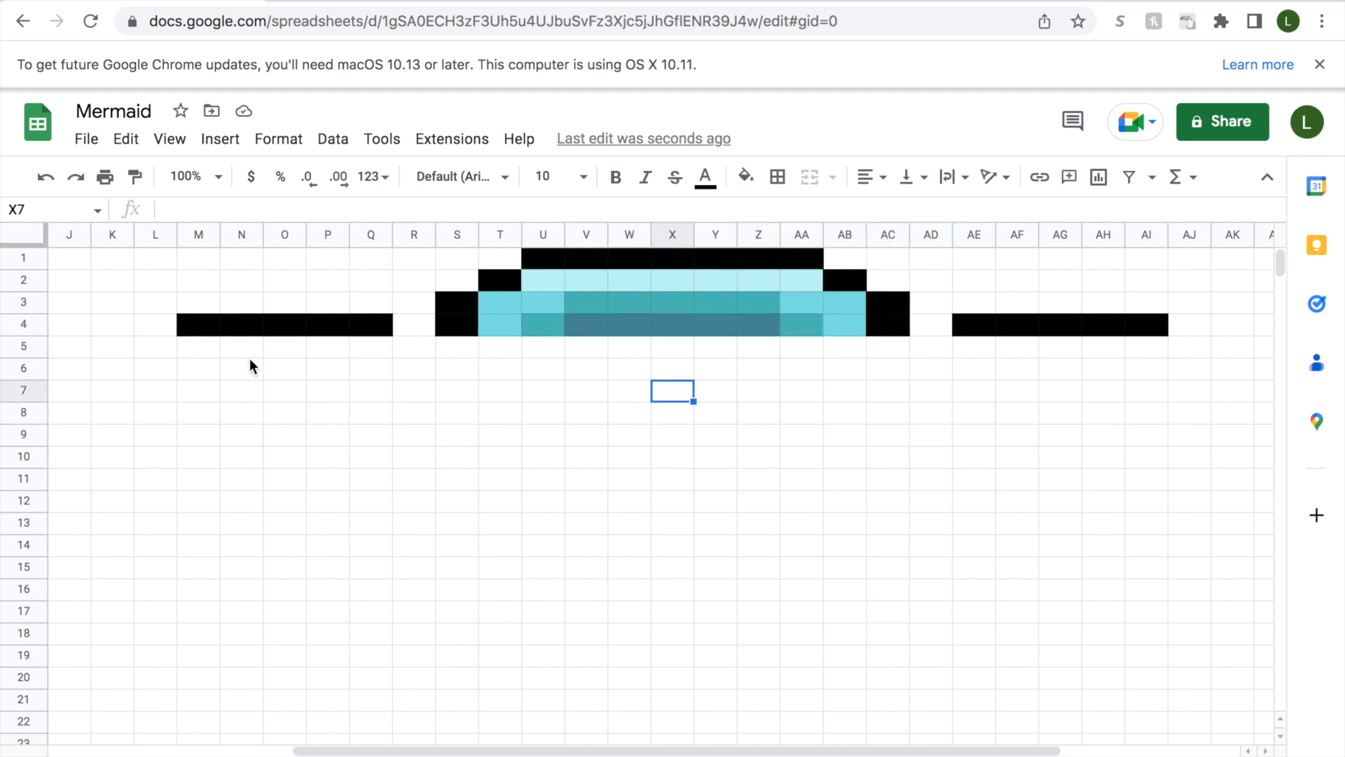
Fill cells K5:L5 and AJ5:AK5 with black to extend the outline on both sides.
left_click_drag(156, 346, 112, 346)
left_click_drag(1184, 348, 1231, 348)
left_click(746, 176)
left_click(758, 248)
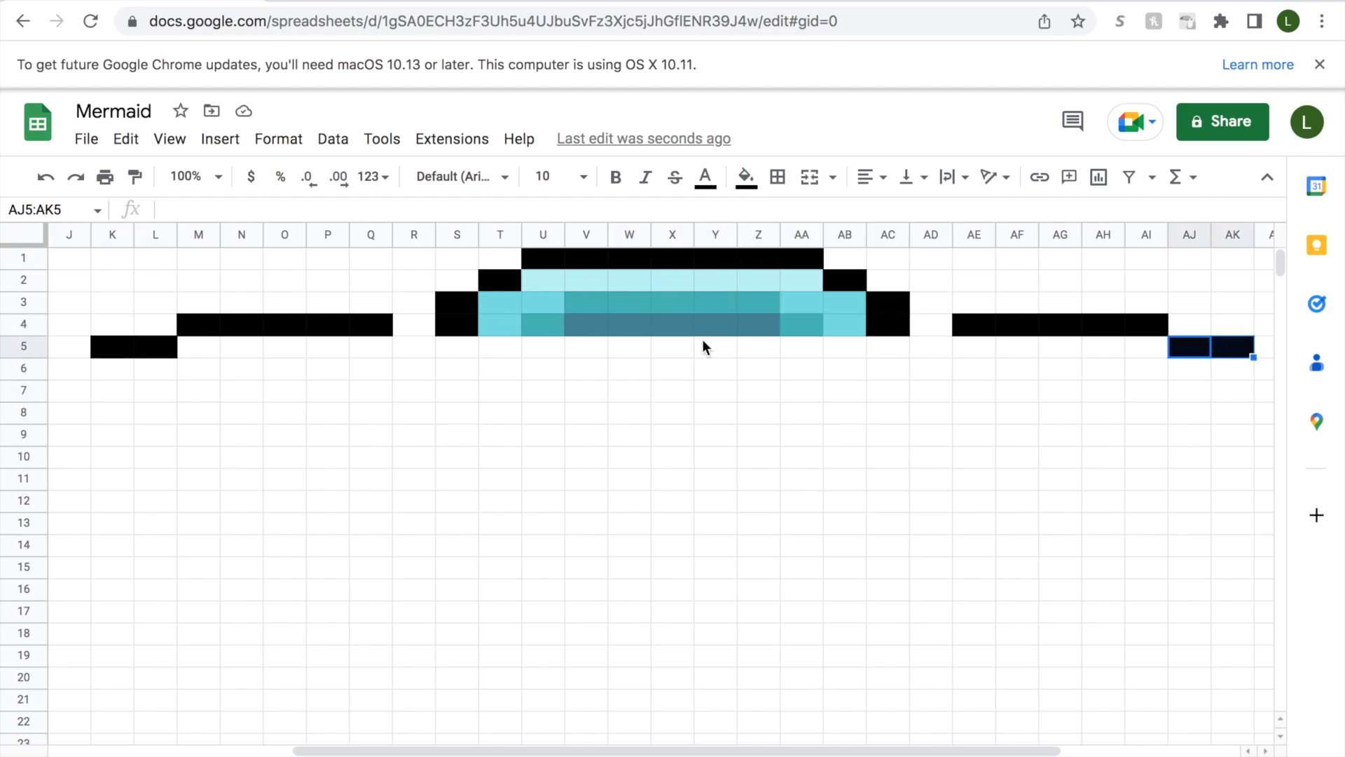
Fill cells M5:O5 and AG5:AI5 with the pale aqua custom colour.
left_click(209, 350)
left_click(747, 177)
left_click(780, 529)
left_click_drag(1145, 349, 1065, 349)
left_click(746, 177)
left_click(780, 535)
Fill cells P5:Q5 and AE5:AF5 with the medium aqua custom colour.
left_click(284, 348)
left_click(780, 535)
left_click_drag(333, 350, 369, 349)
left_click(747, 177)
left_click(802, 535)
left_click_drag(1014, 349, 984, 351)
left_click(746, 177)
left_click(802, 535)
Fill cells R5 and AD5 with black, and S5:T5 and AB5:AC5 with medium aqua.
left_click(414, 348)
left_click(746, 177)
left_click(755, 248)
left_click_drag(450, 348, 500, 347)
left_click(746, 177)
left_click(754, 530)
Fill cells U5 and AA5 with the teal custom colour.
left_click(543, 348)
left_click(746, 176)
left_click(801, 530)
left_click(801, 347)
left_click(746, 177)
left_click(801, 530)
Fill cells V5 and Z5 with the dark slate-blue custom colour.
left_click(597, 349)
left_click_drag(597, 349, 745, 349)
left_click(746, 176)
left_click(825, 531)
Fill cells W5:Y5 between the two dark cells with medium aqua.
left_click_drag(635, 352, 715, 349)
left_click(746, 177)
left_click(755, 530)
left_click(715, 501)
Start row 6 by filling J6 with black and K6:L6 with pale aqua.
left_click_drag(392, 751, 349, 751)
left_click(155, 369)
left_click(746, 177)
left_click(754, 249)
Fill cells M6:S6 with the medium aqua custom colour.
left_click(746, 177)
left_click(777, 530)
left_click_drag(199, 369, 545, 370)
Fill cell T6 with teal and cell U6 with dark slate blue.
left_click(746, 176)
left_click(754, 530)
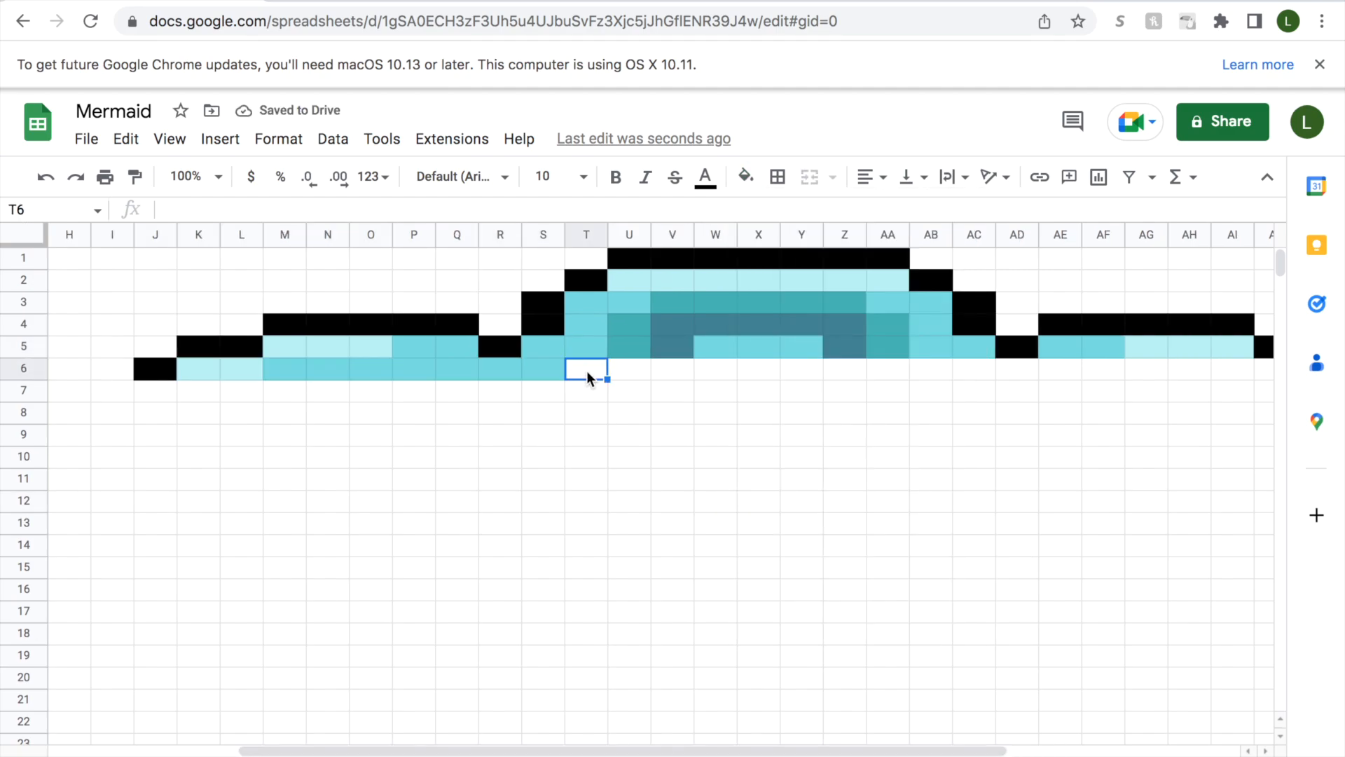
left_click(801, 530)
left_click(630, 369)
Fill cells V6:Z6 with medium aqua and cell AA6 with dark slate blue.
left_click(746, 177)
left_click(825, 529)
left_click_drag(676, 370, 844, 370)
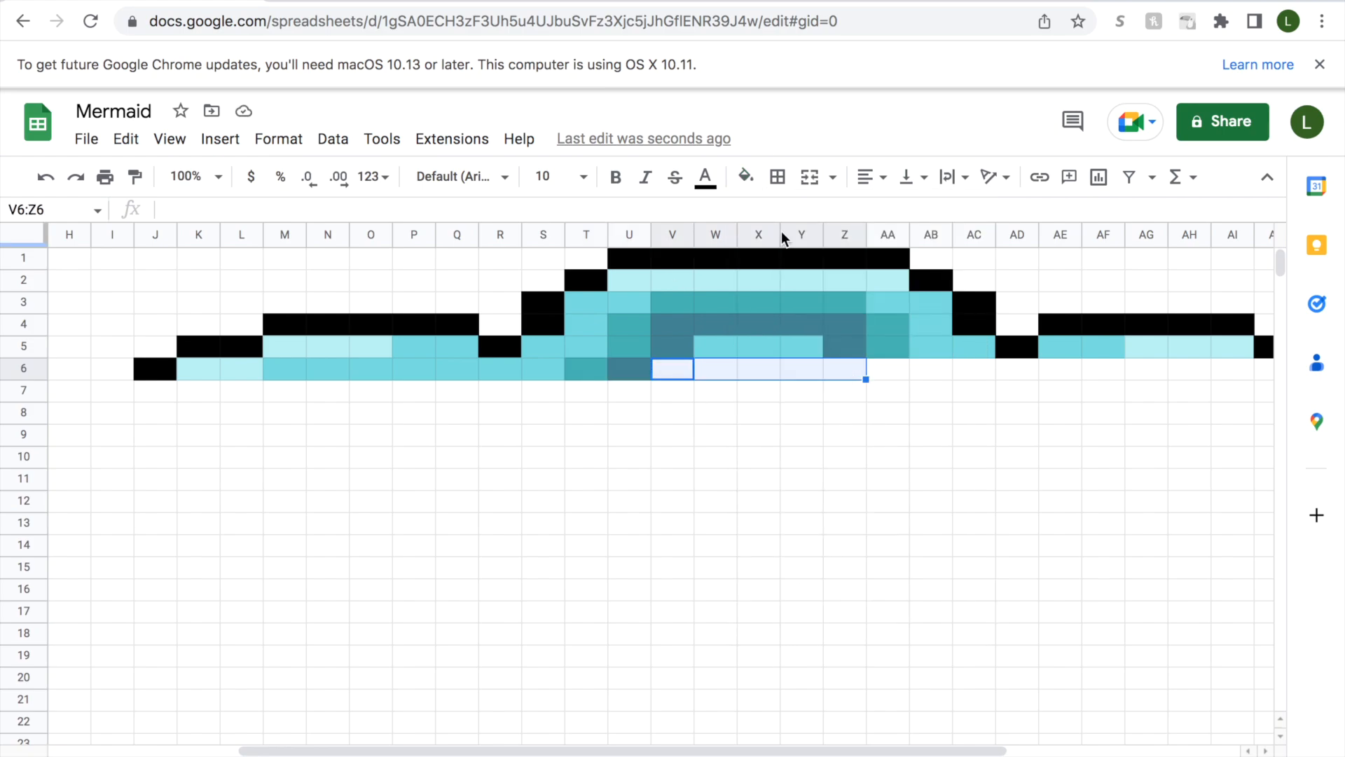
left_click(746, 177)
left_click(754, 529)
left_click(888, 368)
left_click(746, 177)
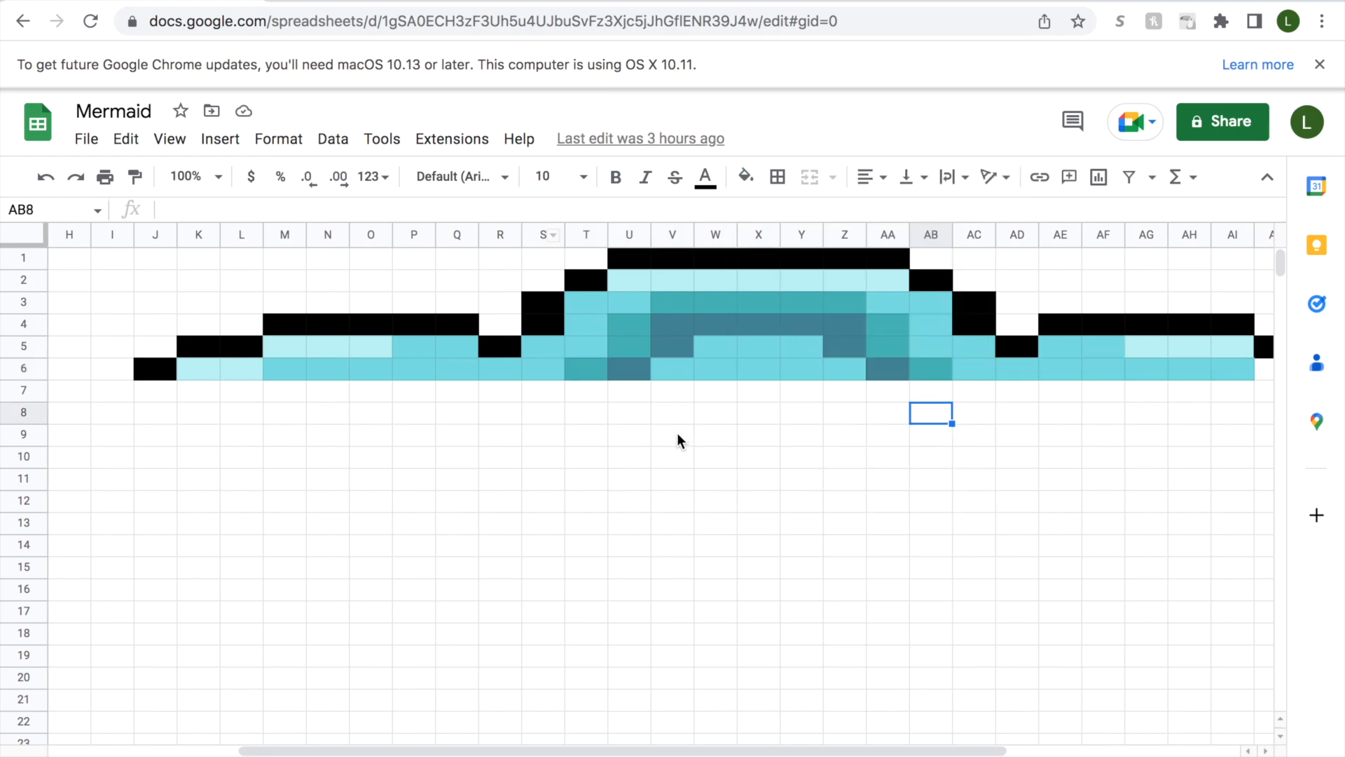
Fill cells AJ6 and AK6 with the pale aqua custom colour.
left_click_drag(879, 751, 1016, 725)
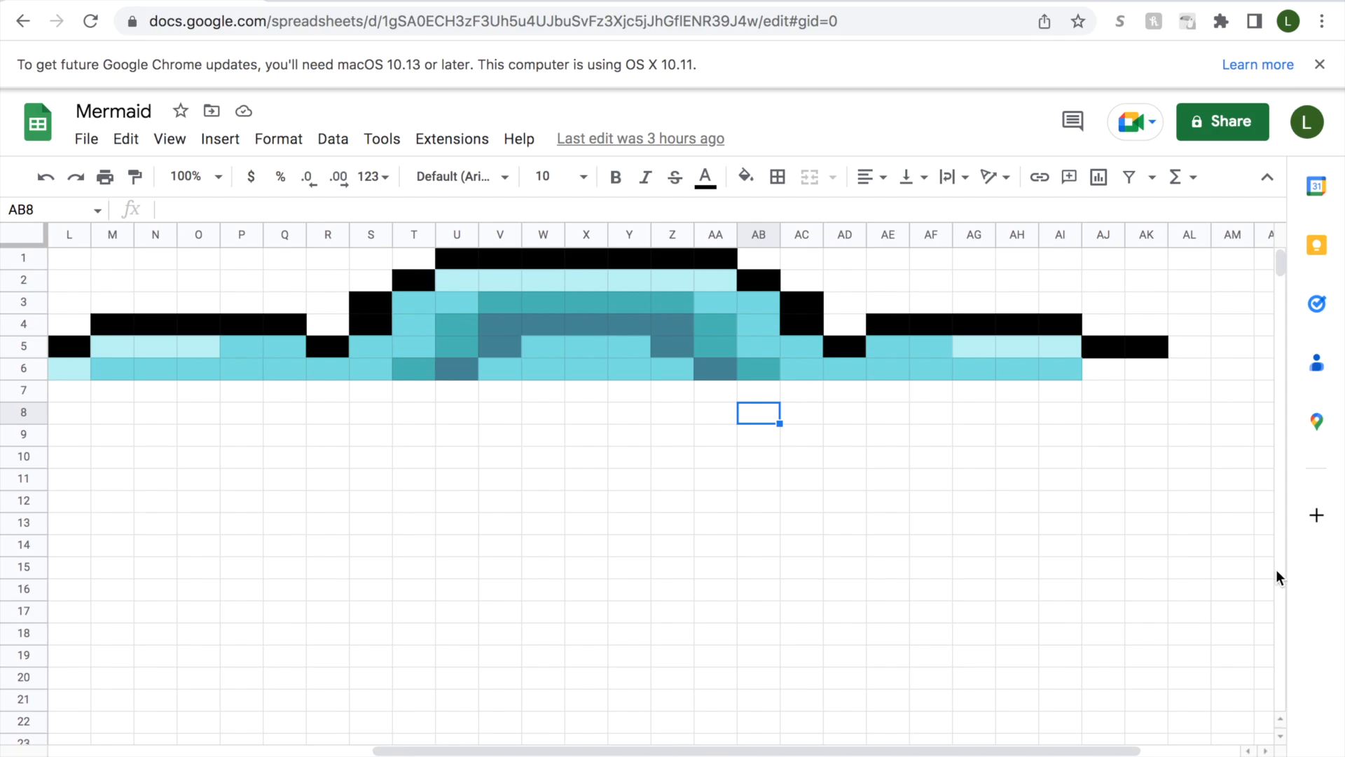
left_click(1108, 368)
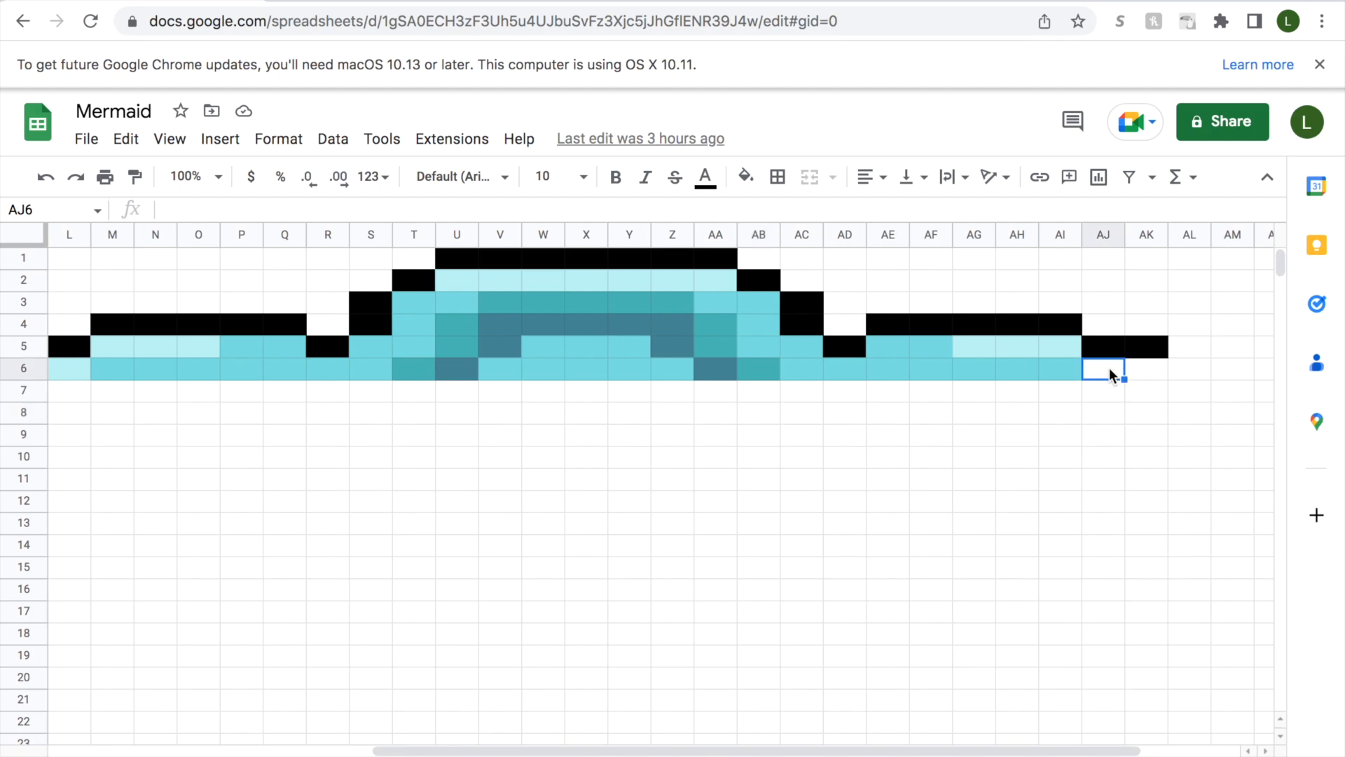
left_click(746, 176)
left_click(779, 536)
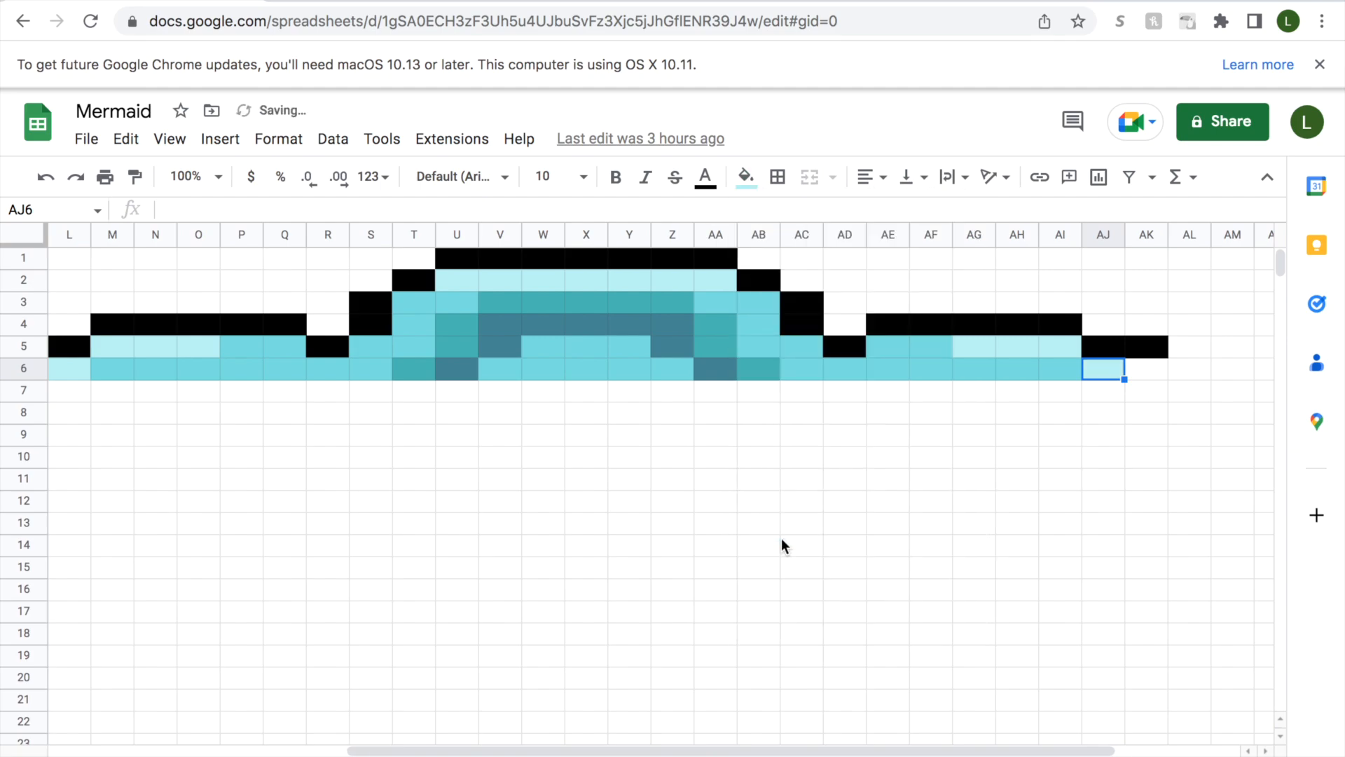
left_click(1137, 372)
left_click(745, 176)
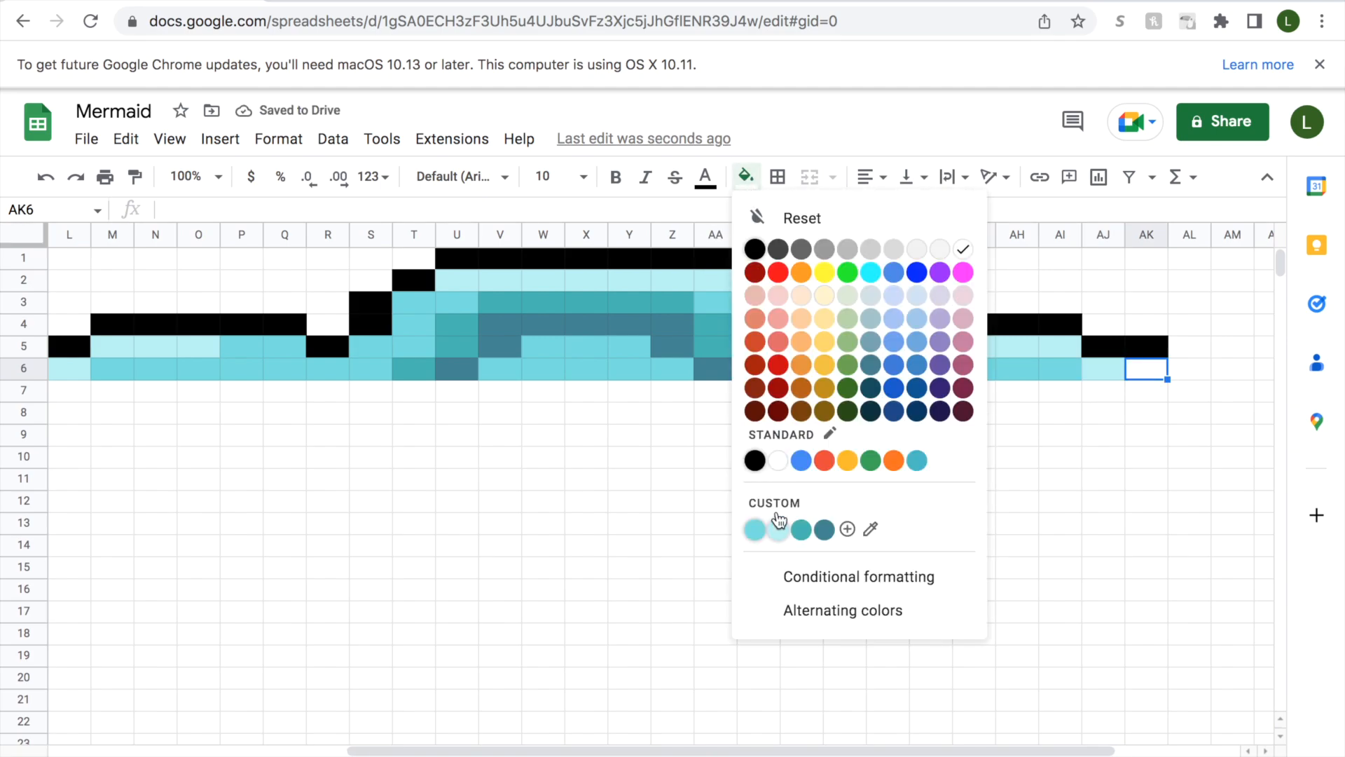
left_click(776, 531)
Fill cell AL6 with black to close the outline of row 6.
left_click(745, 176)
left_click(1188, 369)
left_click(746, 176)
left_click(754, 249)
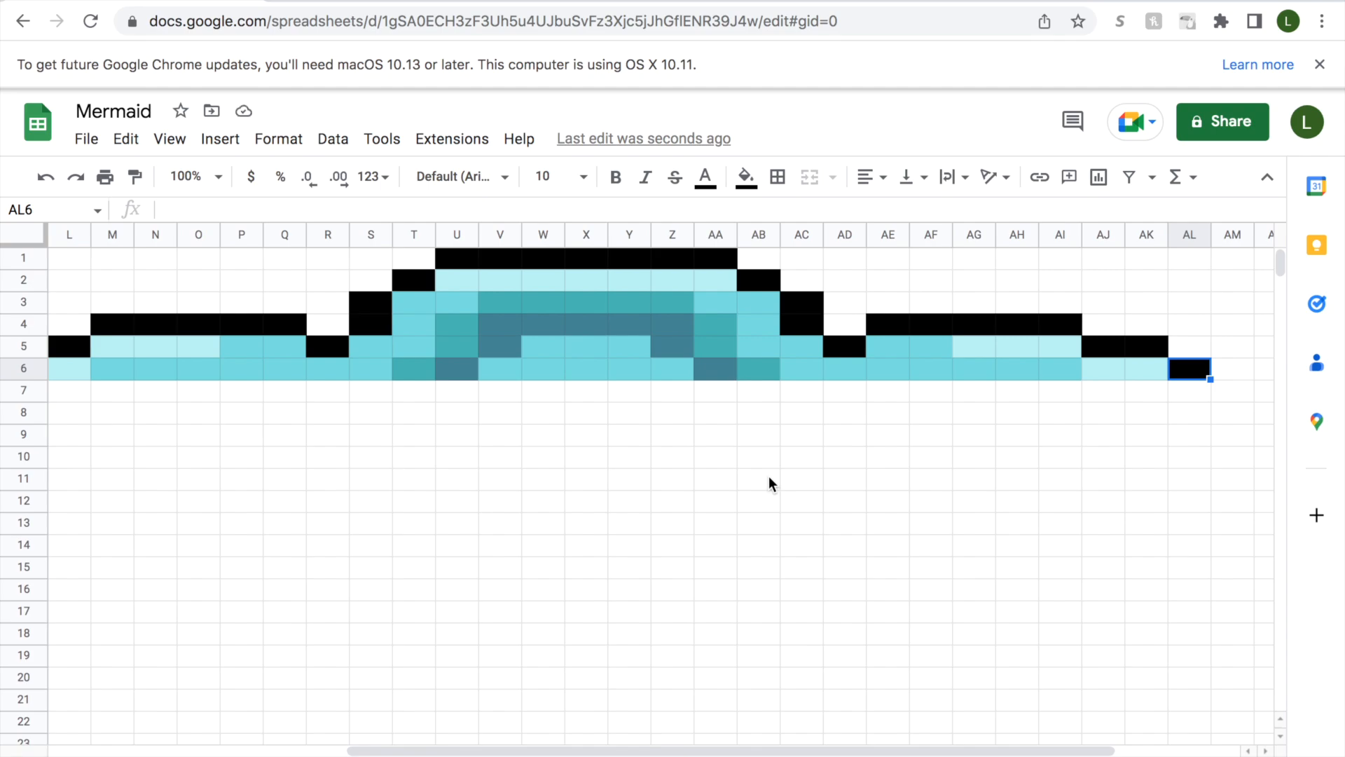
Fill cells I7:I10 with black and the adjacent cells J7:J10 with pale aqua.
left_click_drag(826, 750, 710, 751)
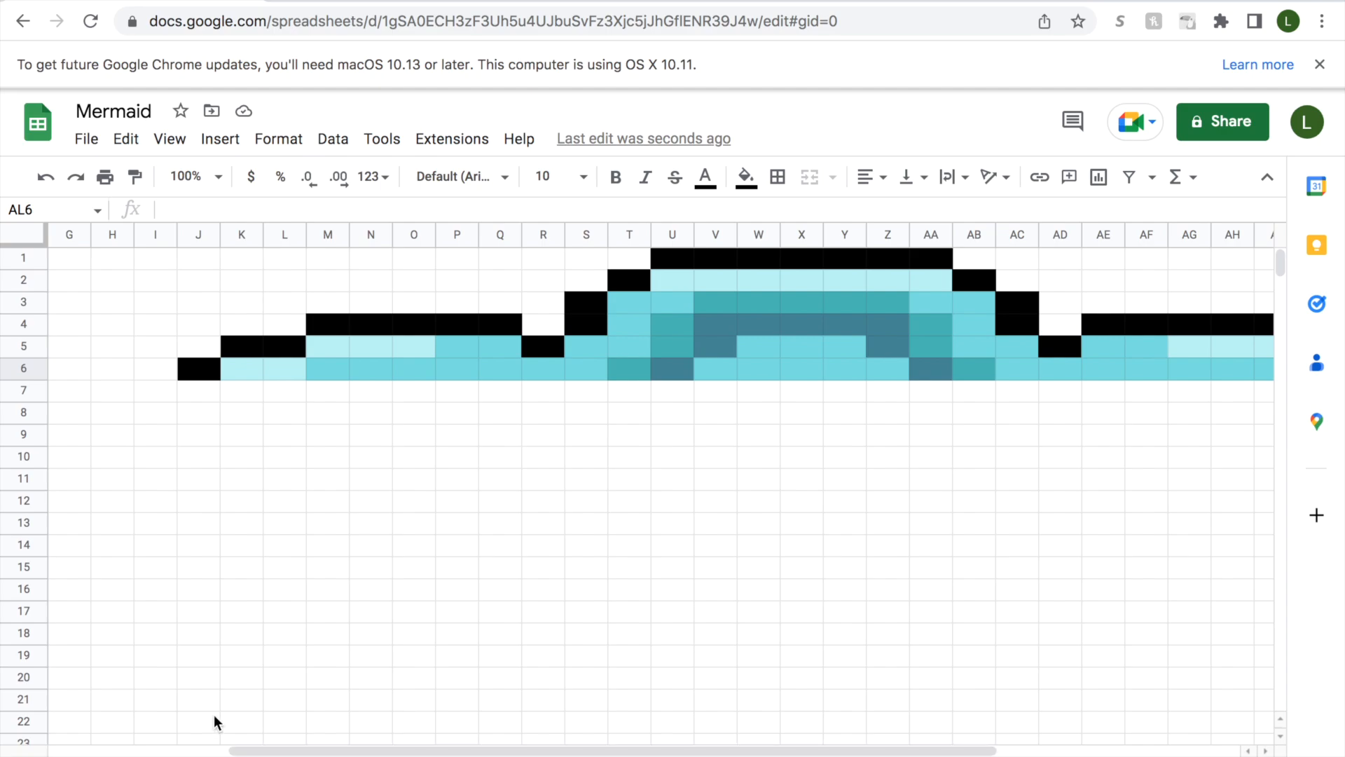
left_click_drag(160, 392, 157, 466)
left_click(746, 189)
left_click(754, 251)
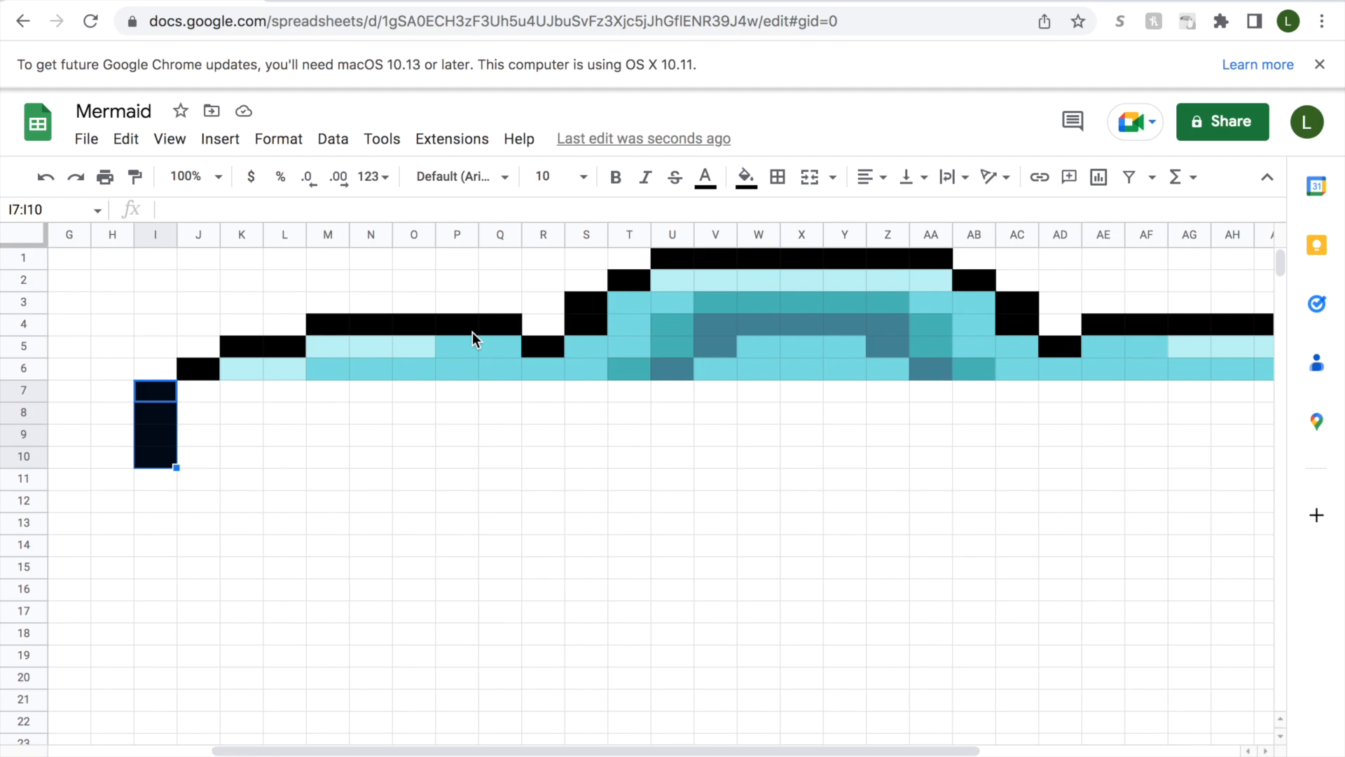
left_click_drag(208, 388, 206, 452)
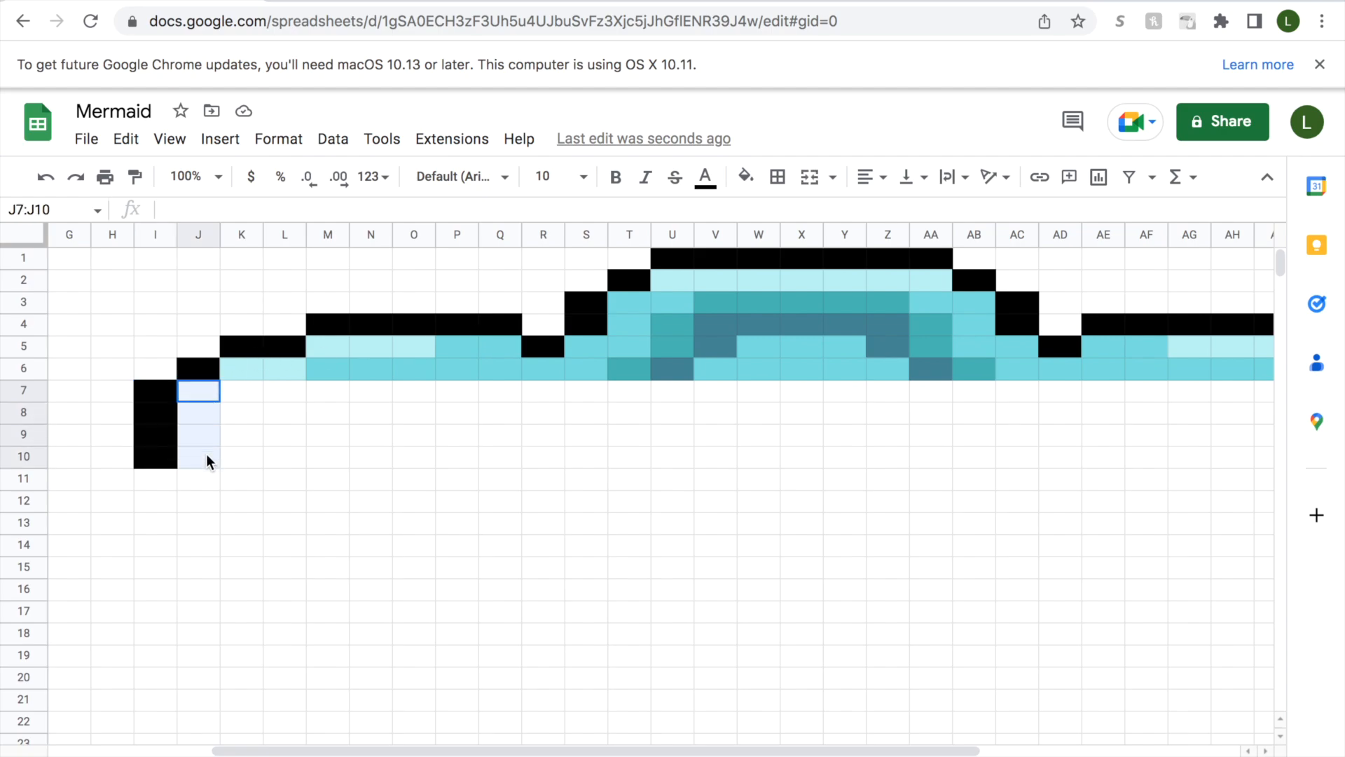
left_click(749, 186)
left_click(782, 527)
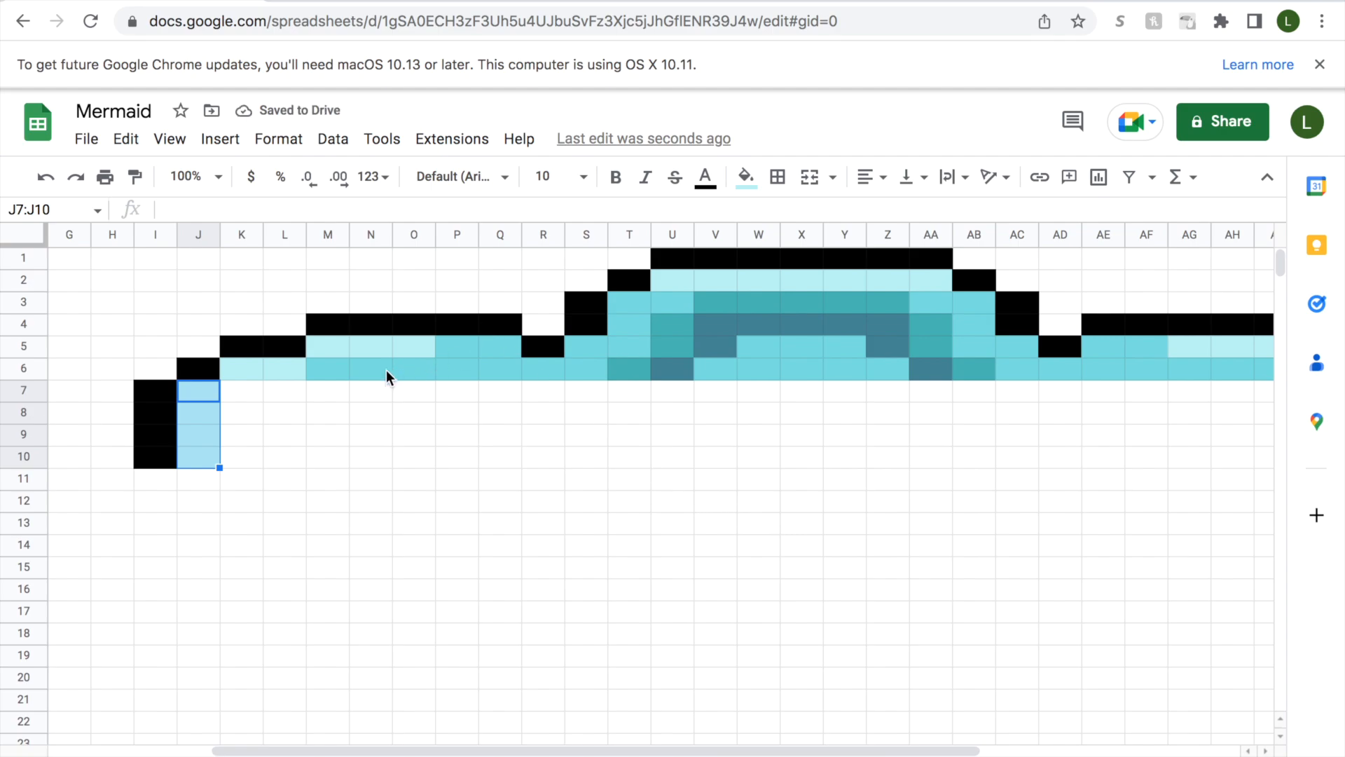
Fill cells K7:K8 with medium aqua and K9:K14 with teal.
left_click_drag(241, 394, 241, 412)
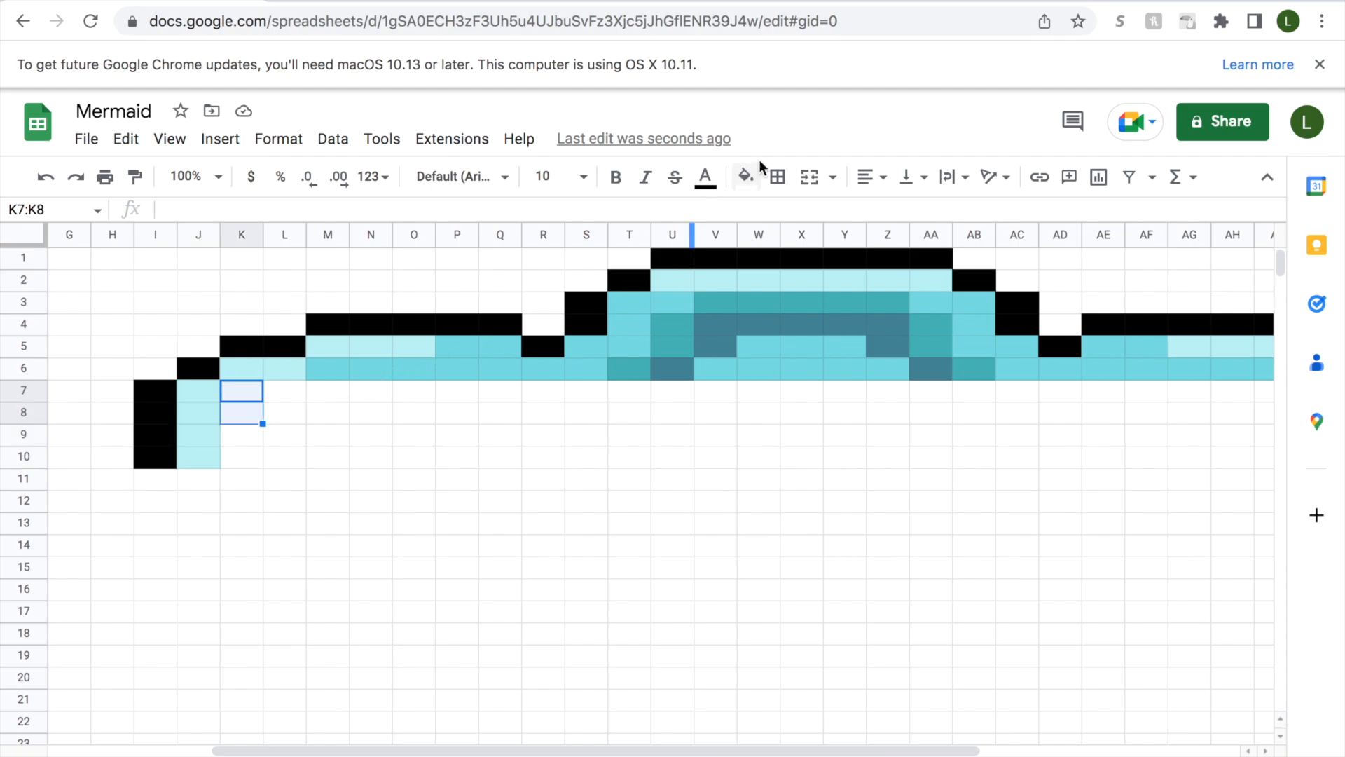
left_click(746, 175)
left_click(757, 534)
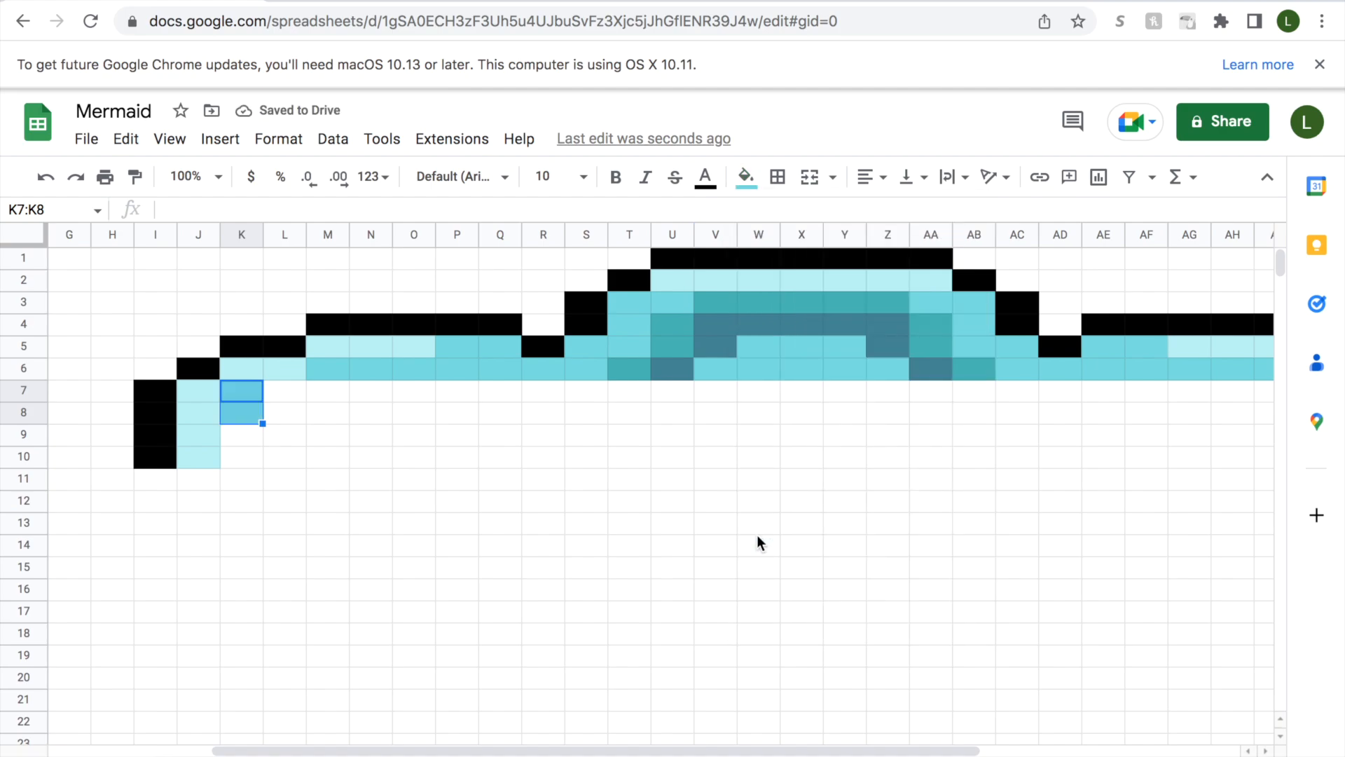
left_click_drag(248, 434, 244, 549)
left_click(747, 175)
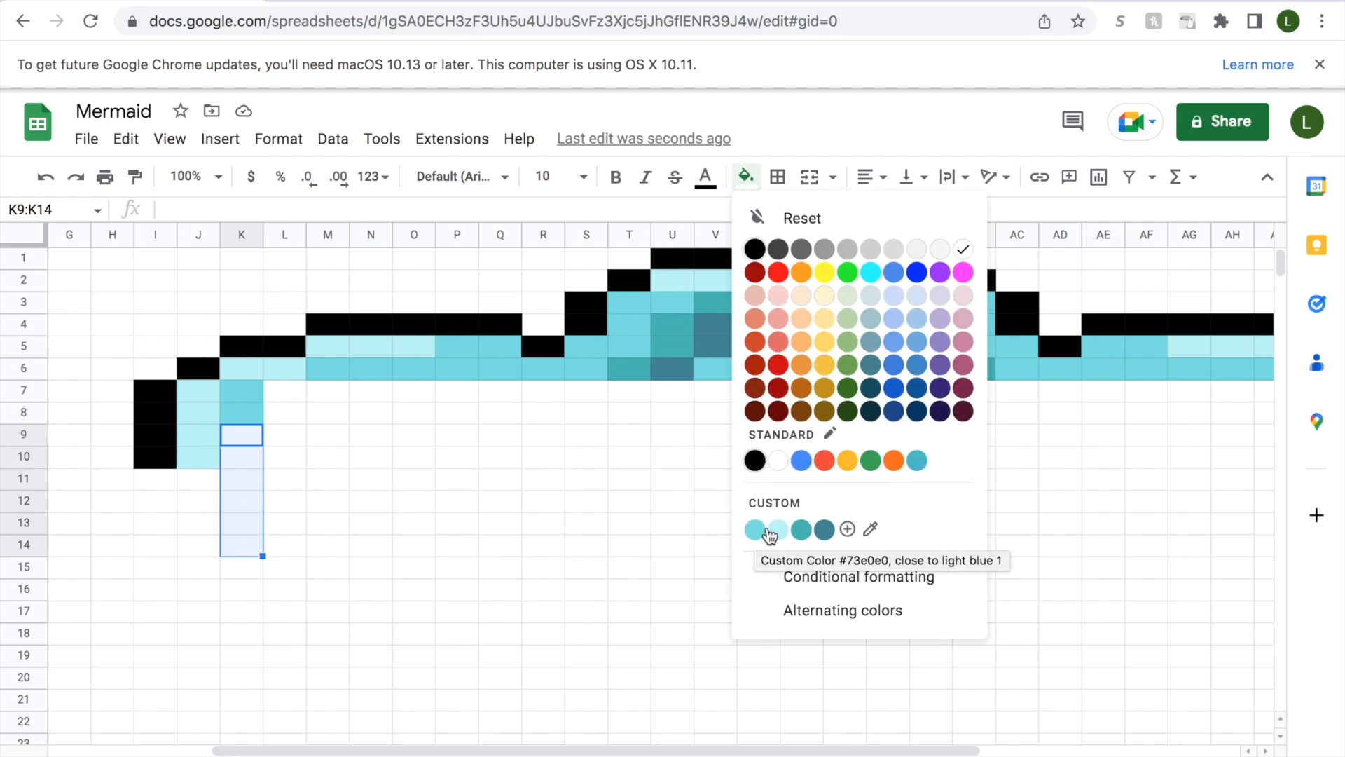
left_click(800, 529)
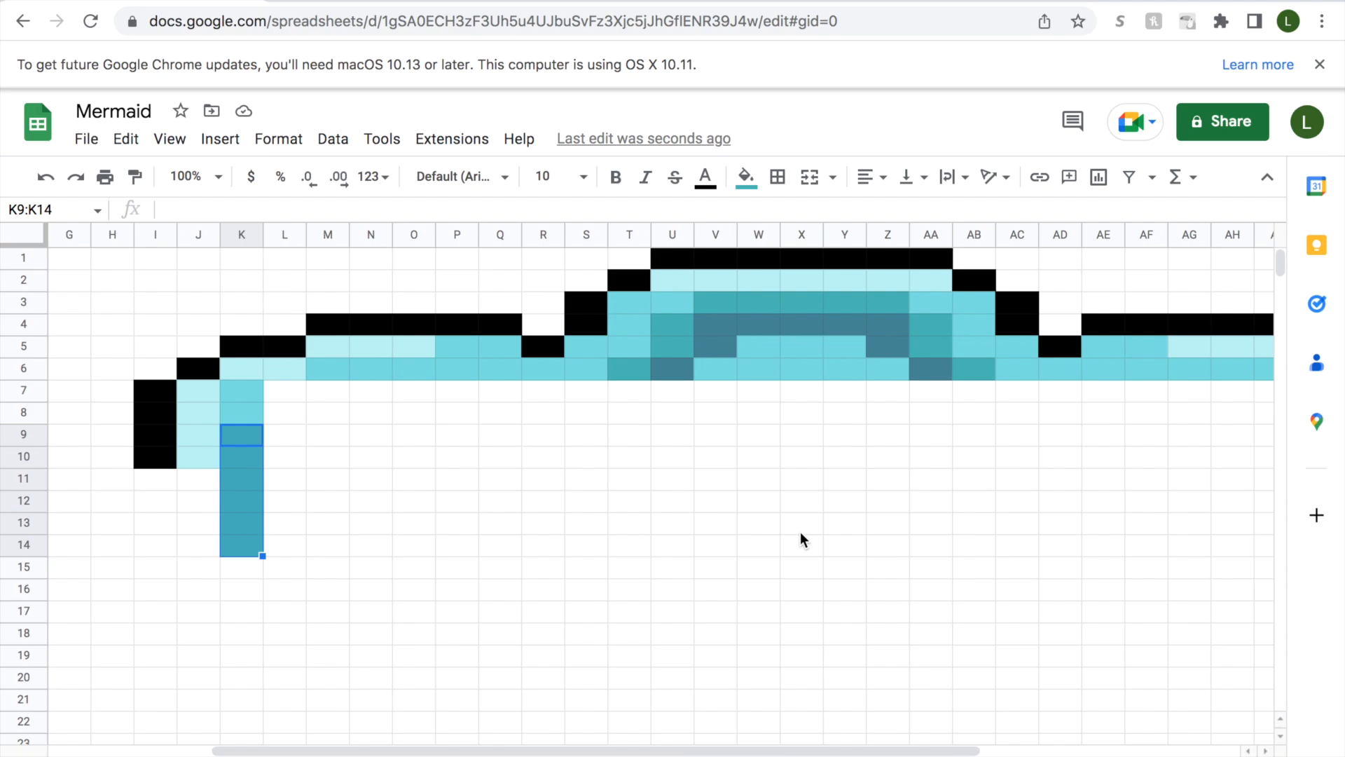
Fill cell L7 with medium aqua and cell L8 with teal.
left_click(284, 390)
left_click(746, 177)
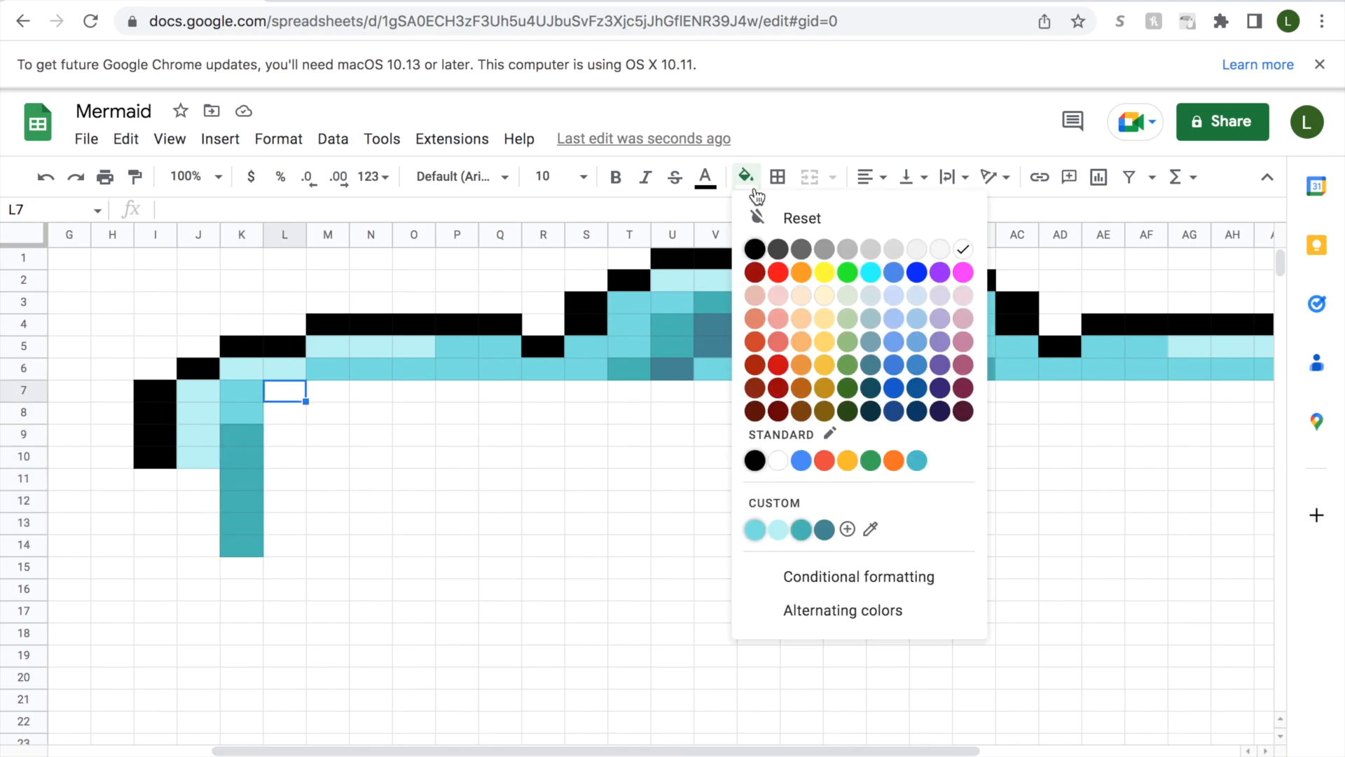
left_click(754, 529)
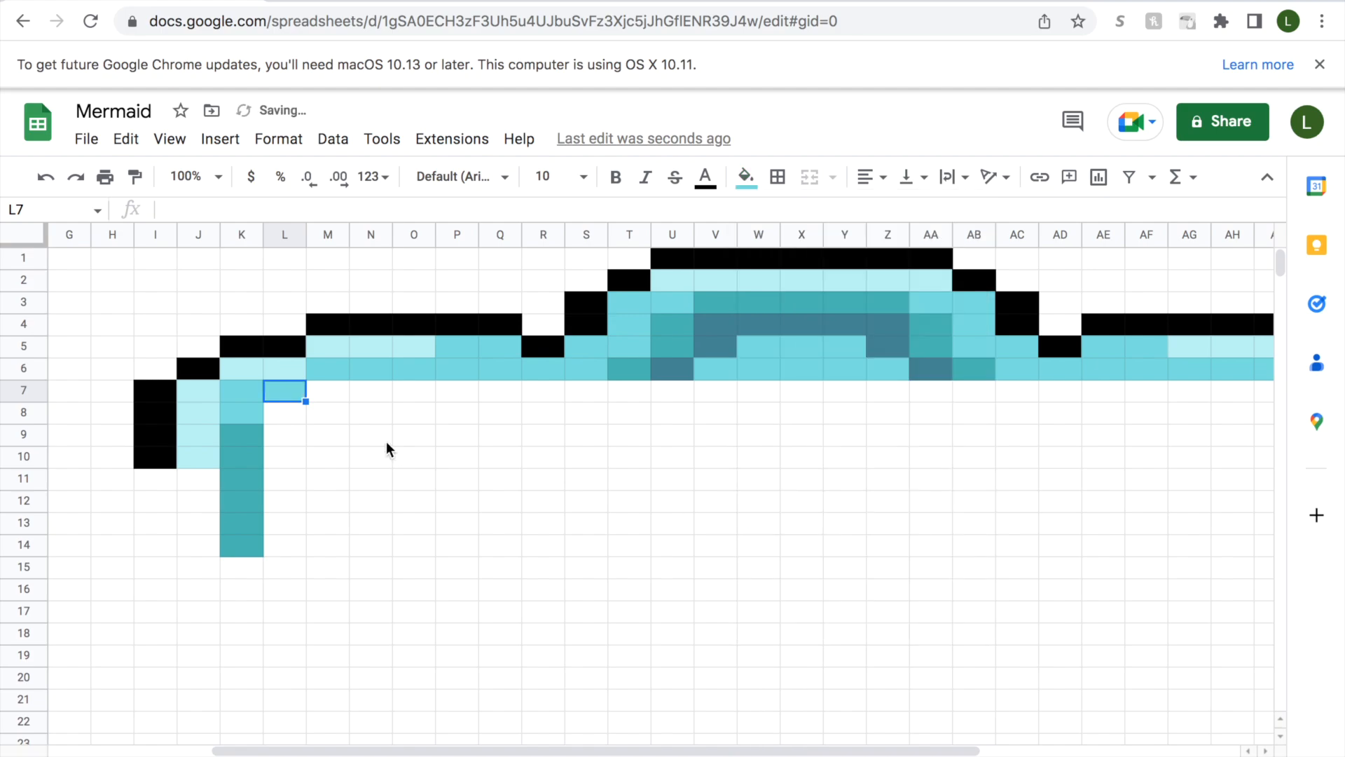
left_click(297, 420)
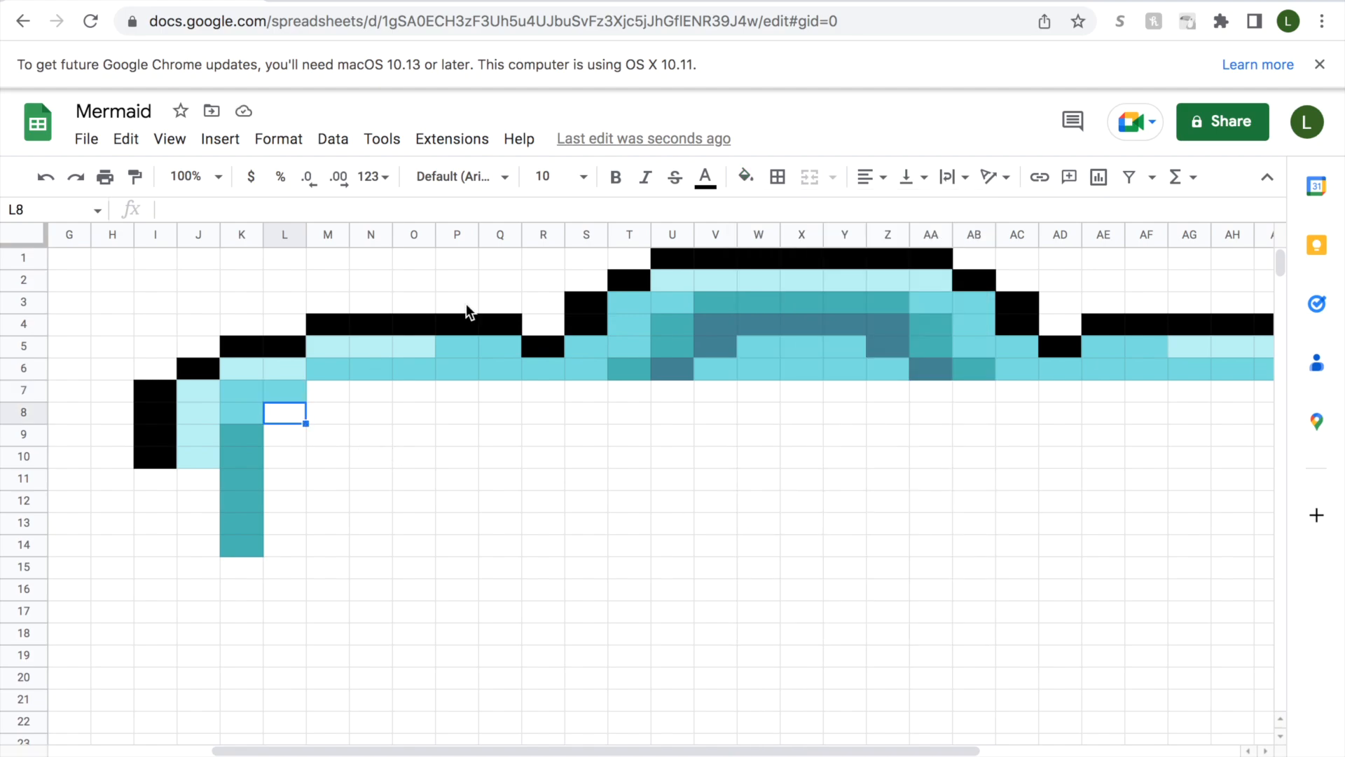
left_click(746, 178)
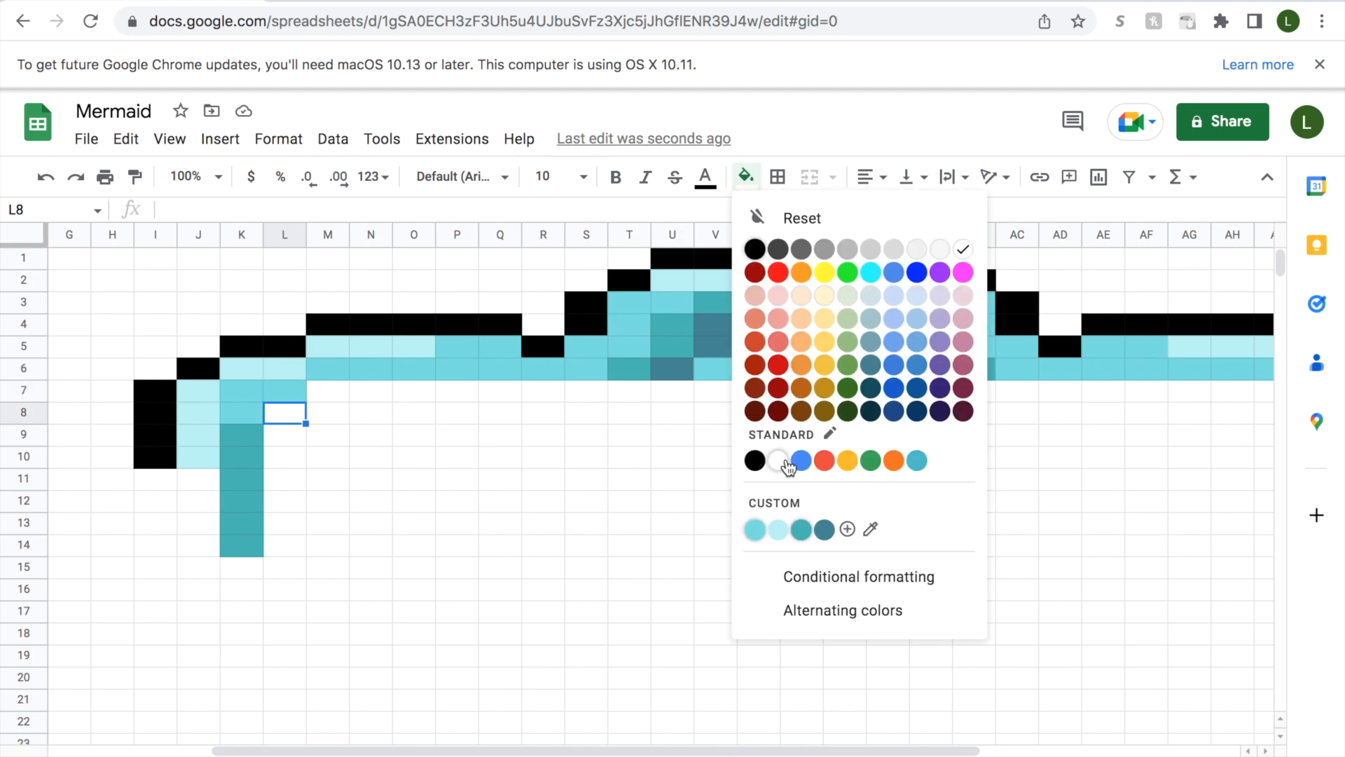
left_click(801, 540)
Try medium aqua in cell L8, then restore its teal fill.
left_click(753, 195)
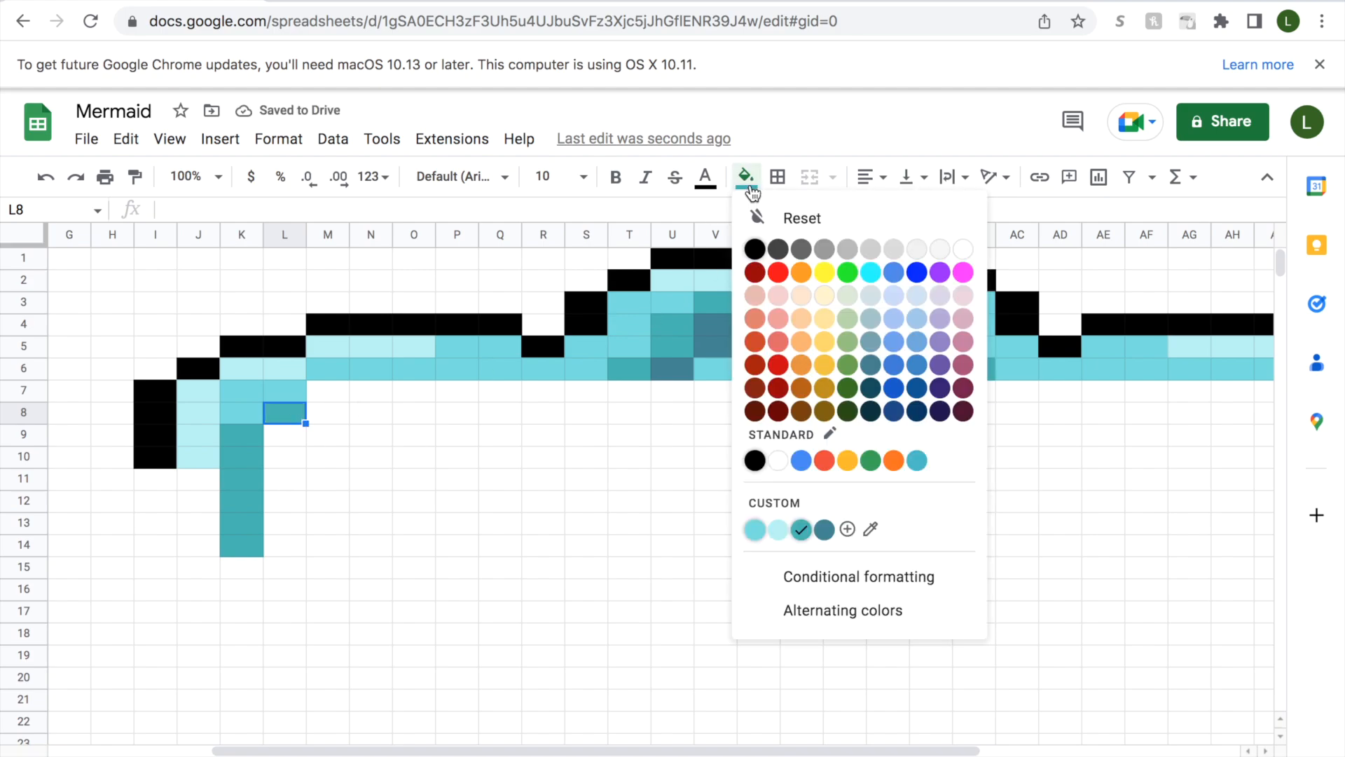
left_click(756, 531)
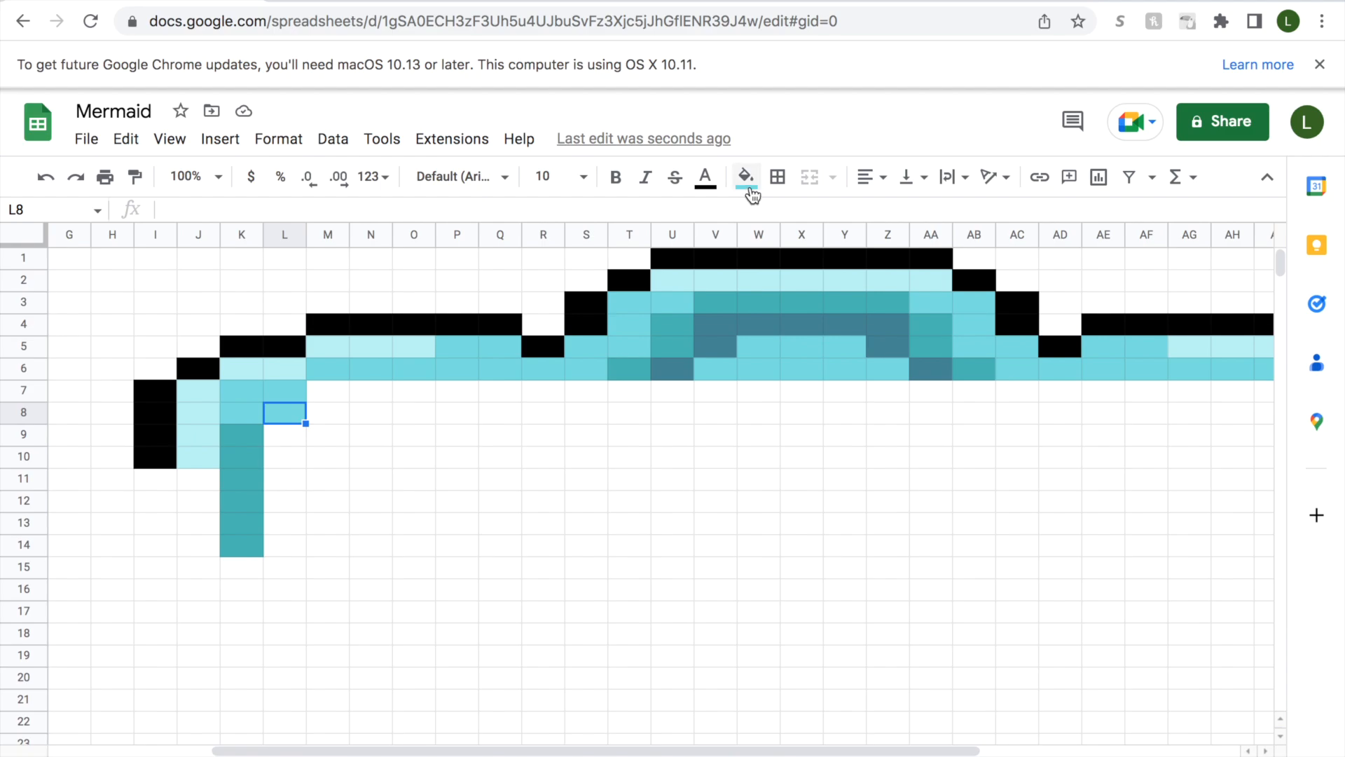
left_click(746, 179)
left_click(803, 530)
Fill cells L9:L14 with the dark slate-blue custom colour.
left_click(287, 437)
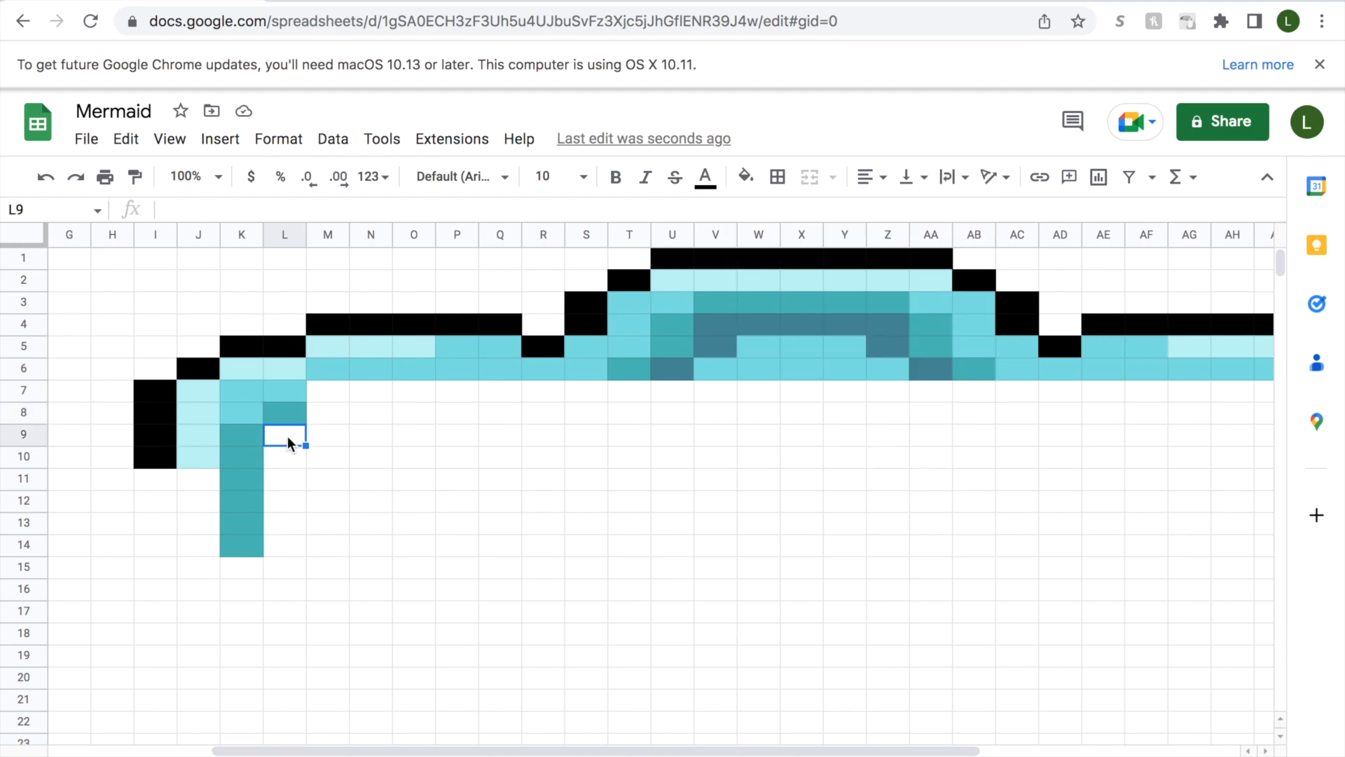
left_click_drag(287, 452, 286, 540)
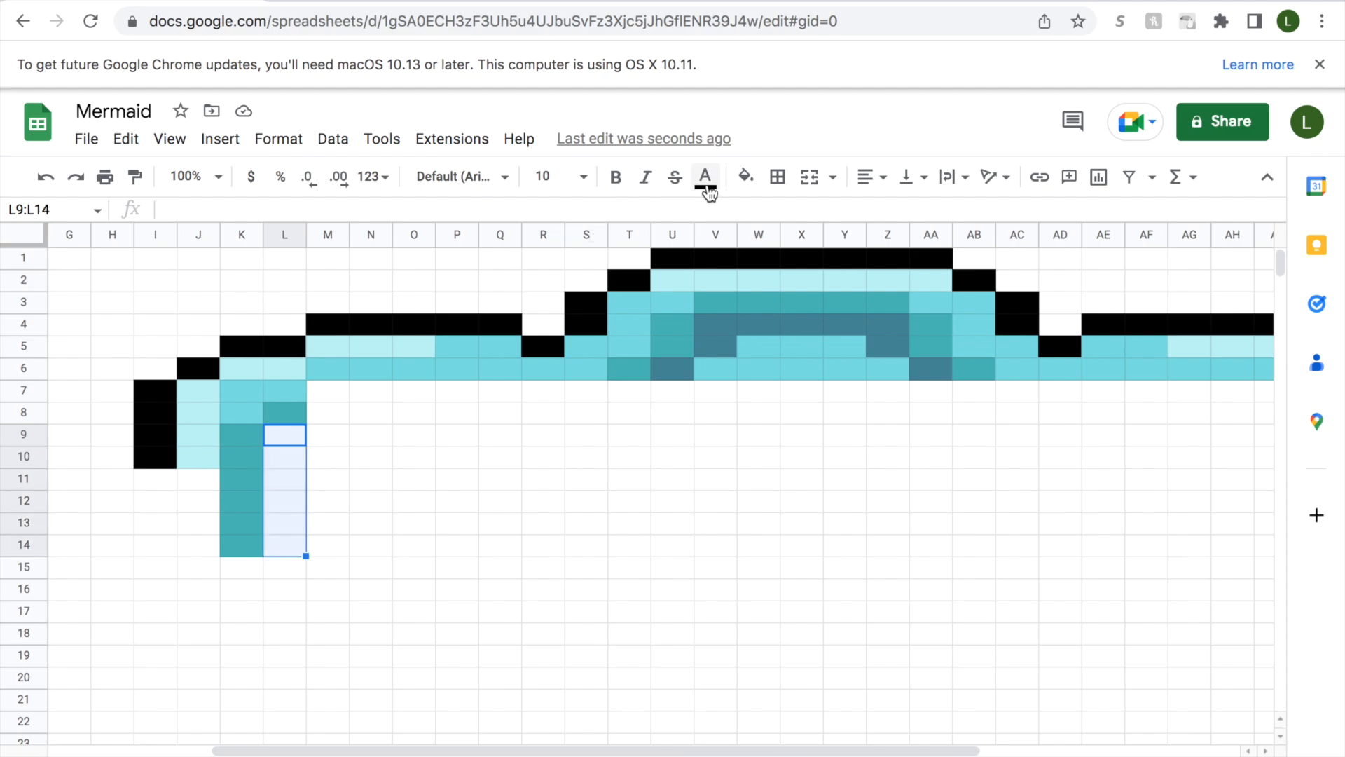
left_click(746, 176)
left_click(823, 532)
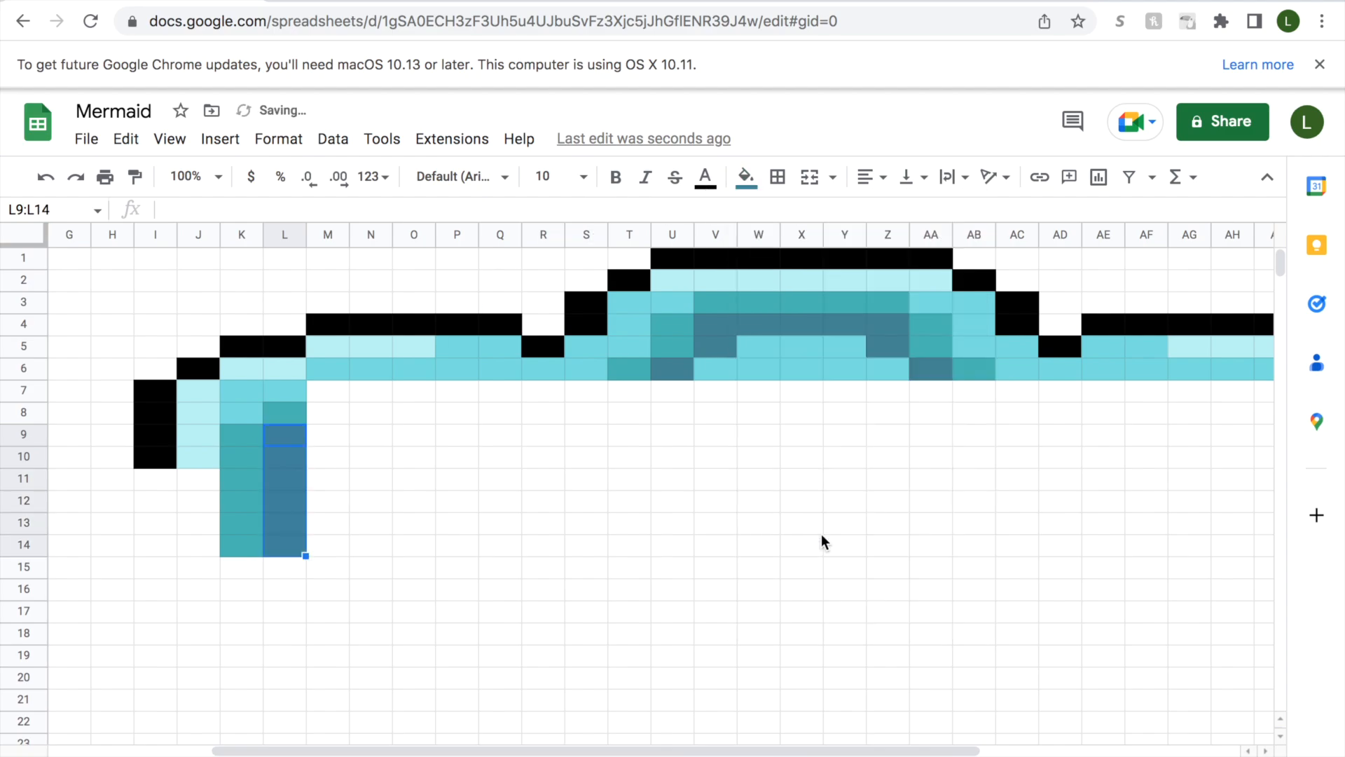
Fill cells M7:Q7 in row 7 with dark slate blue.
left_click(340, 456)
left_click(320, 393)
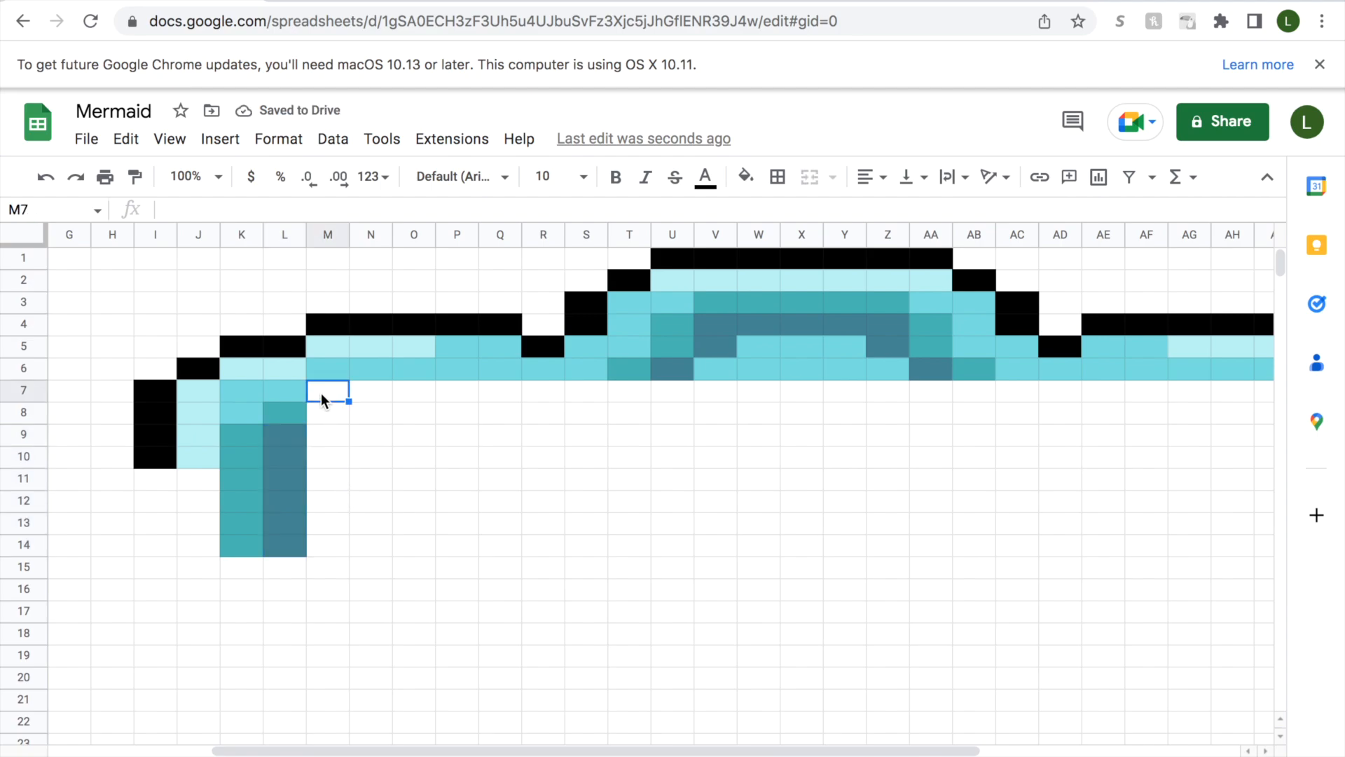
left_click_drag(321, 393, 504, 391)
left_click(755, 196)
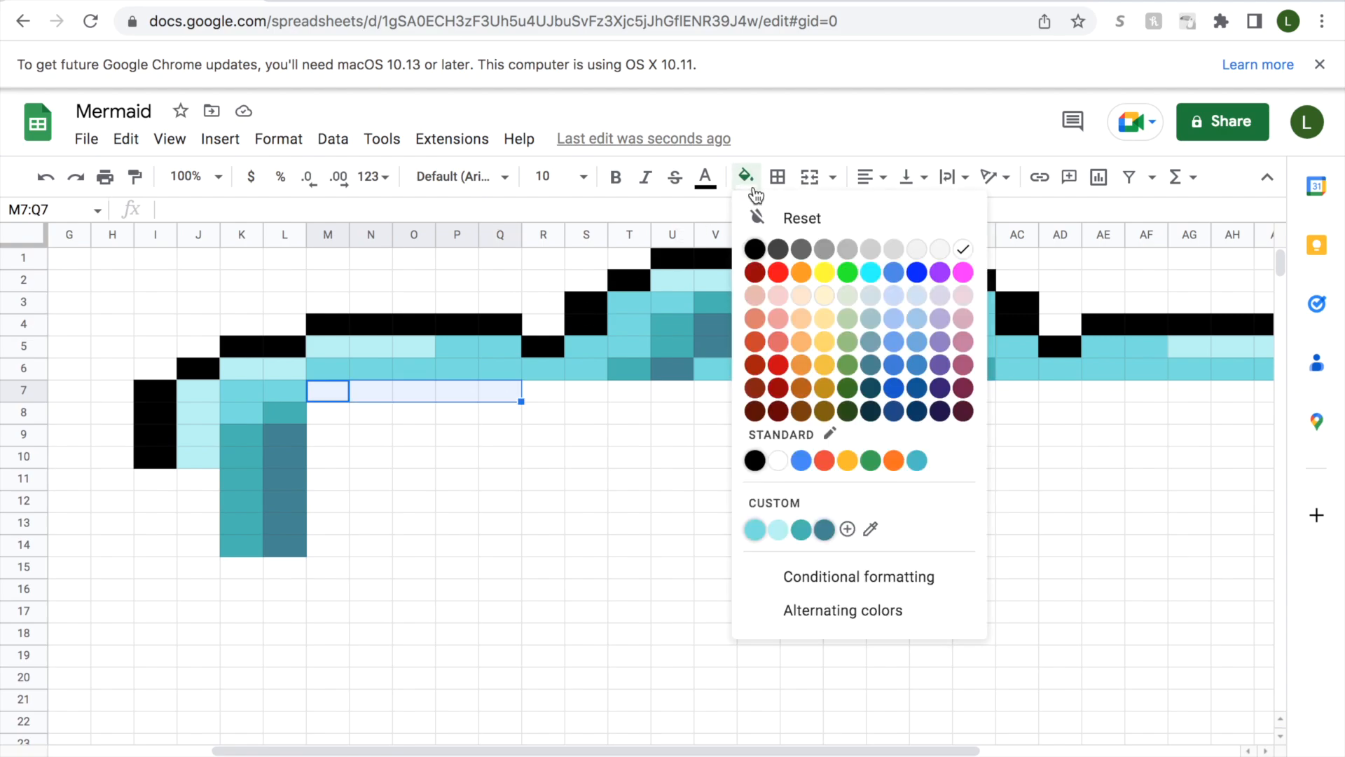
left_click(824, 534)
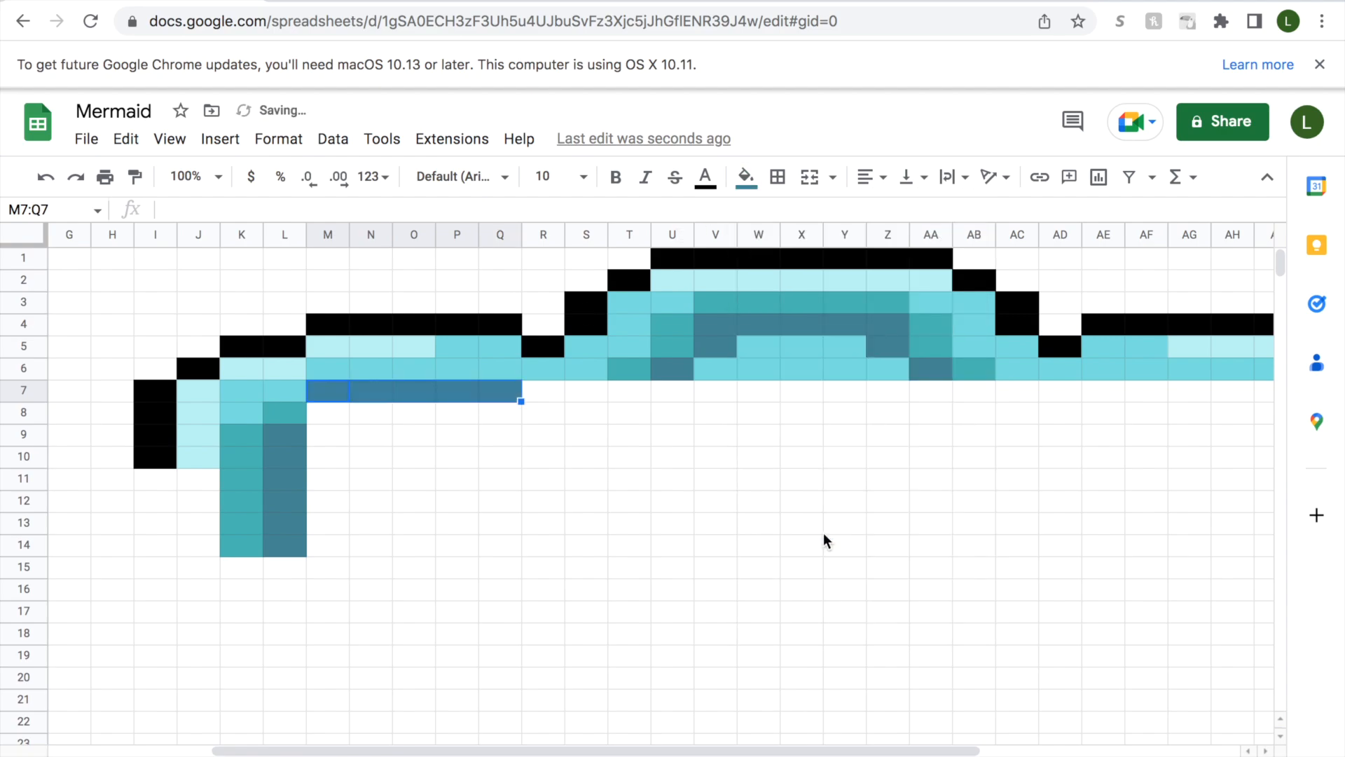
Fill cells M8:M13 in column M with medium aqua.
left_click(339, 419)
mouse_move(489, 747)
left_mouse_down()
mouse_move(599, 715)
mouse_move(489, 730)
left_mouse_up()
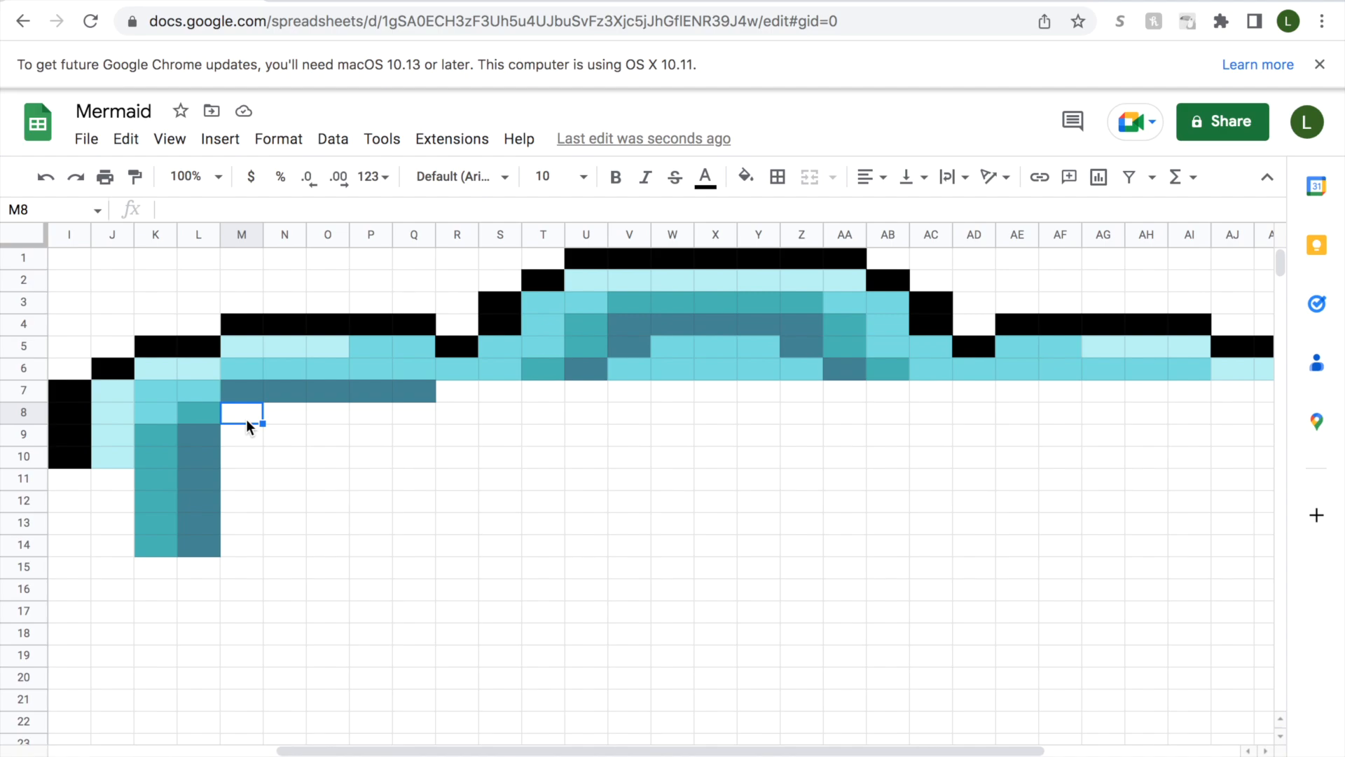
left_click_drag(246, 420, 245, 524)
left_click(747, 179)
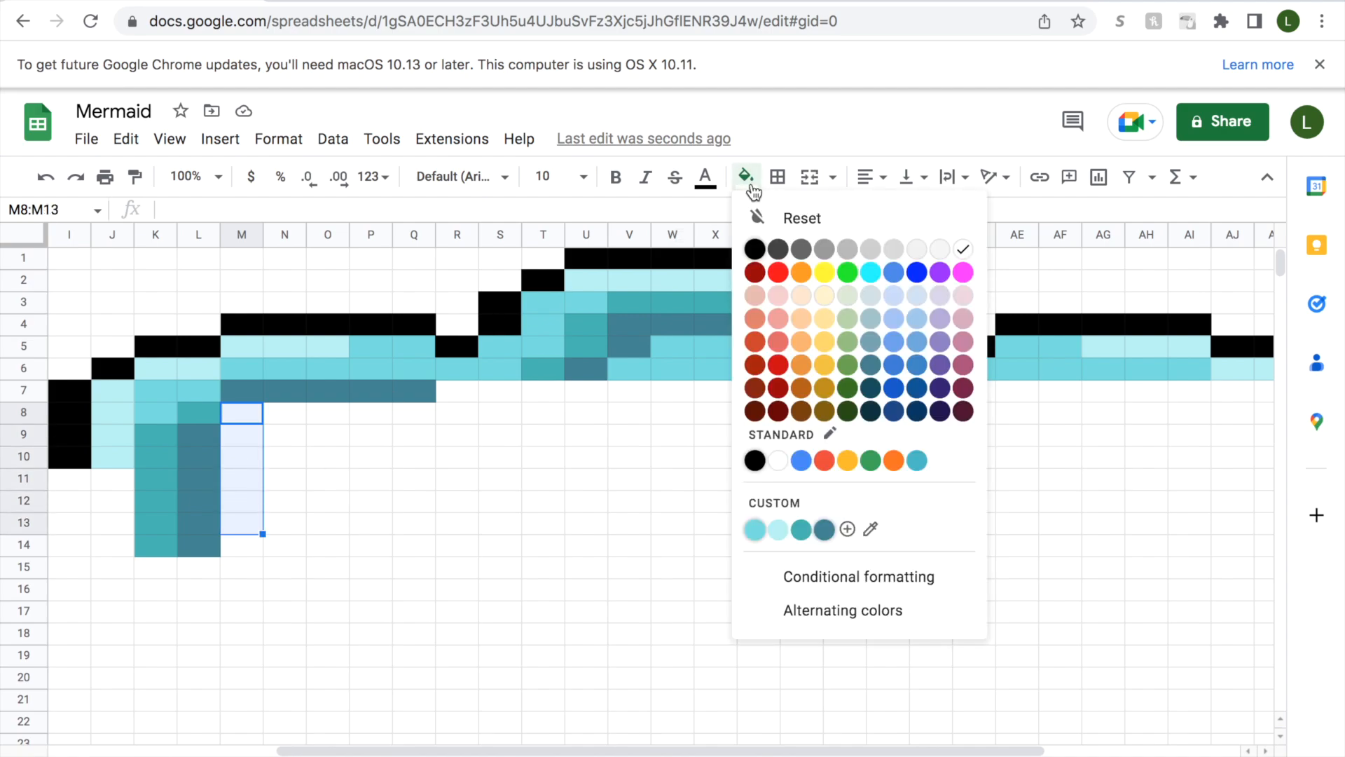
left_click(752, 531)
Fill cells N8:N10 in column N with pale aqua.
left_click(292, 419)
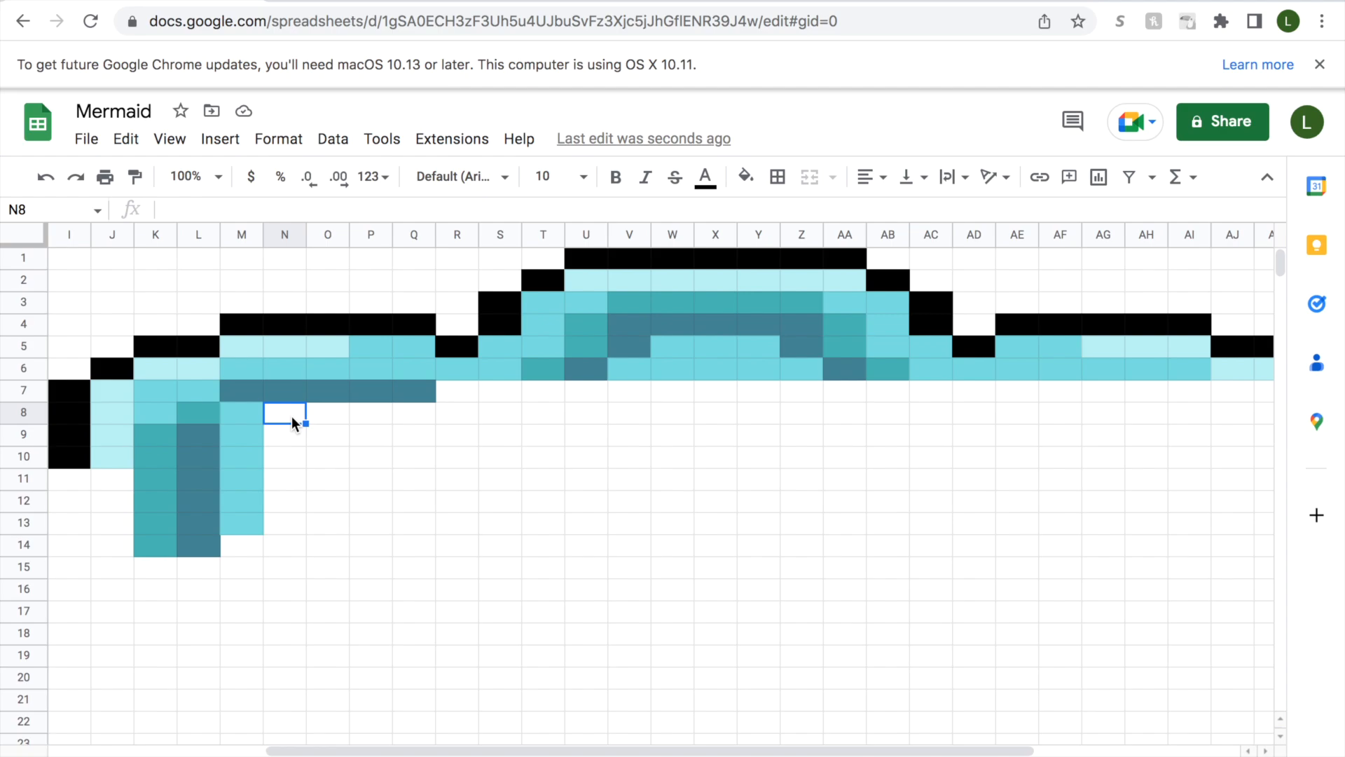
left_click_drag(292, 419, 288, 461)
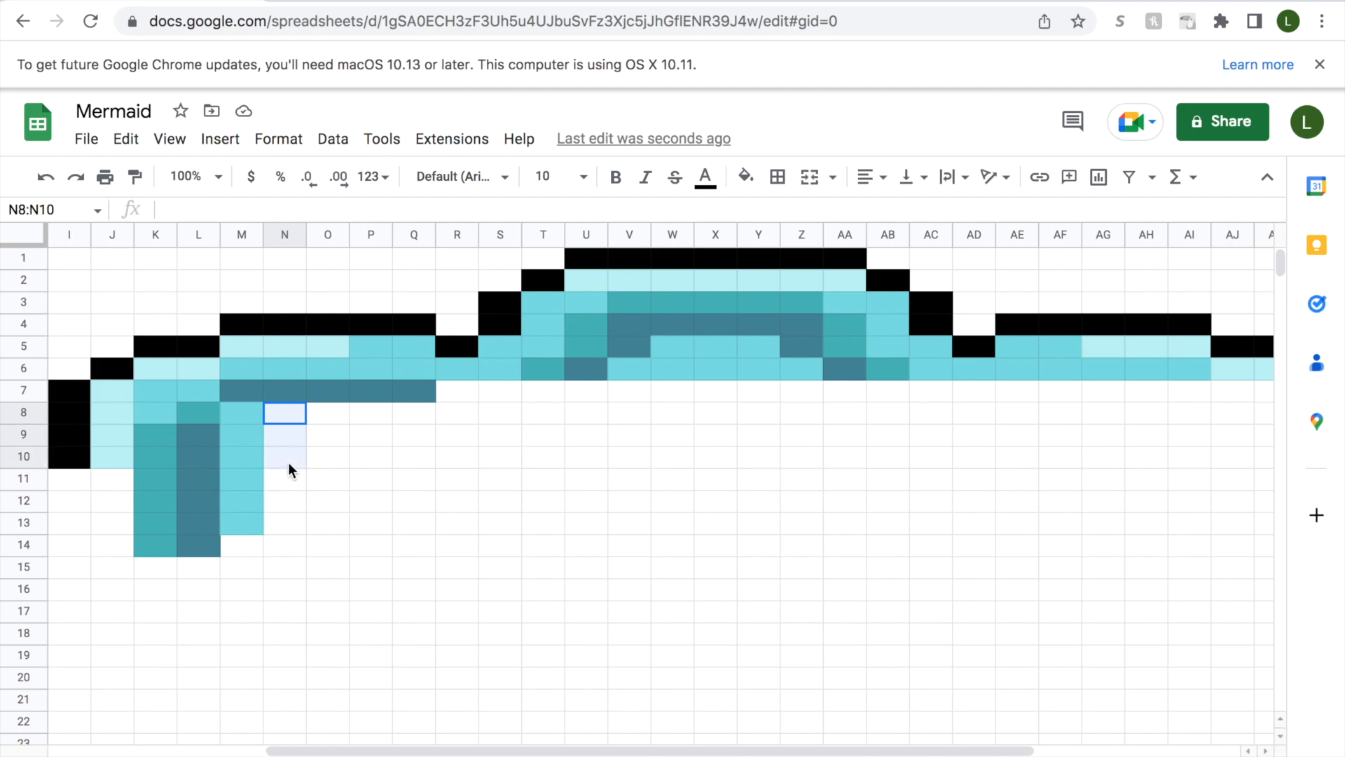
left_click(745, 177)
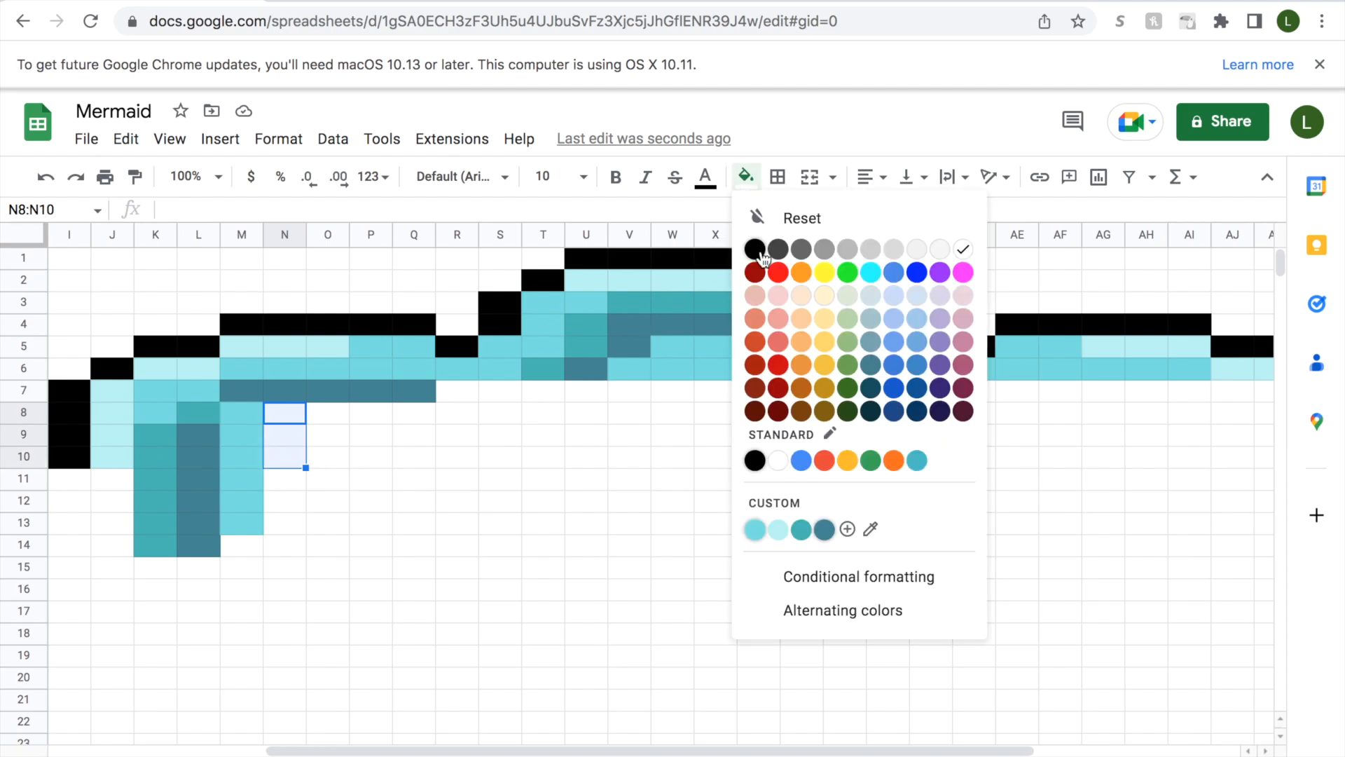
left_click(774, 526)
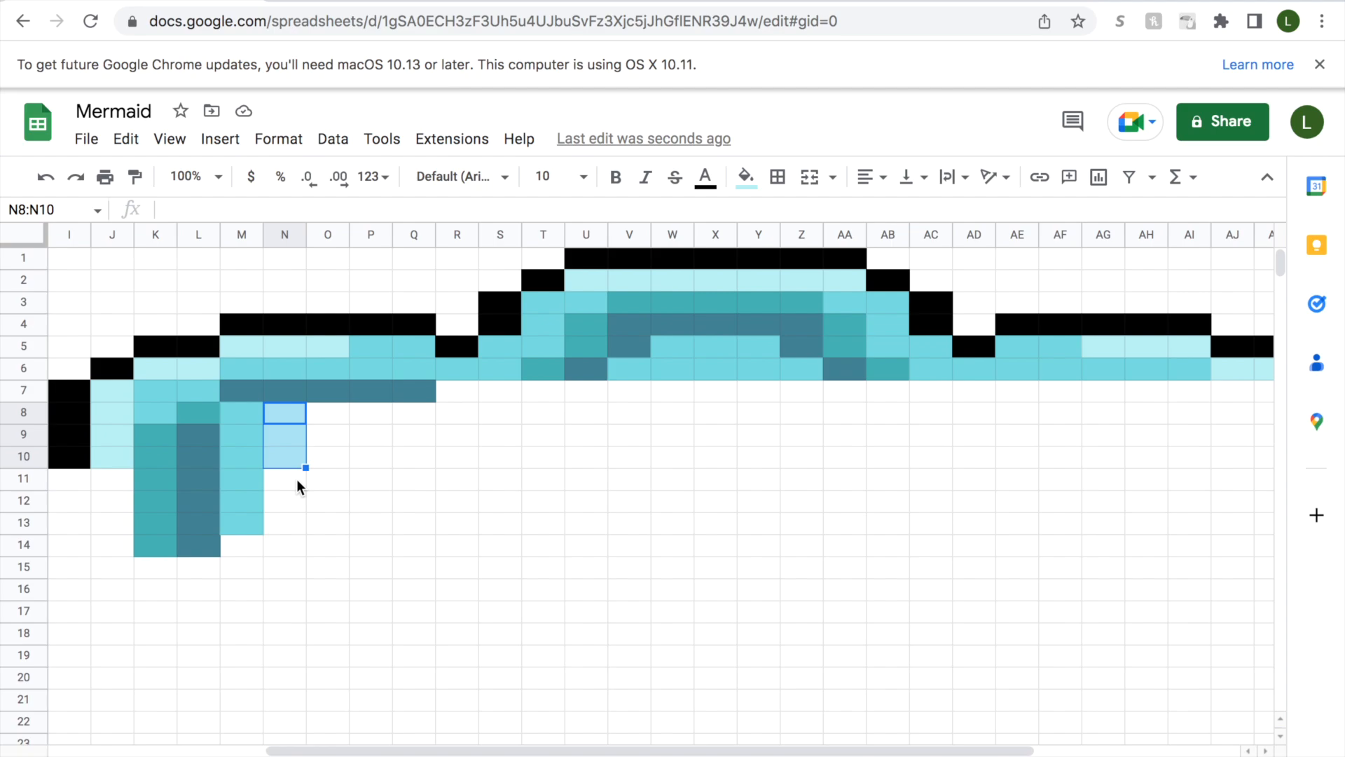
Undo the pale aqua fill in cells N8:N10.
left_click(47, 185)
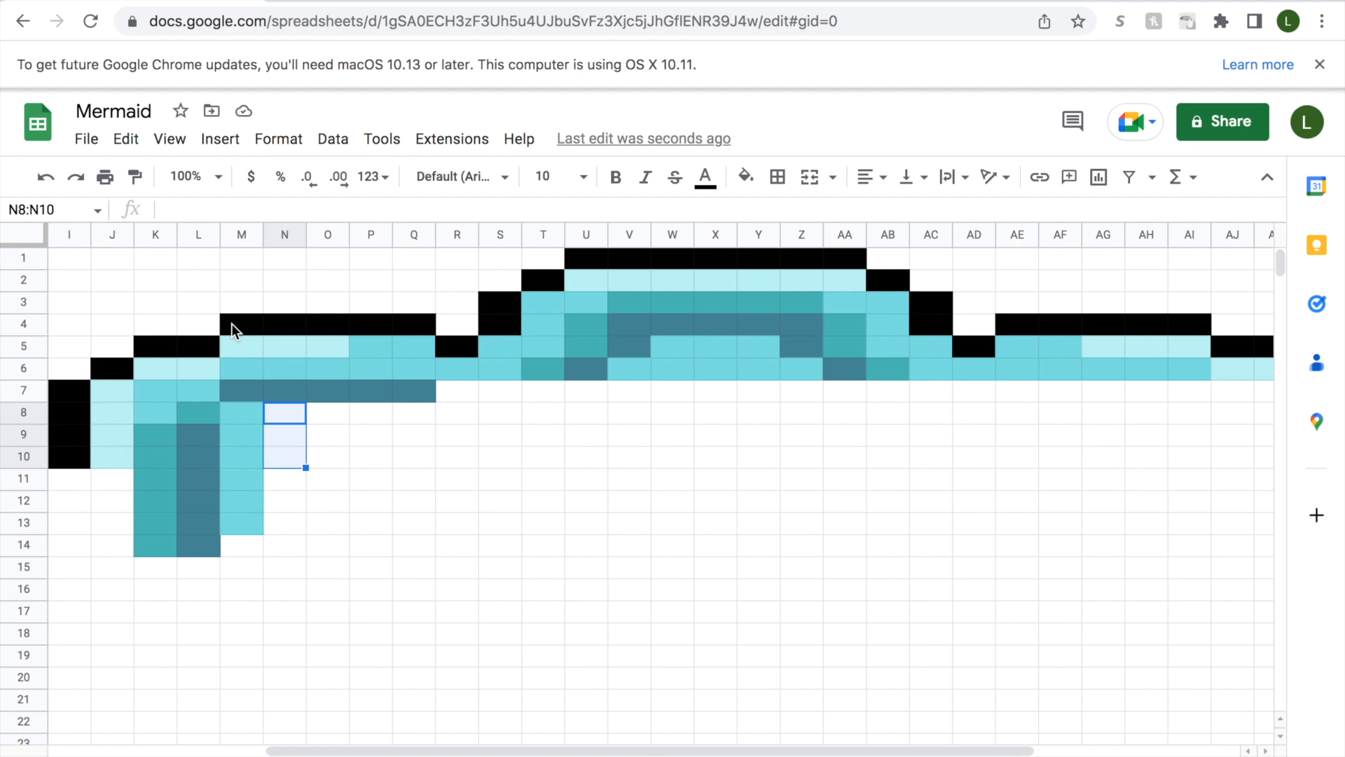
left_click(296, 415)
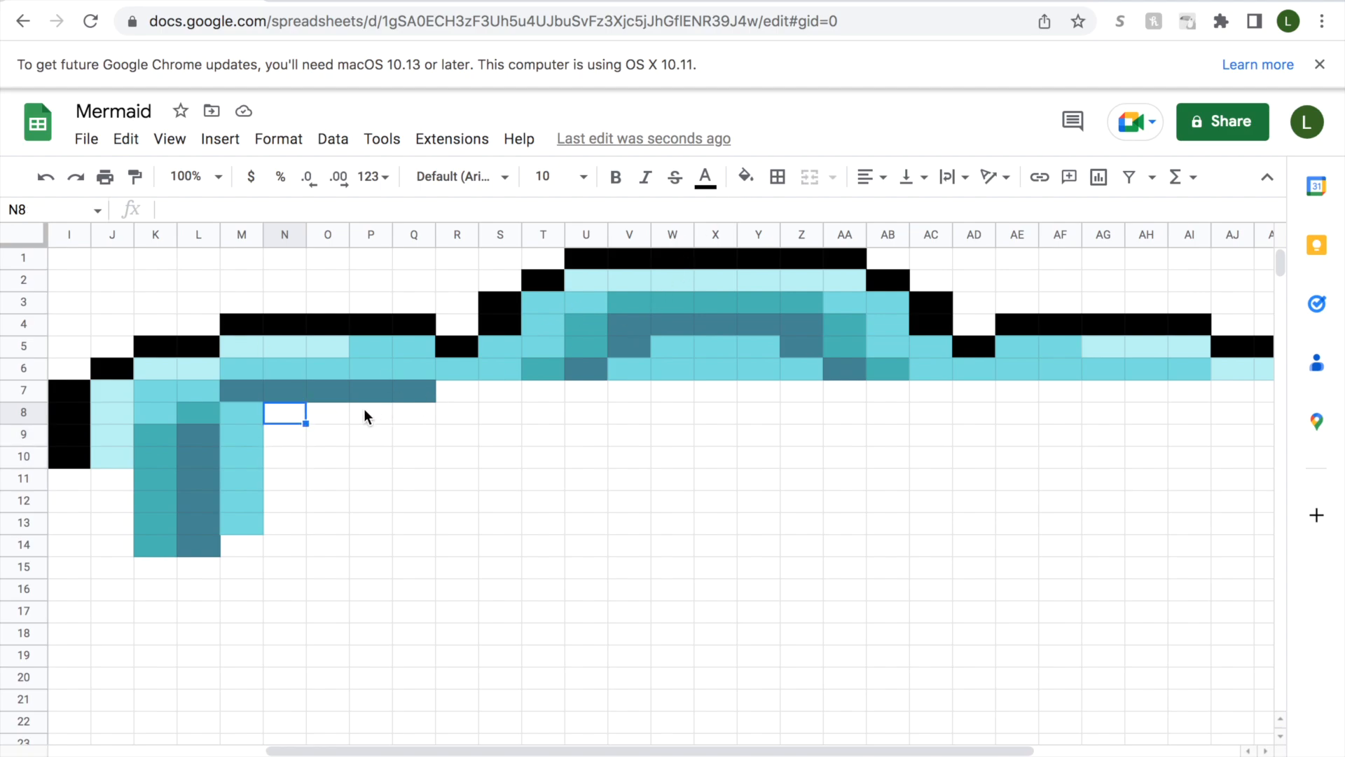
left_click(462, 395)
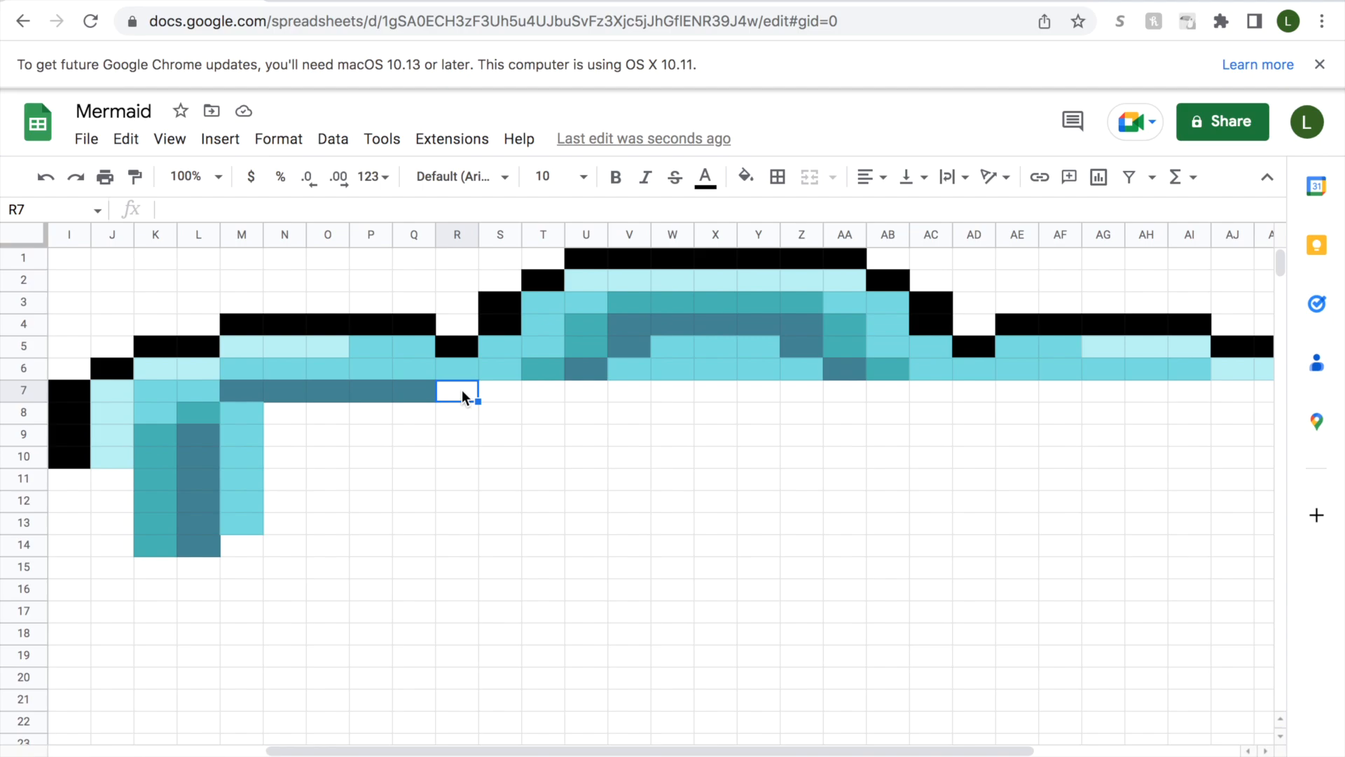
Recolour cells M7:Q7 in row 7 with the custom teal.
left_click(418, 391)
left_click(745, 177)
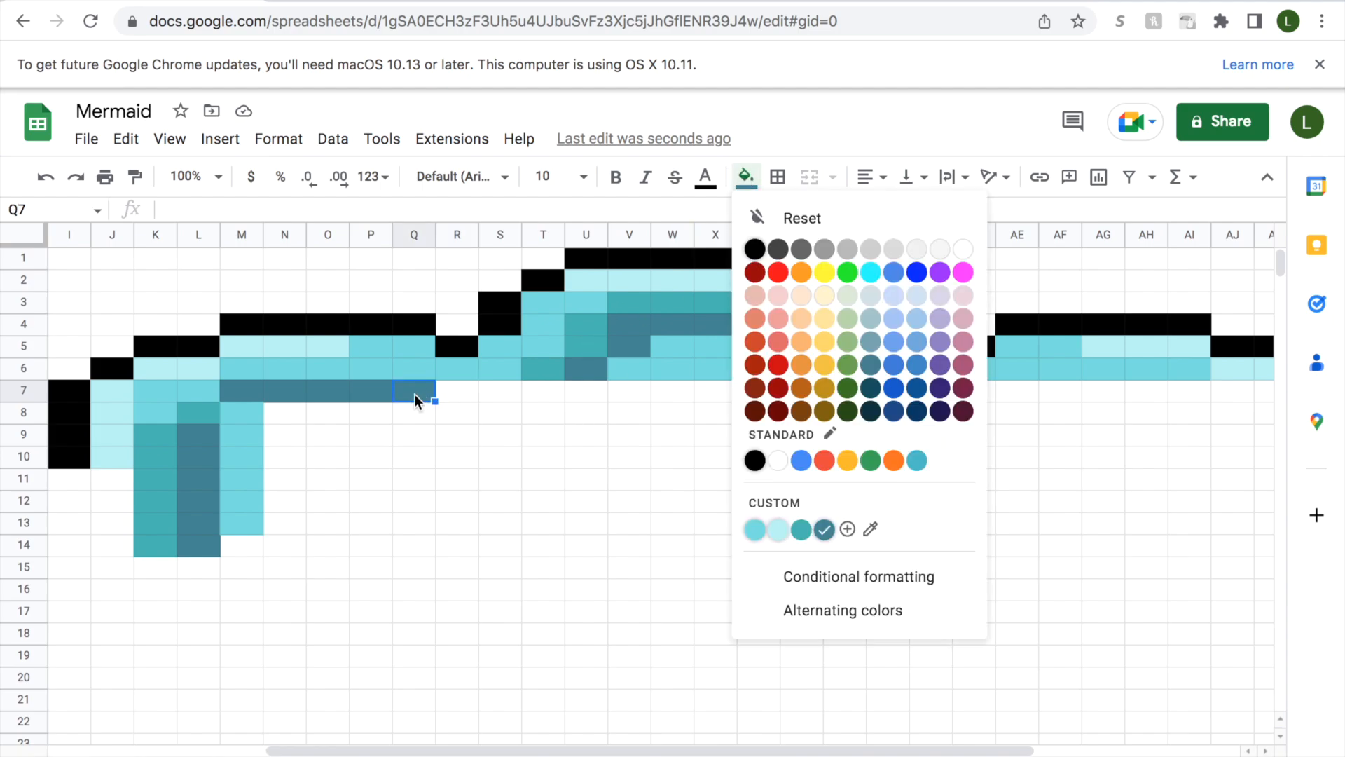
left_click(423, 391)
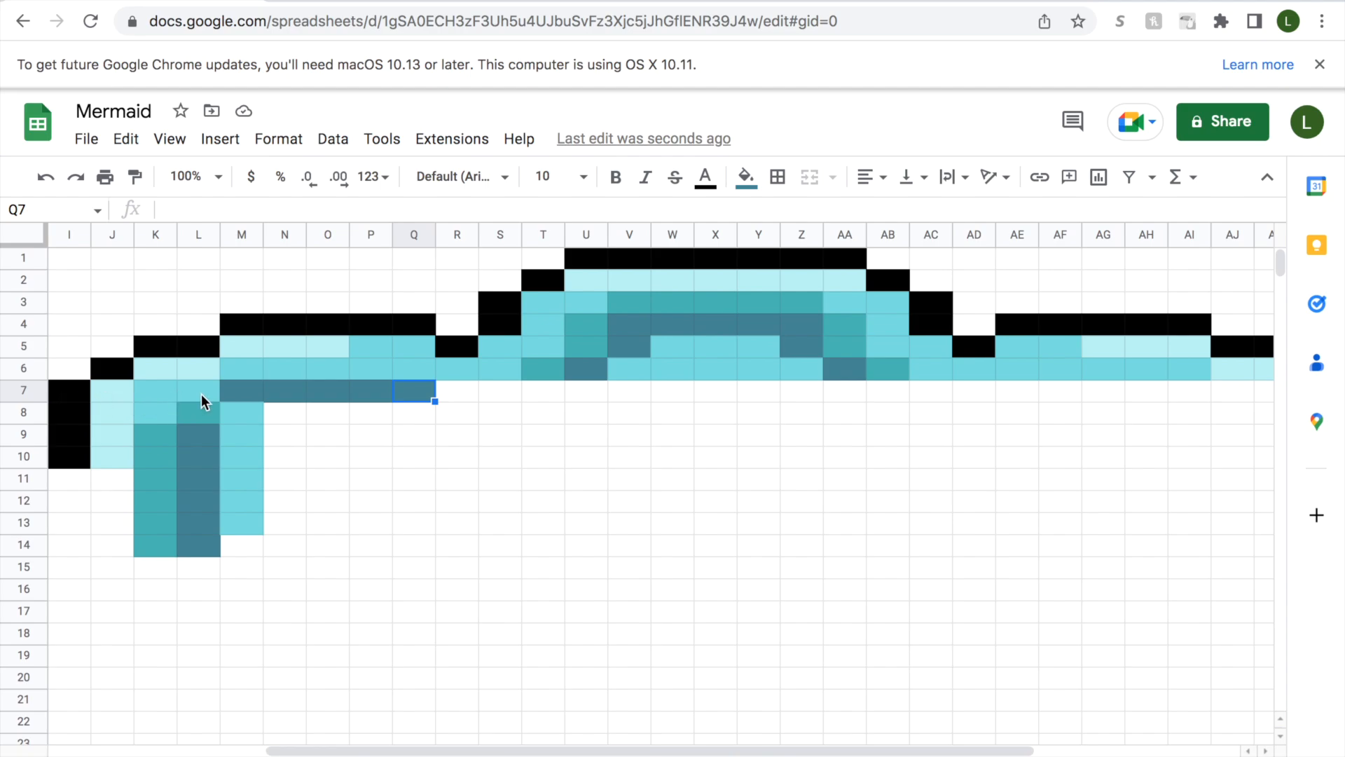
left_click_drag(243, 393, 423, 392)
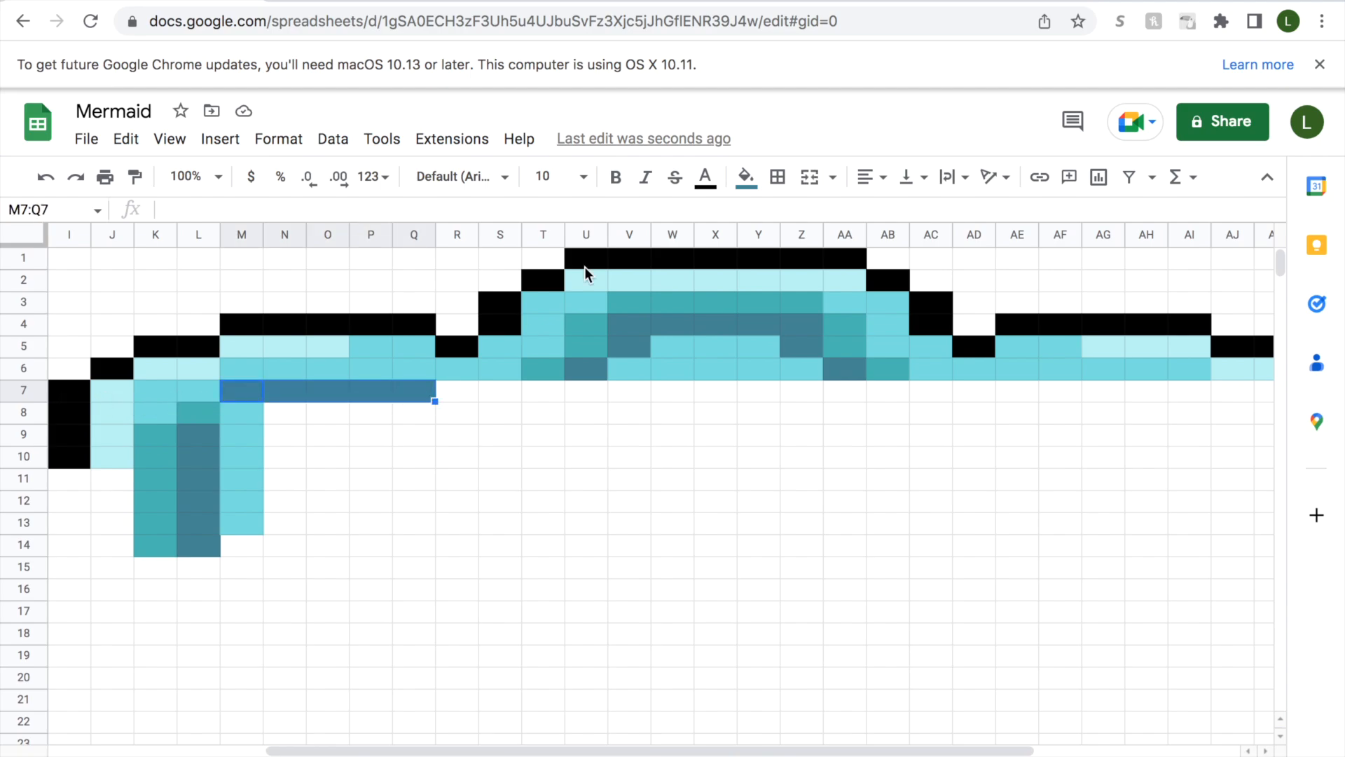
left_click(745, 176)
left_click(800, 529)
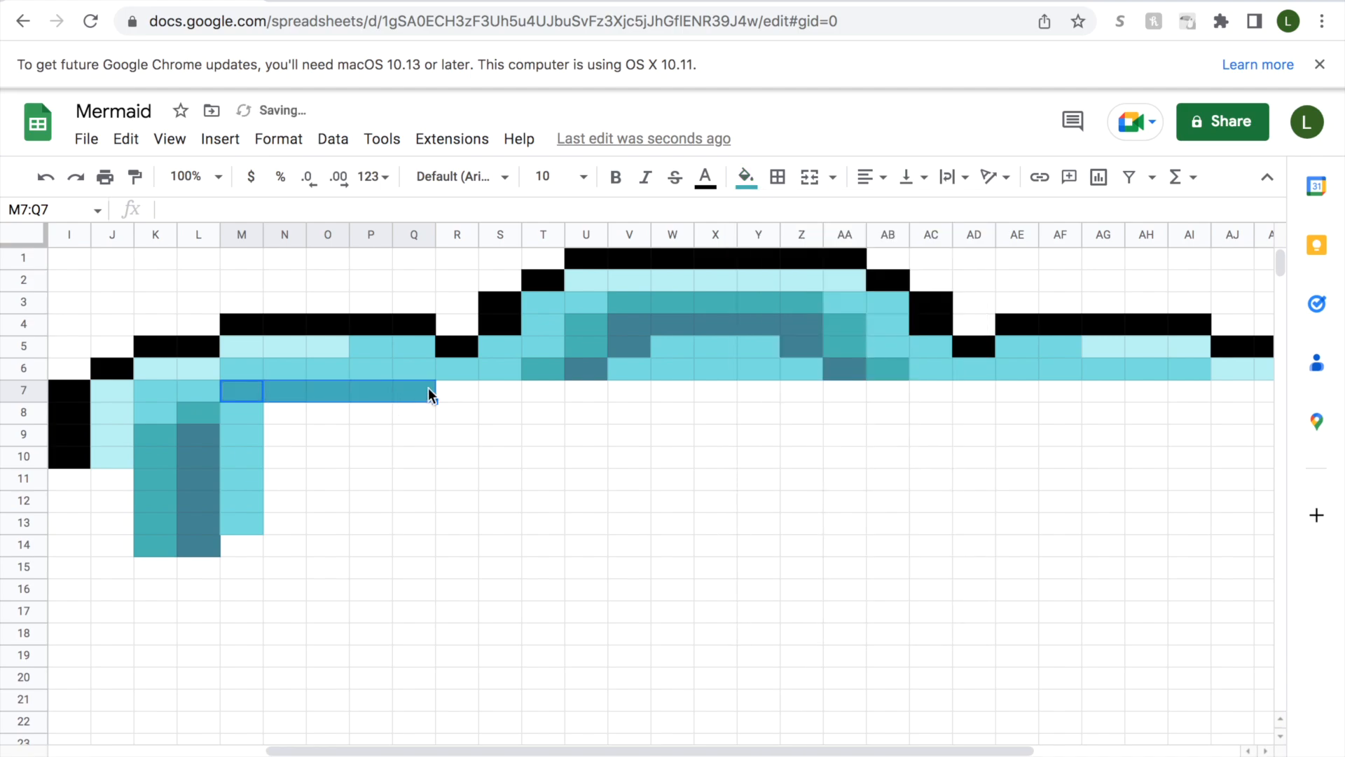
Fill cell R7 with medium aqua and cell S7 with teal.
left_click(452, 394)
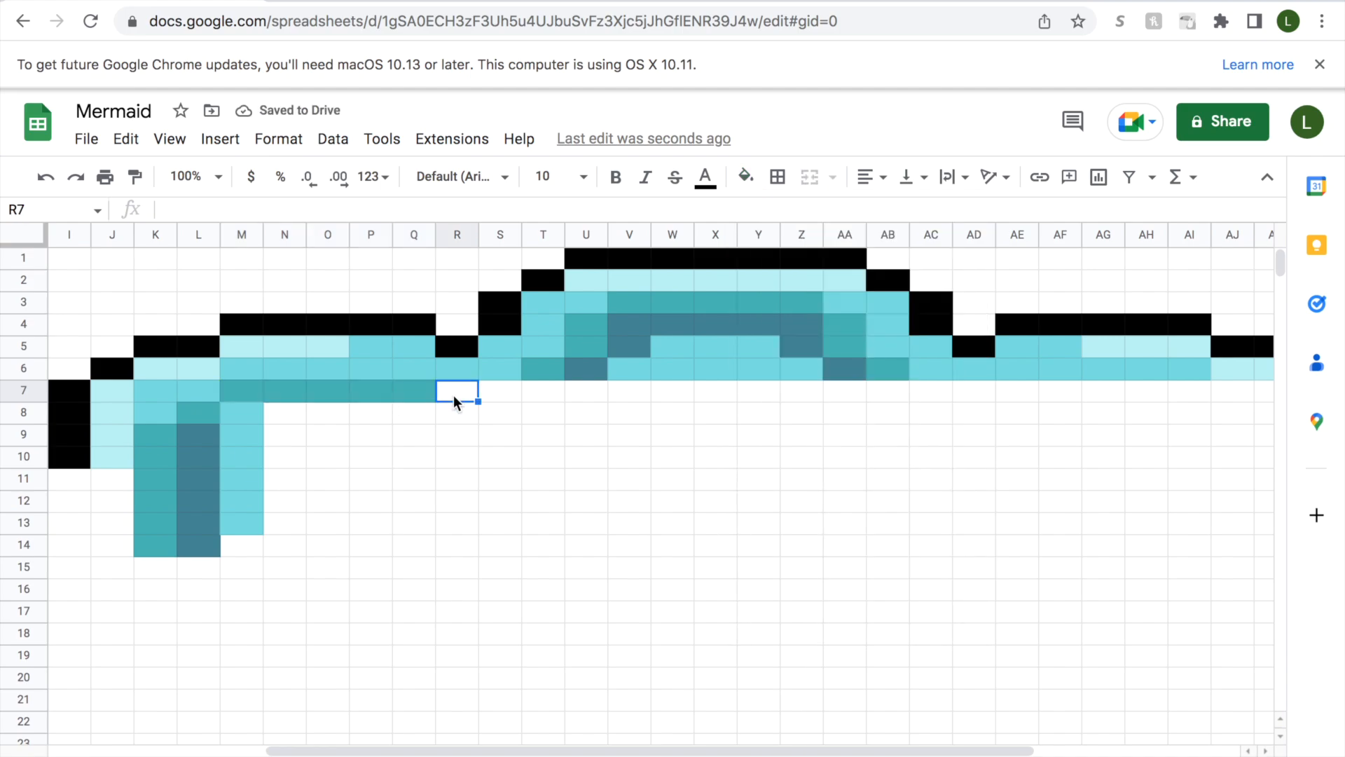
left_click(745, 176)
left_click(516, 397)
left_click(747, 176)
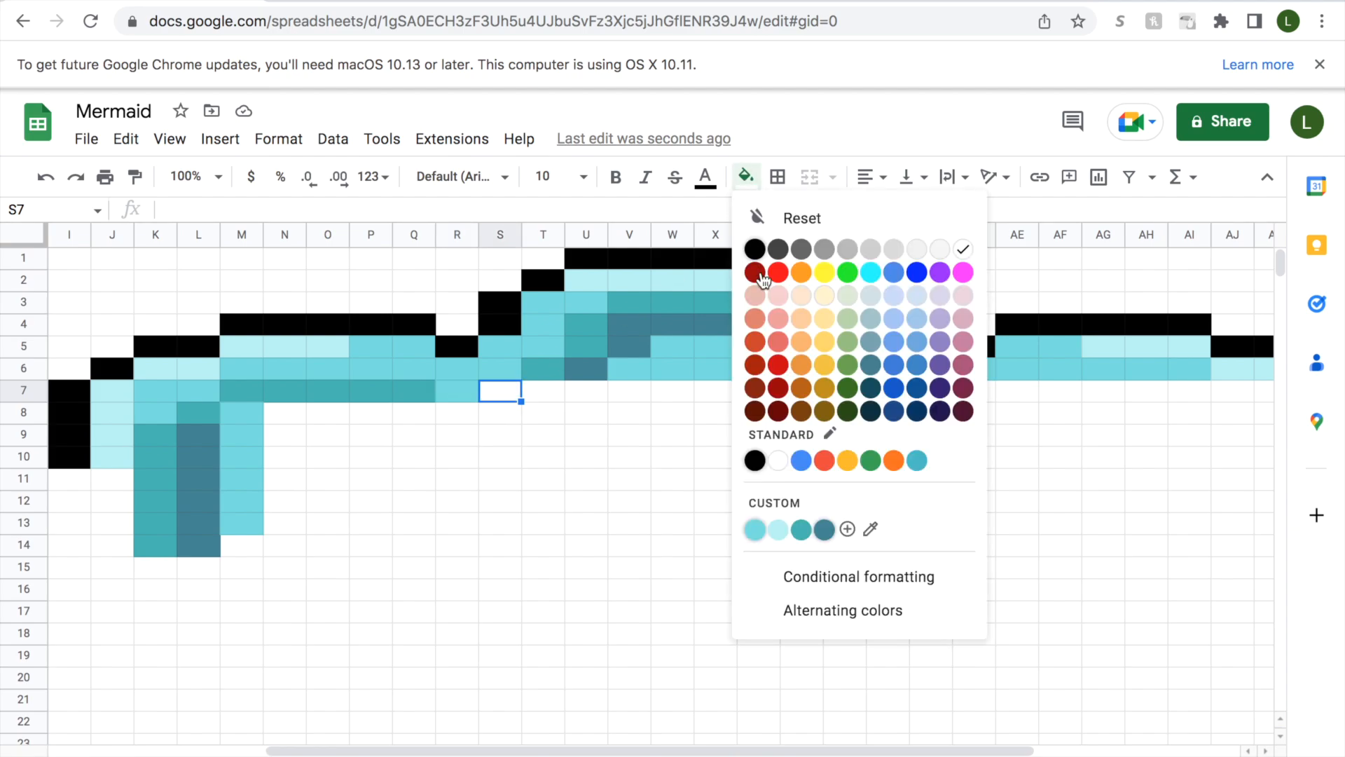
left_click(800, 529)
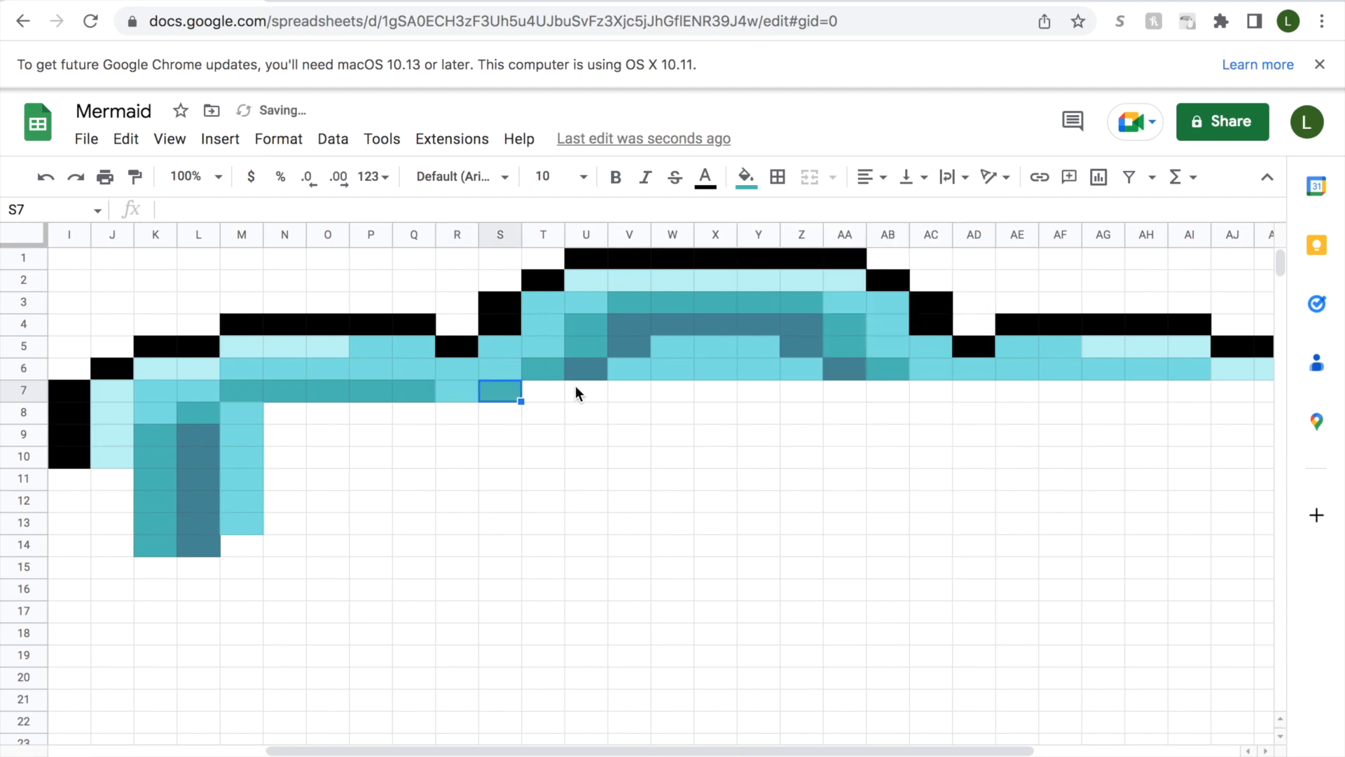
Fill cell T7 with dark slate blue and cells U7:W7 with medium aqua.
left_click(543, 391)
left_click(746, 177)
left_click(819, 529)
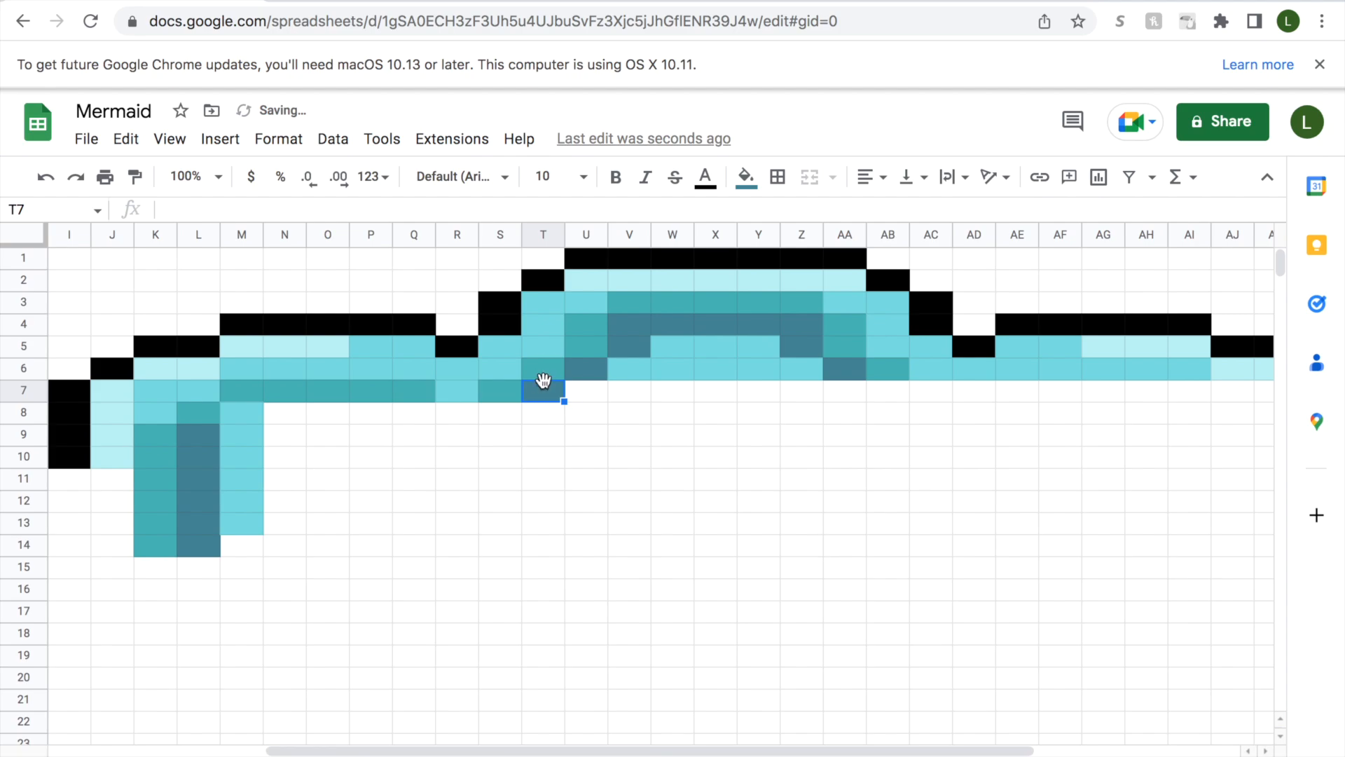
left_click_drag(578, 389, 667, 386)
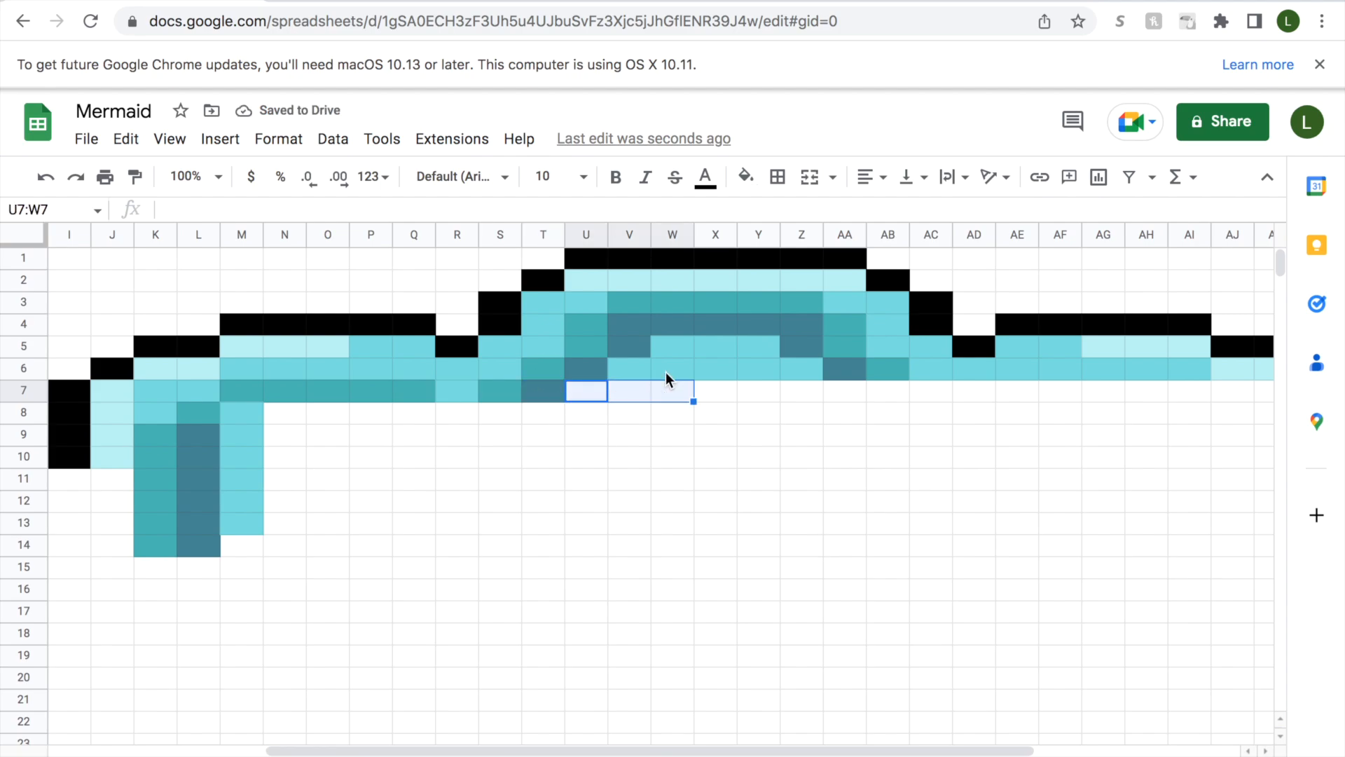
left_click(746, 176)
left_click(755, 530)
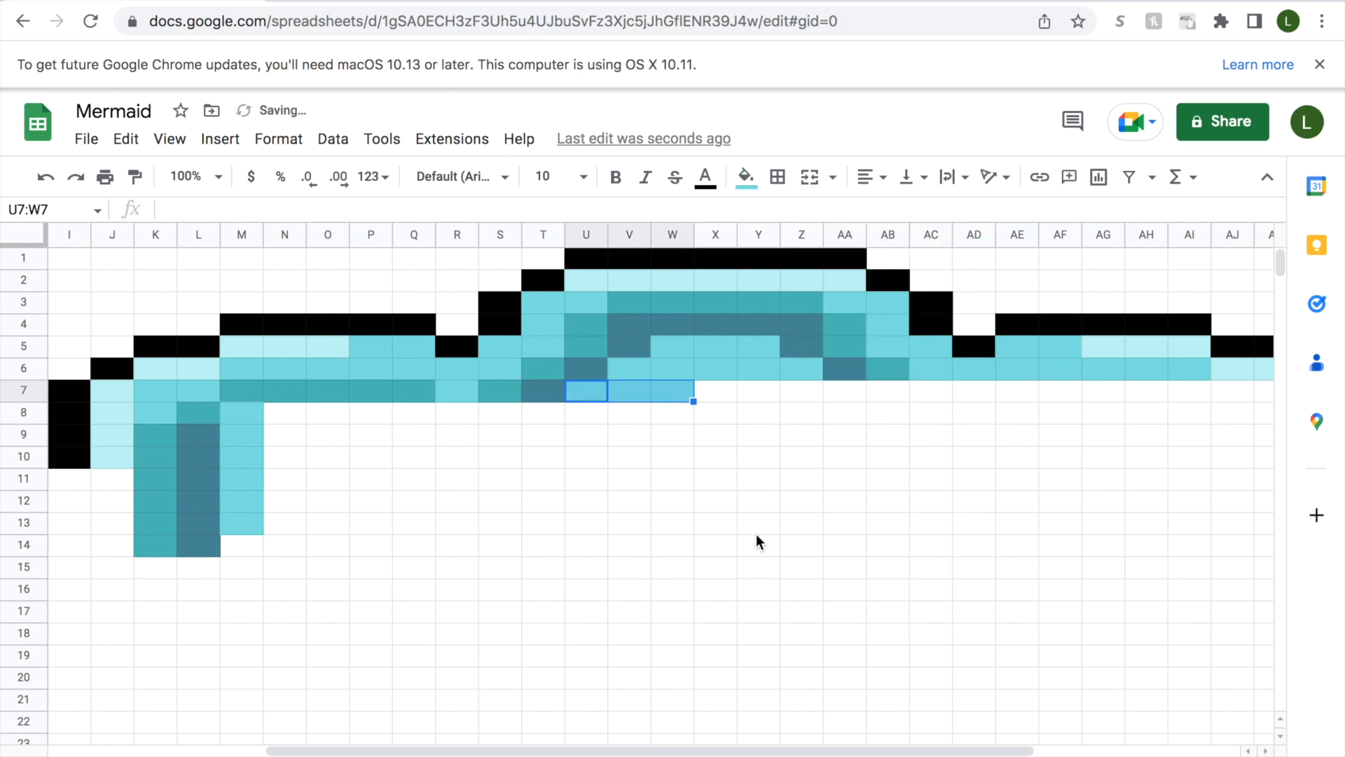
Fill cell X7 with pale aqua and cells Y7:AA7 with medium aqua.
left_click(724, 398)
left_click(746, 177)
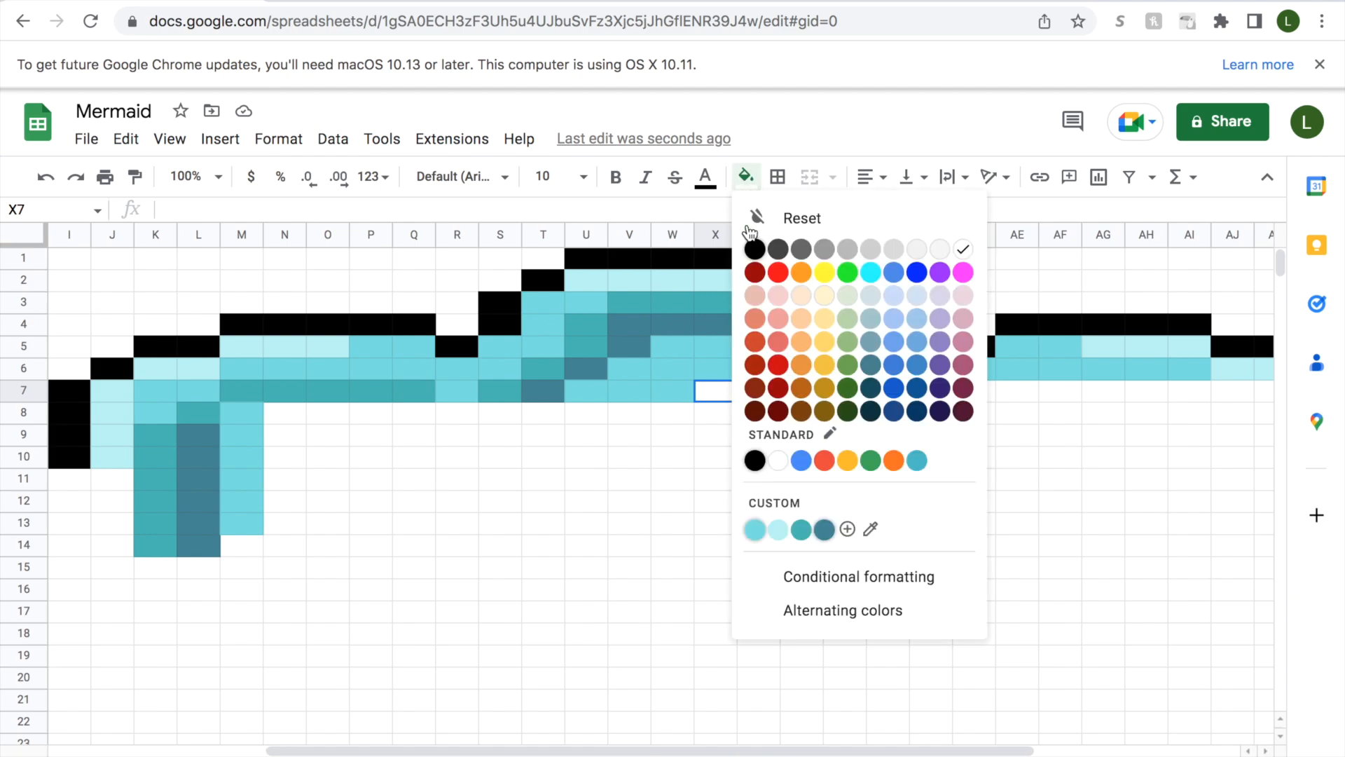
left_click(754, 530)
left_click(755, 395)
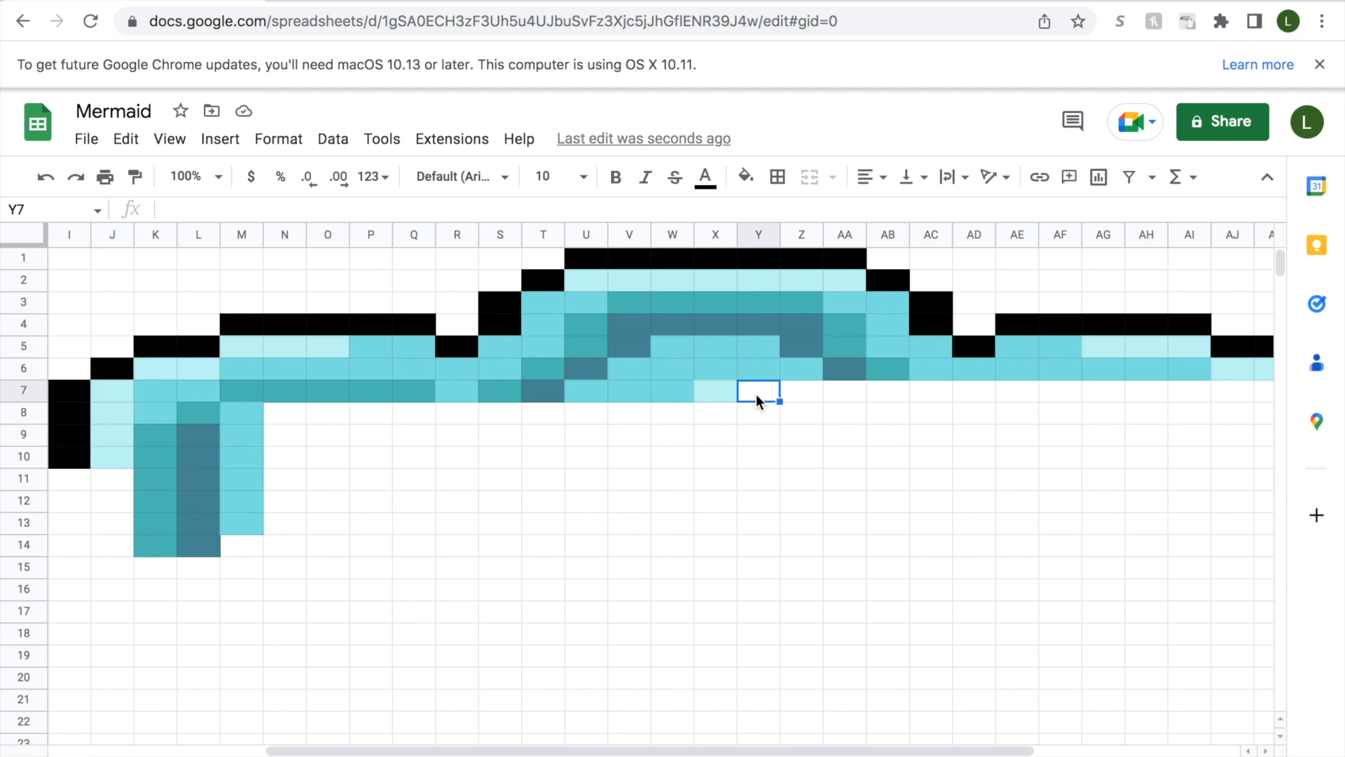
left_click_drag(775, 390, 831, 393)
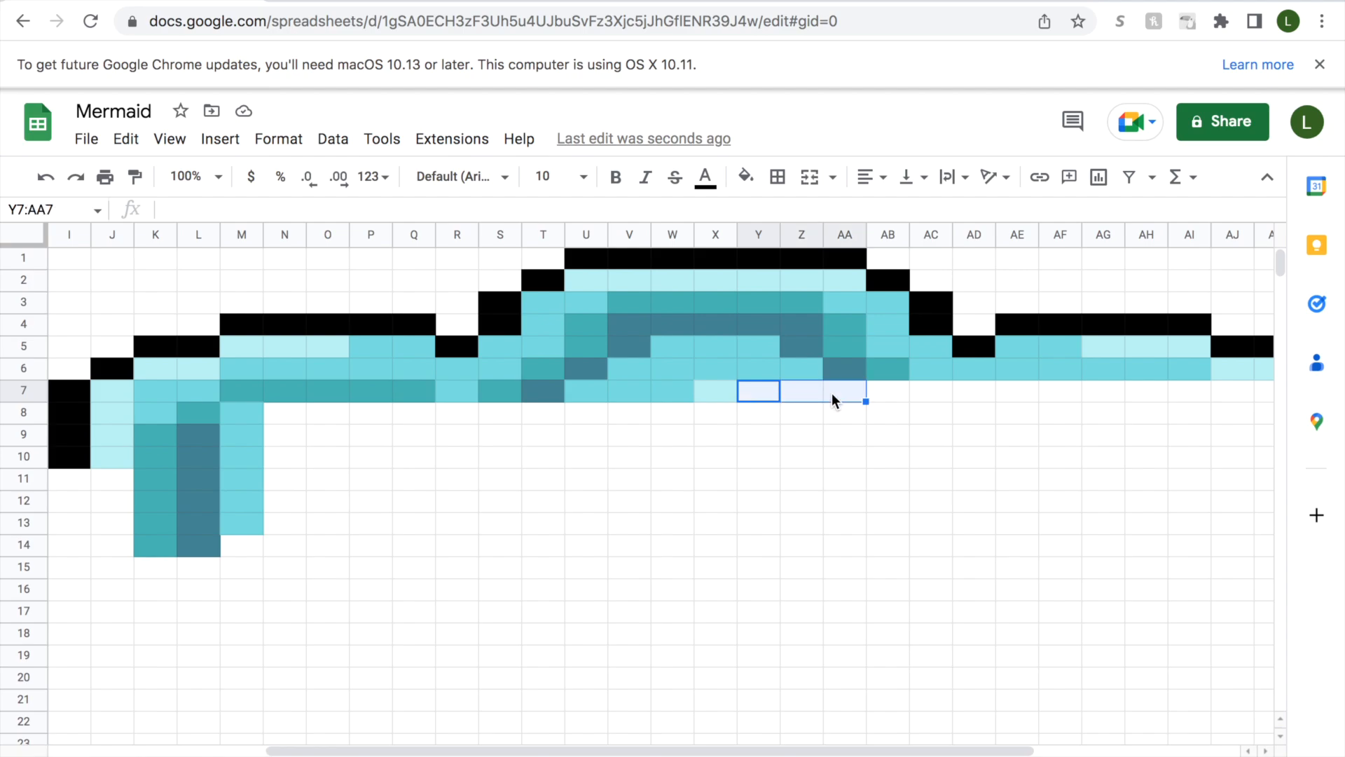
left_click(746, 179)
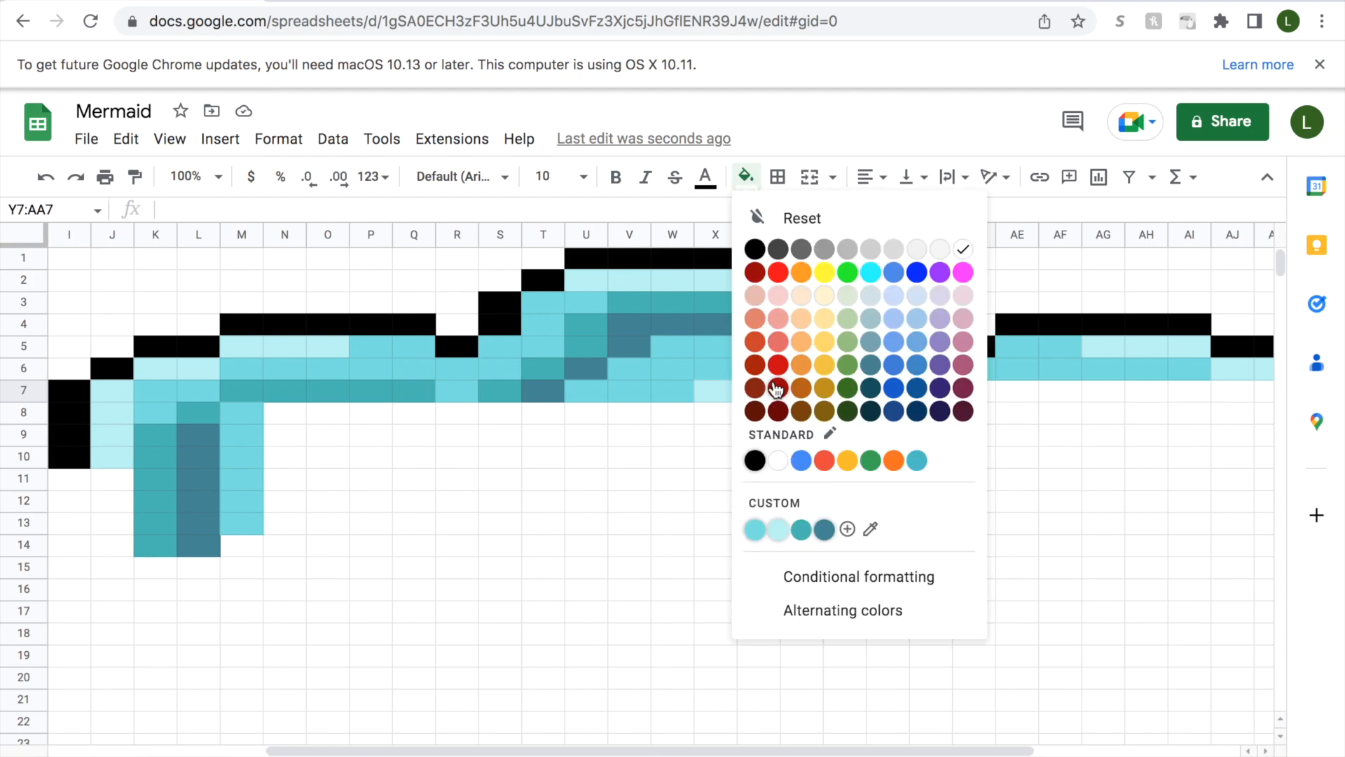
left_click(755, 530)
Fill cell AB7 with dark slate blue and cell AC7 with teal.
left_click(901, 392)
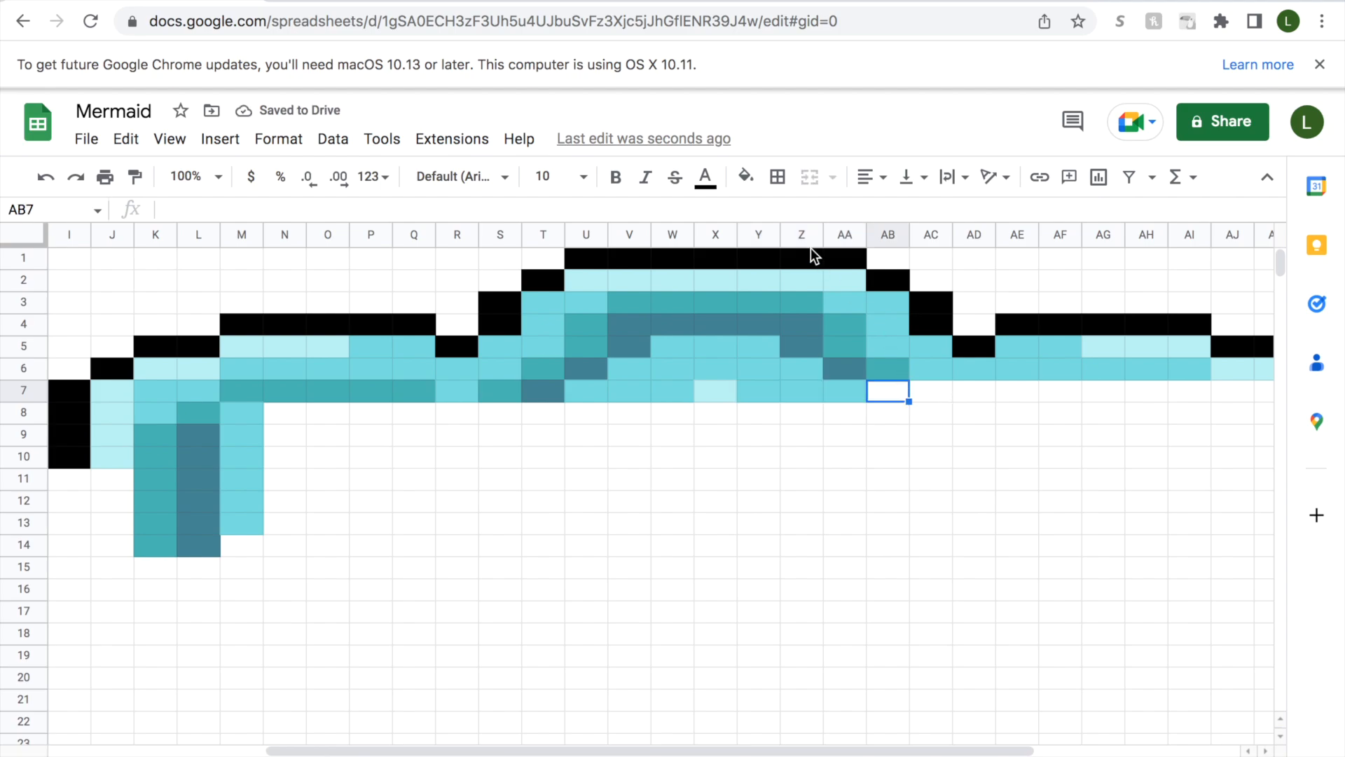
left_click(747, 178)
left_click(826, 530)
left_click(934, 398)
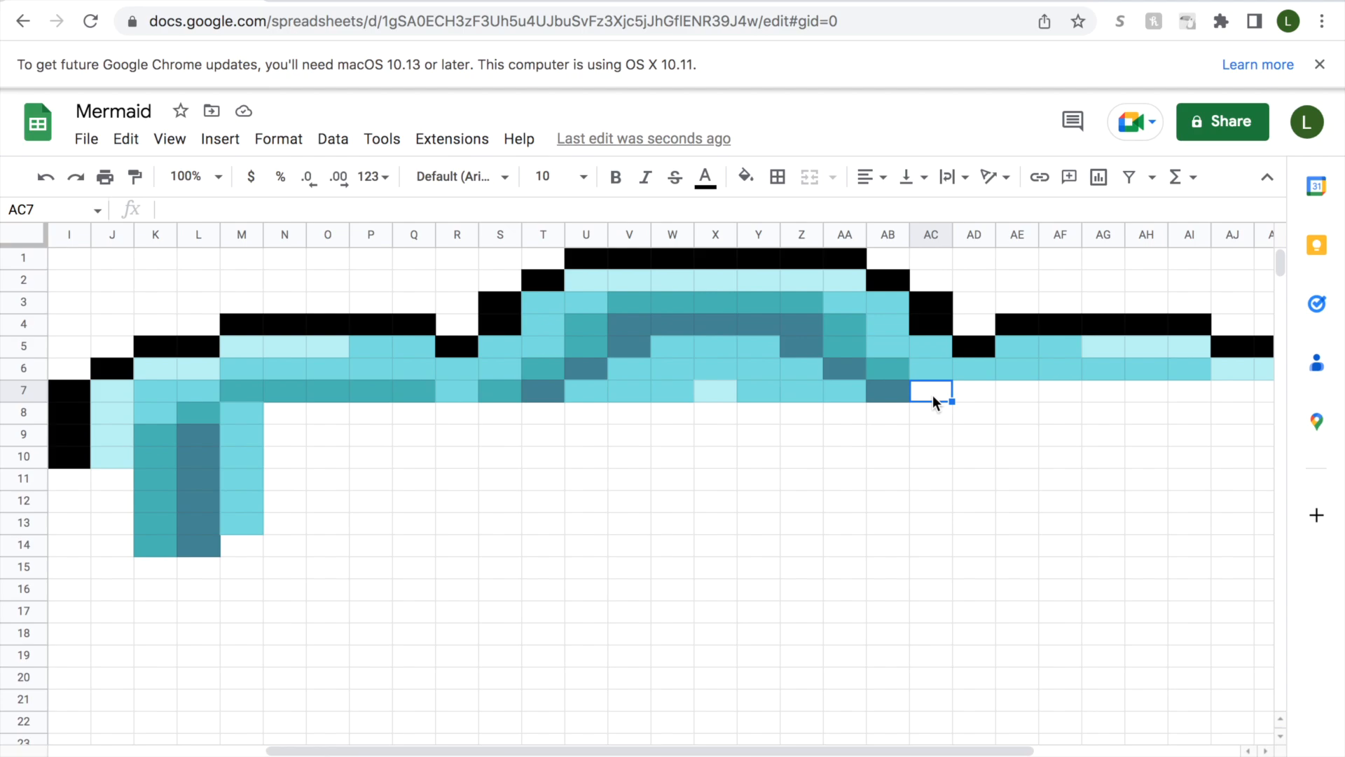
left_click(747, 178)
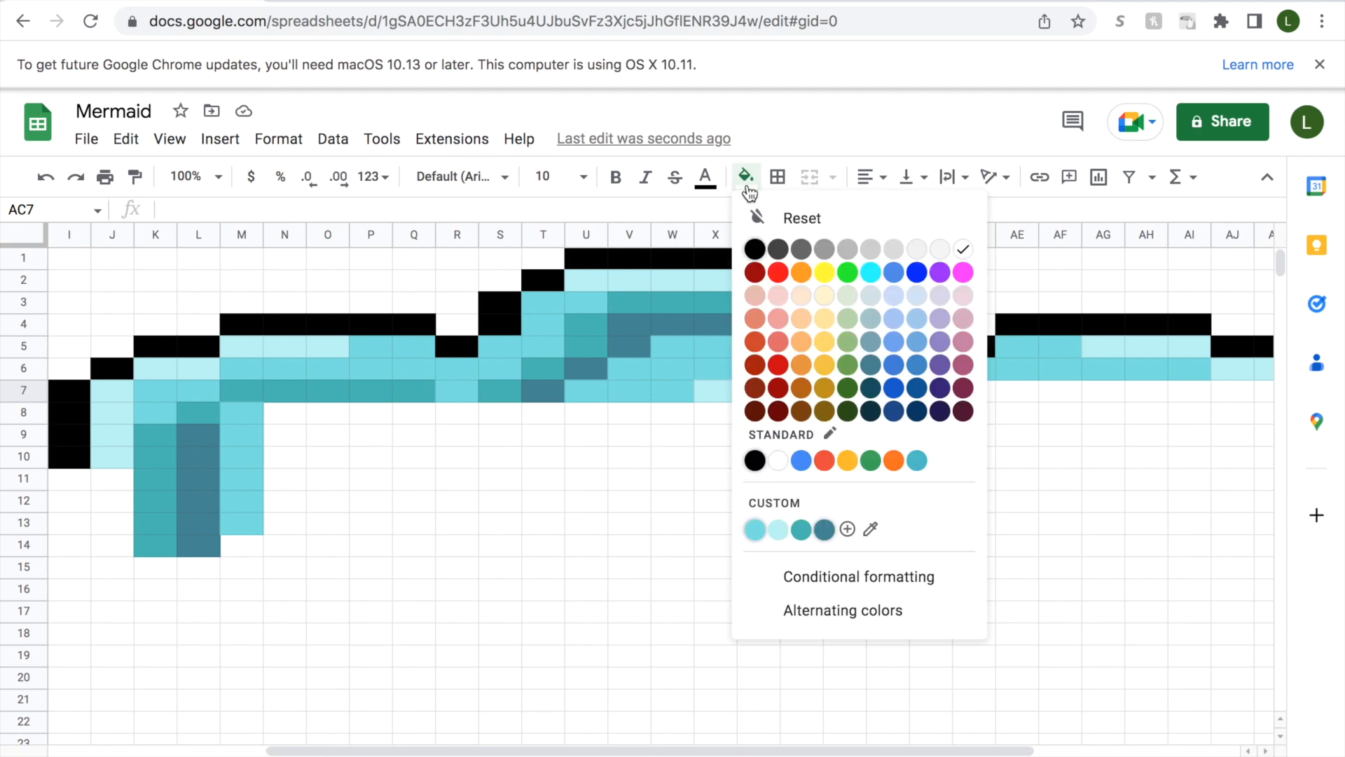
left_click(801, 531)
Fill cell AD7 with medium aqua and cells AE7:AI7 with teal.
left_click(988, 392)
left_click(747, 178)
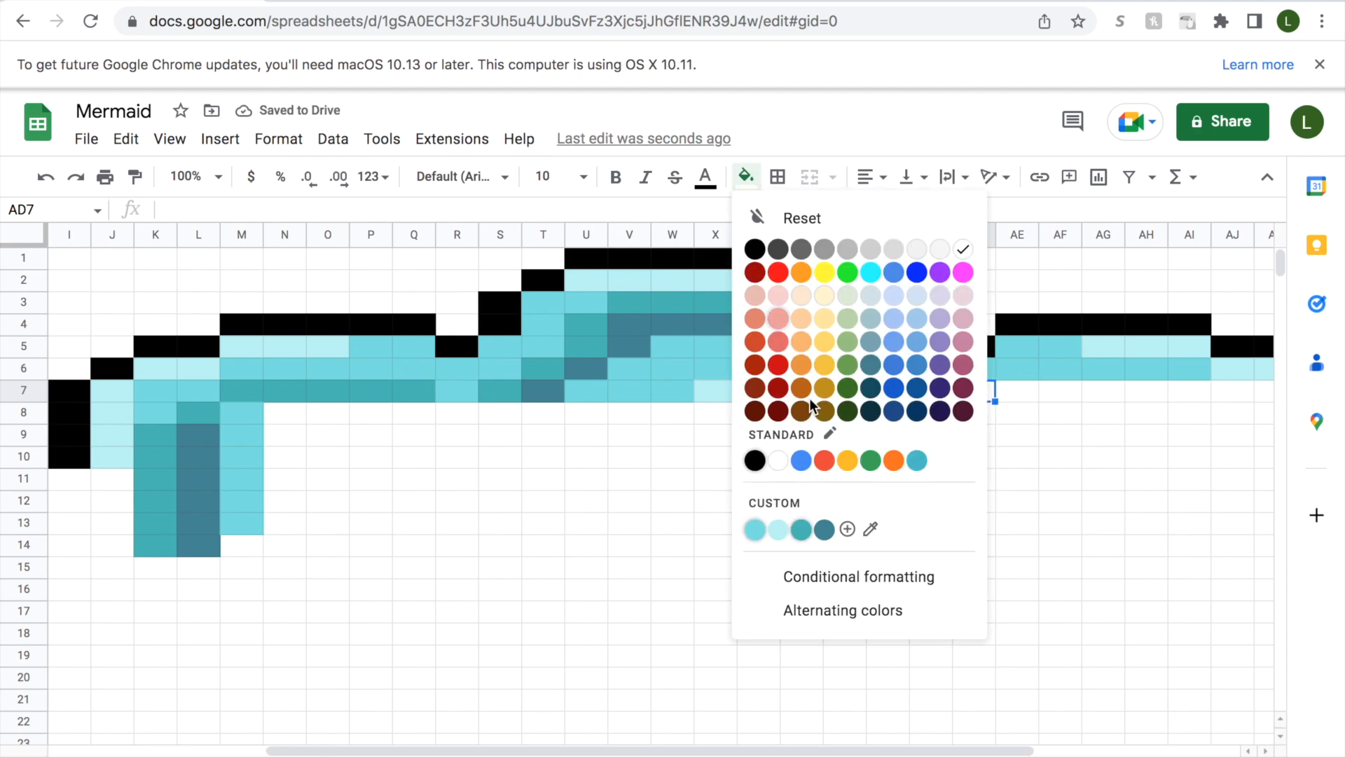
left_click(756, 532)
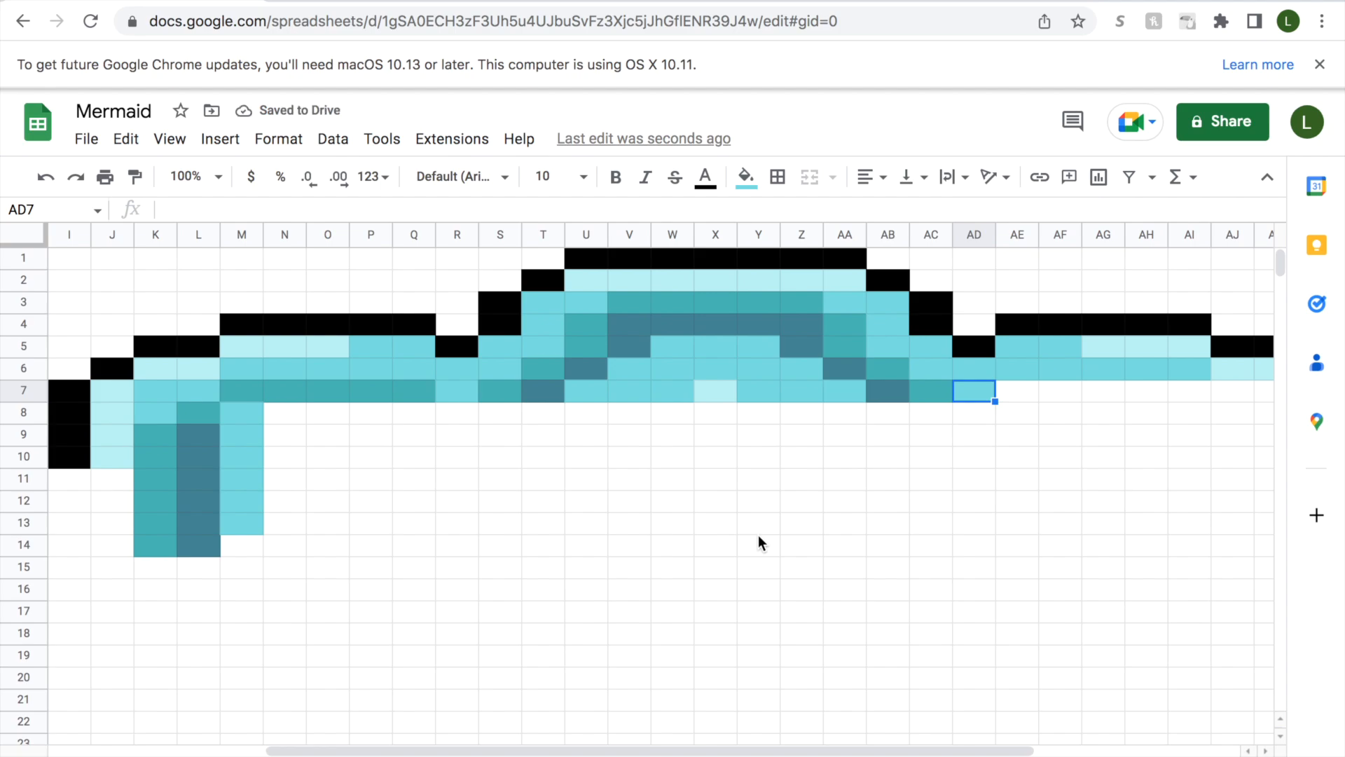
left_click_drag(1013, 391, 1184, 390)
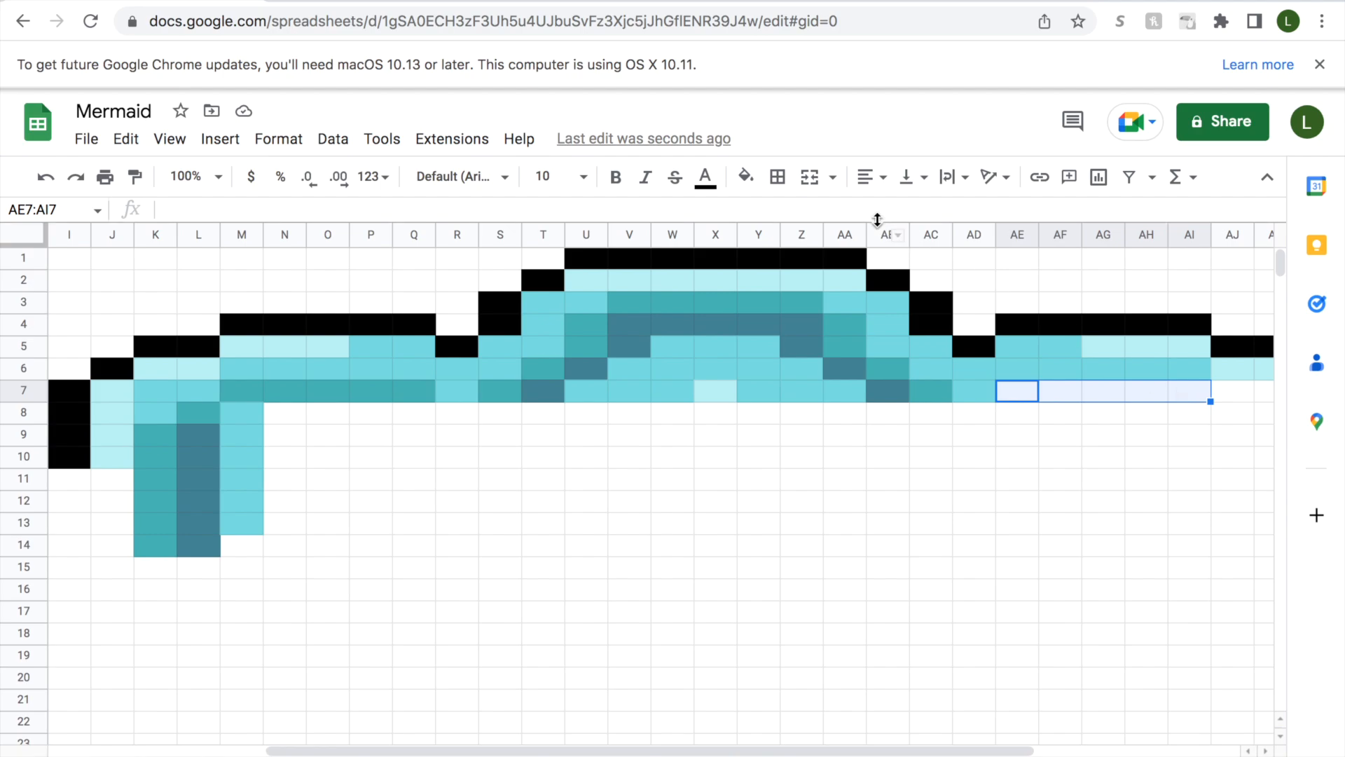
left_click(745, 176)
left_click(804, 535)
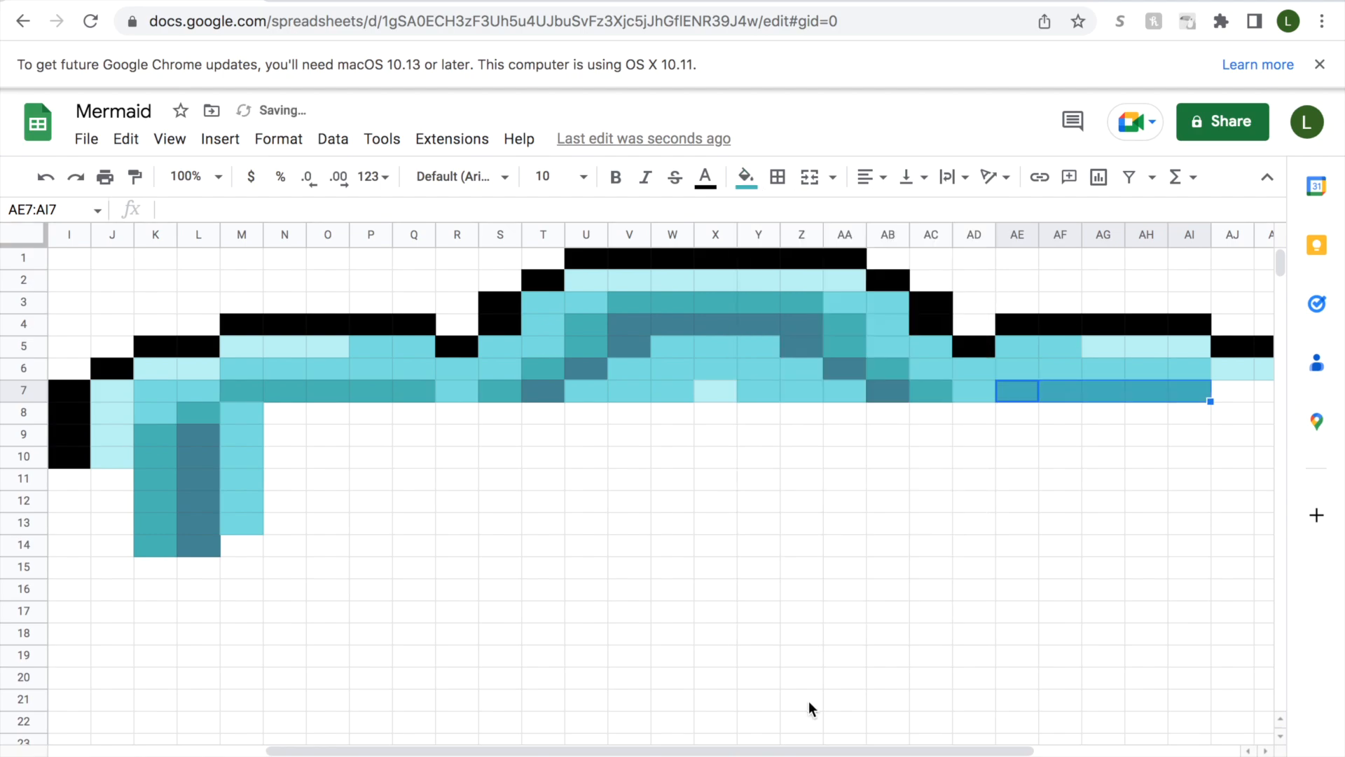
Fill cells AJ7:AK7 with medium aqua and cell AL7 with pale aqua.
left_click_drag(848, 750, 914, 734)
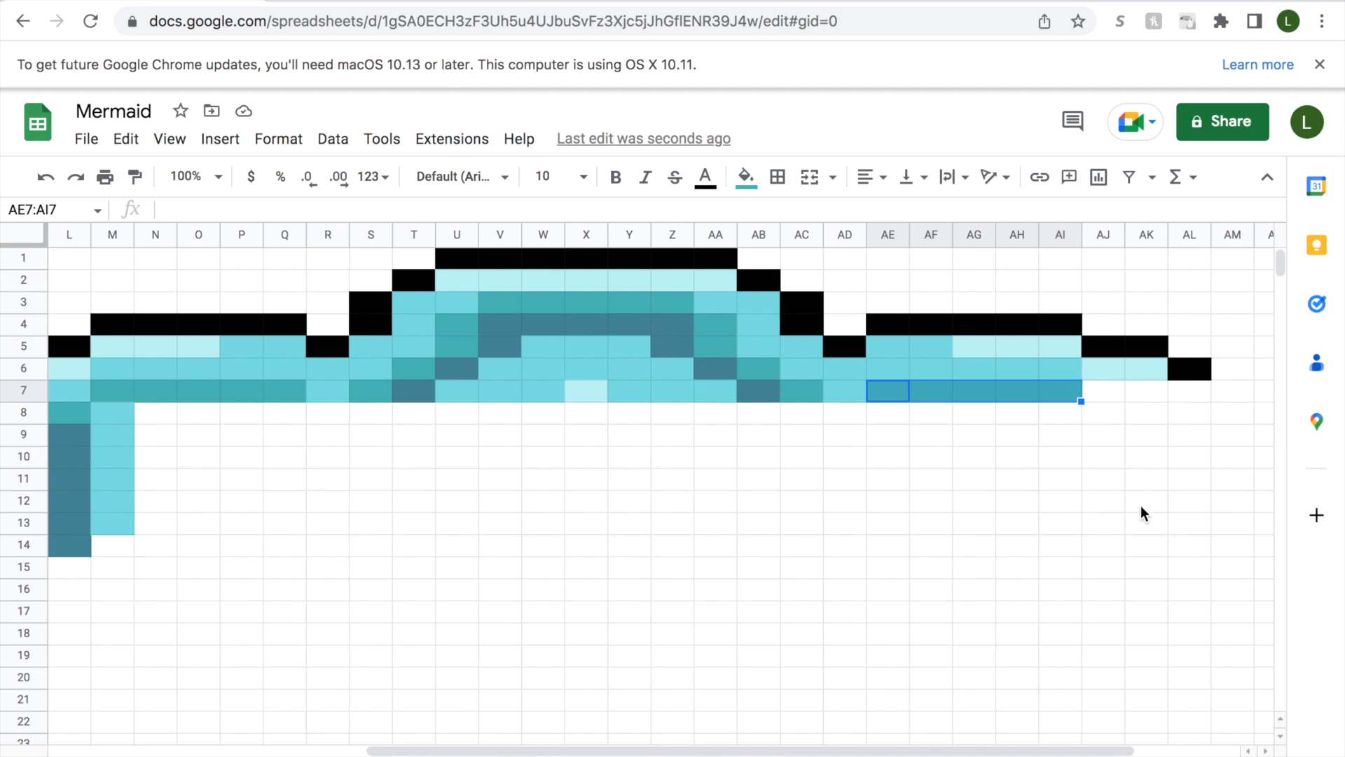
left_click(1107, 395)
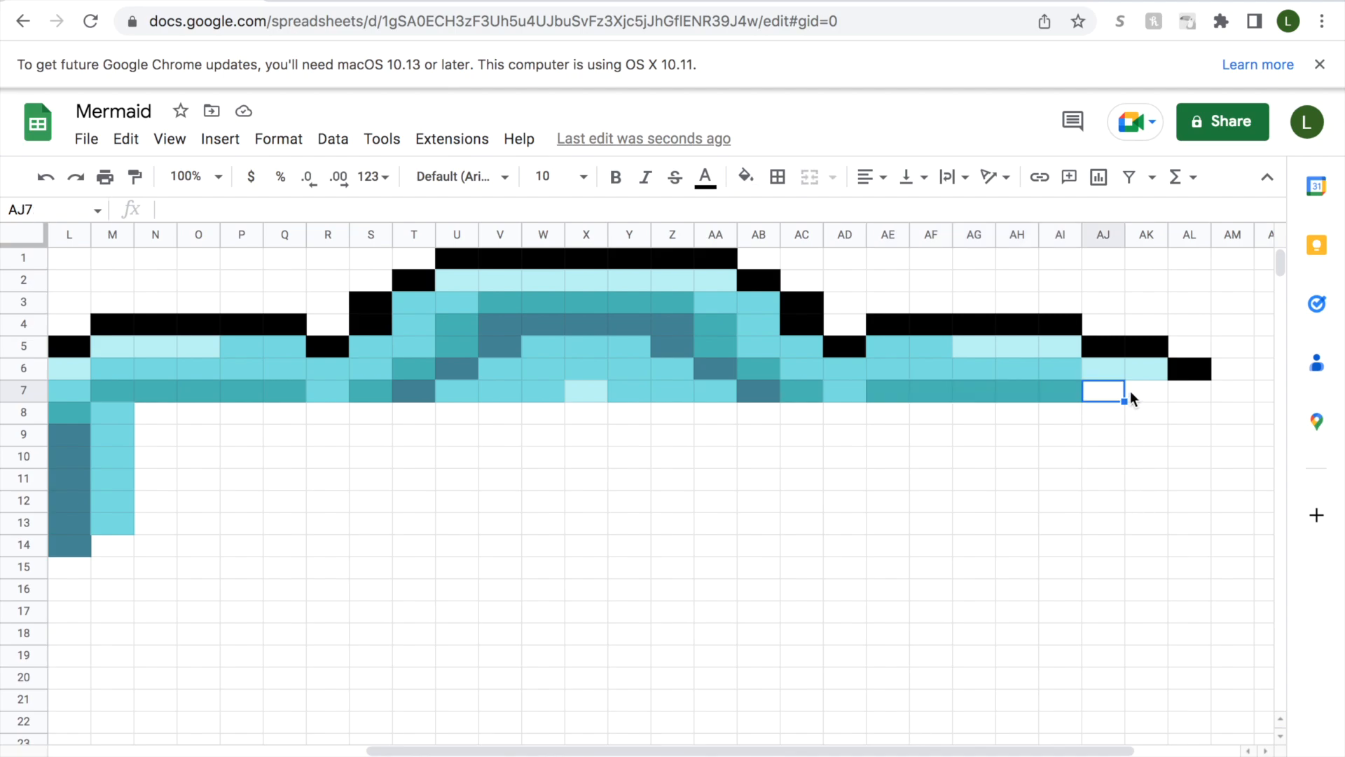
left_click_drag(1116, 390, 1156, 389)
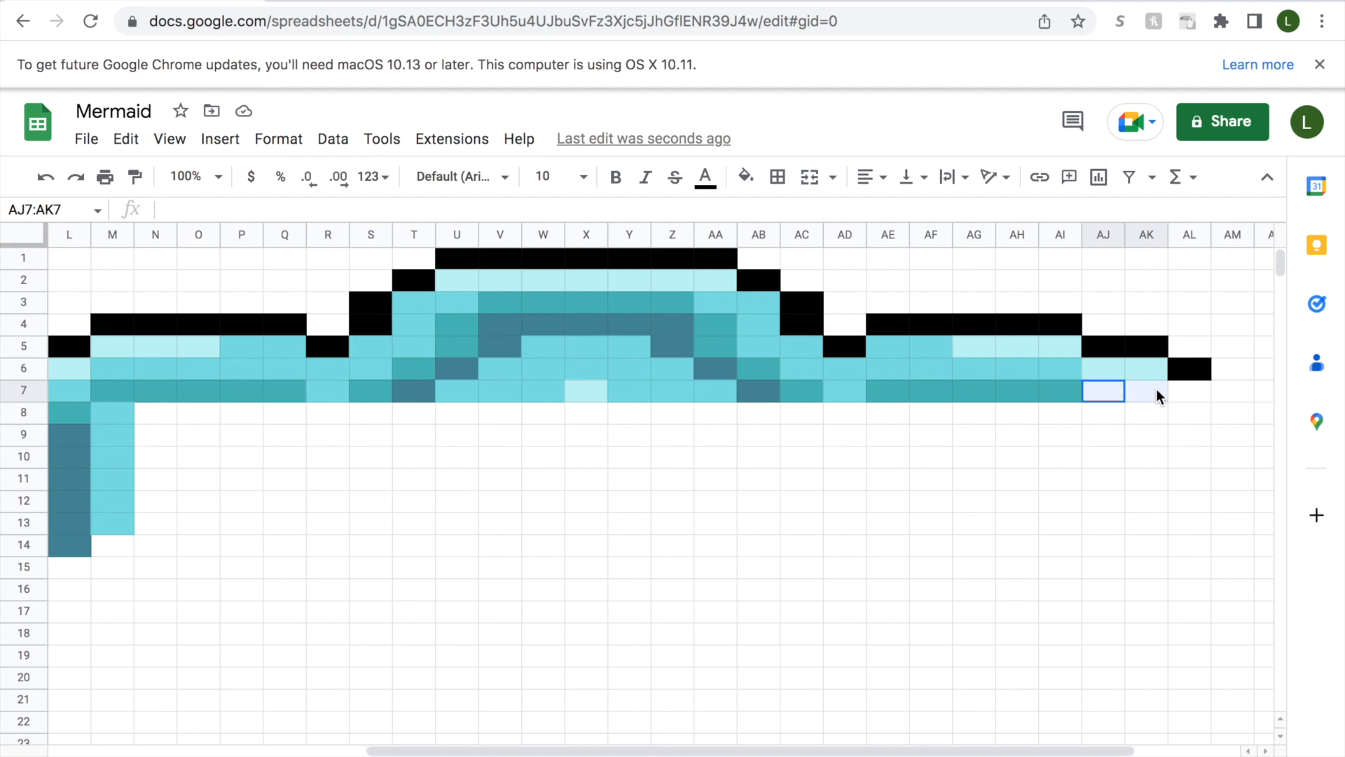
left_click(747, 181)
left_click(754, 529)
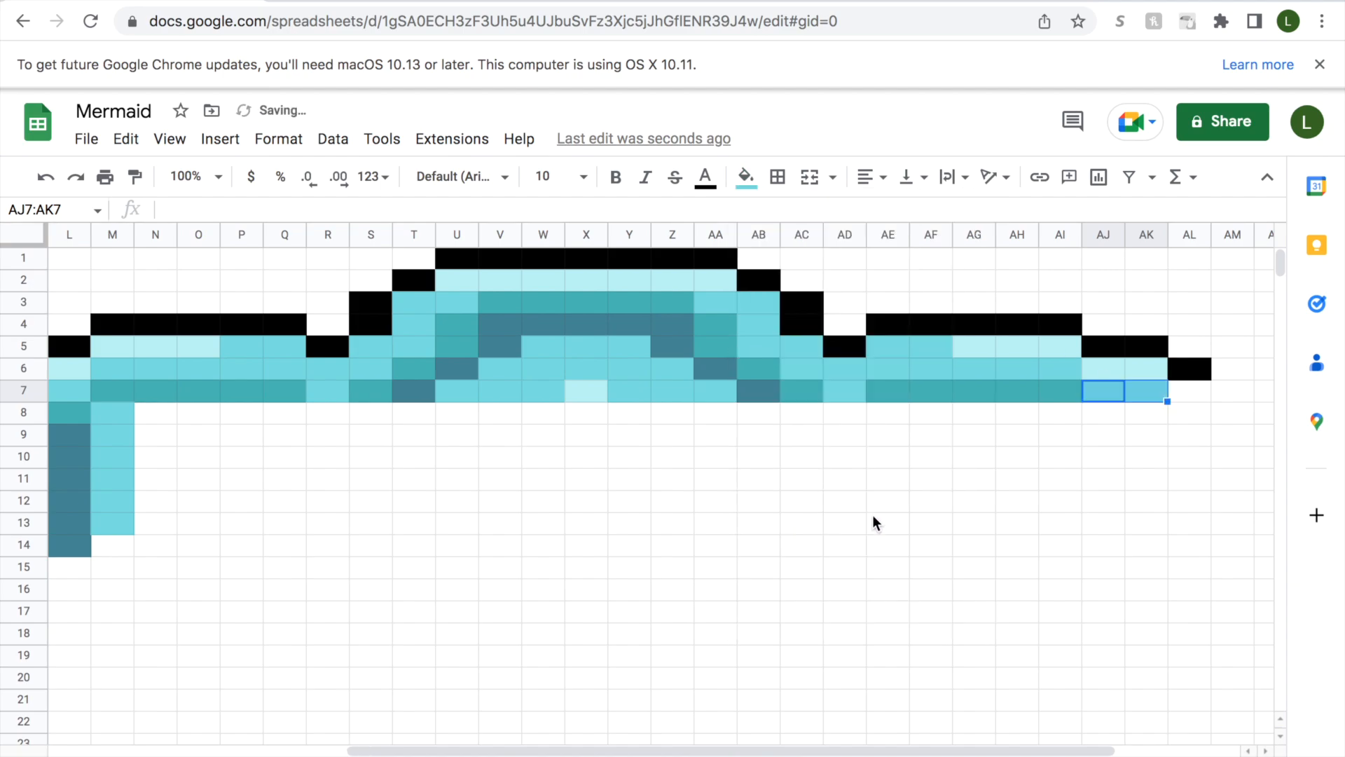
left_click(1187, 392)
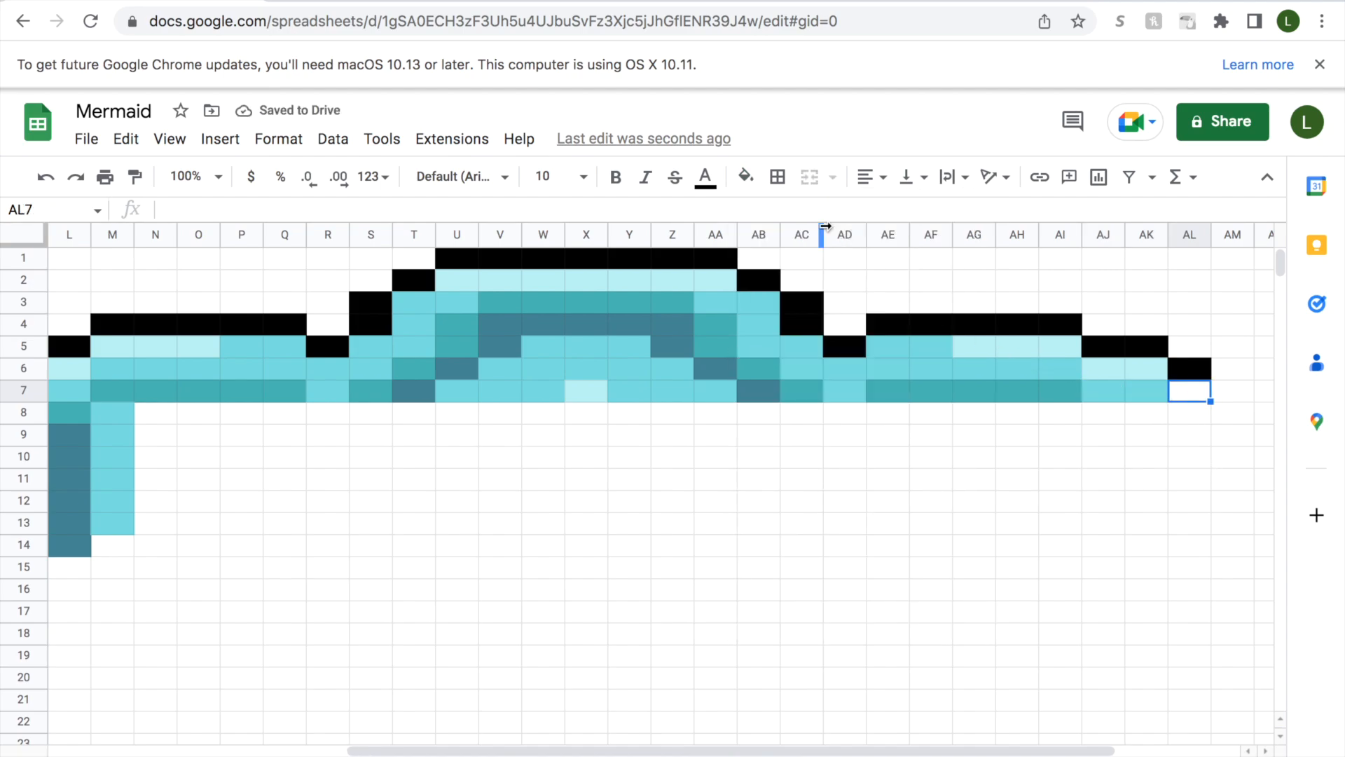
left_click(746, 177)
left_click(777, 529)
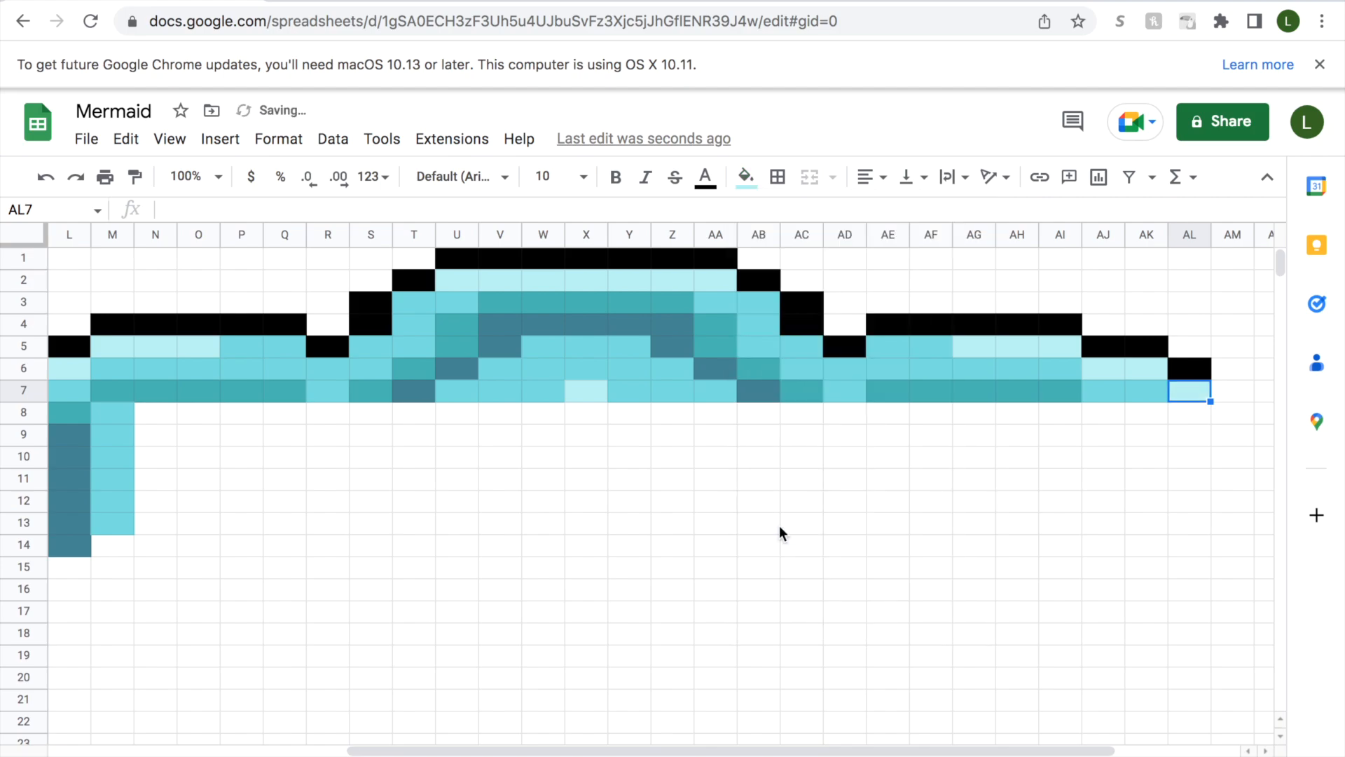
Fill cell AM7 with black to close the outline at the end of row 7.
left_click(1220, 397)
left_click(747, 176)
left_click(761, 461)
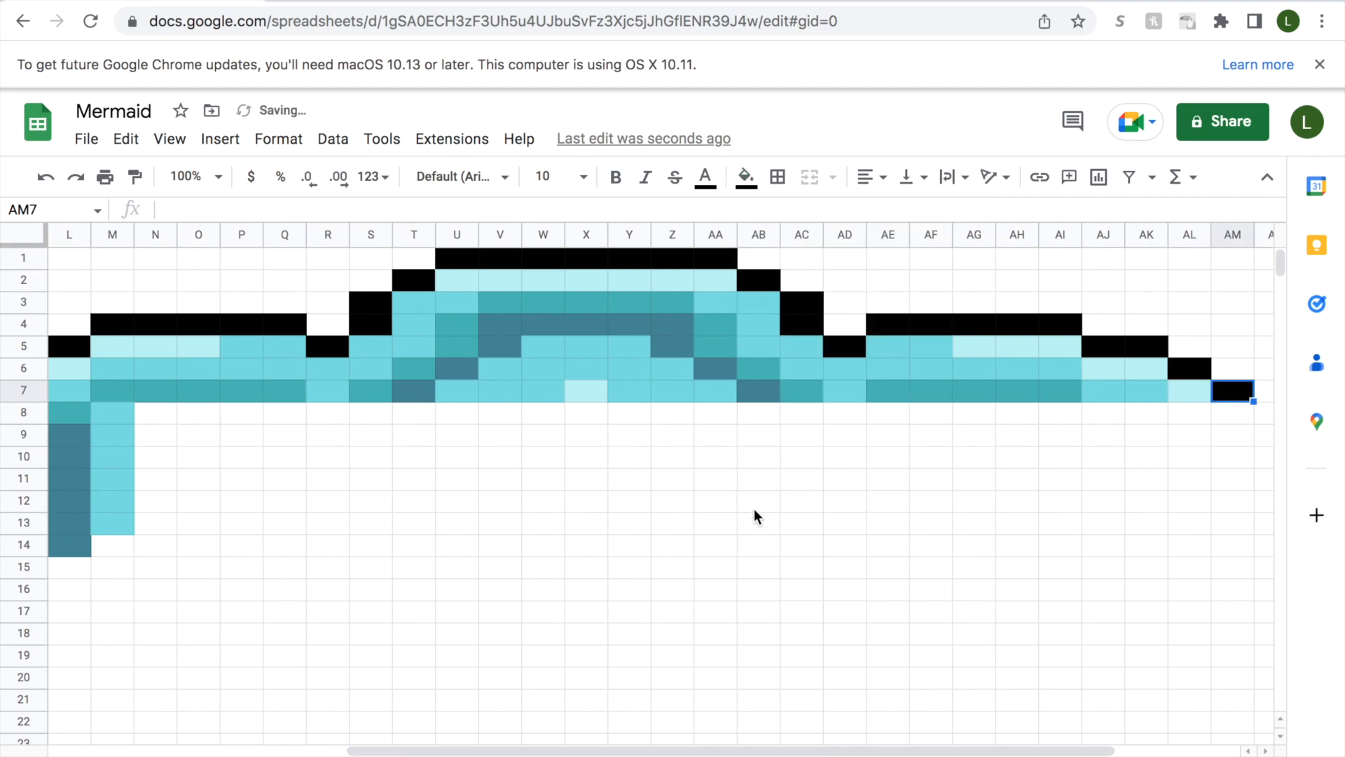
Fill cells M8:Q8 with dark slate blue.
left_click_drag(727, 751, 570, 748)
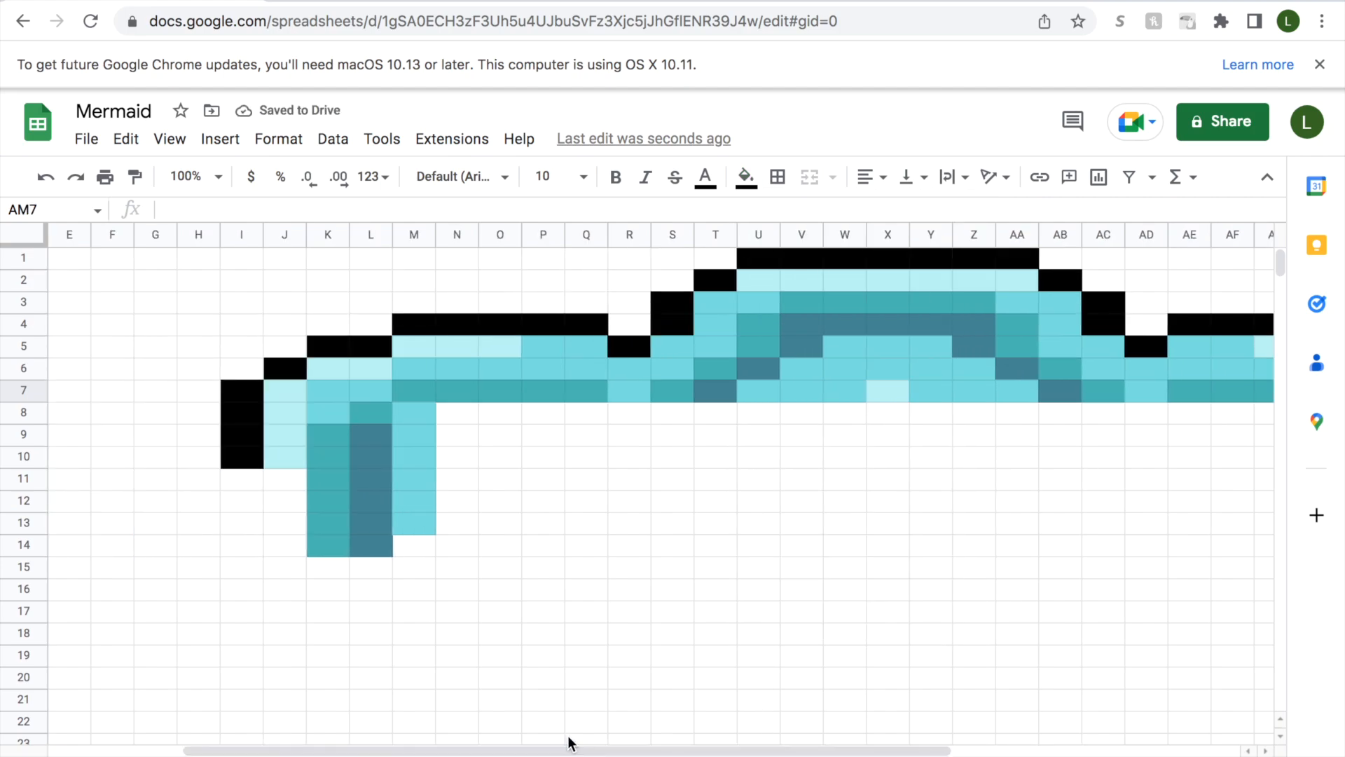
left_click(251, 416)
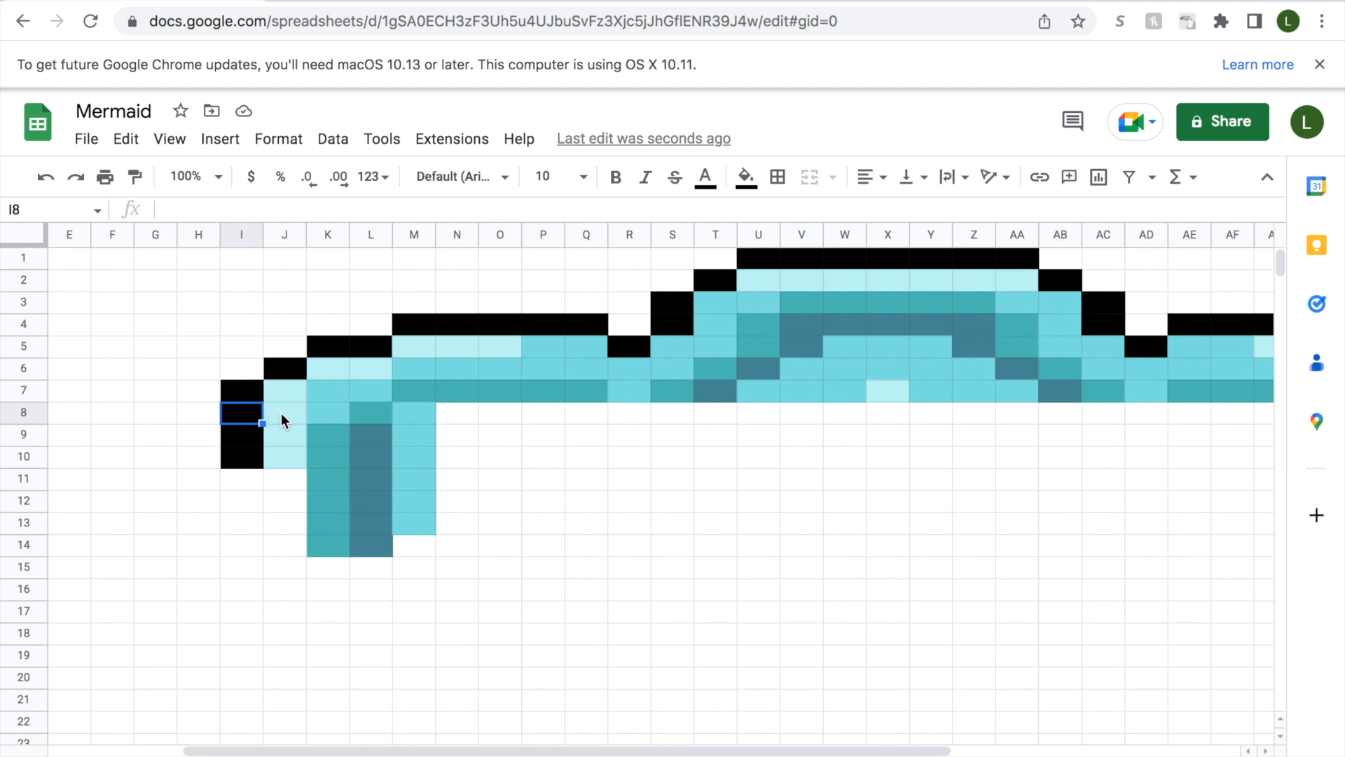
left_click(414, 424)
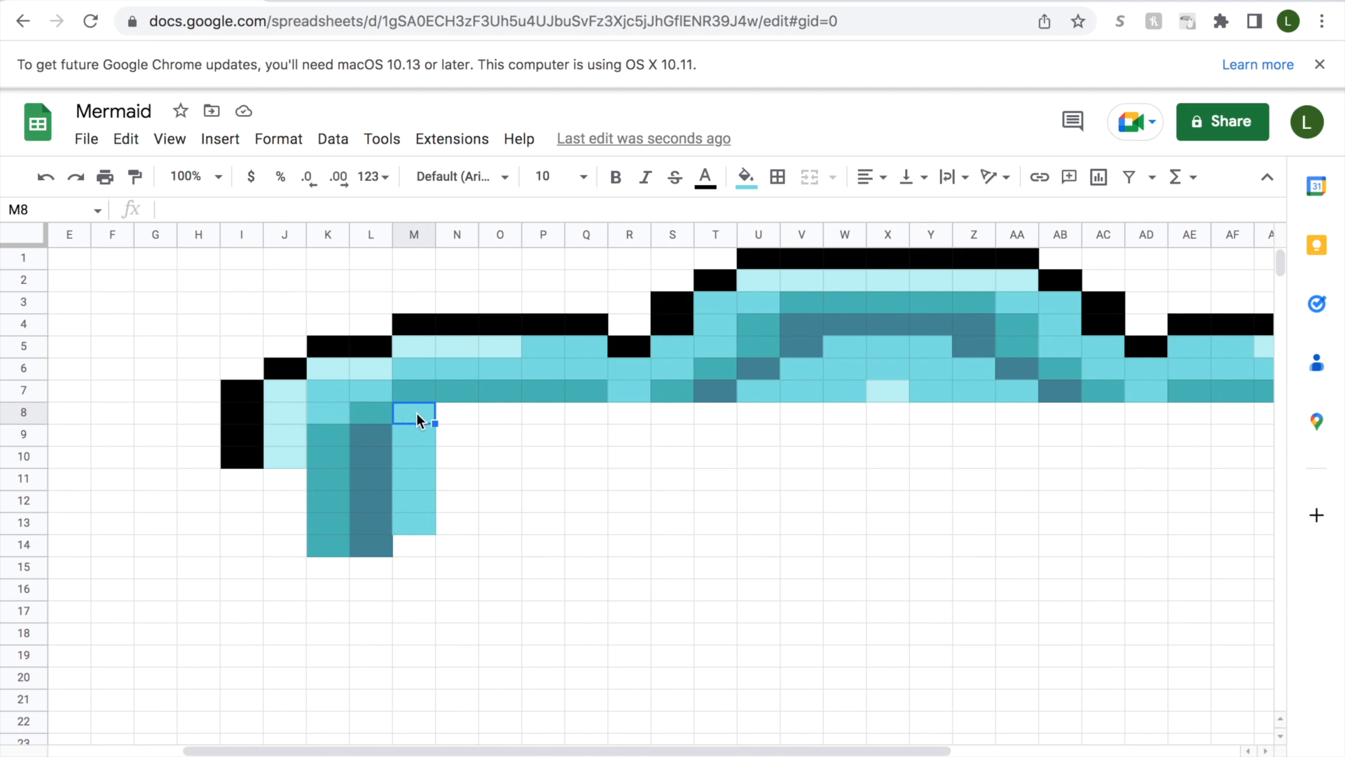
left_click_drag(416, 413, 579, 414)
left_click(747, 176)
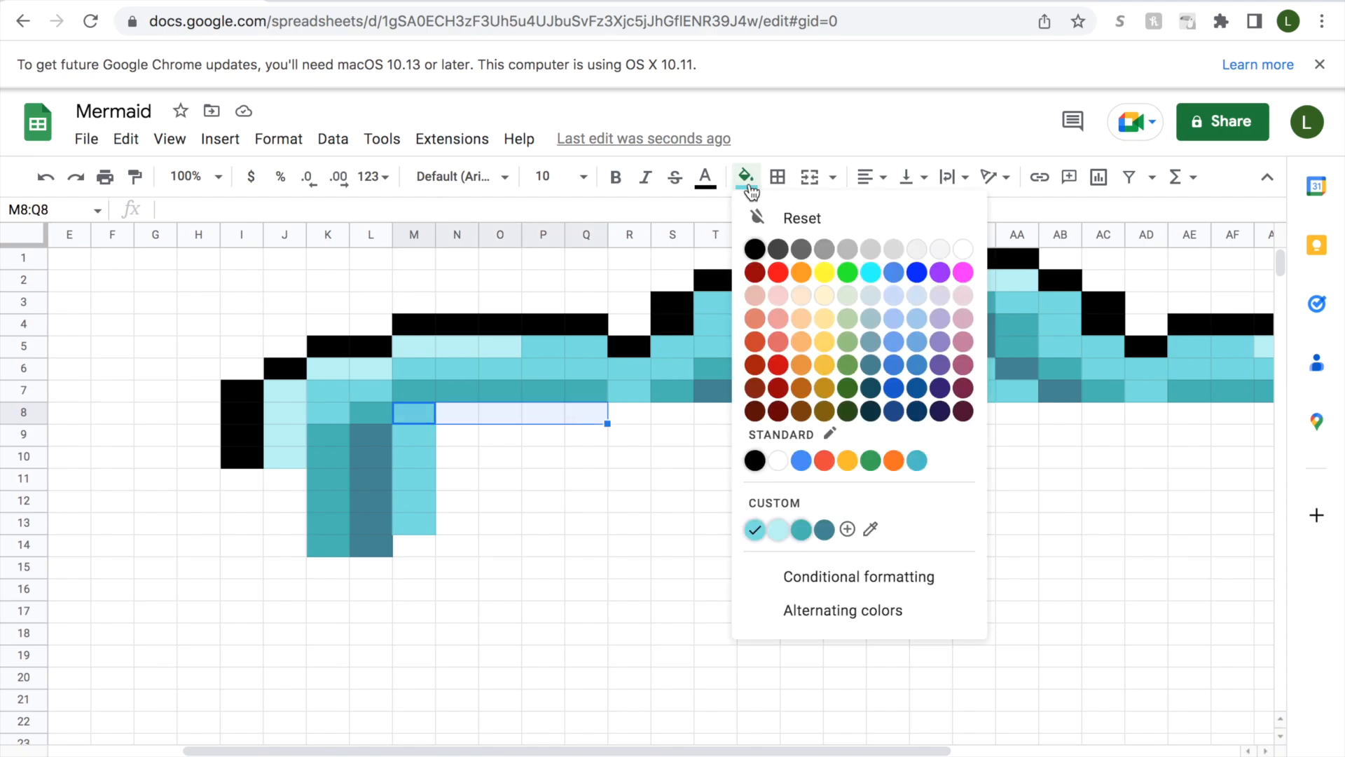
left_click(824, 529)
Fill cells R8 and S8 with the custom teal.
left_click(632, 412)
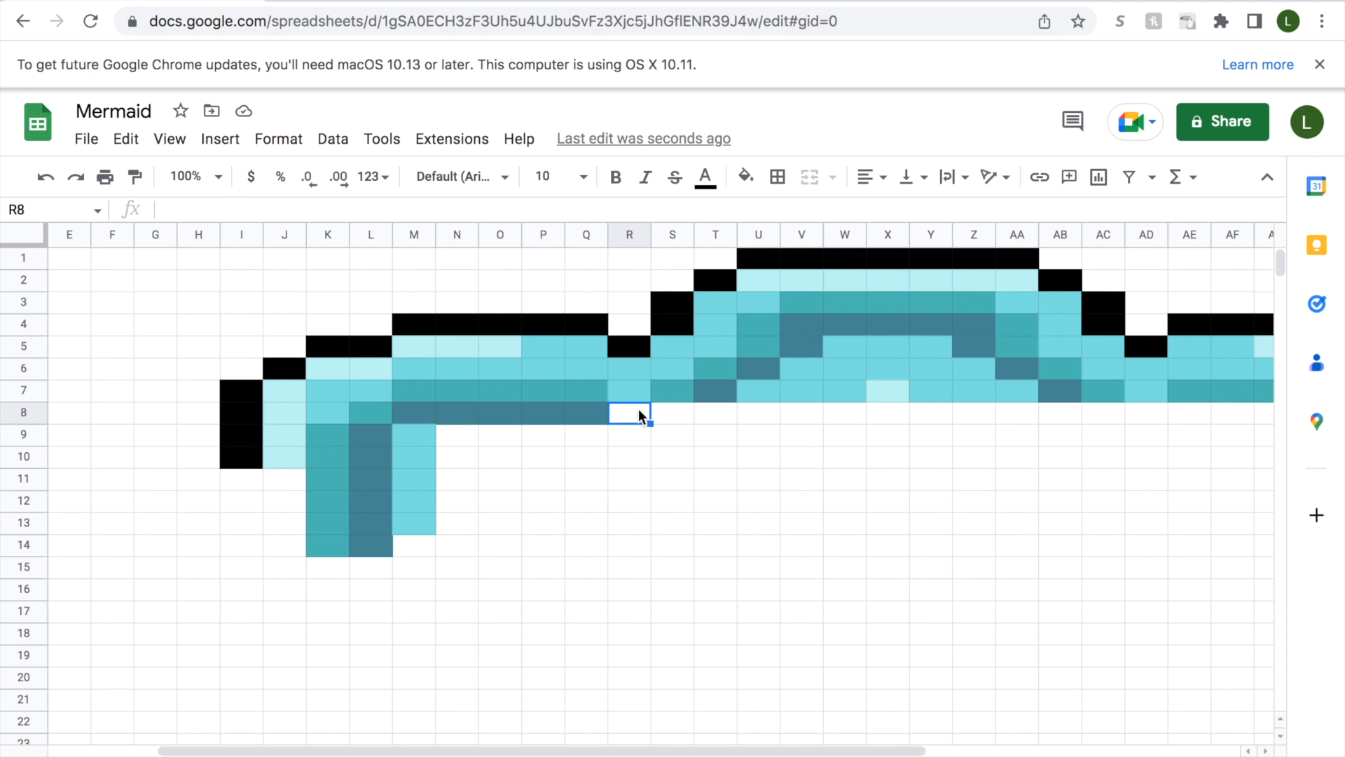
left_click(746, 176)
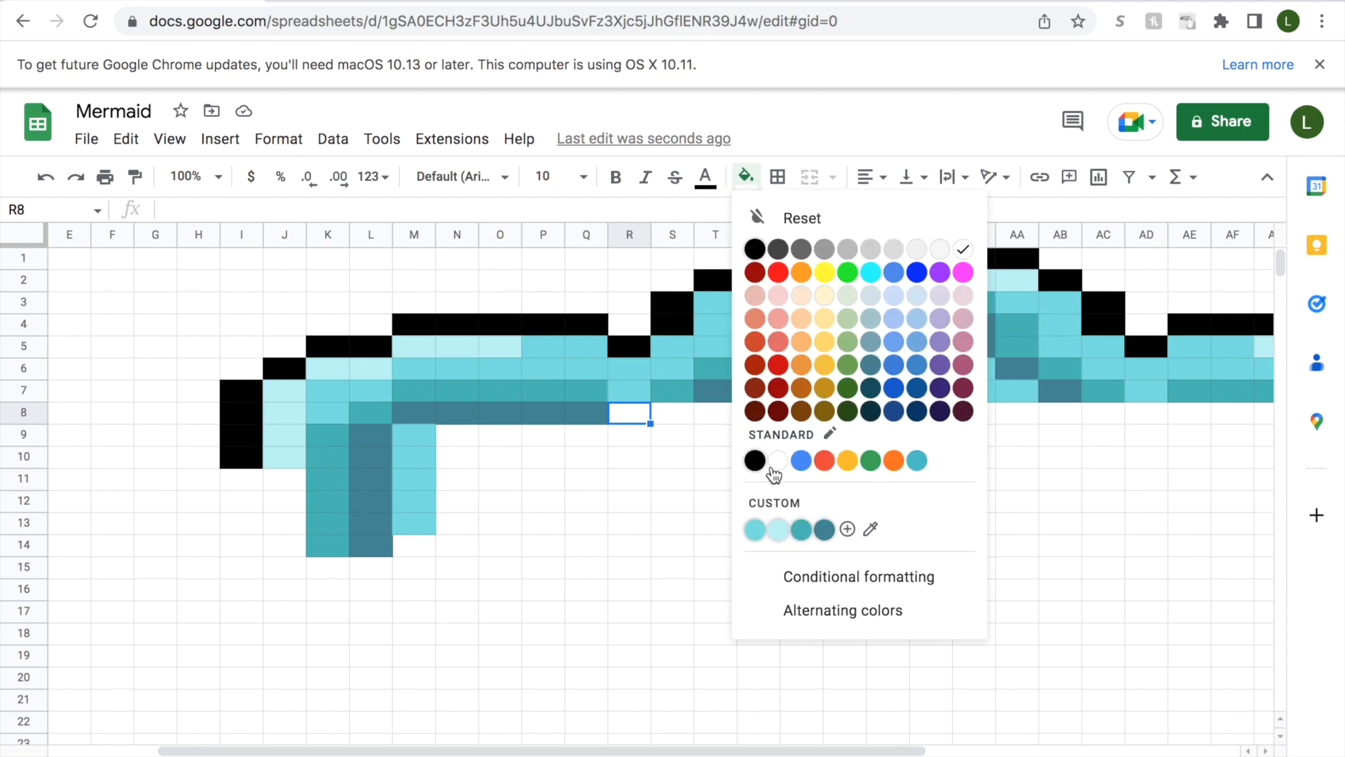
left_click(801, 531)
left_click(669, 413)
left_click(745, 176)
left_click(800, 532)
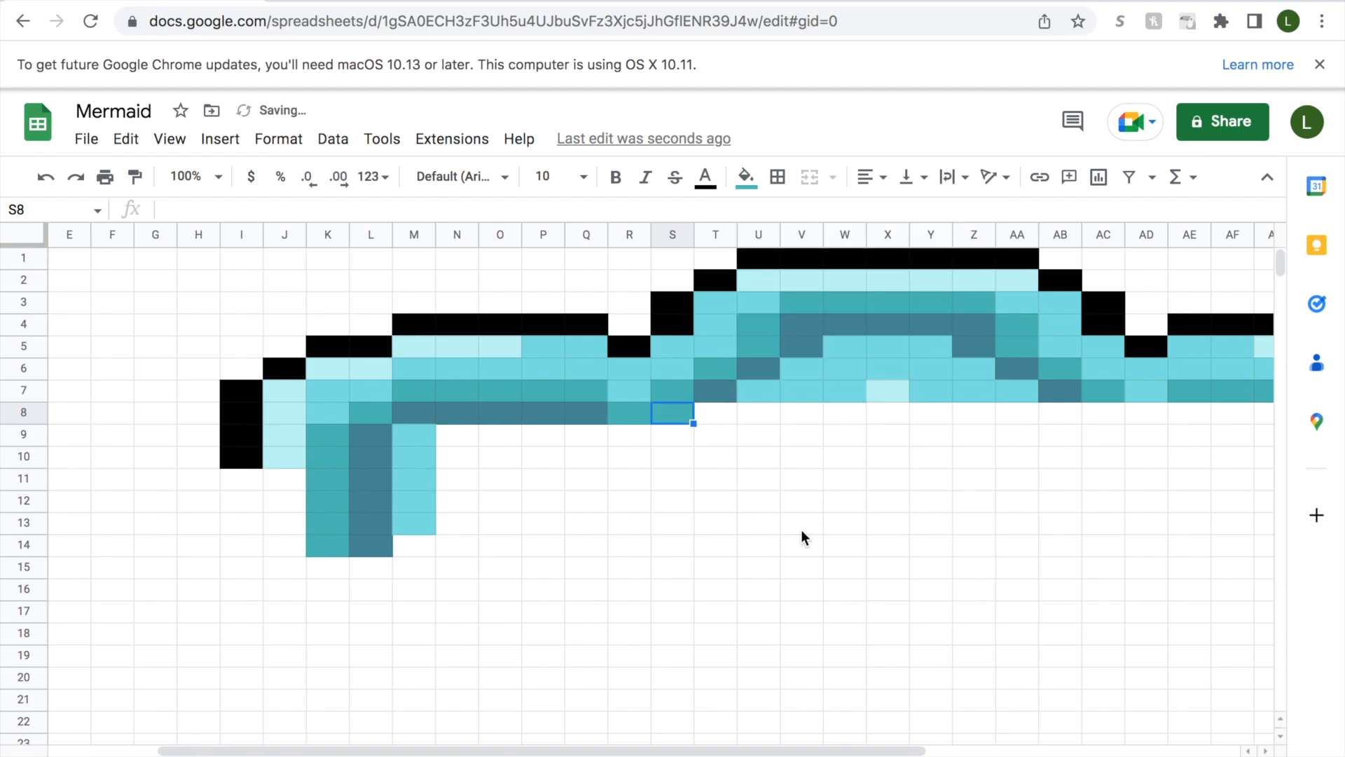
Fill cell T8 with dark slate blue and cell U8 with medium aqua (#73e0e0).
left_click(719, 413)
left_click(745, 176)
left_click(826, 528)
left_click(758, 417)
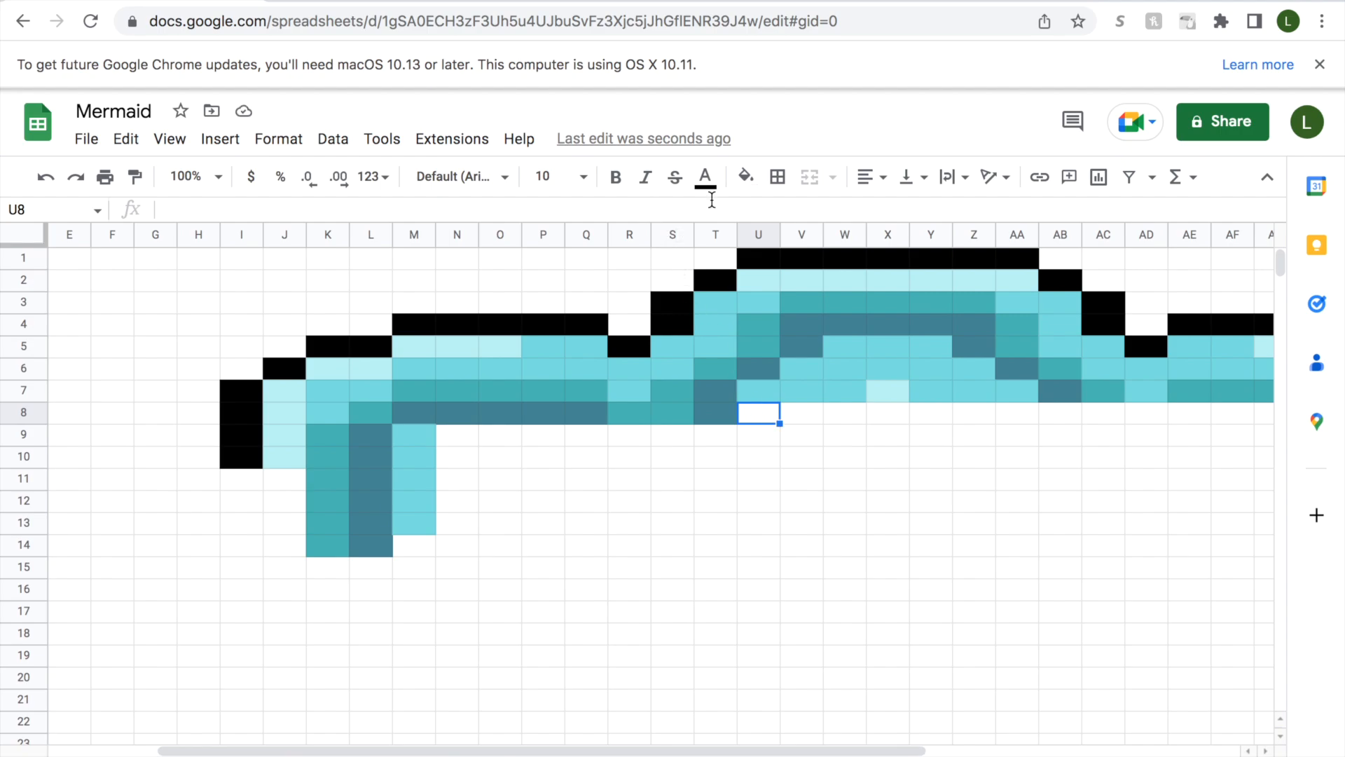
left_click(746, 176)
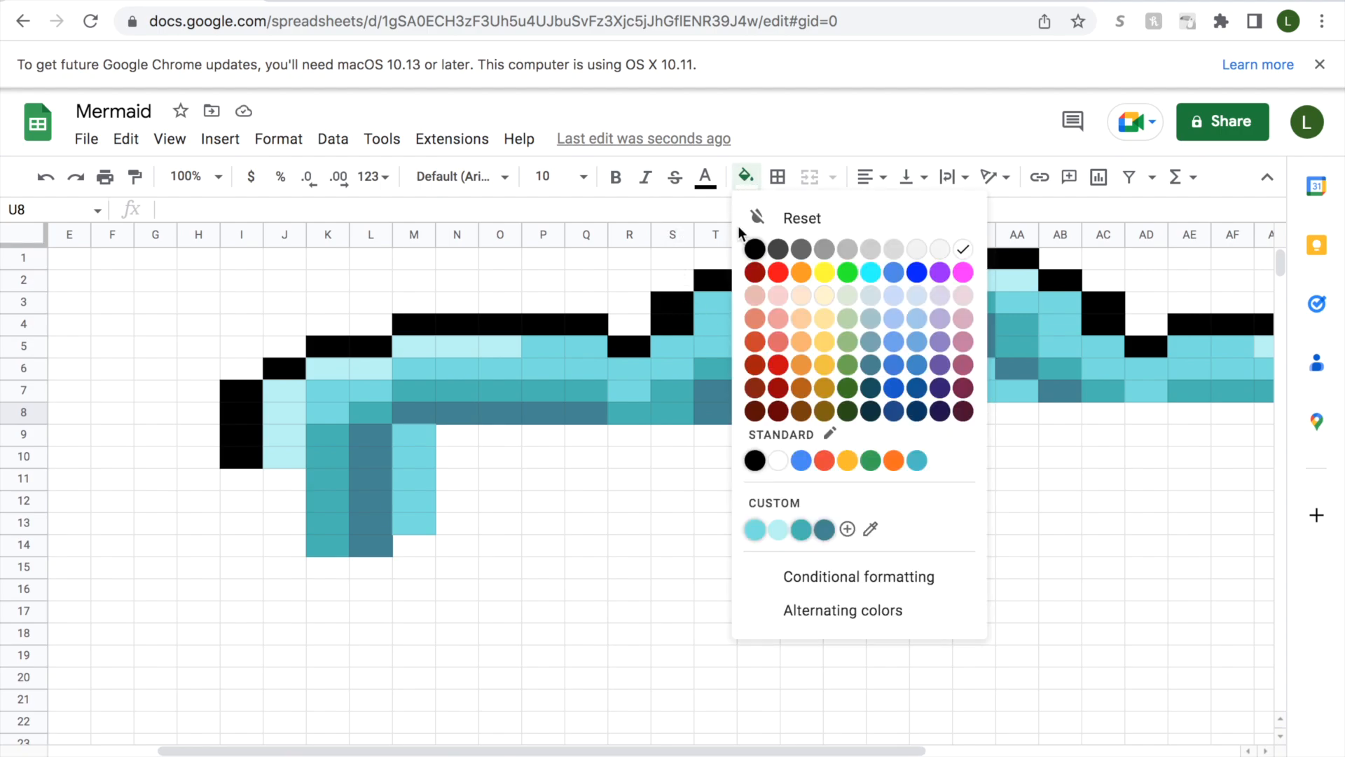
left_click(755, 530)
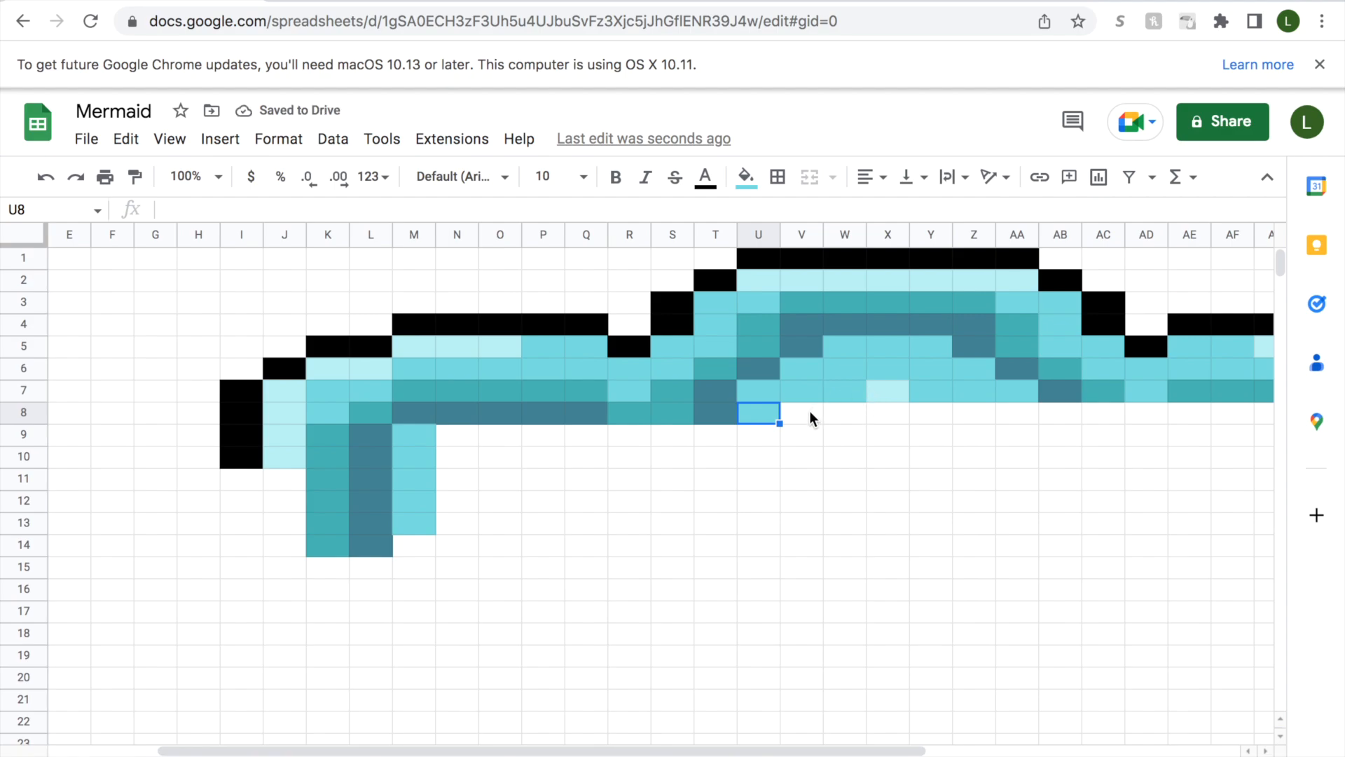
Fill cells V8:Z8 with pale aqua and cell AA8 with medium aqua.
left_click_drag(810, 415, 978, 412)
left_click(747, 176)
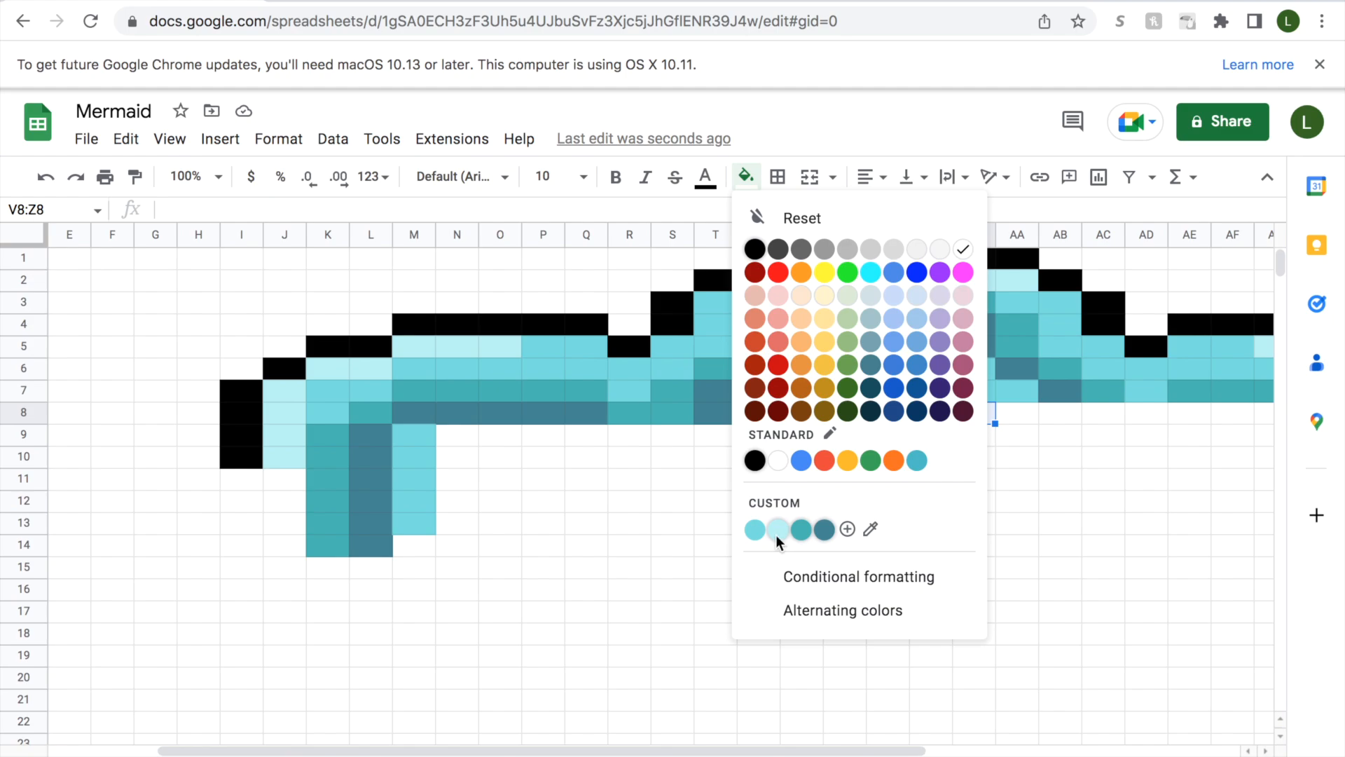
left_click(777, 529)
left_click(1018, 414)
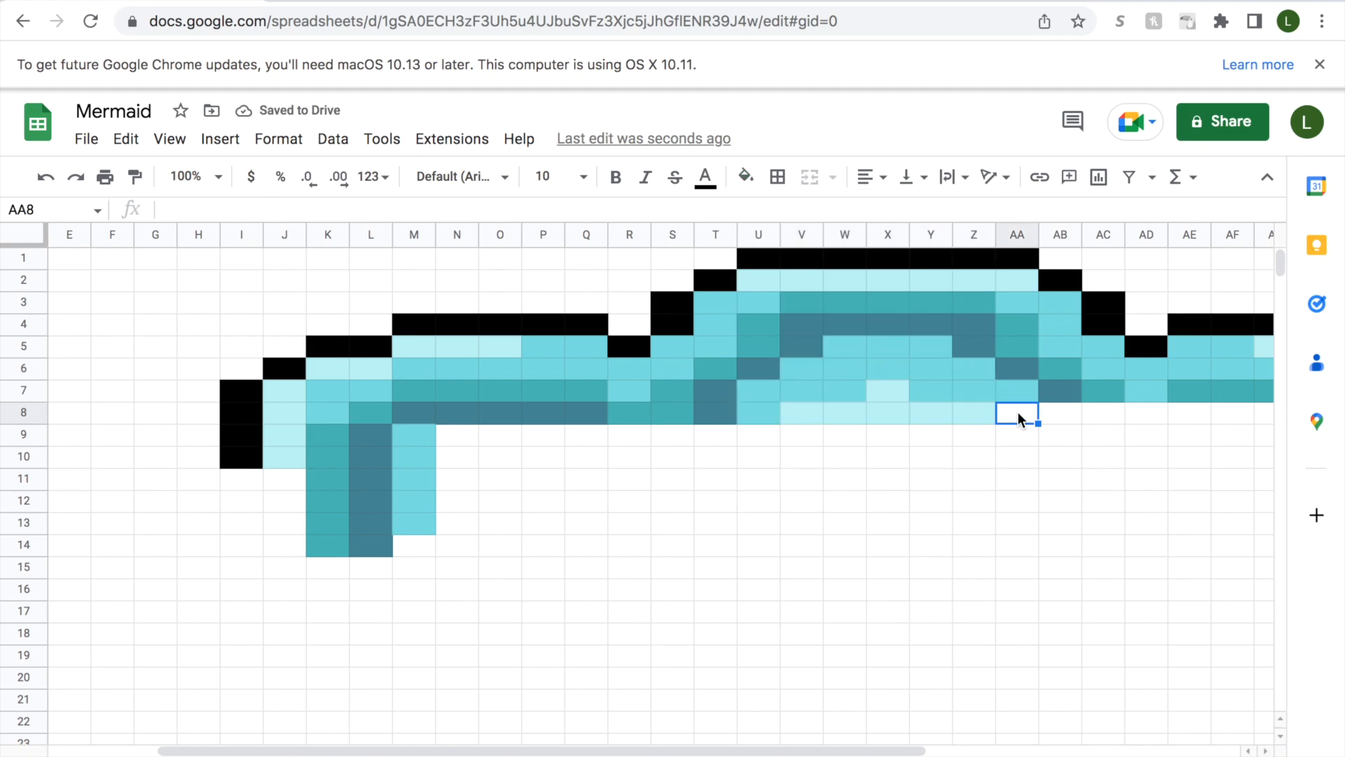
left_click(747, 176)
left_click(756, 535)
Fill cells AB8:AC8 with teal.
left_click_drag(783, 750, 1019, 716)
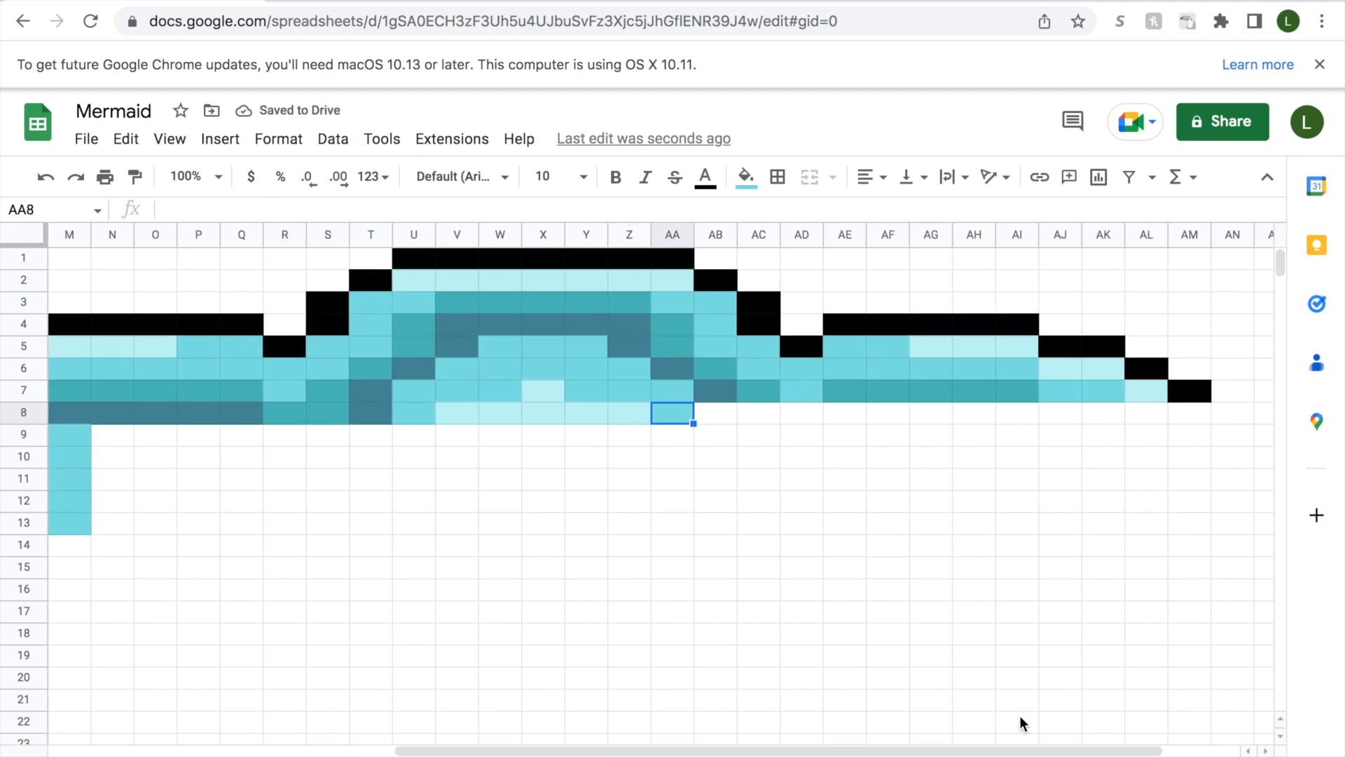
left_click(725, 416)
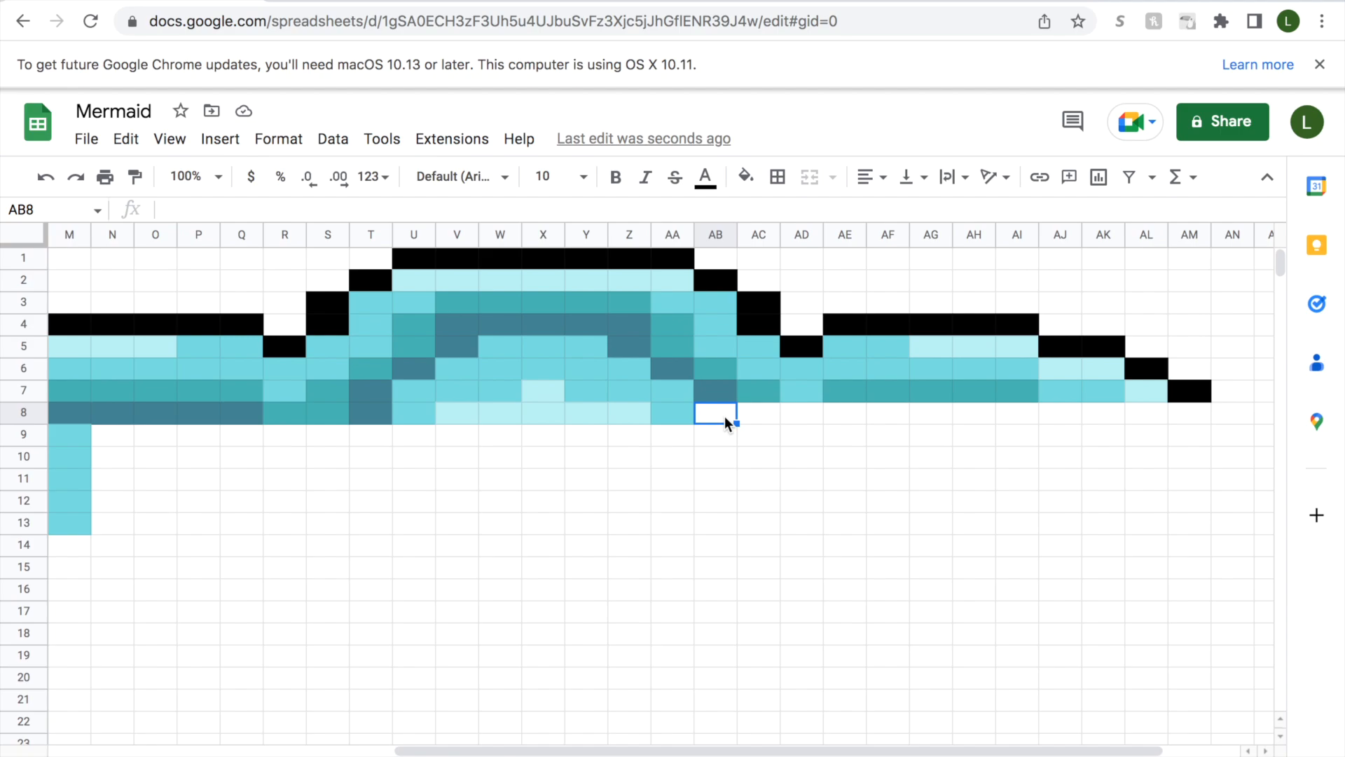
left_click_drag(723, 415, 765, 415)
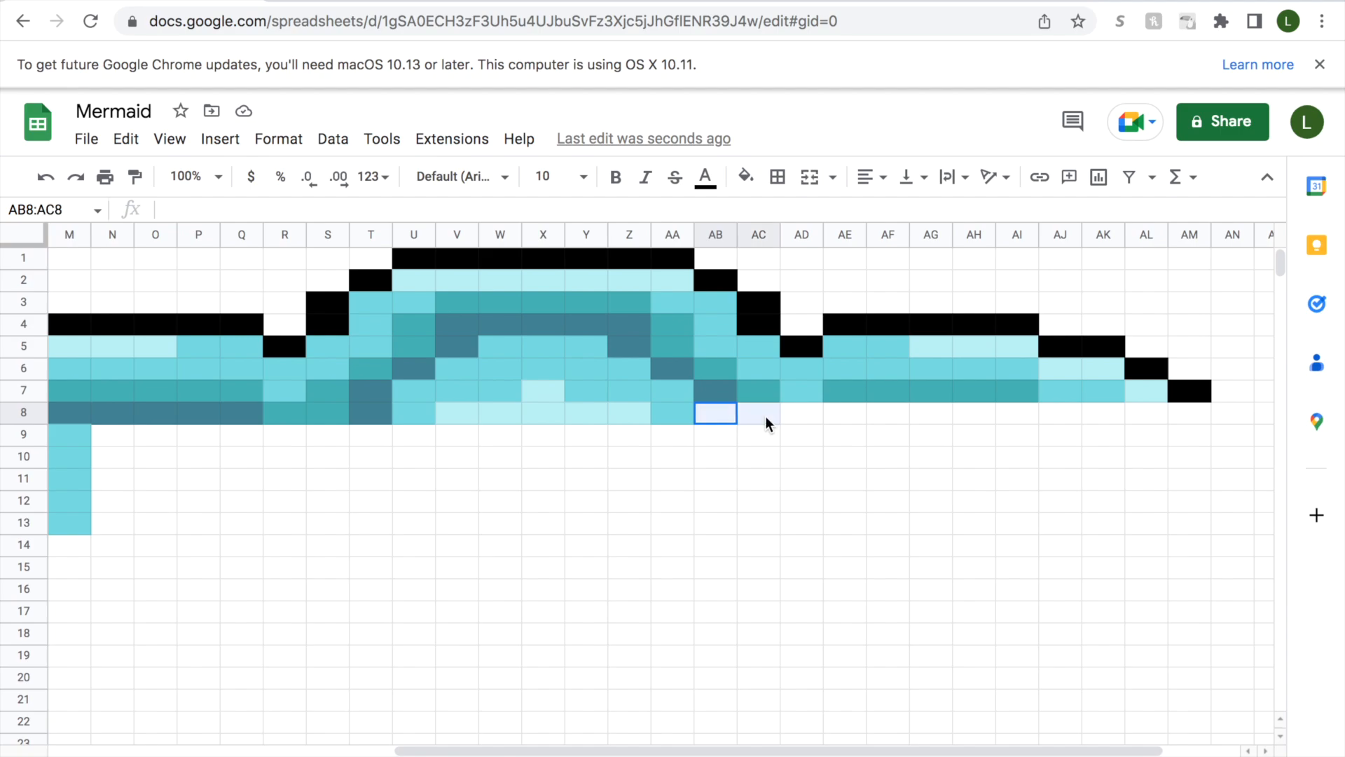
left_click(745, 177)
left_click(807, 531)
Fill cells AD8:AH8 with dark slate blue.
left_click(806, 415)
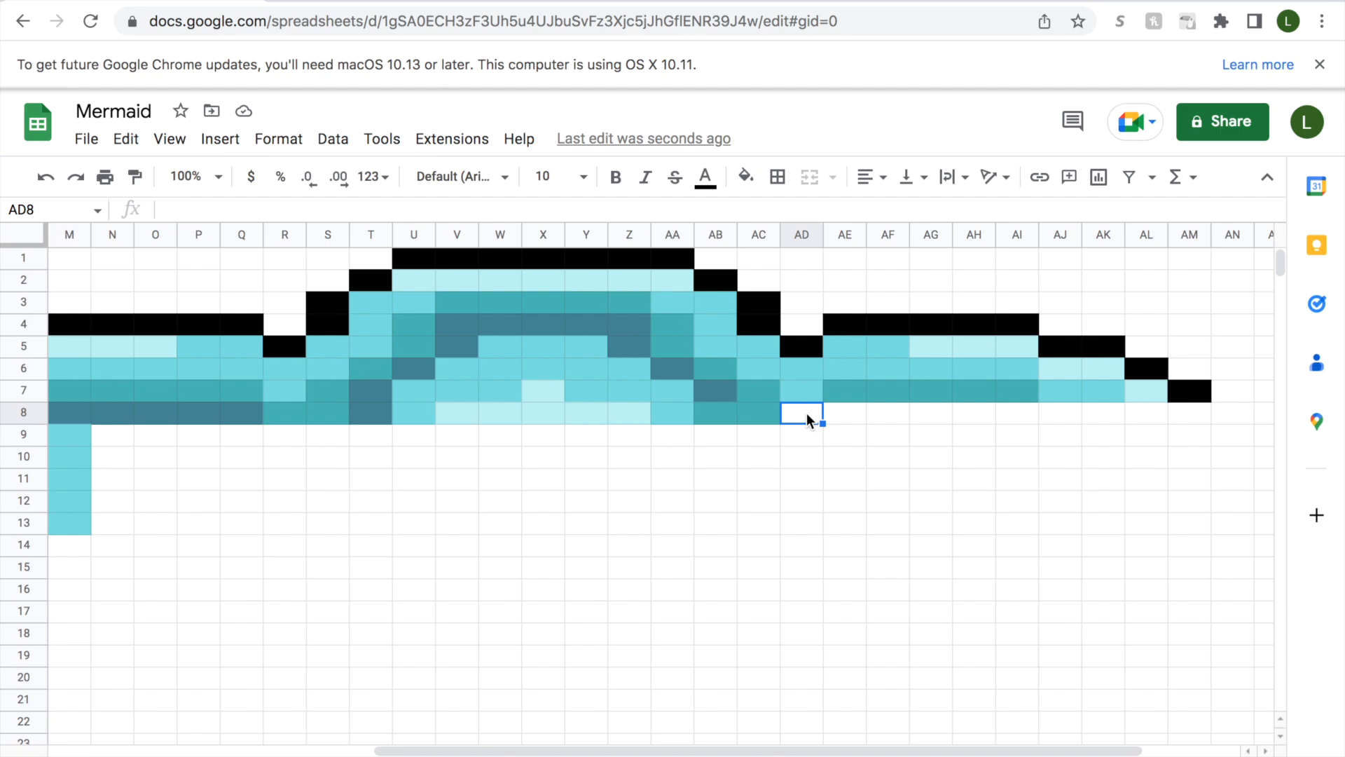
left_click_drag(806, 414, 978, 416)
left_click(746, 177)
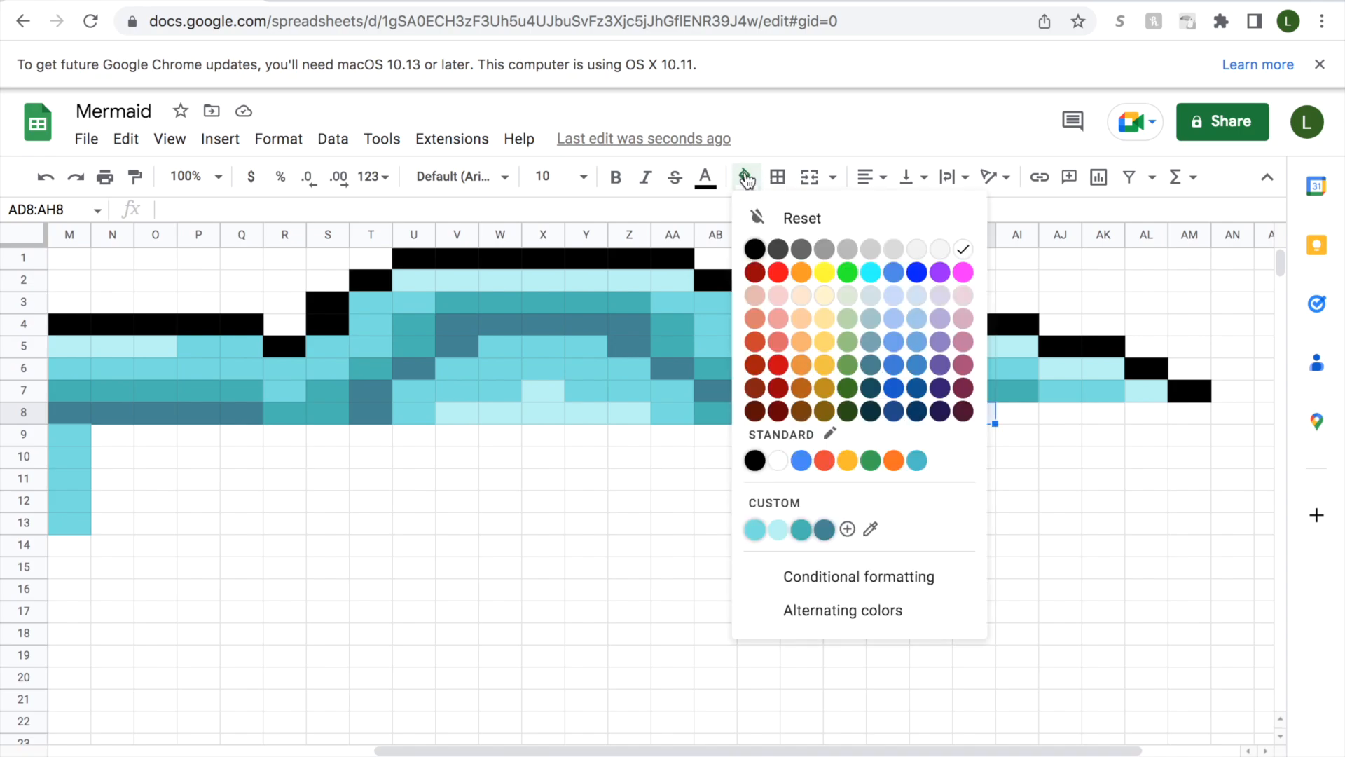
left_click(824, 530)
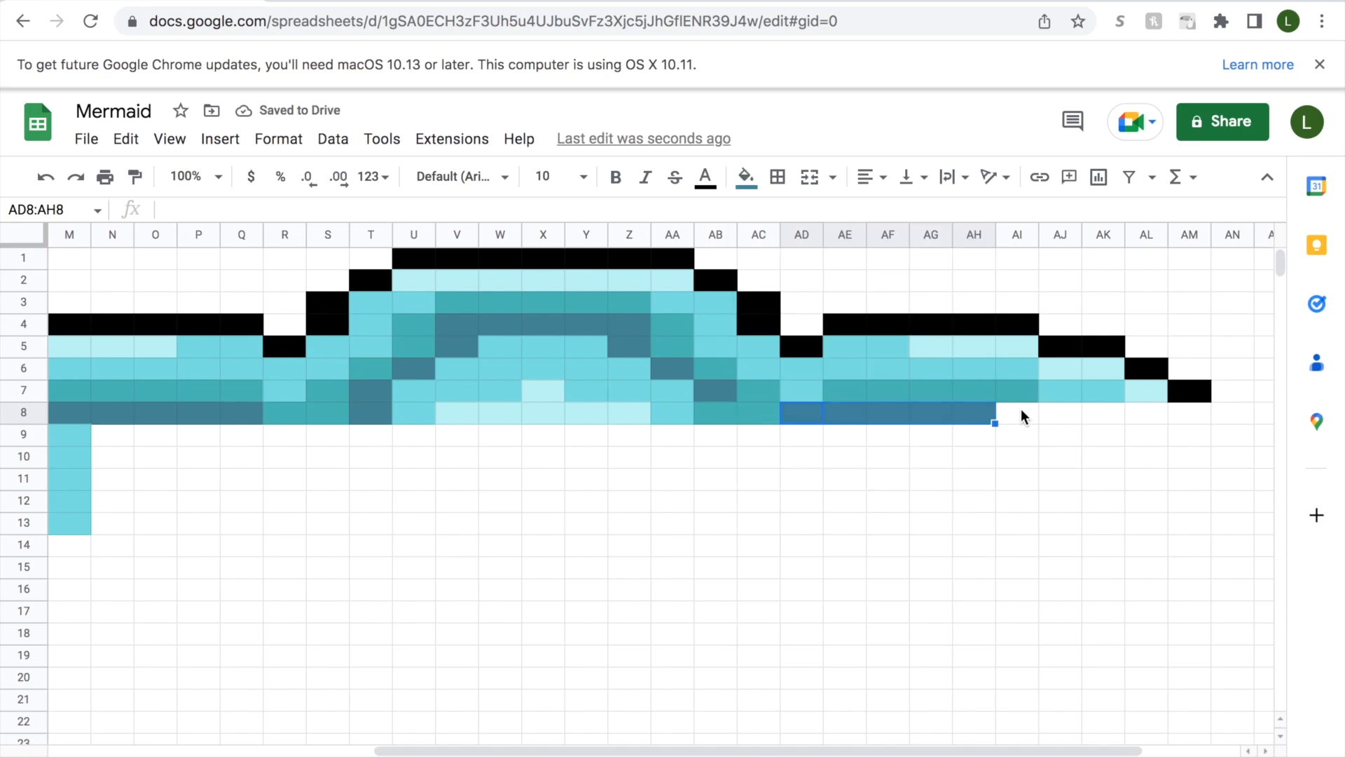
left_click(747, 178)
left_click(1044, 390)
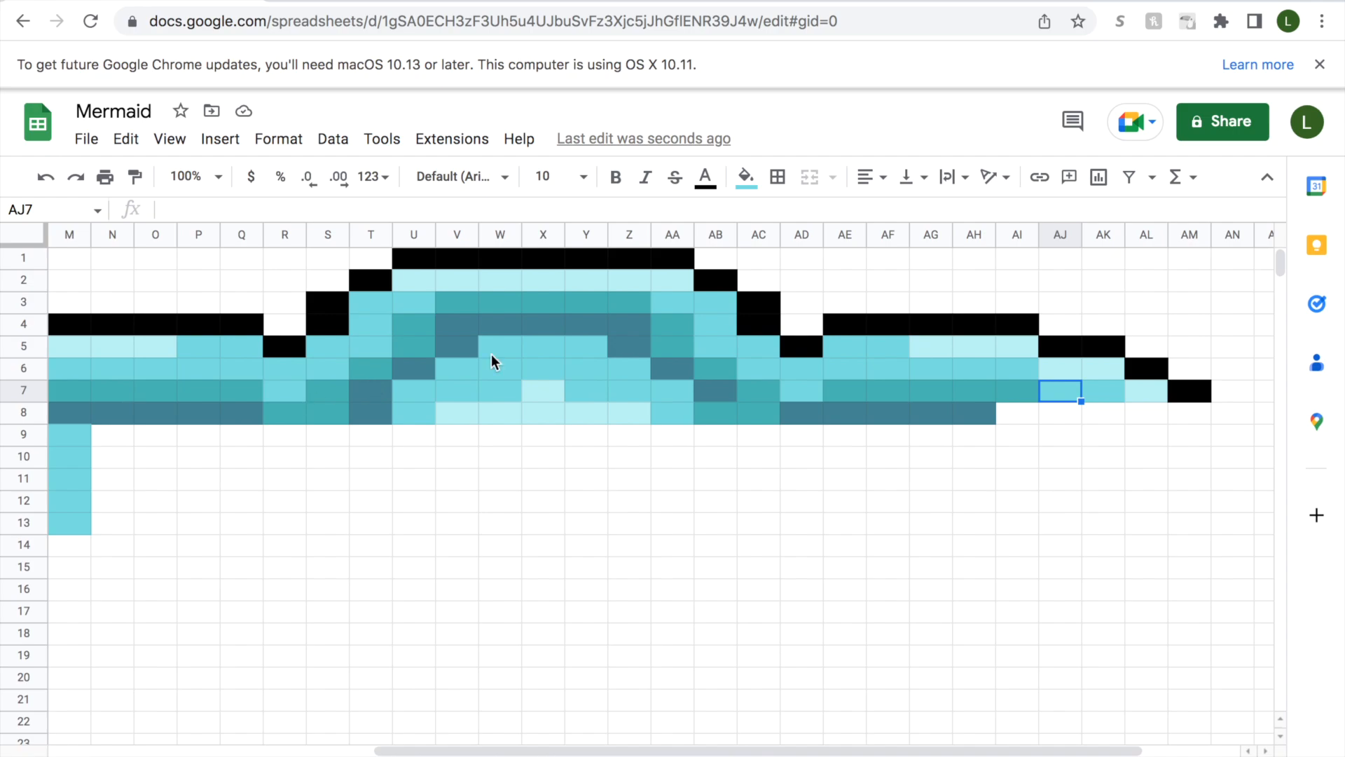
Fill cell AI8 with teal and cell AJ8 with medium aqua.
left_click(1011, 413)
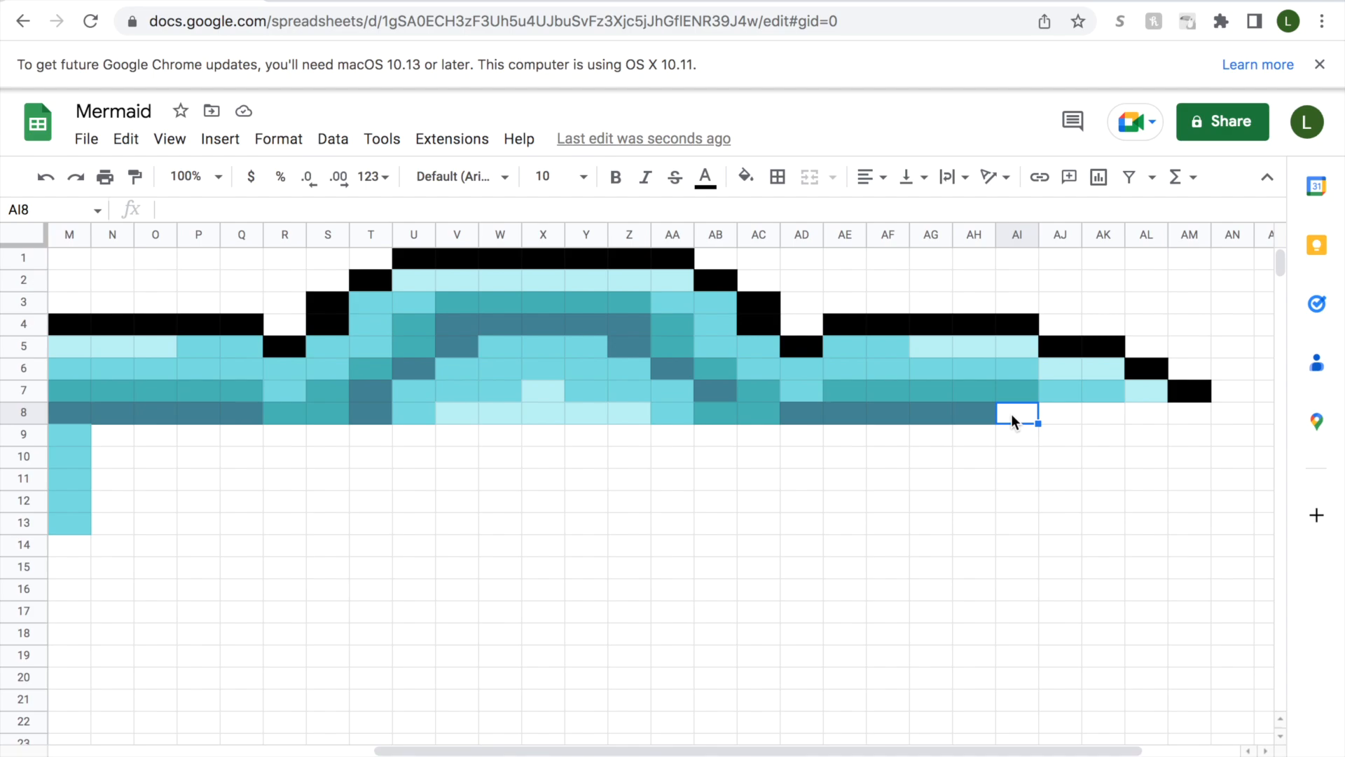
left_click(746, 177)
left_click(802, 529)
left_click(1061, 415)
left_click(745, 177)
left_click(756, 530)
left_click(1107, 417)
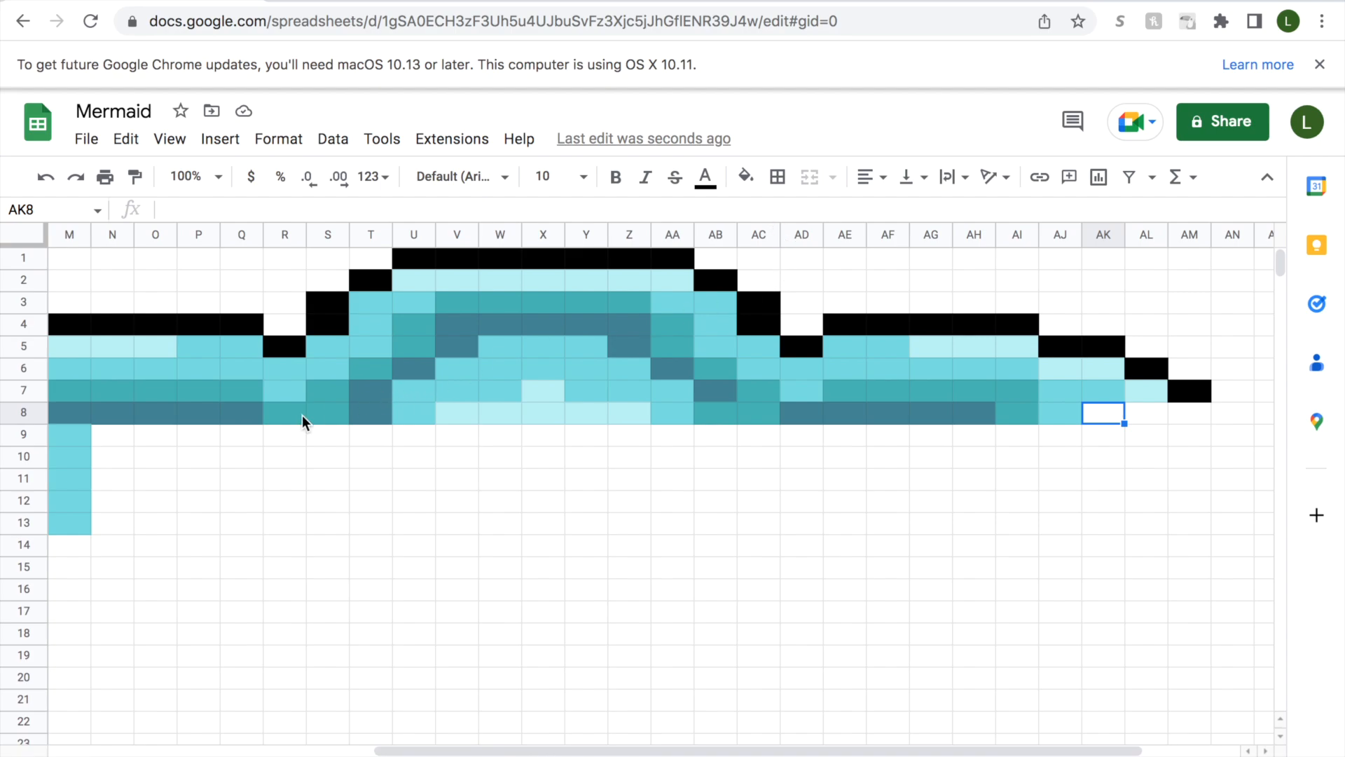
Recolour cell AD8 with teal.
left_click(800, 417)
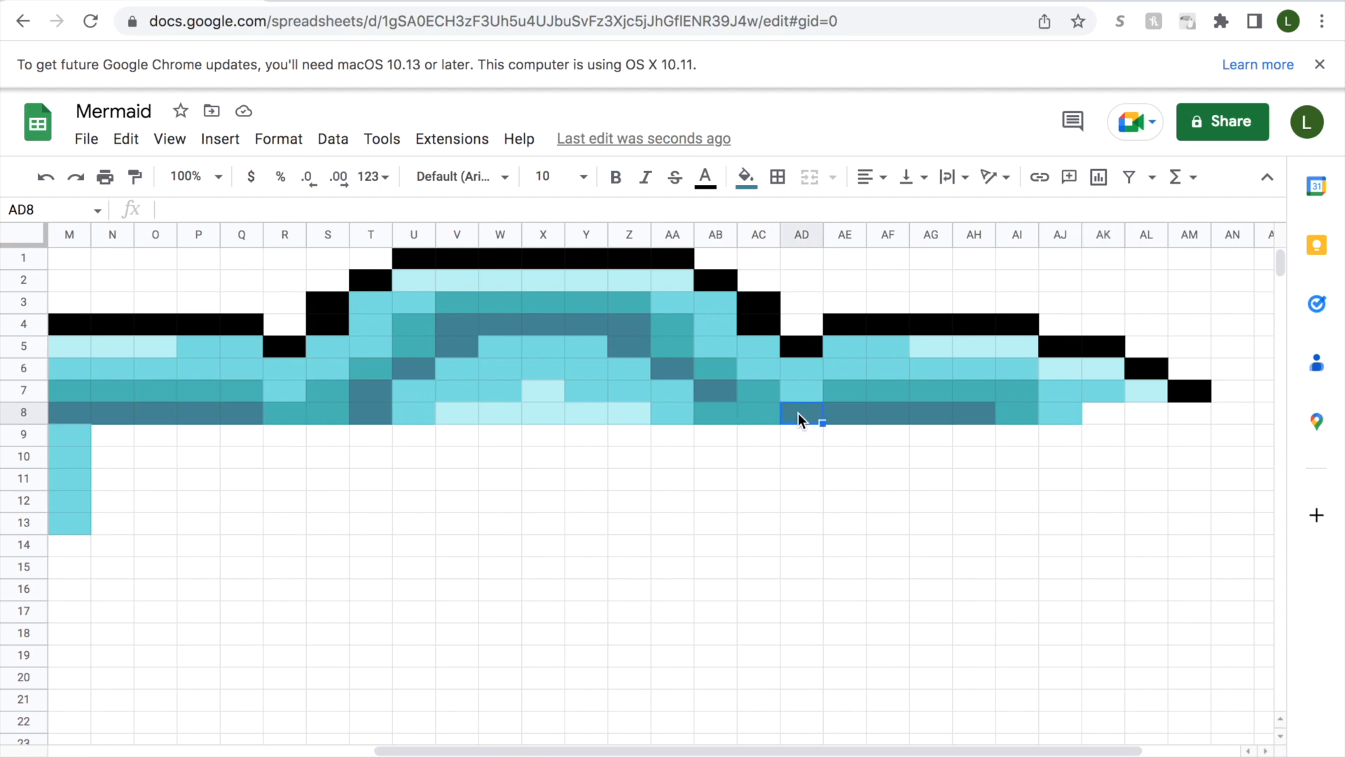
left_click(747, 177)
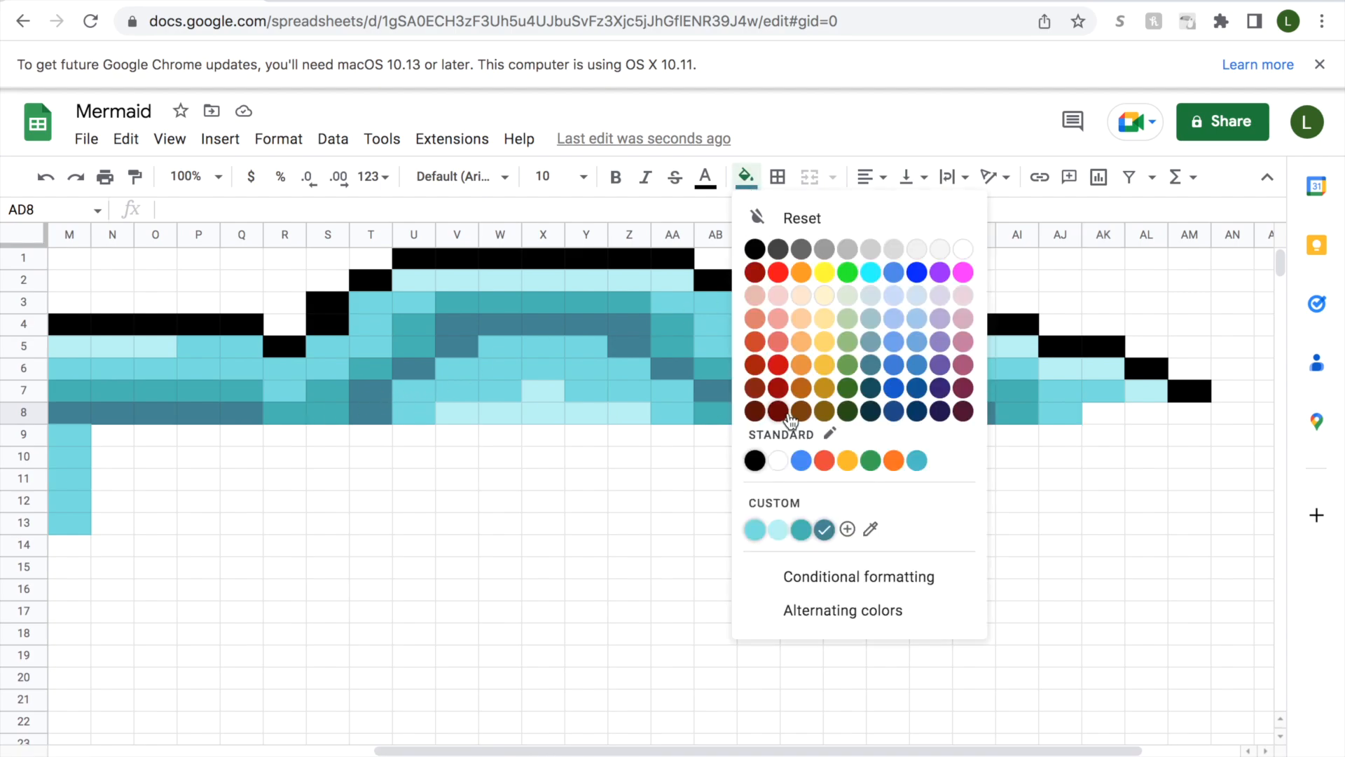
left_click(755, 530)
left_click(746, 177)
left_click(798, 533)
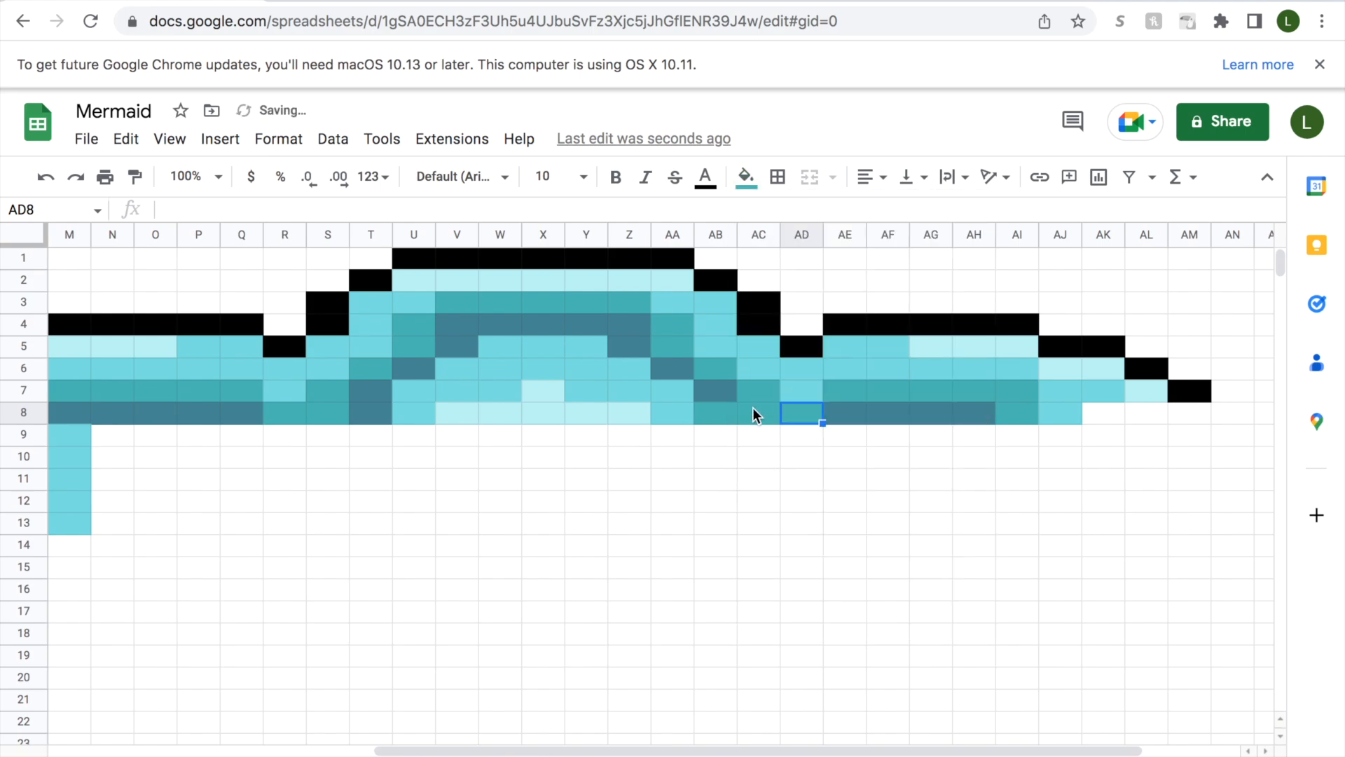
Recolour cell AB8 with dark slate blue to match the cell above it.
left_click(720, 390)
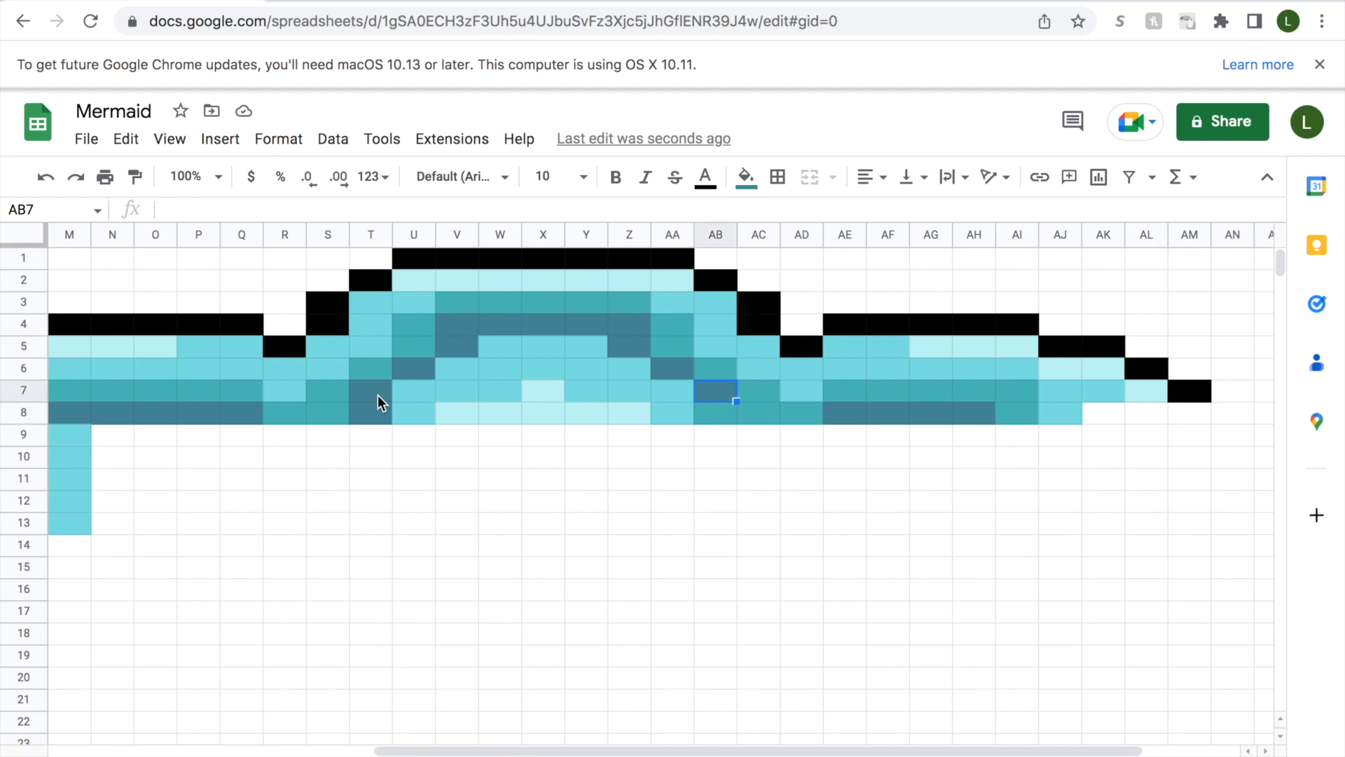
left_click(725, 414)
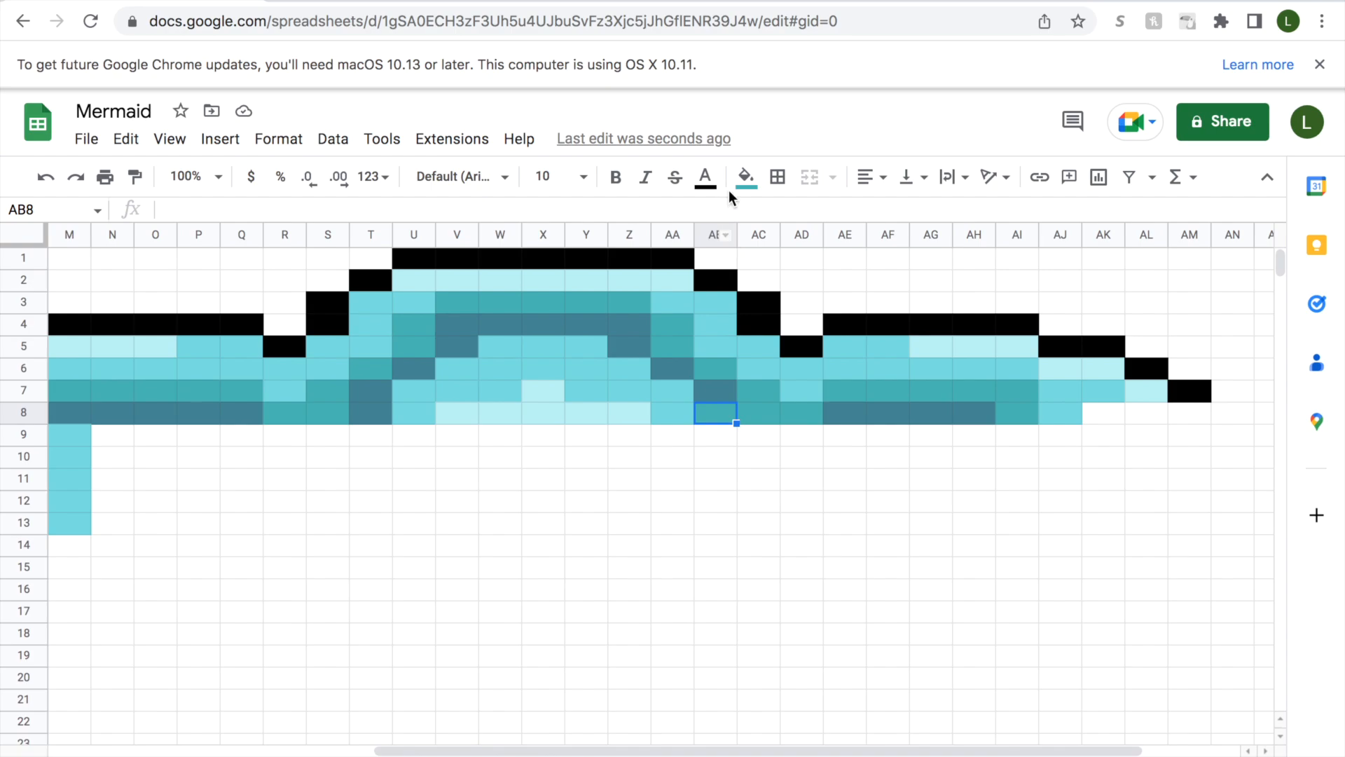
left_click(745, 178)
left_click(824, 529)
Recolour cell AI8 with dark slate blue to extend the dark band in row 8.
left_click_drag(810, 751, 756, 751)
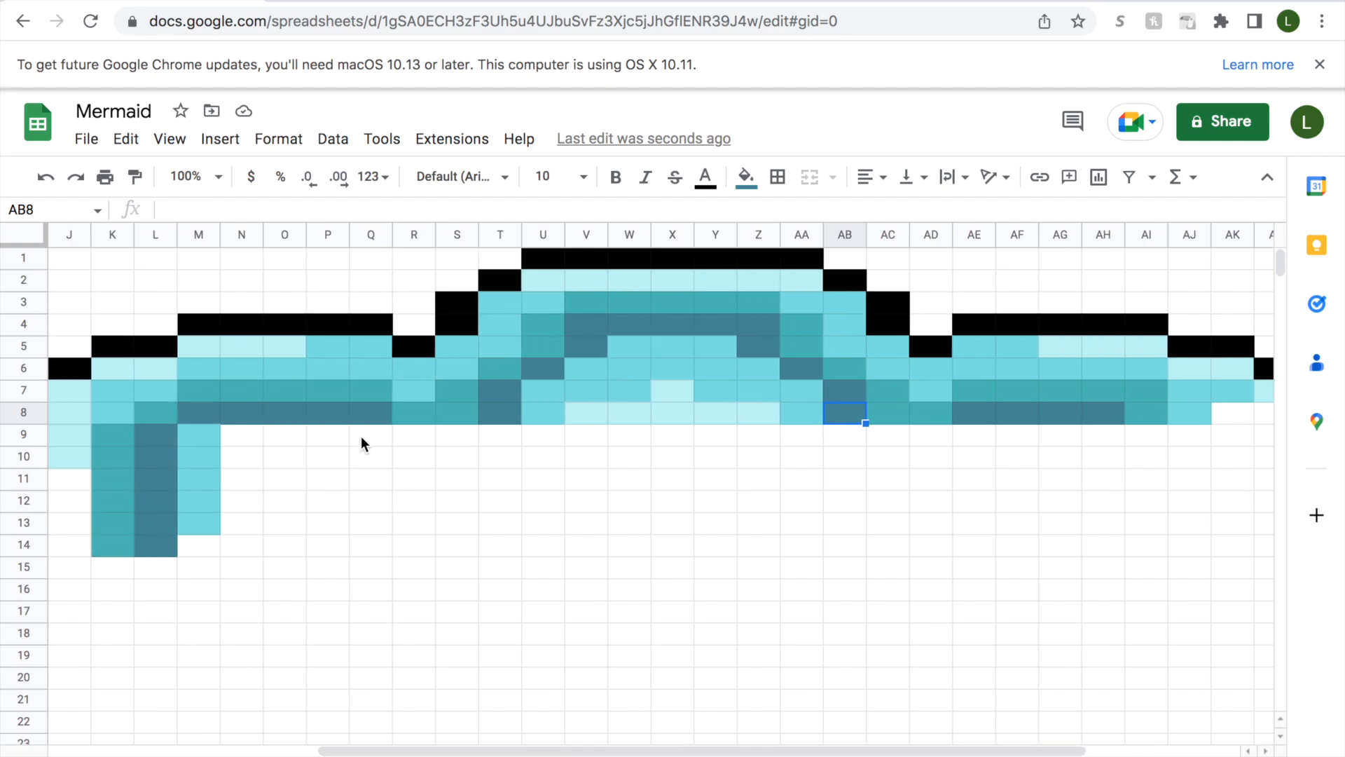
left_click(1144, 414)
left_click(747, 176)
left_click(836, 531)
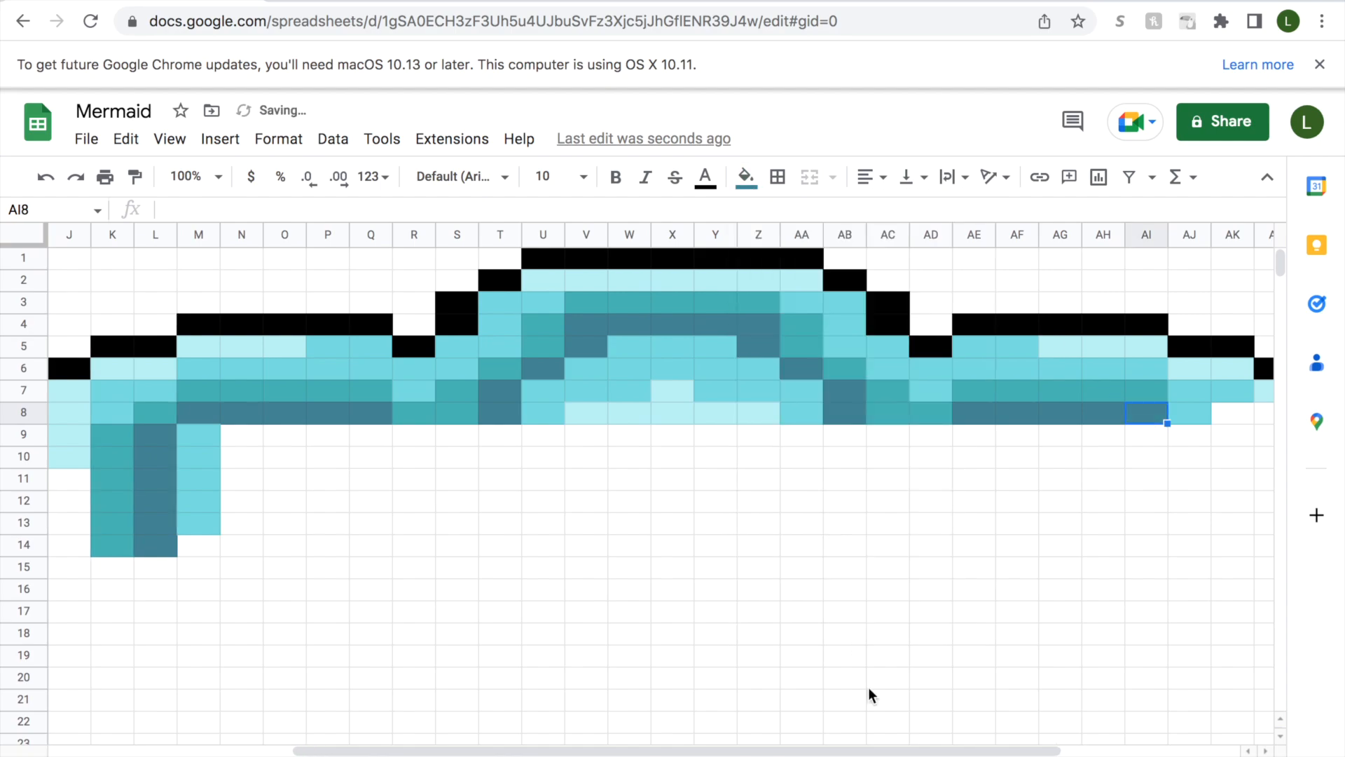
Recolour cell AJ8 with teal and fill cell AK8 with medium aqua.
left_click_drag(904, 751, 993, 747)
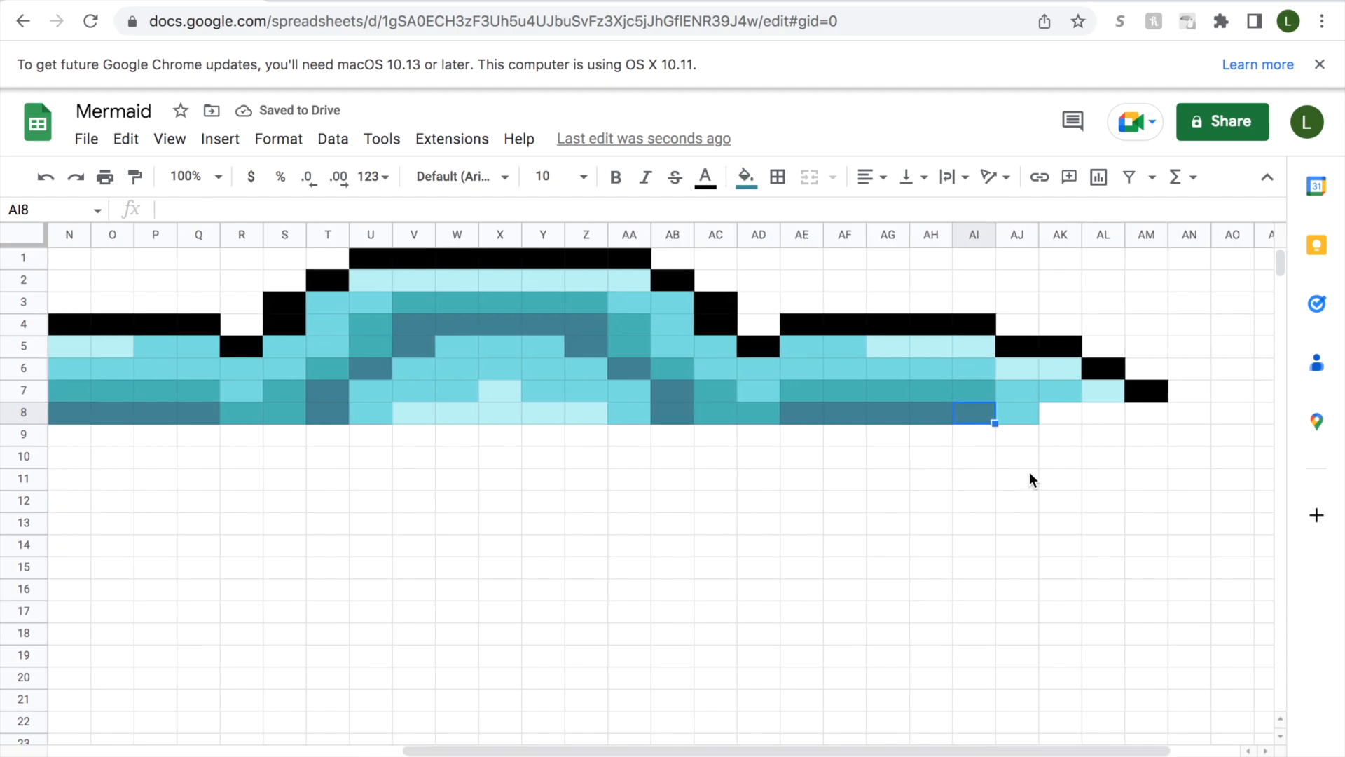
left_click(1020, 413)
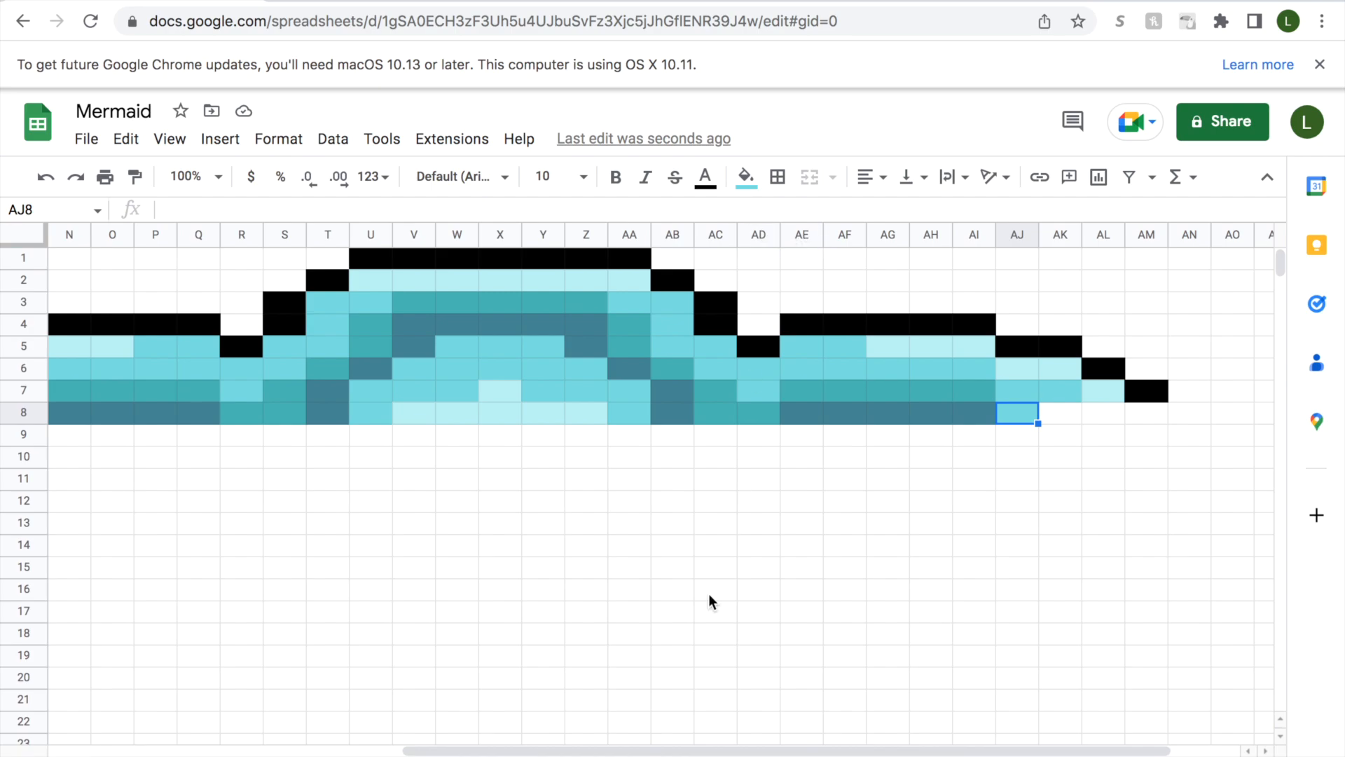
mouse_move(677, 751)
left_mouse_down()
mouse_move(562, 753)
mouse_move(691, 751)
left_mouse_up()
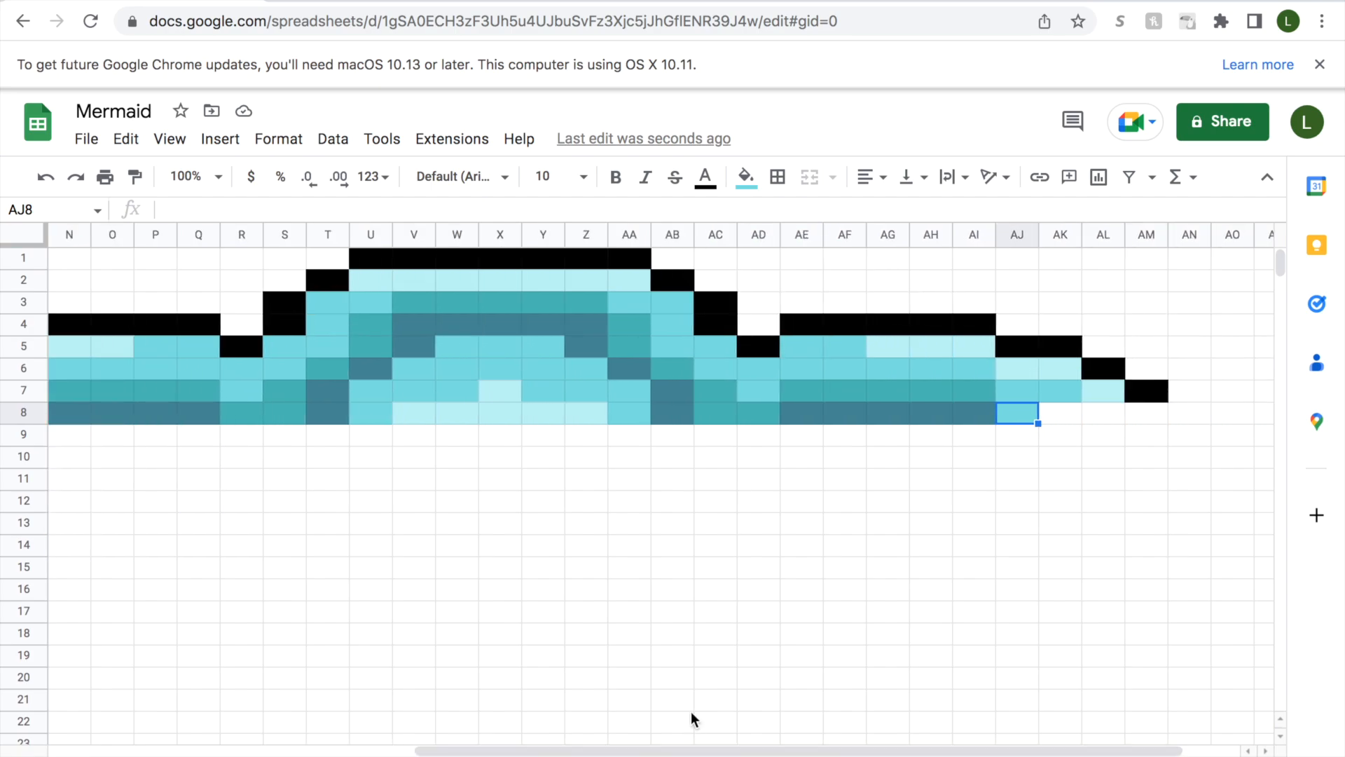
left_click(763, 189)
left_click(806, 531)
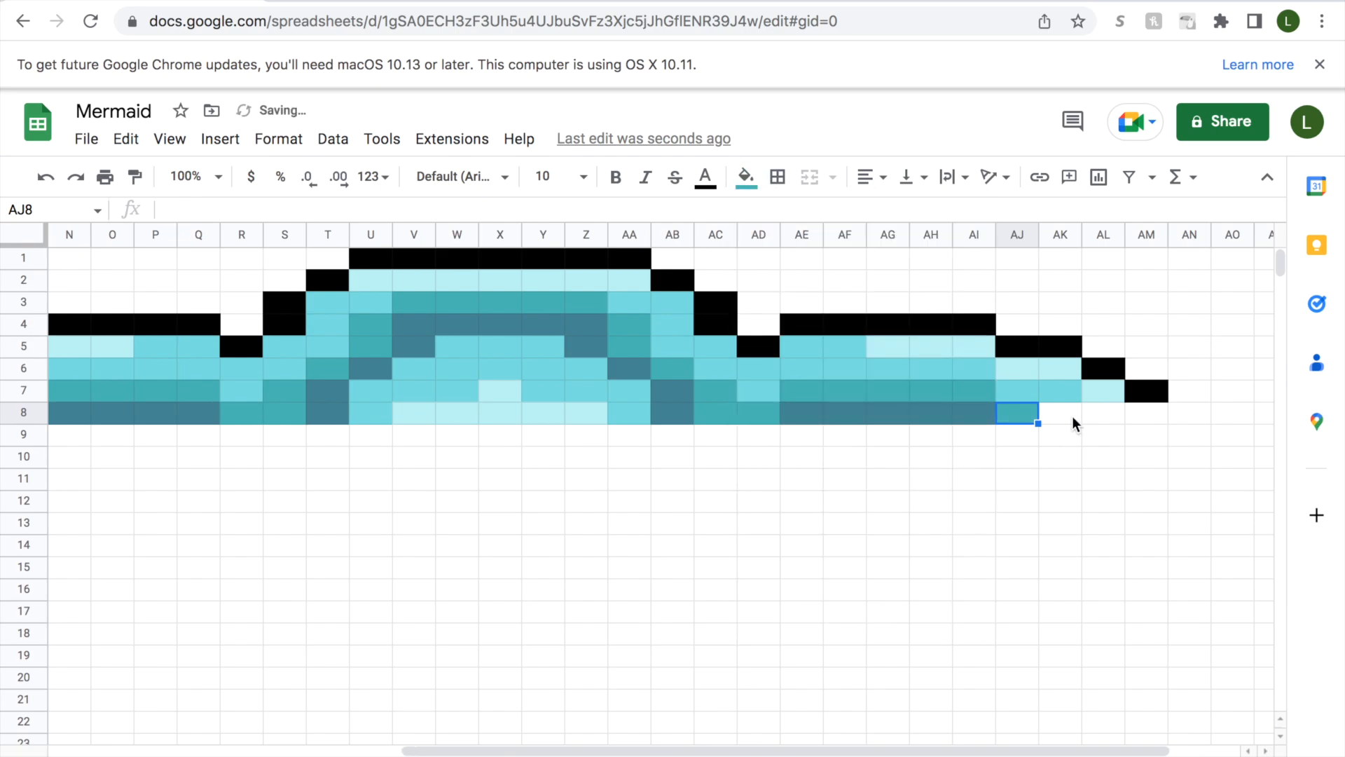
left_click(1074, 422)
left_click(746, 176)
left_click(757, 529)
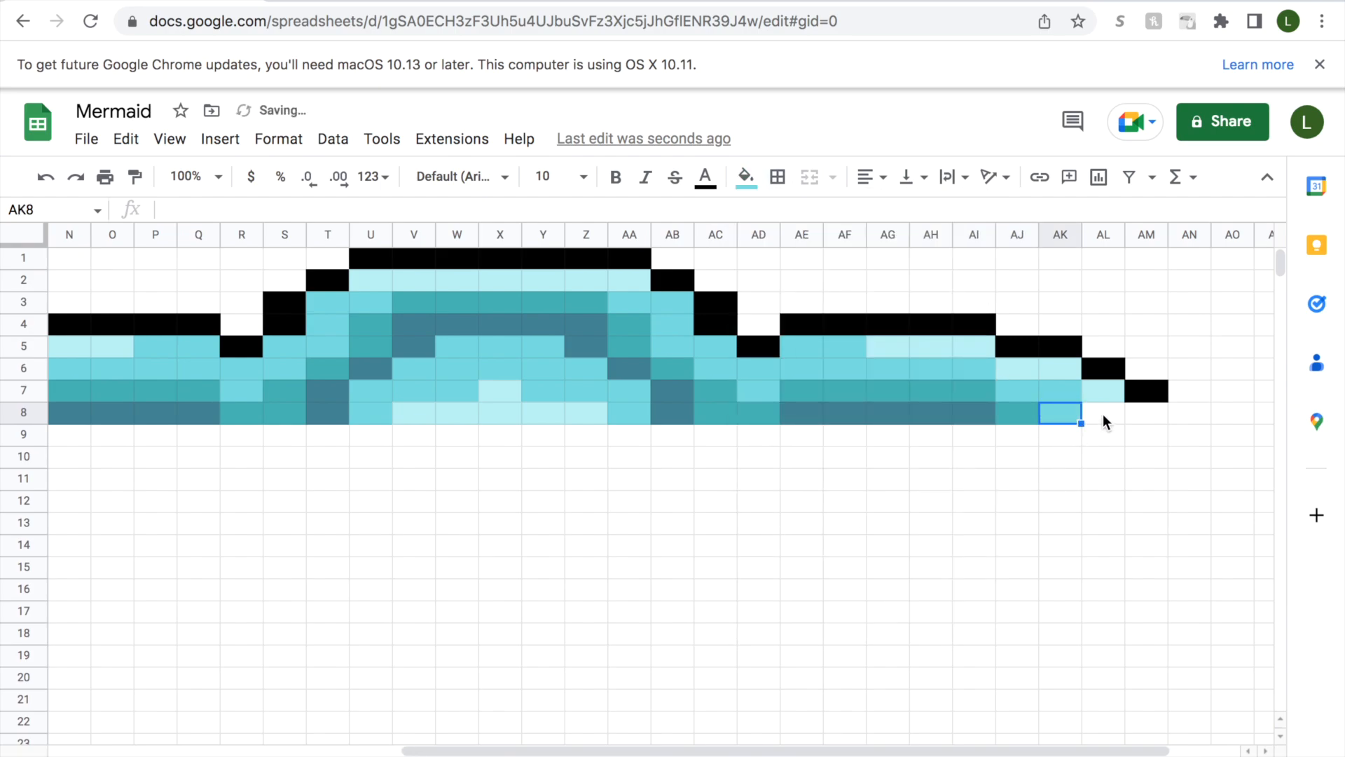
Fill cell AL8 with pale aqua and cell AM8 with black to close row 8's outline.
left_click(1103, 422)
left_click(746, 176)
left_click(780, 531)
left_click(1145, 416)
left_click(747, 176)
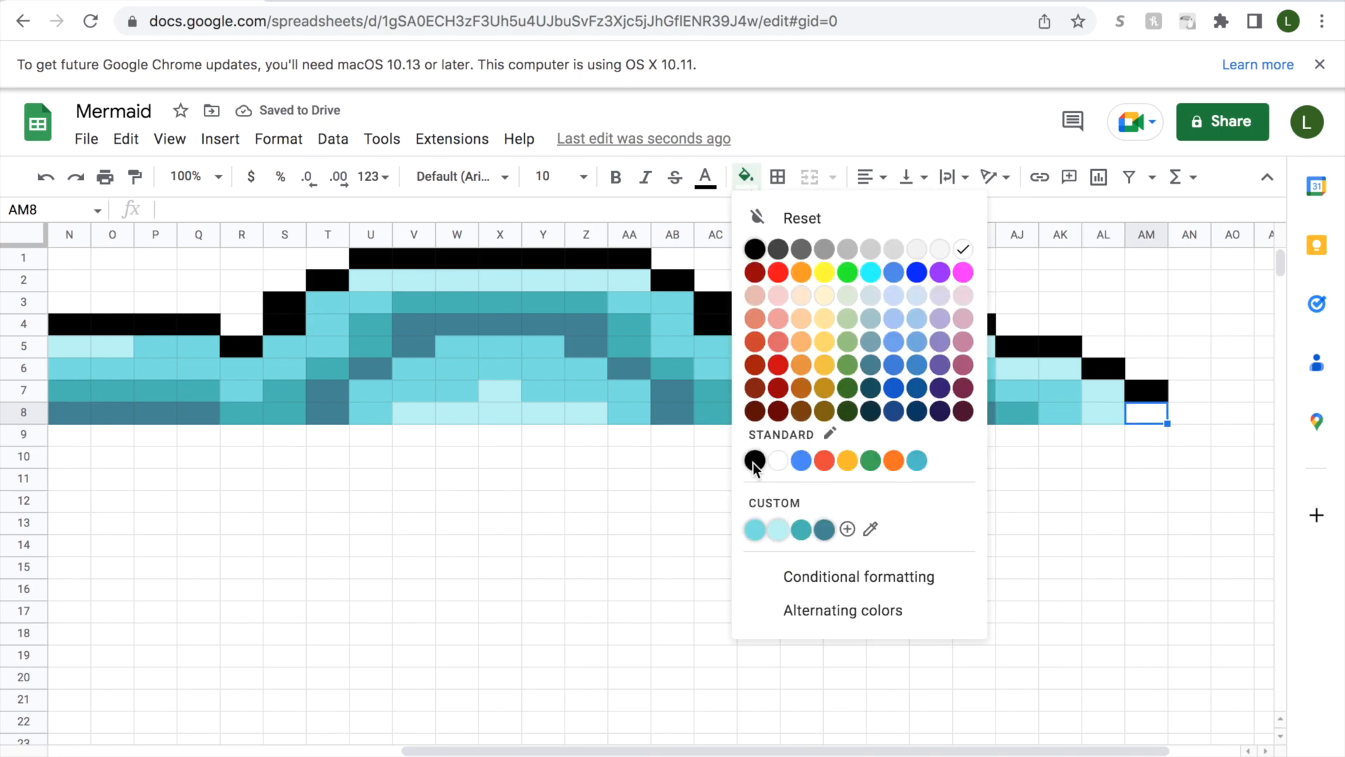
left_click(755, 461)
Fill cells M9:Q9 with medium aqua to start the inner area beneath the dark band in row 8.
left_click_drag(745, 750, 565, 741)
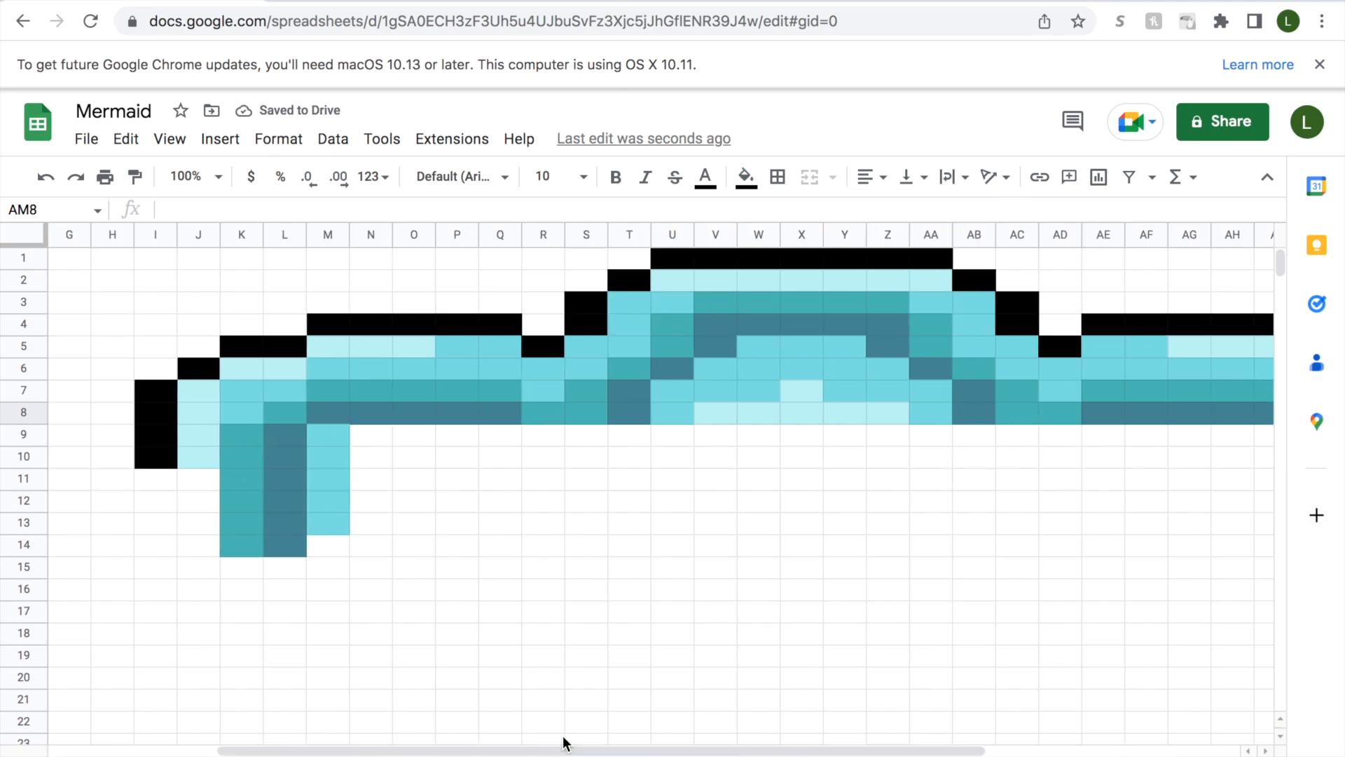
left_click(160, 438)
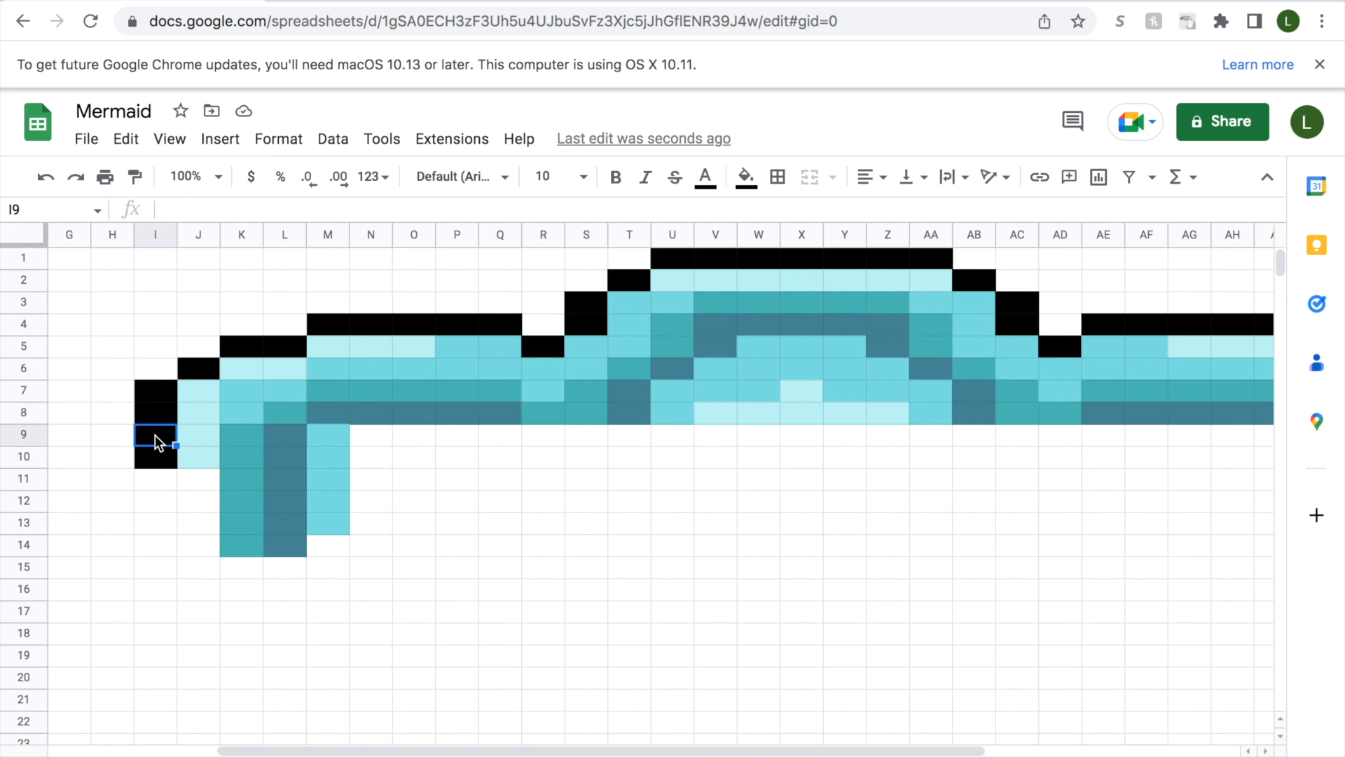
left_click(196, 439)
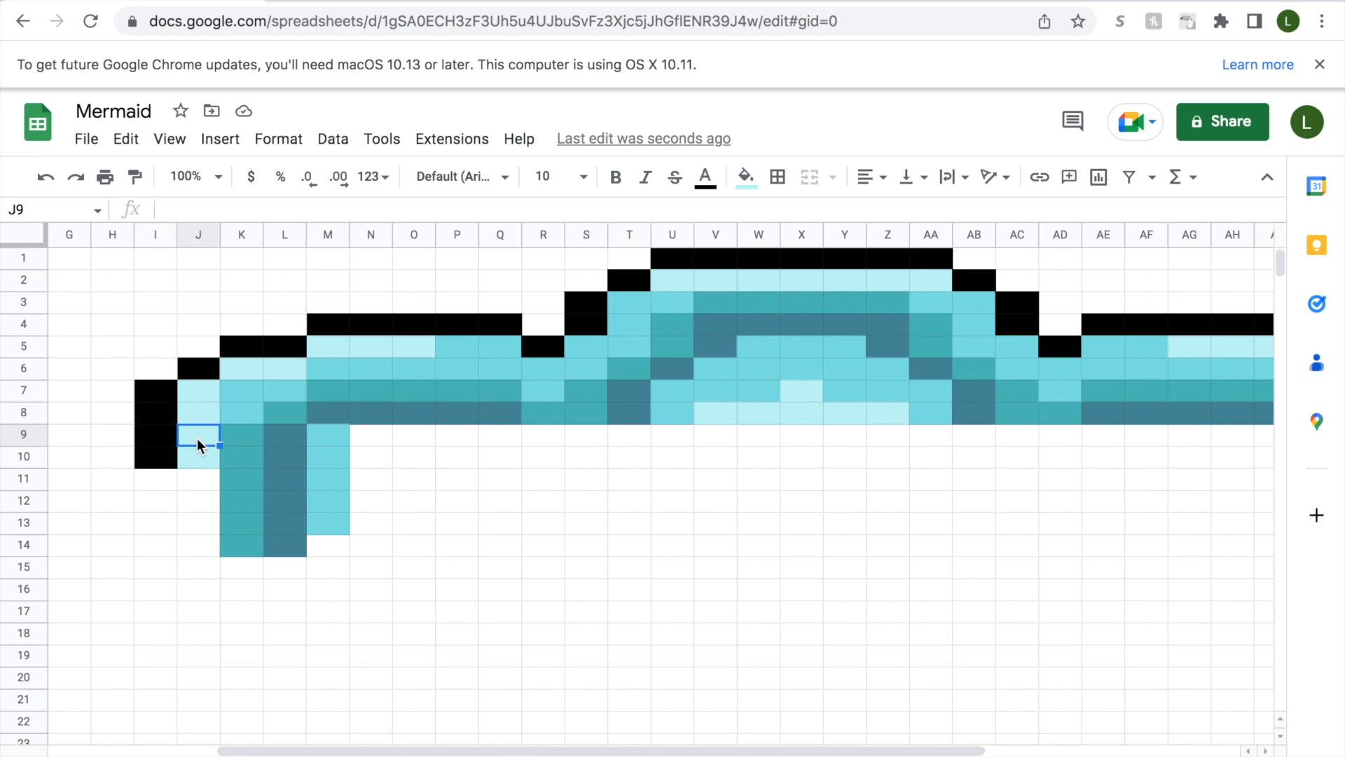
left_click(238, 442)
left_click(284, 438)
left_click(328, 437)
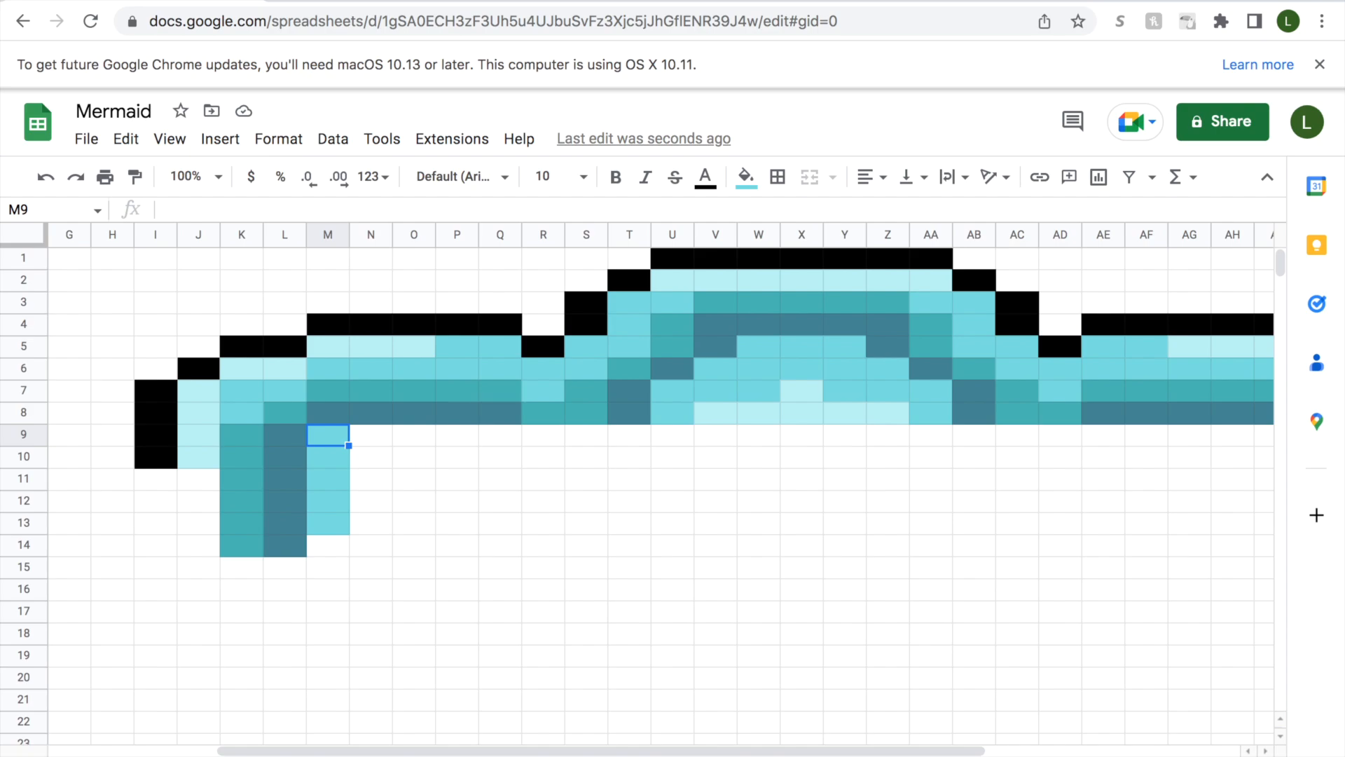
left_click_drag(312, 430, 504, 433)
left_click(746, 177)
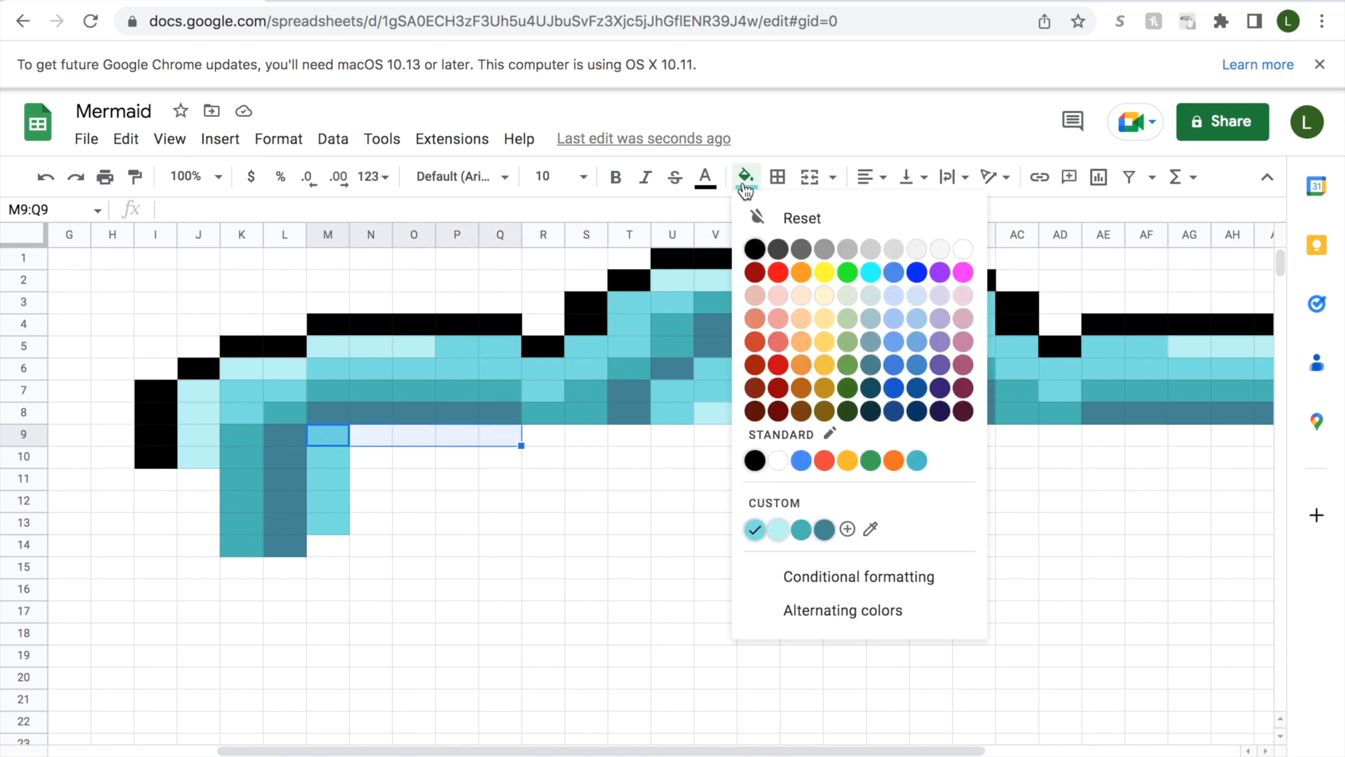
left_click(754, 531)
Fill cells R9 and T9 with dark slate blue and cell S9 between them with teal.
left_click(539, 440)
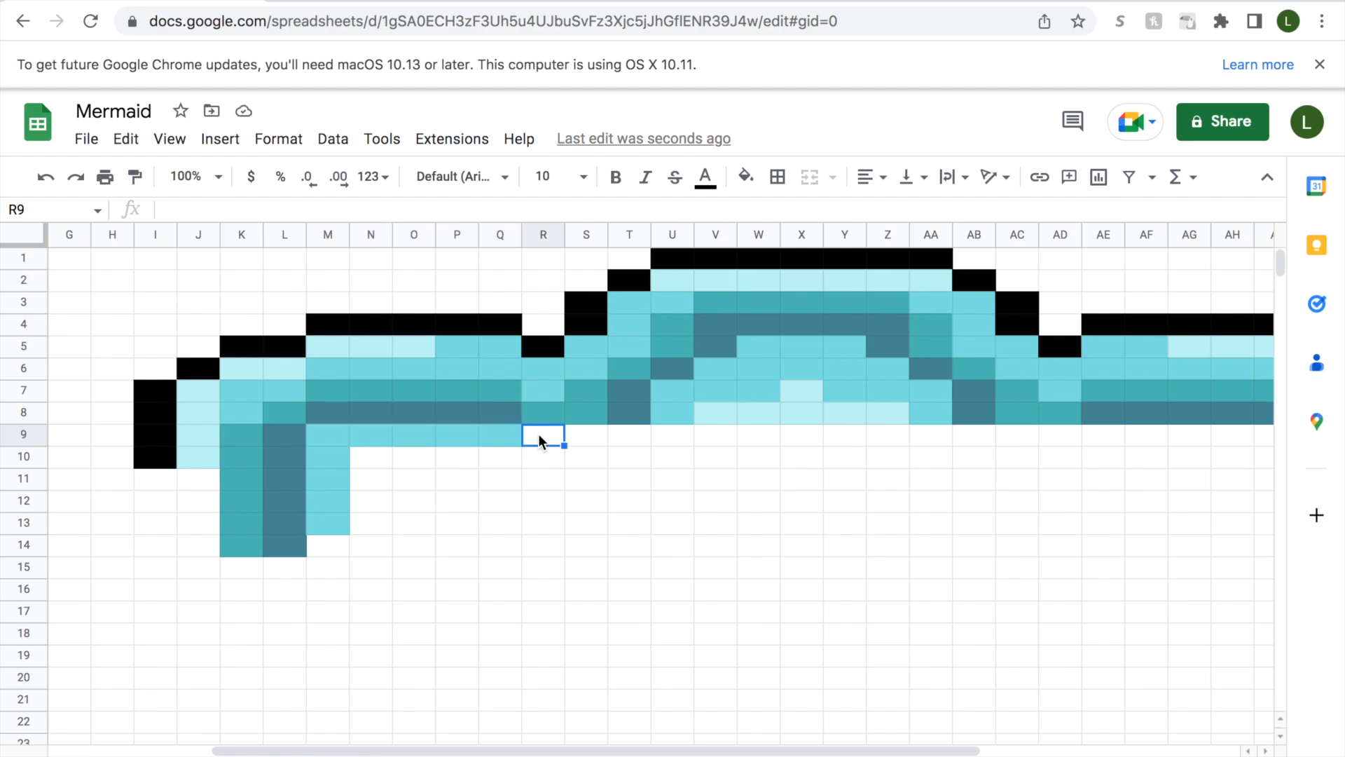
left_click(746, 176)
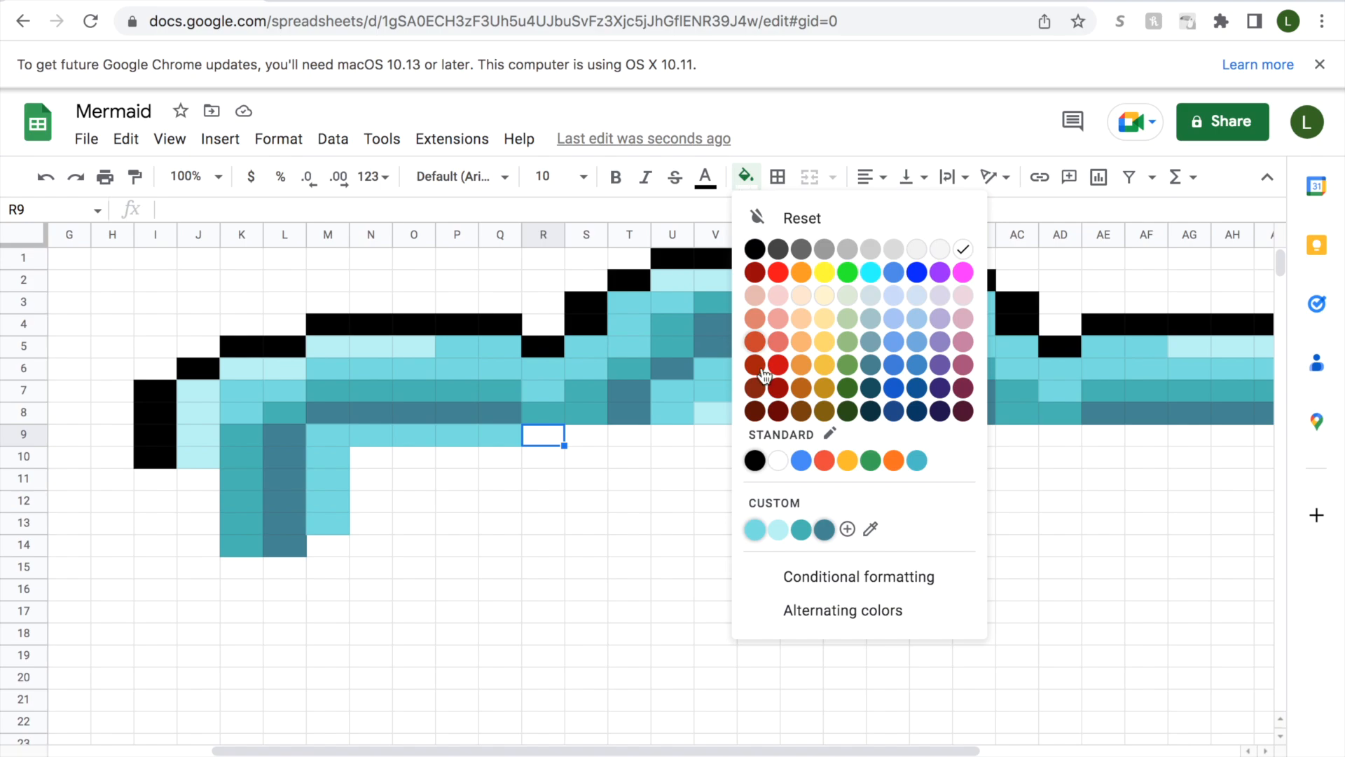
left_click(799, 526)
left_click(581, 439)
left_click(746, 177)
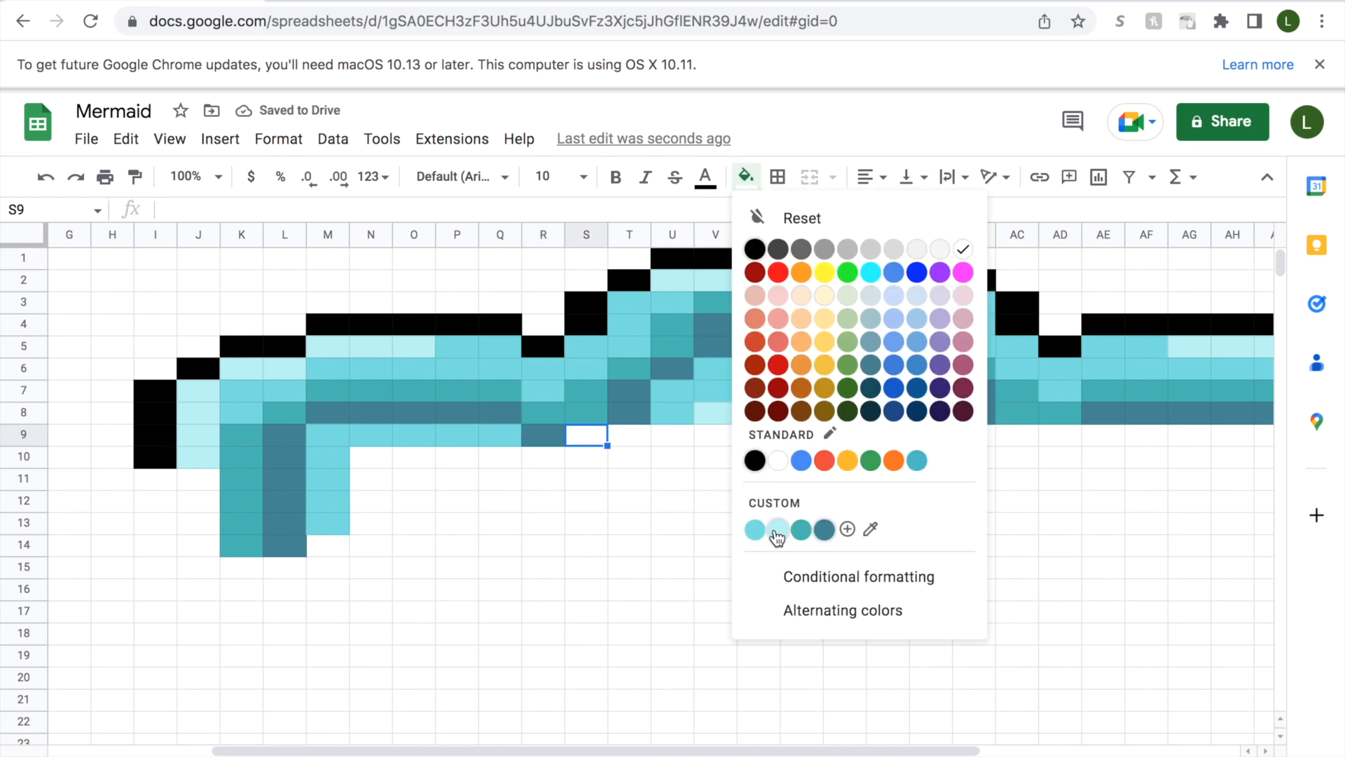
left_click(801, 531)
left_click(630, 435)
left_click(746, 177)
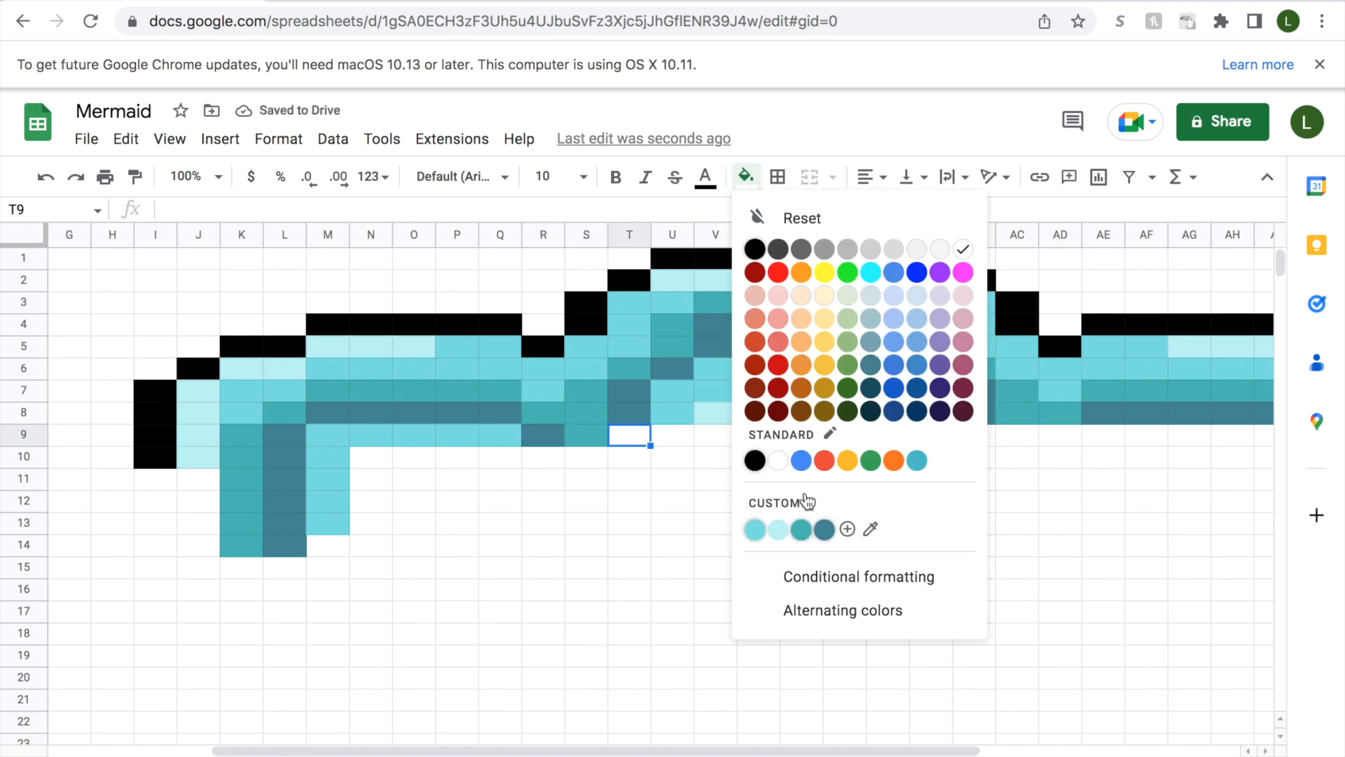
left_click(824, 529)
Fill the central ranges U9:AA9 and U10:AA10 with pale aqua.
left_click(665, 438)
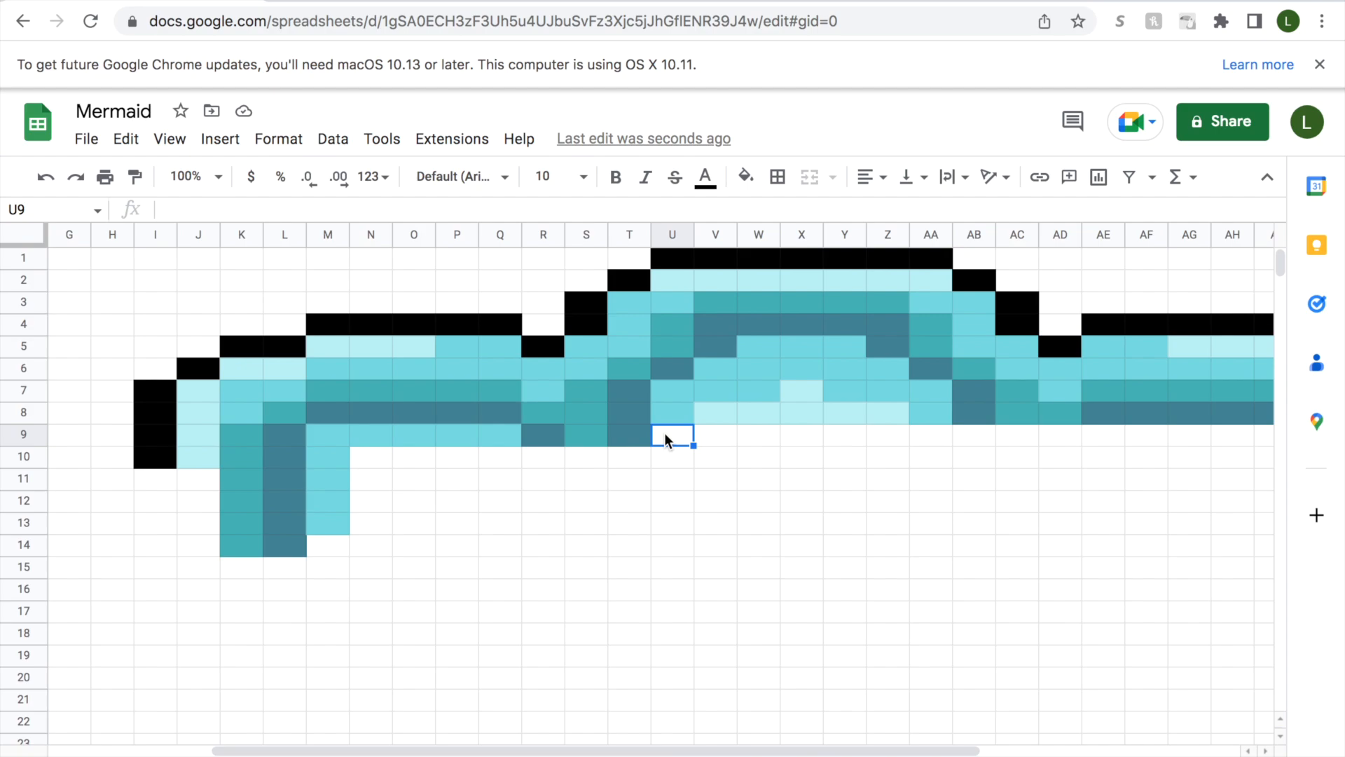
left_click_drag(666, 440, 928, 443)
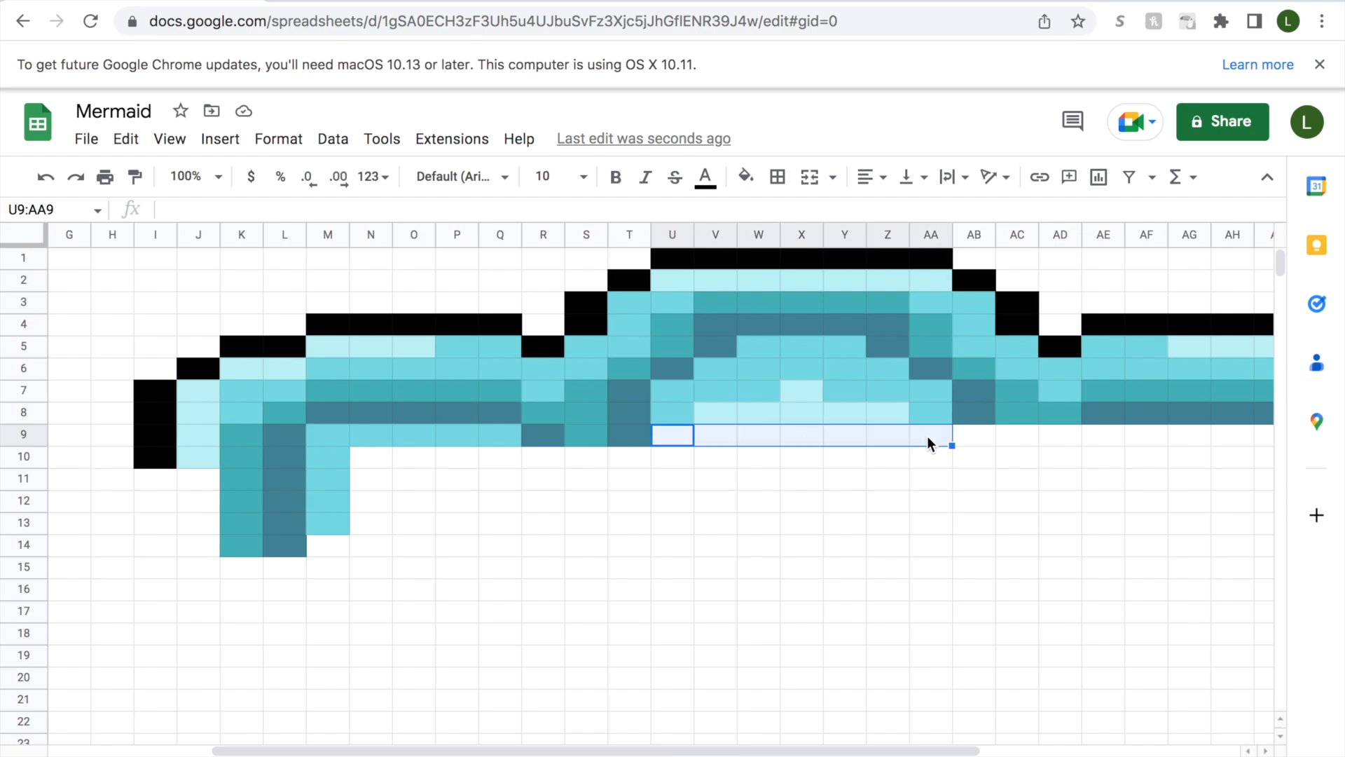
left_click(746, 176)
left_click(776, 529)
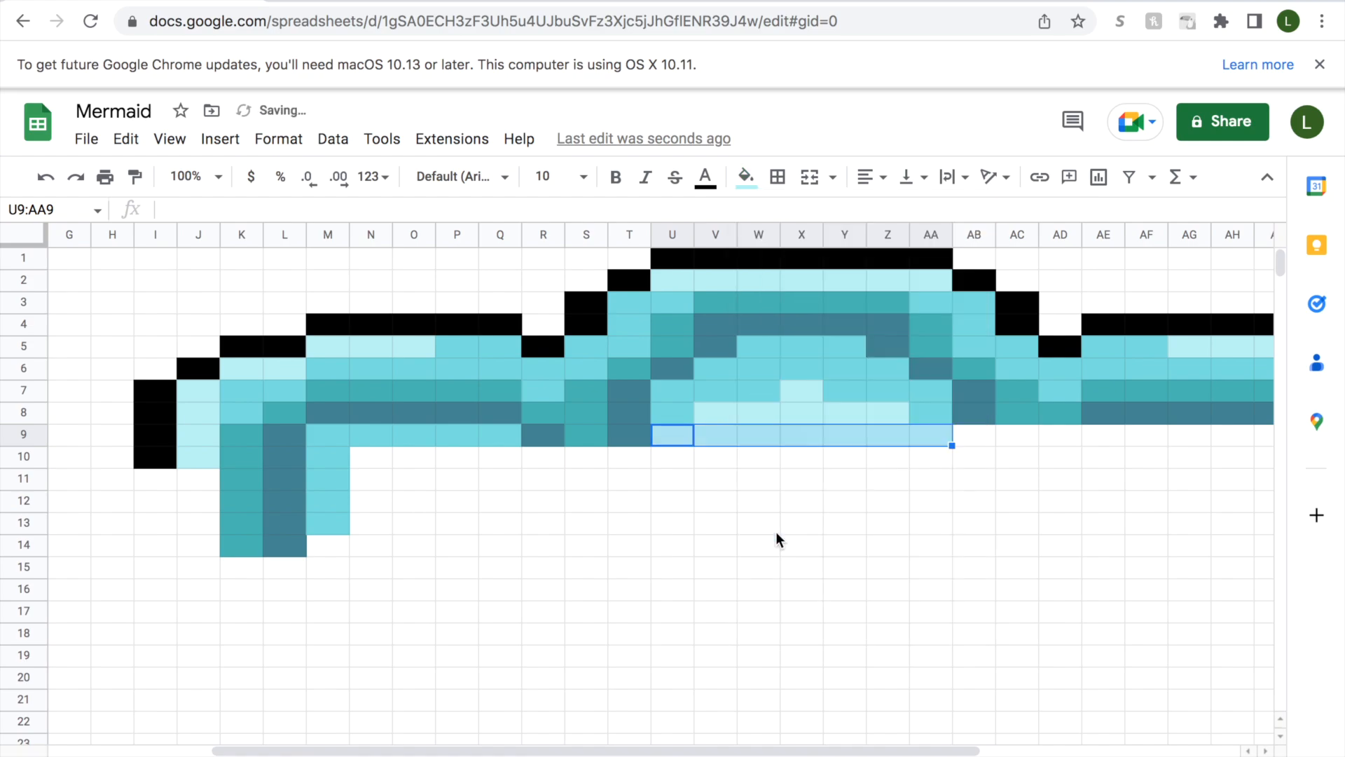
left_click_drag(792, 750, 942, 723)
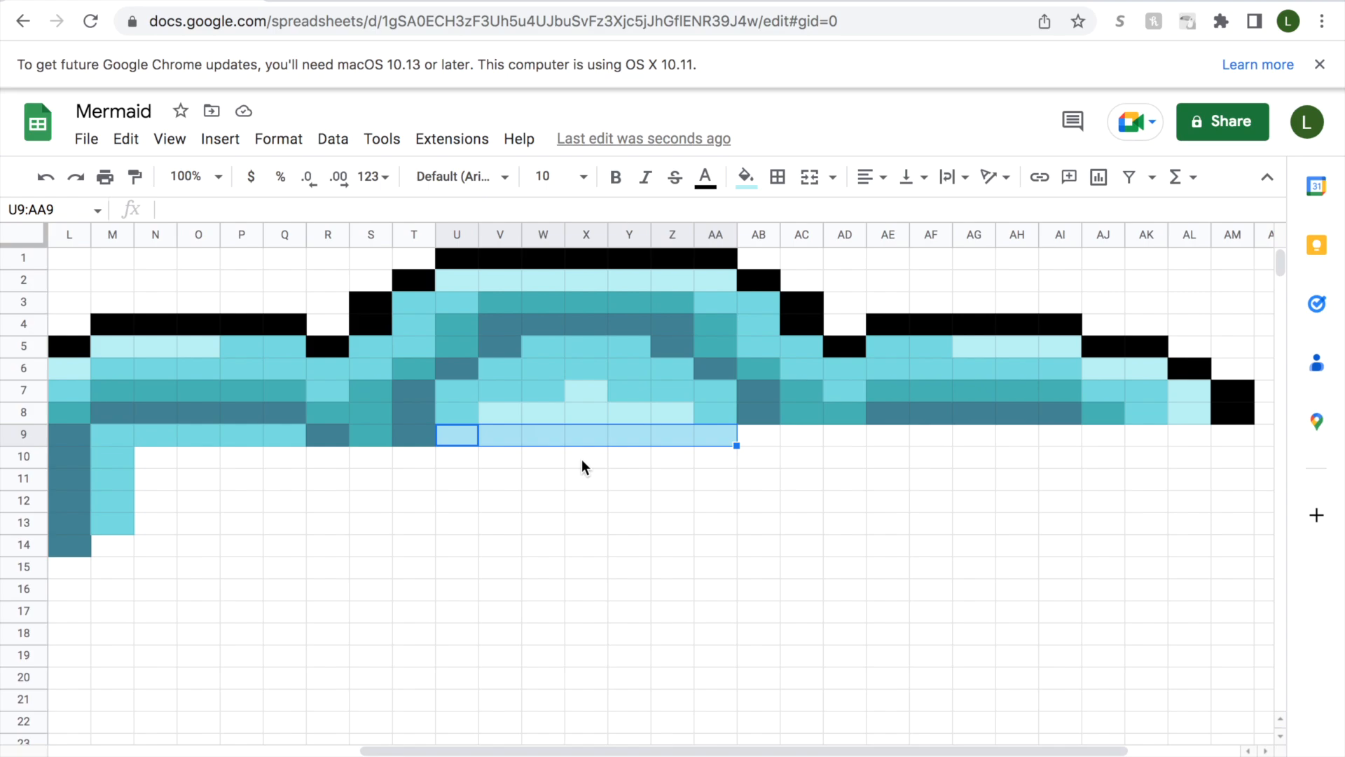
left_click_drag(457, 457, 715, 457)
left_click(746, 177)
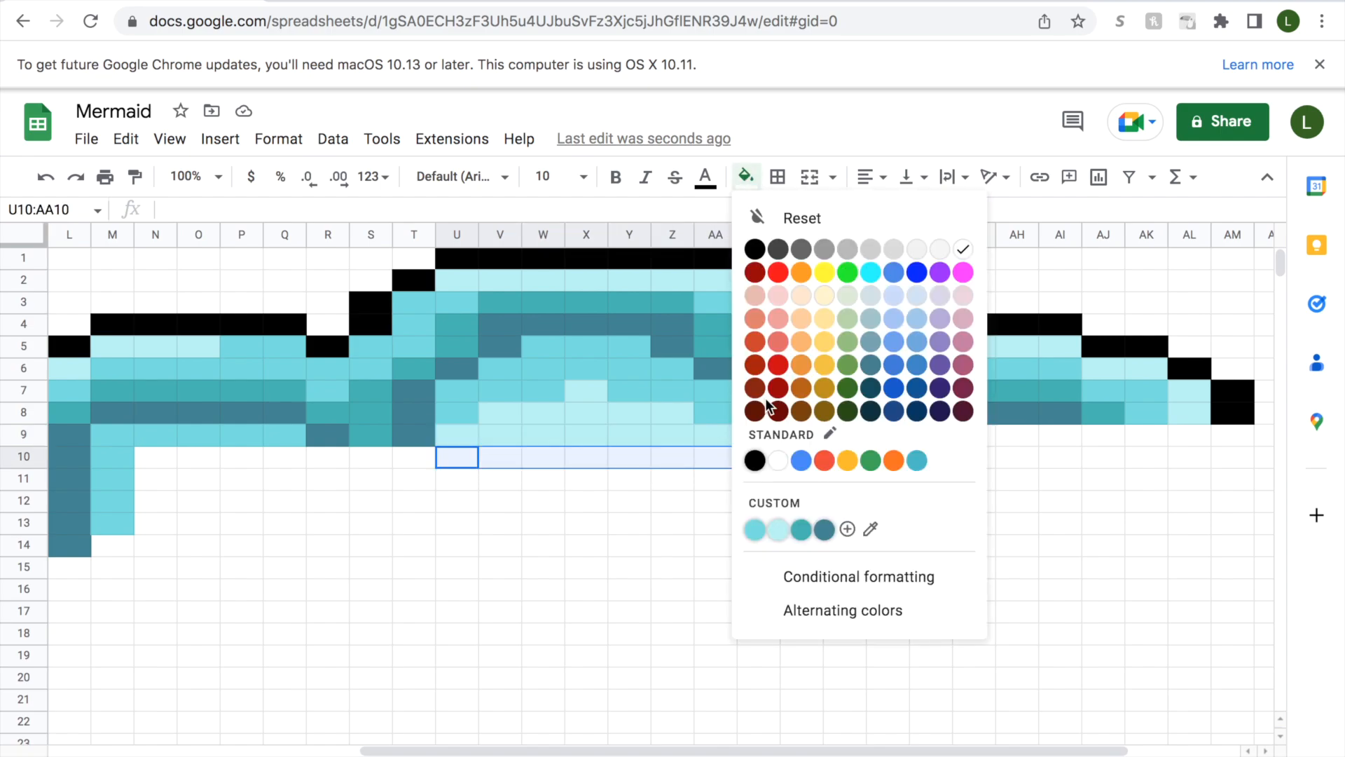
left_click(778, 525)
Fill cells AB9 and AD9 with dark slate blue and cell AC9 between them with teal.
left_click(763, 437)
left_click(746, 177)
left_click(824, 529)
left_click(806, 435)
left_click(749, 180)
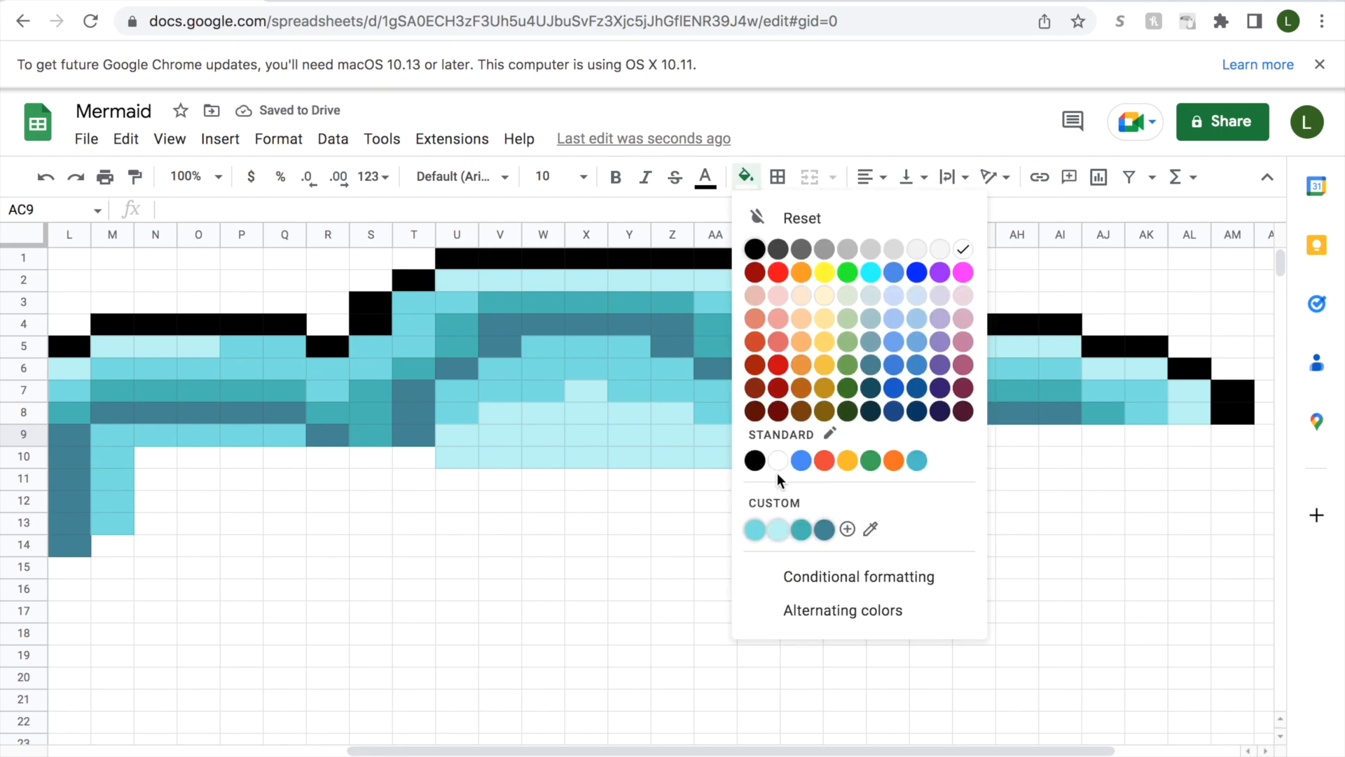
left_click(802, 529)
left_click(847, 437)
left_click(747, 177)
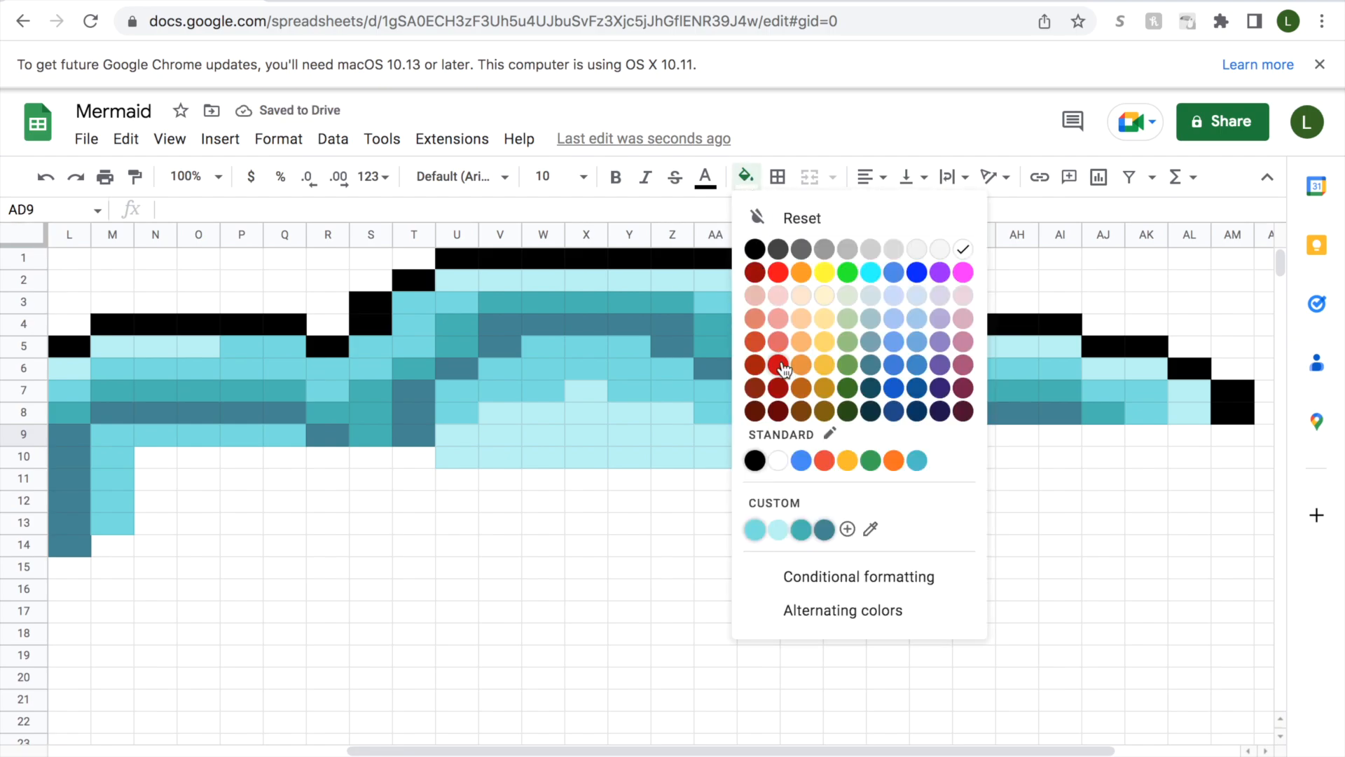
left_click(821, 527)
Fill cells AE9:AI9 with medium aqua beneath the dark band in row 8.
left_click(881, 444)
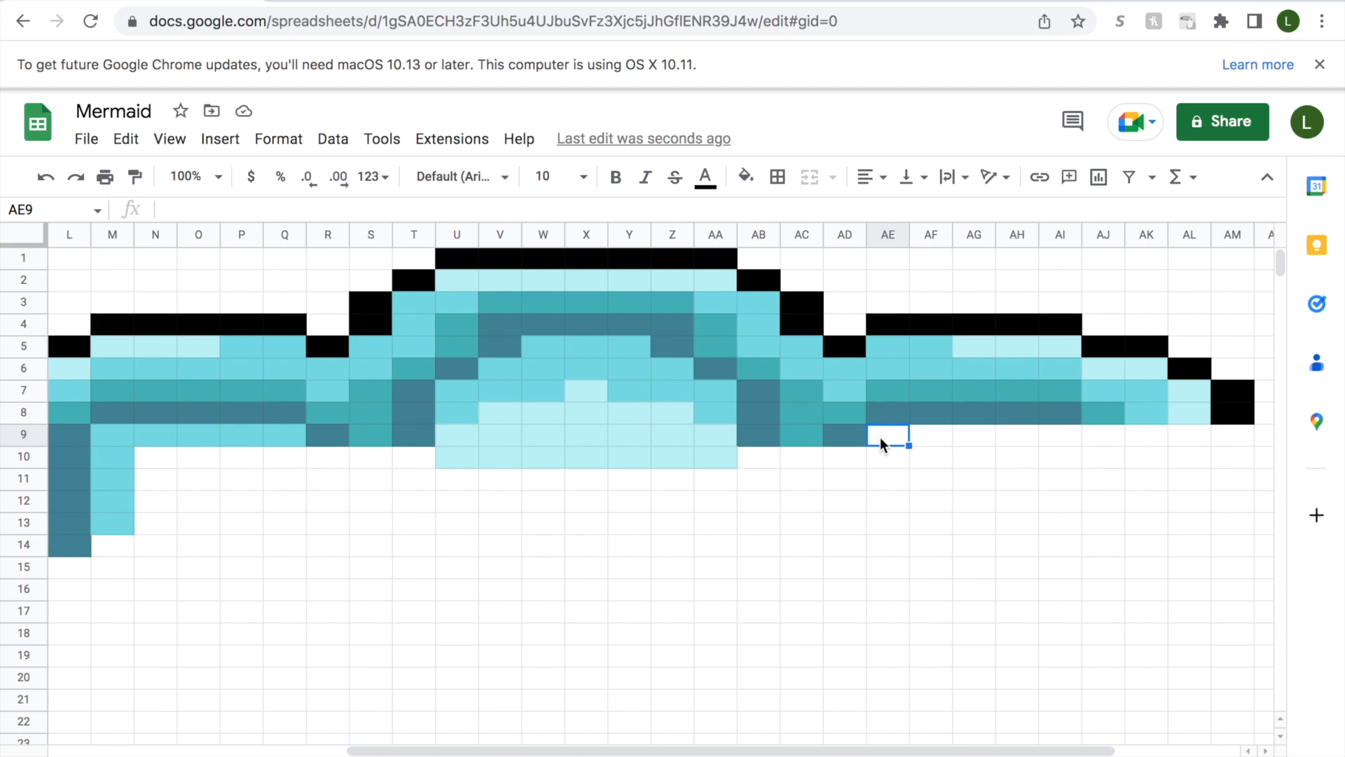
left_click_drag(879, 437, 1059, 436)
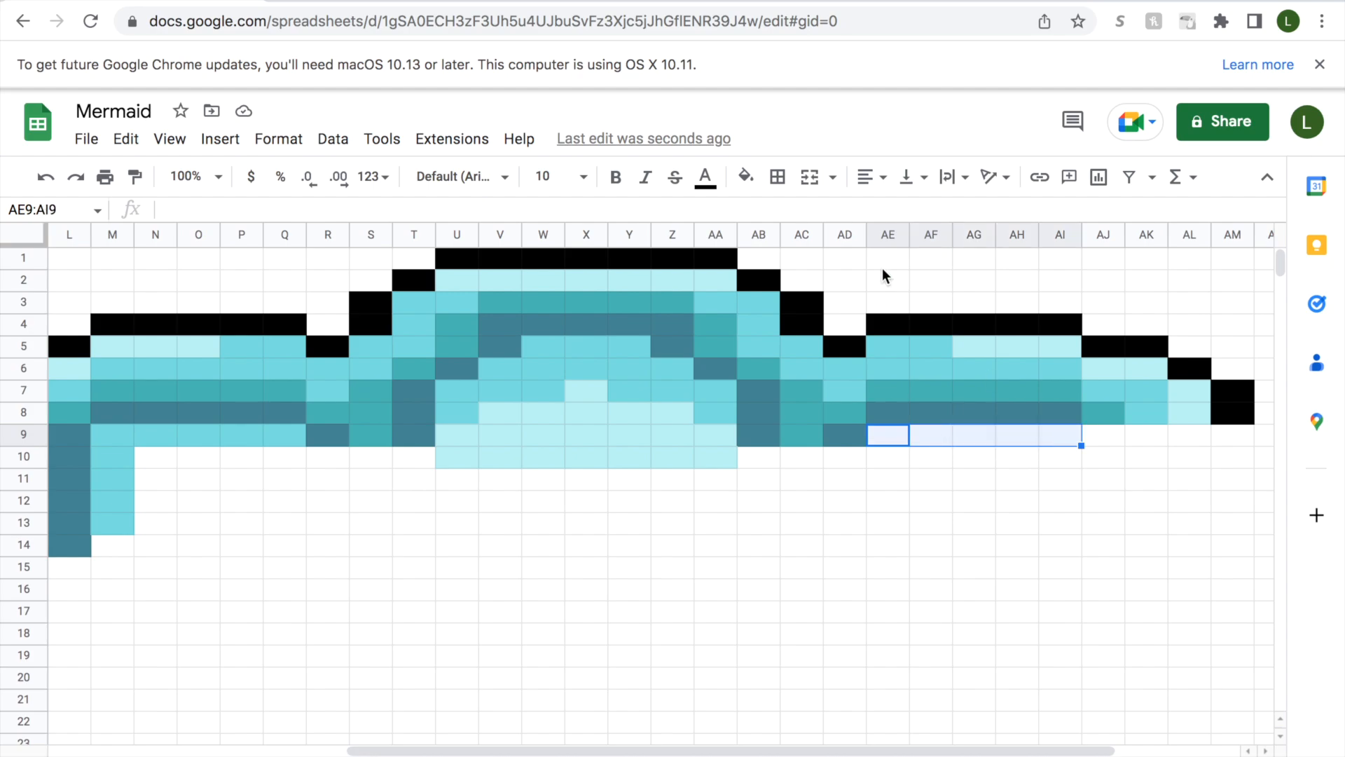
left_click(747, 183)
left_click(755, 533)
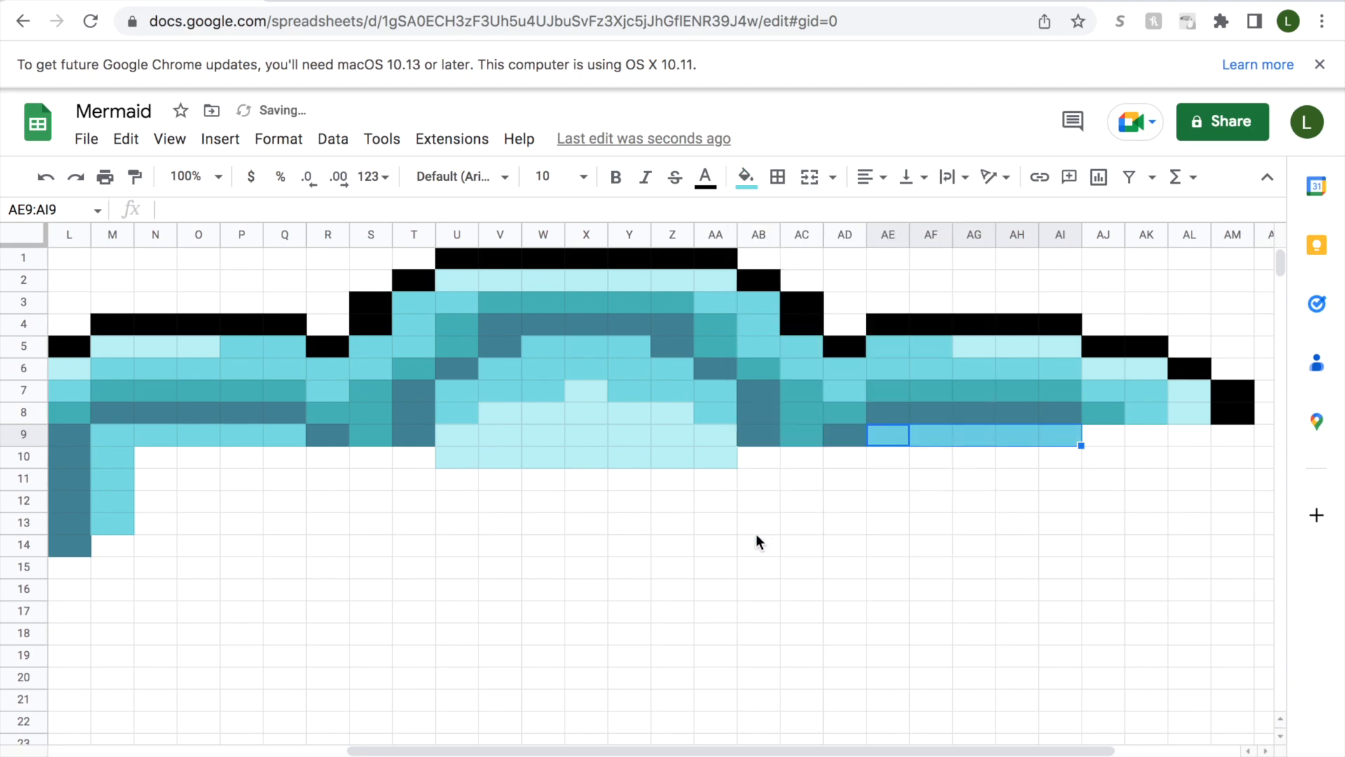
Fill cell AJ9 with dark slate blue and cell AK9 with teal.
left_click(1114, 436)
left_click(747, 180)
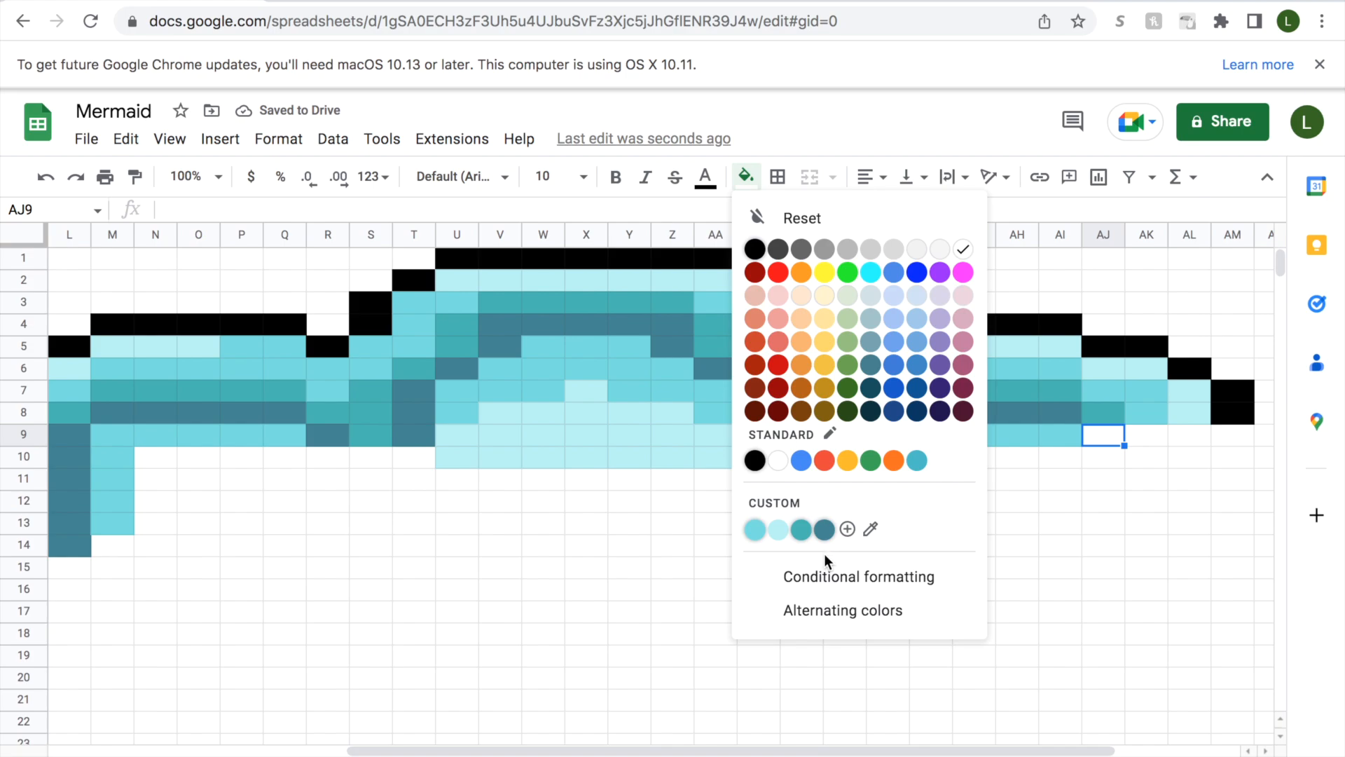
left_click(827, 532)
left_click(1147, 435)
left_click(747, 178)
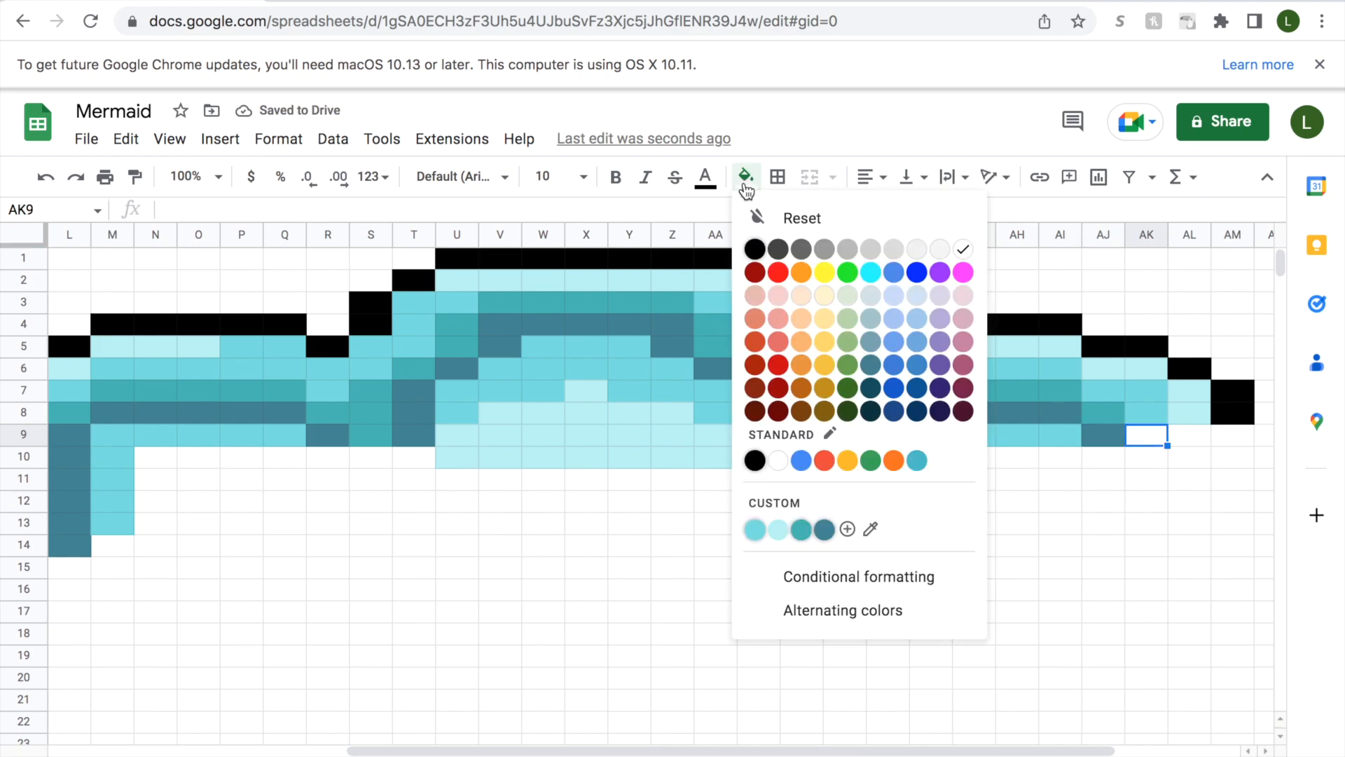
left_click(809, 533)
Fill cell AL9 with pale aqua and cell AM9 with black to close row 9's outline.
left_click(1189, 435)
left_click(747, 178)
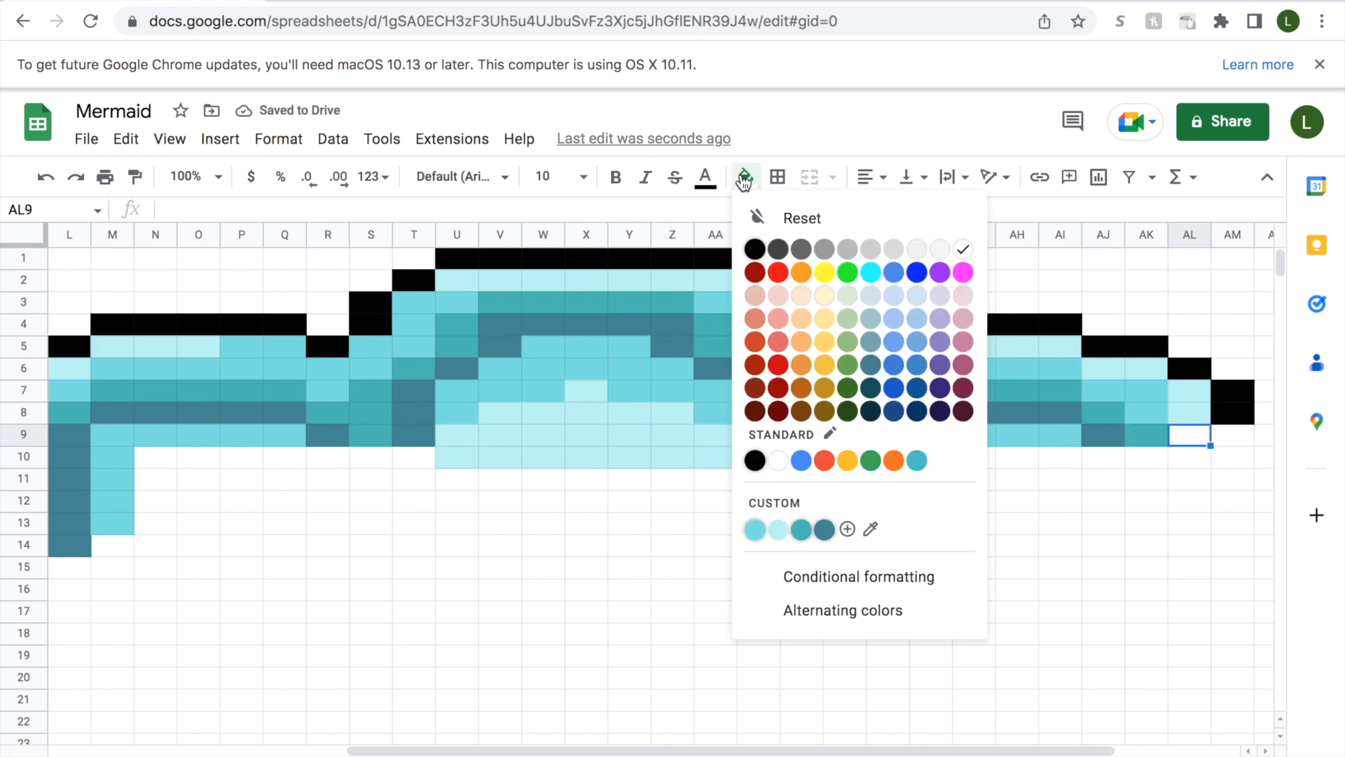
left_click(772, 533)
left_click(1233, 435)
left_click(747, 178)
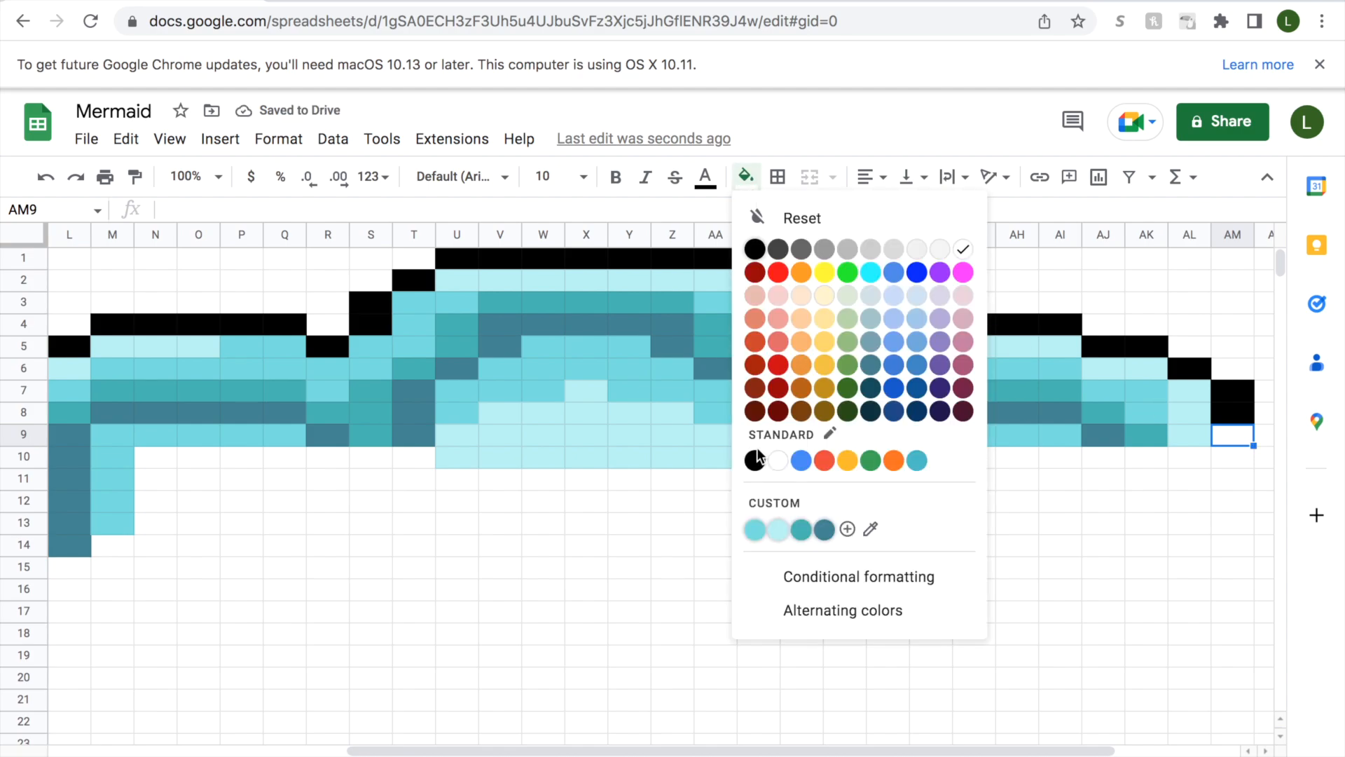
left_click(756, 460)
Fill cells N10:P10 with medium aqua to continue row 10 from the existing aqua cell M10.
left_click_drag(669, 750, 544, 747)
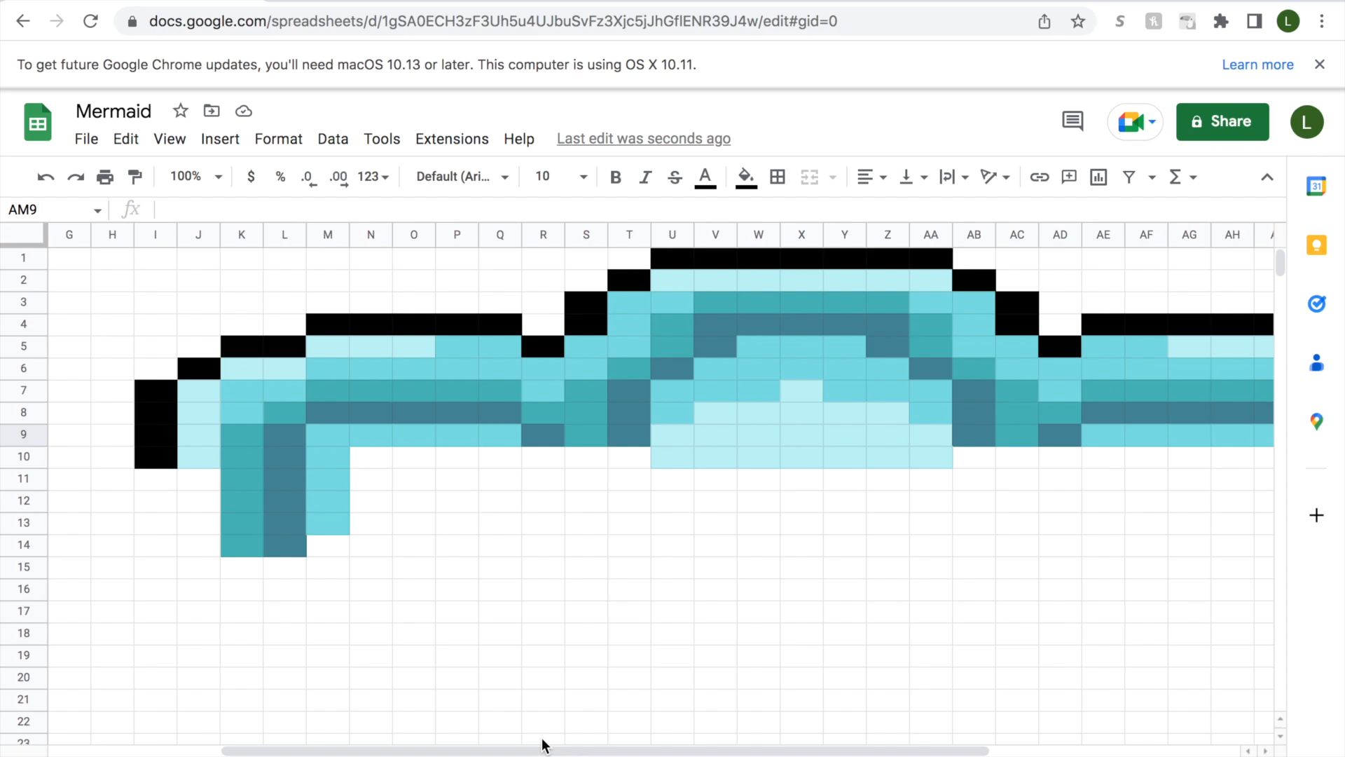
left_click(160, 400)
key("Down")
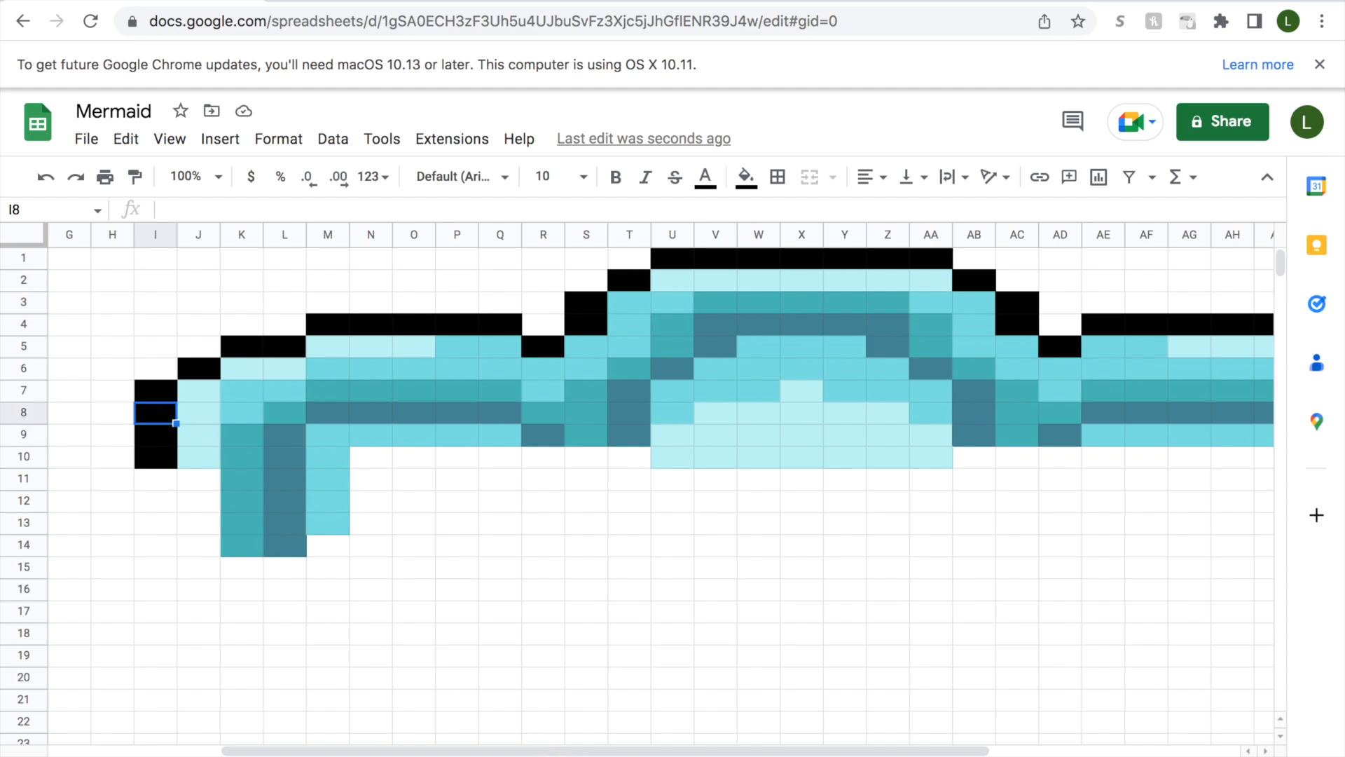
key("Down")
key("Down")
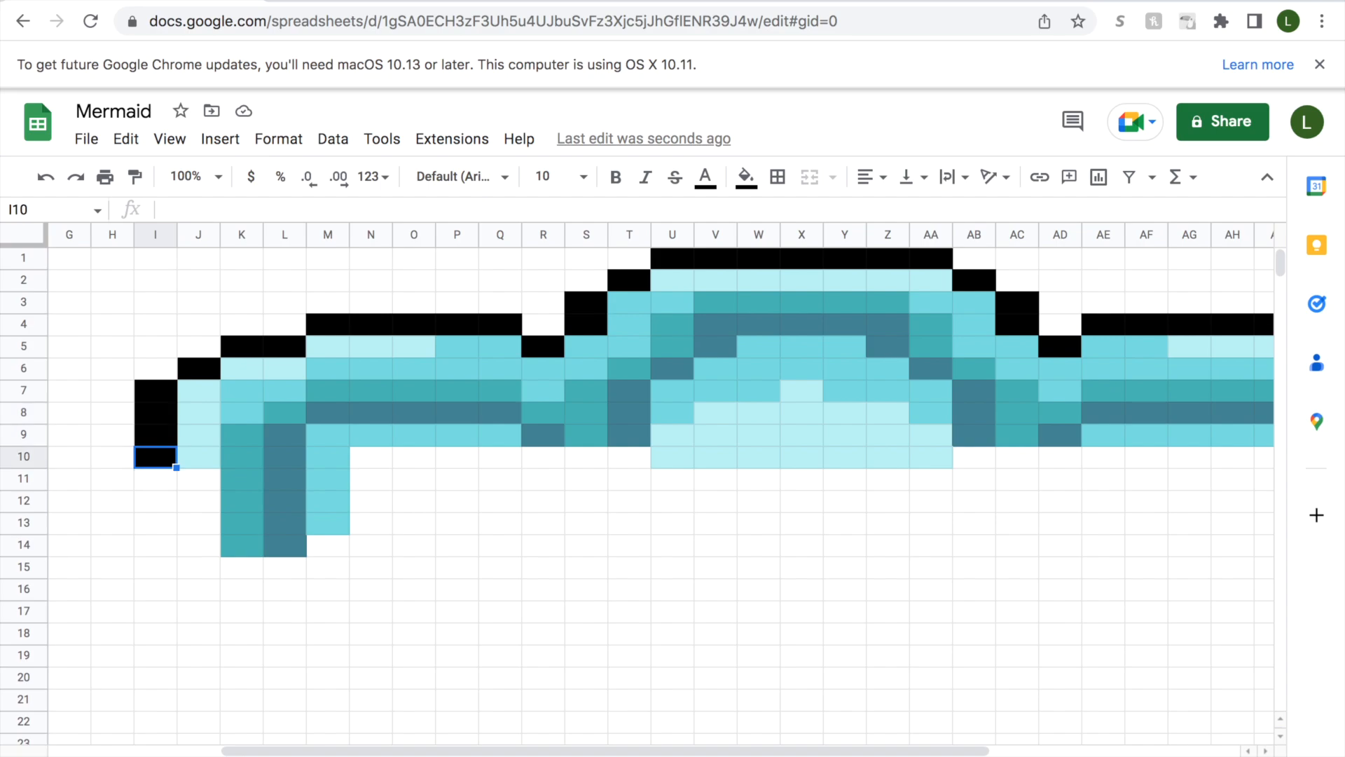
key("Right")
key("Right")
key("Right")
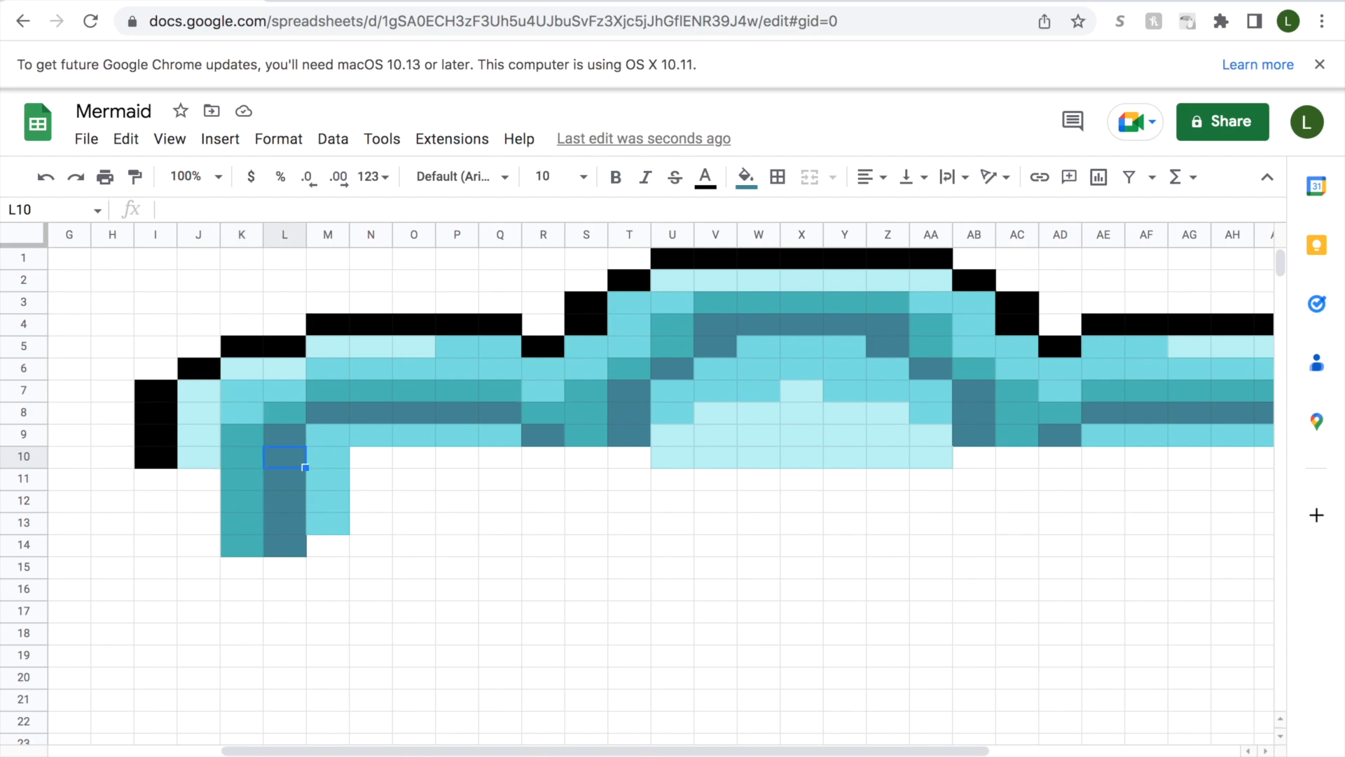
left_click_drag(380, 465, 452, 460)
left_click(747, 176)
left_click(756, 530)
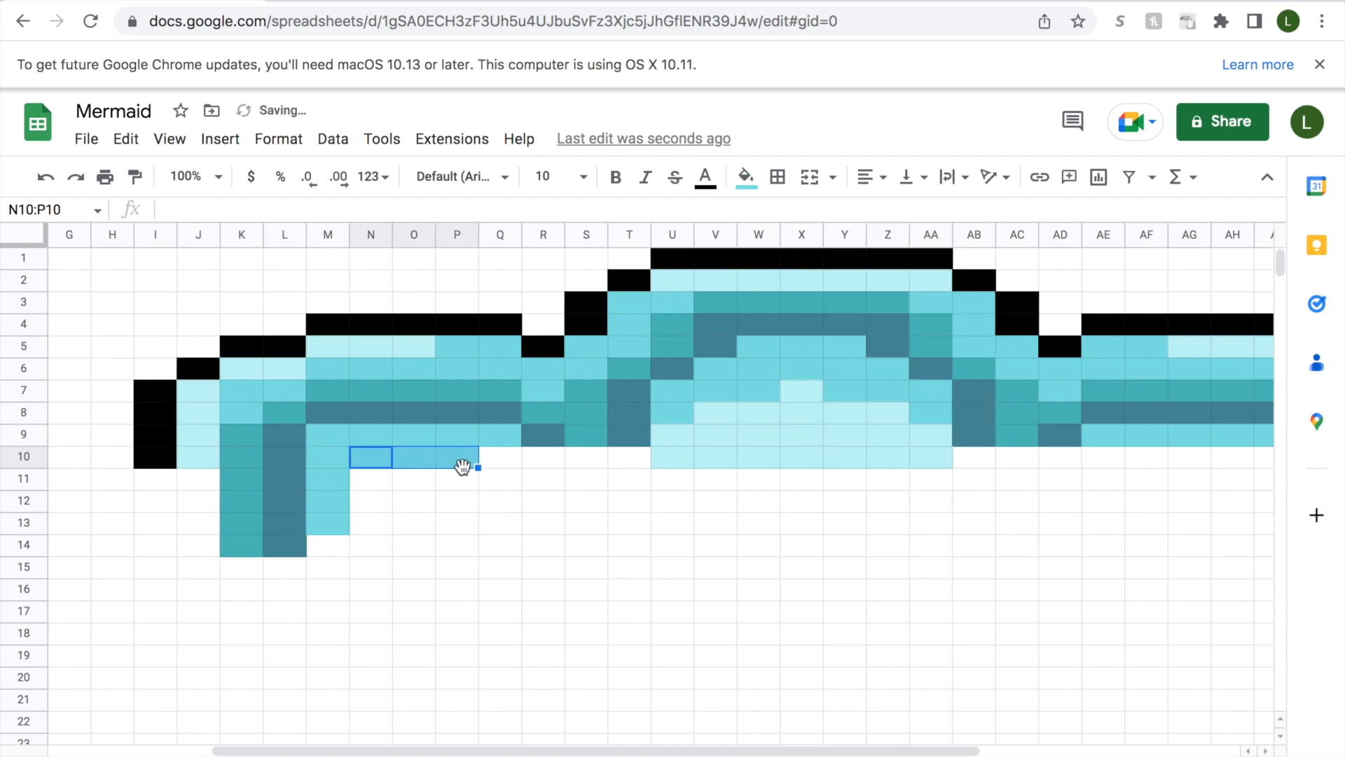
Fill cell Q10 with pale aqua.
left_click(490, 459)
left_click(746, 177)
left_click(780, 530)
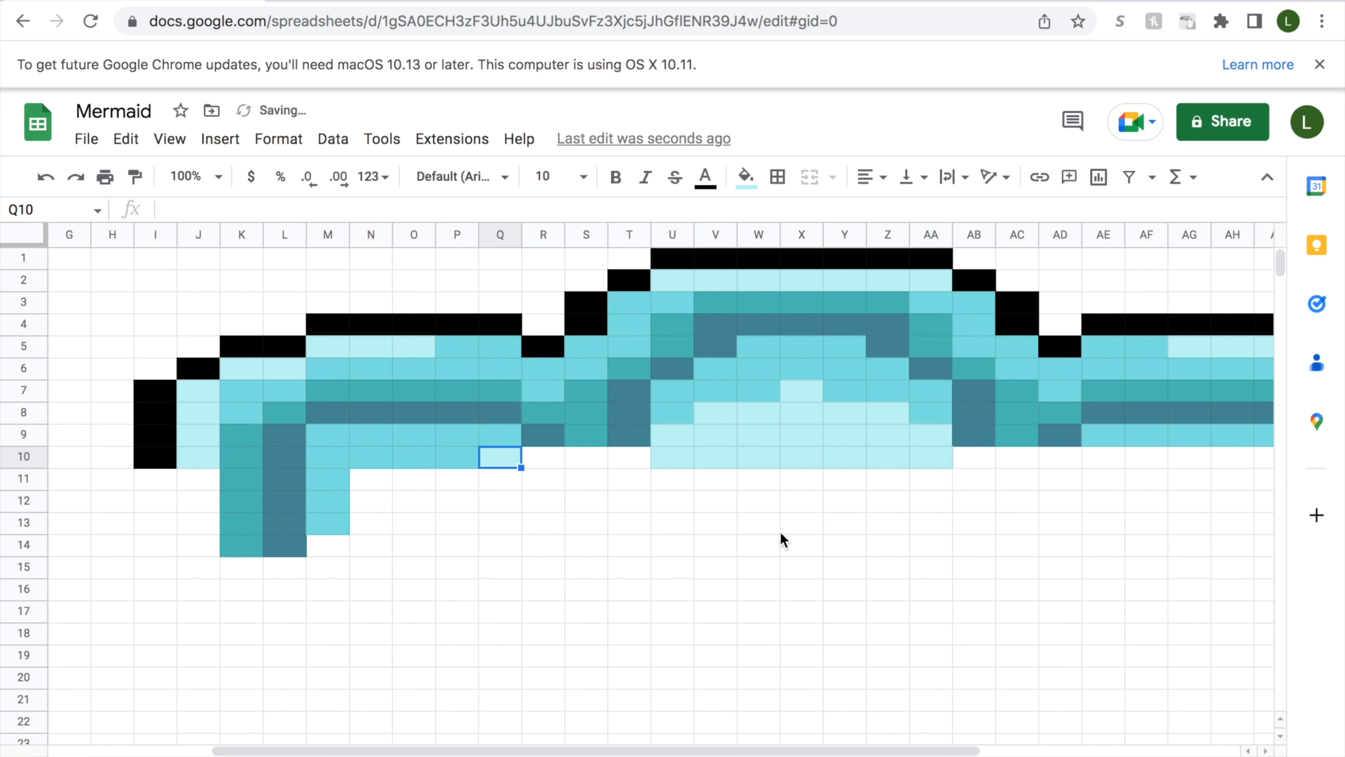
Fill cell R10 with medium aqua and cell S10 with dark slate blue.
left_click(531, 455)
left_click(746, 176)
left_click(761, 524)
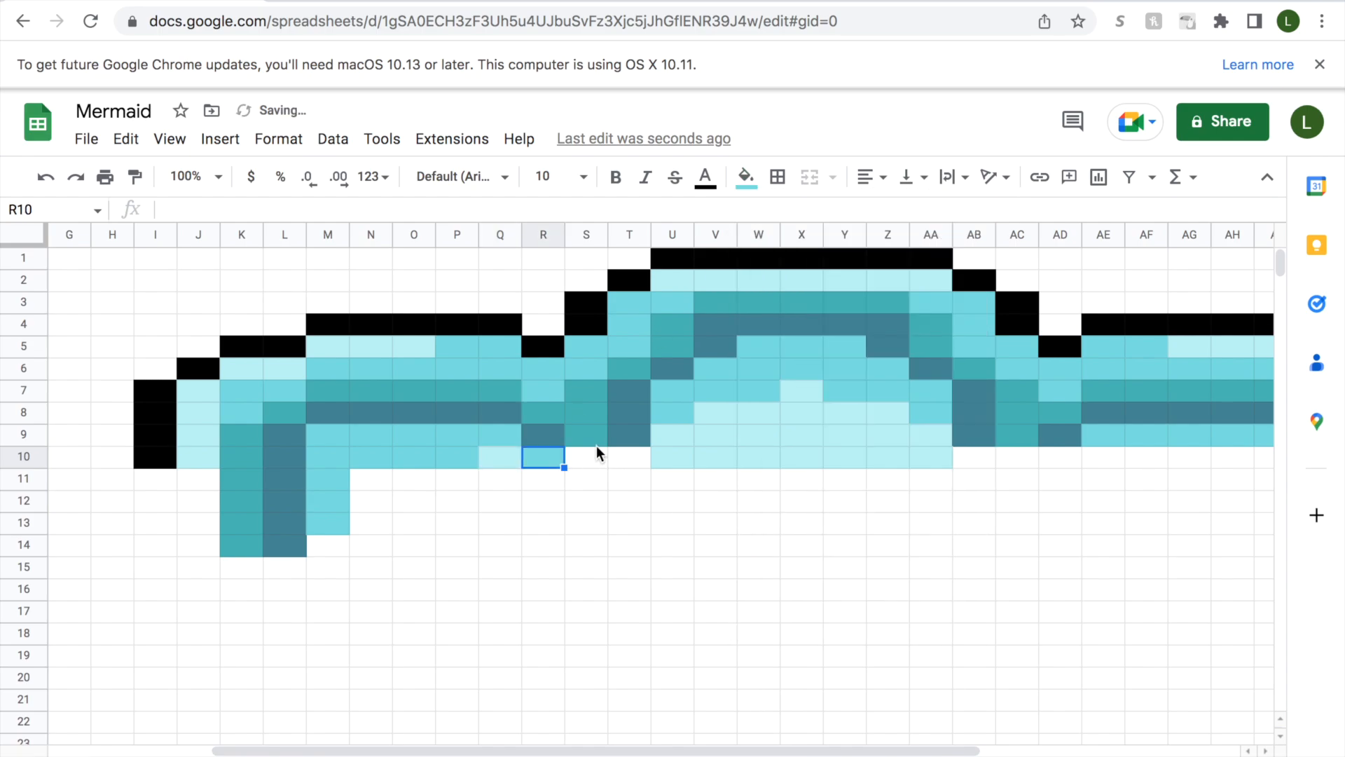
left_click(584, 459)
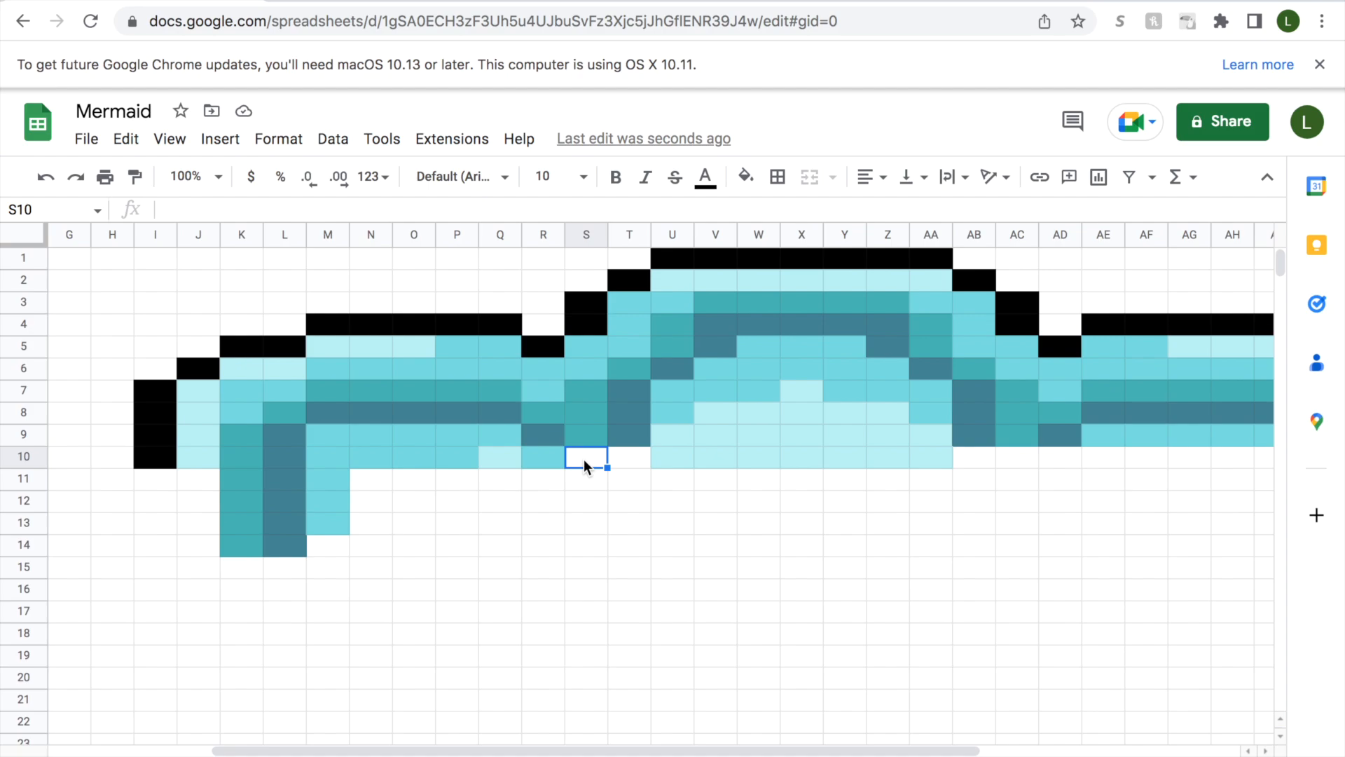
left_click(745, 178)
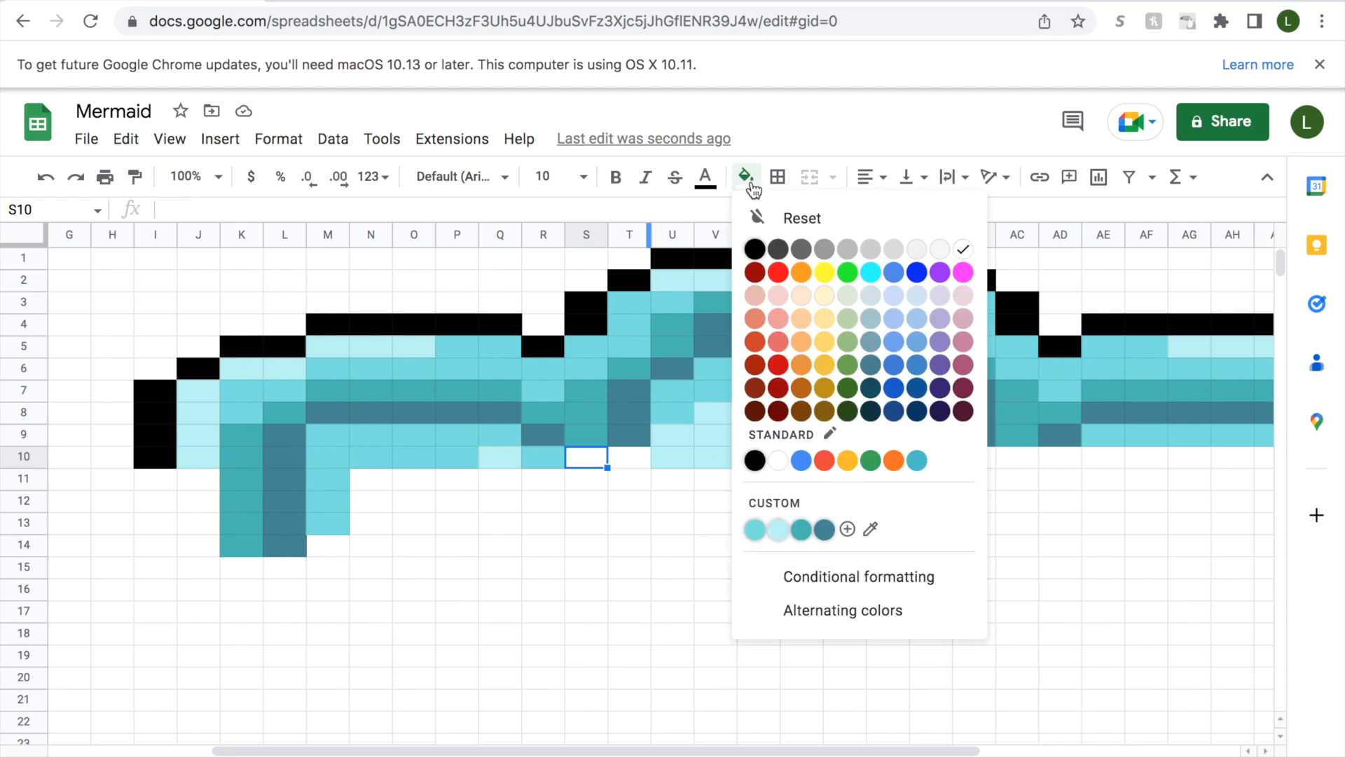
left_click(831, 531)
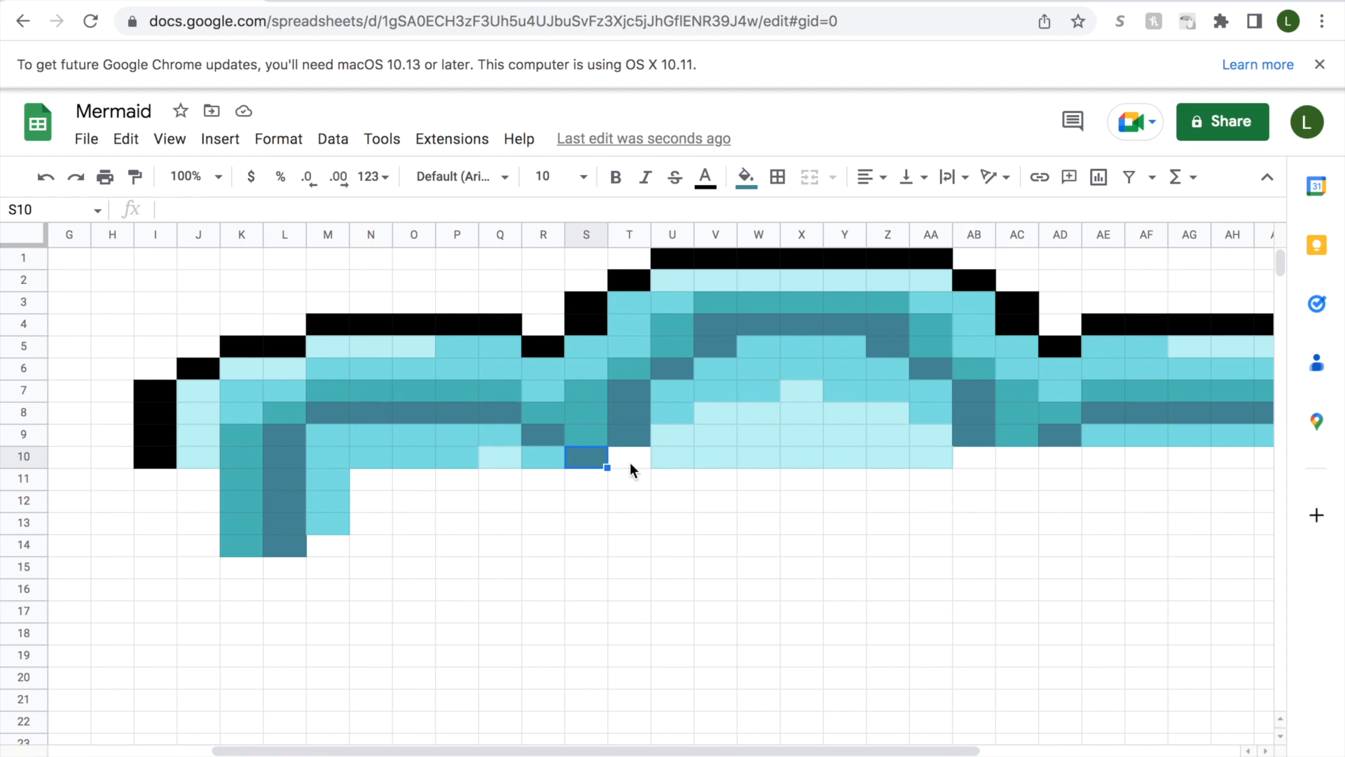
Recolour cell Q10 with medium aqua to match the cells before it in row 10.
left_click(493, 458)
left_click(746, 178)
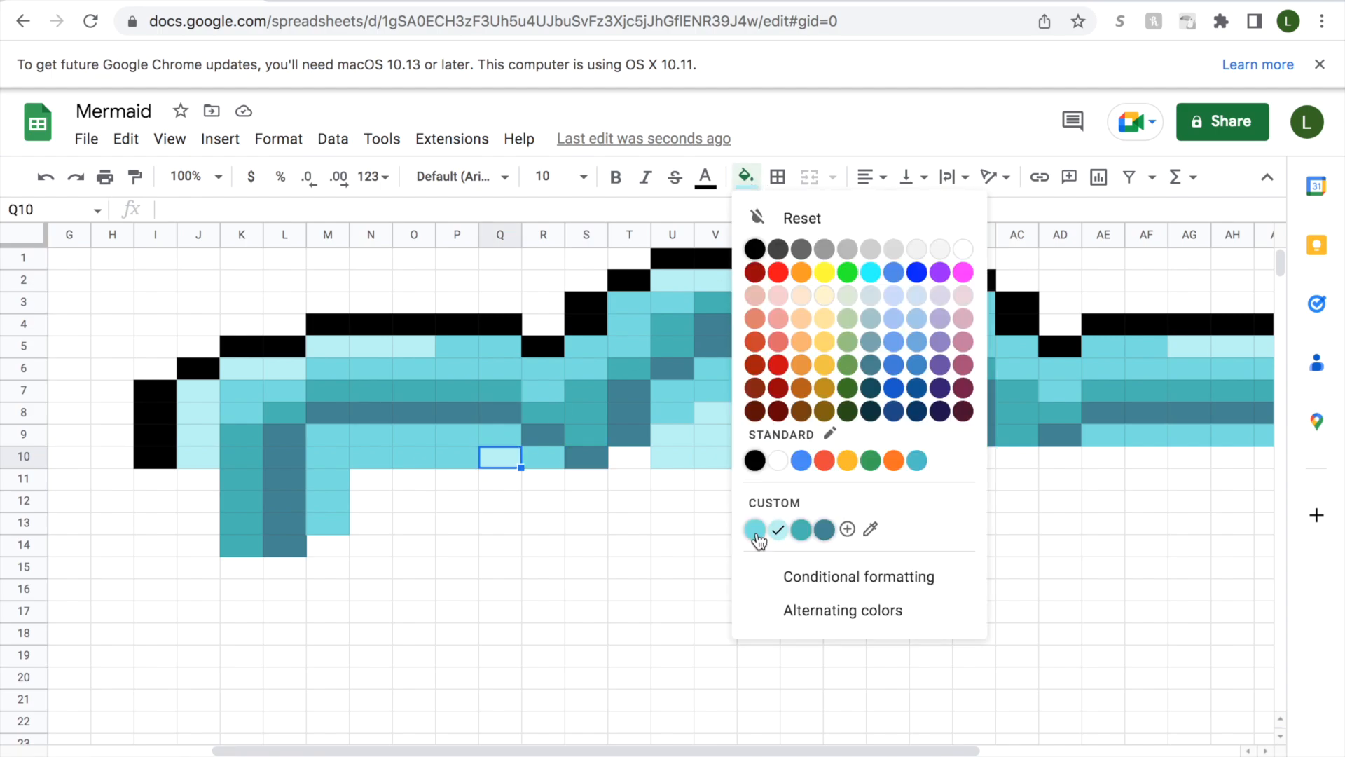
left_click(755, 529)
Fill cell R10 with pale aqua.
left_click(541, 464)
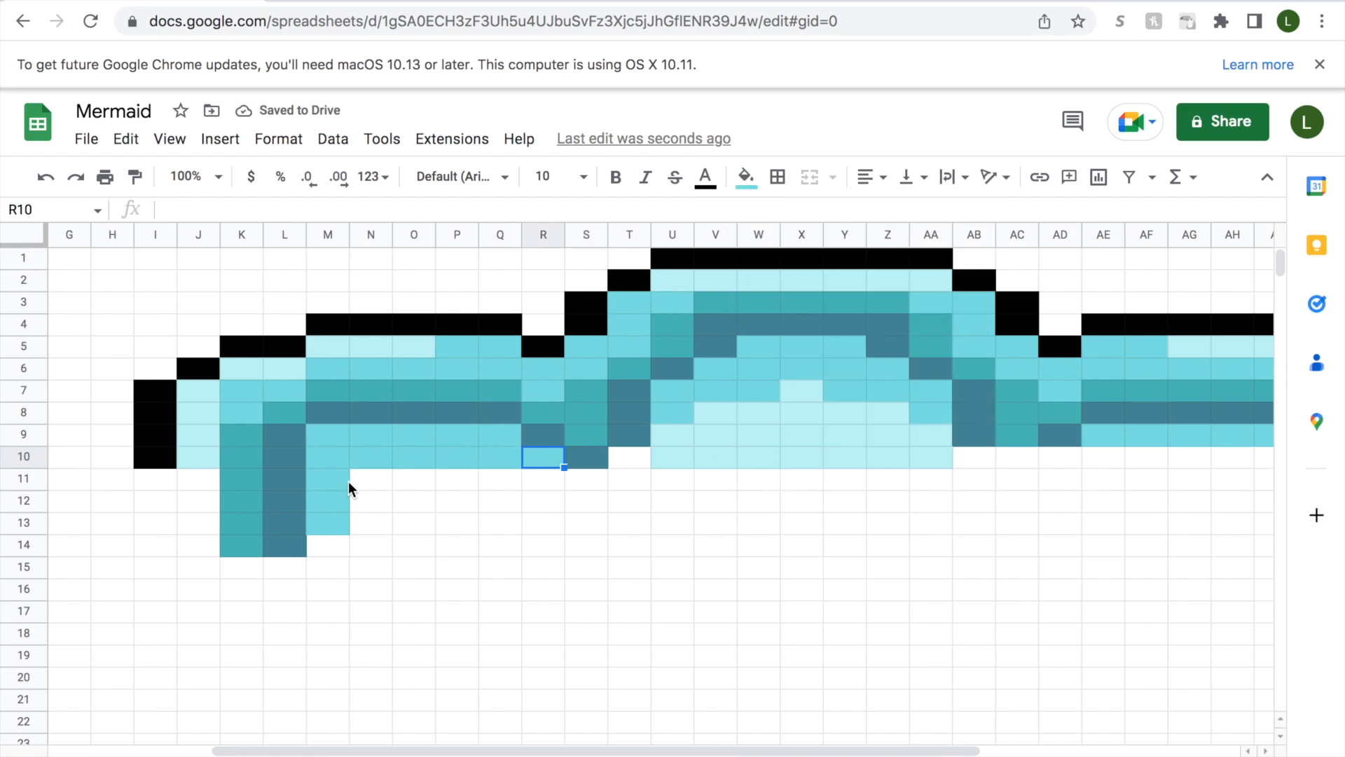
left_click(746, 178)
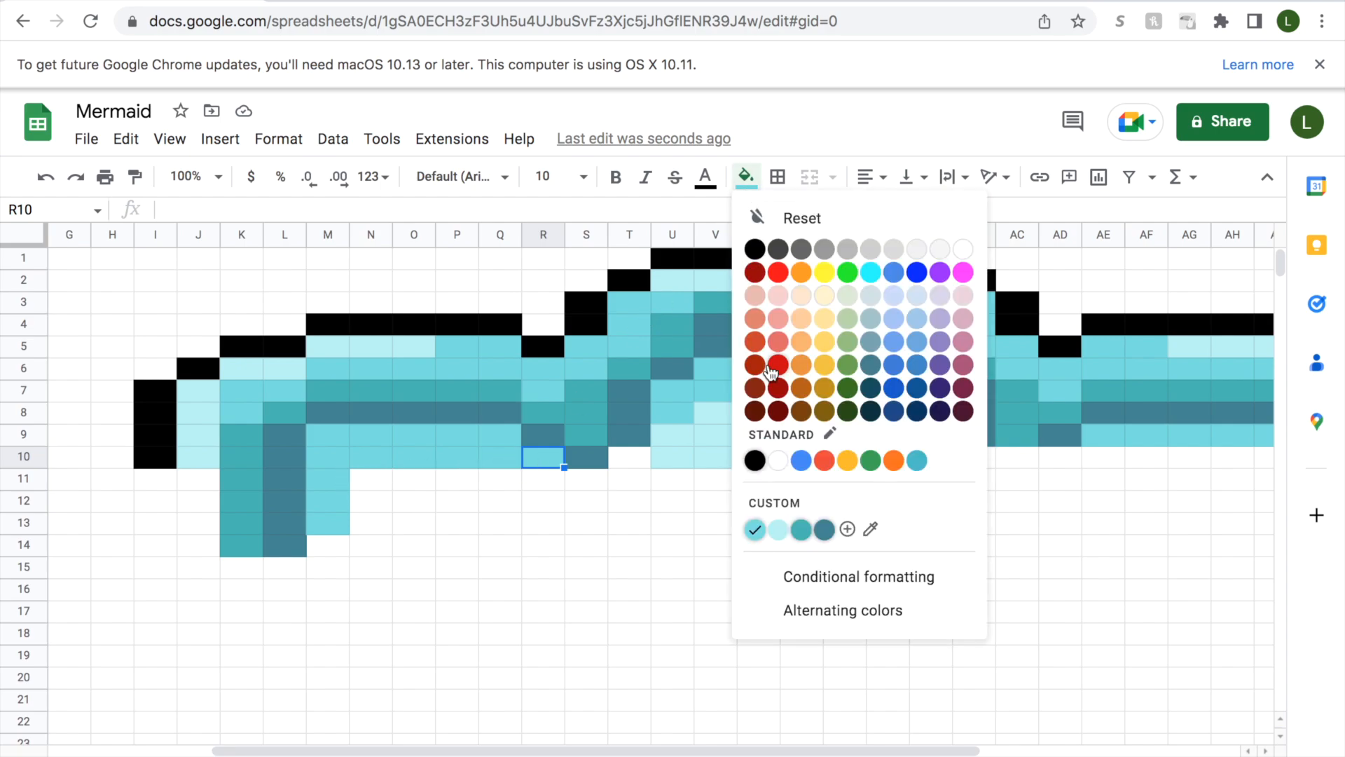
left_click(779, 530)
Fill cell T10 with dark slate blue beside the existing slate-blue cell S10.
left_click(584, 458)
left_click(747, 178)
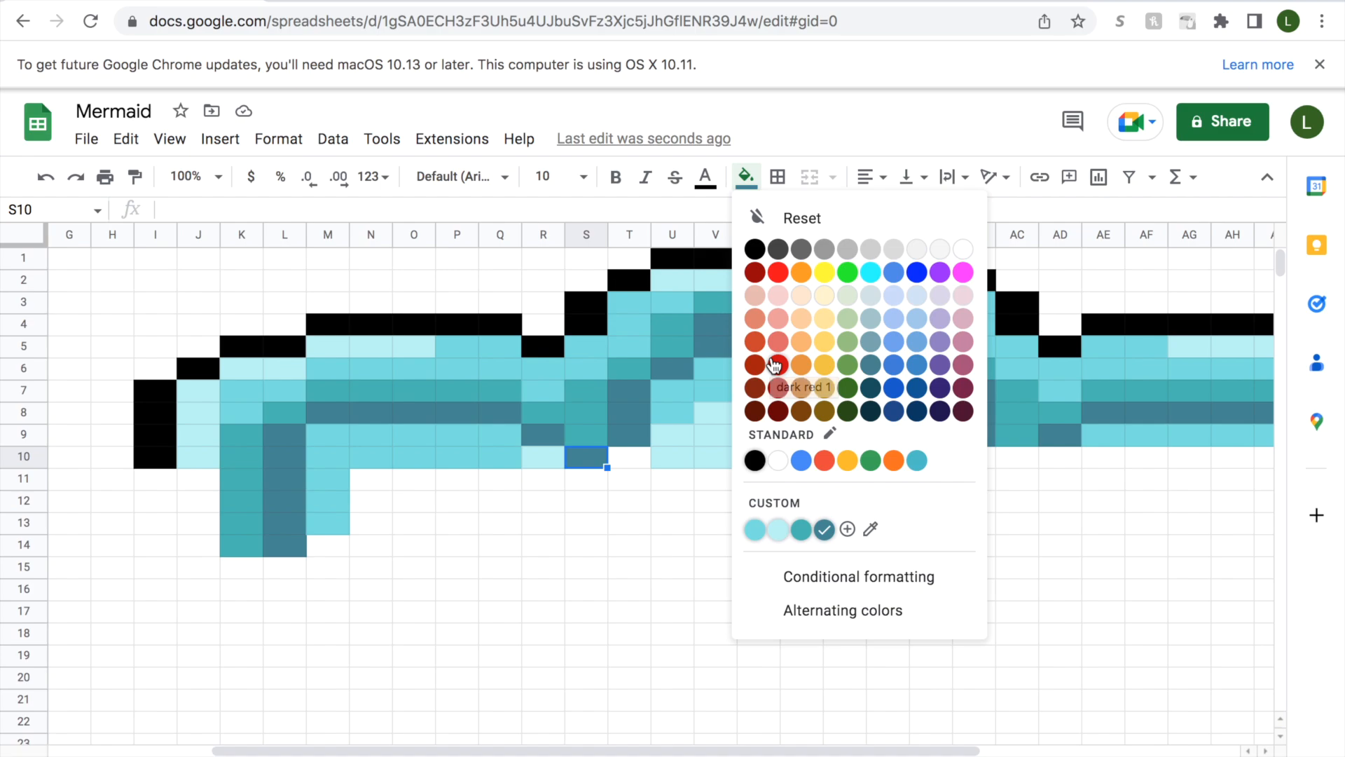
left_click(629, 458)
left_click(746, 177)
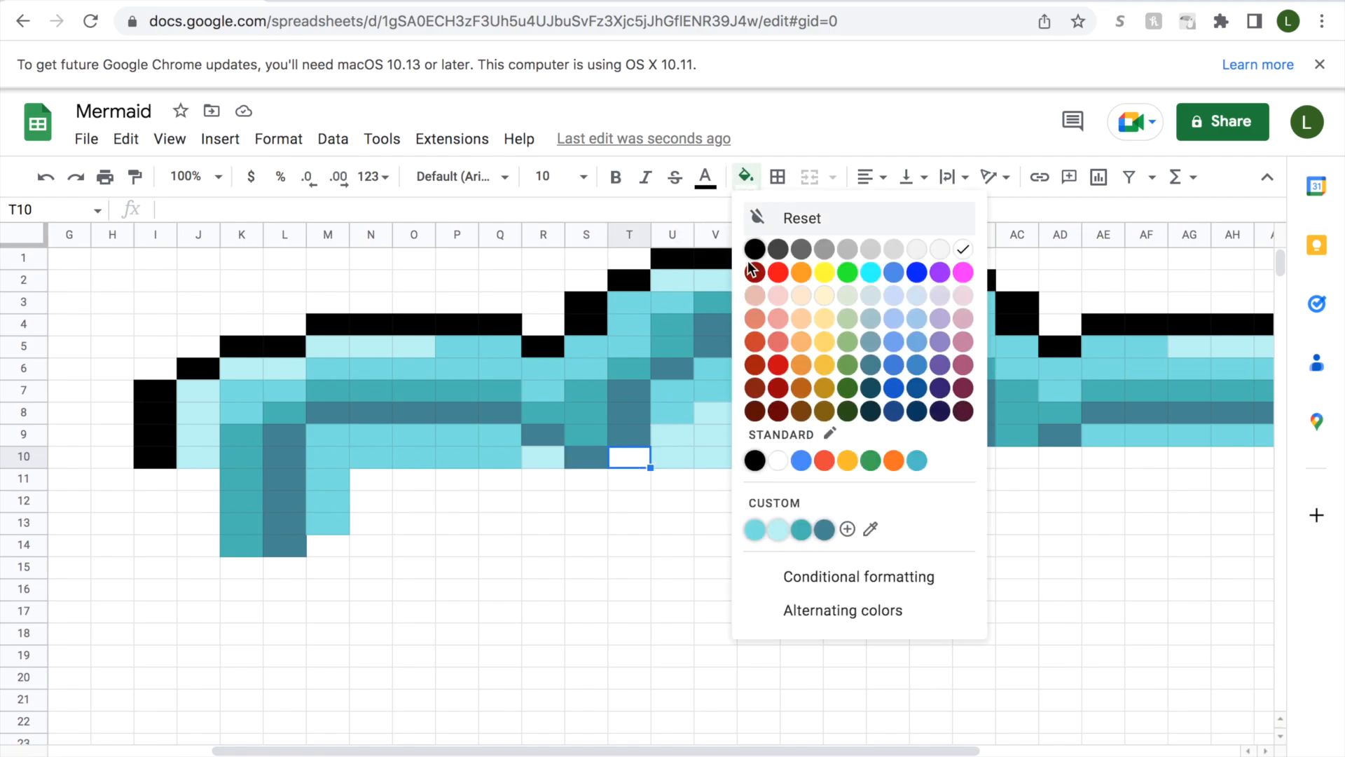
left_click(824, 532)
Recolour cell R10 with medium aqua and cell Q10 with pale aqua.
left_click(600, 459)
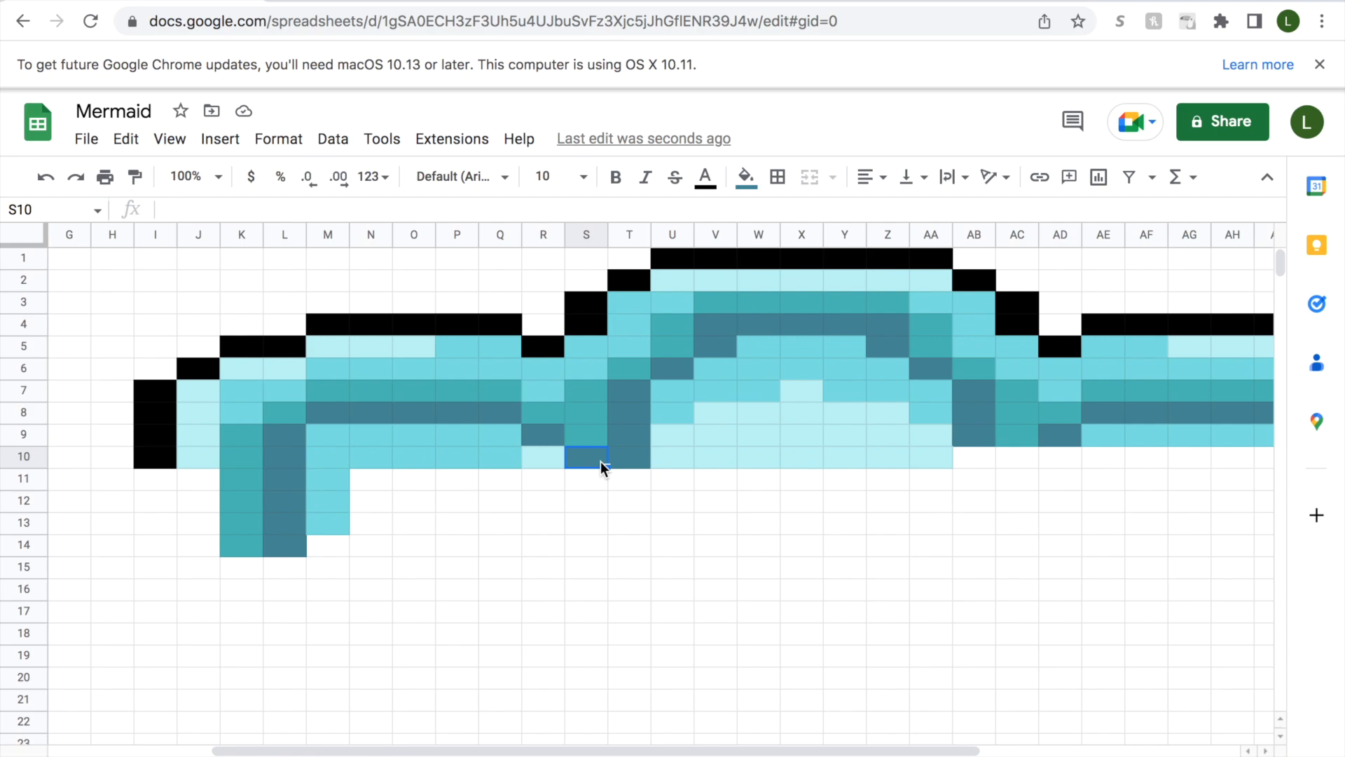
left_click(546, 462)
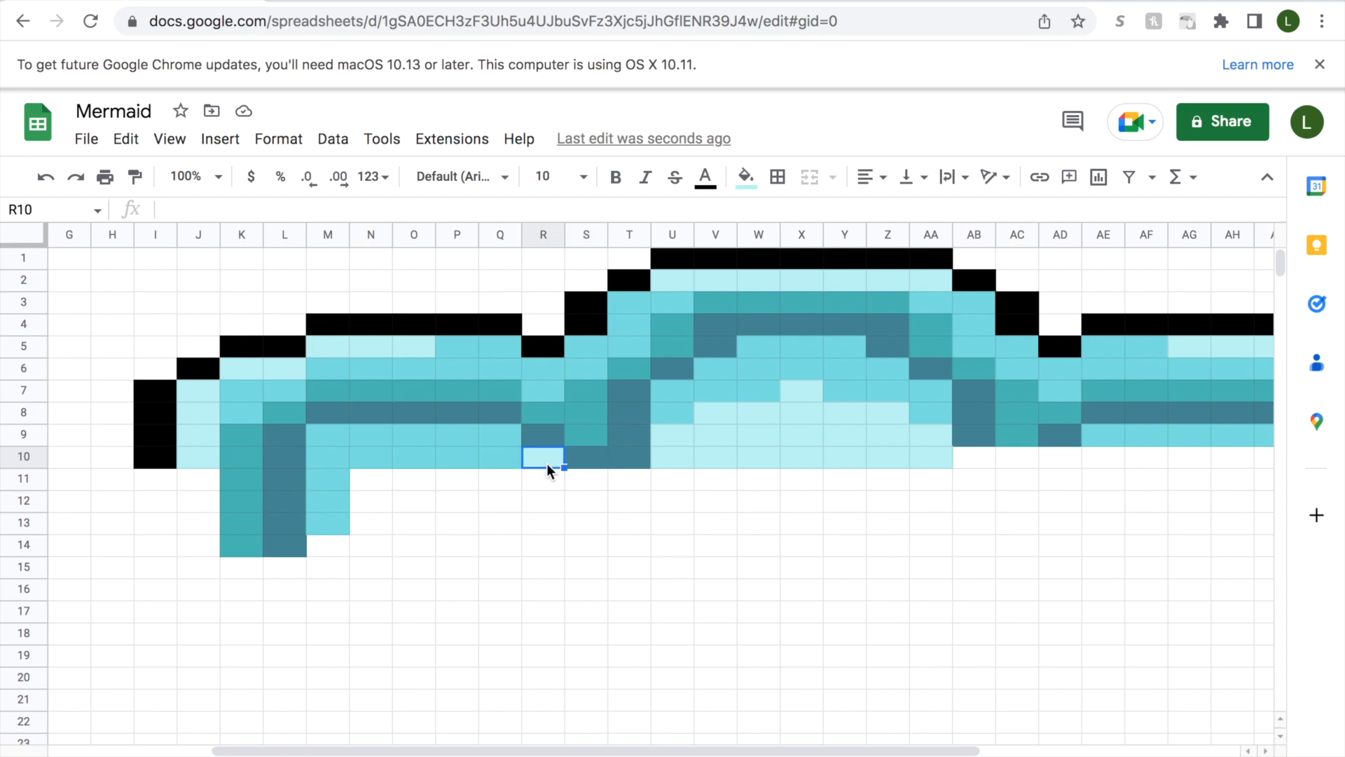
left_click(746, 177)
left_click(754, 534)
left_click(498, 461)
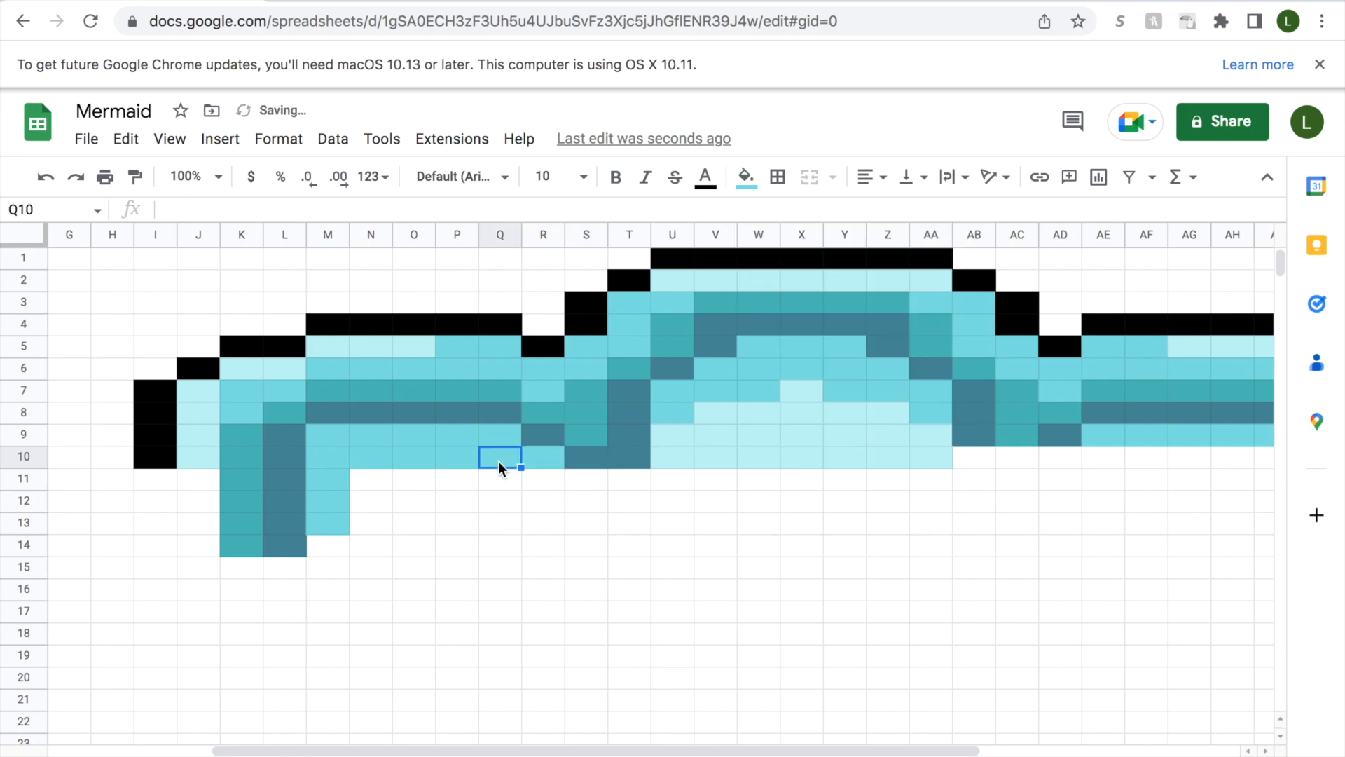
left_click(745, 177)
left_click(776, 530)
Fill cell AB10 with dark slate blue and cell AC10 with teal.
left_click(975, 459)
left_click(745, 177)
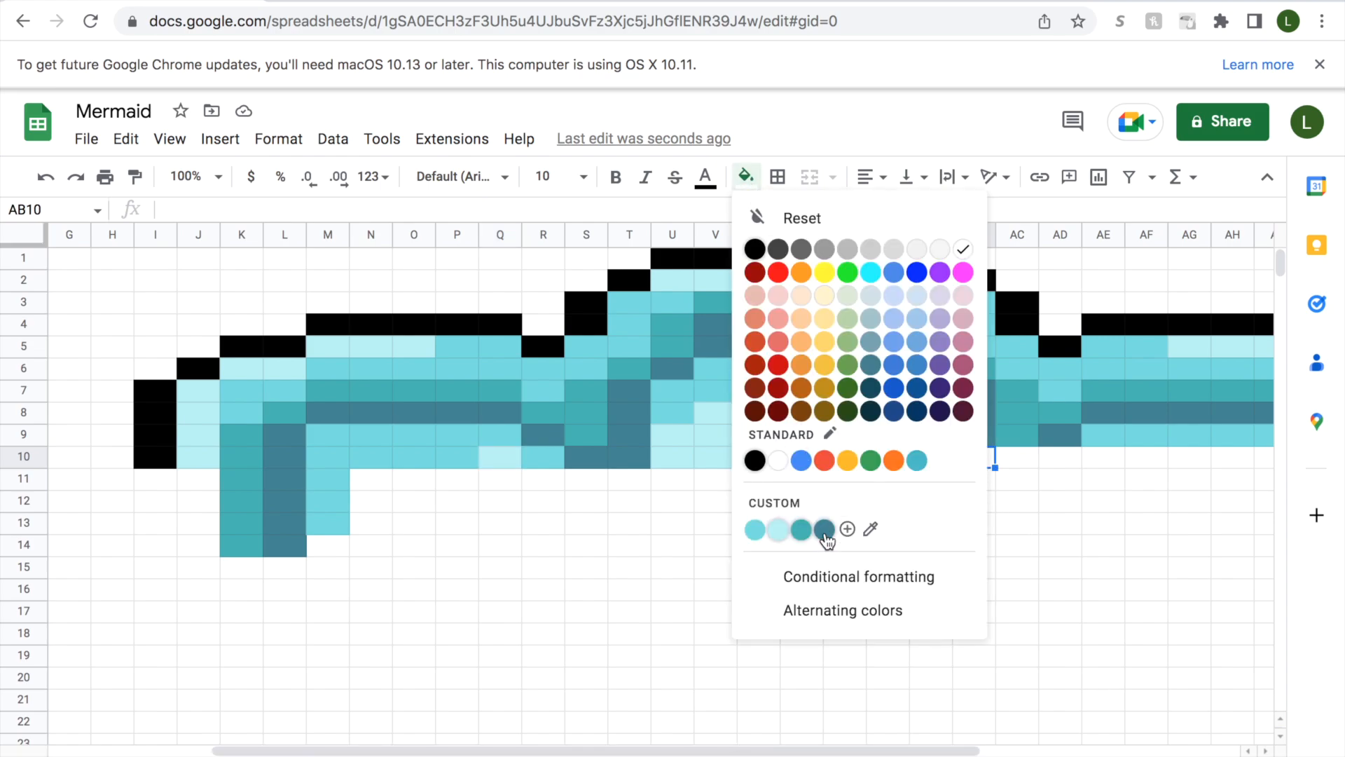
left_click(824, 530)
left_click(1017, 453)
left_click(745, 176)
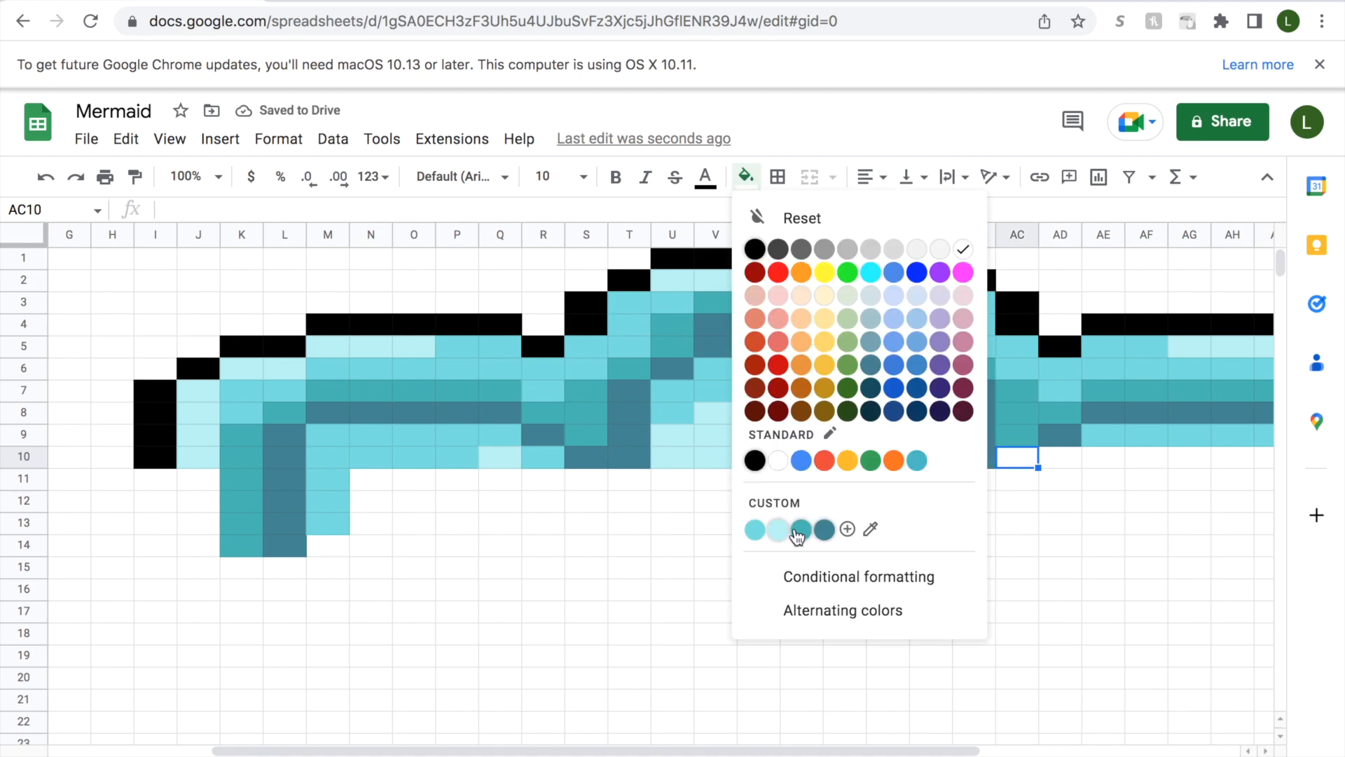
left_click(801, 531)
Fill cell AD10 with dark slate blue and cell AE10 with medium aqua.
left_click(1063, 456)
left_click(745, 176)
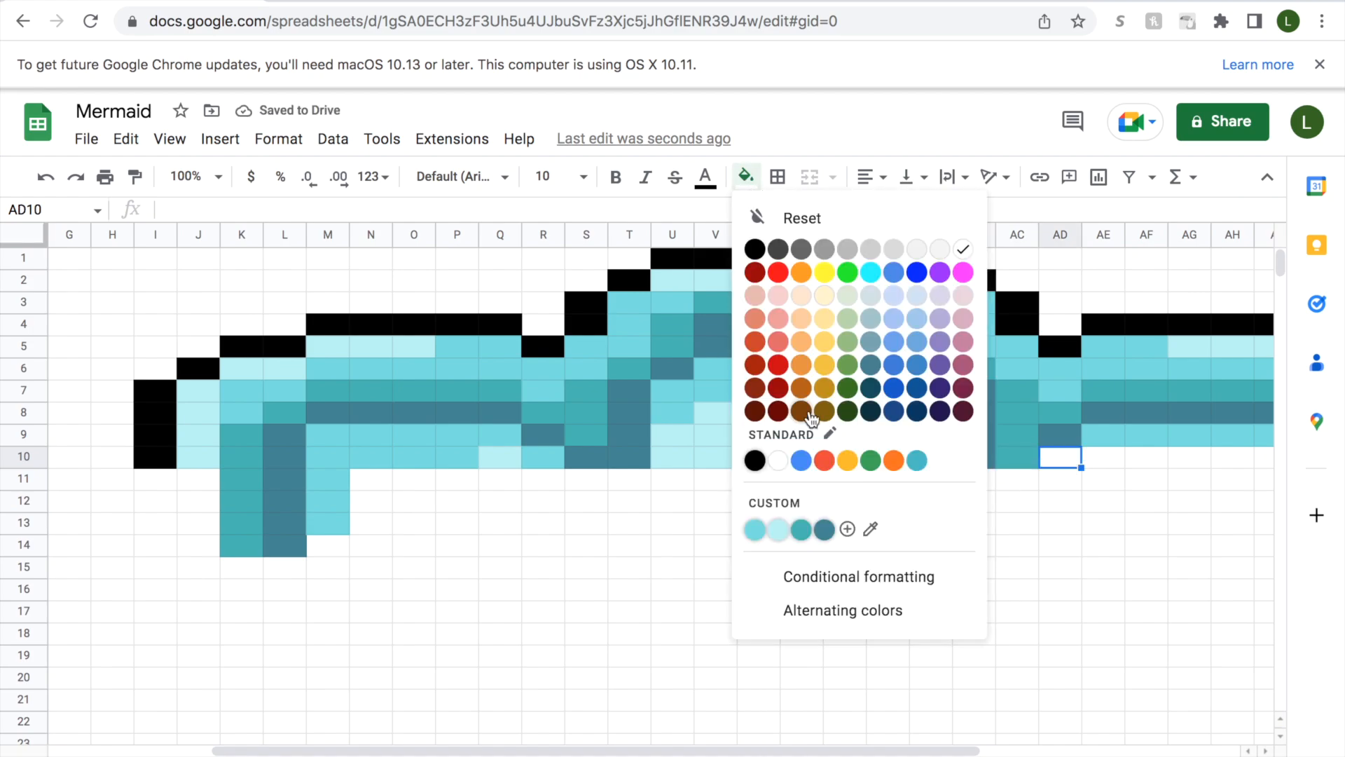
left_click(818, 529)
left_click(1095, 458)
left_click(745, 177)
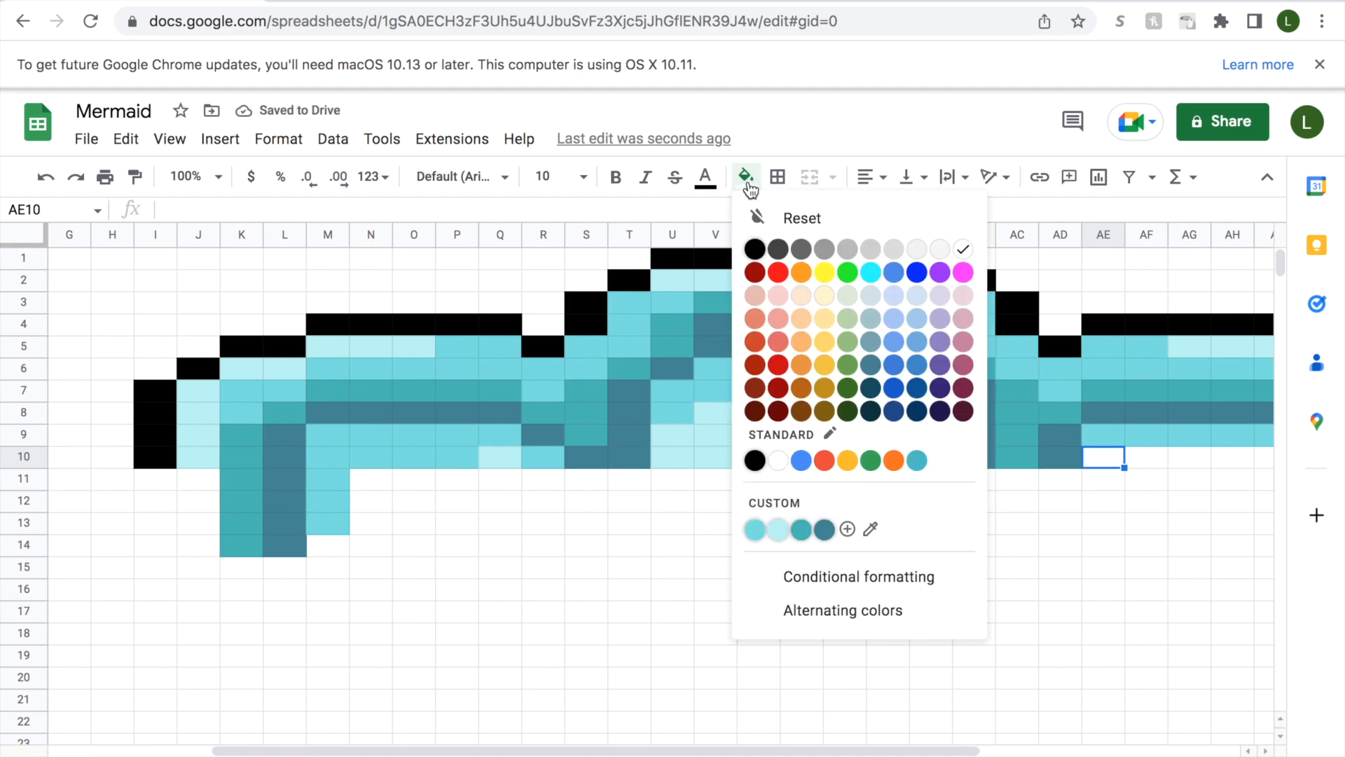
left_click(758, 528)
Fill cell AF10 with pale aqua and cells AG10:AI10 with medium aqua.
key("Right")
left_click(746, 177)
left_click(779, 530)
left_click_drag(913, 751, 1111, 741)
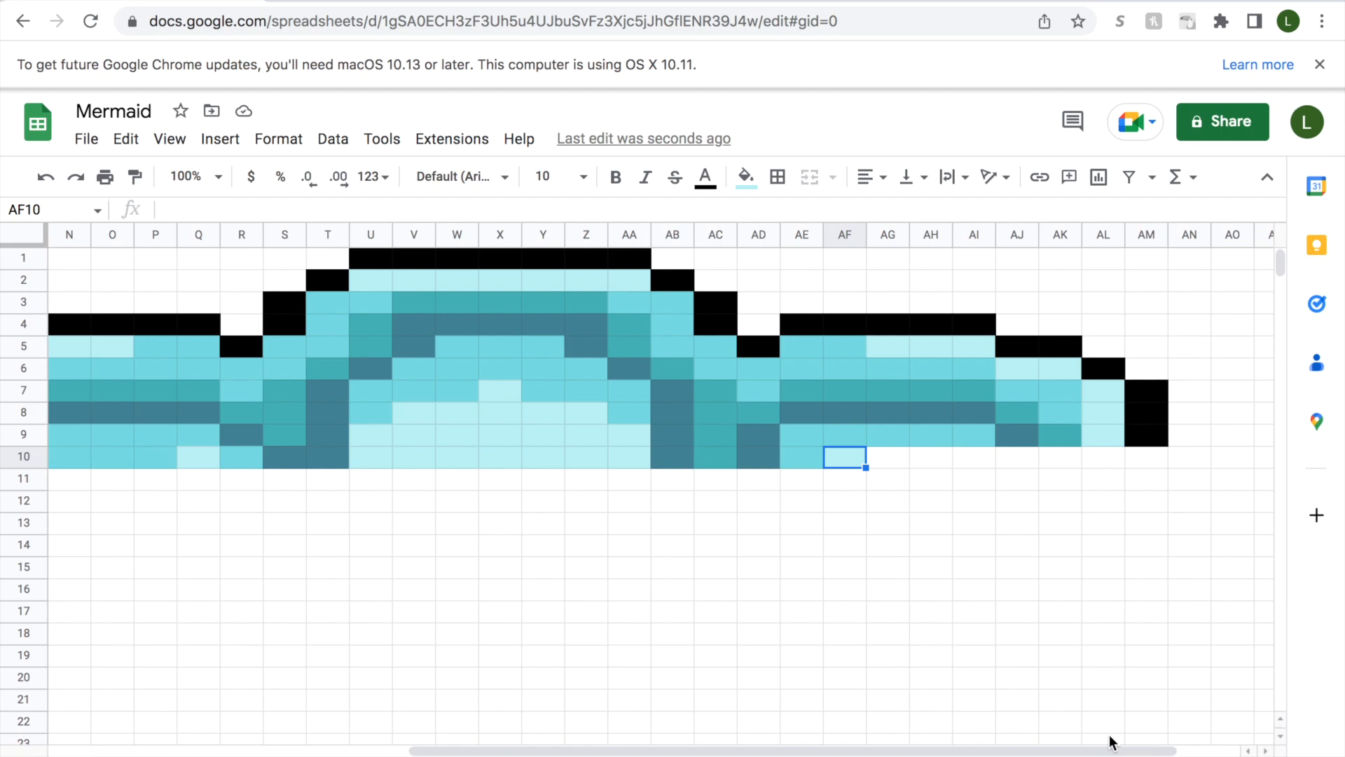
left_click_drag(889, 458, 964, 463)
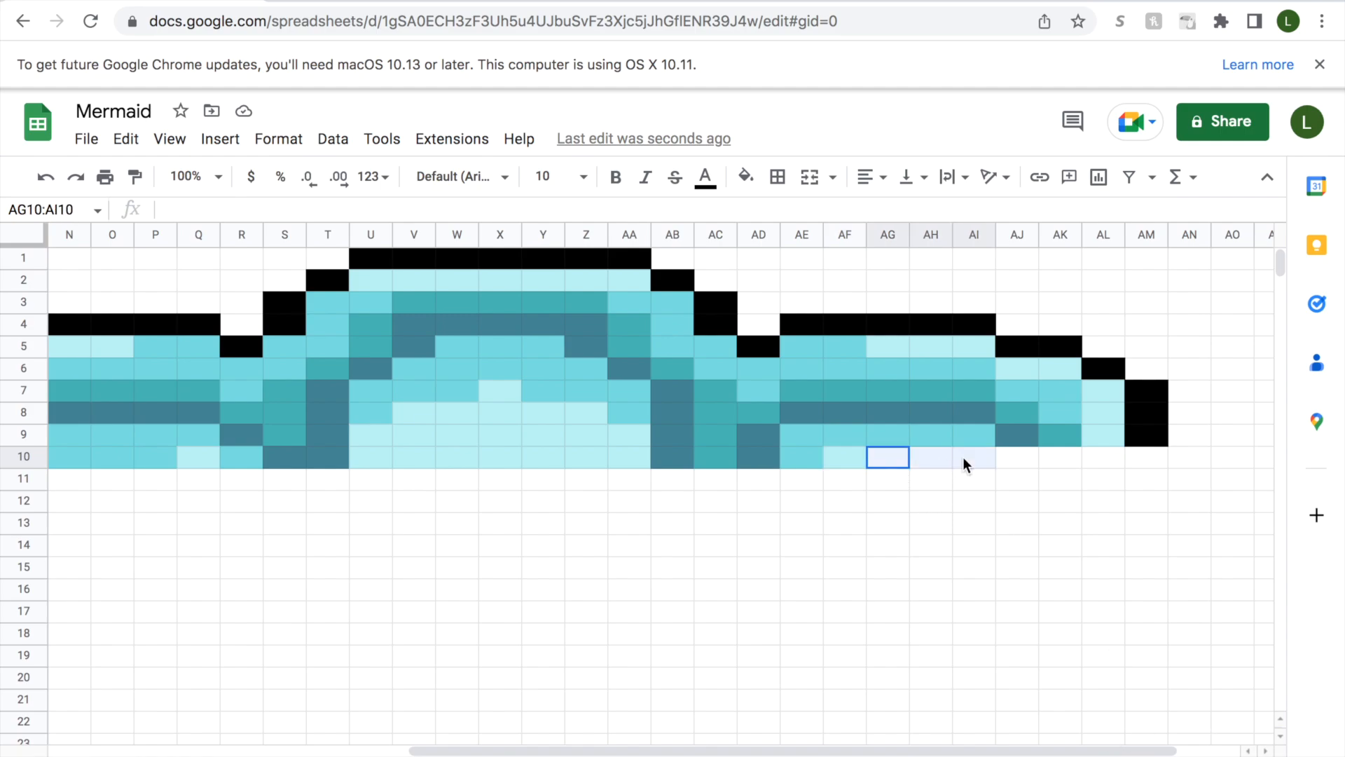
left_click(746, 177)
left_click(754, 527)
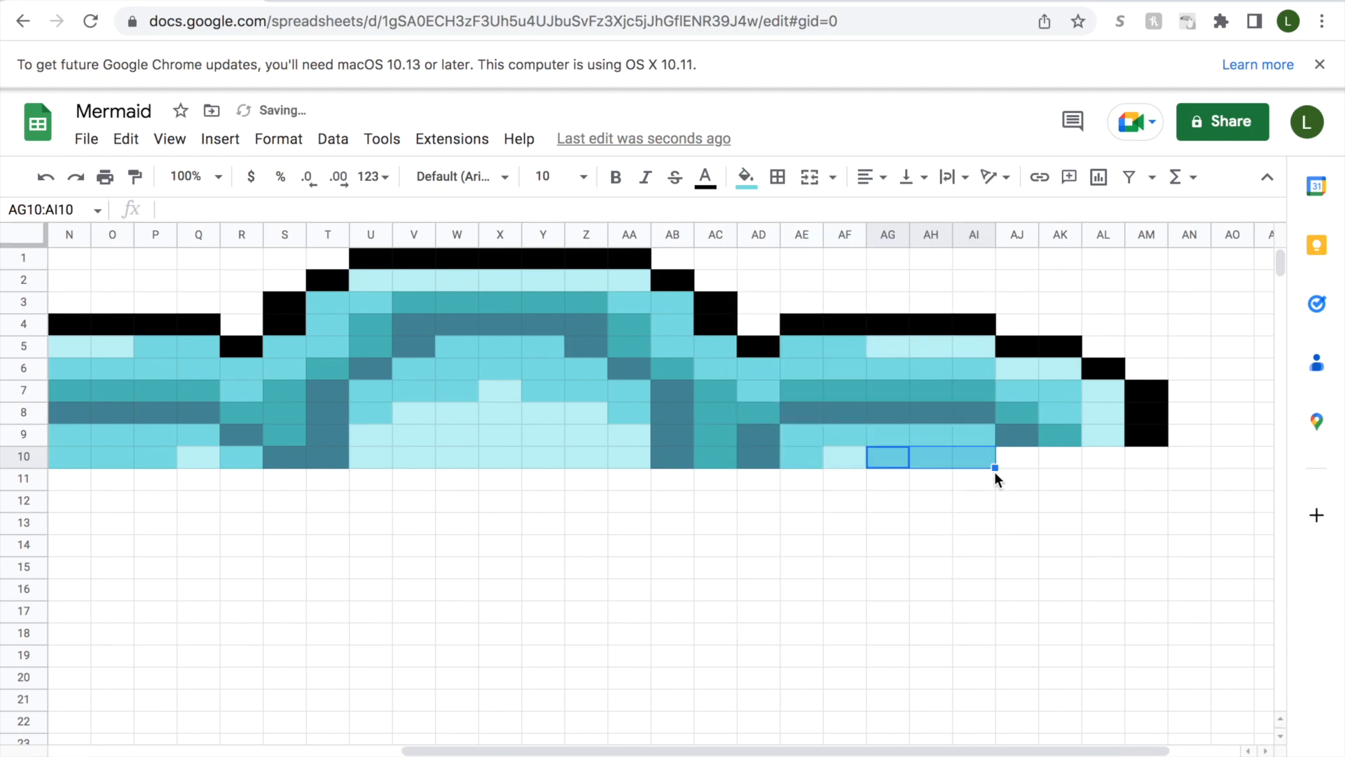
Fill cell AJ10 with dark slate blue and cell AK10 with teal.
left_click(1032, 464)
left_click(746, 177)
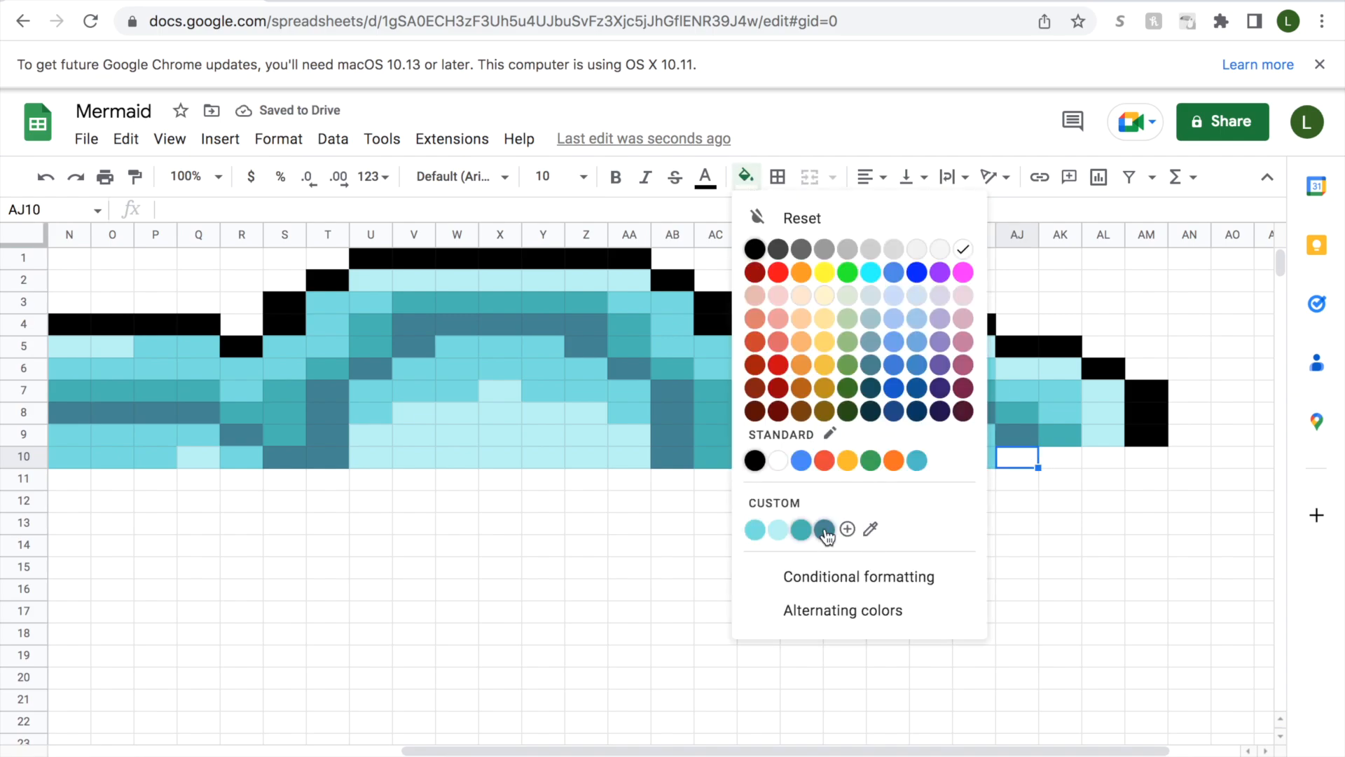
left_click(826, 528)
left_click(1060, 464)
left_click(745, 176)
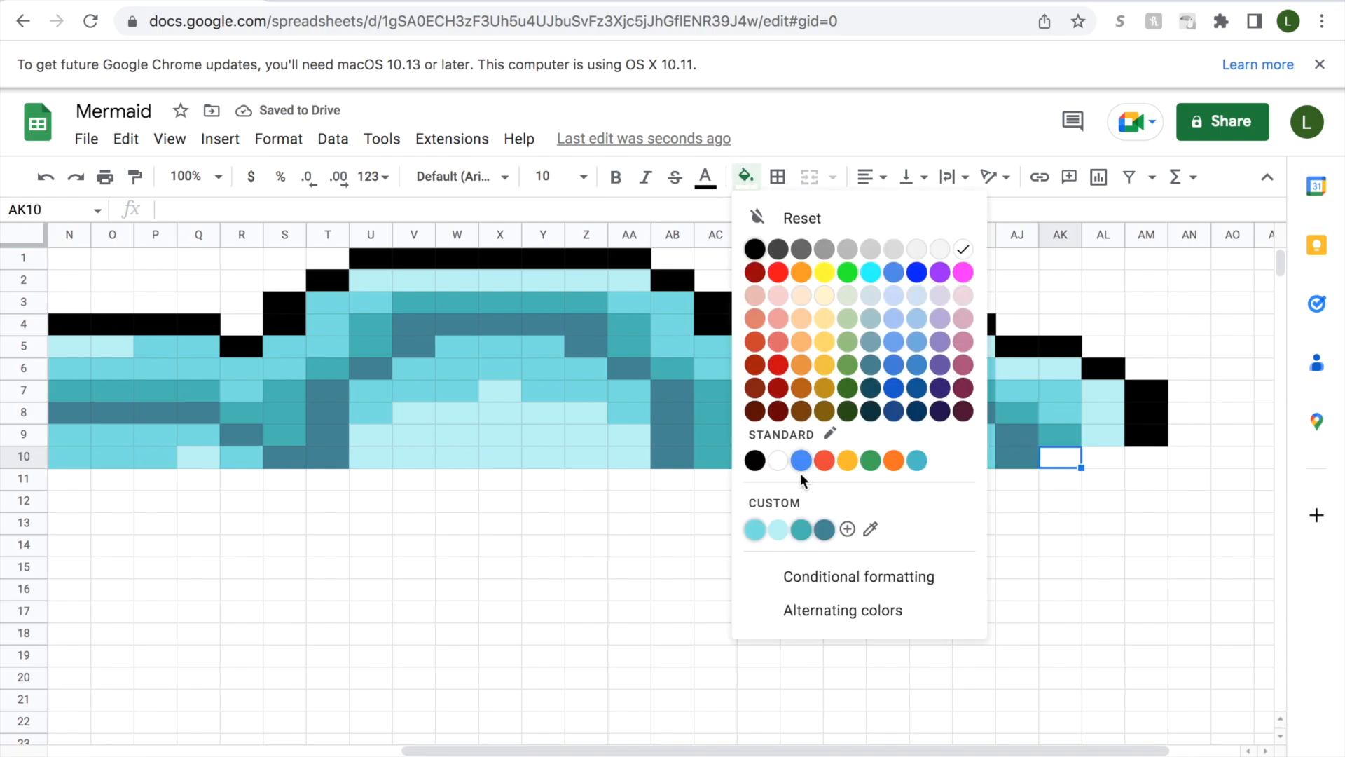
left_click(802, 528)
Fill cell AL10 with medium aqua and finish row 10 with a black cell at AM10.
left_click(1109, 459)
left_click(745, 177)
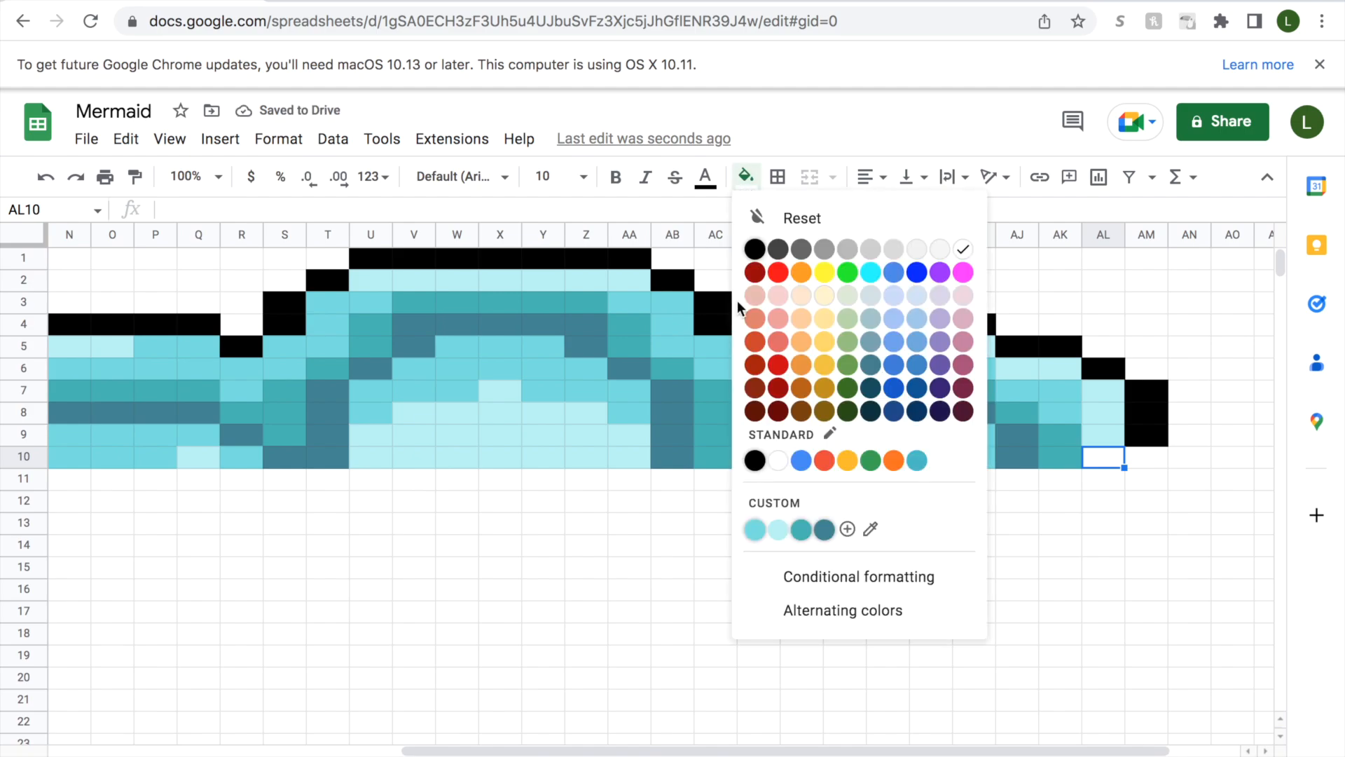
left_click(755, 531)
left_click(1144, 456)
left_click(746, 177)
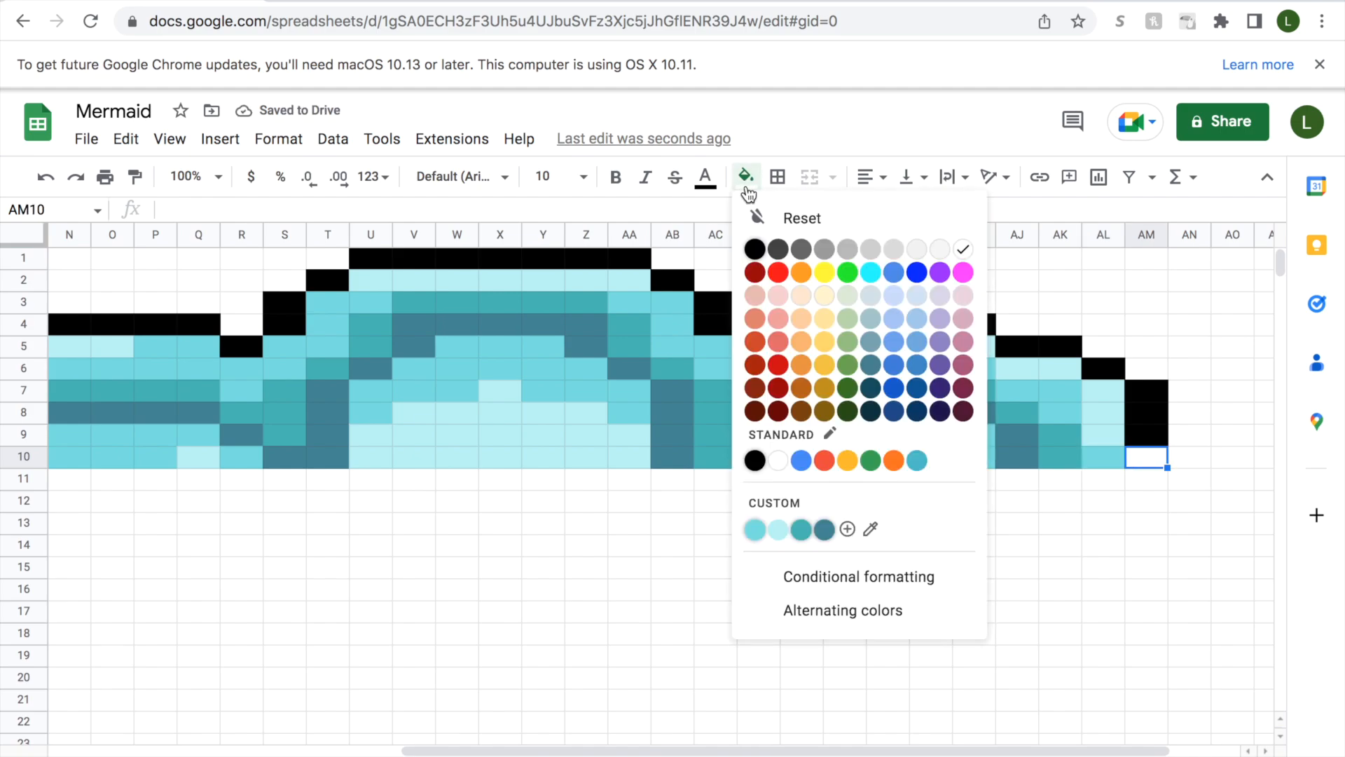
left_click(755, 459)
Fill cell I11, directly below the black outline cell I10, with medium aqua.
left_click_drag(746, 749, 481, 736)
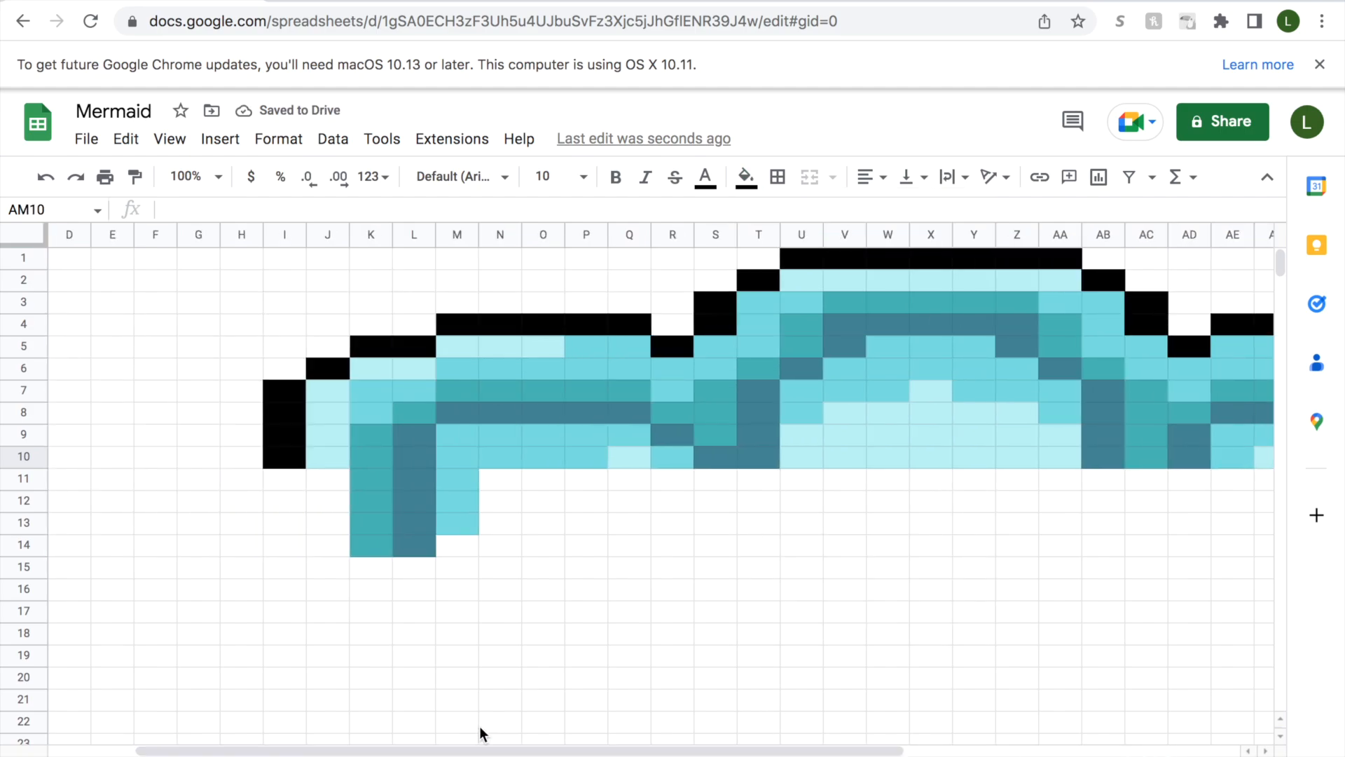
left_click(326, 482)
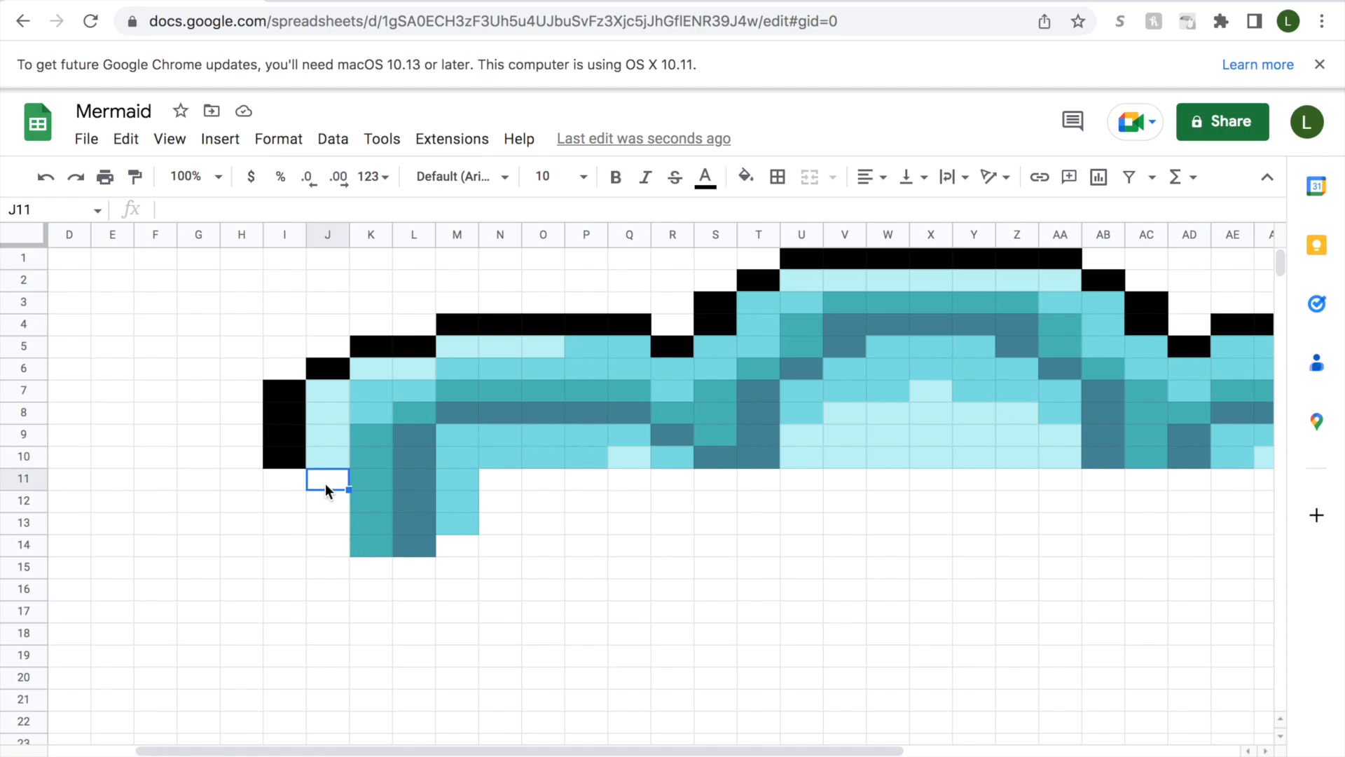
left_click(280, 481)
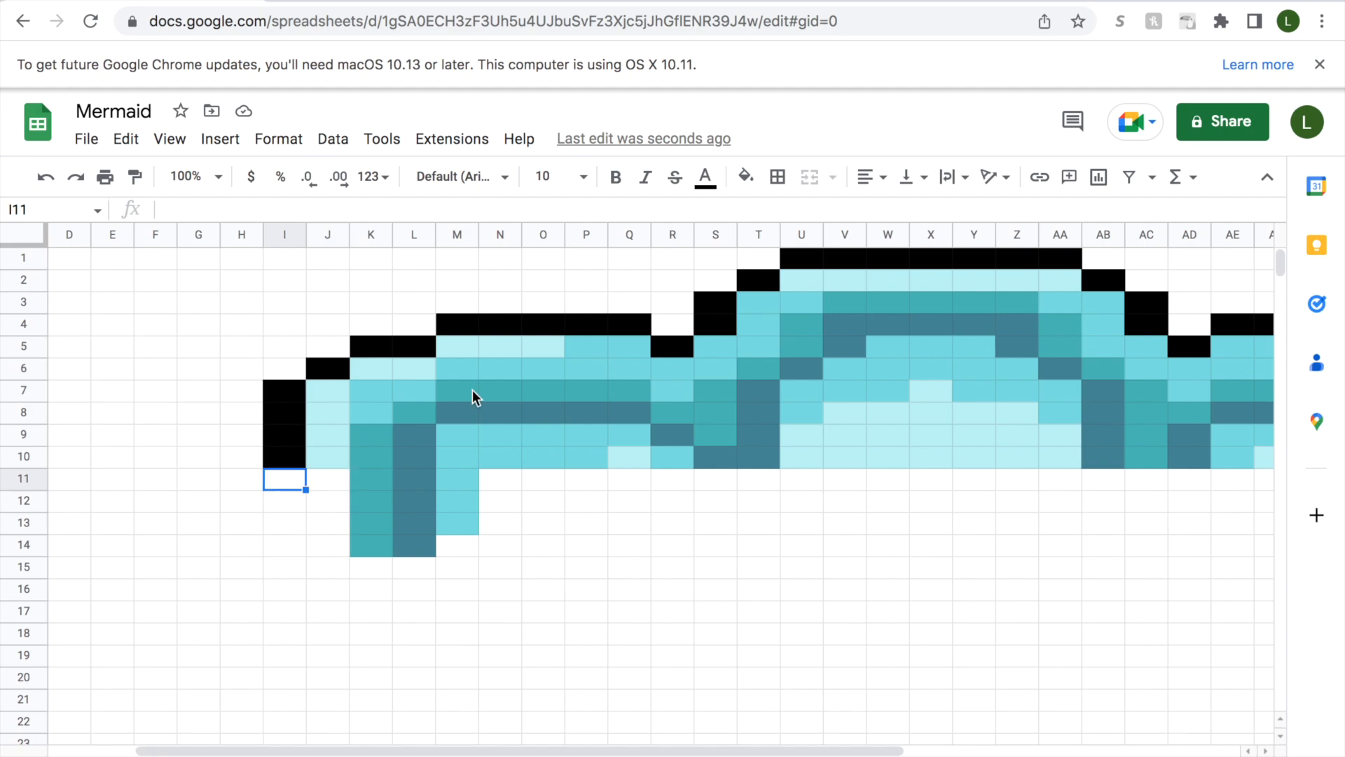
left_click(745, 176)
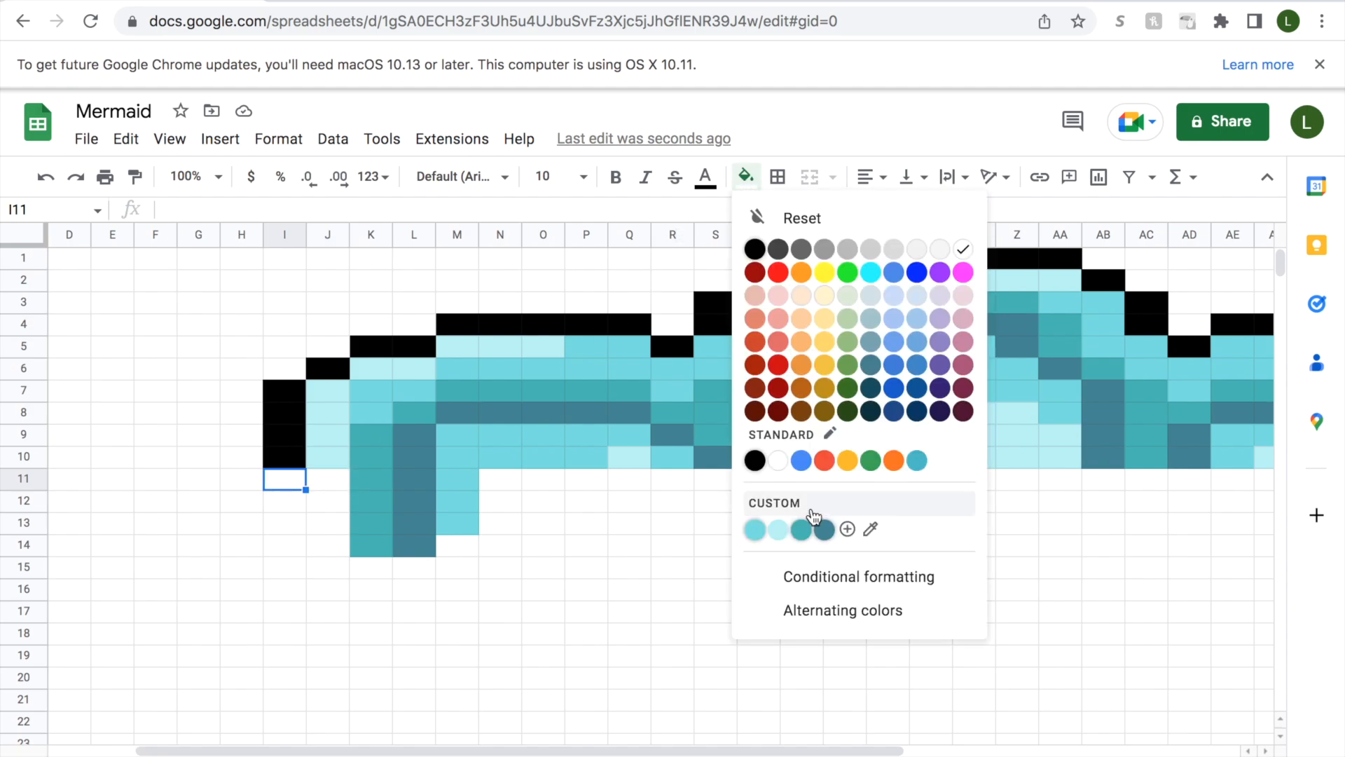
left_click(754, 529)
Fill cells E11:H11 with black to extend the outline along row 11.
left_click(250, 486)
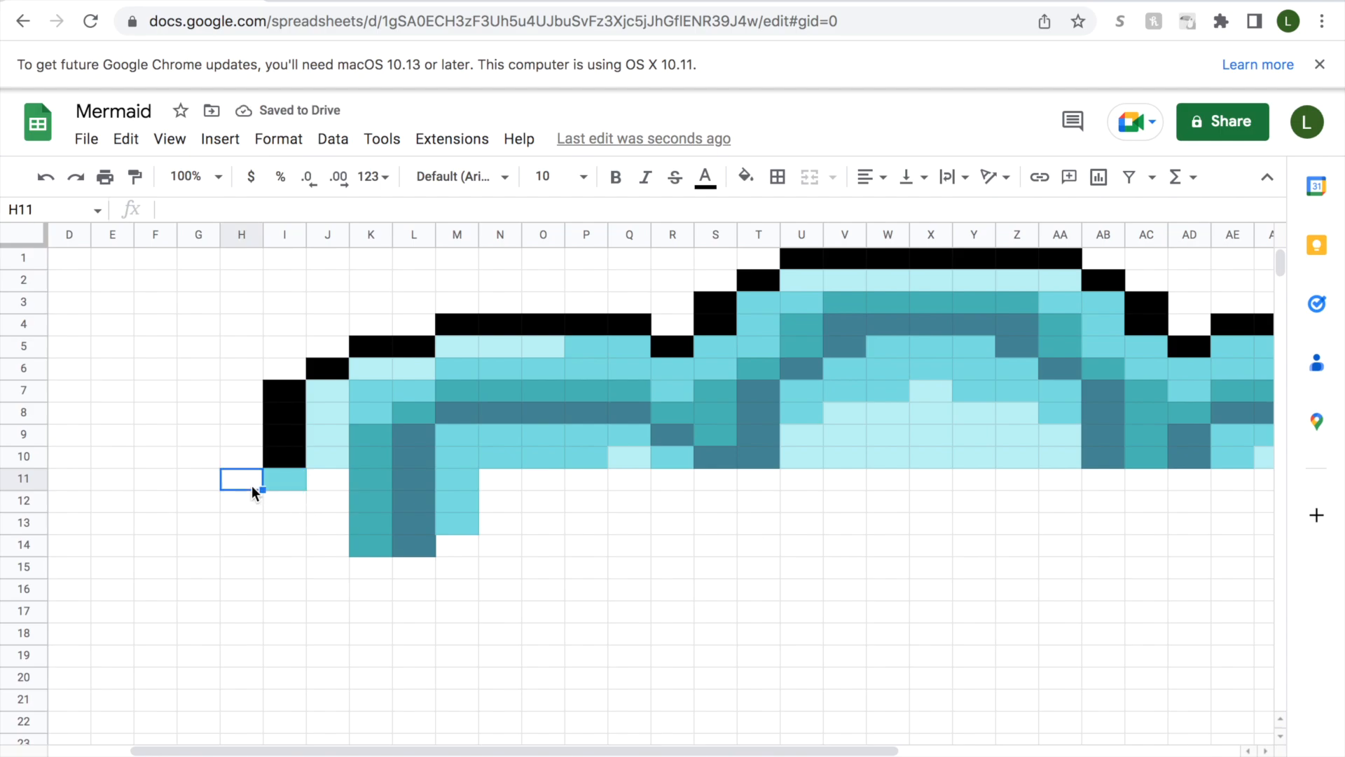
left_click_drag(251, 485, 124, 477)
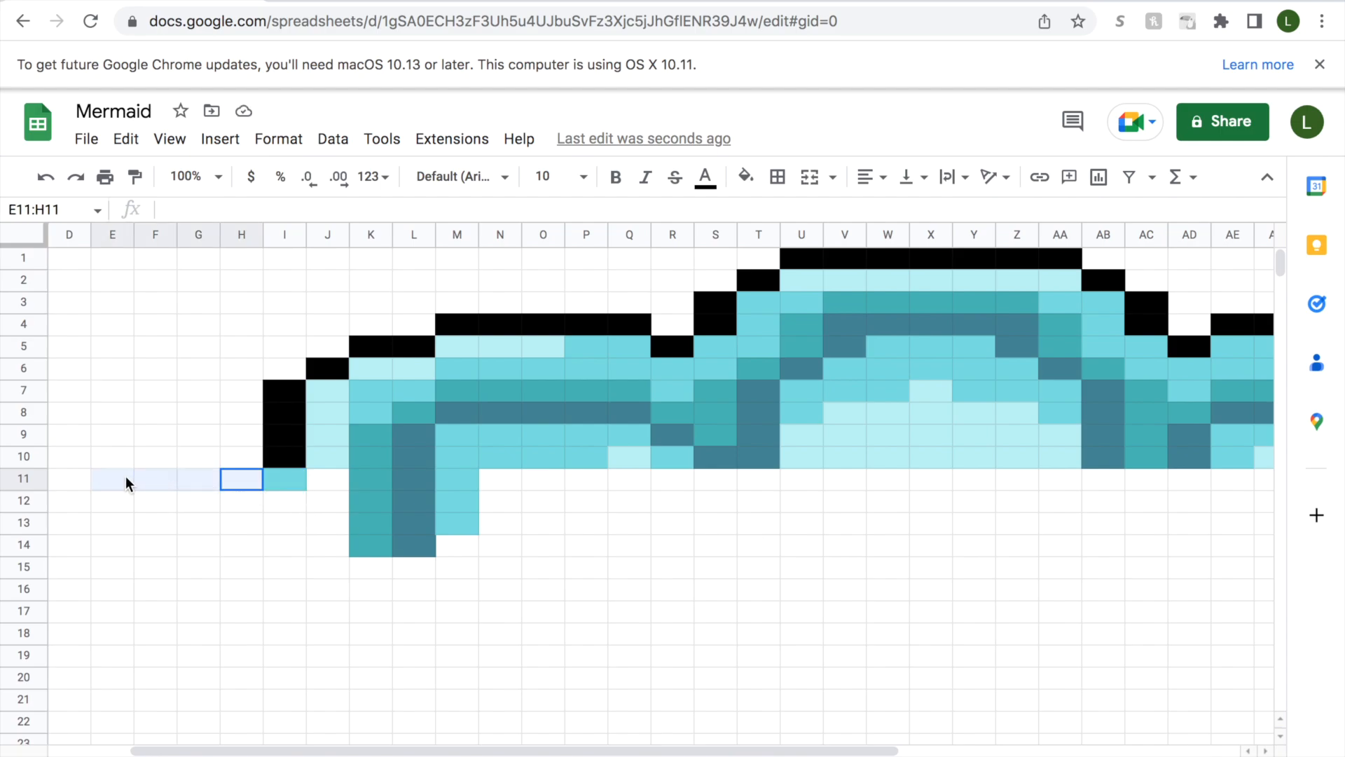
left_click(746, 177)
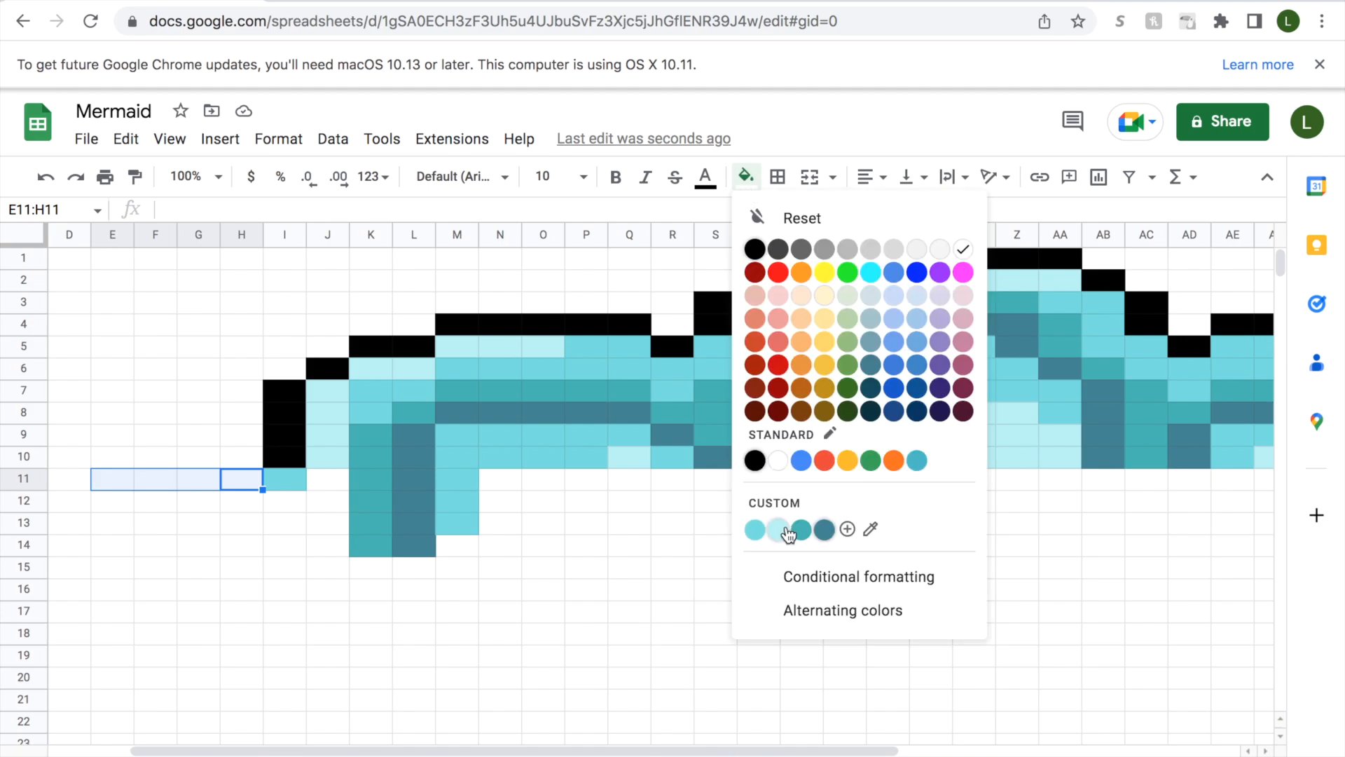
left_click(754, 460)
Starting from cell AP12, insert one column to its left, and two columns to the right one after another.
left_click_drag(750, 749, 1091, 748)
left_click(1157, 502)
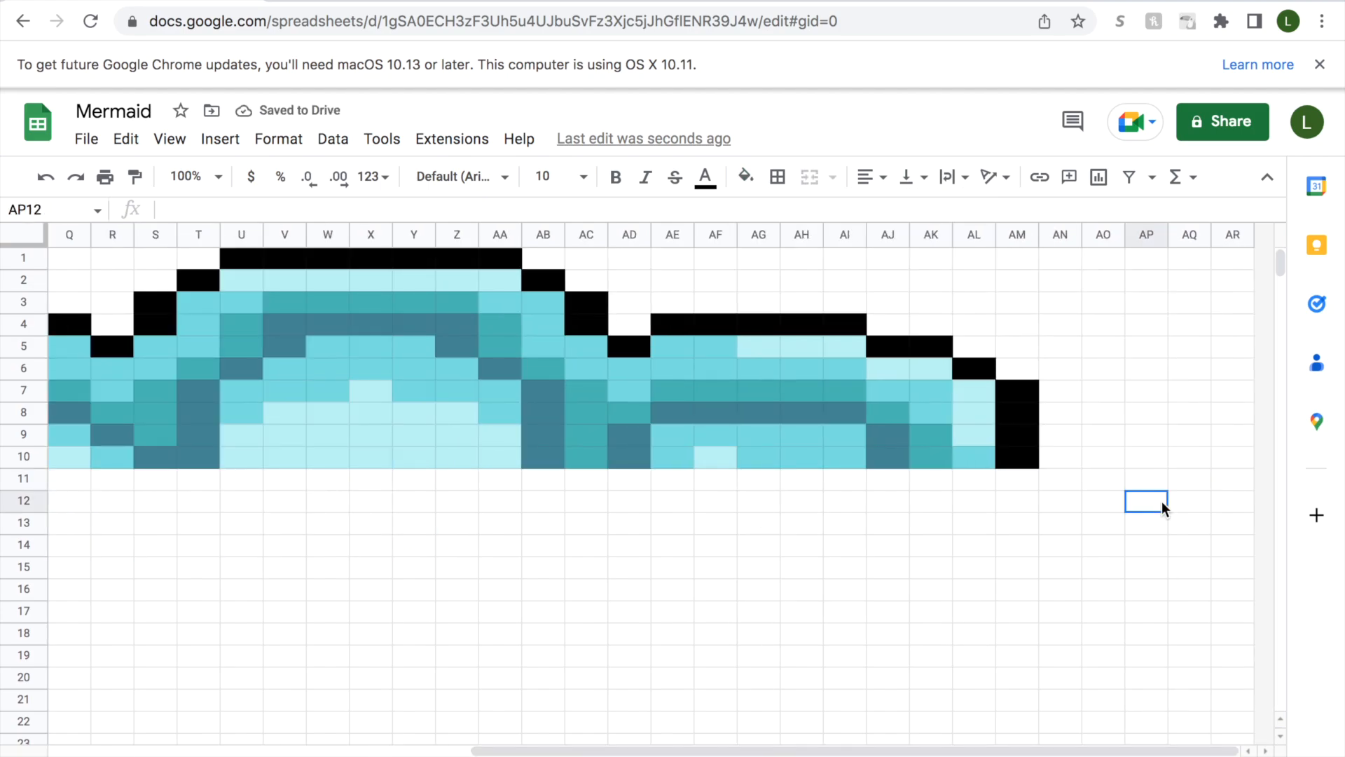
mouse_move(430, 251)
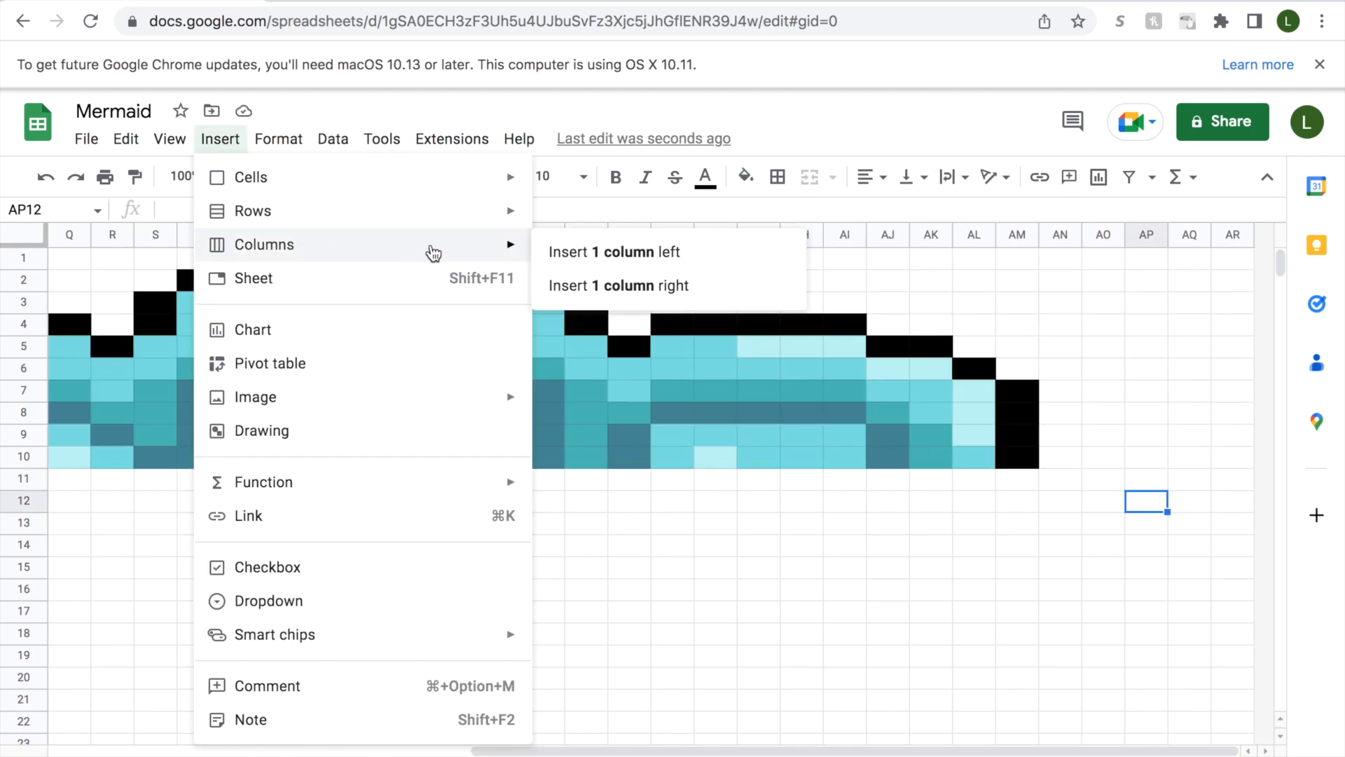
left_click(545, 257)
left_click(220, 139)
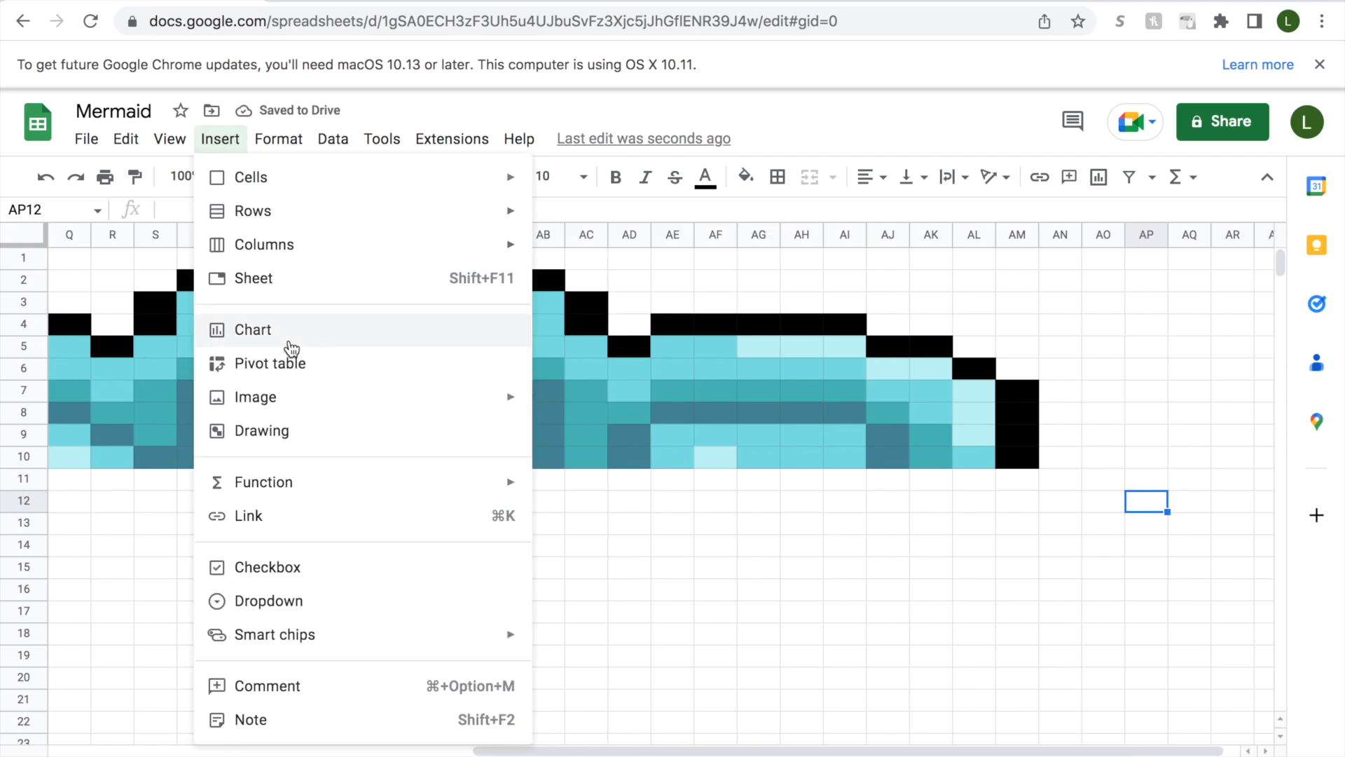
mouse_move(309, 253)
left_click(564, 286)
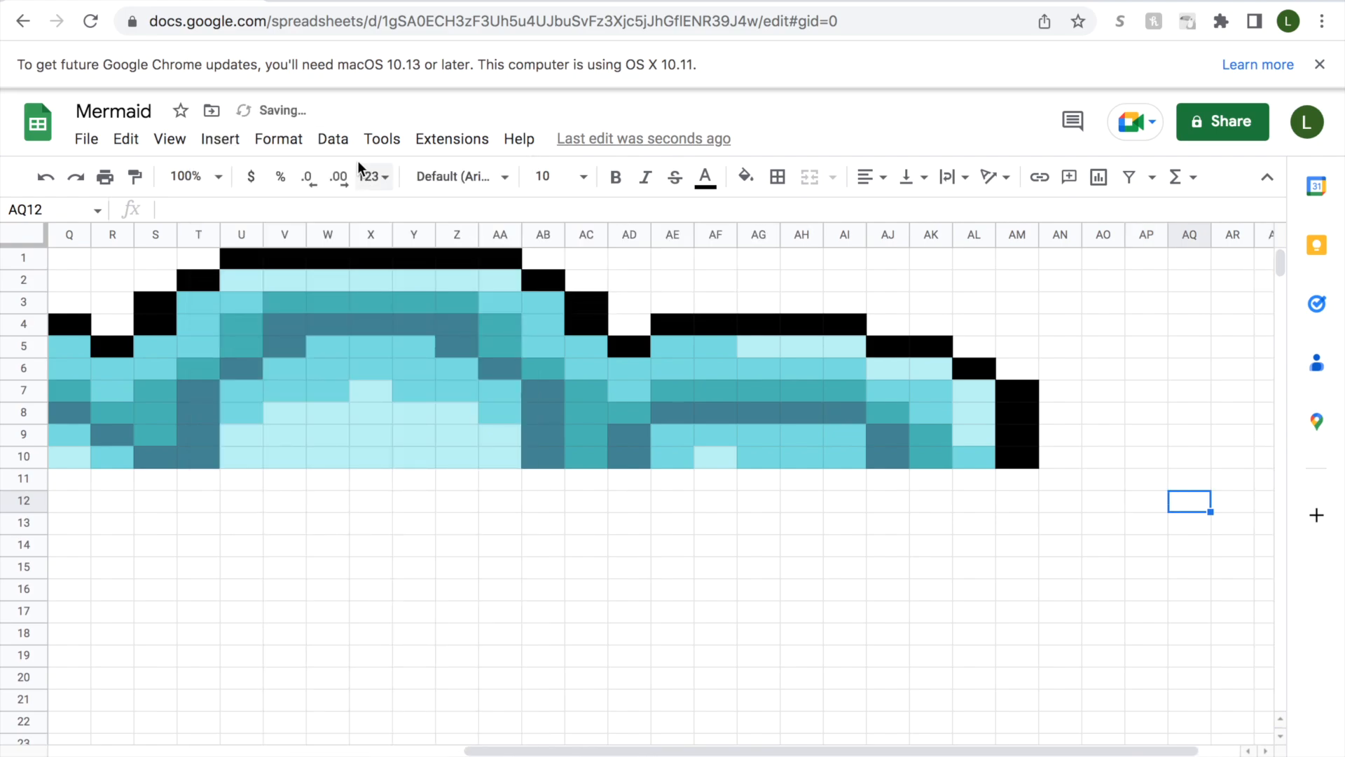
left_click(234, 143)
mouse_move(490, 244)
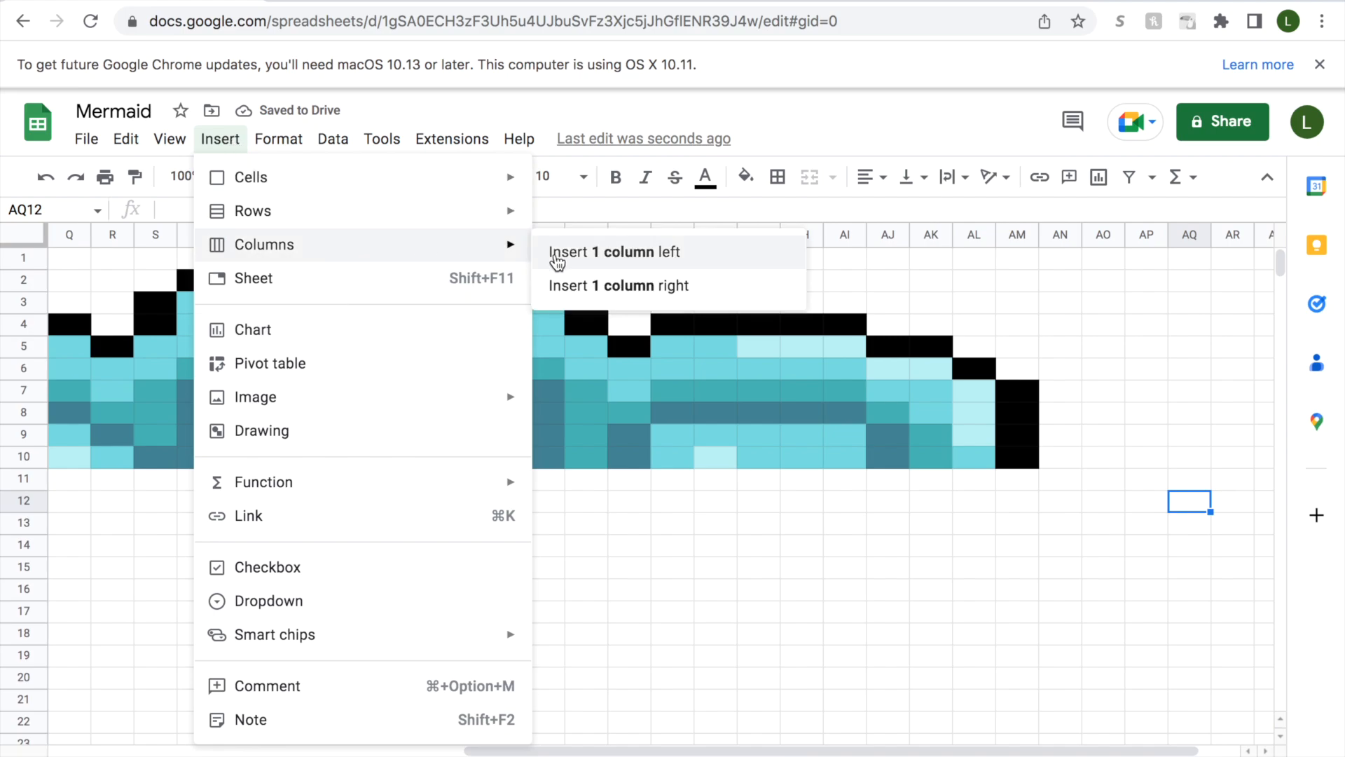
left_click(570, 285)
Fill cells J11 and N11 with medium aqua.
left_click_drag(666, 751, 394, 725)
left_click(234, 481)
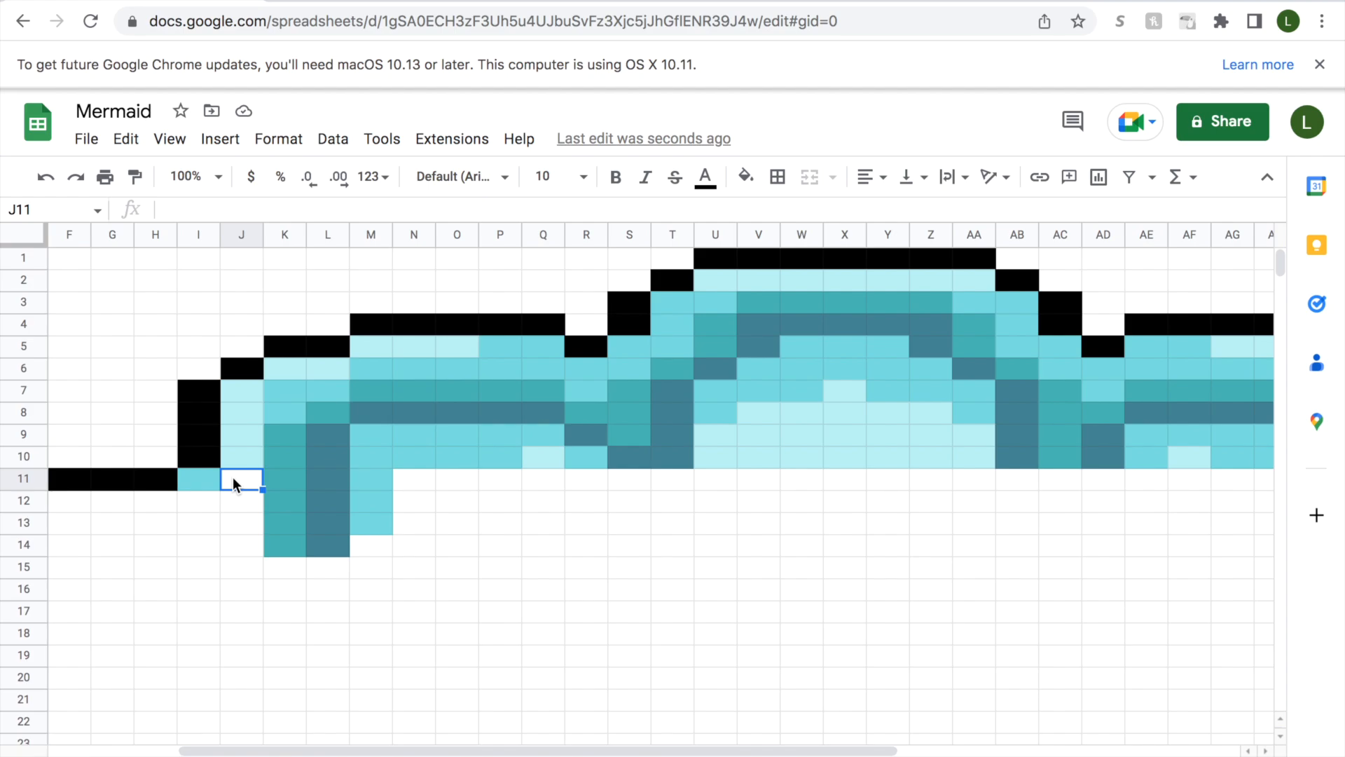
left_click(745, 175)
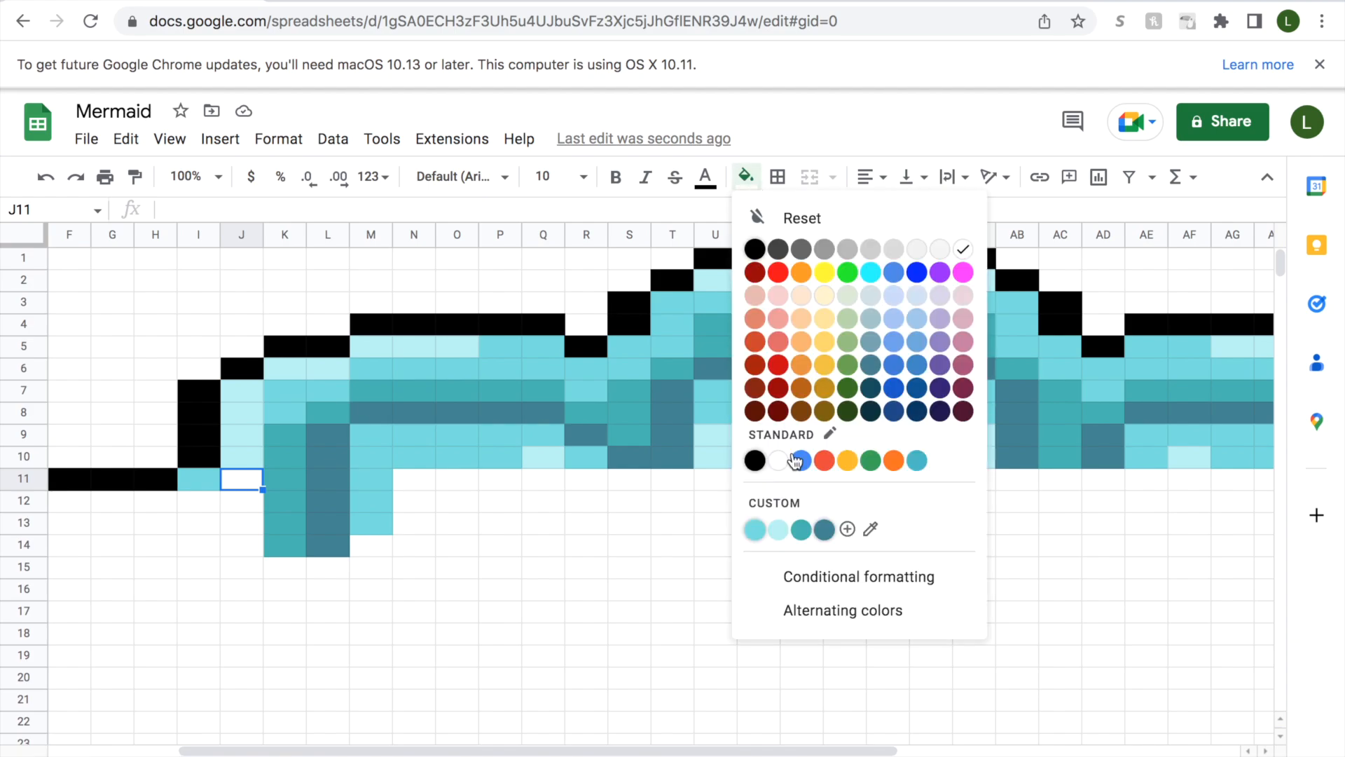
left_click(755, 532)
left_click(405, 491)
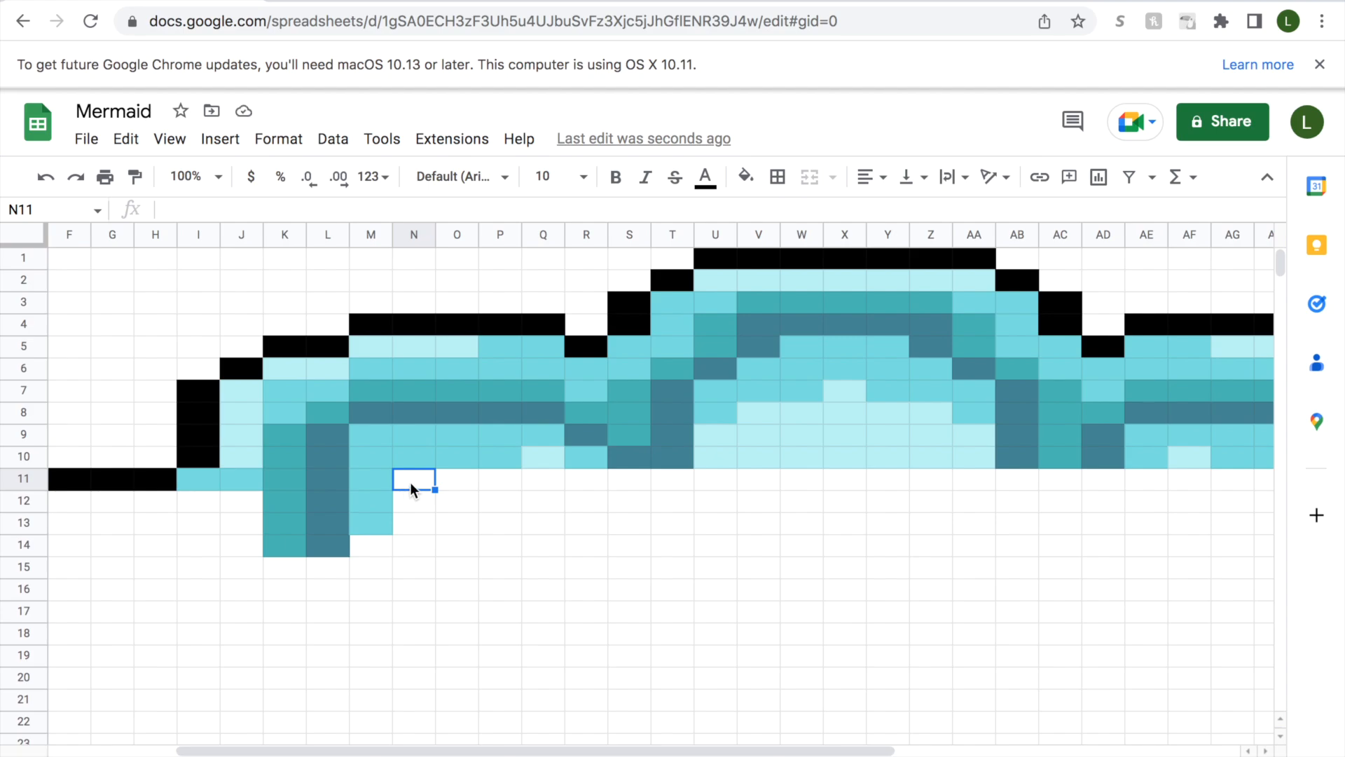
left_click(746, 177)
left_click(756, 531)
Fill cells O11:Q11 with pale aqua and select cell R11.
left_click_drag(457, 478, 536, 478)
left_click(746, 176)
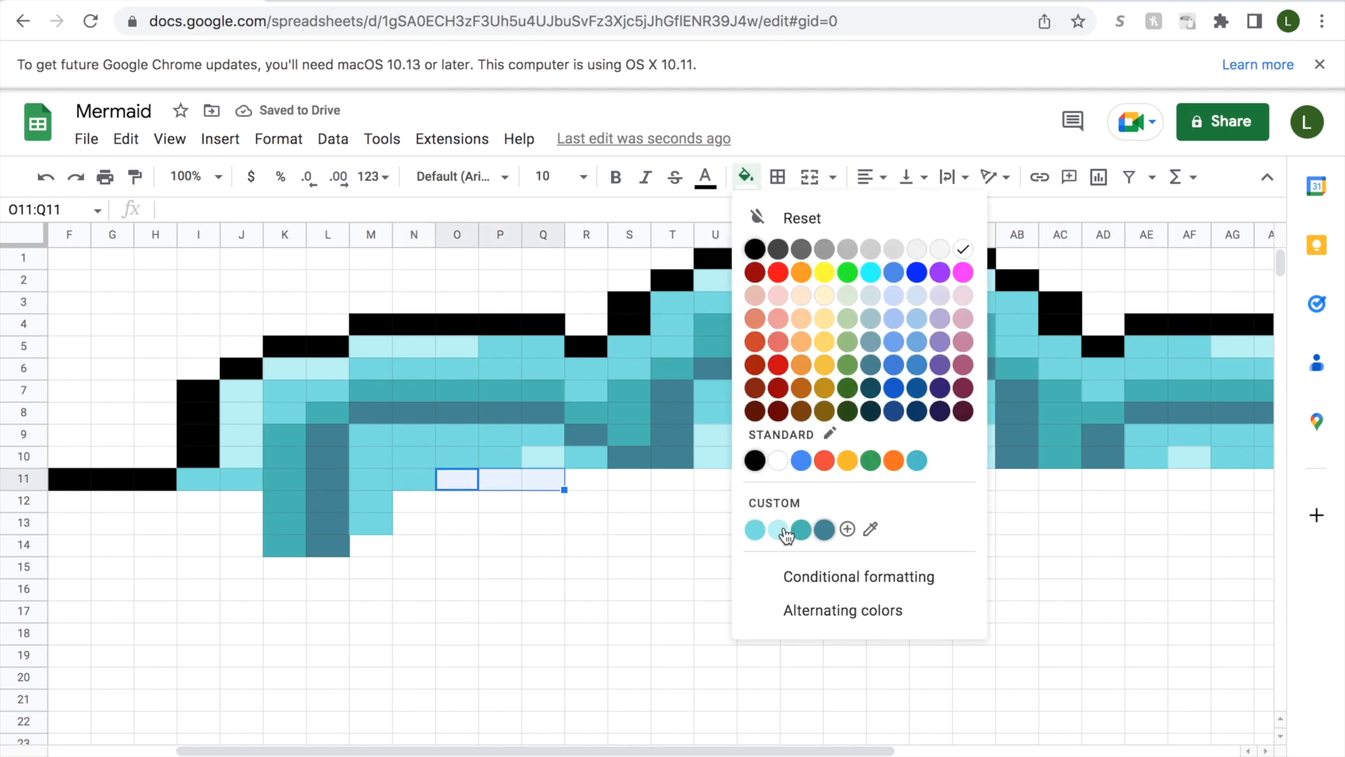
left_click(784, 527)
left_click(578, 481)
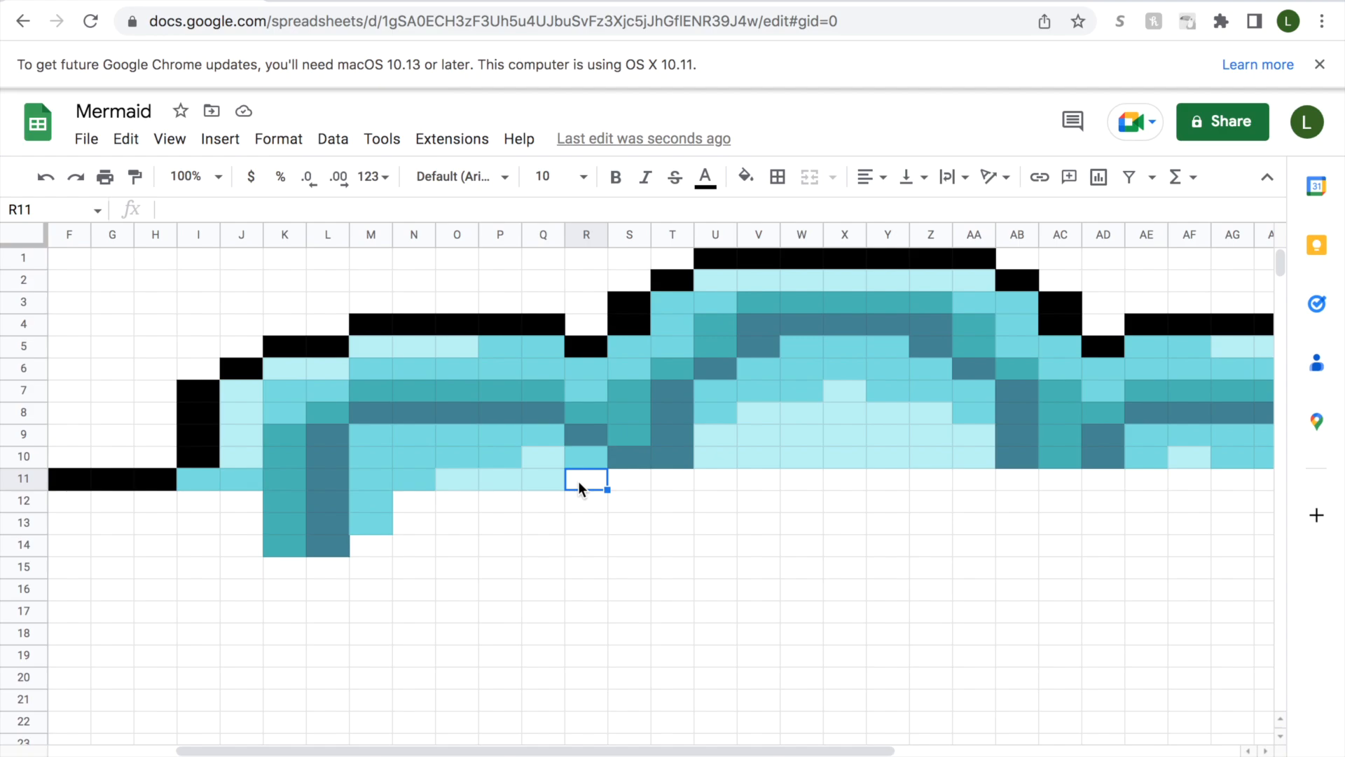
Fill cells R11 and T11 with slate blue and cell S11 with teal.
left_click(746, 177)
left_click(825, 527)
left_click(629, 479)
left_click(746, 177)
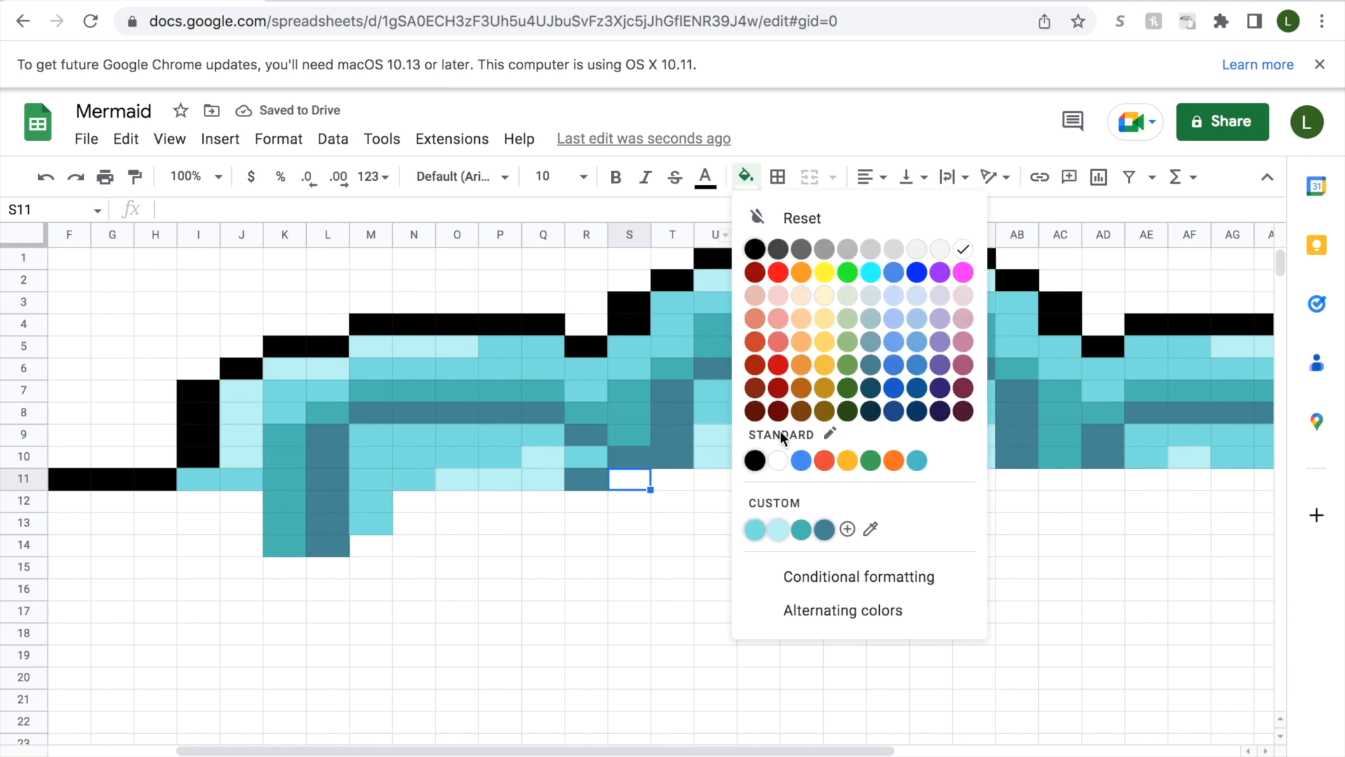
left_click(801, 529)
left_click(674, 480)
left_click(745, 177)
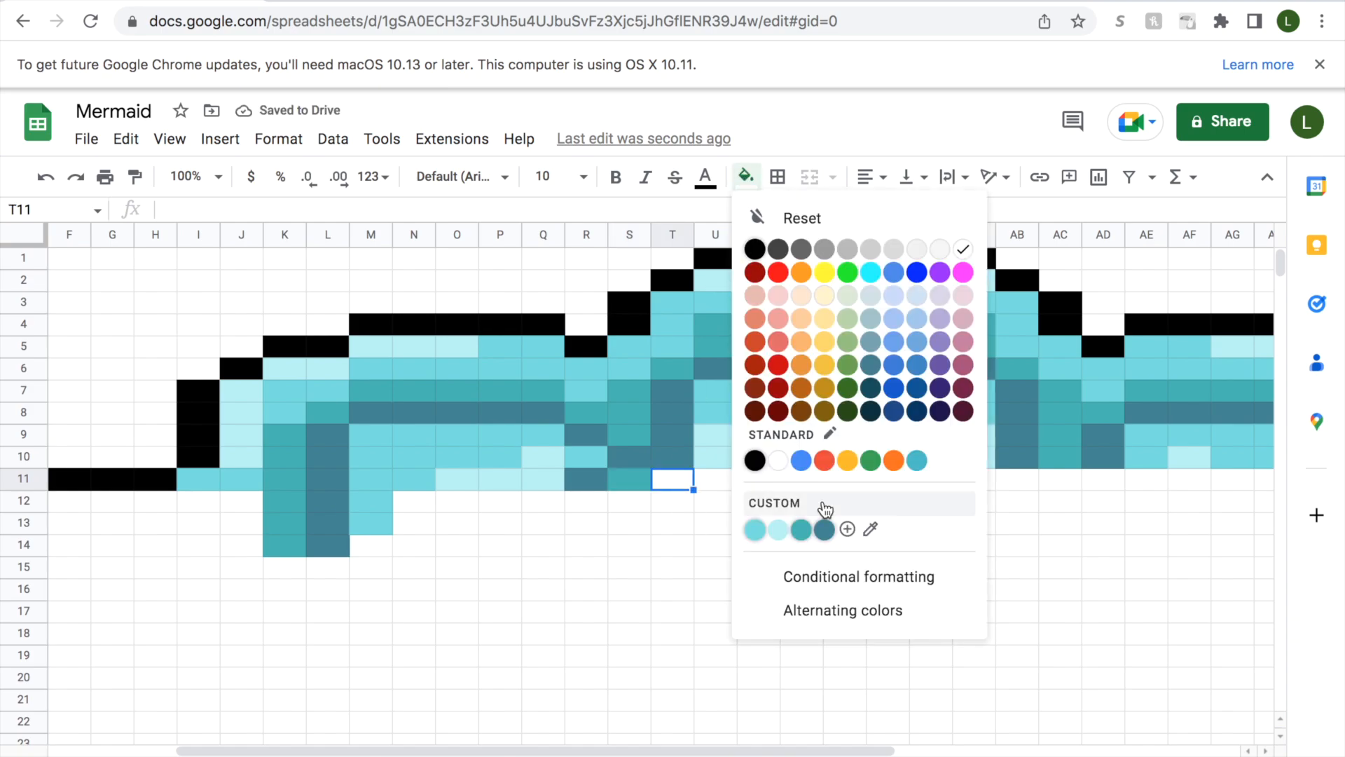
left_click(825, 529)
left_click(745, 177)
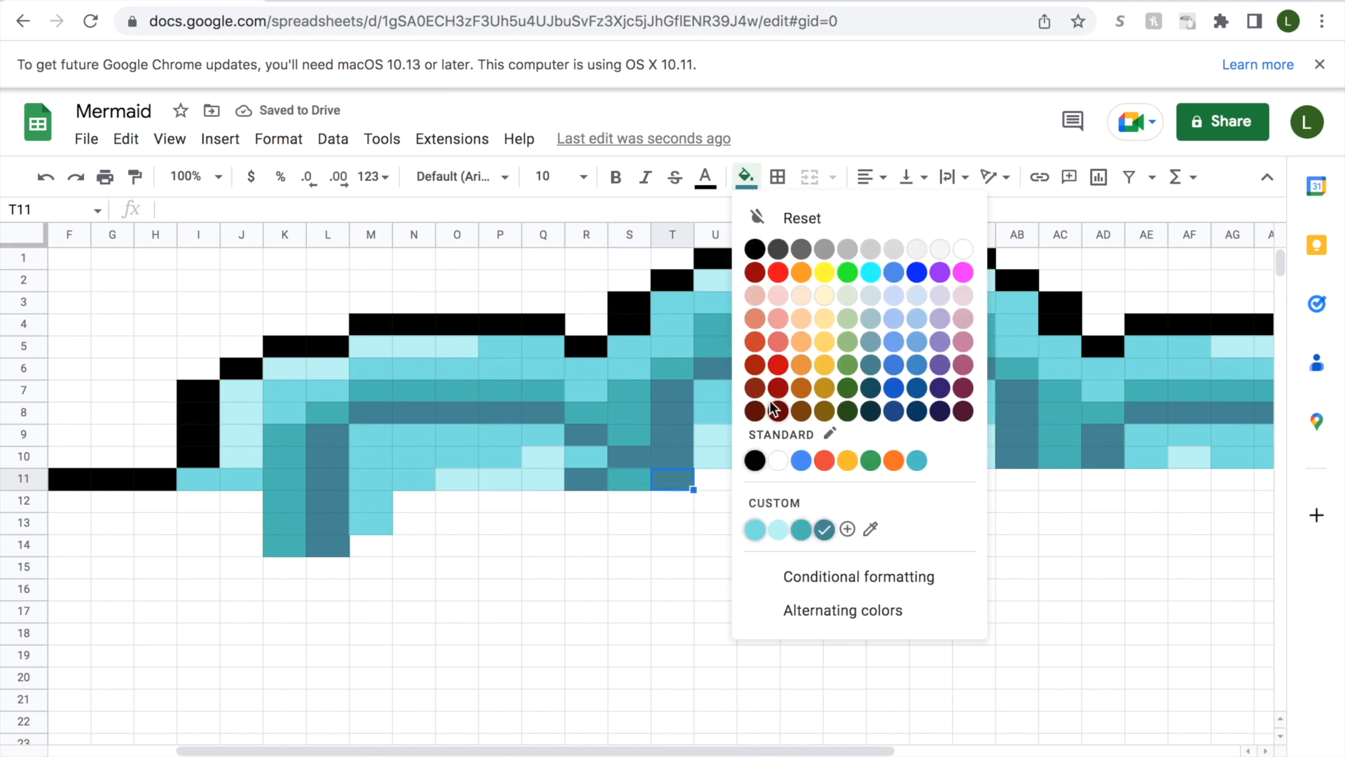
left_click(755, 529)
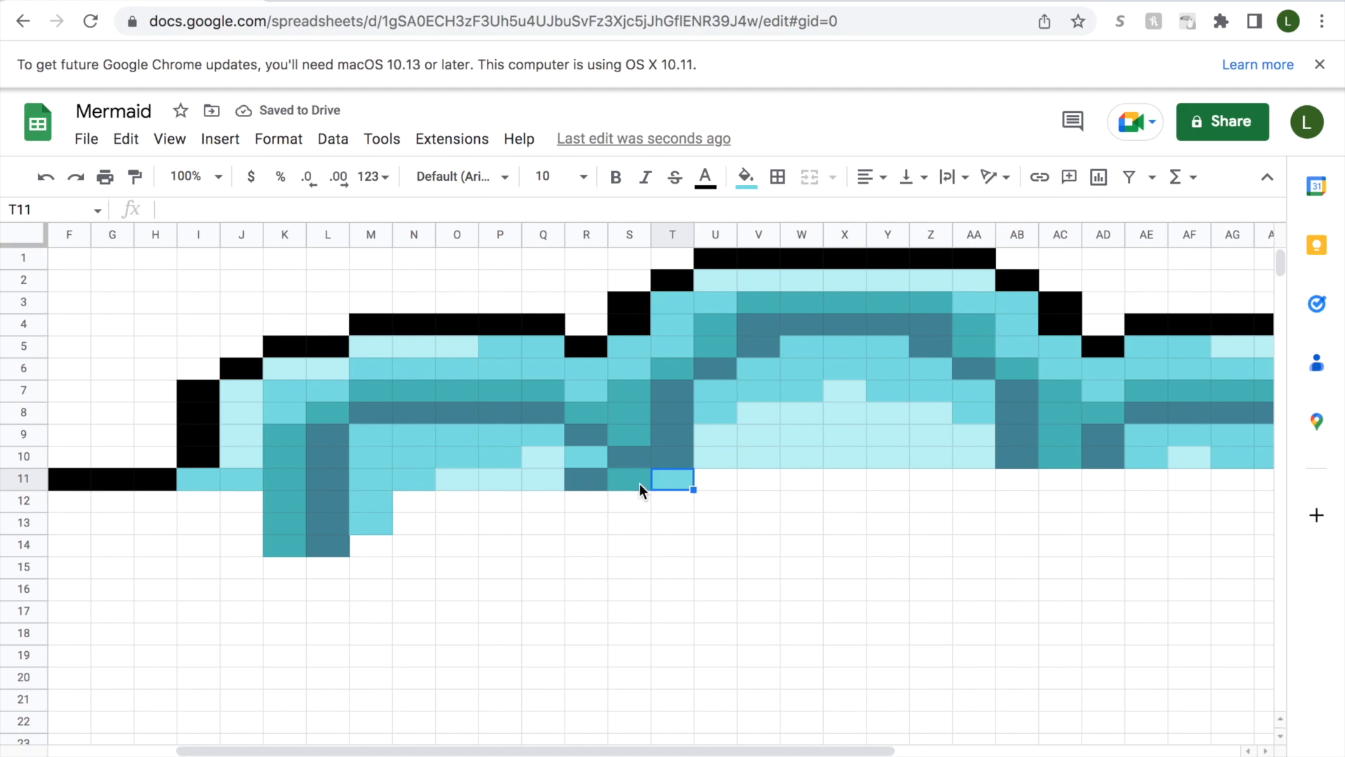
left_click(746, 177)
left_click(826, 529)
Fill cell U11 with medium aqua and cells V11:Z11 with pale aqua.
left_click(705, 483)
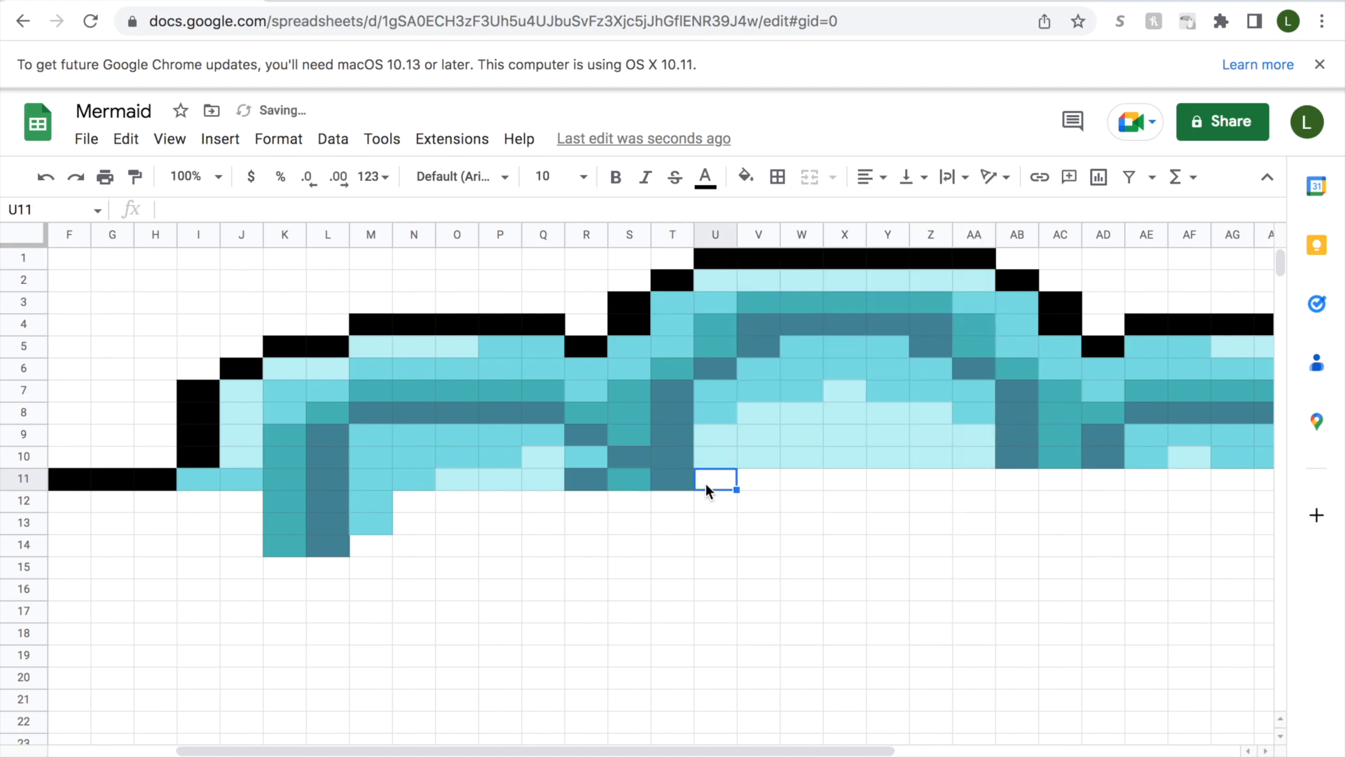
left_click(745, 176)
left_click(757, 529)
left_click(751, 482)
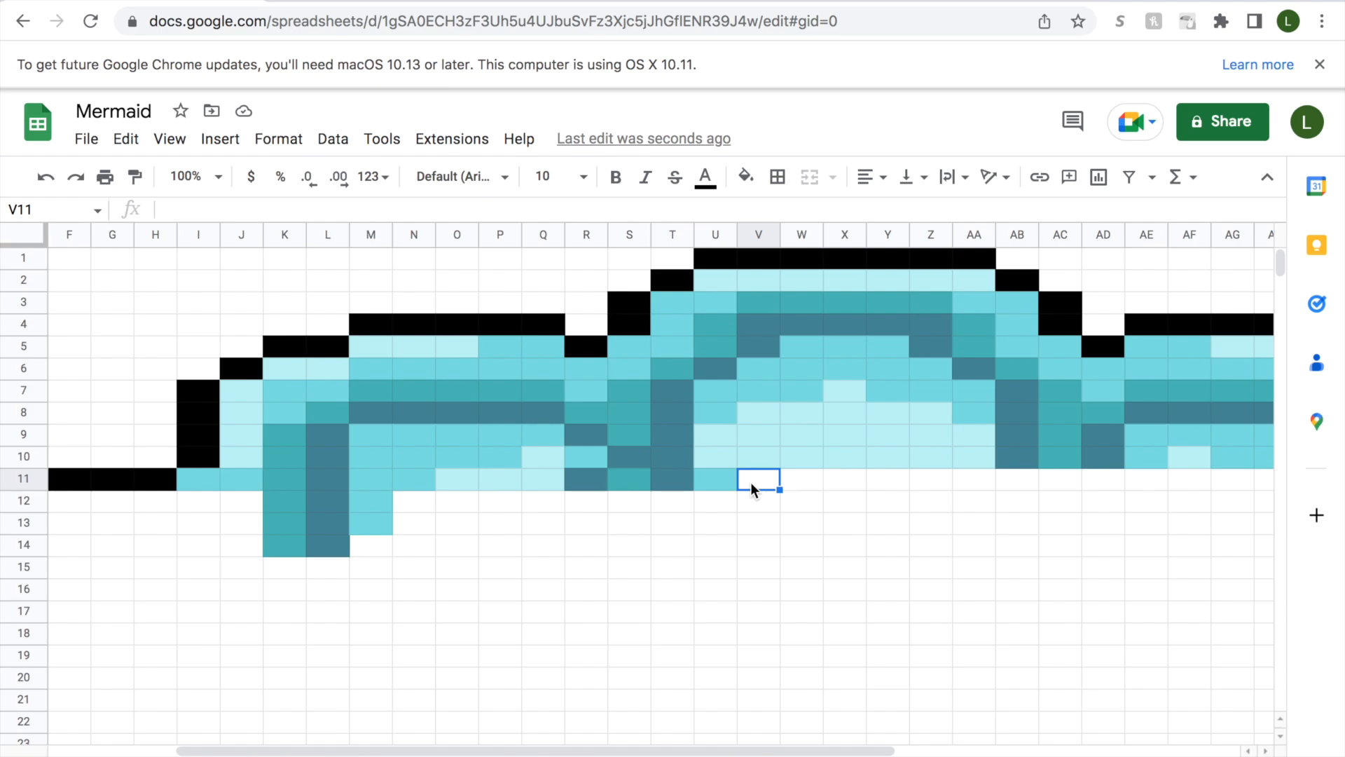
left_click_drag(750, 482, 927, 481)
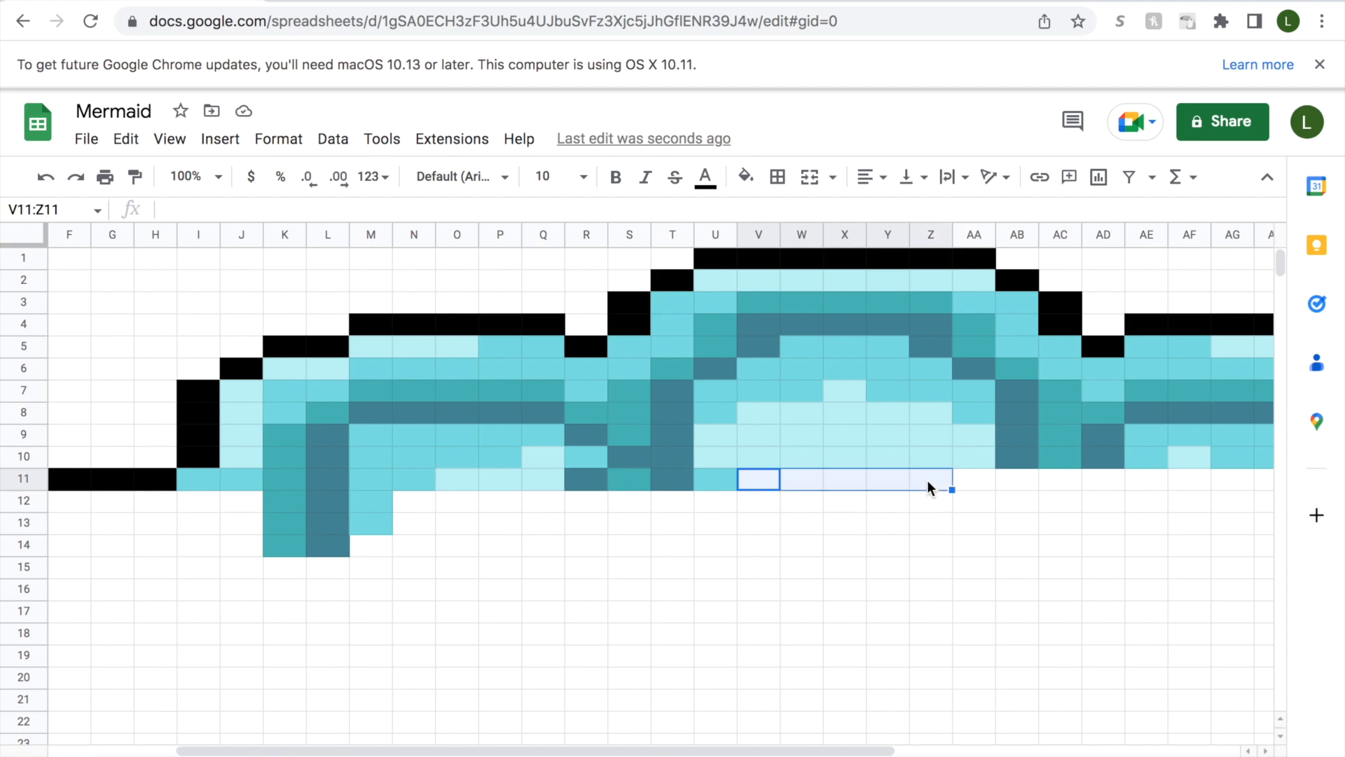
left_click(745, 177)
left_click(786, 527)
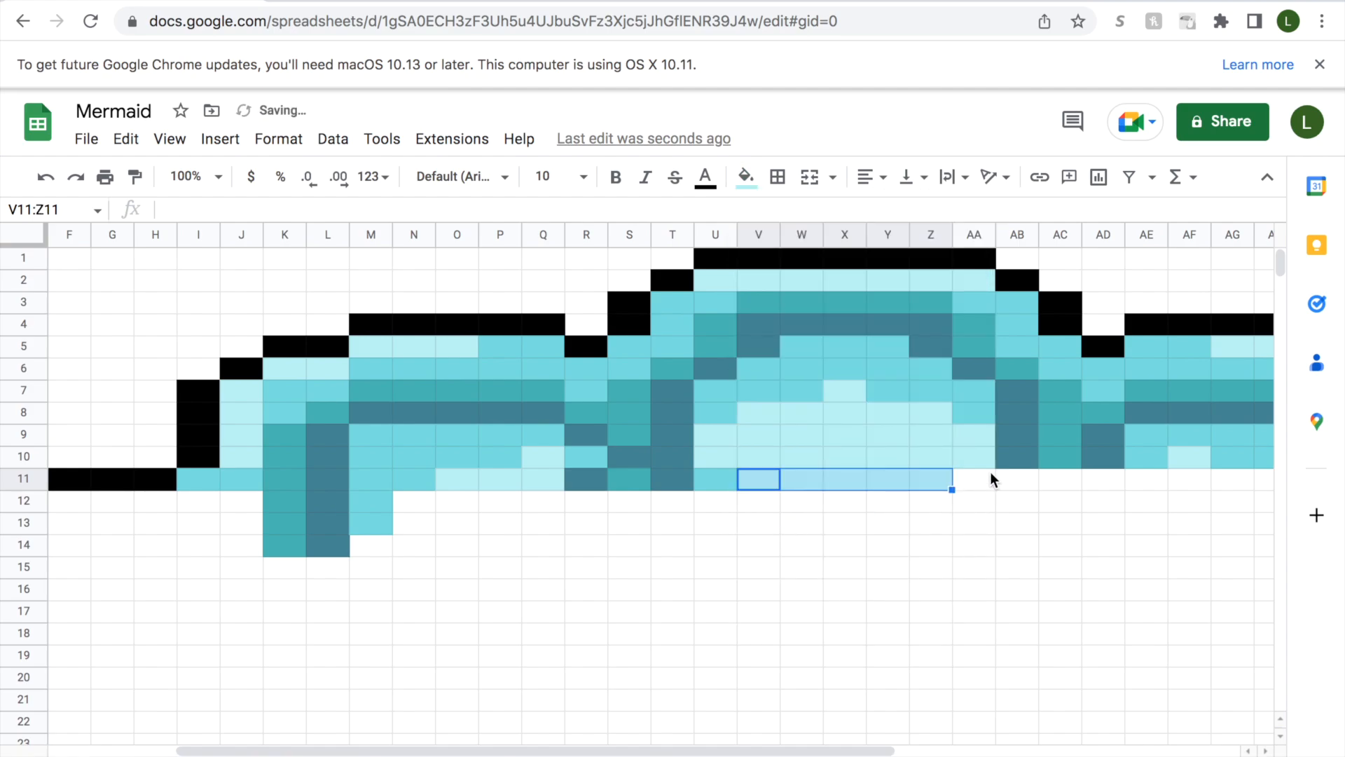
Fill cell AA11 with medium aqua and cell AB11 with slate blue.
left_click(974, 481)
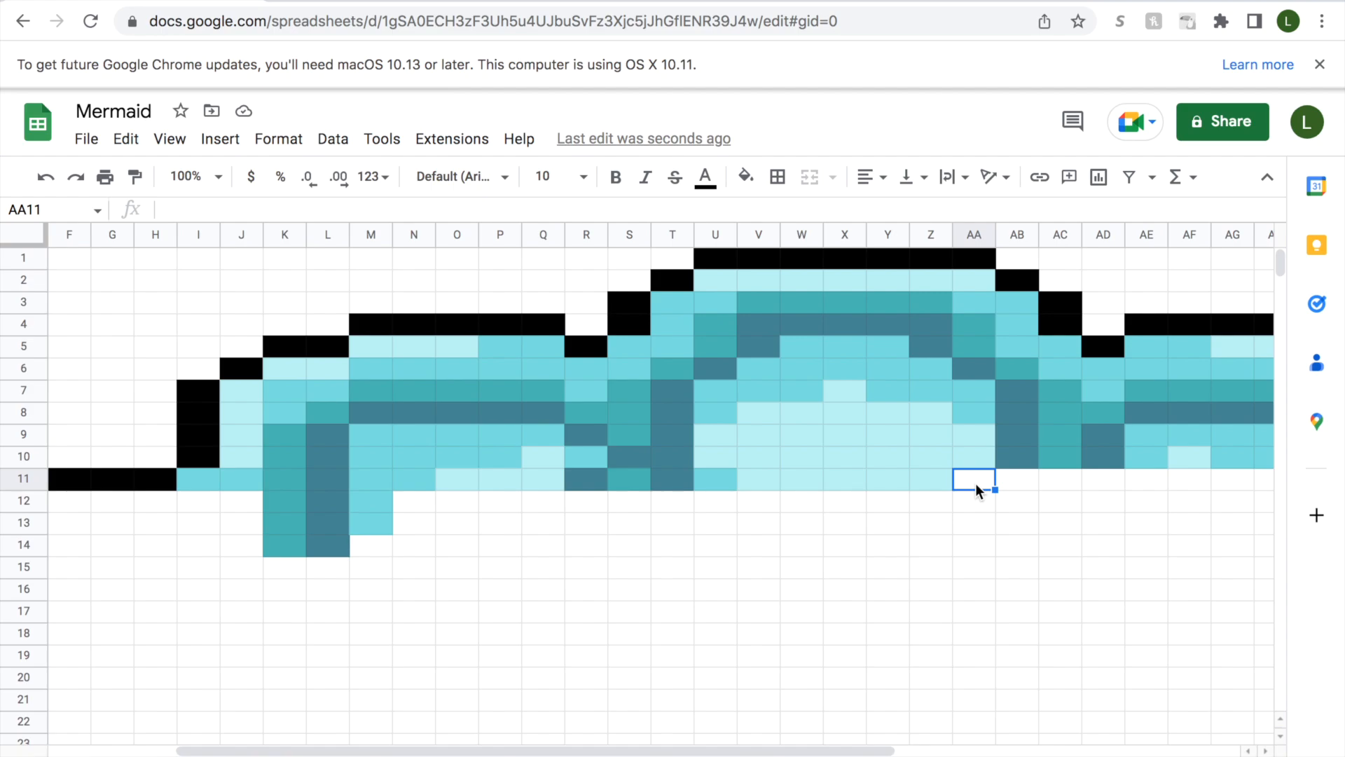
left_click(745, 176)
left_click(754, 527)
left_click(1021, 480)
left_click(746, 176)
left_click(825, 527)
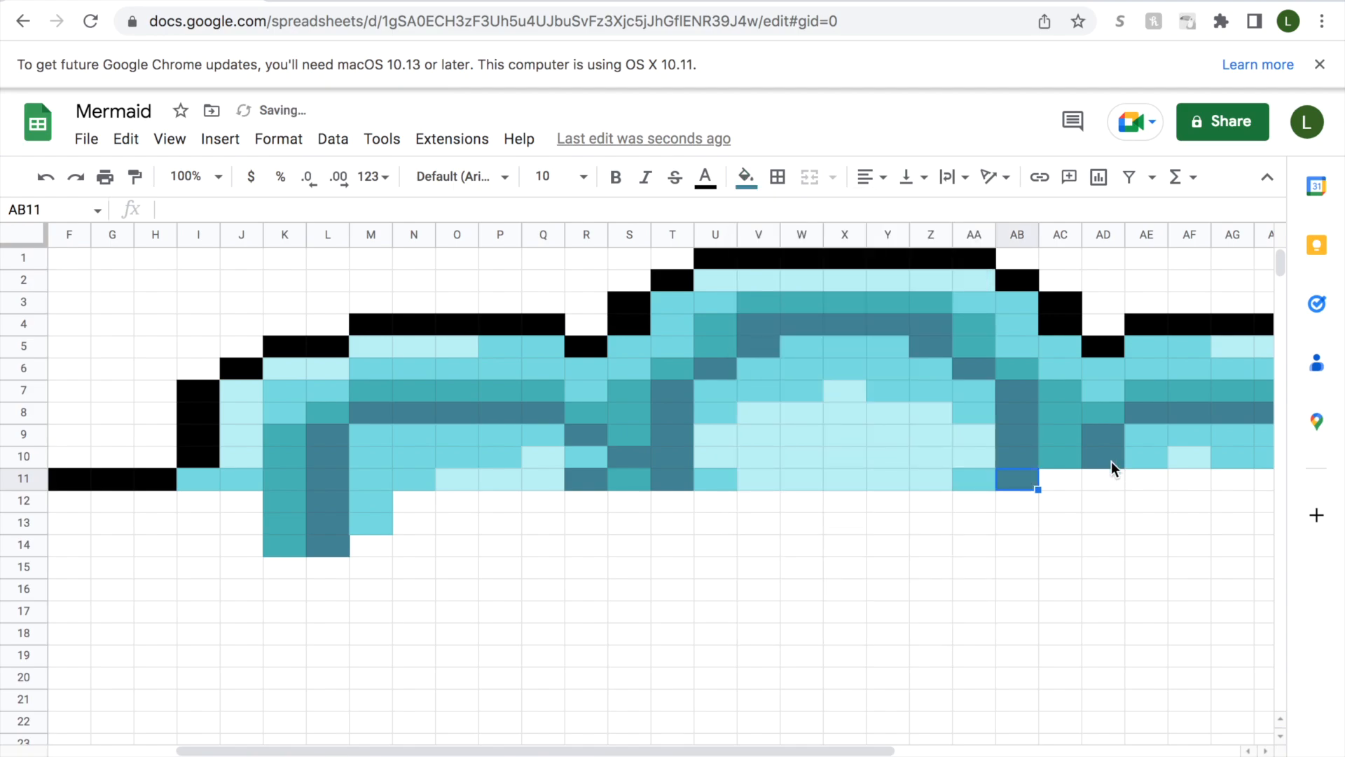
Fill cell AC11 with teal and cell AD11 with slate blue.
left_click(1062, 479)
left_click(745, 176)
left_click(790, 527)
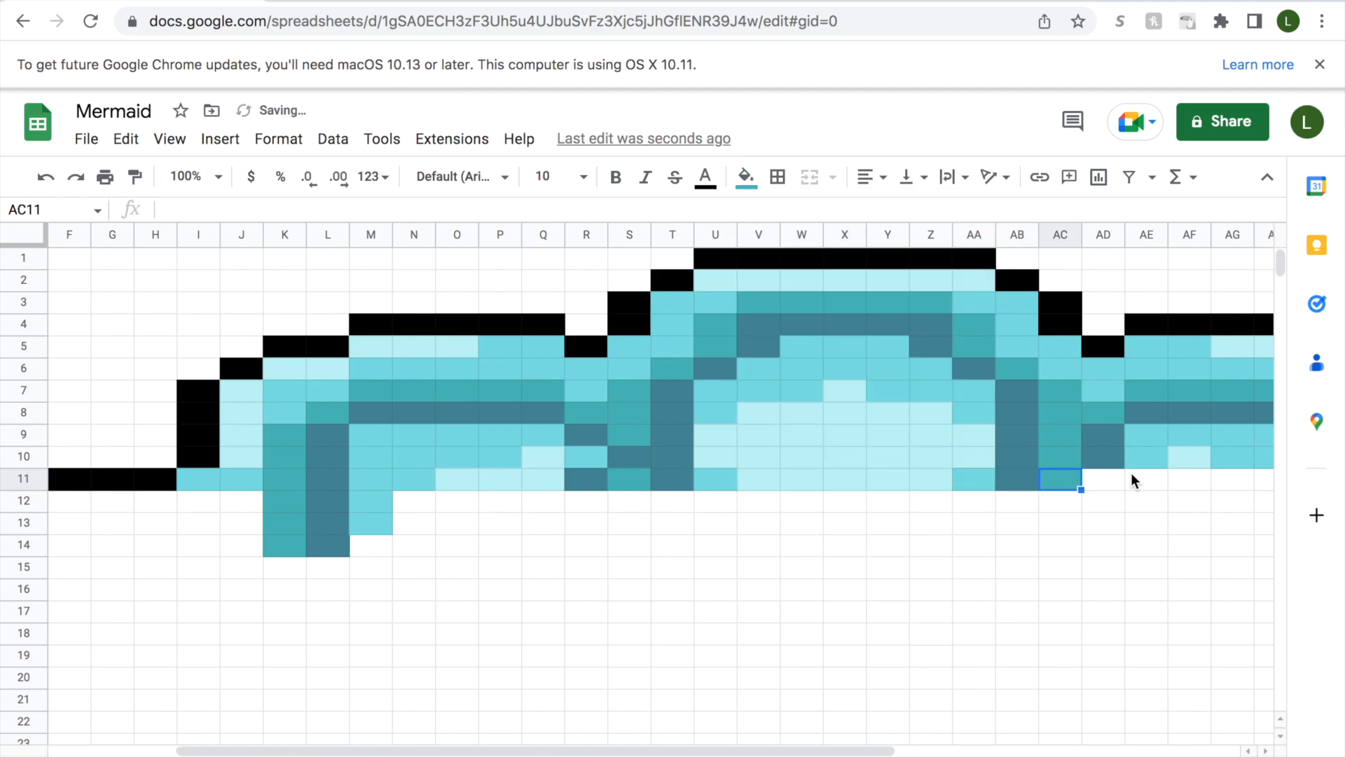
left_click(1107, 477)
left_click(745, 177)
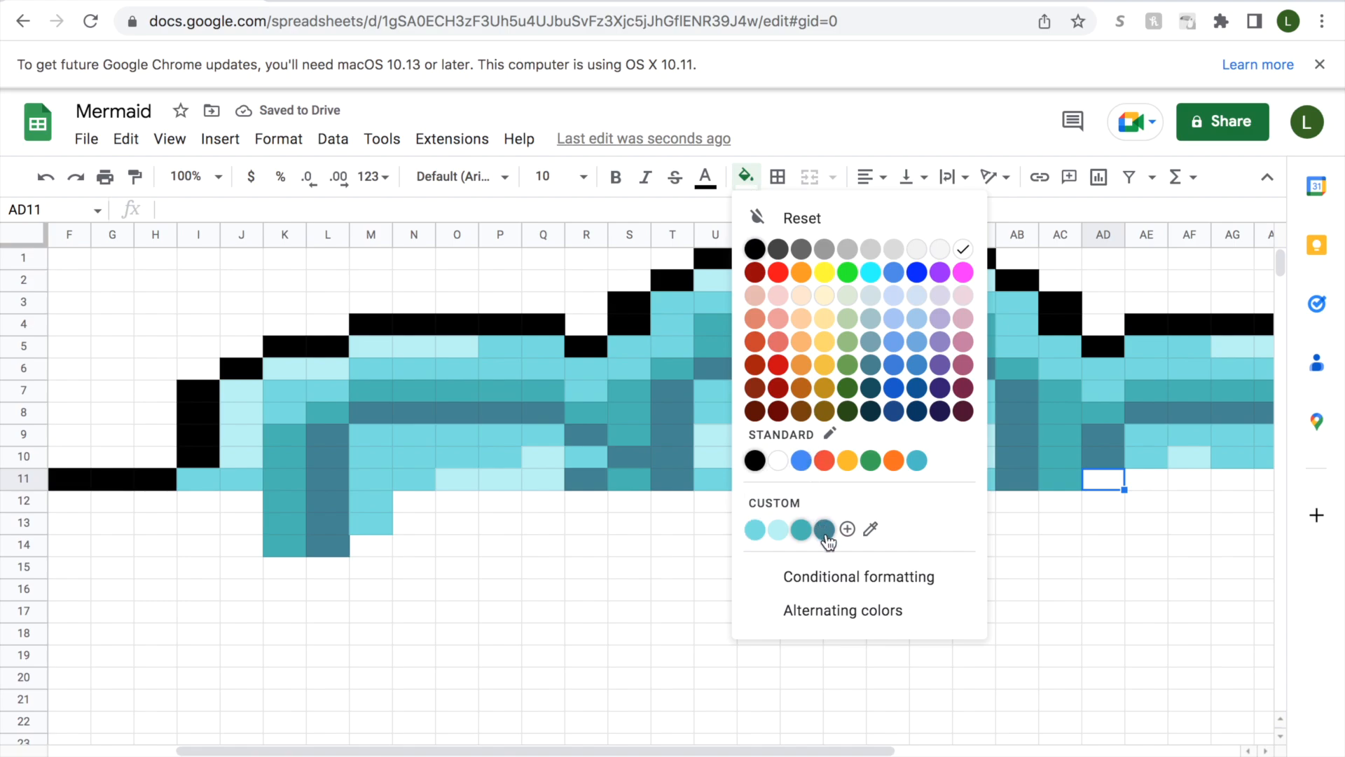
left_click(825, 529)
Fill cells AE11:AG11 with pale aqua and cells AH11:AI11 with medium aqua.
left_click_drag(830, 750, 1041, 721)
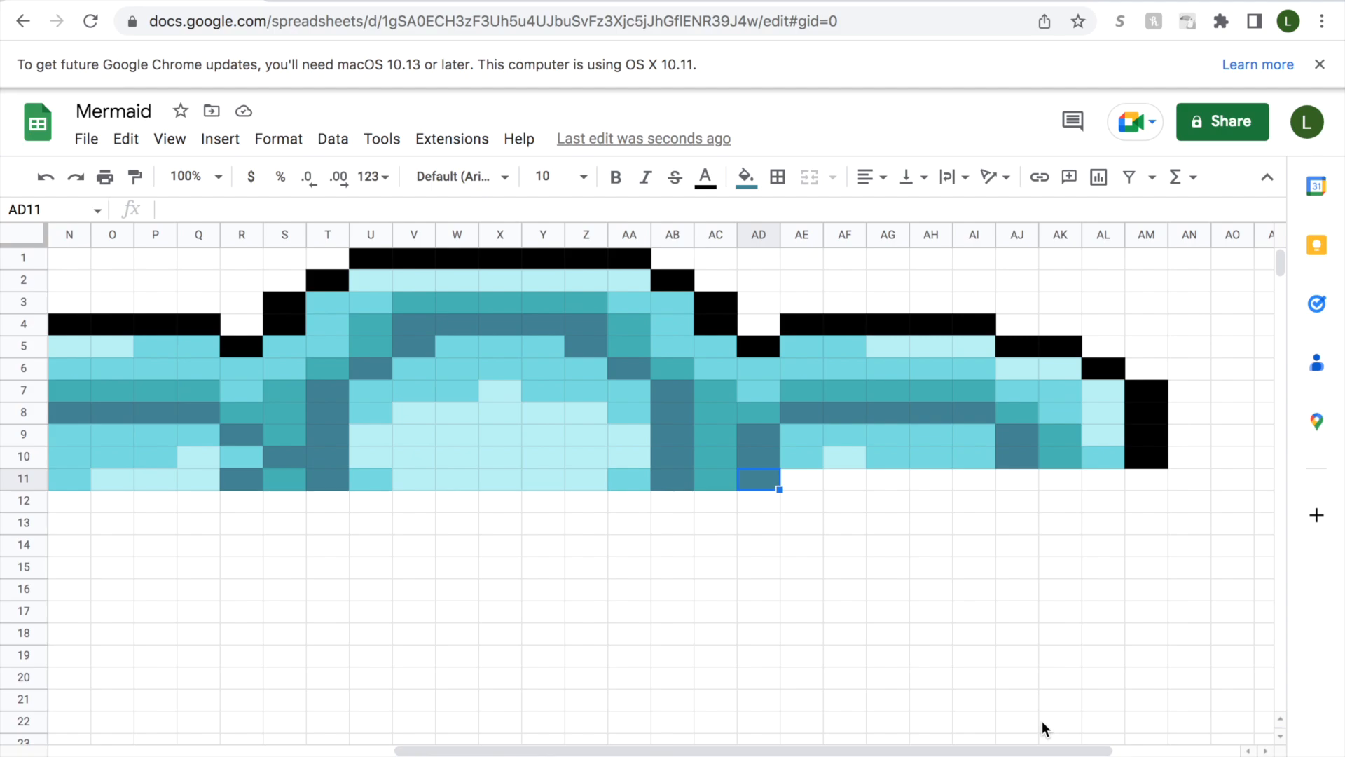
left_click_drag(802, 479, 888, 479)
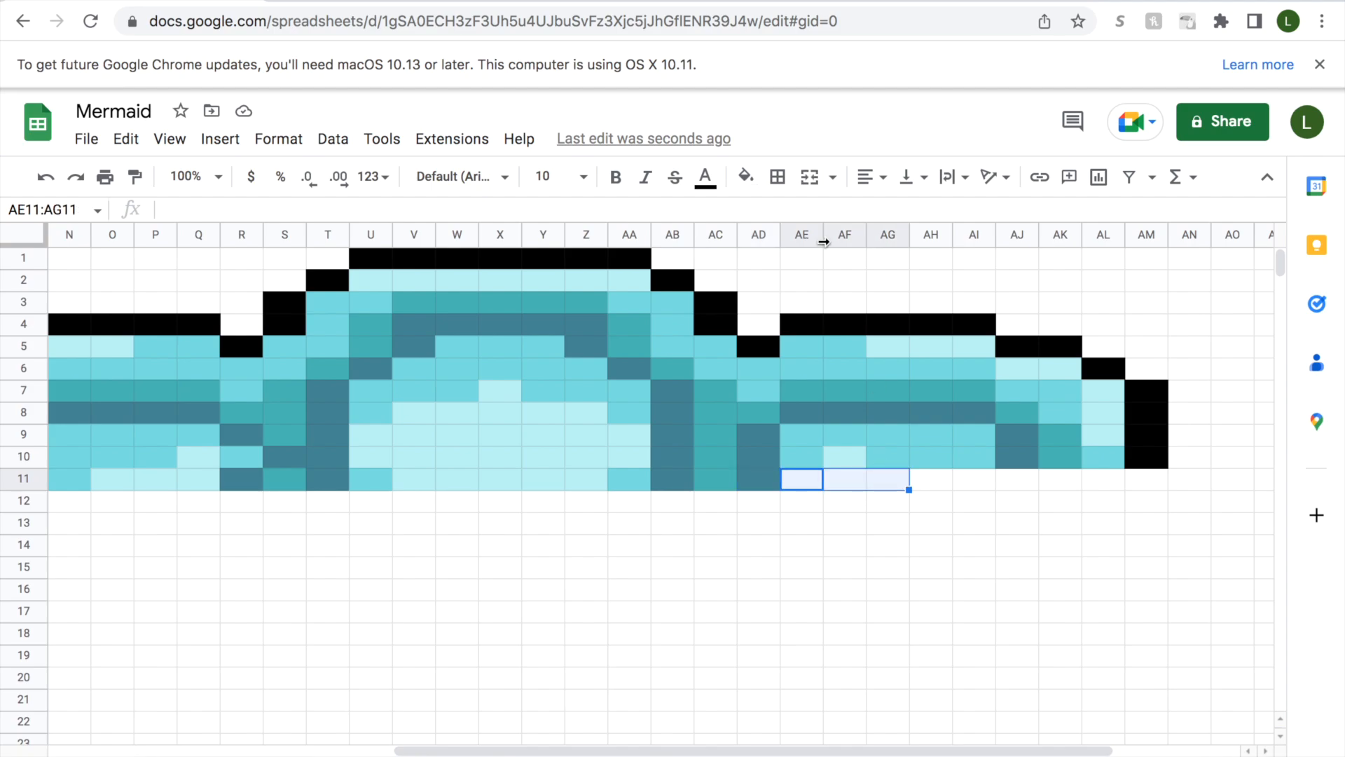
left_click(745, 177)
left_click(760, 528)
left_click(921, 480)
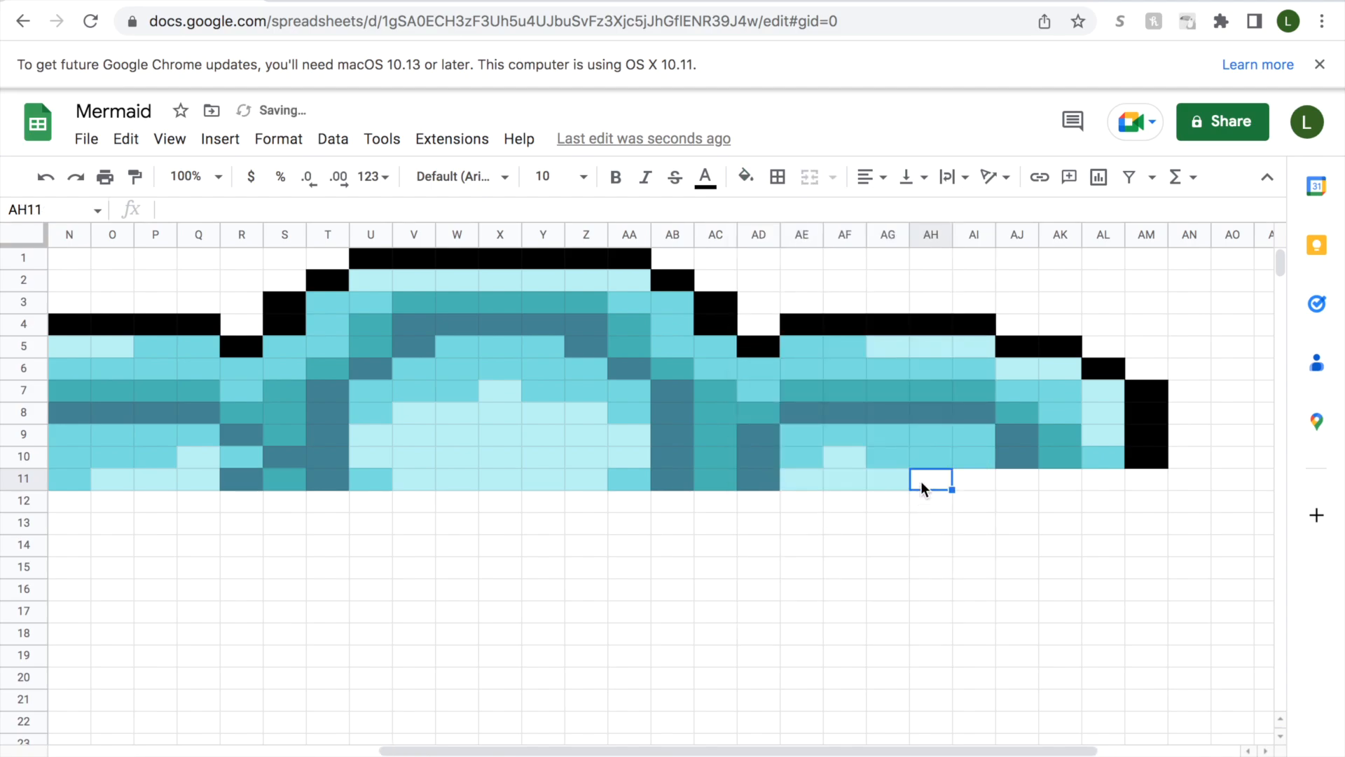
left_click_drag(920, 481, 964, 482)
left_click(746, 177)
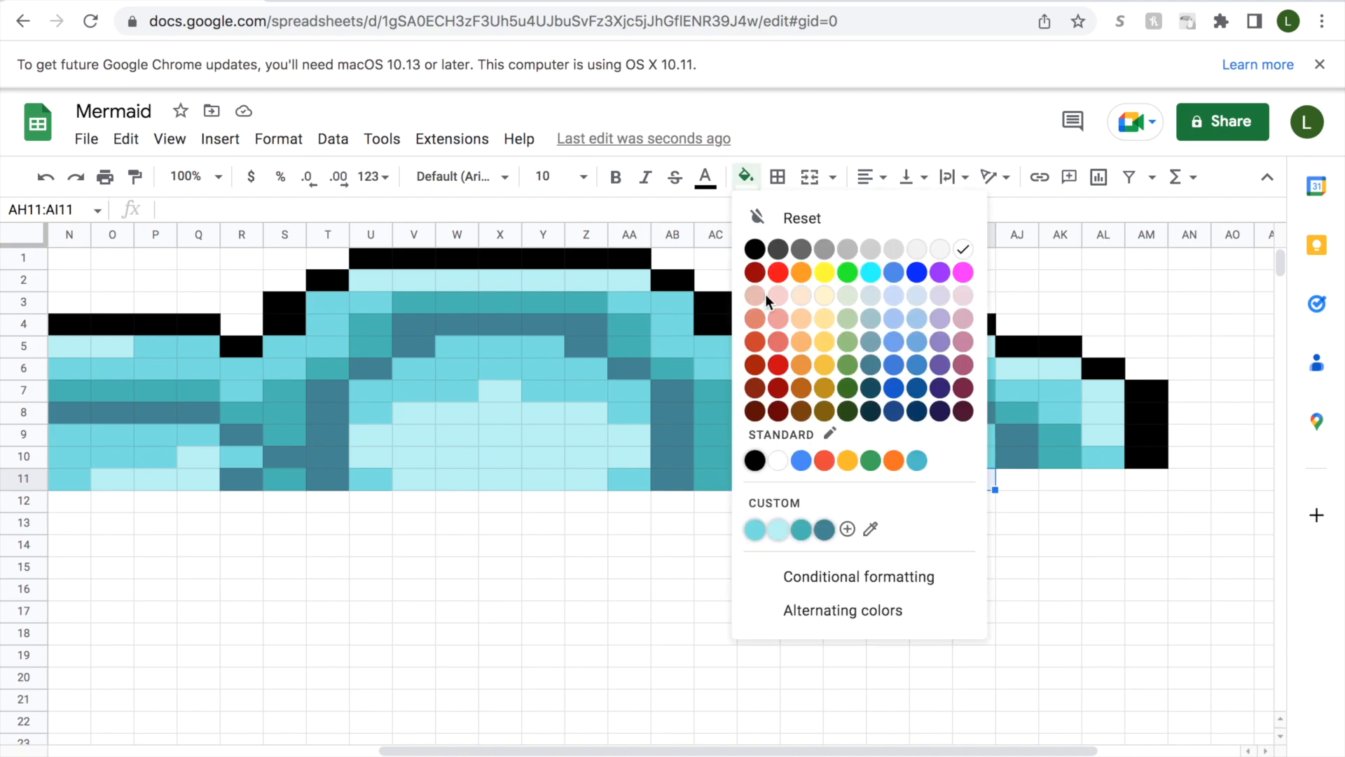
left_click(755, 529)
Fill cell AJ11 with slate blue and cell AK11 with teal.
left_click(1020, 478)
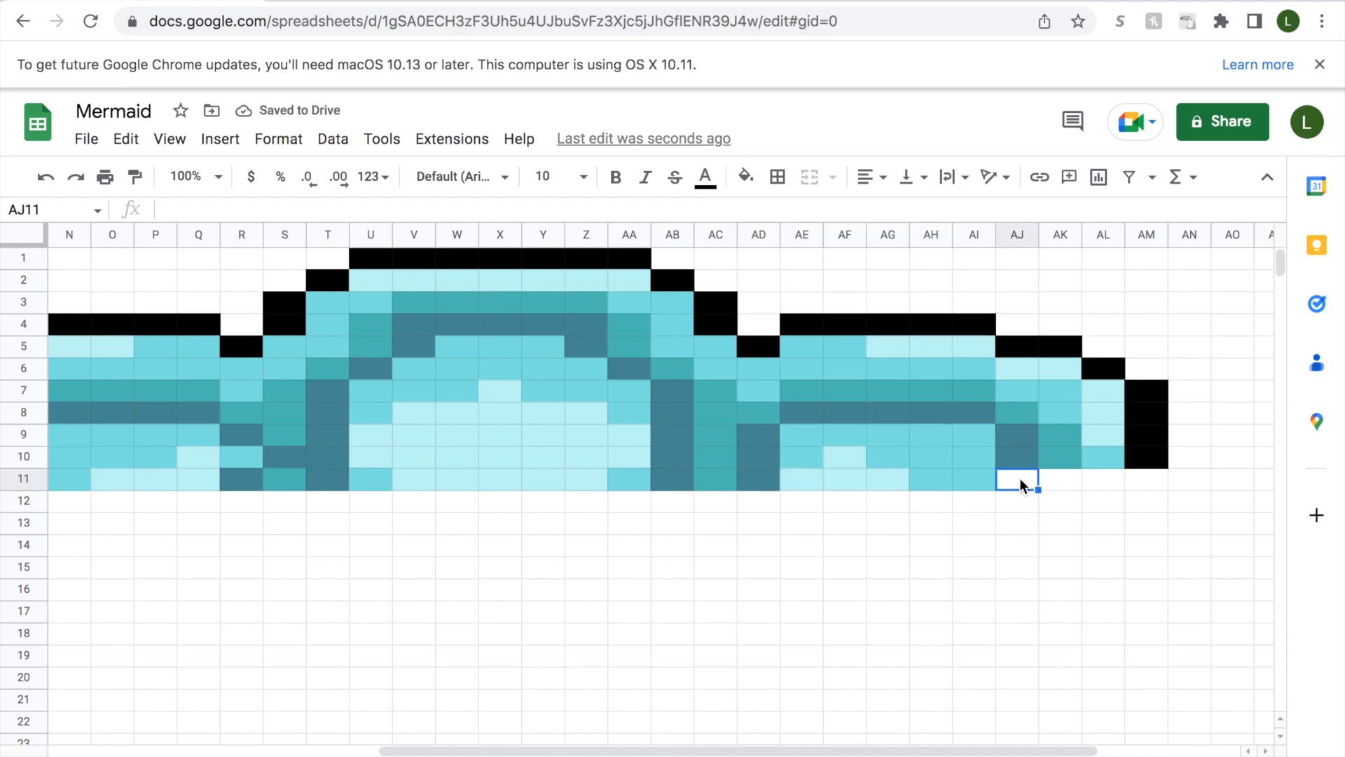
left_click(746, 176)
left_click(825, 529)
left_click(1060, 479)
left_click(746, 176)
left_click(801, 529)
Fill cells AL11:AM11 with medium aqua and cells AN11:AQ11 with black to finish row 11.
left_click_drag(1099, 484, 1145, 480)
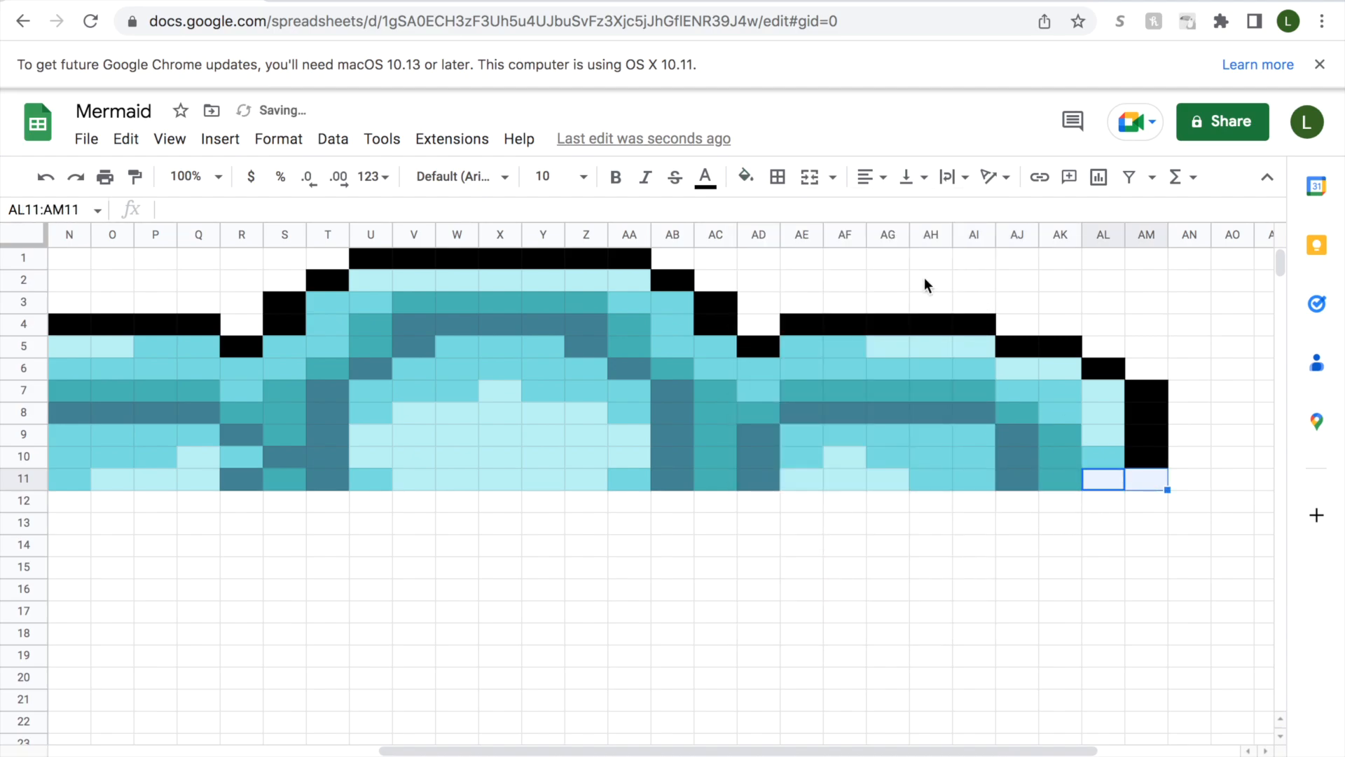
left_click(746, 176)
left_click(755, 528)
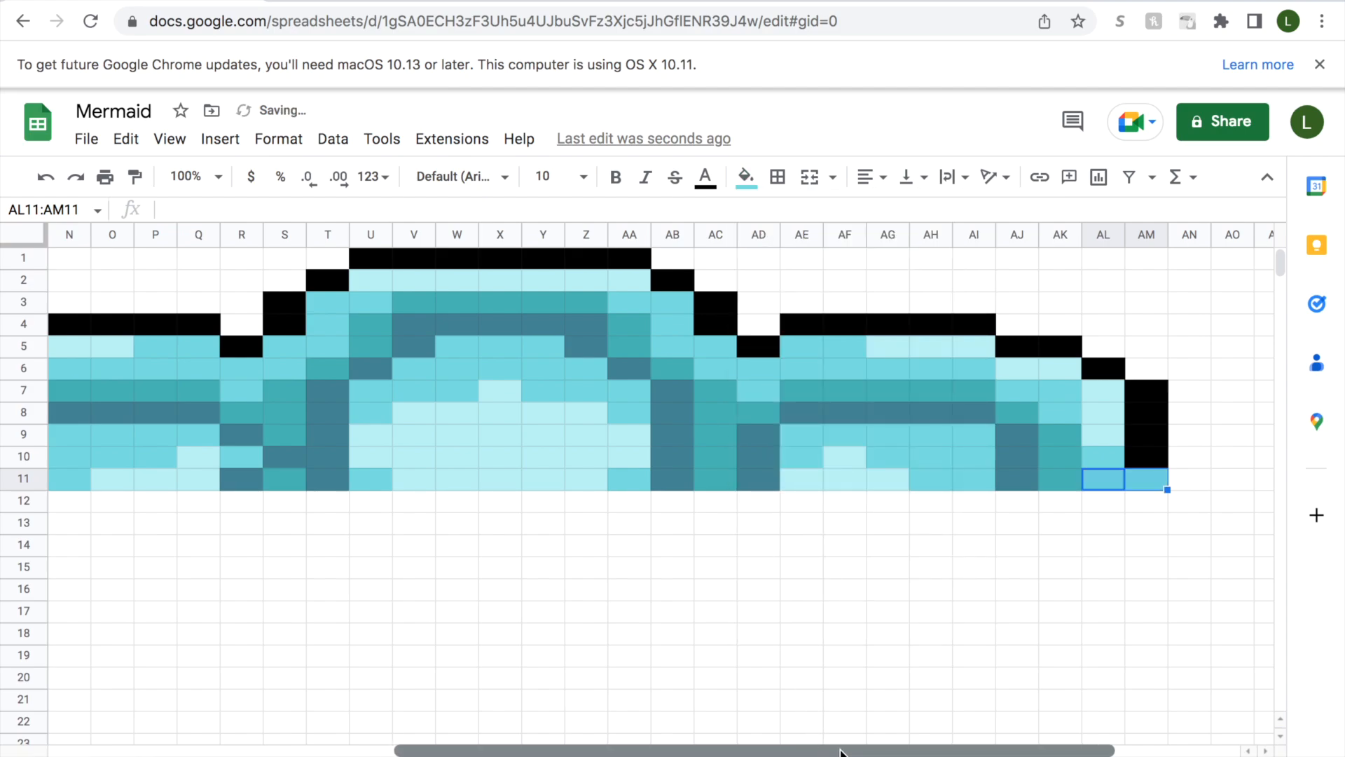
left_click_drag(829, 749, 912, 749)
left_click(1055, 479)
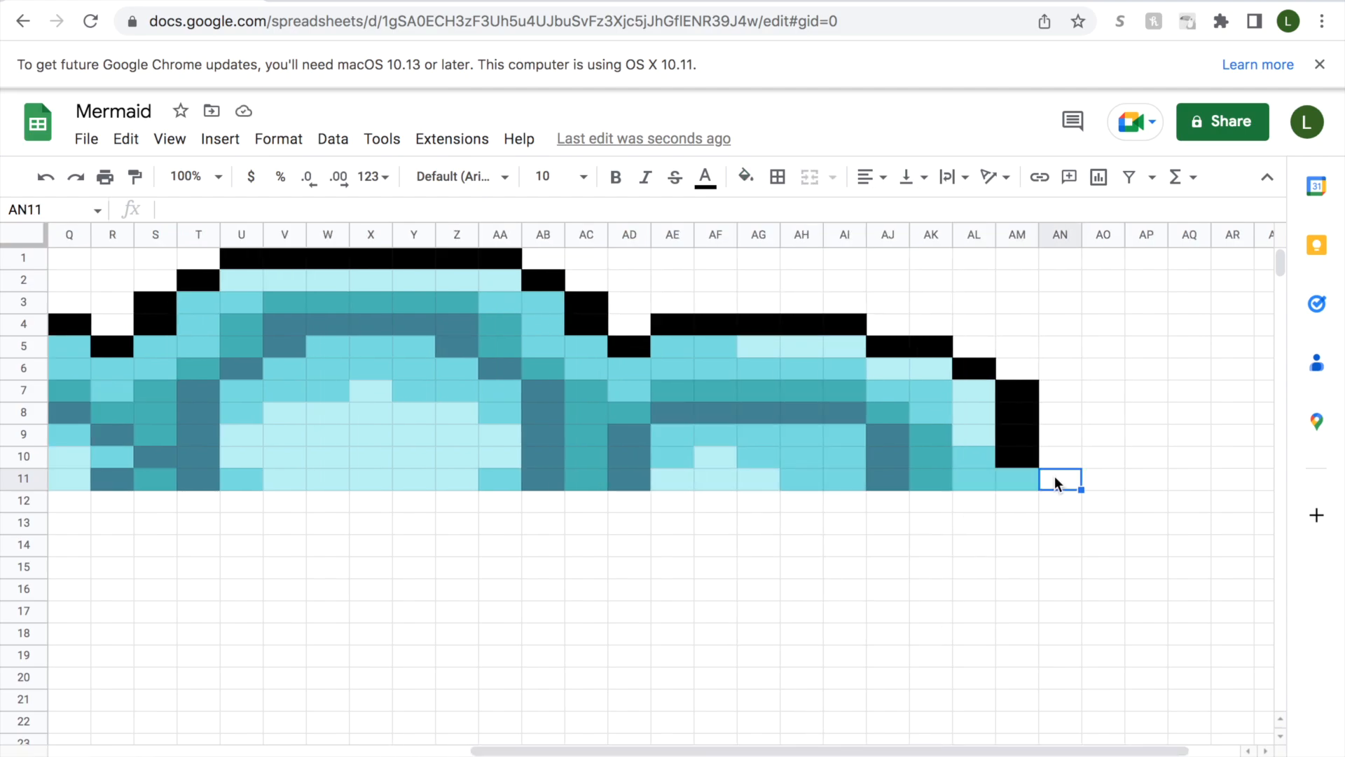
left_click_drag(1055, 484, 1191, 479)
left_click(745, 177)
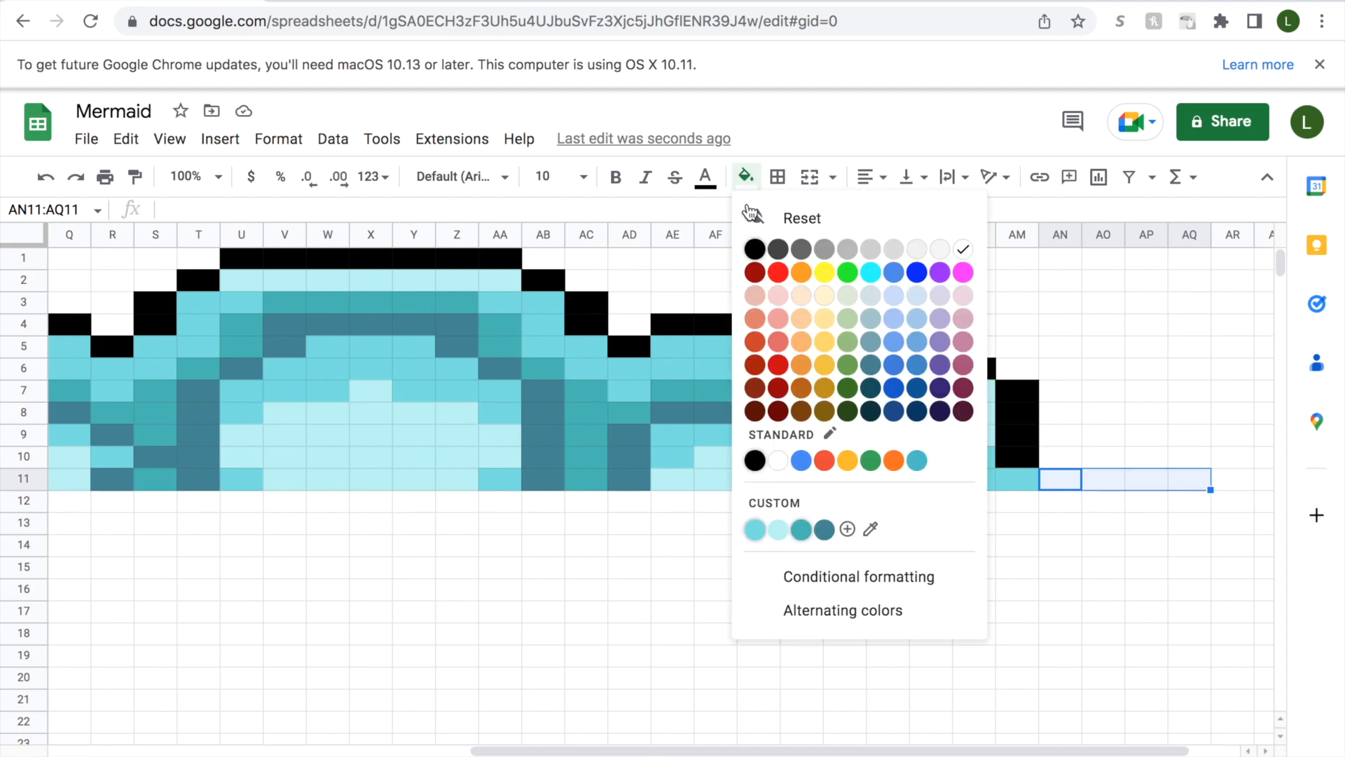
left_click(756, 464)
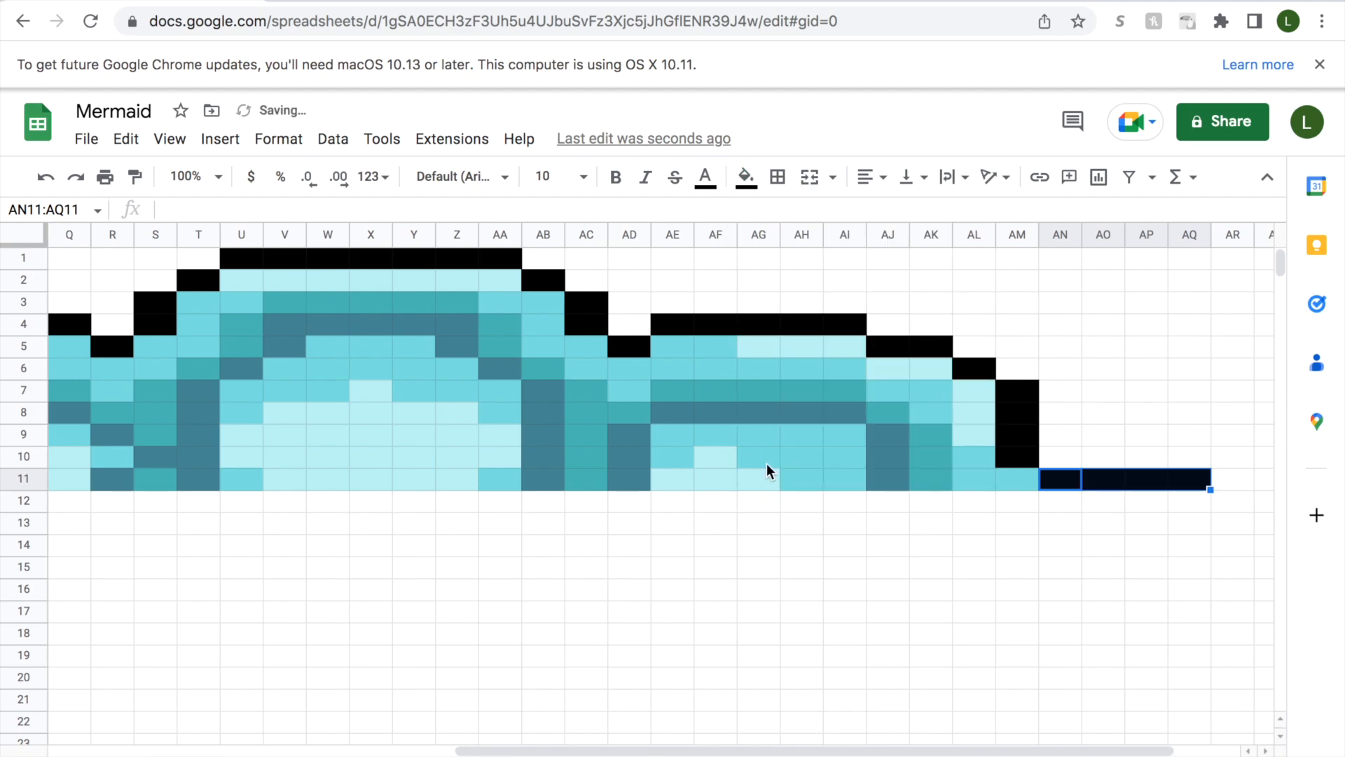
Start row 12 by filling cell D12 with black and cells E12:F12 with pale aqua.
left_click_drag(730, 750, 420, 716)
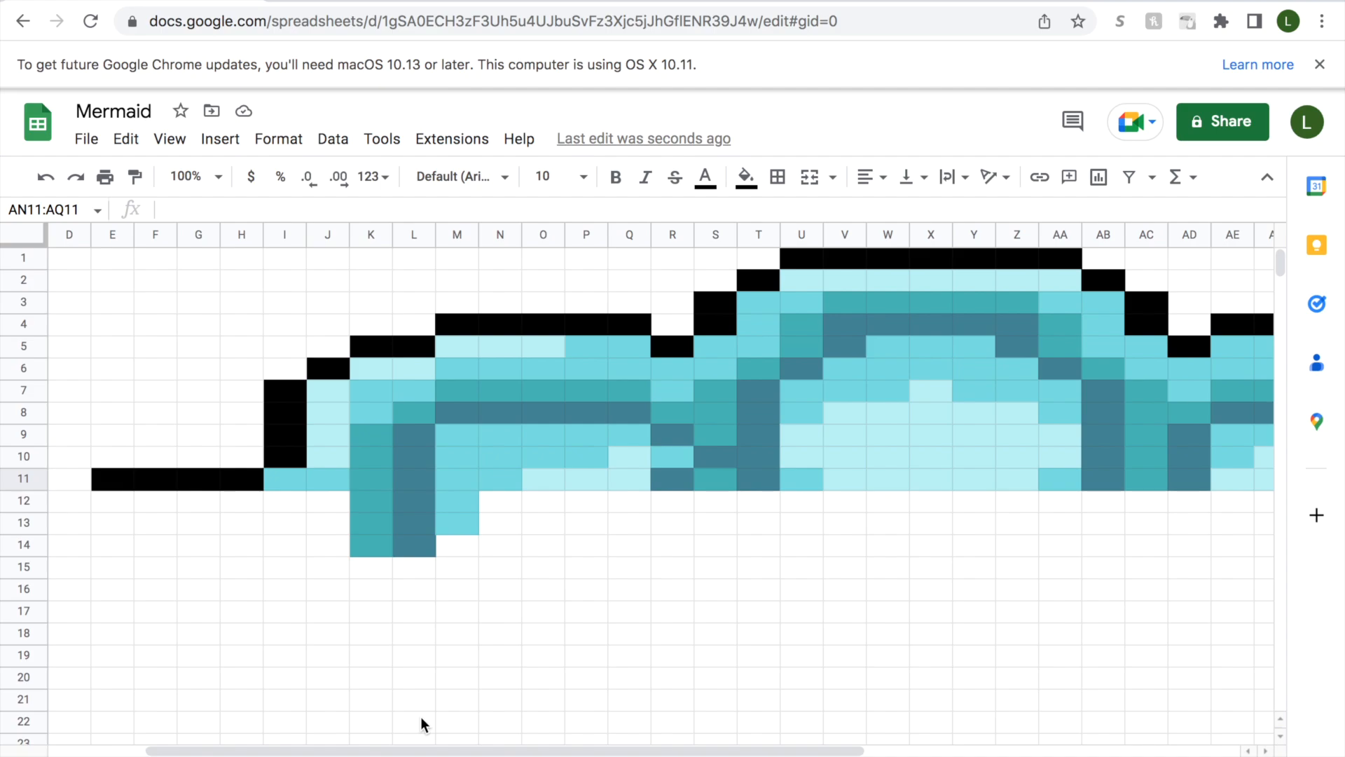
left_click(74, 503)
left_click(746, 176)
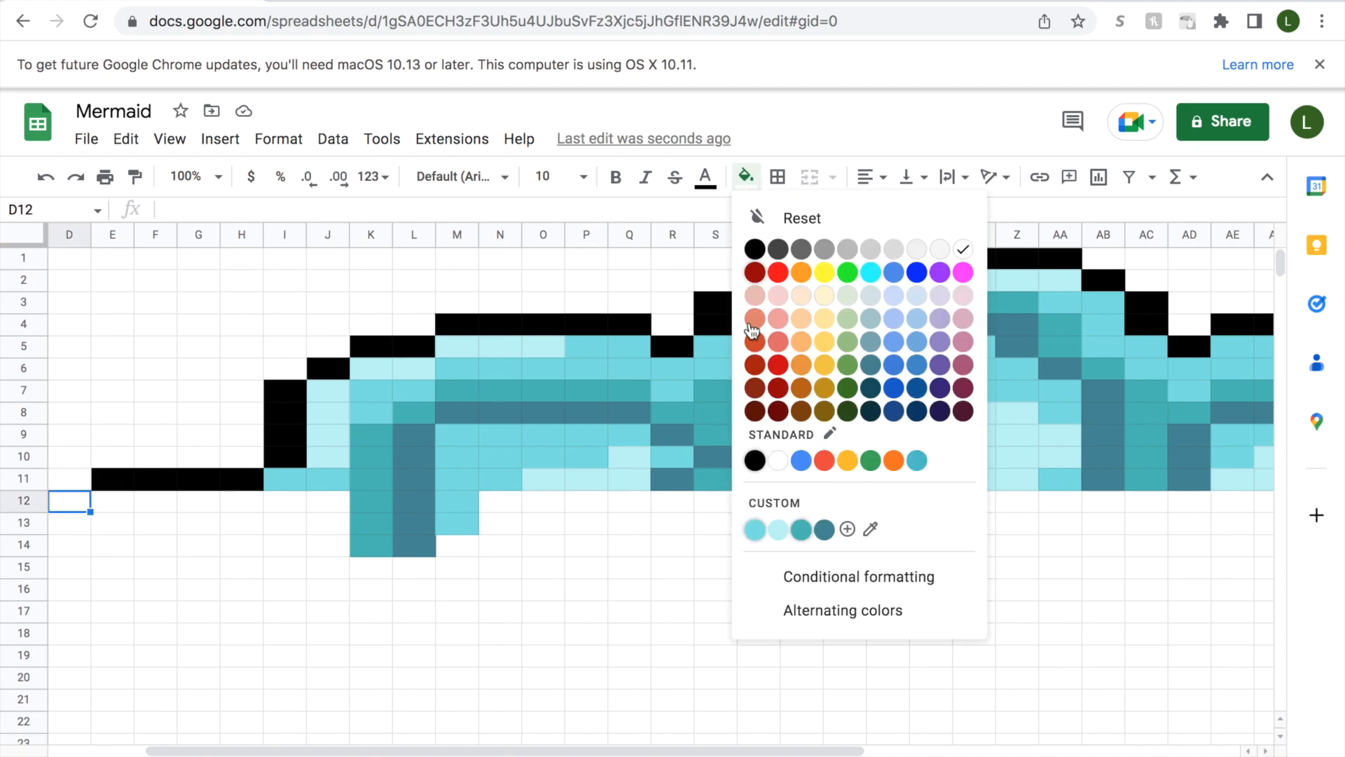
left_click(755, 461)
left_click(114, 500)
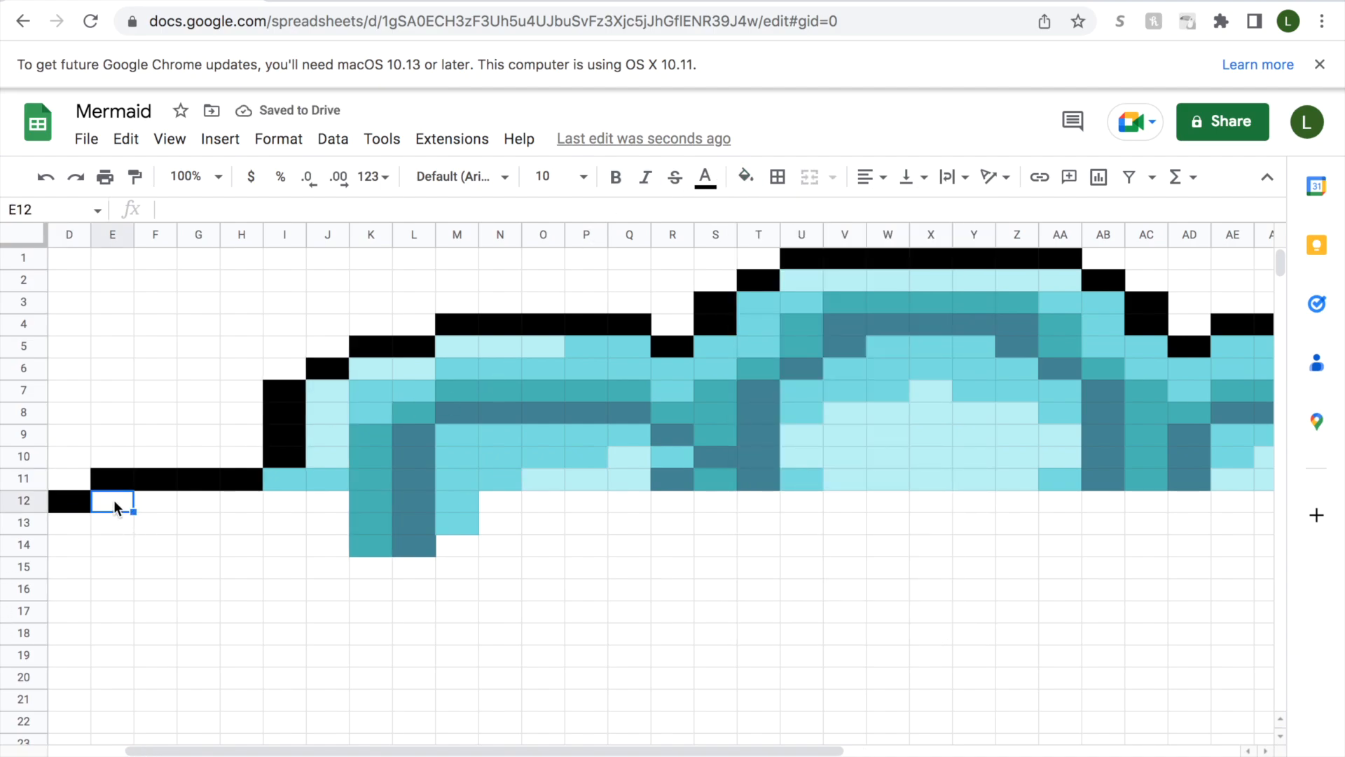
left_click_drag(138, 500, 155, 502)
left_click(746, 176)
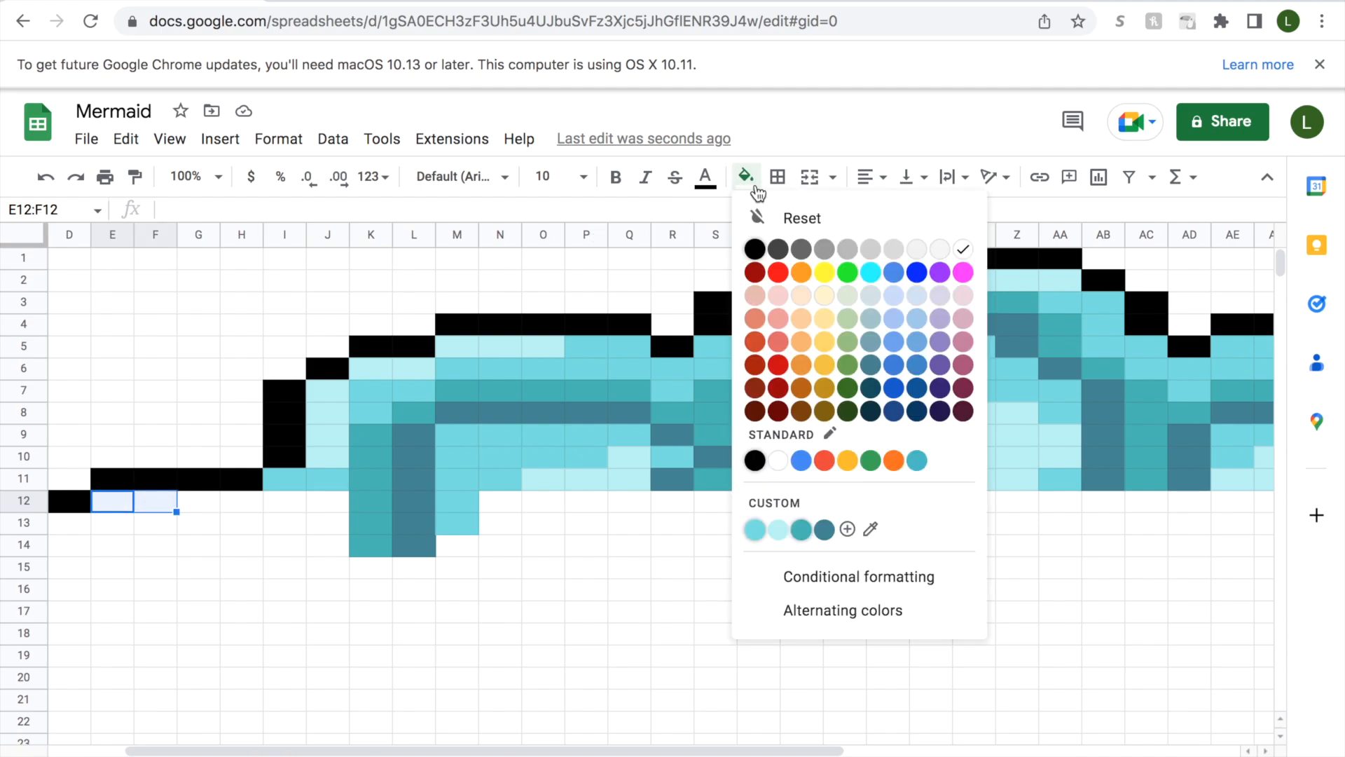
left_click(778, 531)
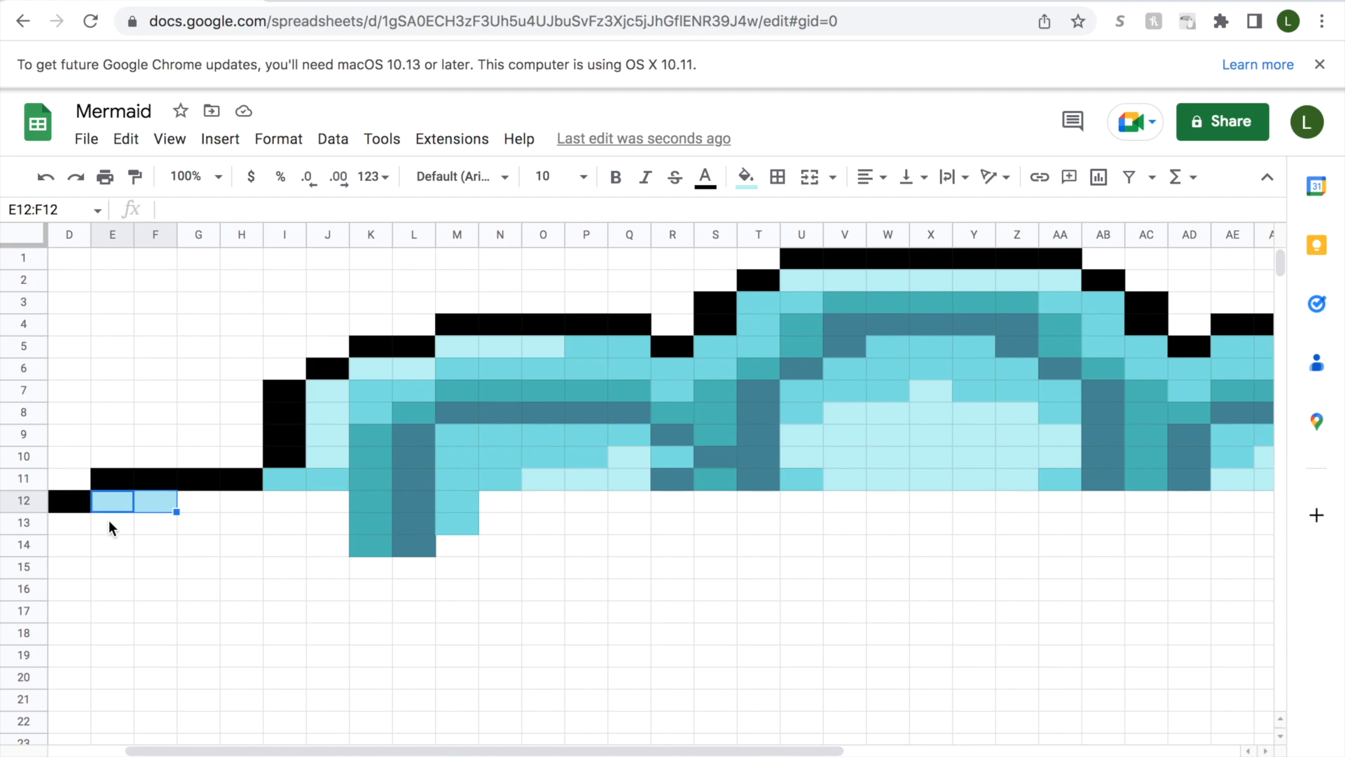
Fill cells D13:D17 below the black cell with pale aqua.
left_click_drag(77, 524, 70, 610)
left_click(746, 179)
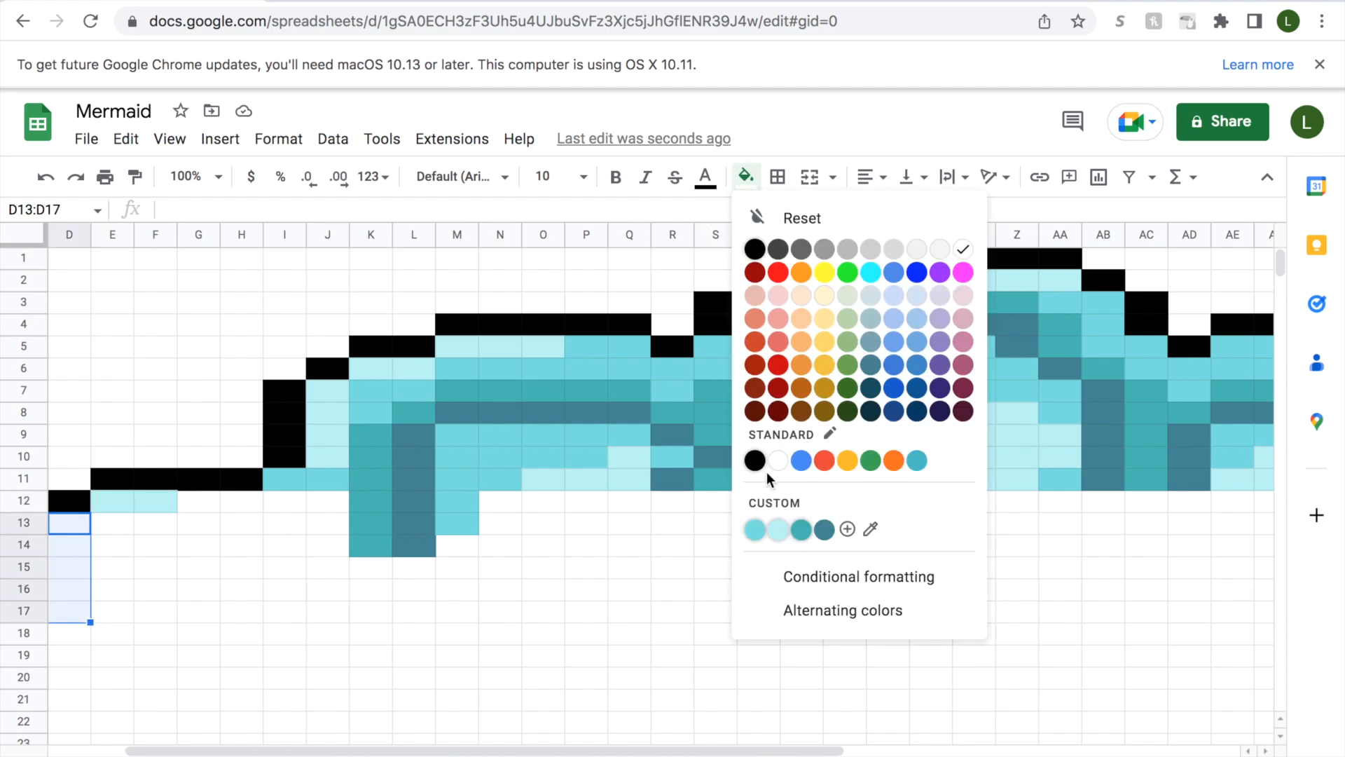
left_click(776, 527)
left_click(124, 518)
Fill cells G12:H12 with medium aqua and cells I12:J12 with teal.
left_click(194, 502)
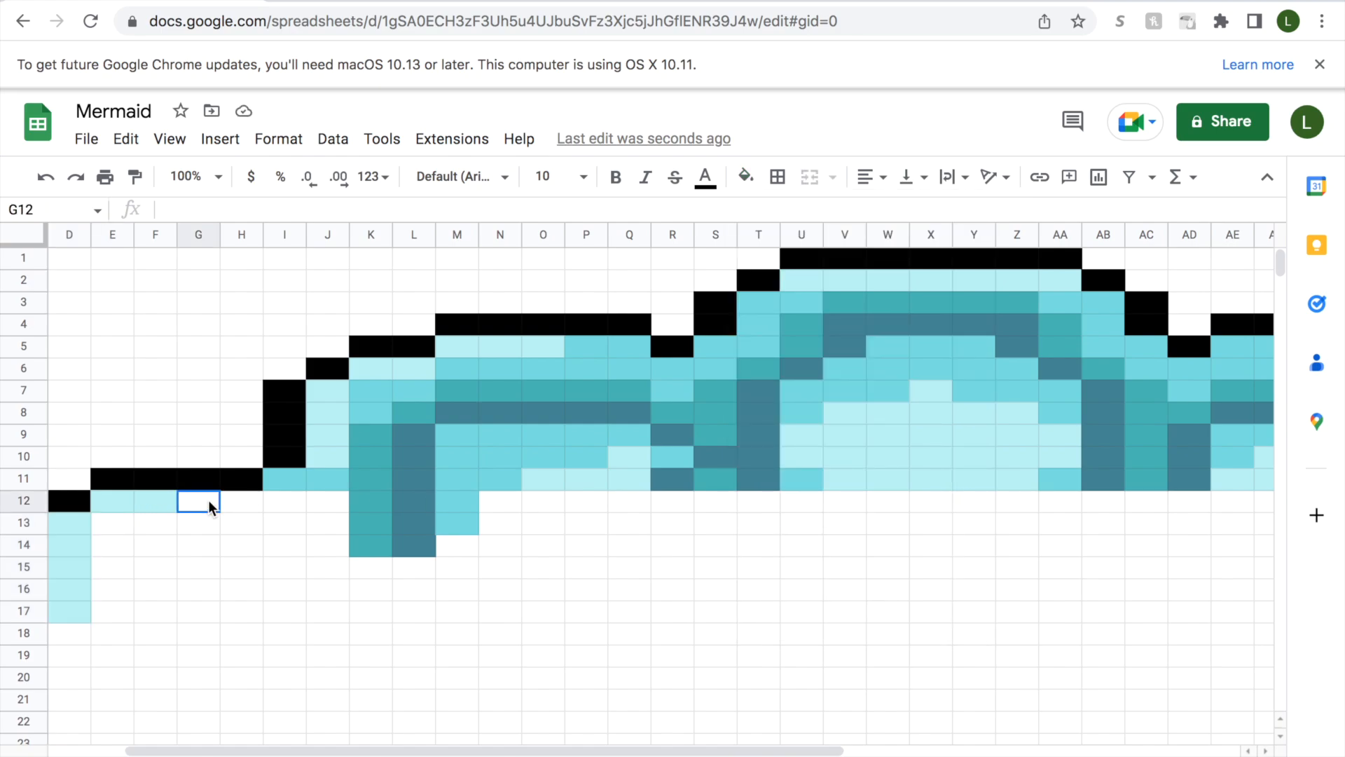
left_click_drag(196, 502, 241, 501)
left_click(746, 177)
left_click(760, 527)
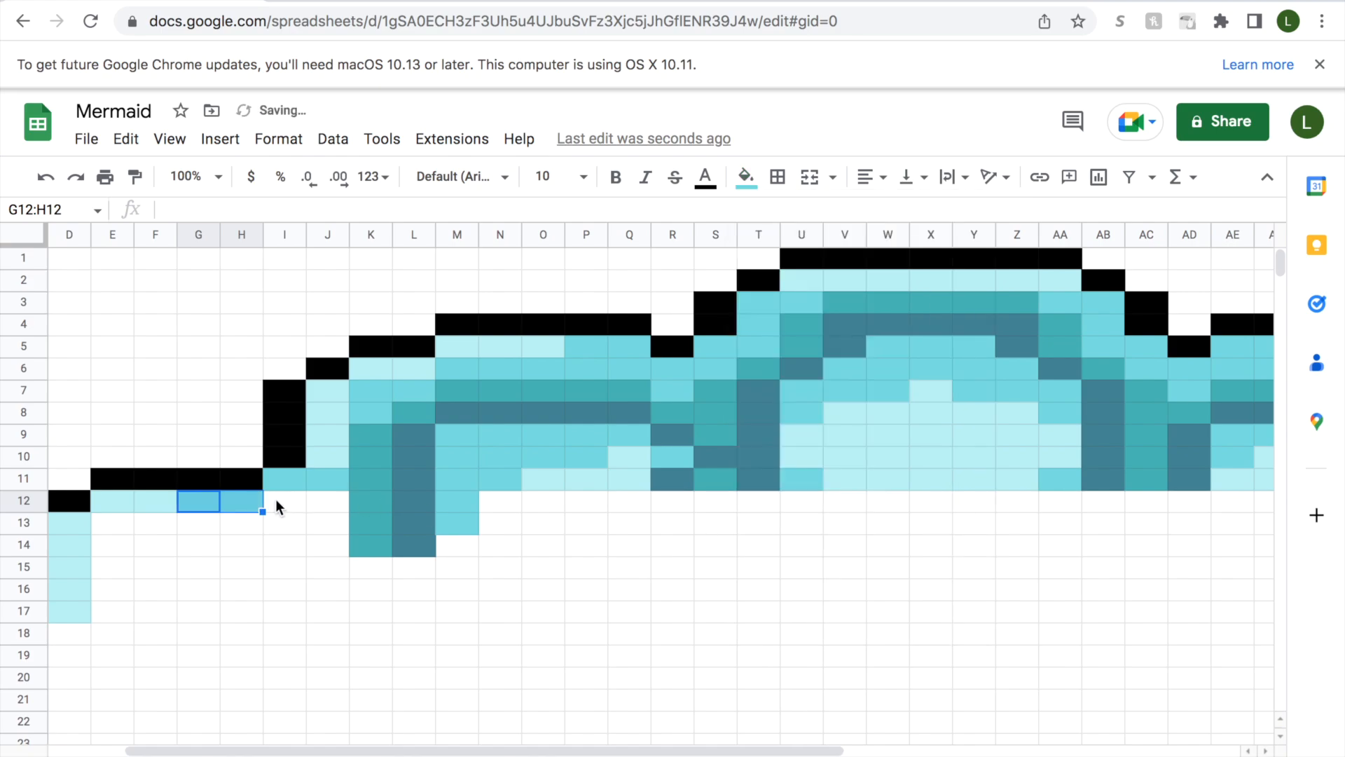
left_click(276, 500)
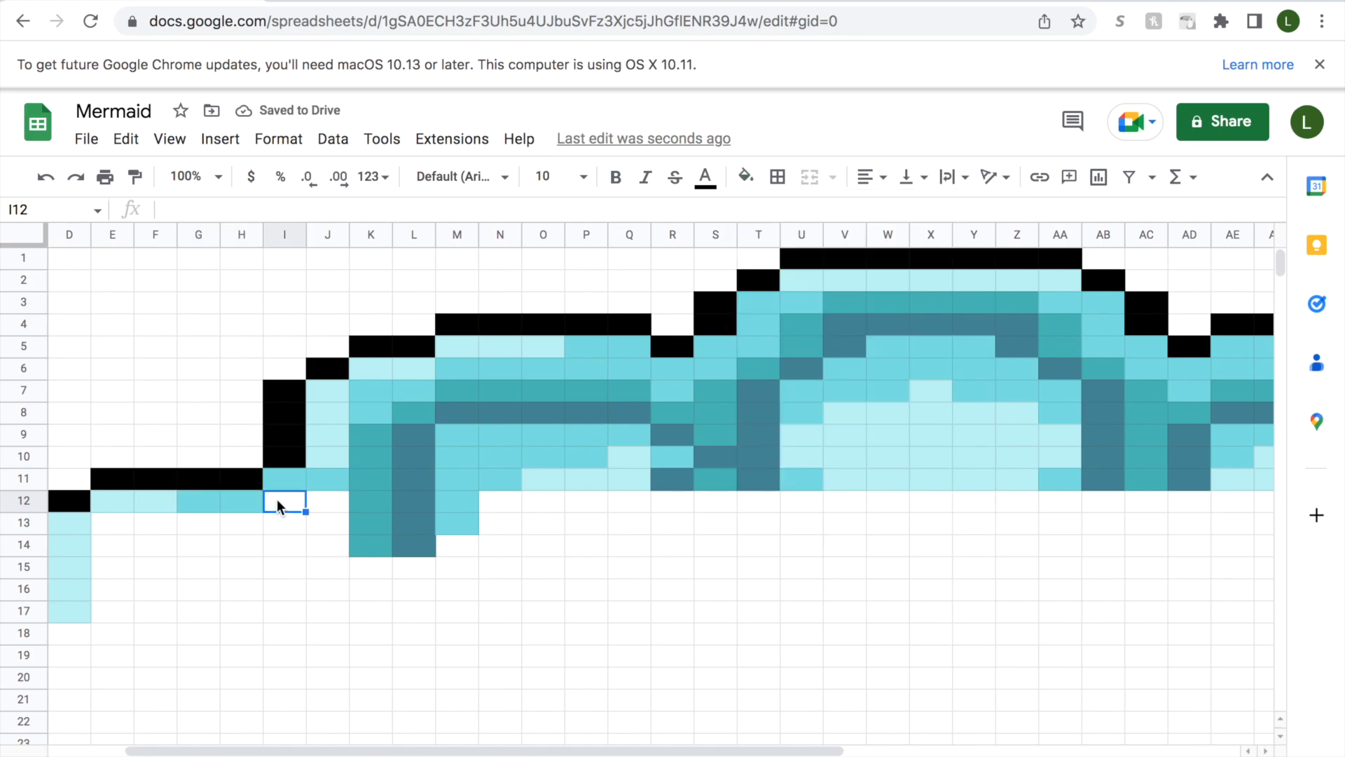
left_click_drag(276, 499, 328, 501)
left_click(745, 177)
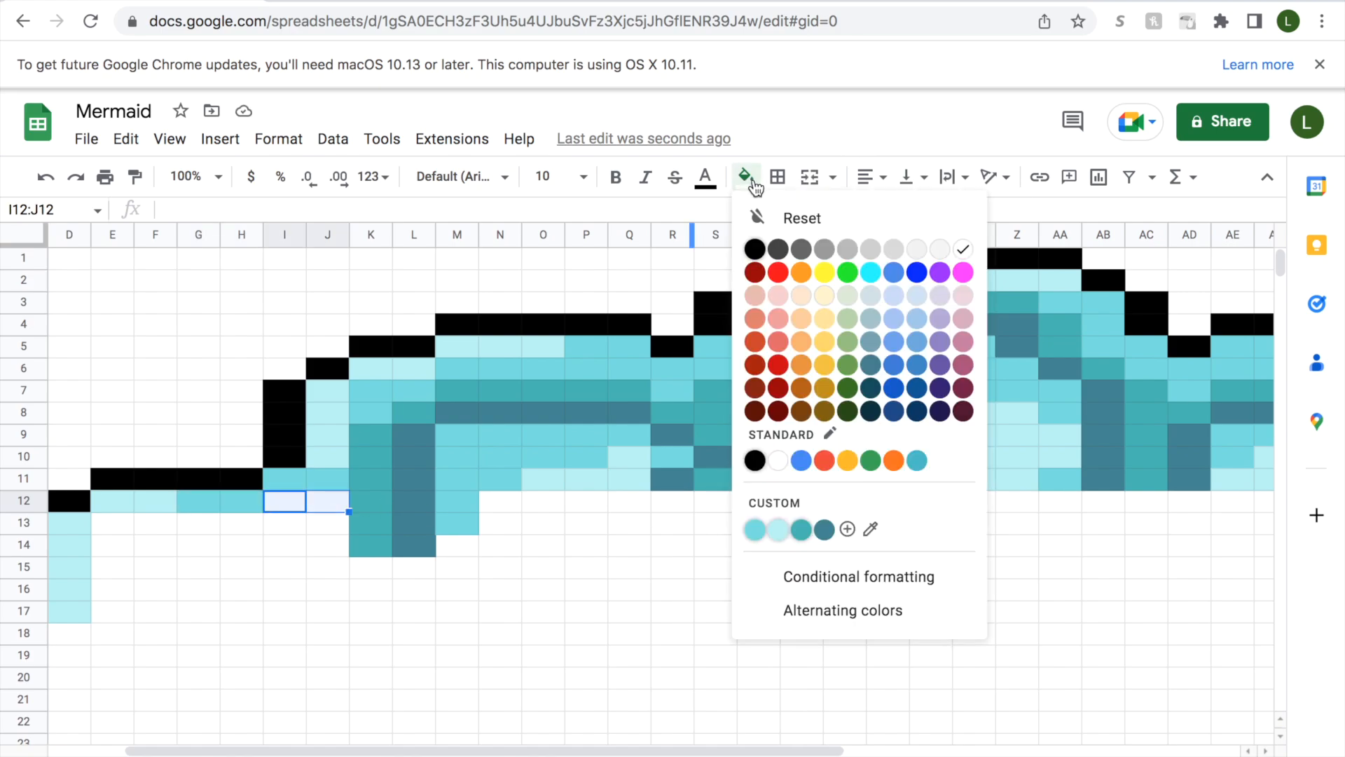
left_click(801, 530)
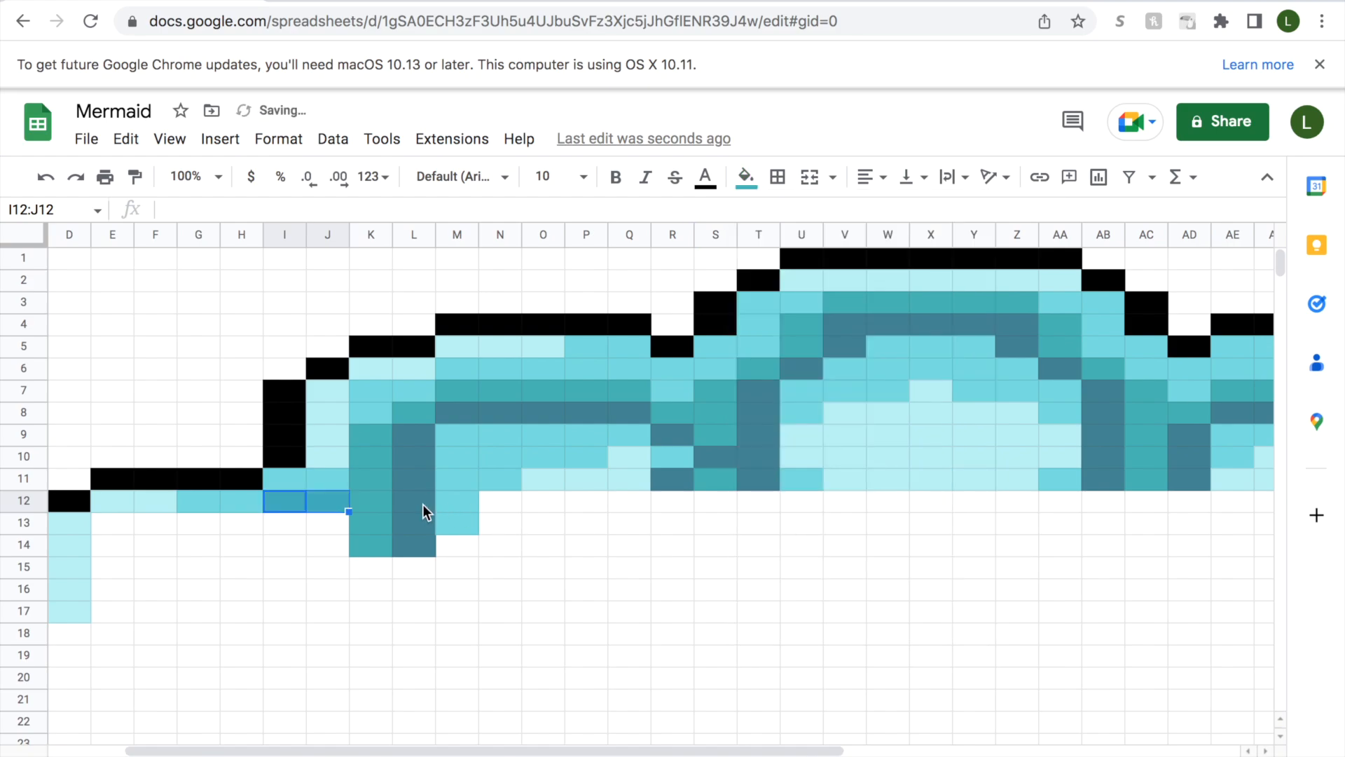
Fill cells N12:R12 and the cells directly below them, N13:R13, with pale aqua.
left_click(422, 505)
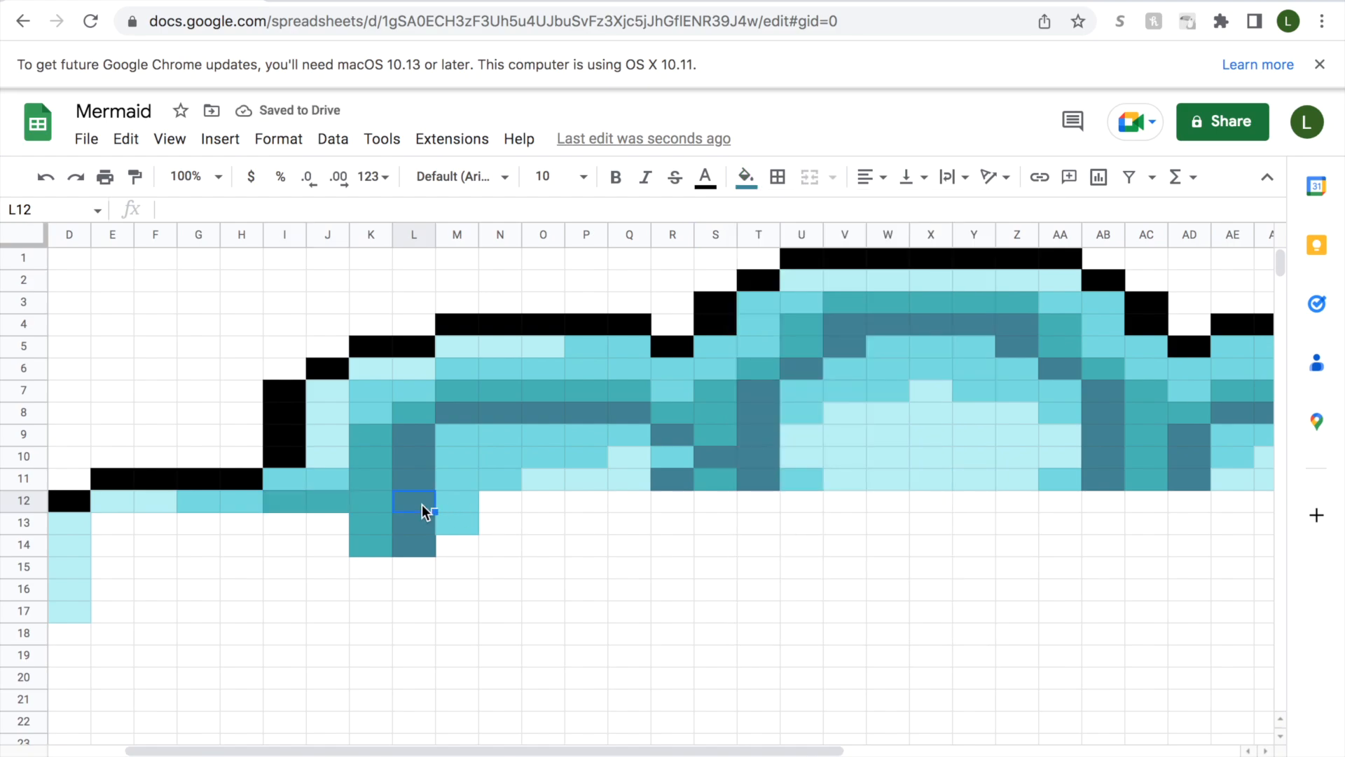
key("Down")
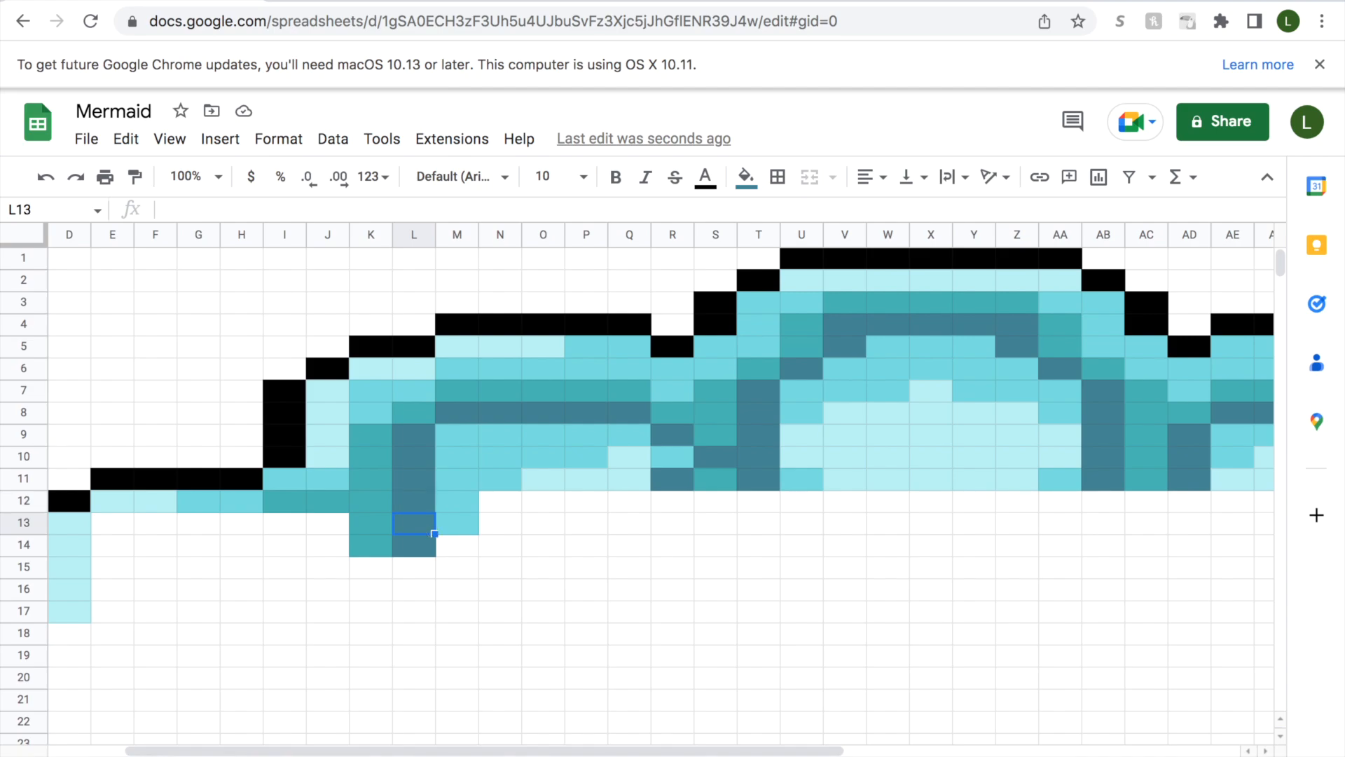
key("Up")
key("Right")
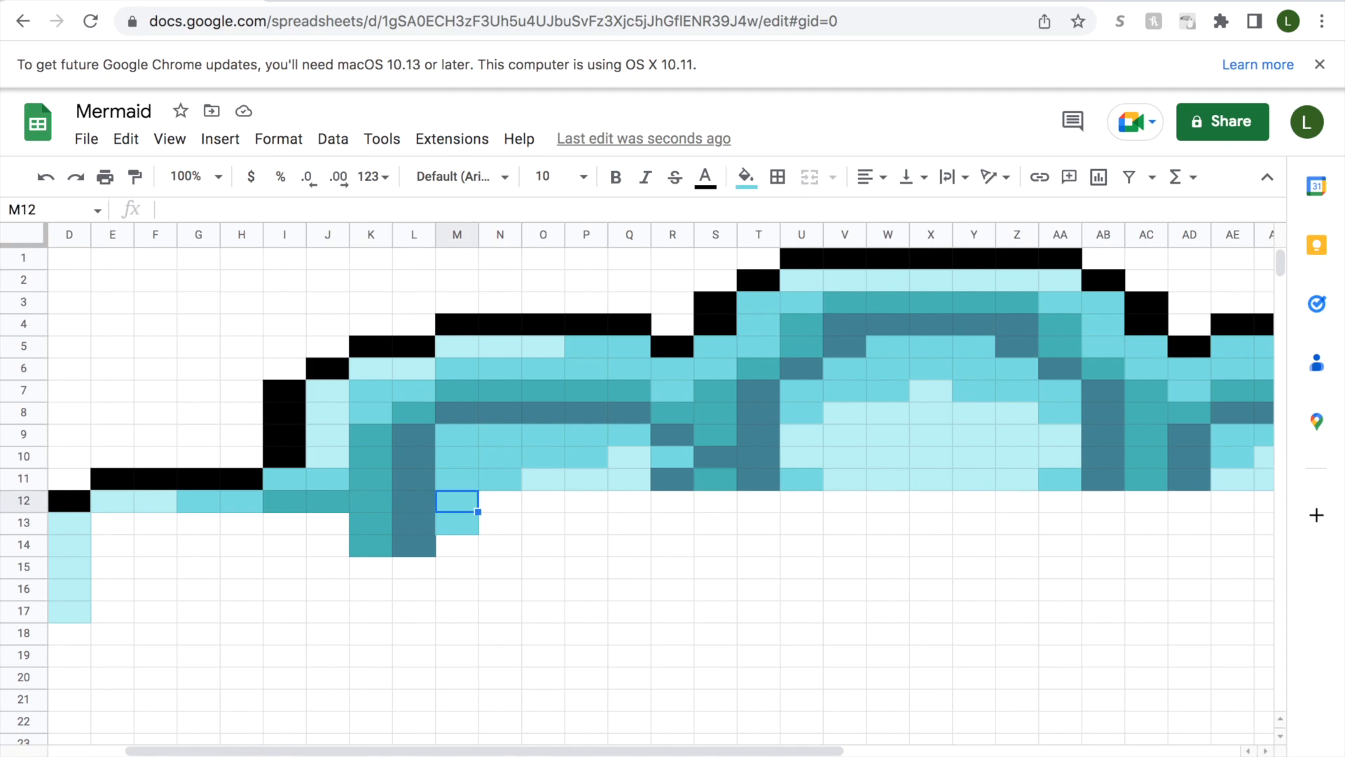
key("Right")
left_click_drag(503, 500, 658, 502)
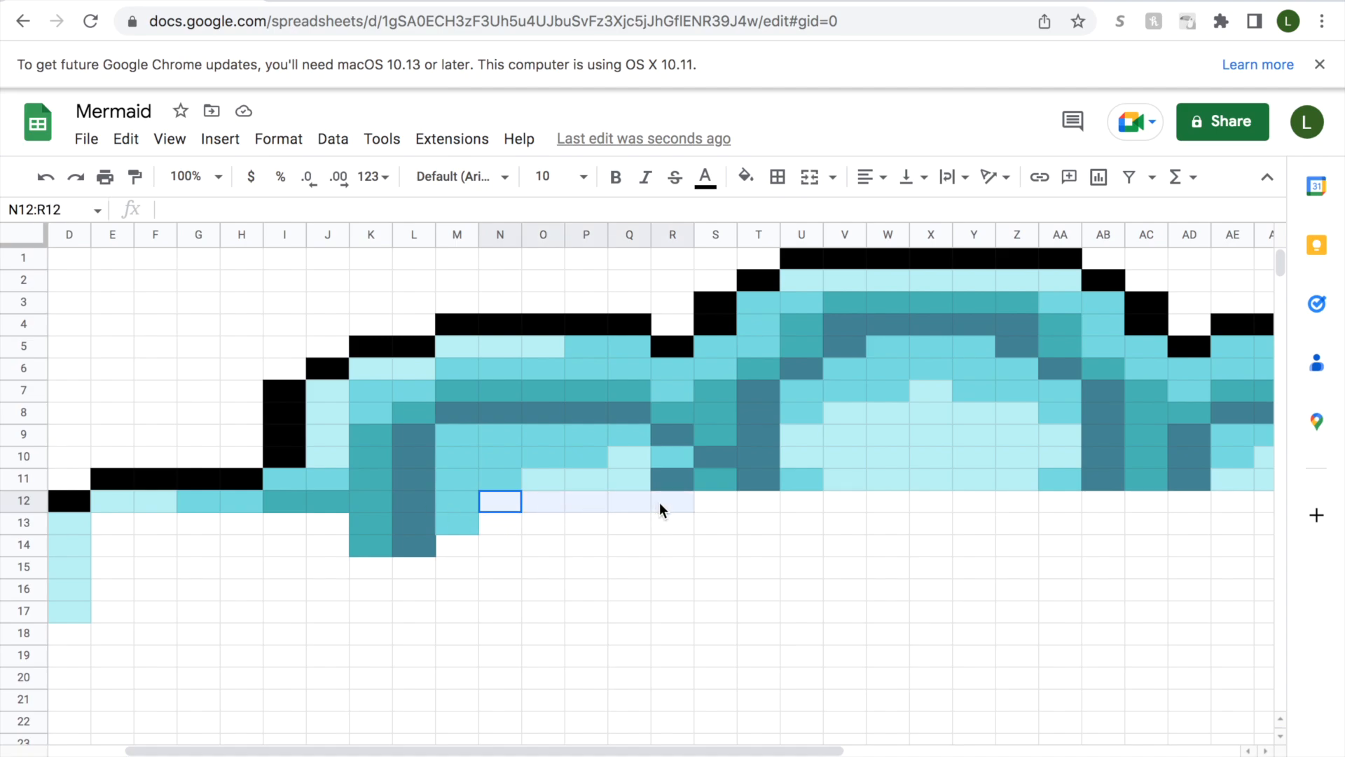
left_click(746, 175)
left_click(777, 529)
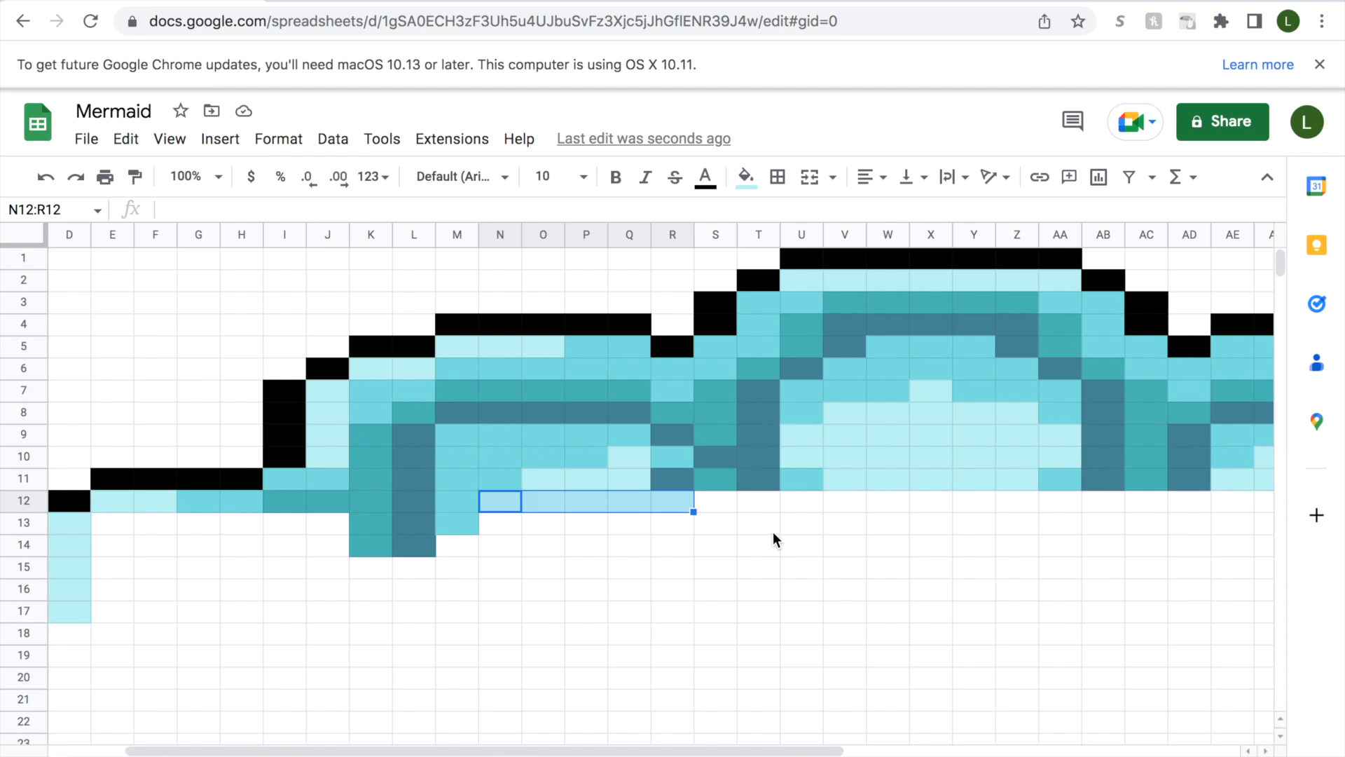
left_click_drag(511, 527, 673, 526)
left_click(745, 177)
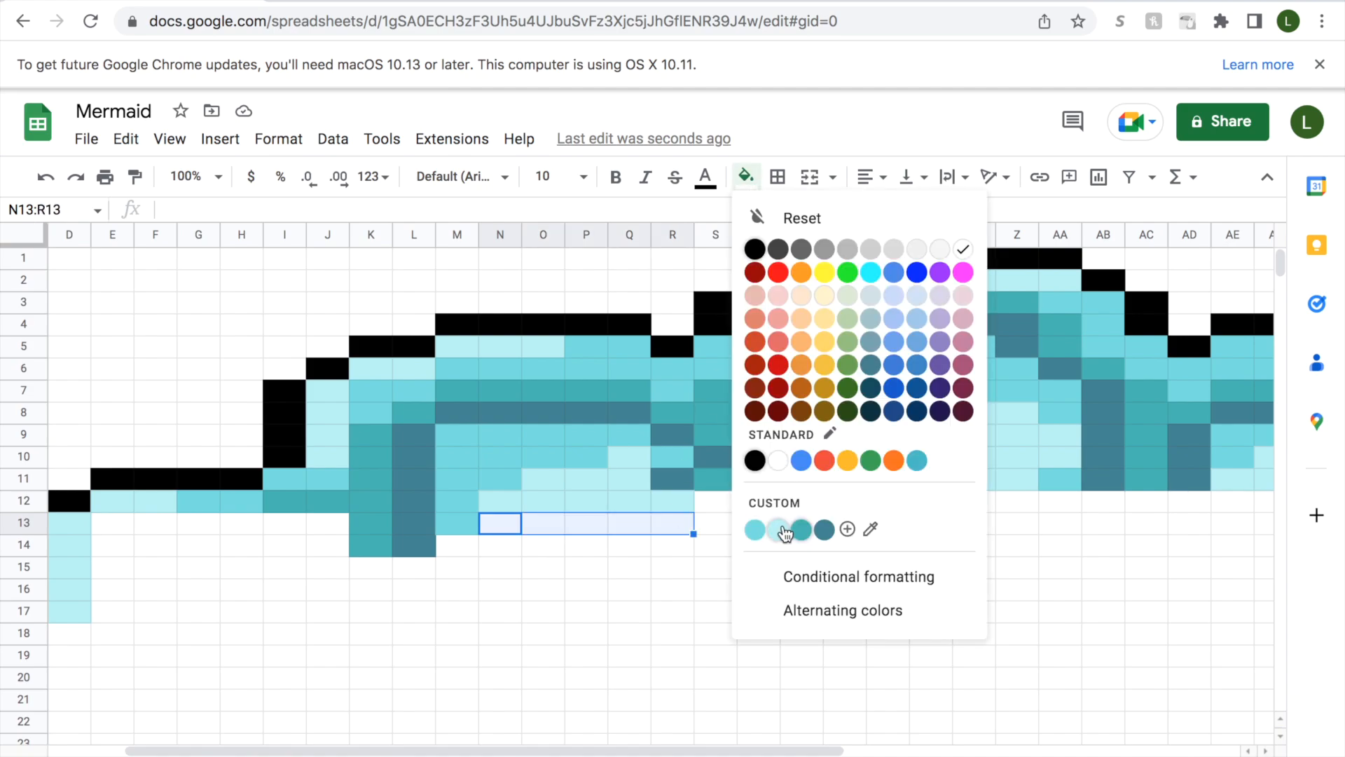
left_click(779, 530)
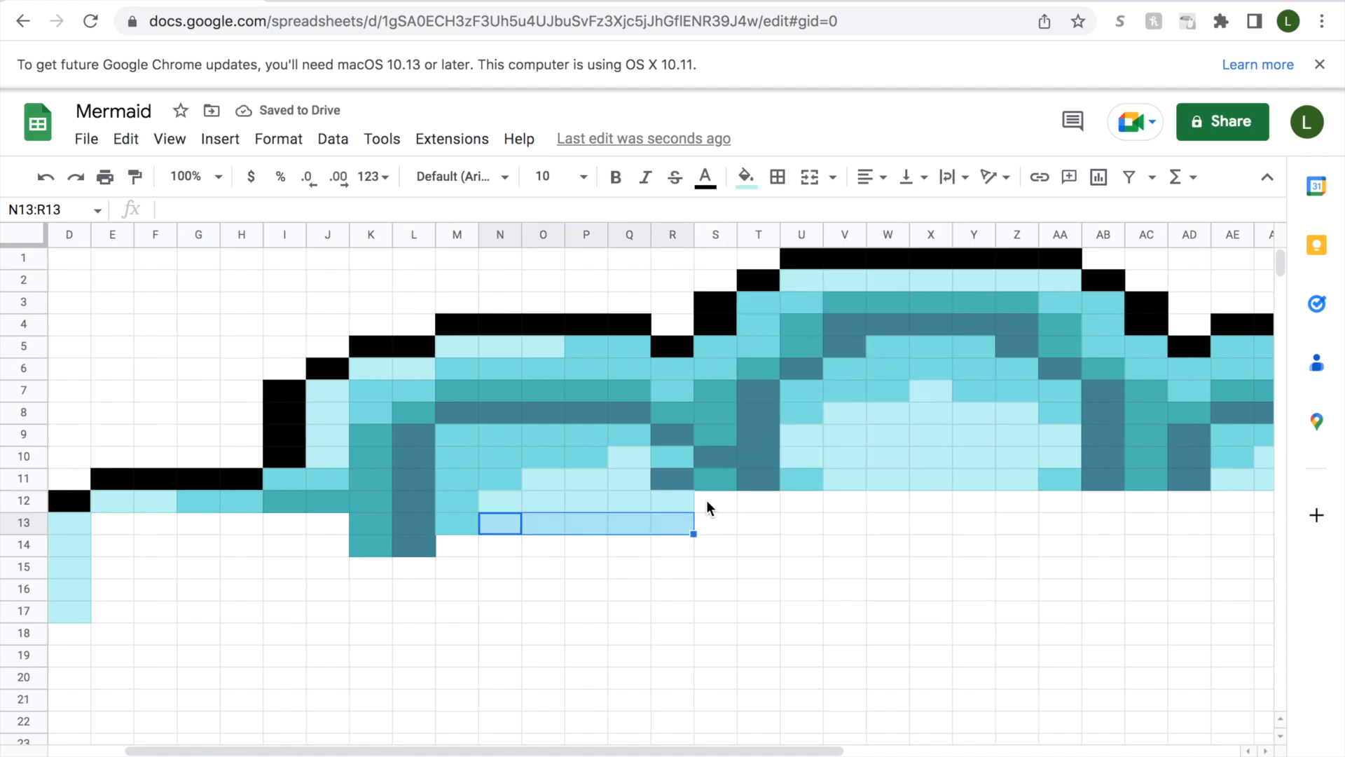
Fill the vertical run of cells S12:S16 with slate-blue.
left_click(707, 499)
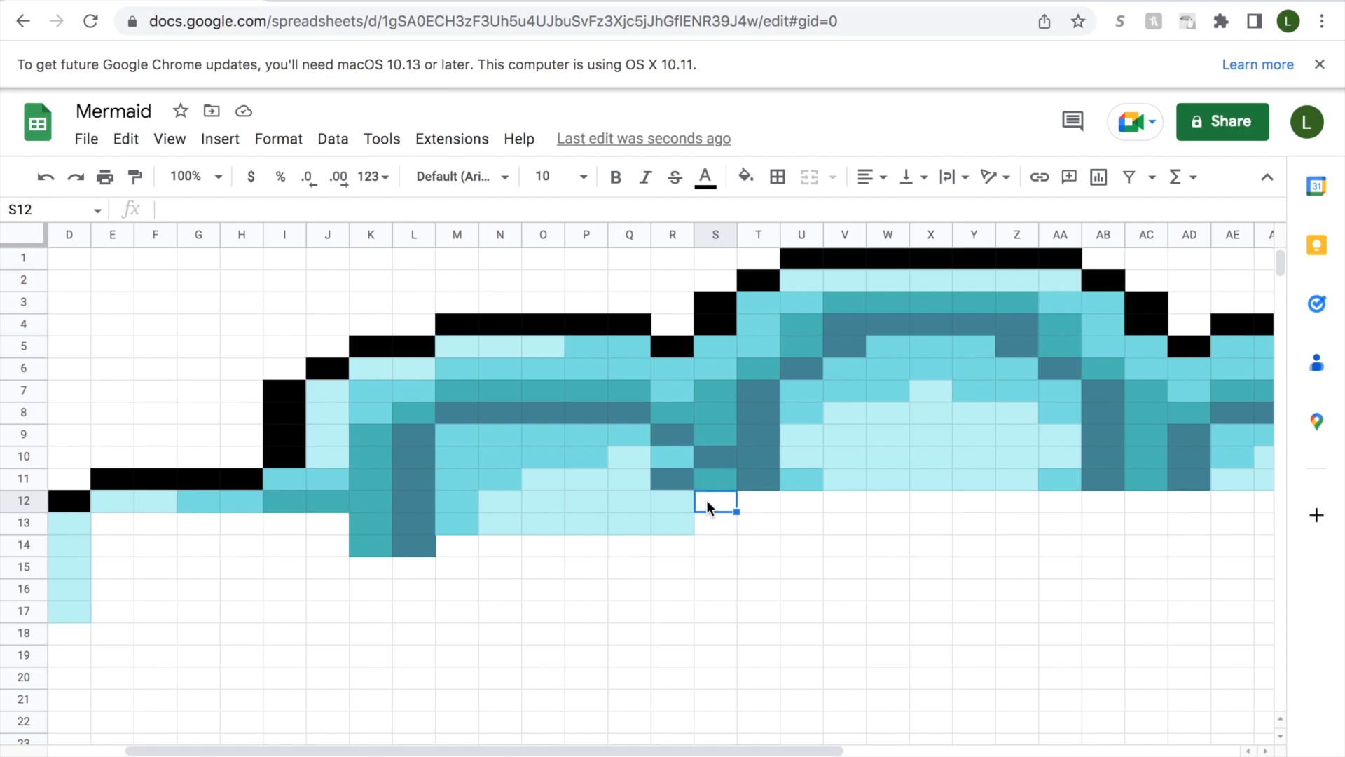
left_click_drag(706, 503, 713, 592)
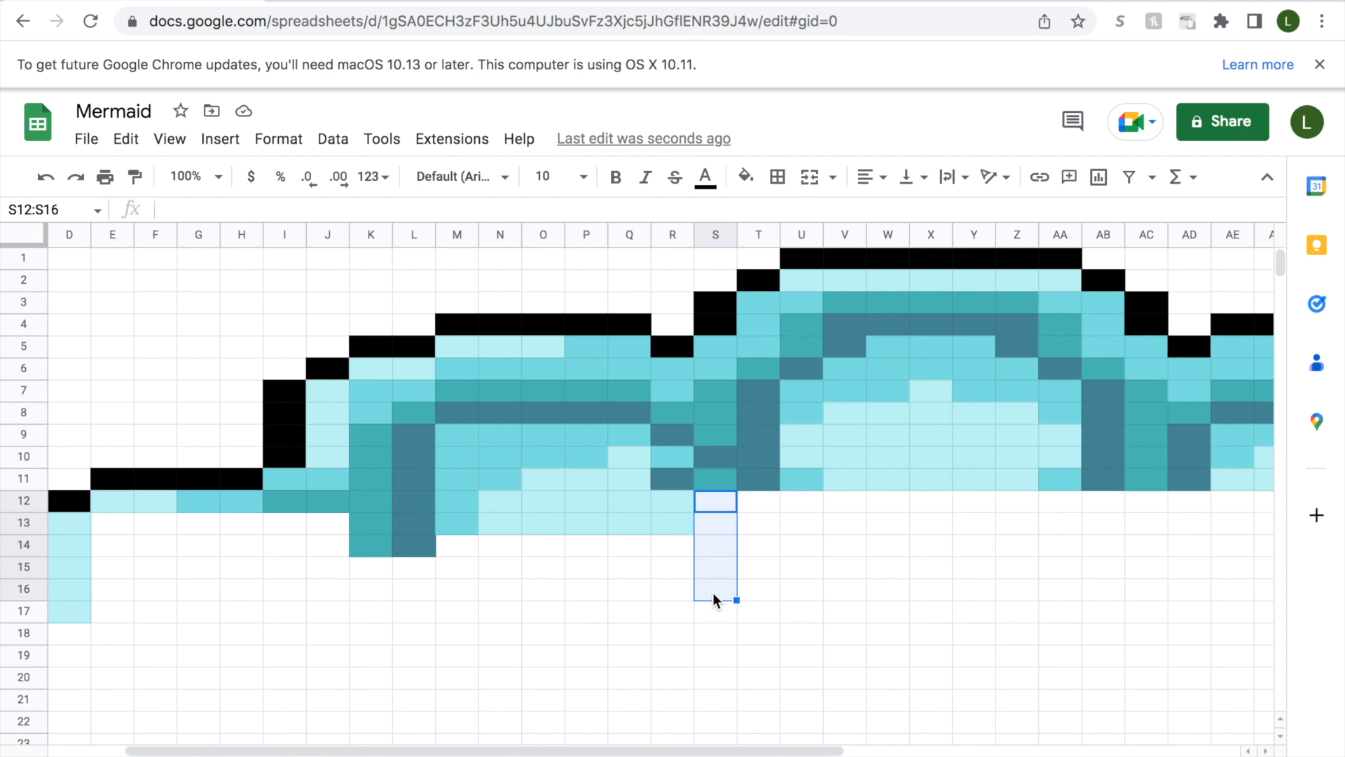
left_click(746, 176)
left_click(824, 529)
Continue row 12 by filling cell T12 with teal and cell U12 with slate-blue.
left_click(762, 502)
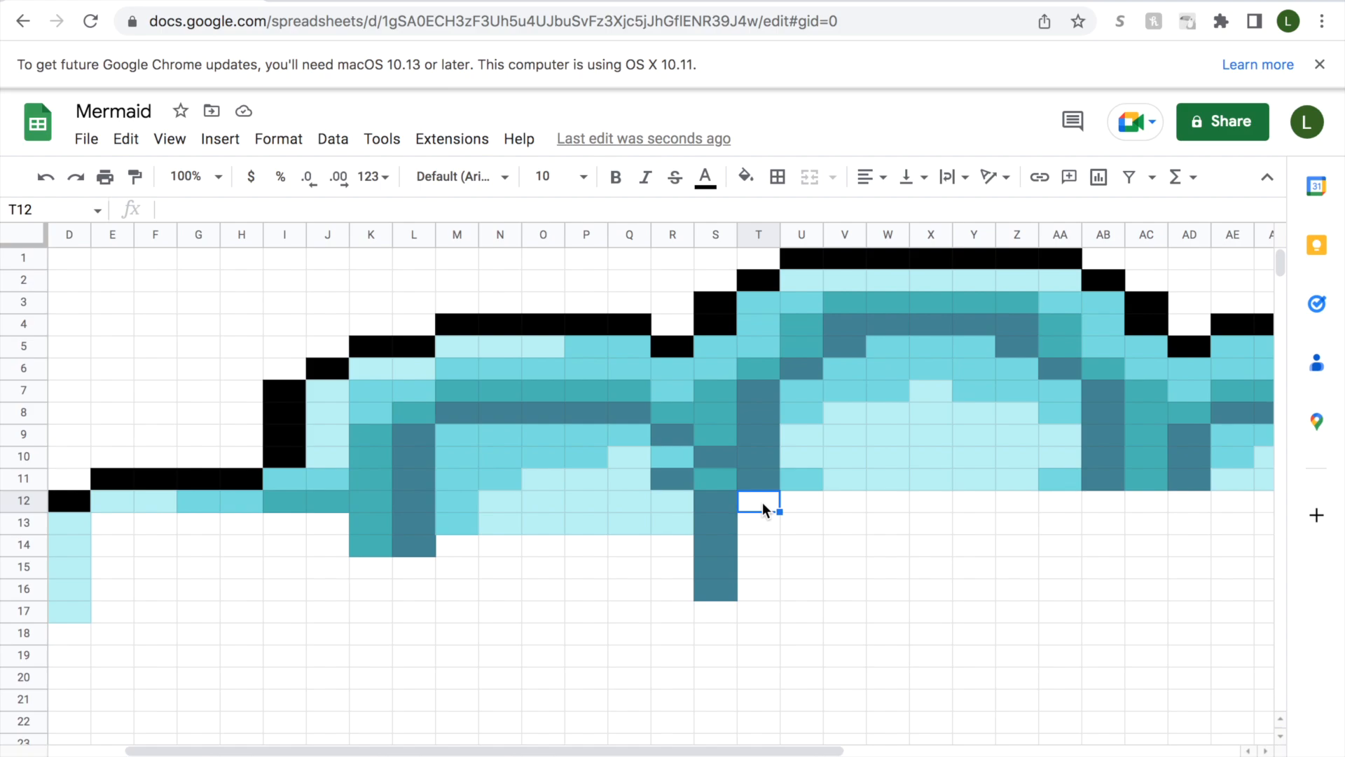
left_click(745, 176)
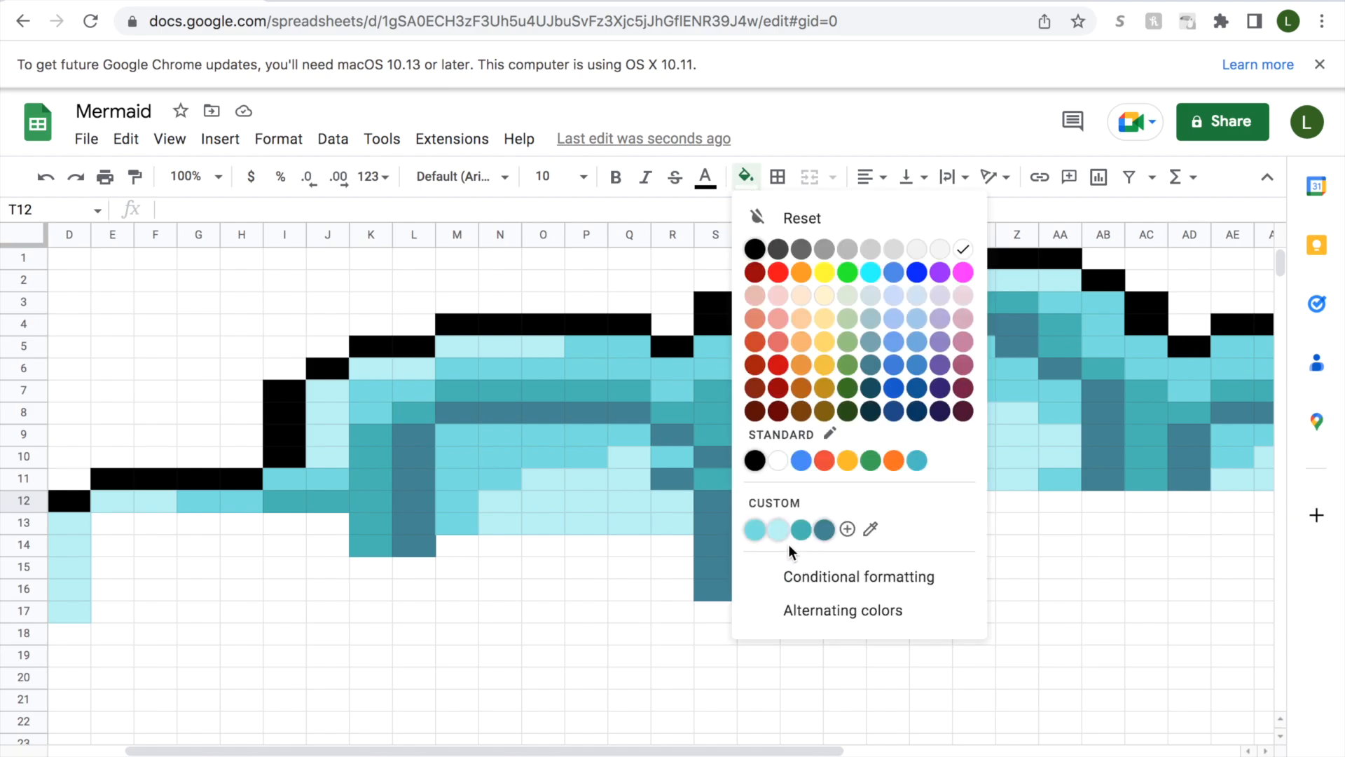
left_click(799, 524)
left_click(801, 502)
left_click(746, 176)
left_click(821, 526)
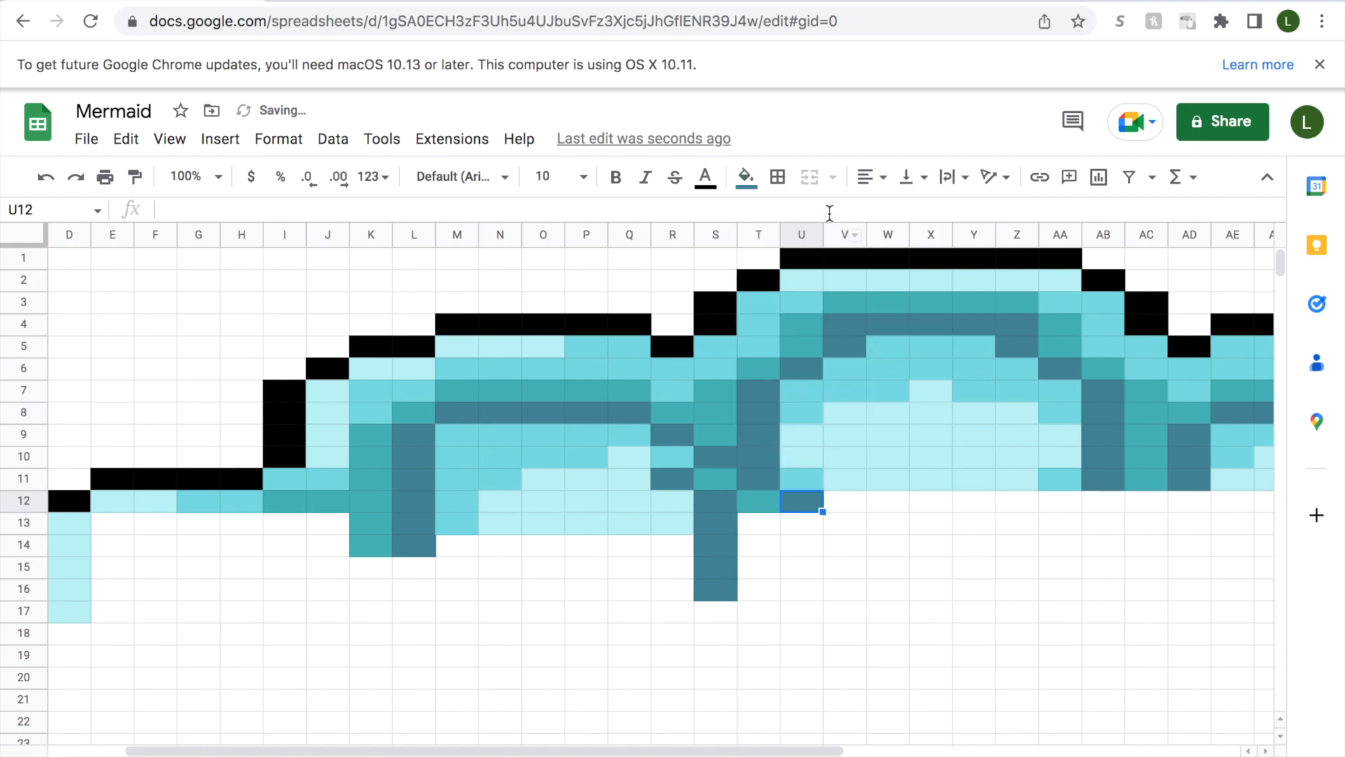
Fill cell V12 with medium aqua and cells W12:Y12 with pale aqua.
left_click(840, 504)
left_click(745, 176)
left_click(766, 526)
left_click(876, 506)
left_click_drag(877, 505, 964, 502)
left_click(746, 176)
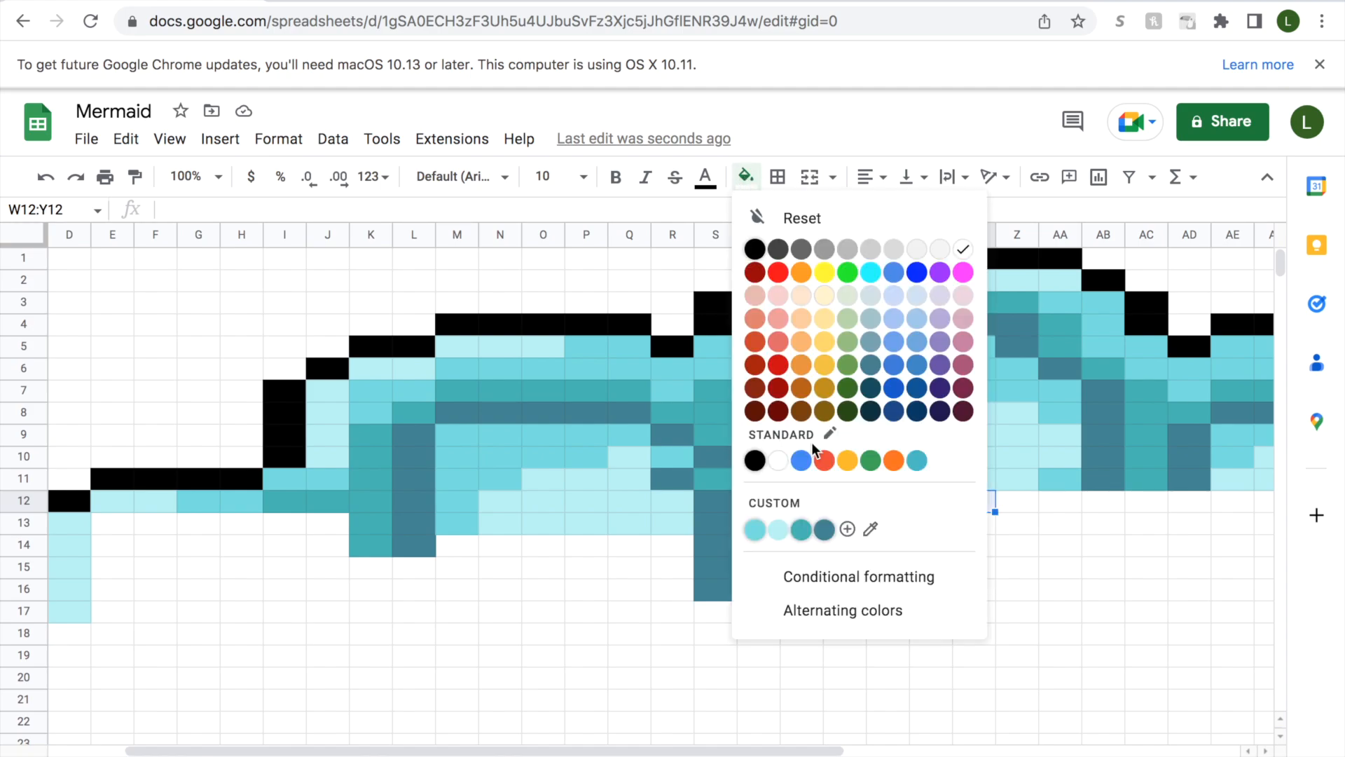
left_click(780, 536)
Fill the single cell X13, below the centre of the arch, with pale aqua.
left_click(918, 524)
left_click(743, 185)
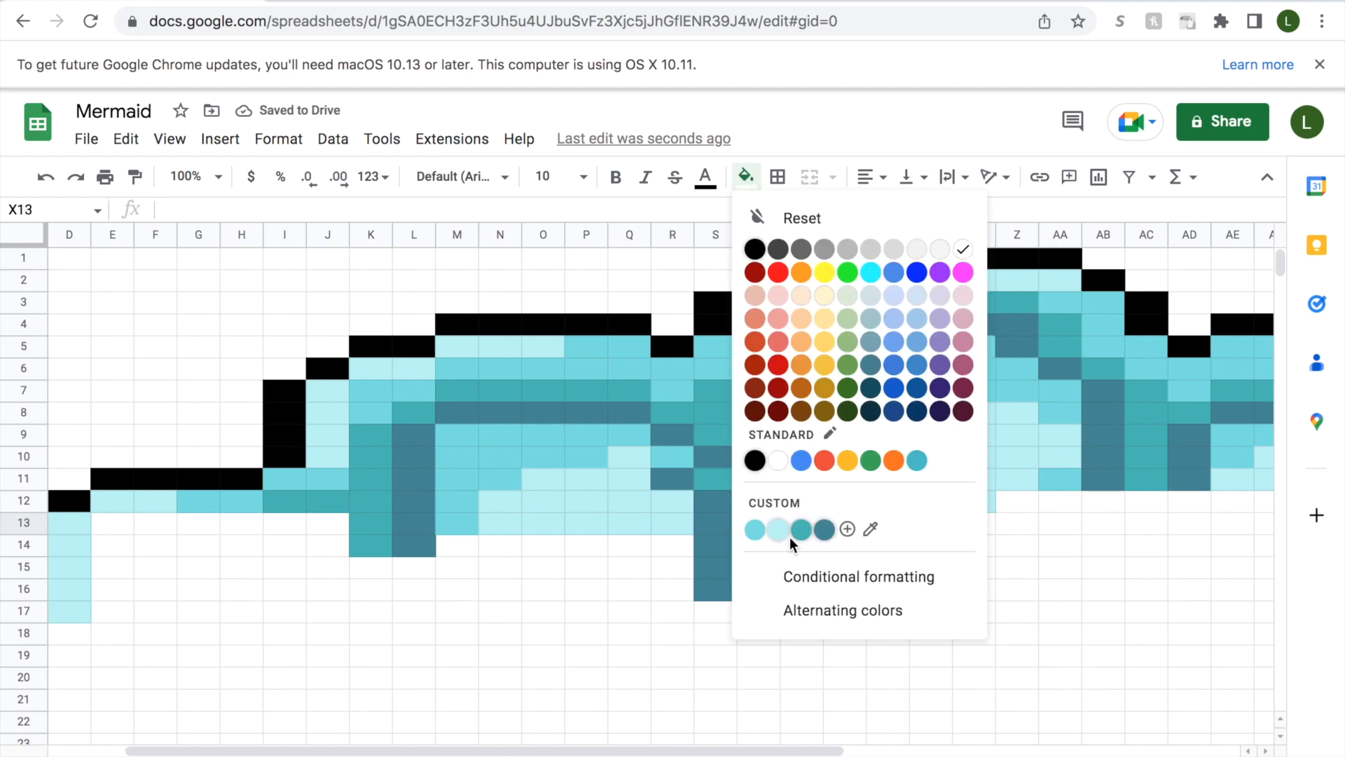
left_click(779, 536)
Fill cell Z12 with medium aqua and cell AA12 with slate-blue.
left_click(1011, 508)
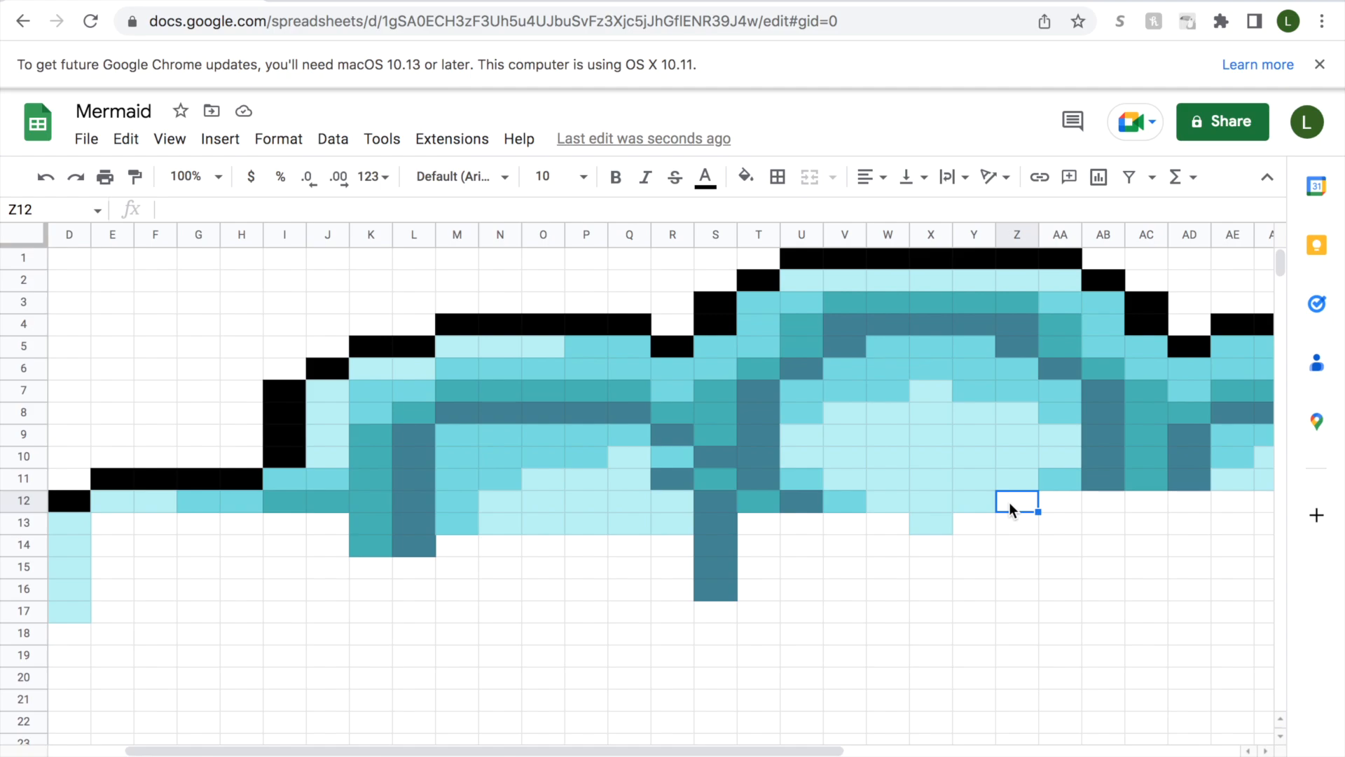
left_click(745, 176)
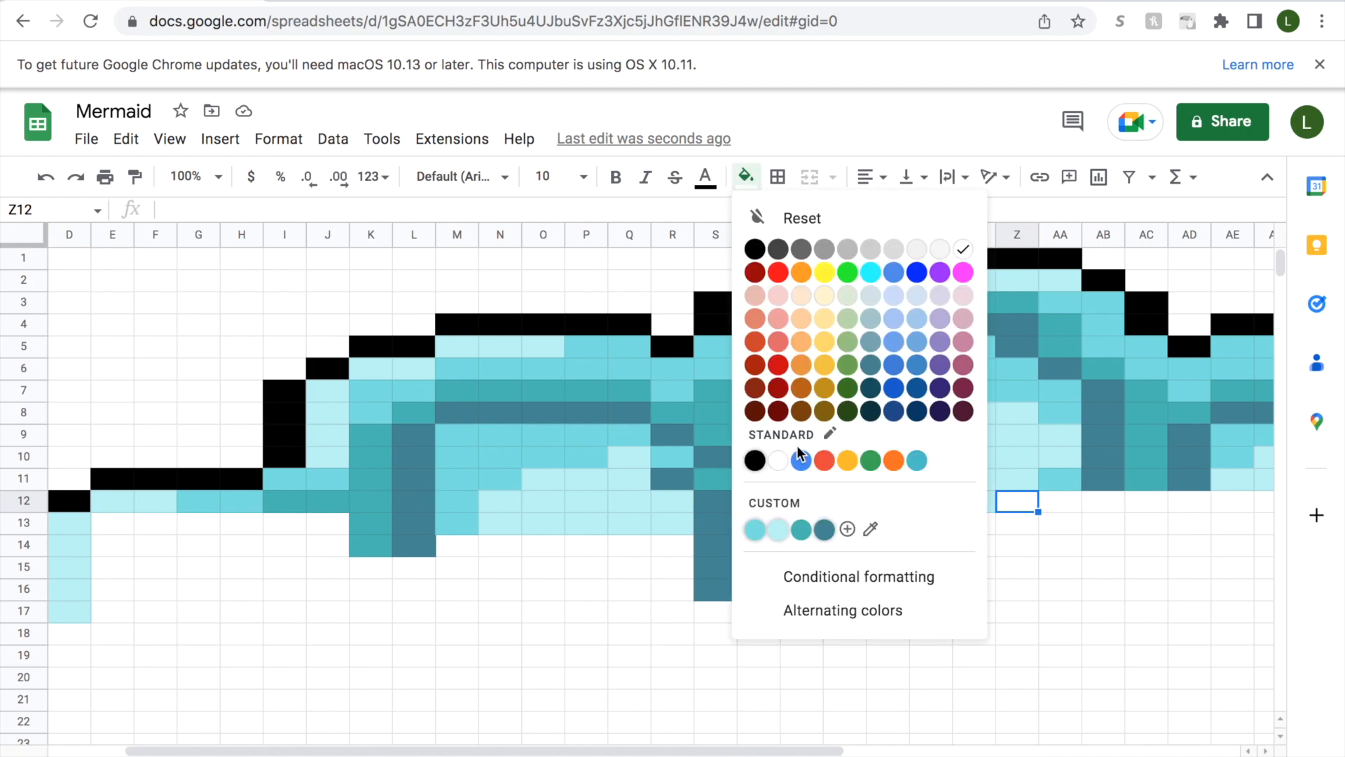
left_click(766, 536)
left_click(1064, 507)
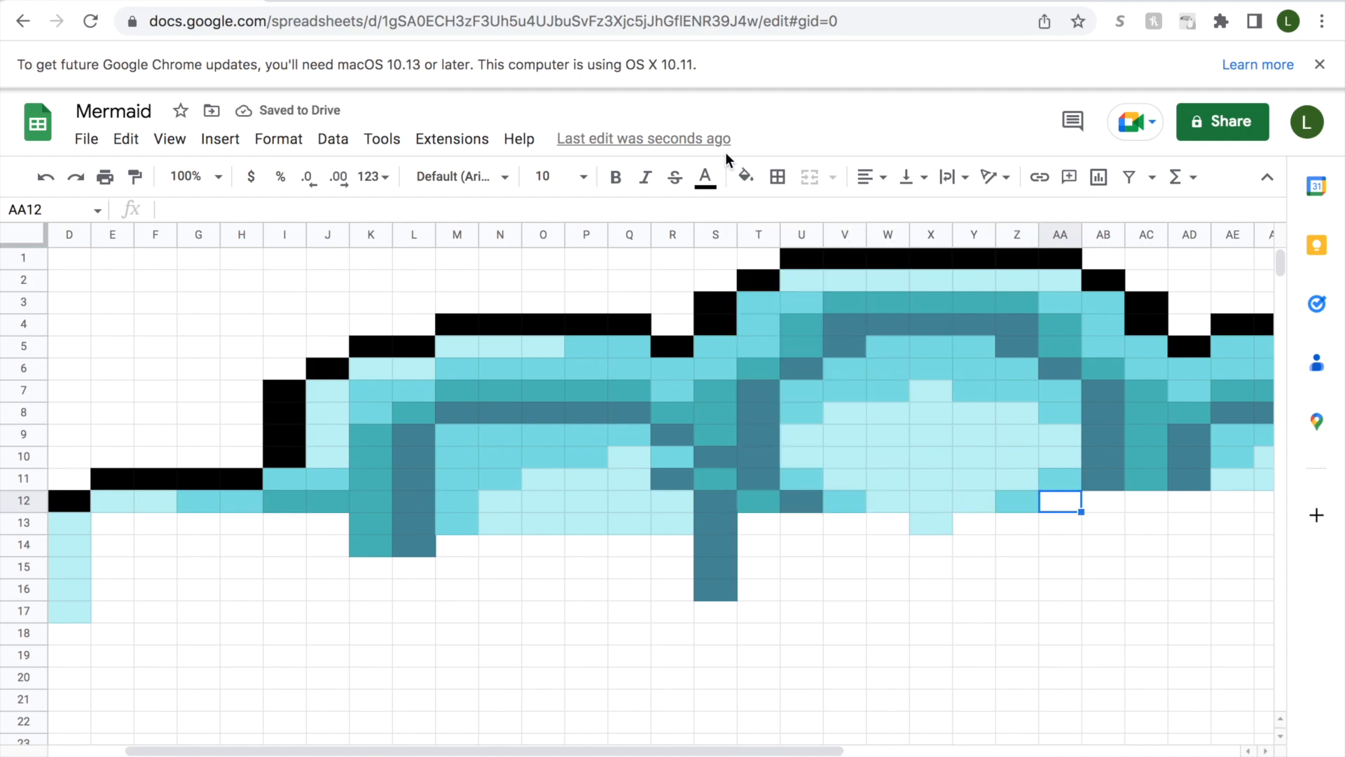
left_click(745, 176)
left_click(825, 530)
Fill cell AB12 with teal and cell AC12 with slate-blue.
left_click(1111, 504)
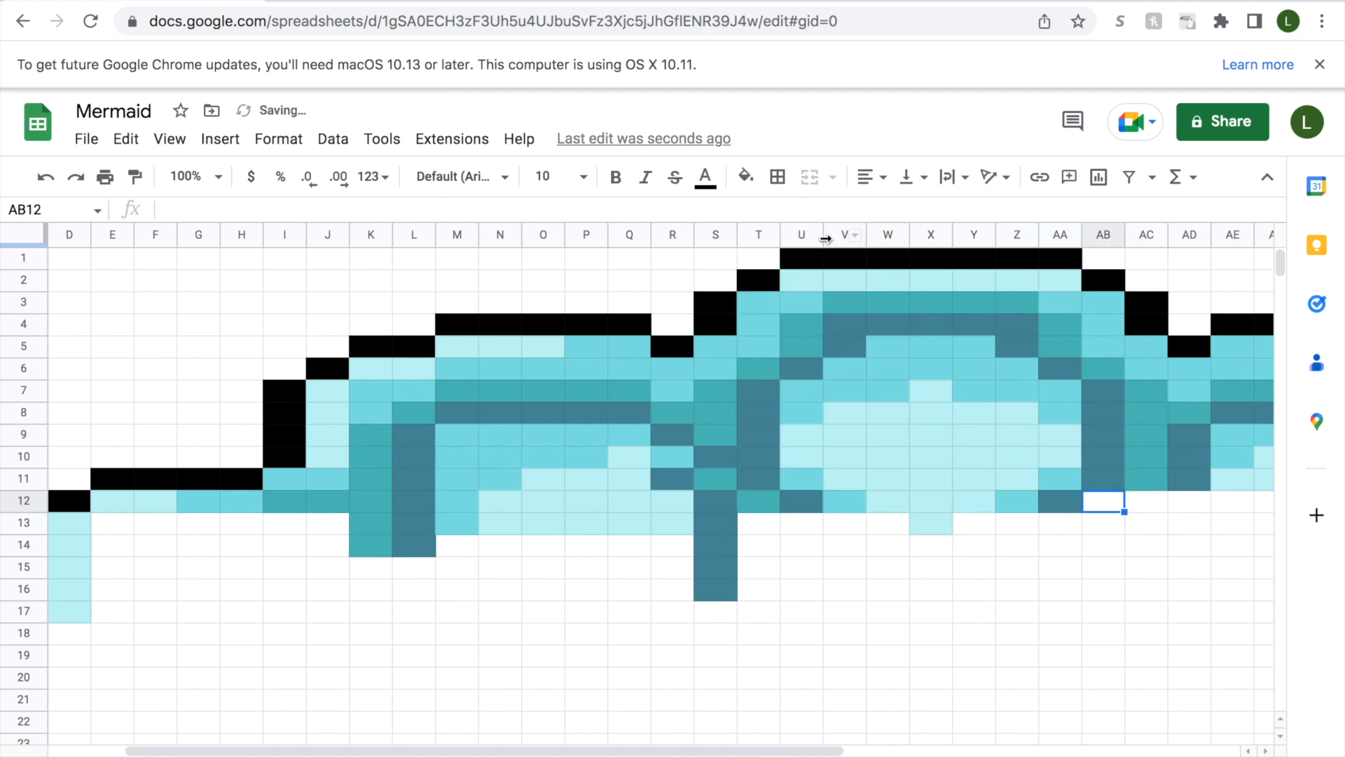
left_click(745, 177)
left_click(801, 529)
left_click(1145, 503)
left_click(746, 177)
left_click(825, 529)
Fill cells AD12:AE12 and AF12:AH12 in row 12 with pale aqua.
left_click_drag(1194, 502, 1235, 502)
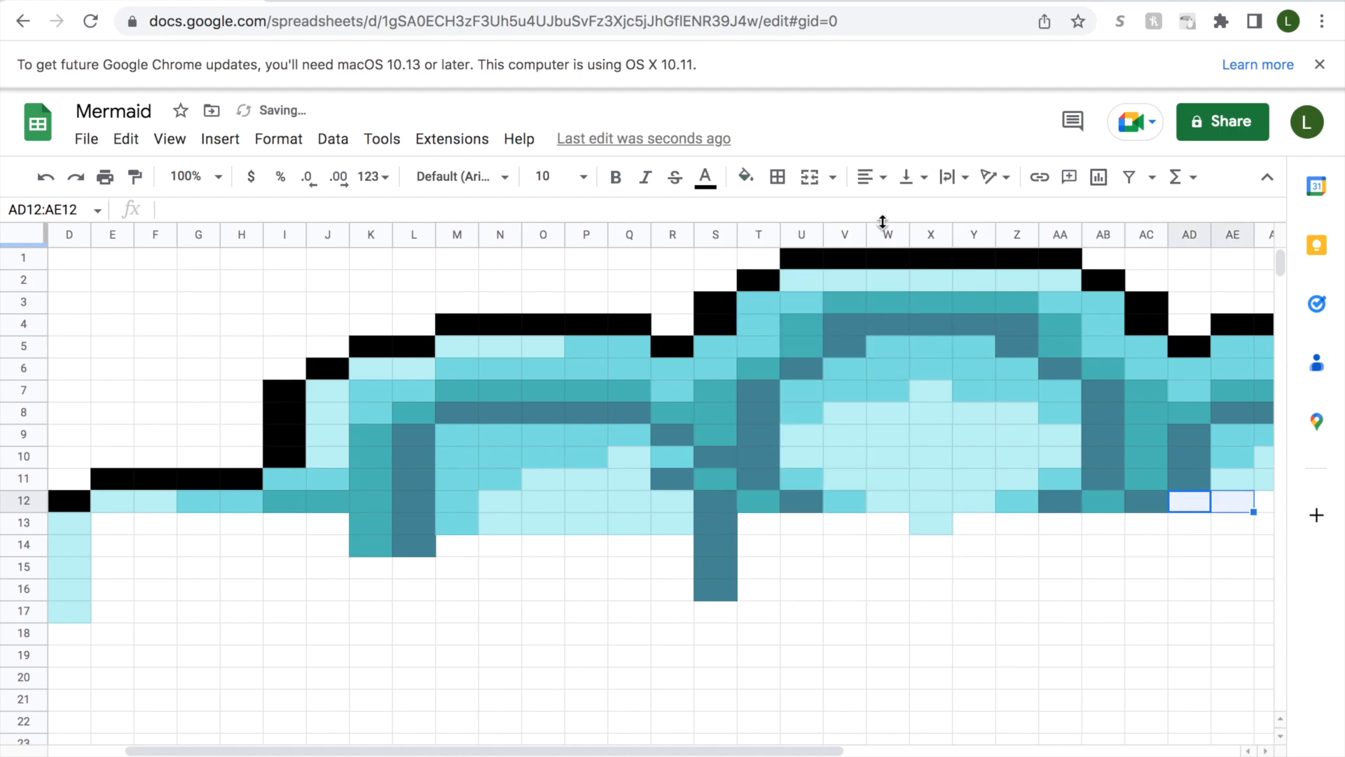
left_click(746, 176)
left_click(777, 530)
scroll(881, 745, "right", 5)
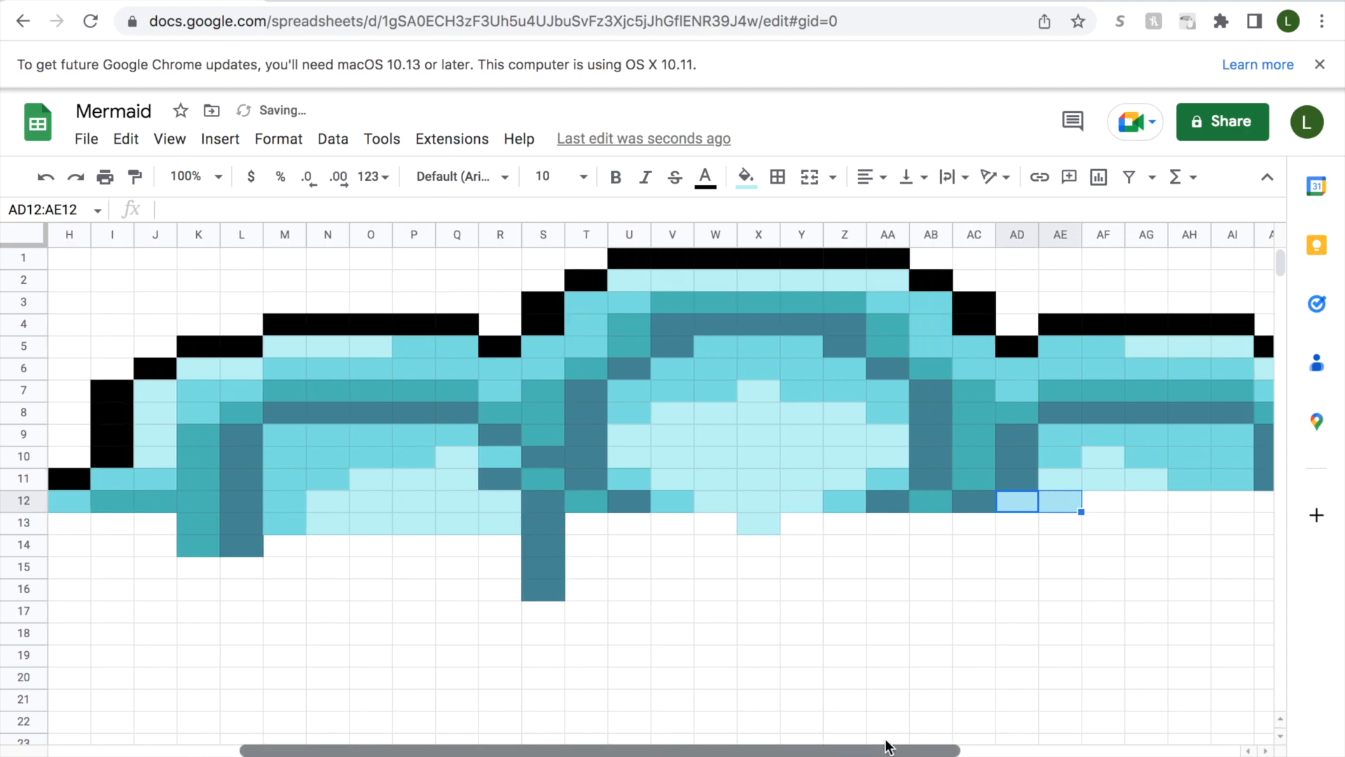
scroll(1002, 719, "right", 2)
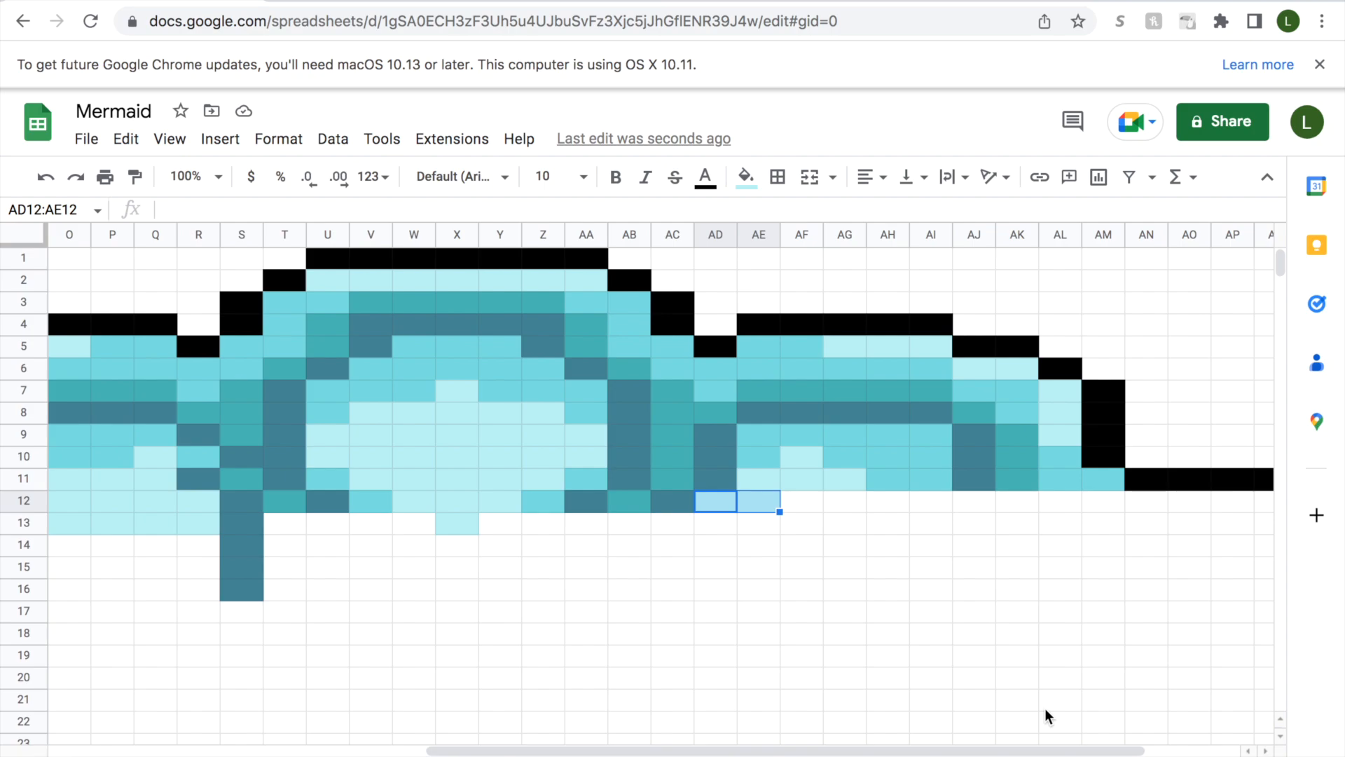
left_click_drag(802, 501, 889, 502)
left_click(746, 176)
left_click(754, 529)
Fill cell AI12 with medium aqua and cell AJ12 with slate-blue.
left_click(934, 501)
left_click(746, 177)
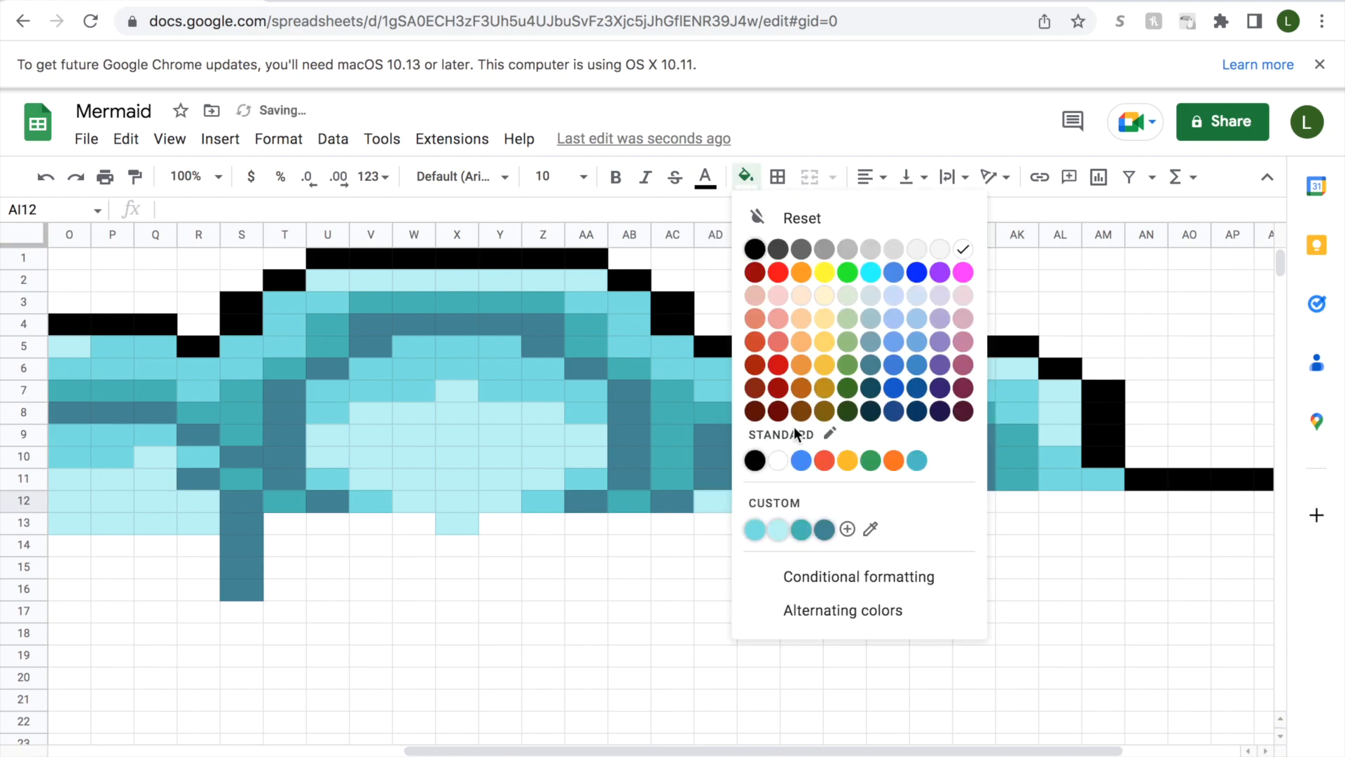
left_click(756, 531)
left_click(974, 502)
left_click(746, 176)
left_click(827, 533)
Fill cells AK12:AM12 with teal and cells AN12:AO12 with medium aqua.
left_click_drag(1025, 503, 1100, 501)
left_click(746, 177)
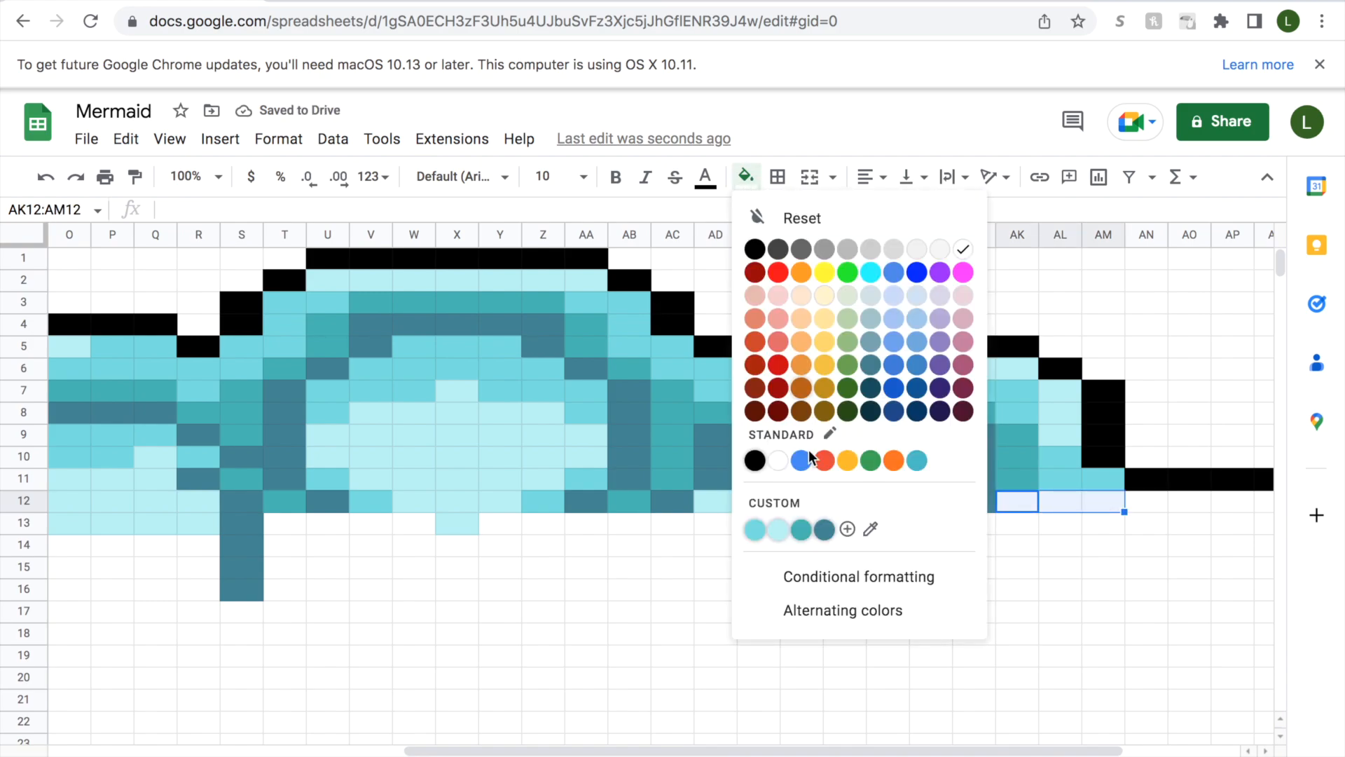
left_click(807, 531)
left_click(1144, 500)
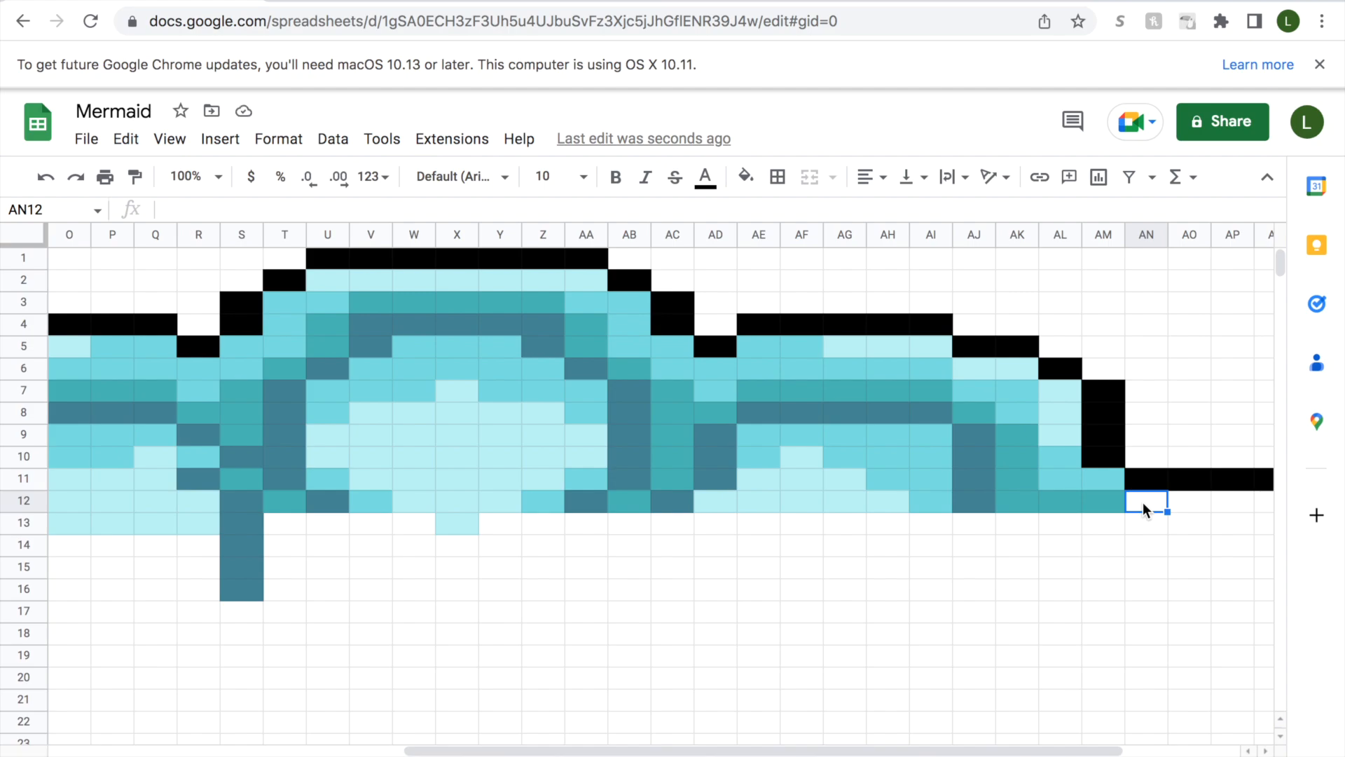
left_click_drag(1142, 502, 1180, 502)
left_click(747, 176)
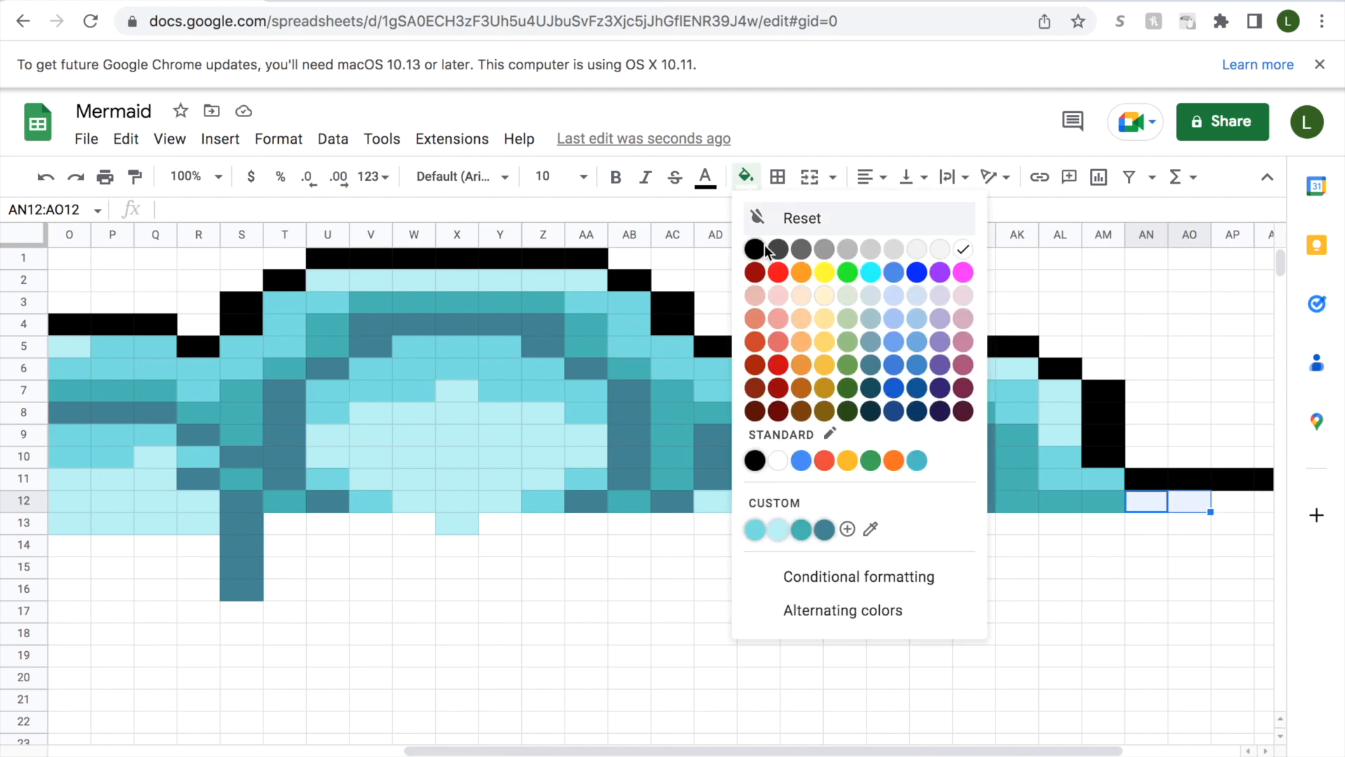
left_click(754, 529)
Fill cells AP12:AQ12 with pale aqua and cell AR12 with black to finish row 12.
scroll(901, 750, "right", 3)
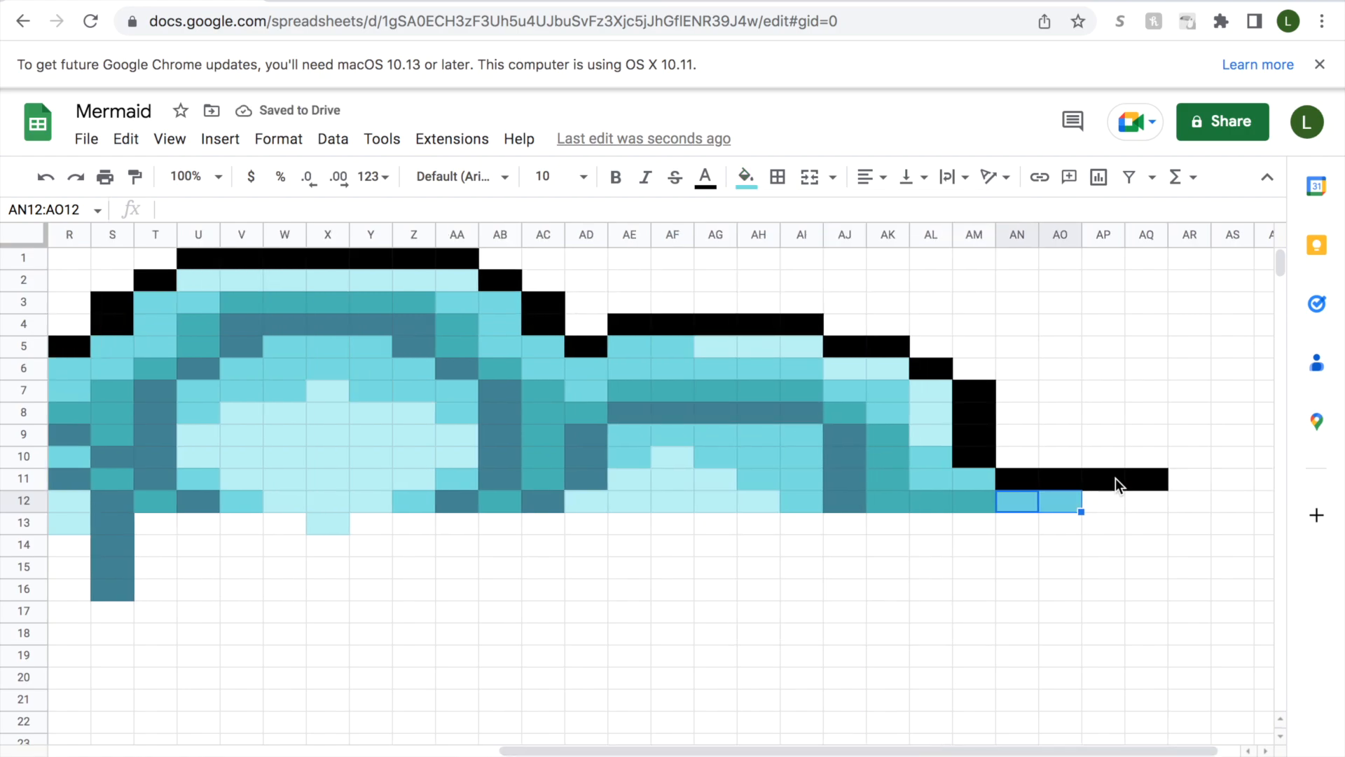
left_click_drag(1118, 495, 1147, 501)
left_click(746, 177)
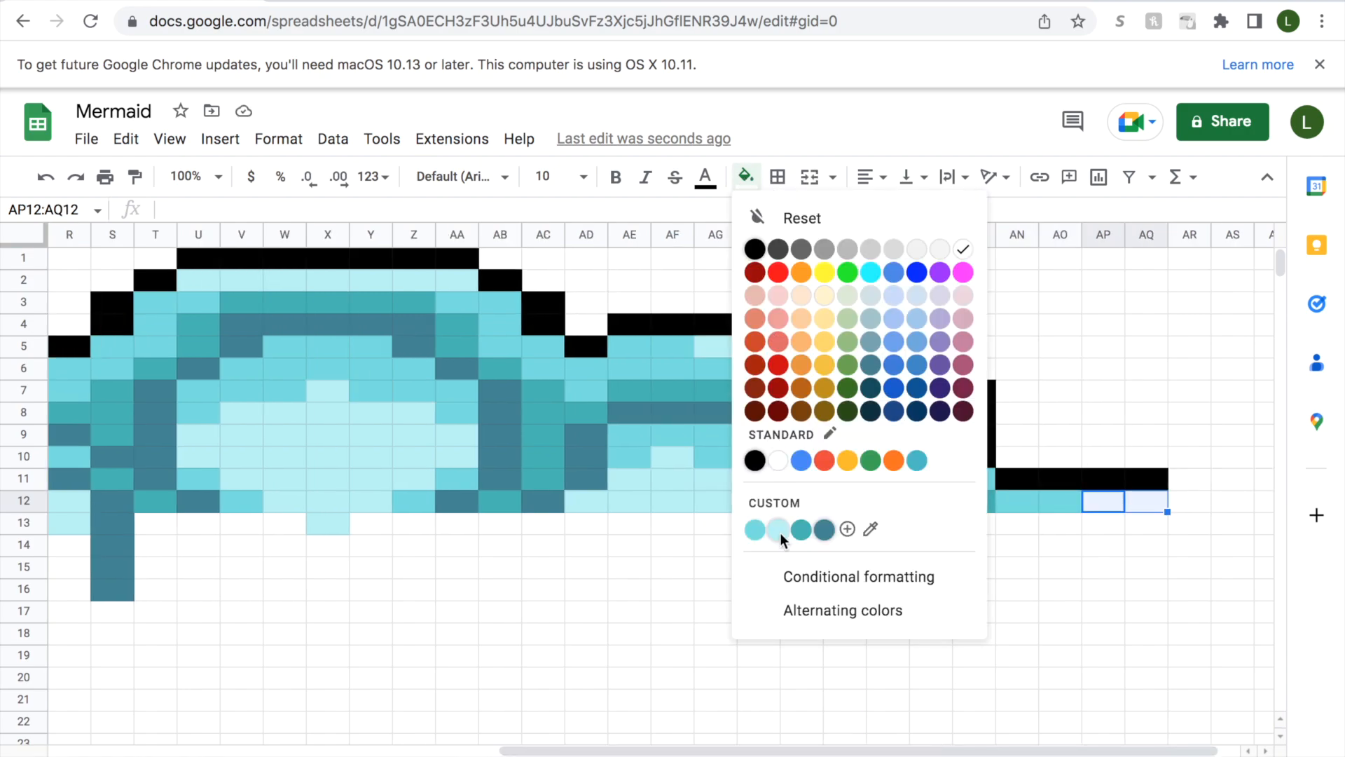
left_click(778, 531)
left_click(1189, 502)
left_click(746, 176)
left_click(754, 461)
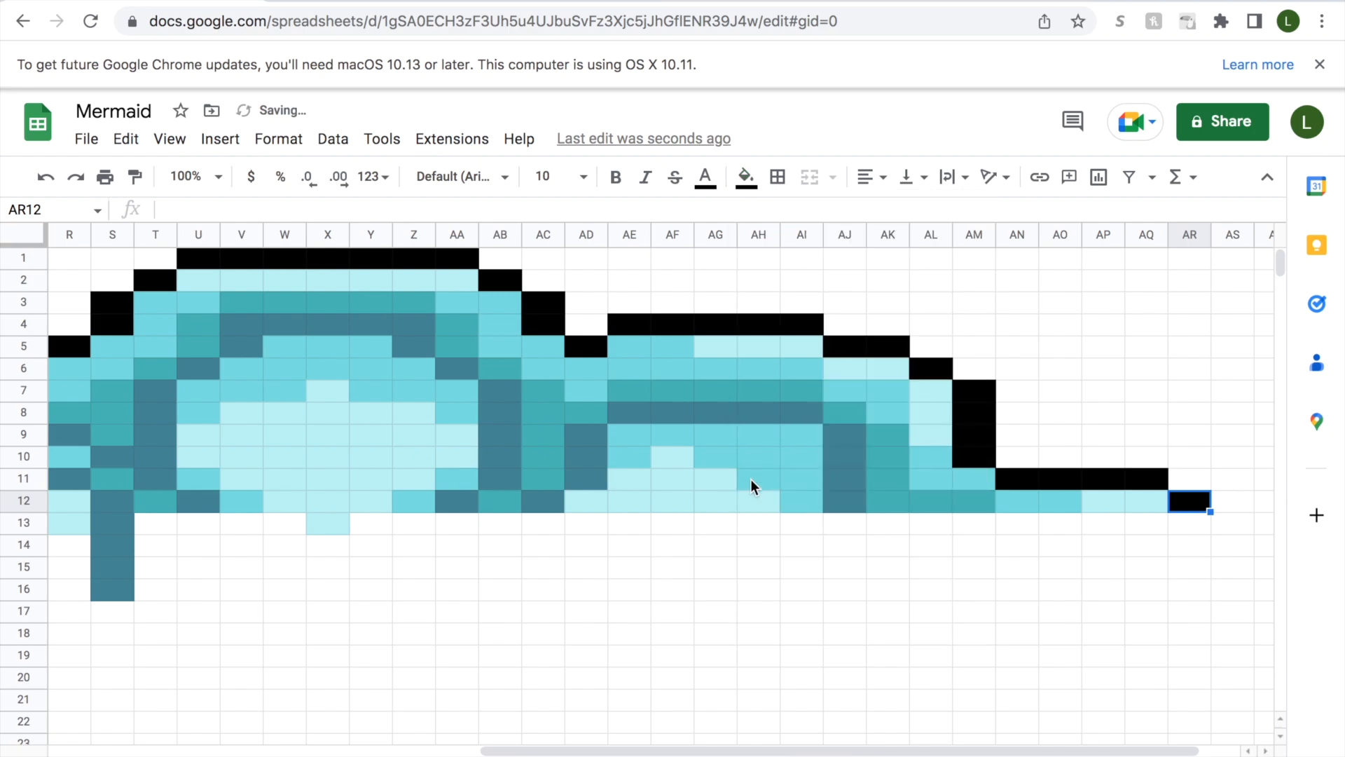
Fill cells C13:C17 with black to outline the pale aqua column in D.
left_click_drag(759, 750, 367, 726)
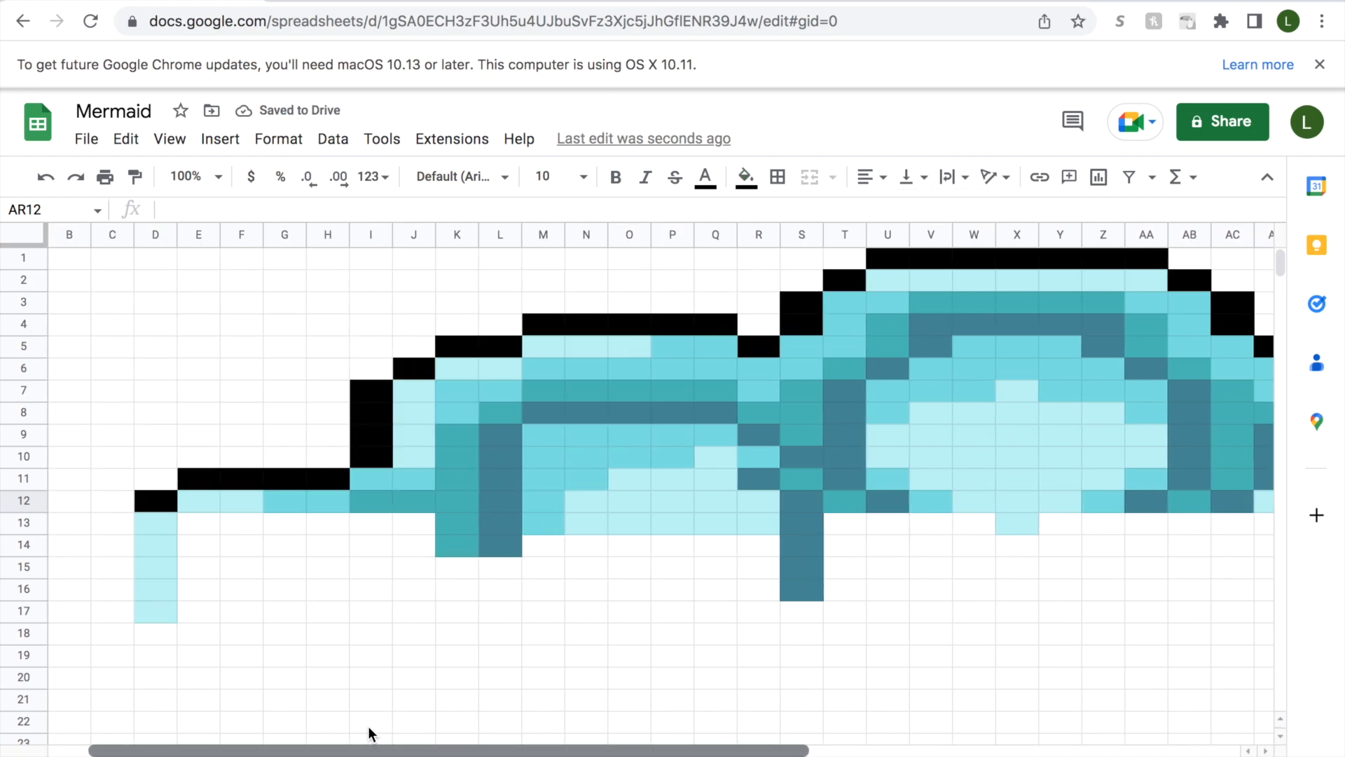
left_click(114, 527)
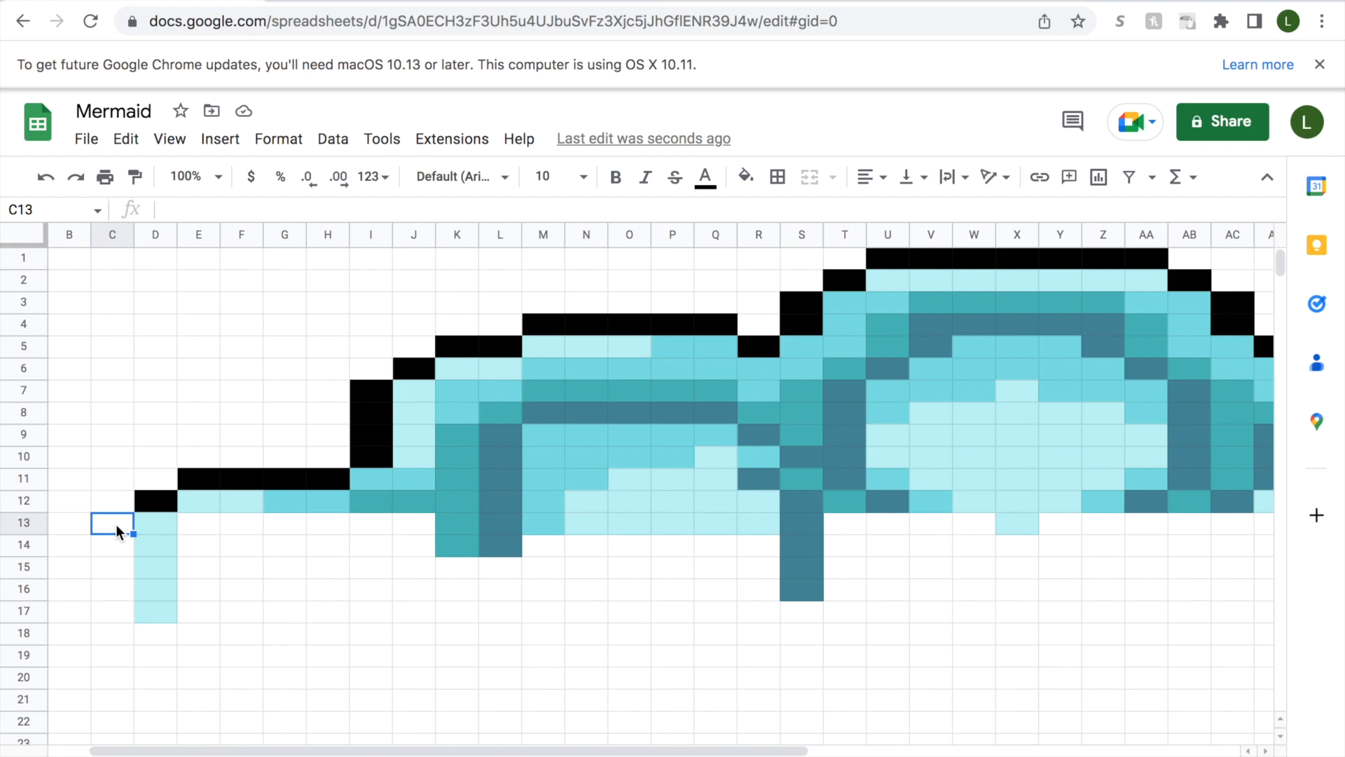
left_click_drag(115, 525, 114, 611)
left_click(745, 177)
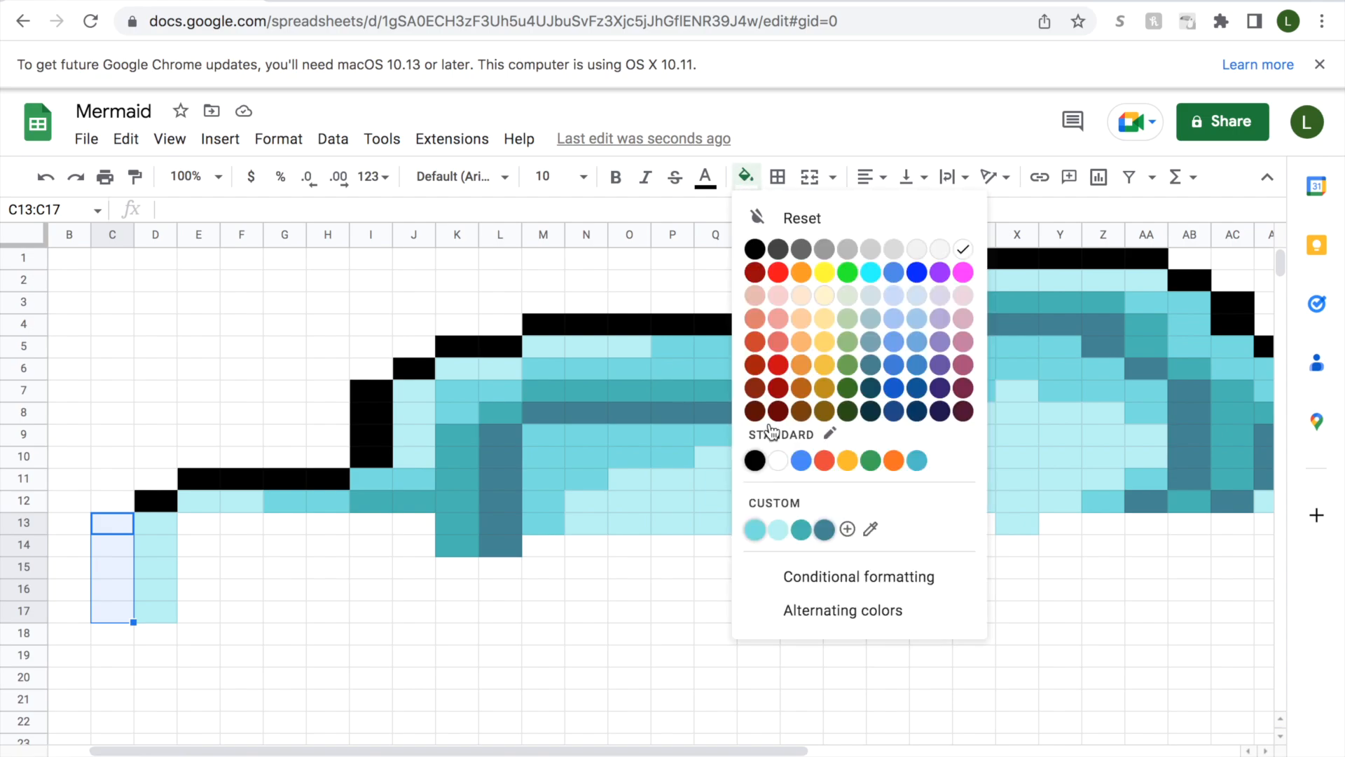
left_click(755, 250)
Fill cells E13:E14 beside the pale aqua column with medium aqua.
left_click(193, 524)
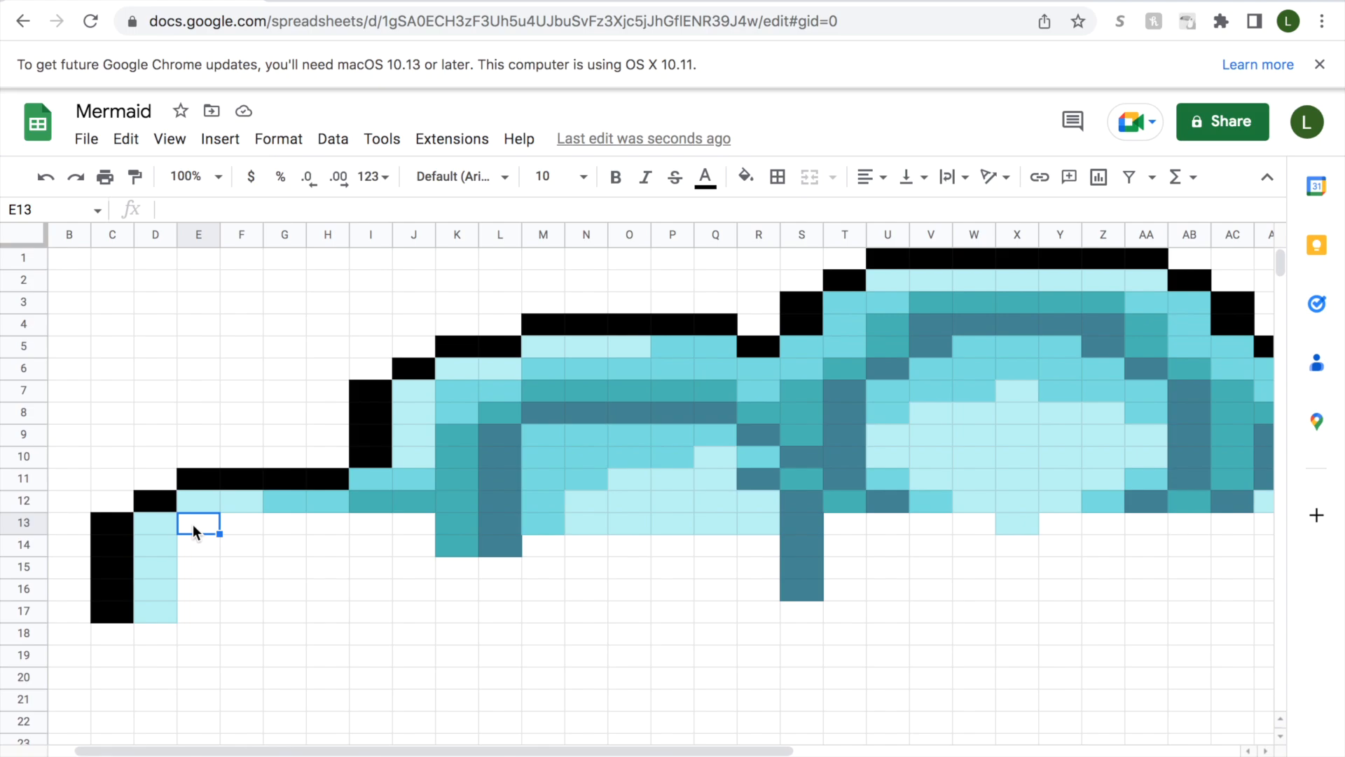
left_click_drag(192, 524, 191, 545)
left_click(746, 176)
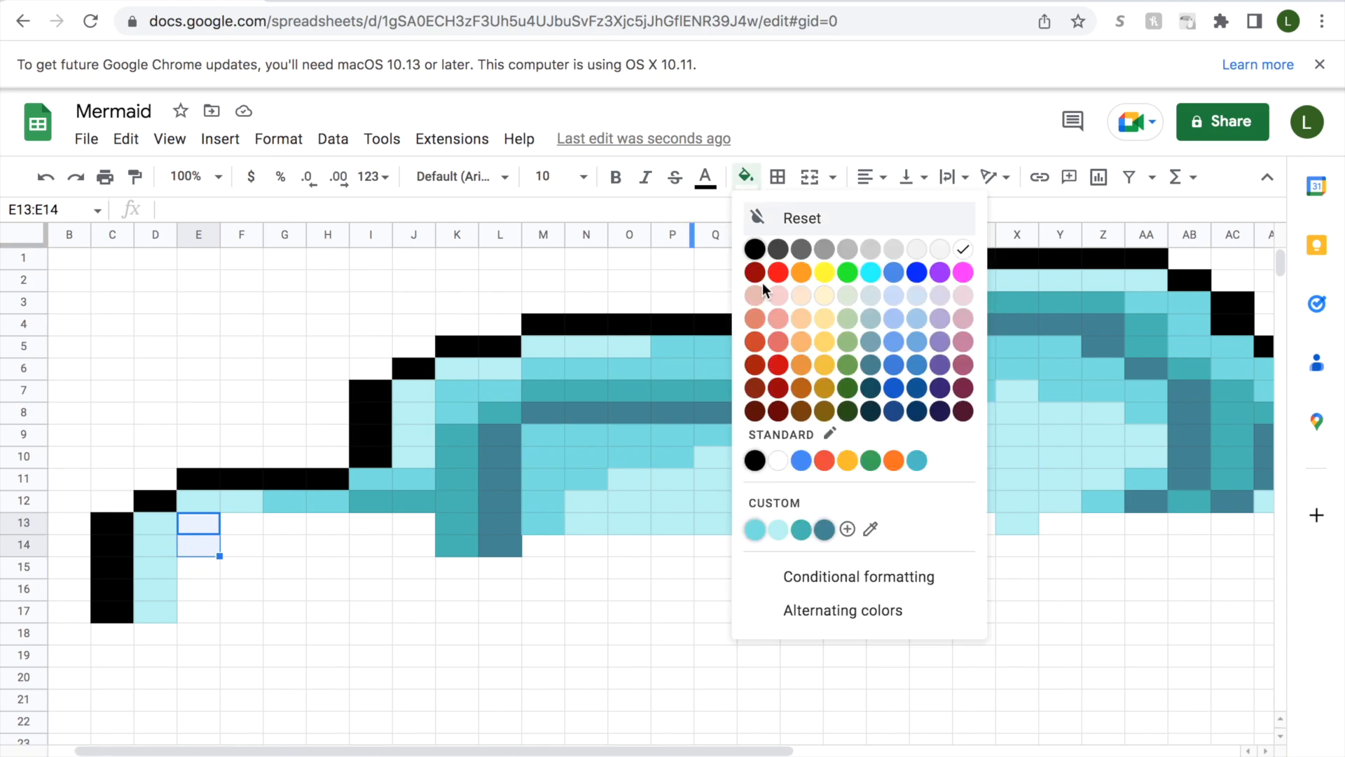
left_click(755, 532)
left_click_drag(185, 566, 187, 585)
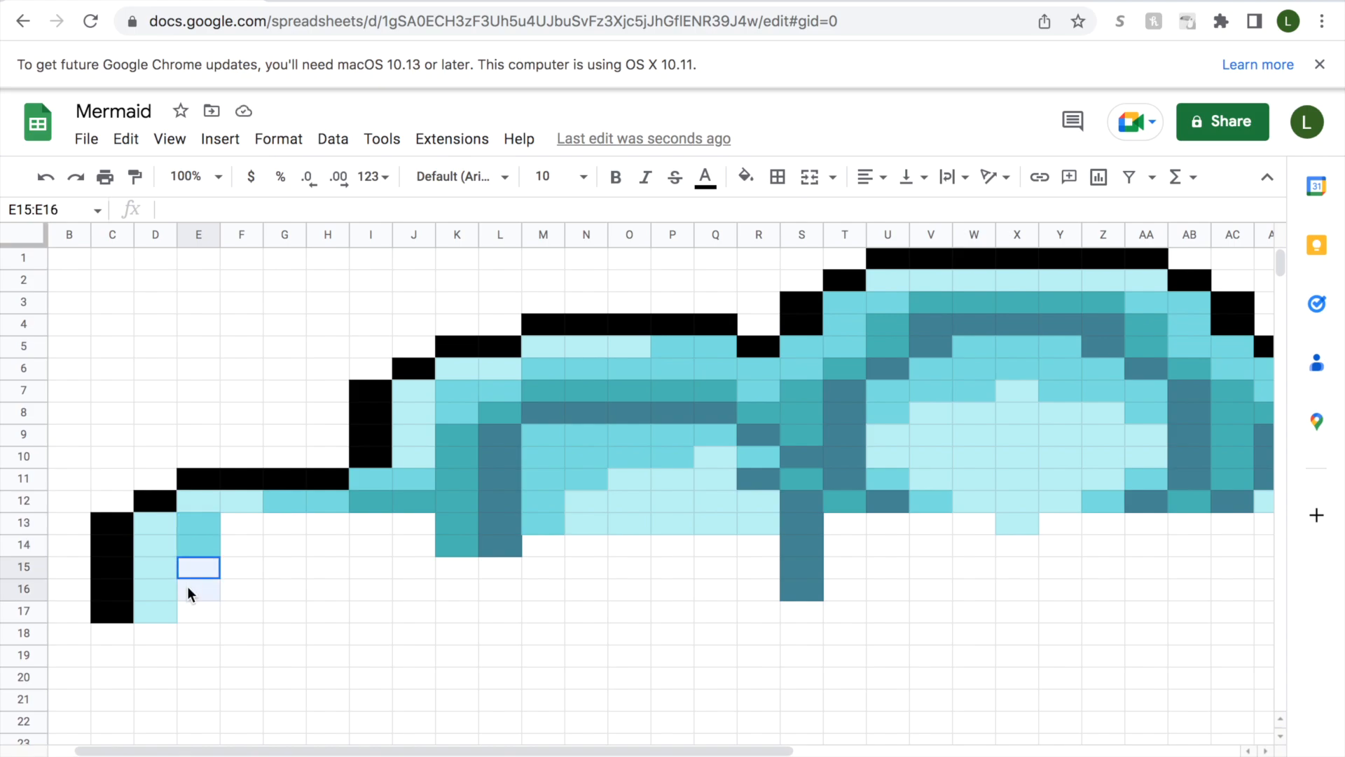
left_click(102, 527)
left_click(103, 551)
left_click(107, 572)
left_click(107, 590)
left_click(106, 615)
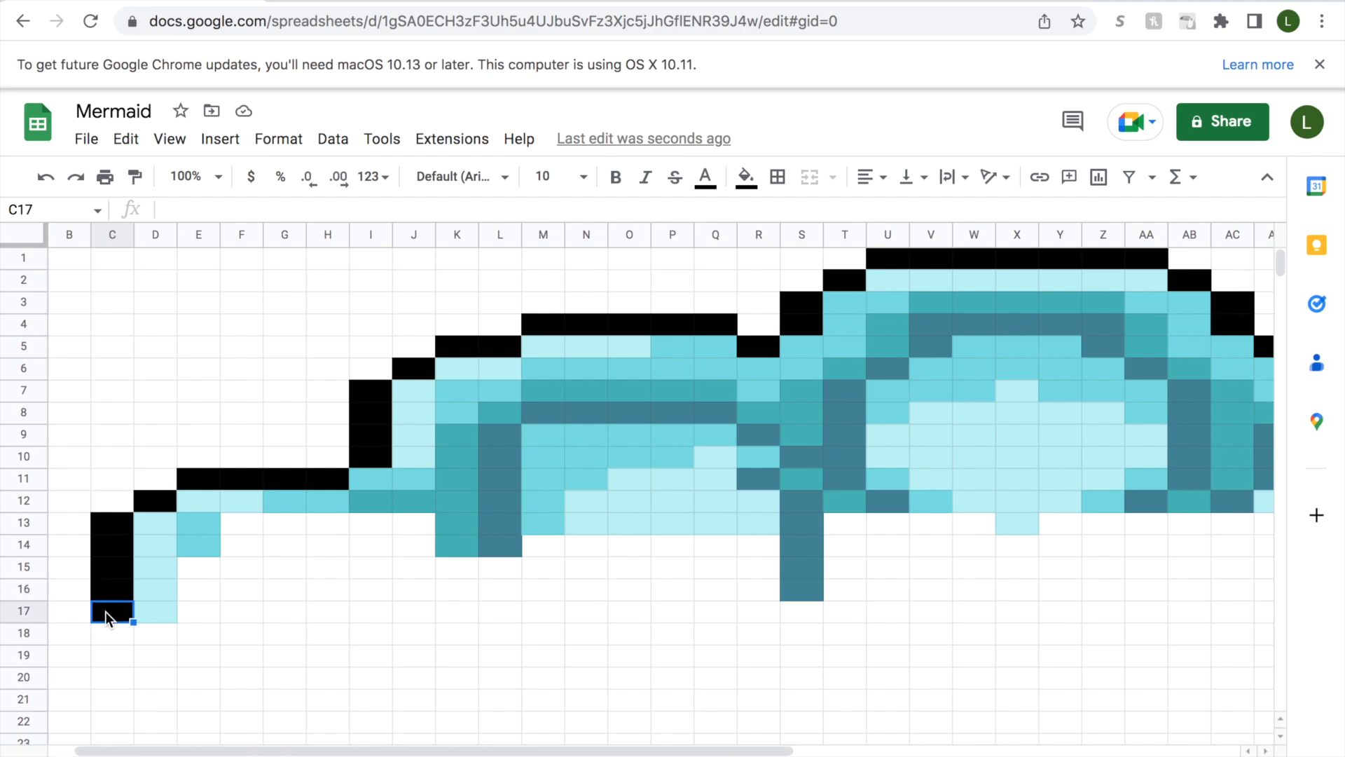
Fill cell C18 with black and cell D18 with medium aqua.
left_click(112, 633)
left_click(747, 176)
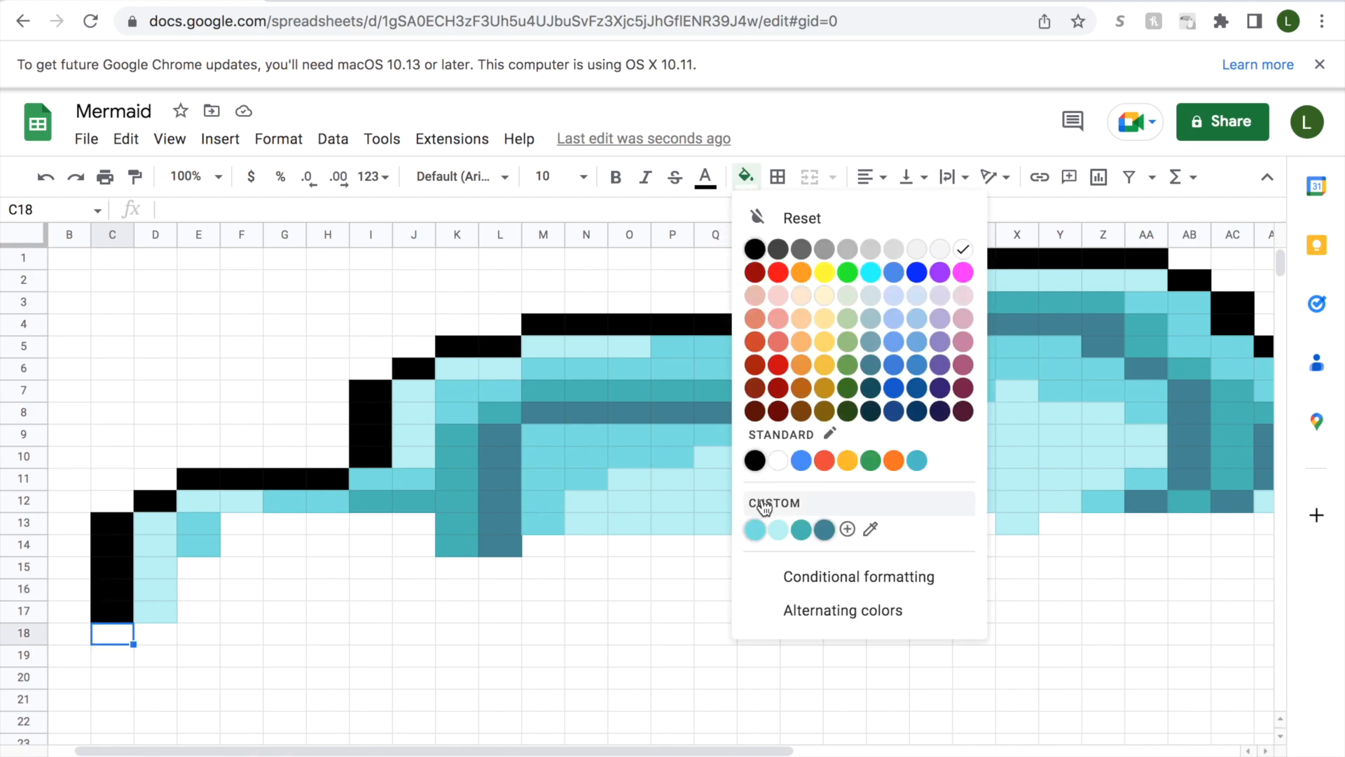
left_click(755, 461)
left_click(156, 633)
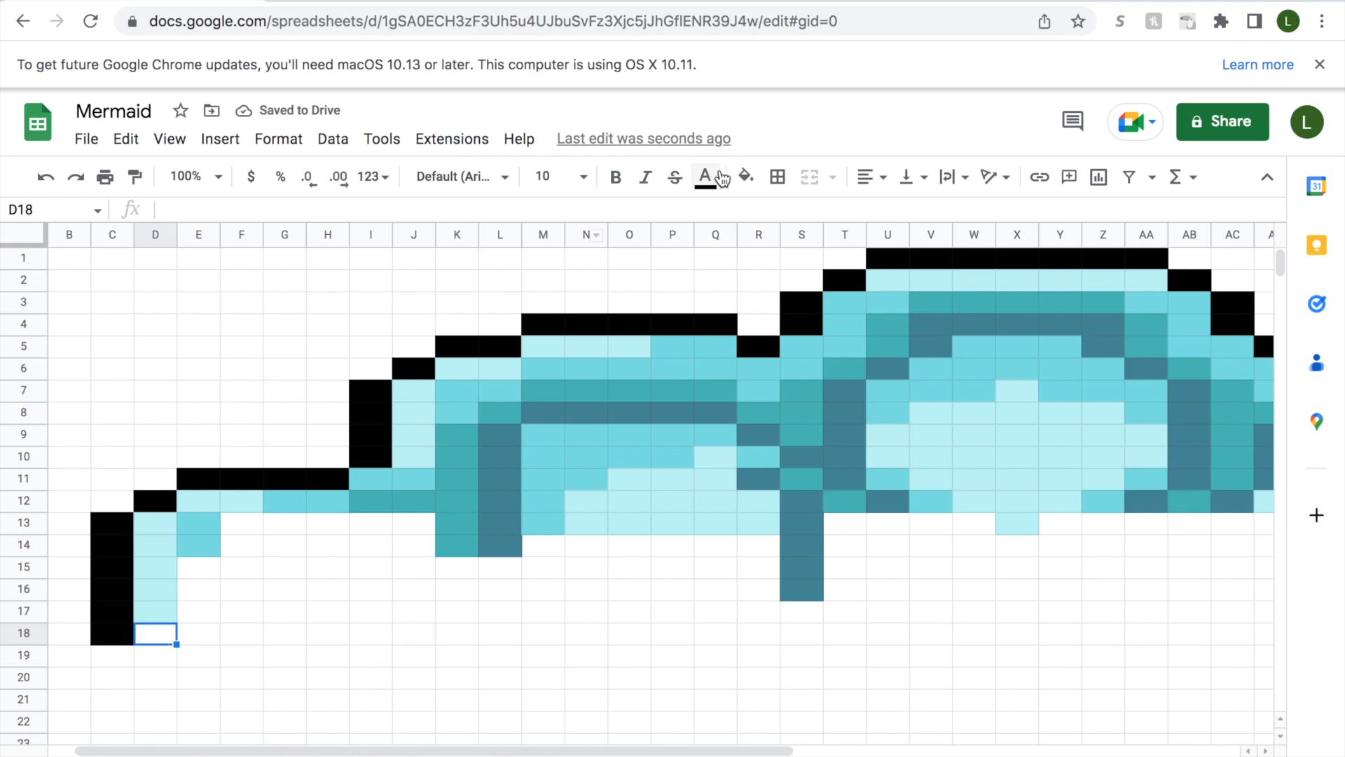
left_click(746, 176)
left_click(755, 526)
Fill cells E15:E17 with teal and cell E18 with medium aqua.
left_click(200, 568)
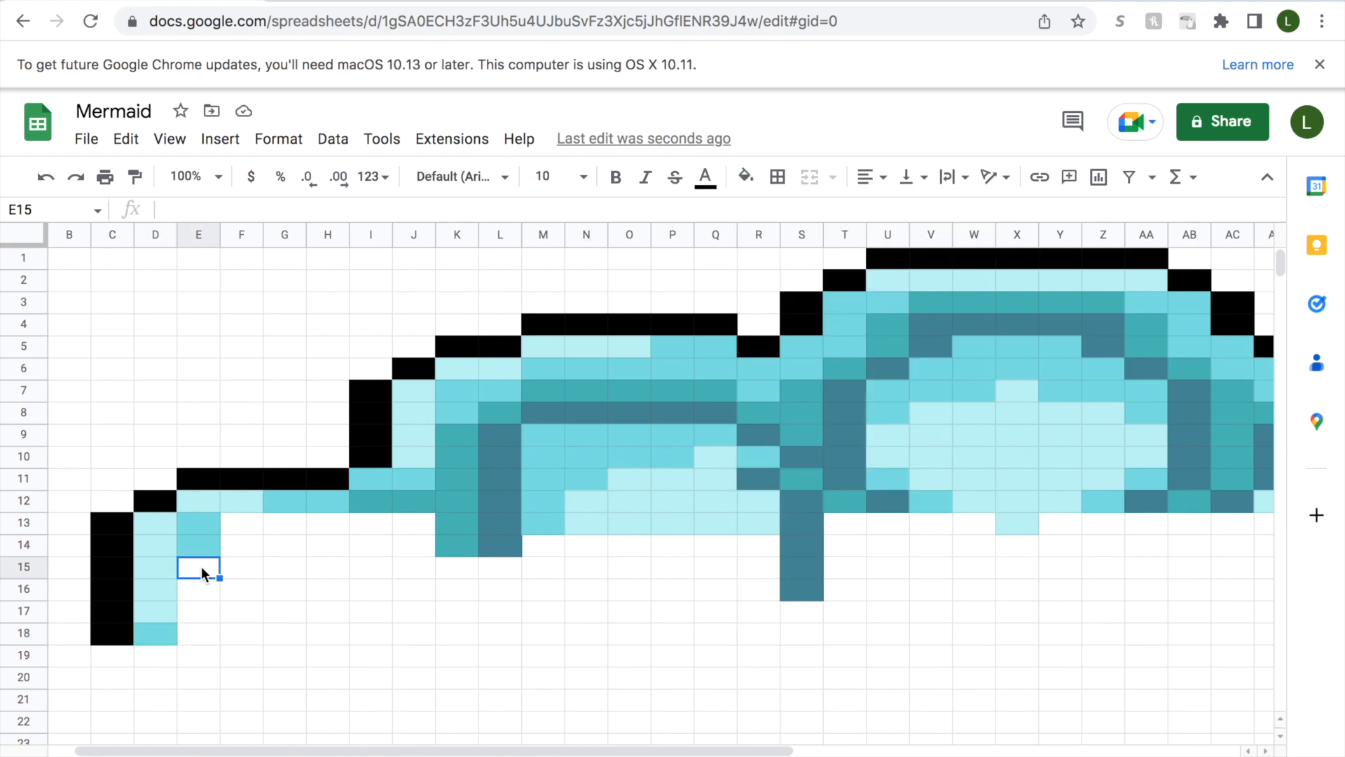
left_click_drag(201, 566, 200, 611)
left_click(746, 176)
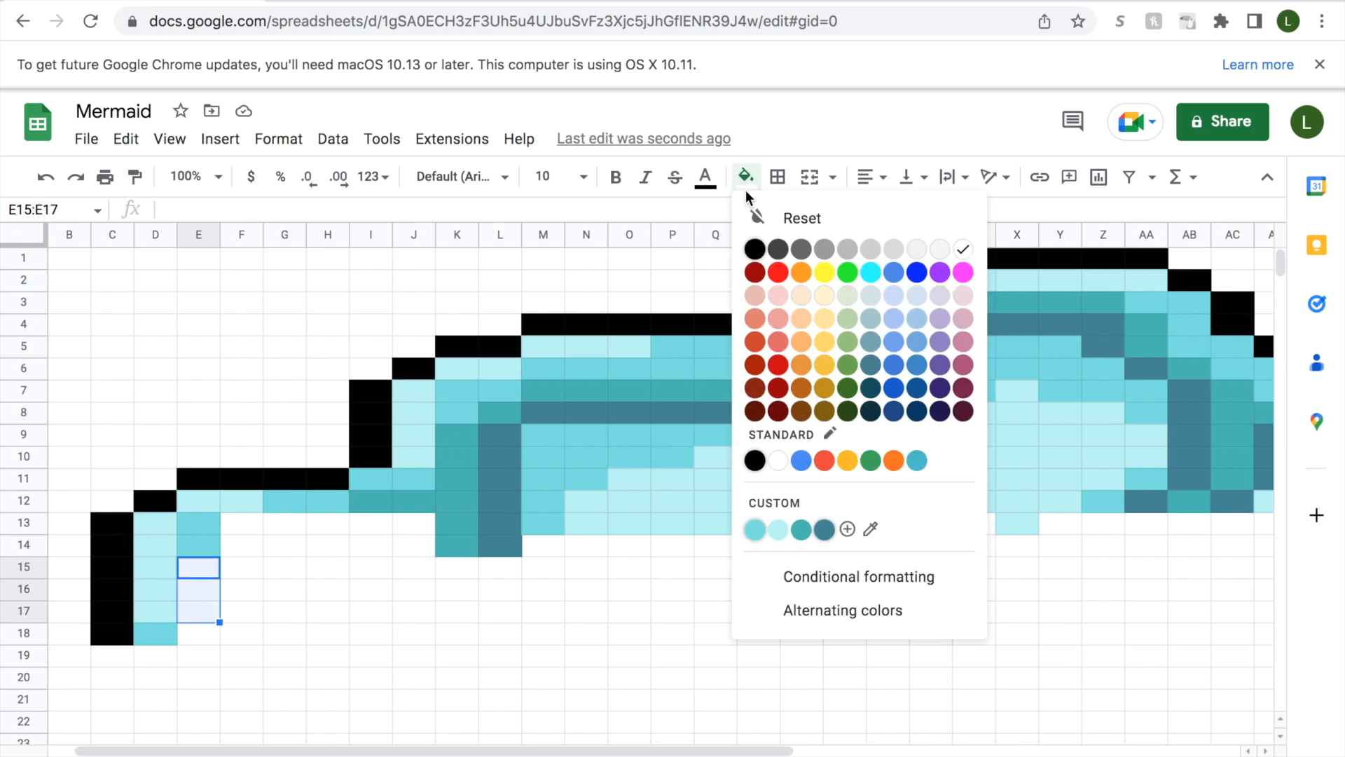
left_click(803, 530)
left_click(197, 633)
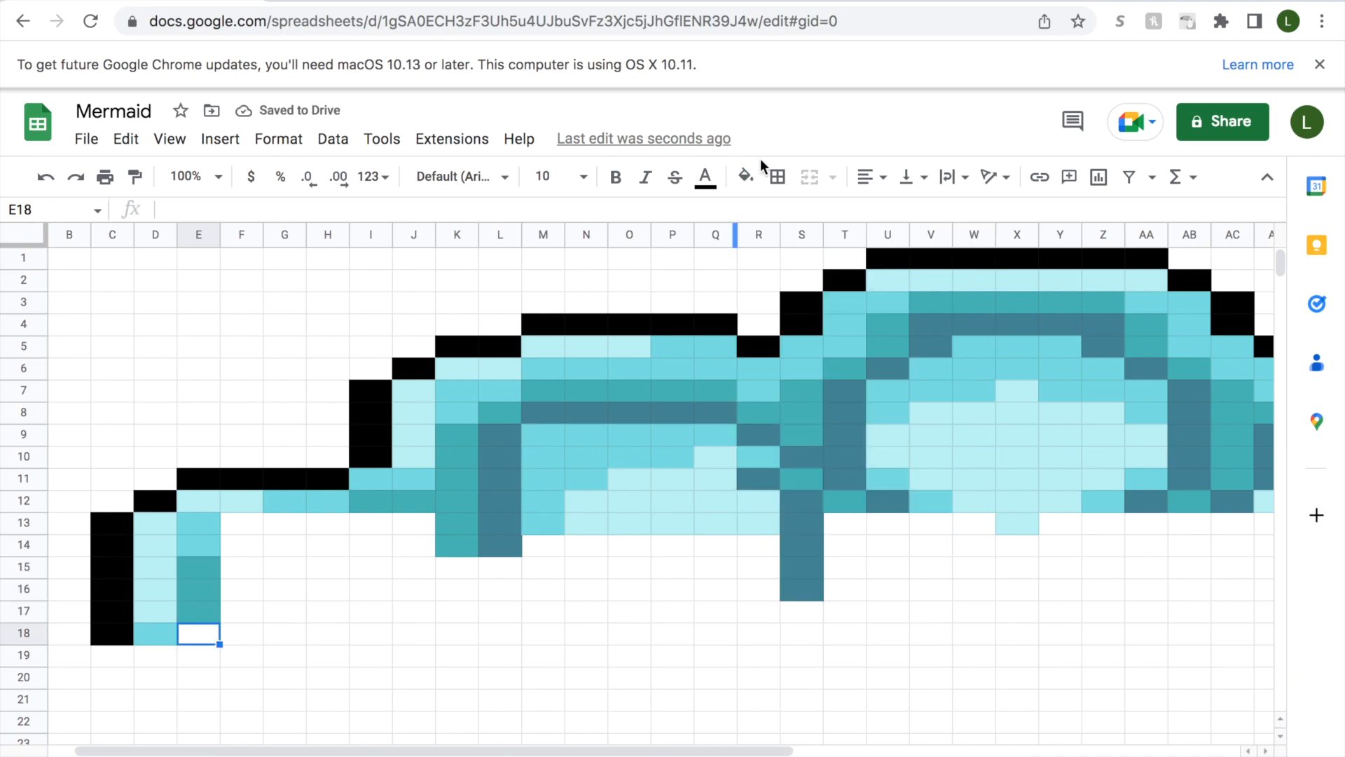
left_click(746, 177)
left_click(754, 527)
Fill cell F13 with medium aqua and cells F14 and G13 with teal.
left_click(239, 528)
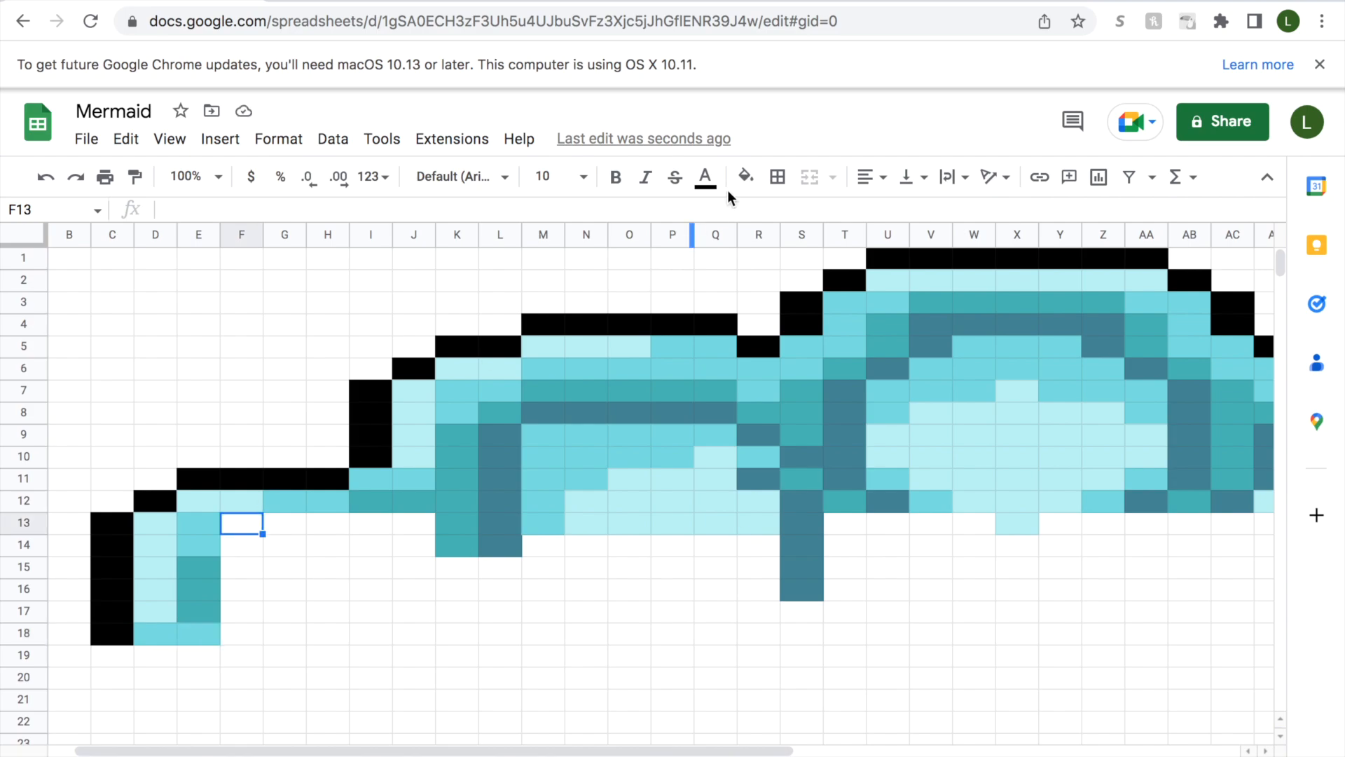
left_click(746, 177)
left_click(757, 527)
left_click(241, 545)
left_click(747, 177)
left_click(790, 528)
left_click(287, 524)
left_click(747, 177)
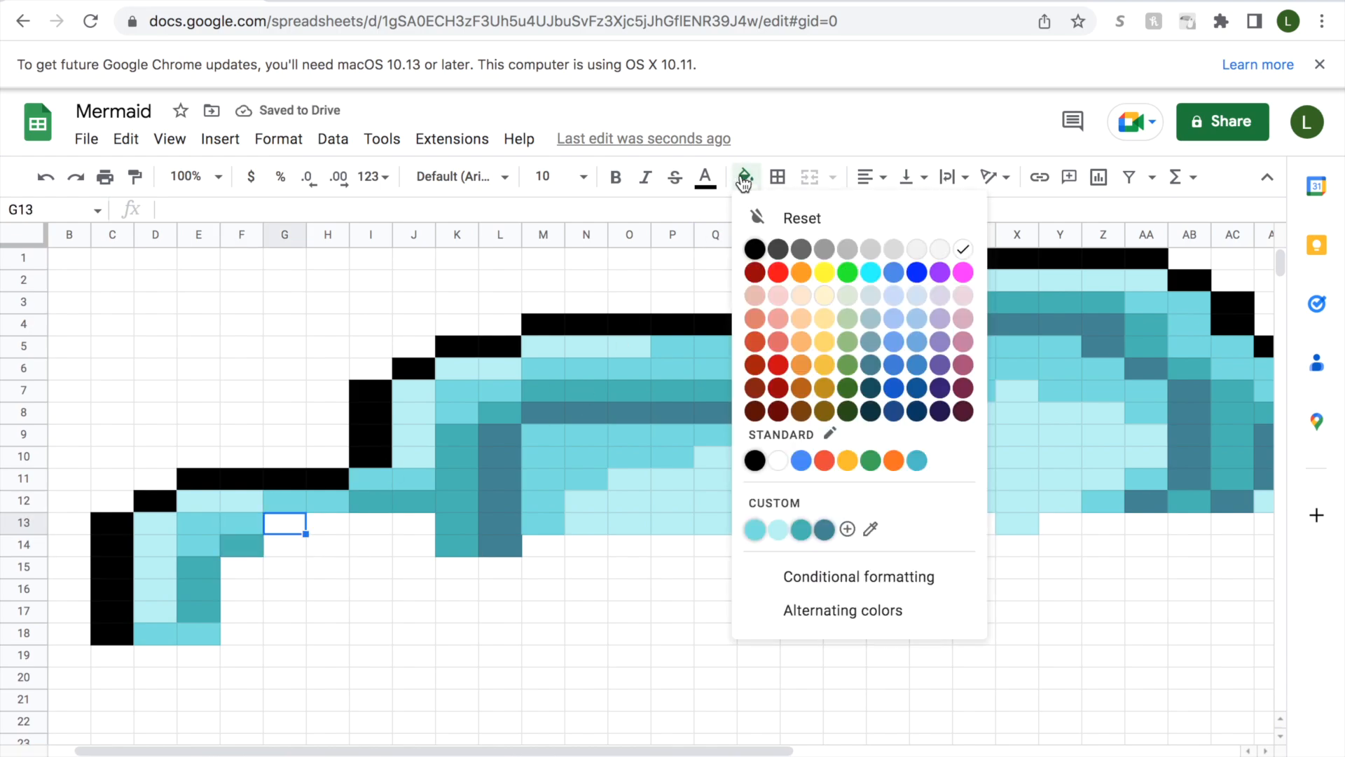
left_click(789, 528)
Fill cells F15:F17 with slate-blue and cell F18 with teal.
left_click(240, 569)
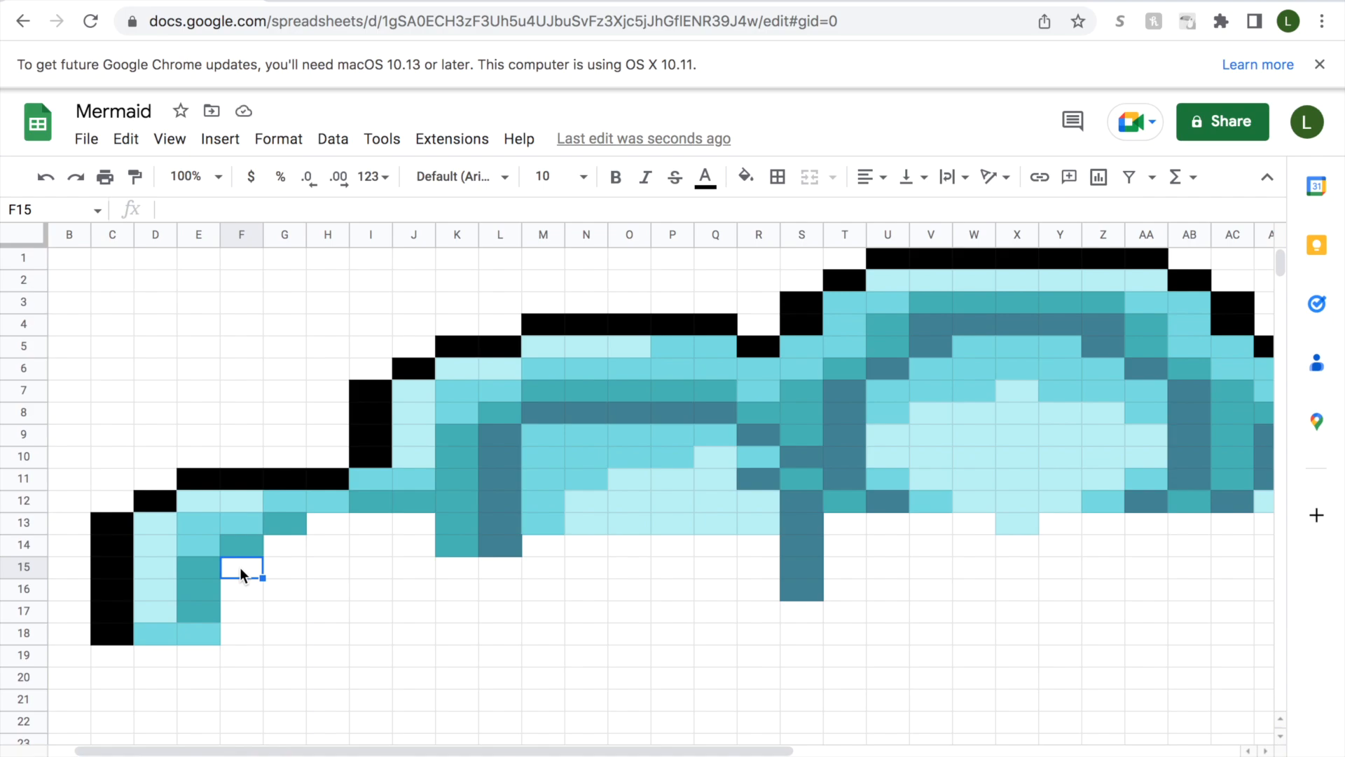
left_click_drag(240, 566, 239, 613)
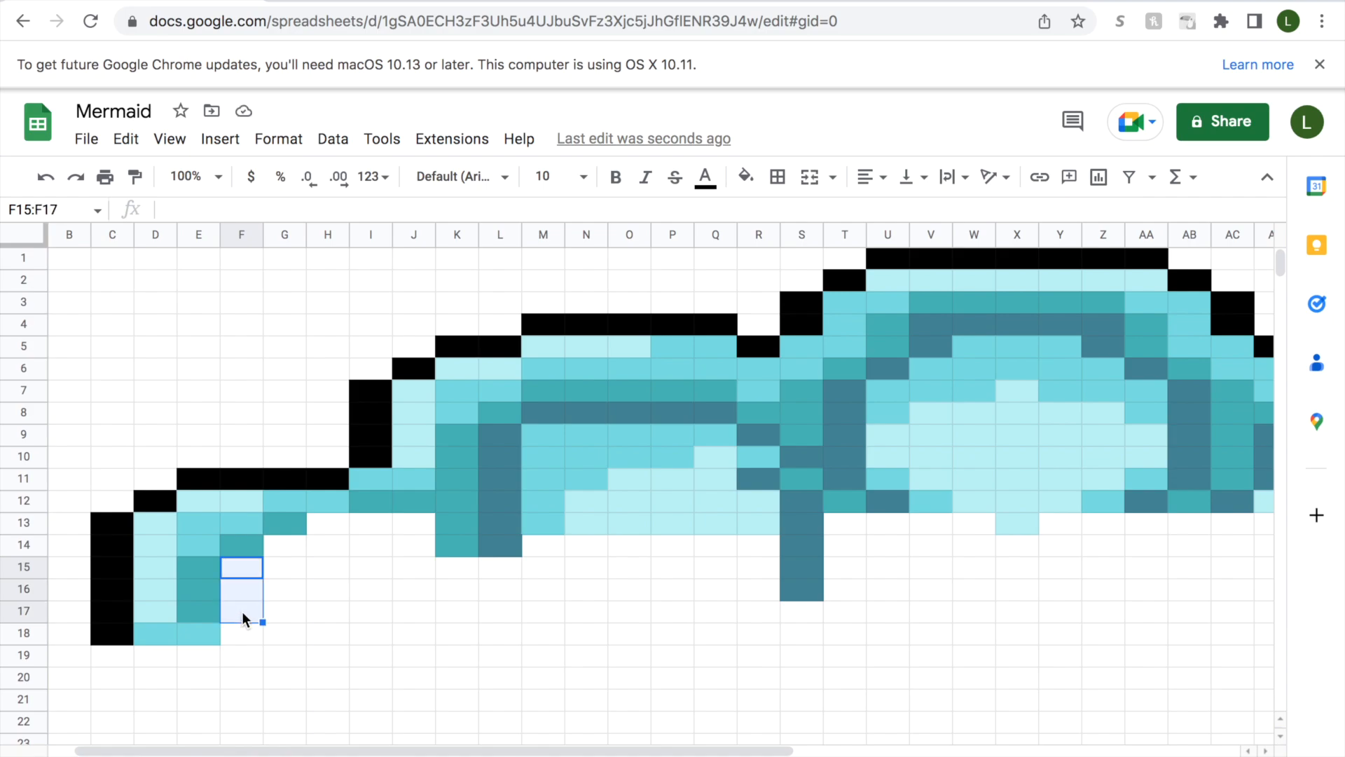
left_click(746, 177)
left_click(821, 530)
left_click(242, 632)
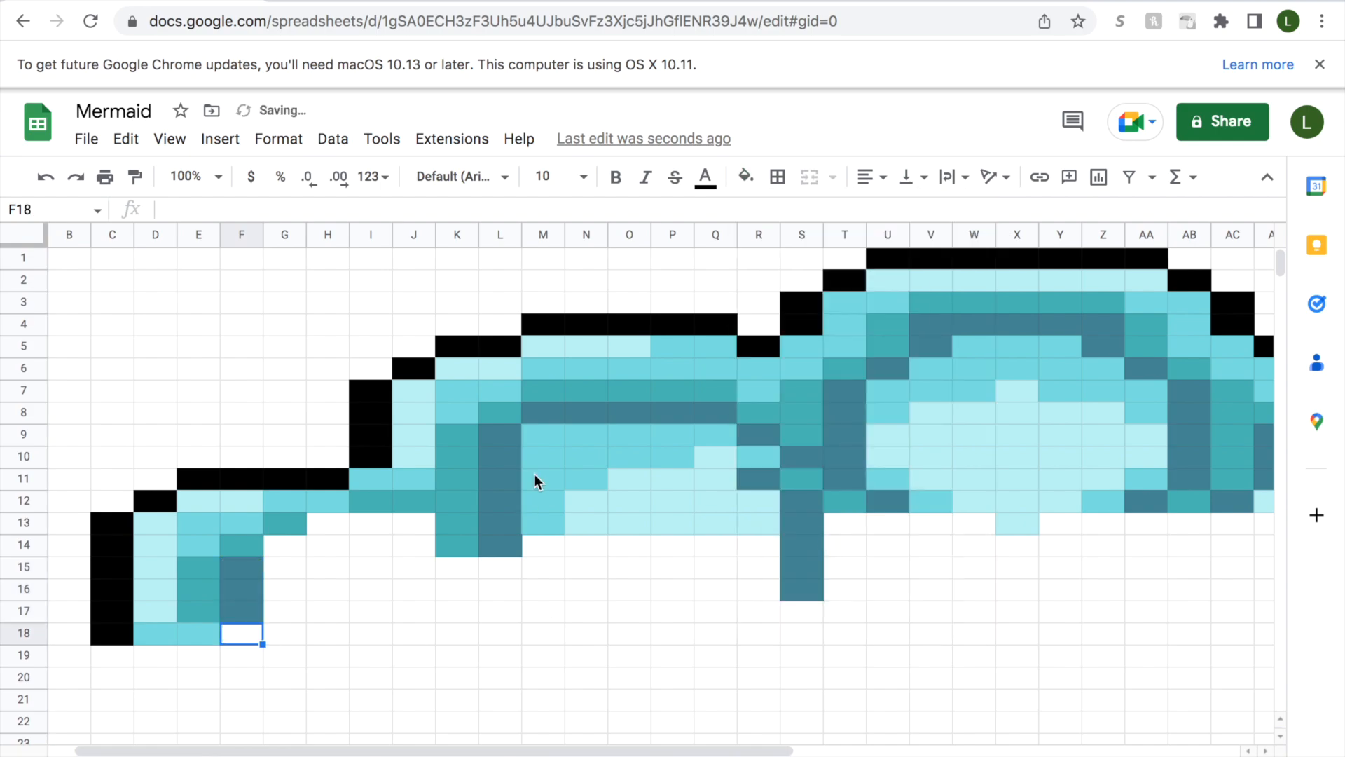
left_click(746, 176)
left_click(802, 532)
Fill cell G14 with slate-blue and cells G15:G18 with medium aqua.
left_click(287, 551)
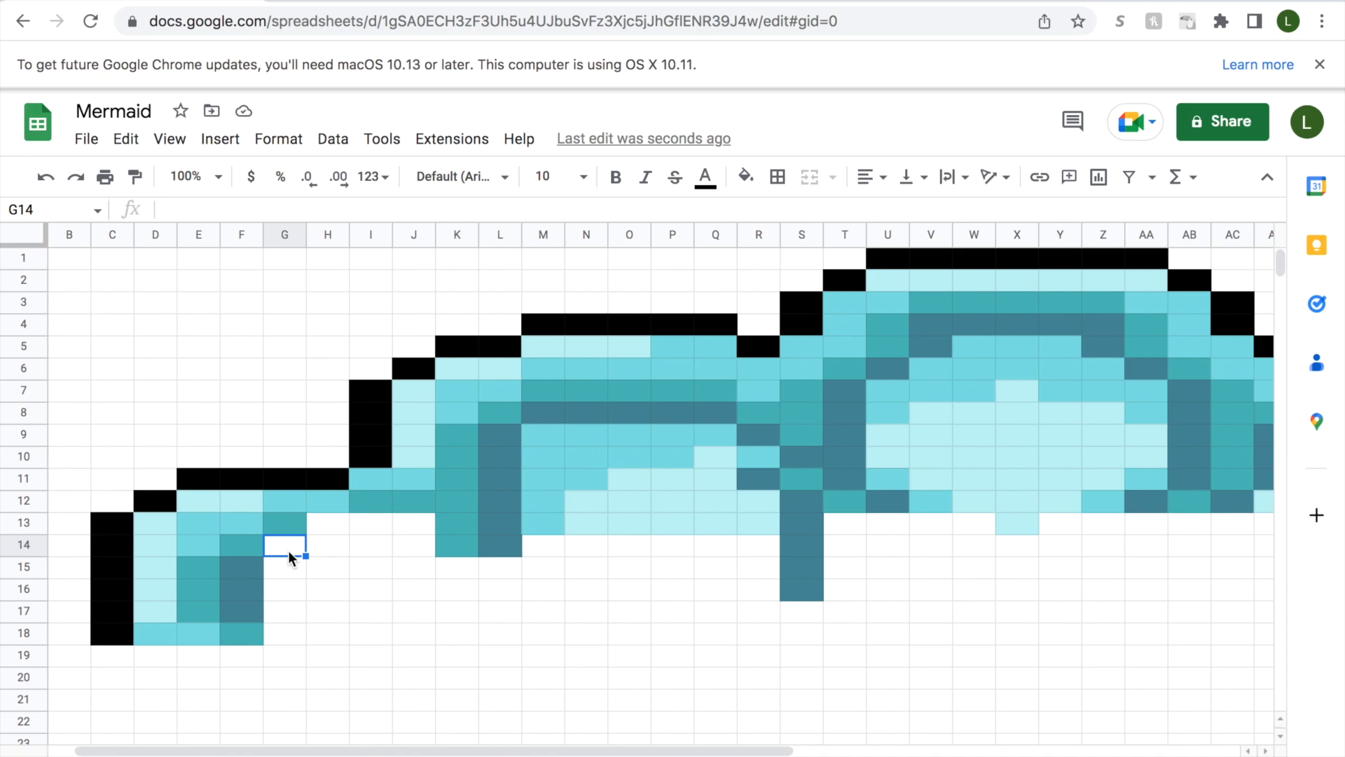
left_click(746, 176)
left_click(825, 536)
left_click_drag(280, 566, 281, 635)
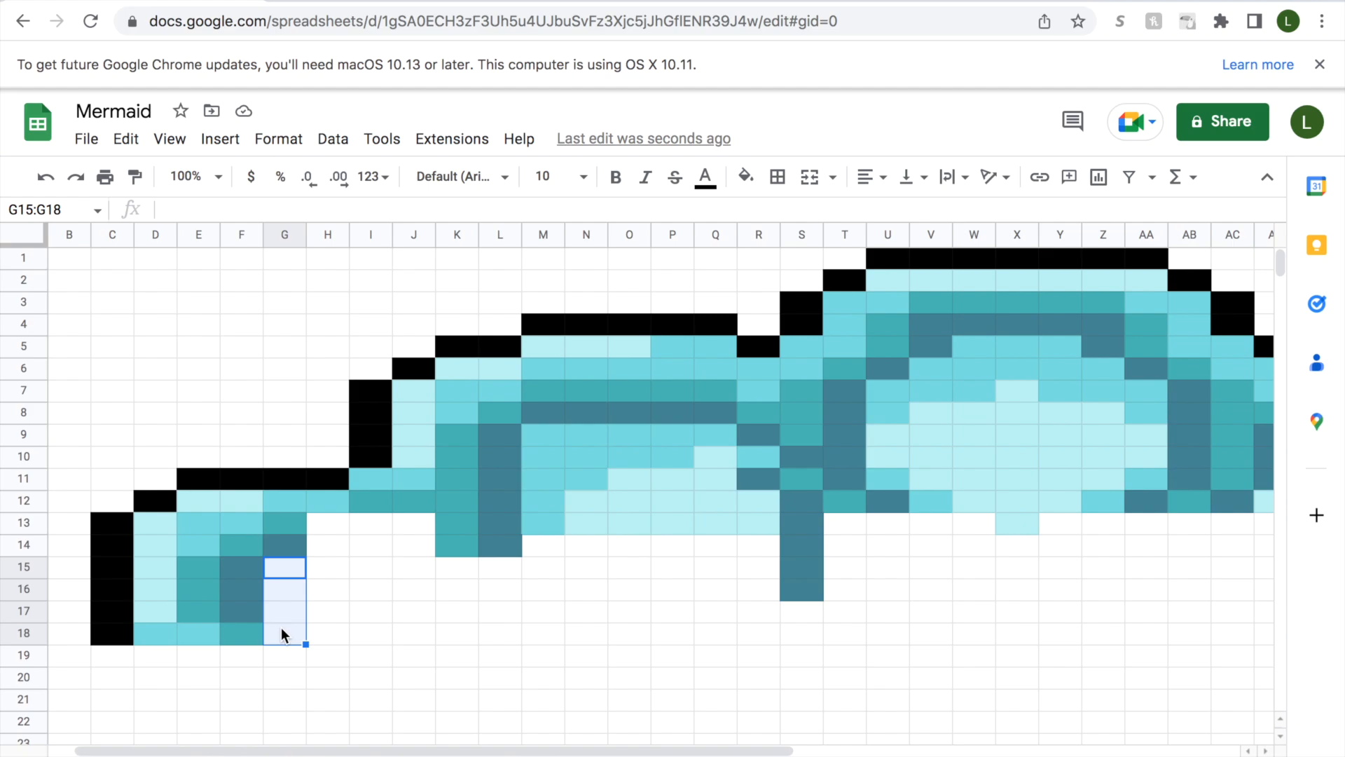
left_click(746, 176)
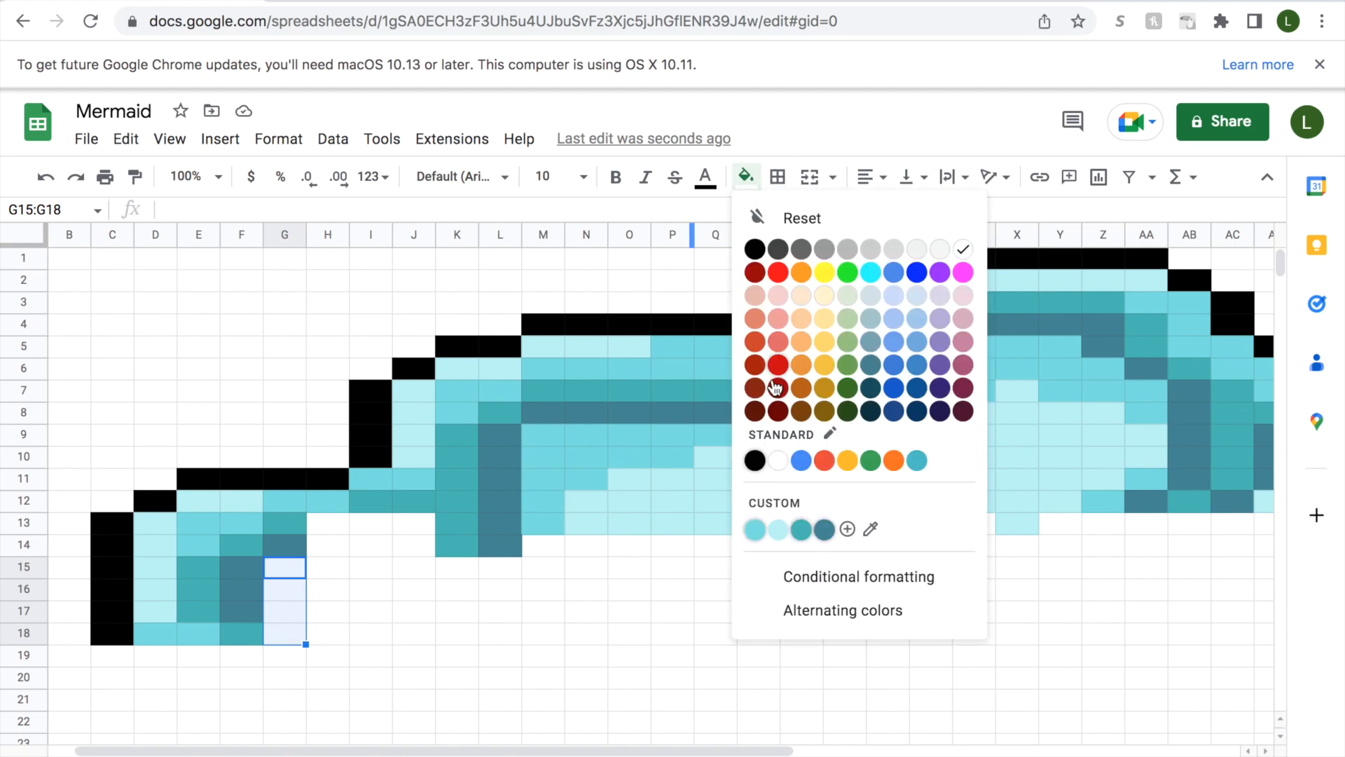
left_click(755, 530)
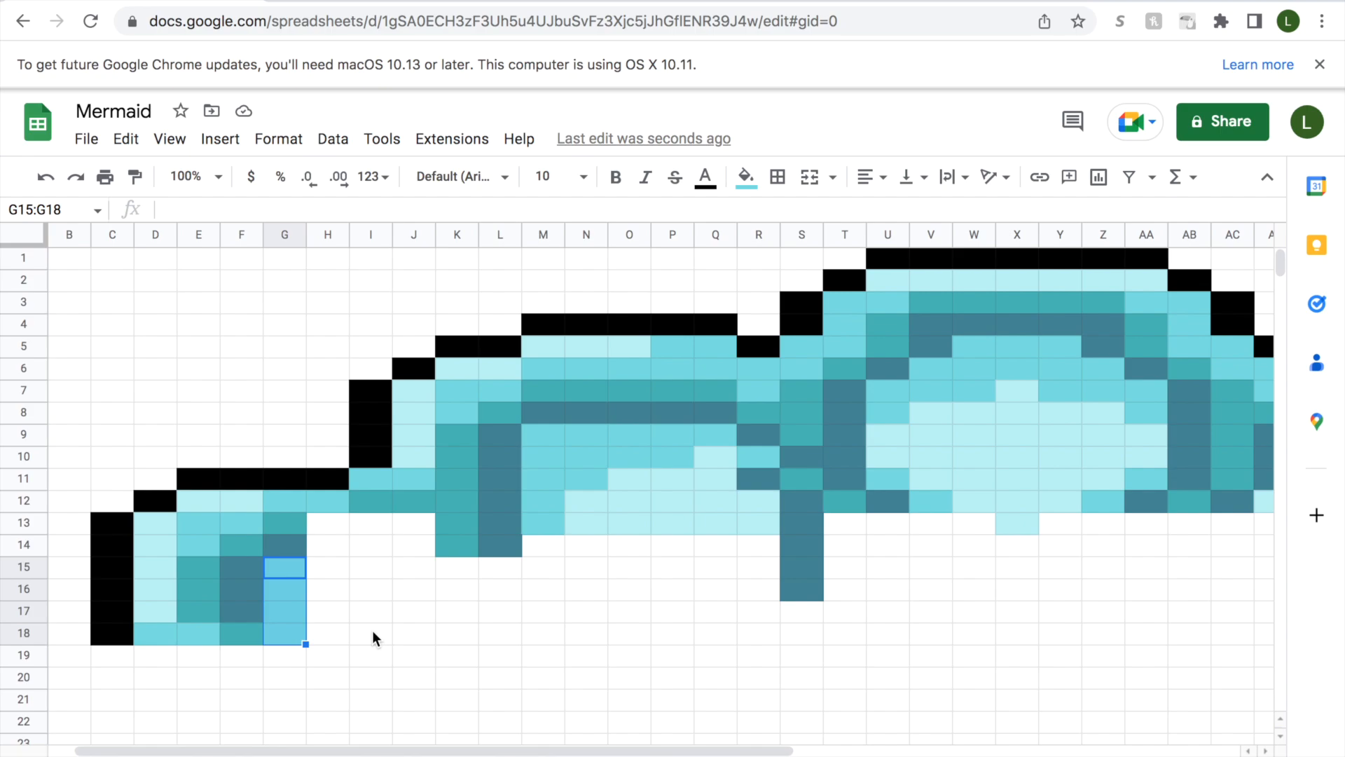
Fill column H with teal in H13, slate-blue in H14 and medium aqua in H15:H18.
left_click(324, 525)
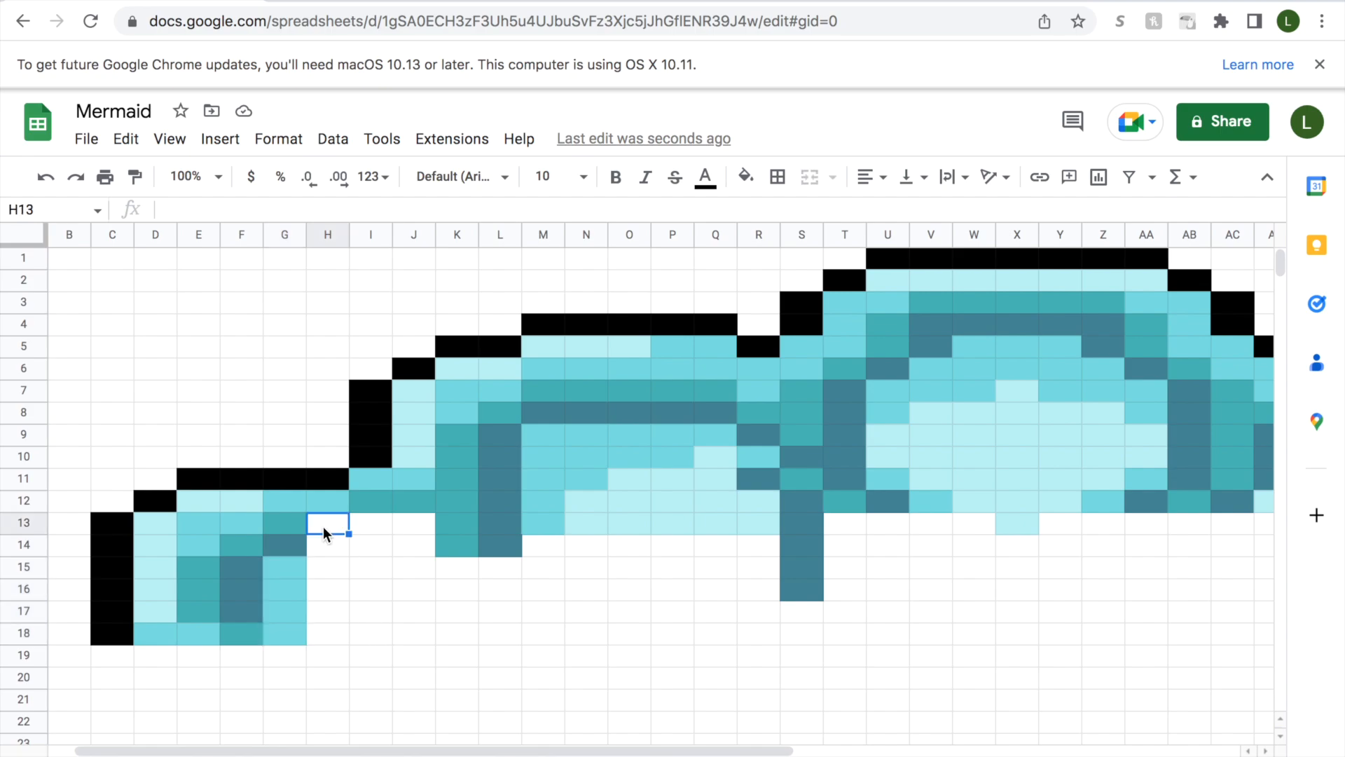
left_click(746, 177)
left_click(815, 525)
key("Down")
left_click(746, 177)
left_click(830, 529)
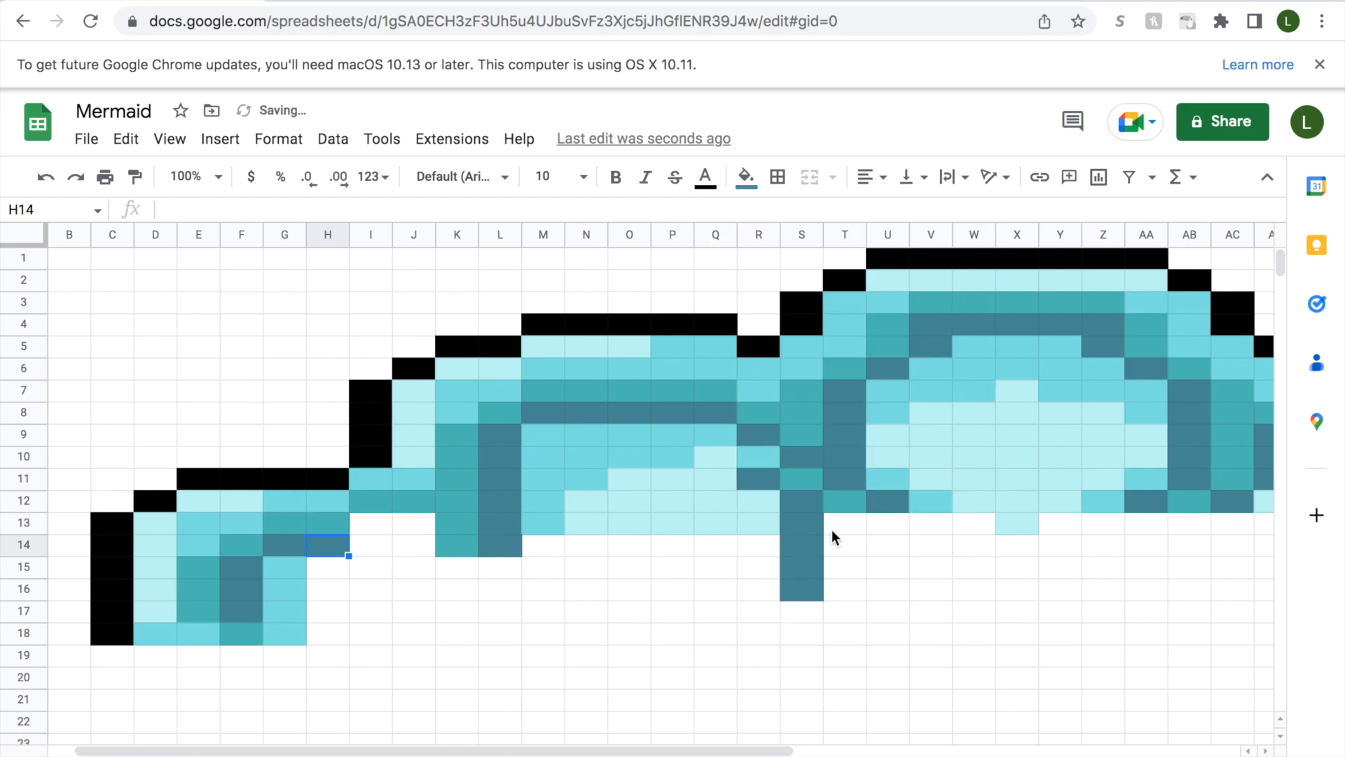
left_click_drag(335, 564, 334, 635)
left_click(746, 177)
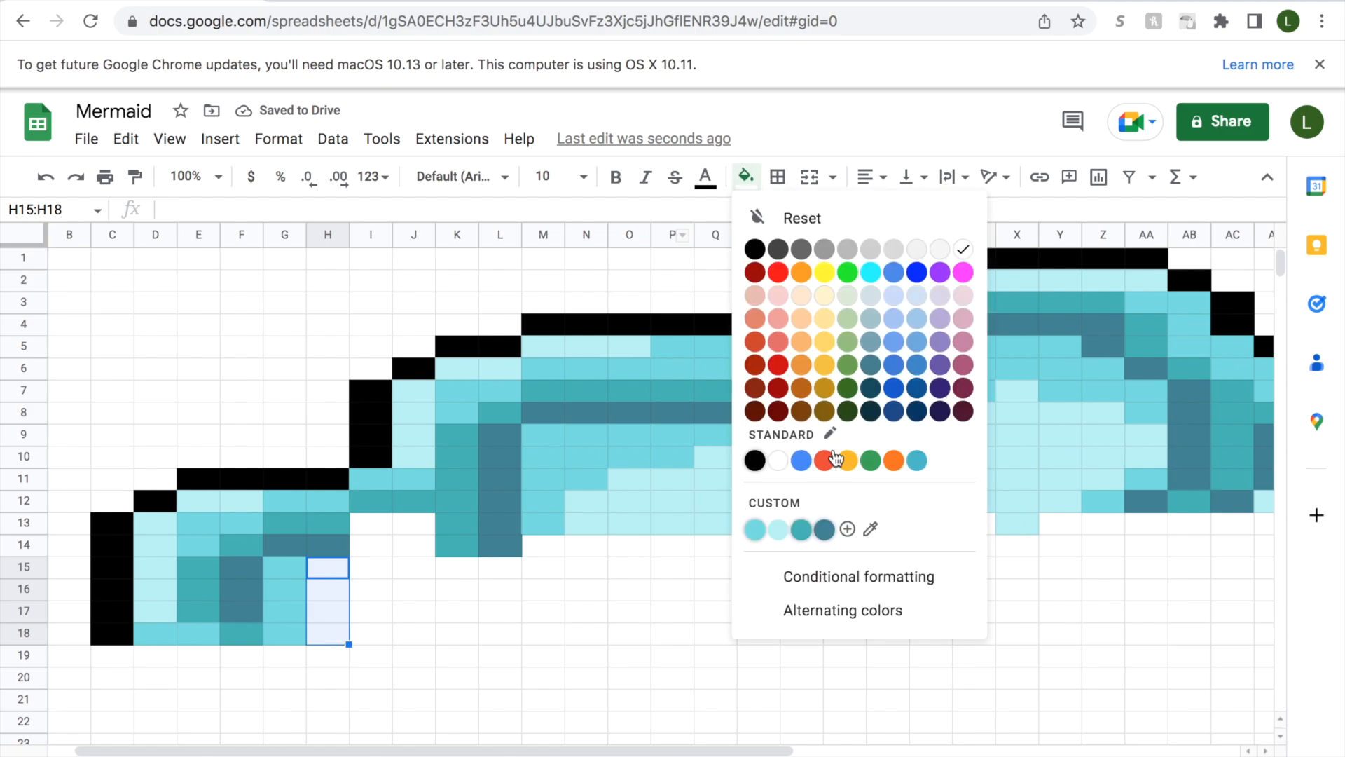
left_click(755, 529)
Fill cells I13:J13 with slate-blue.
left_click(362, 526)
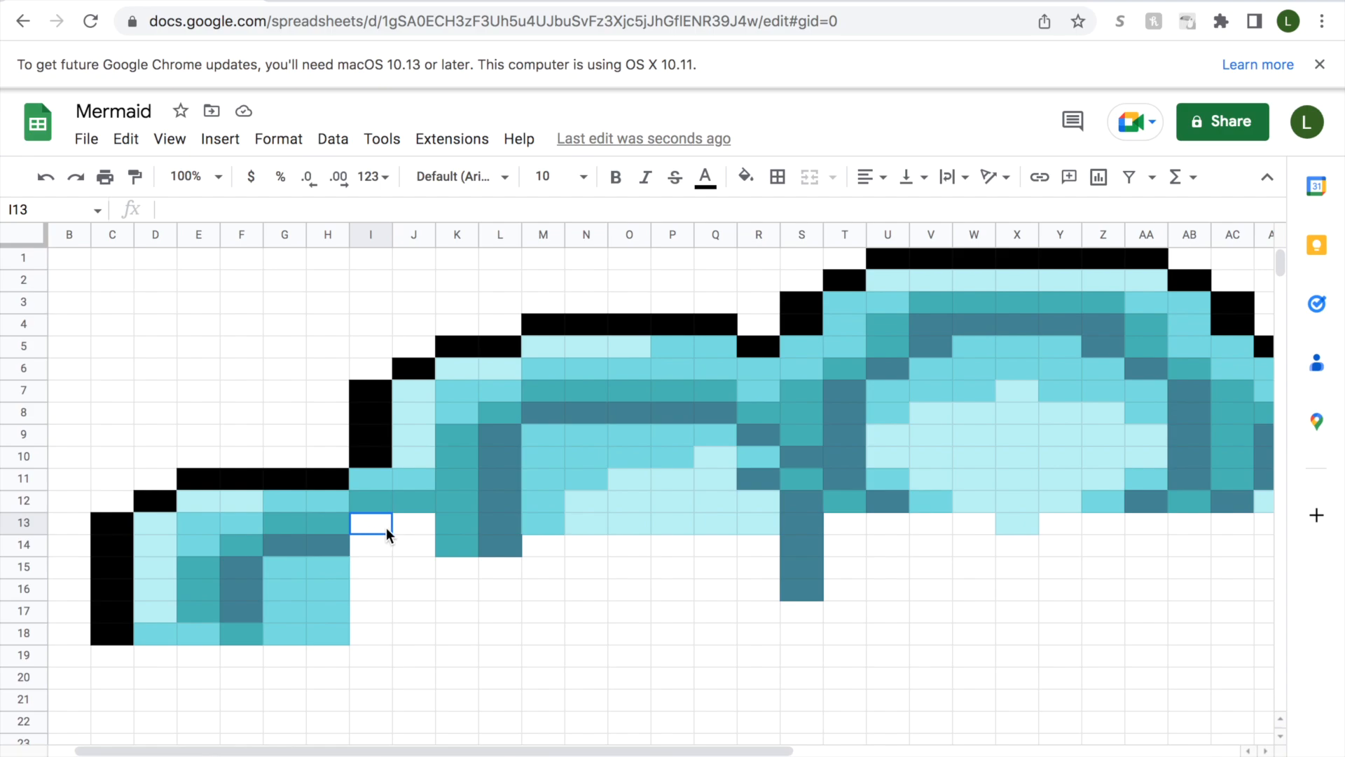
left_click_drag(380, 528, 413, 527)
left_click(746, 177)
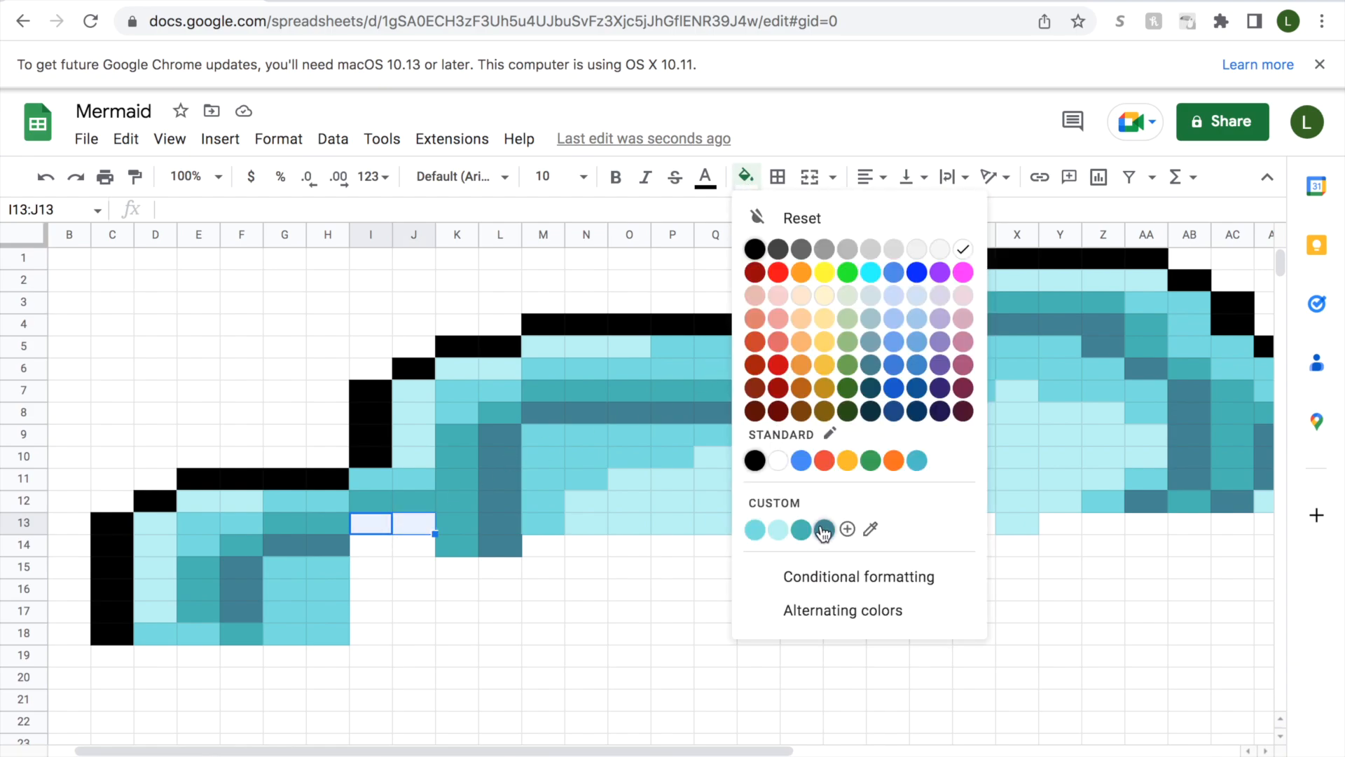
left_click(824, 530)
Fill cell T13 with teal and cell U13 with slate-blue in row 13.
left_click(456, 529)
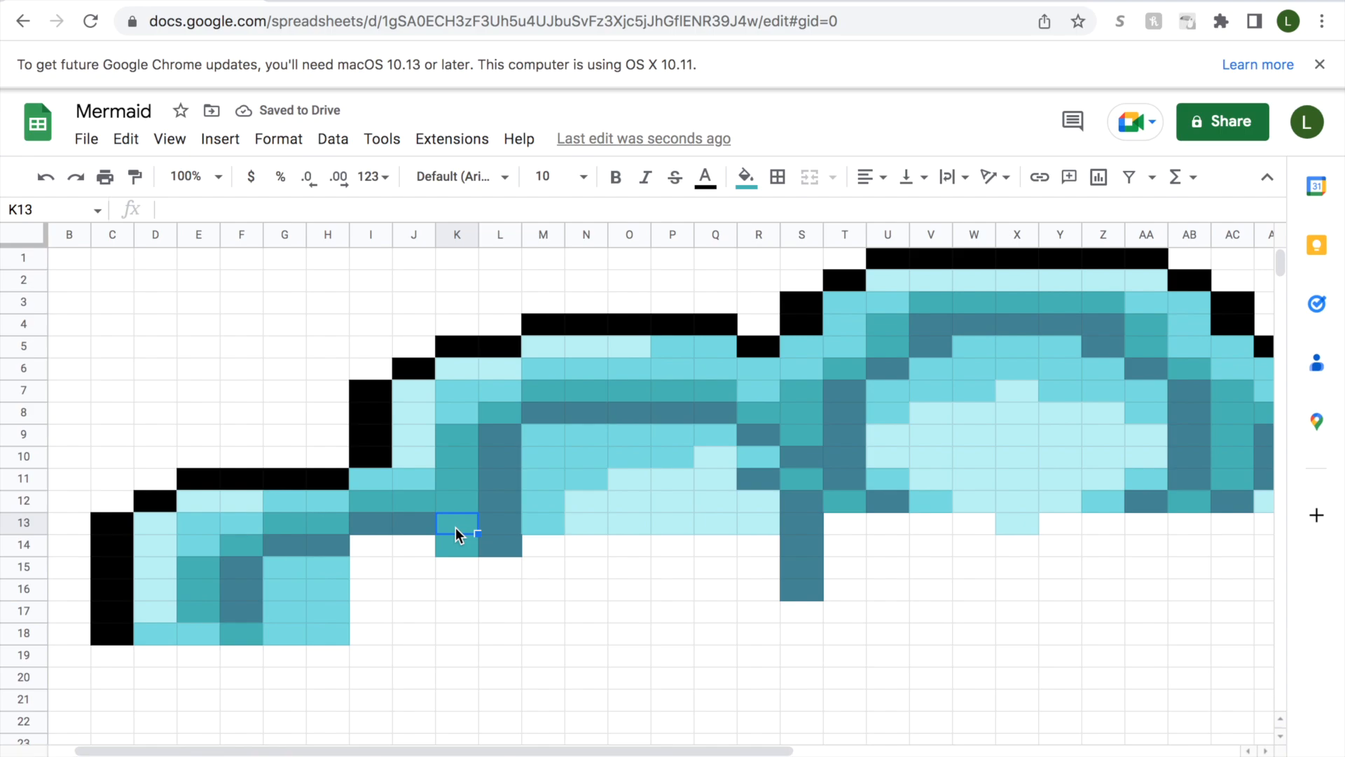
key("Right")
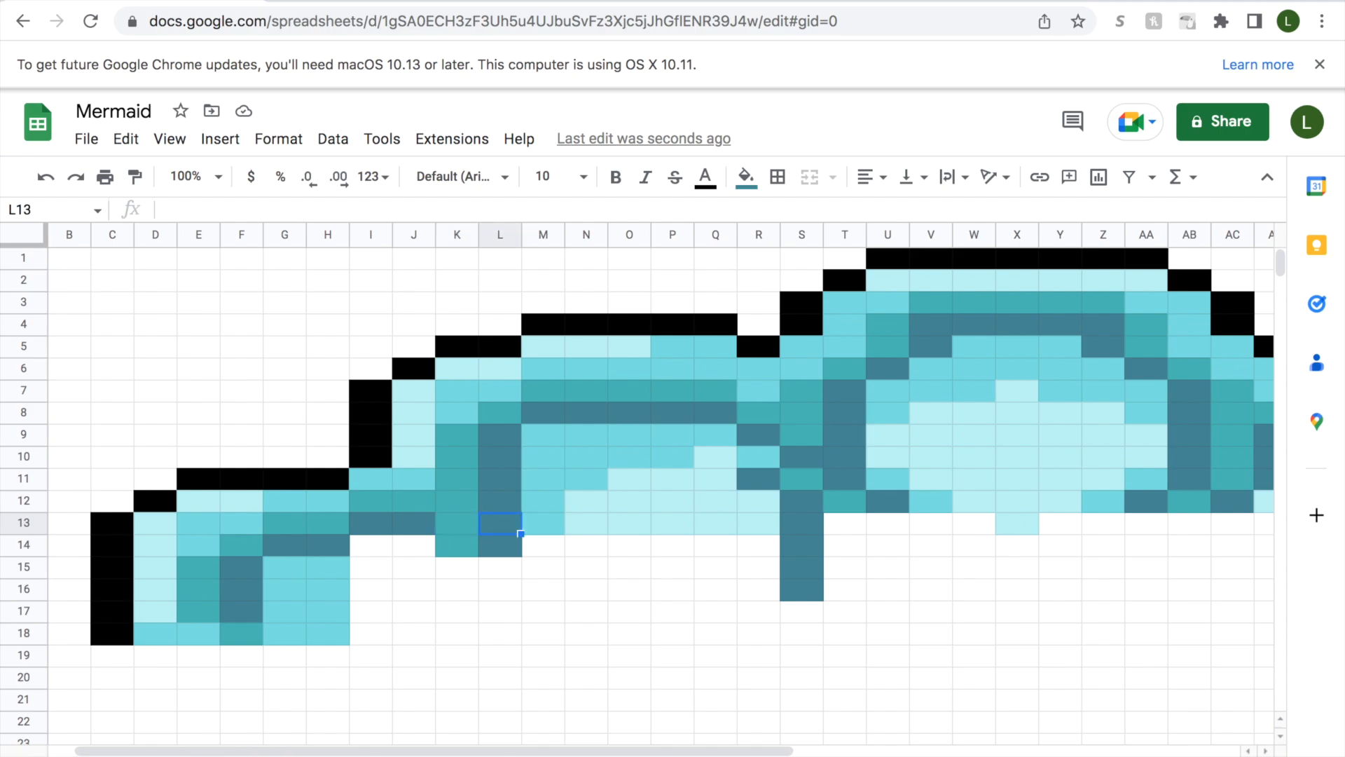
key("Right")
key("Right")
key("Right")
key("Right")
key("Right")
key("Right")
key("Right")
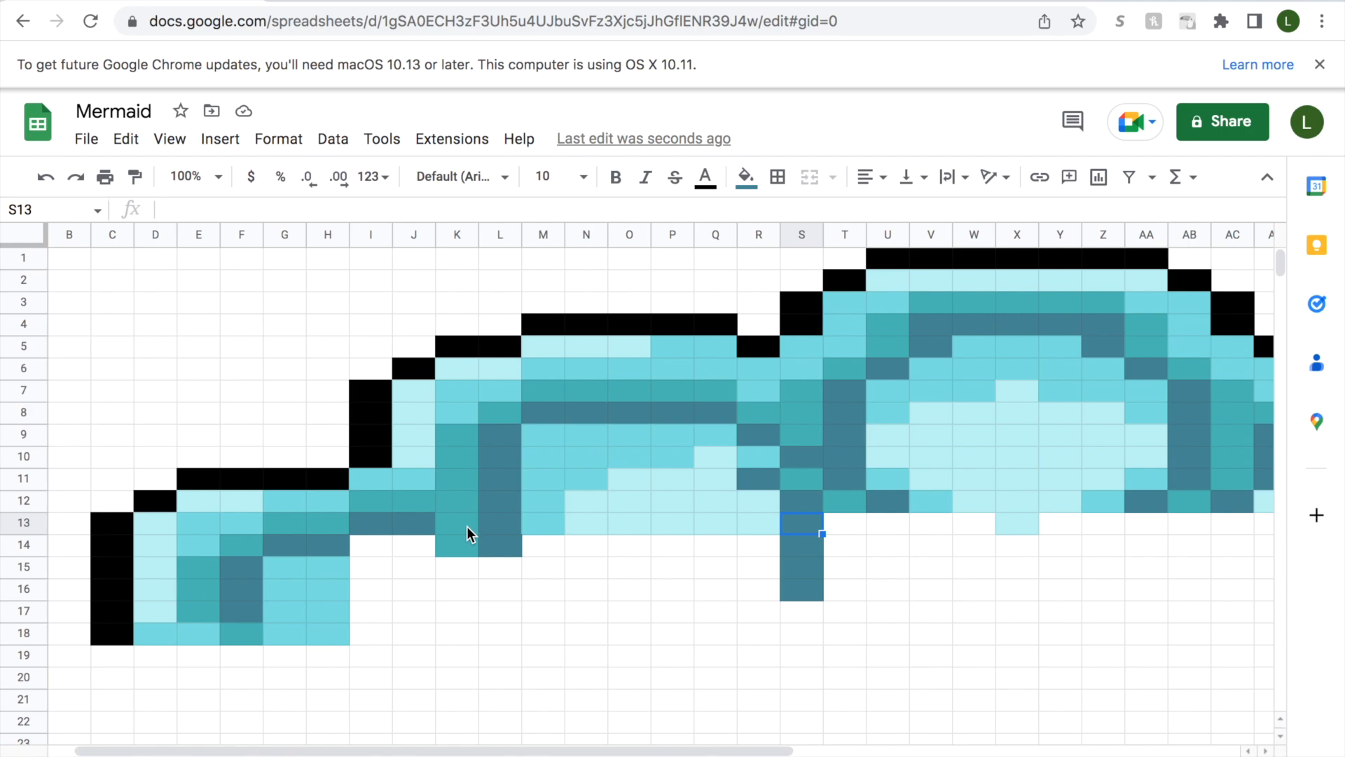
left_click(843, 531)
left_click(747, 176)
left_click(804, 527)
left_click(747, 177)
left_click(1035, 573)
left_click(879, 523)
left_click(748, 178)
left_click(825, 529)
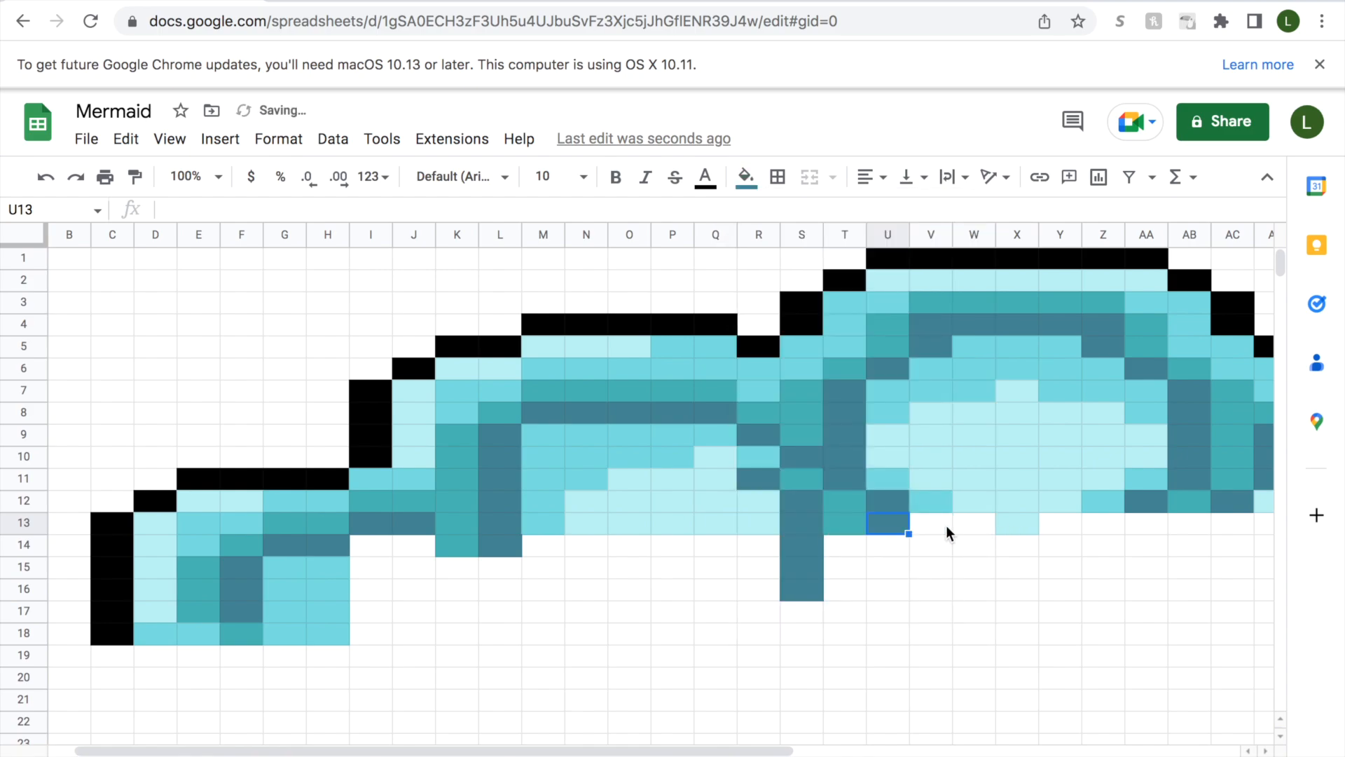
Fill cells V13:W13 and Y13:Z13 with medium aqua on both sides of the pale aqua cell.
left_click_drag(948, 525, 977, 522)
left_click(747, 180)
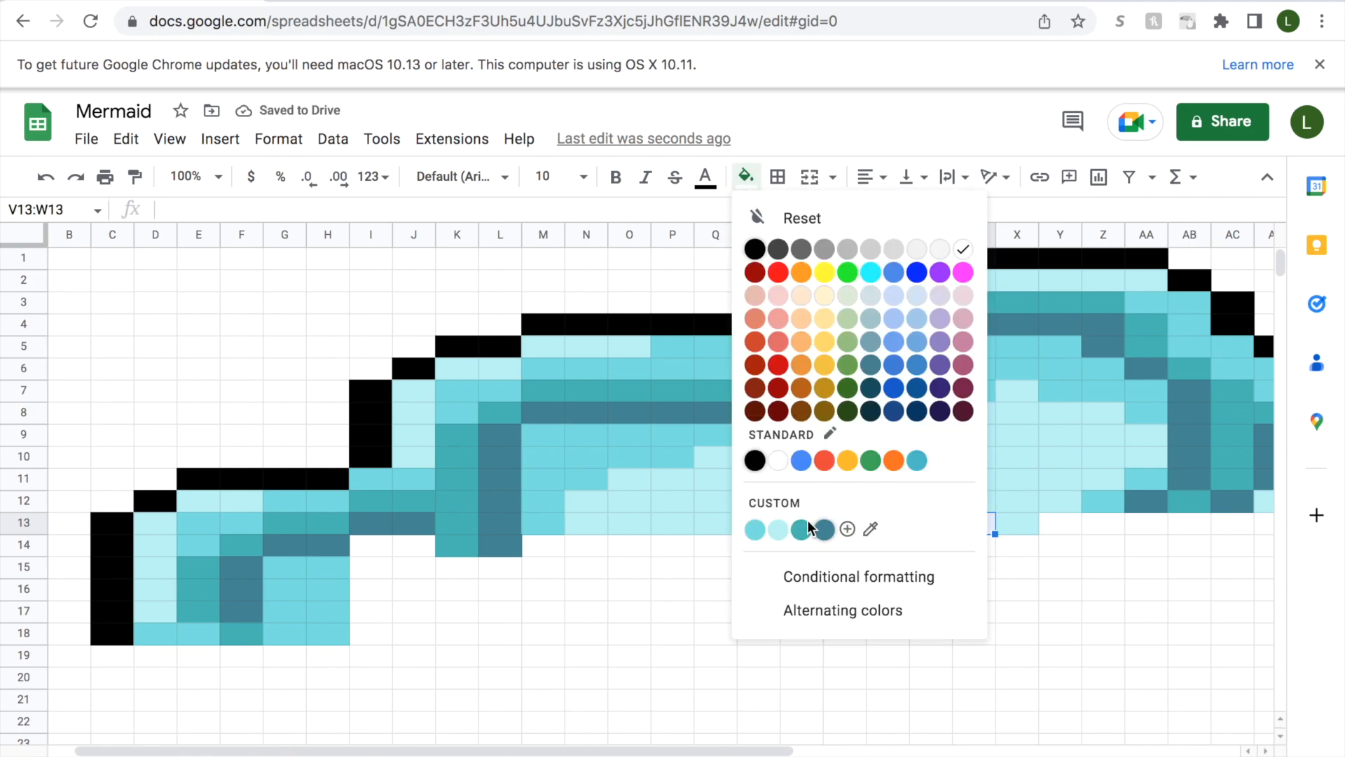
left_click(752, 529)
left_click_drag(1057, 524, 1098, 523)
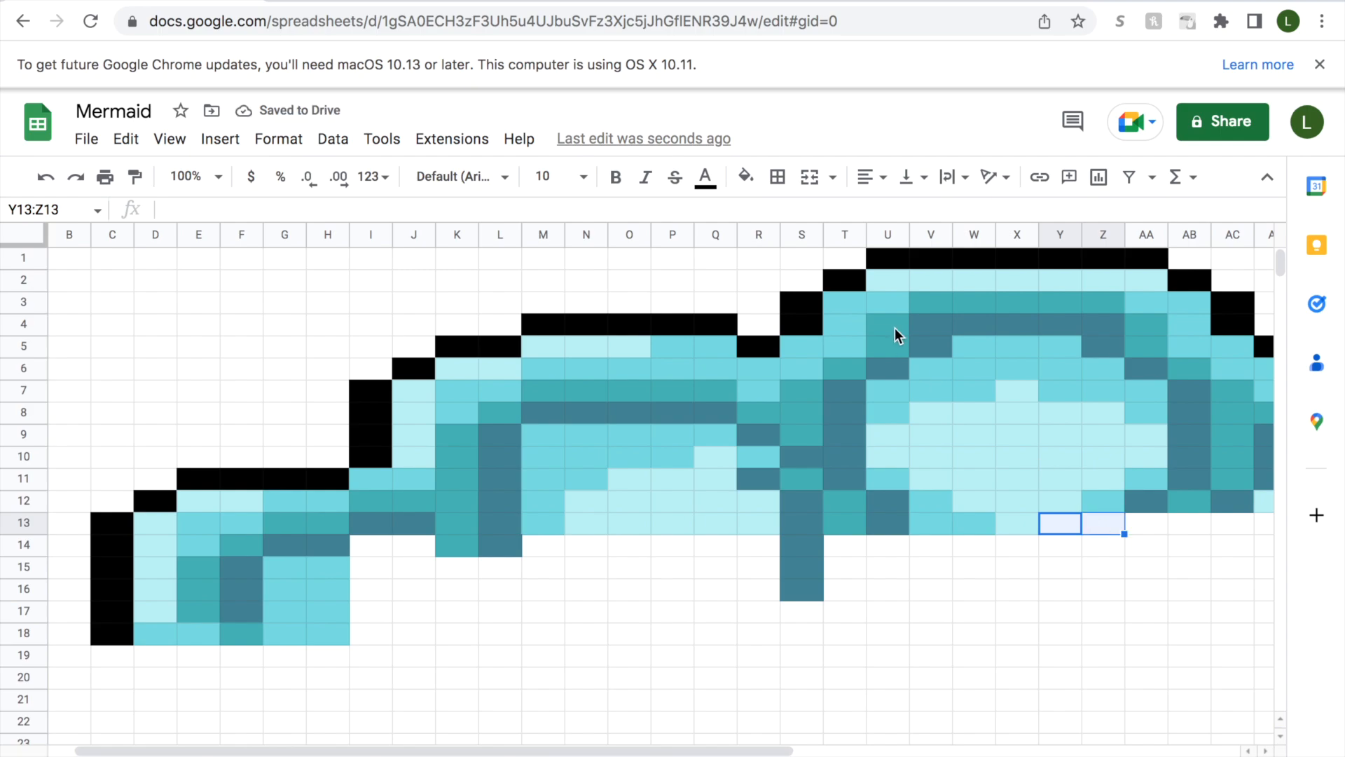
left_click(746, 176)
left_click(754, 530)
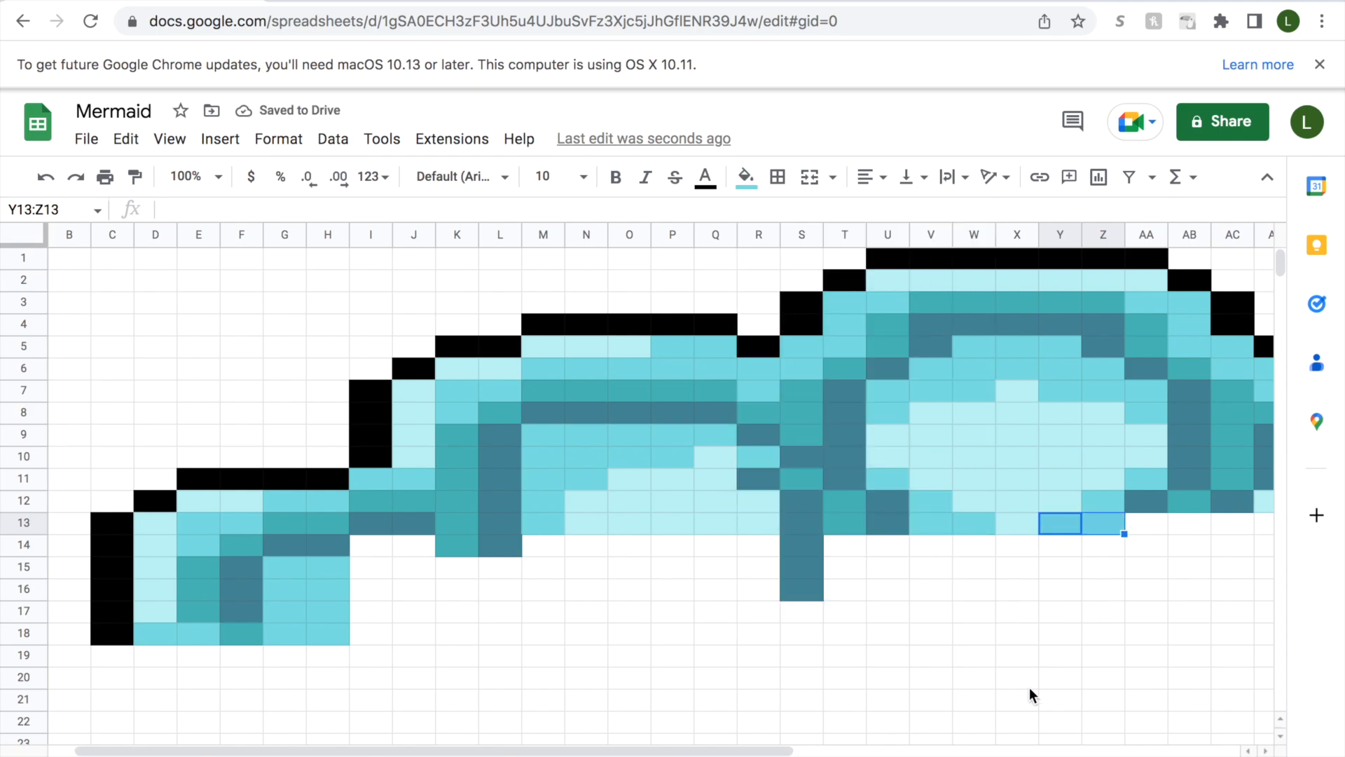
Fill cell AA13 with teal.
scroll(983, 720, "right", 8)
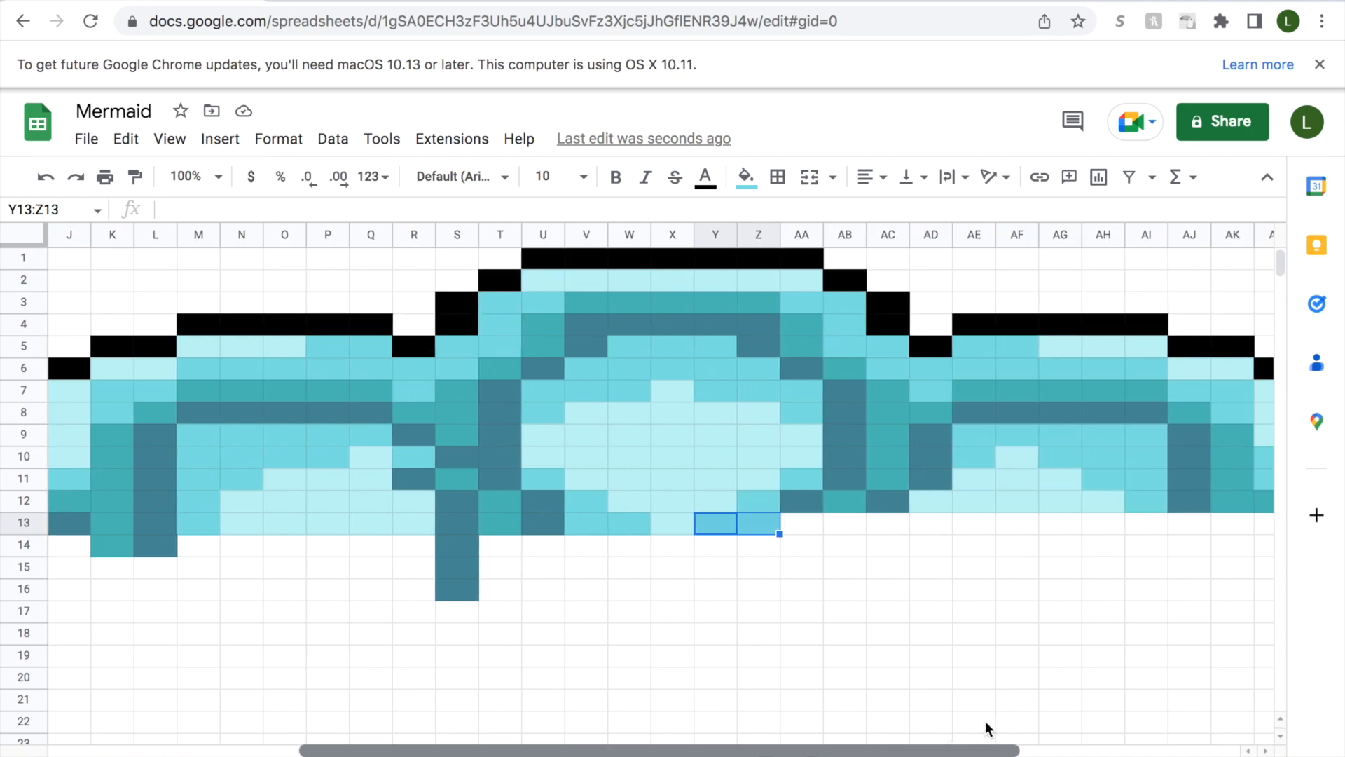
scroll(983, 721, "right", 1)
left_click(760, 522)
left_click(746, 176)
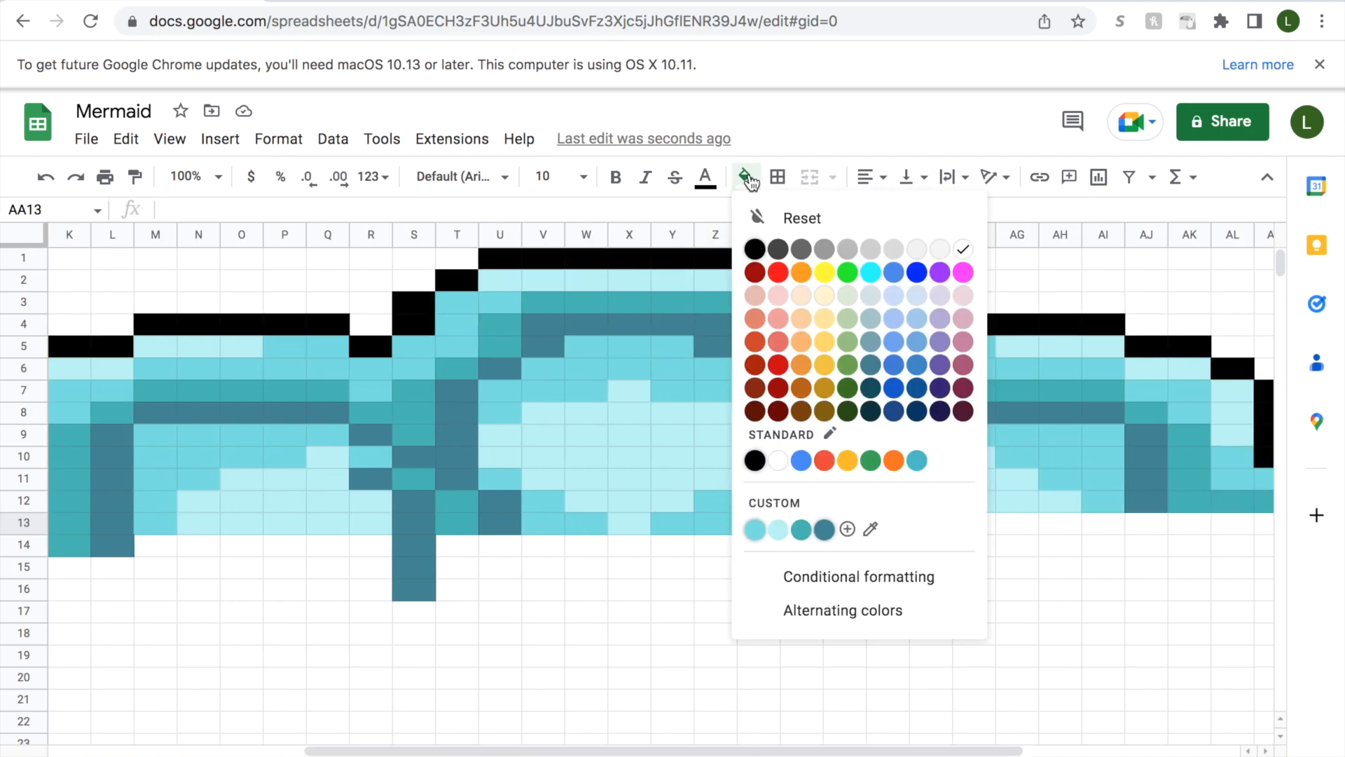
left_click(826, 526)
left_click(806, 523)
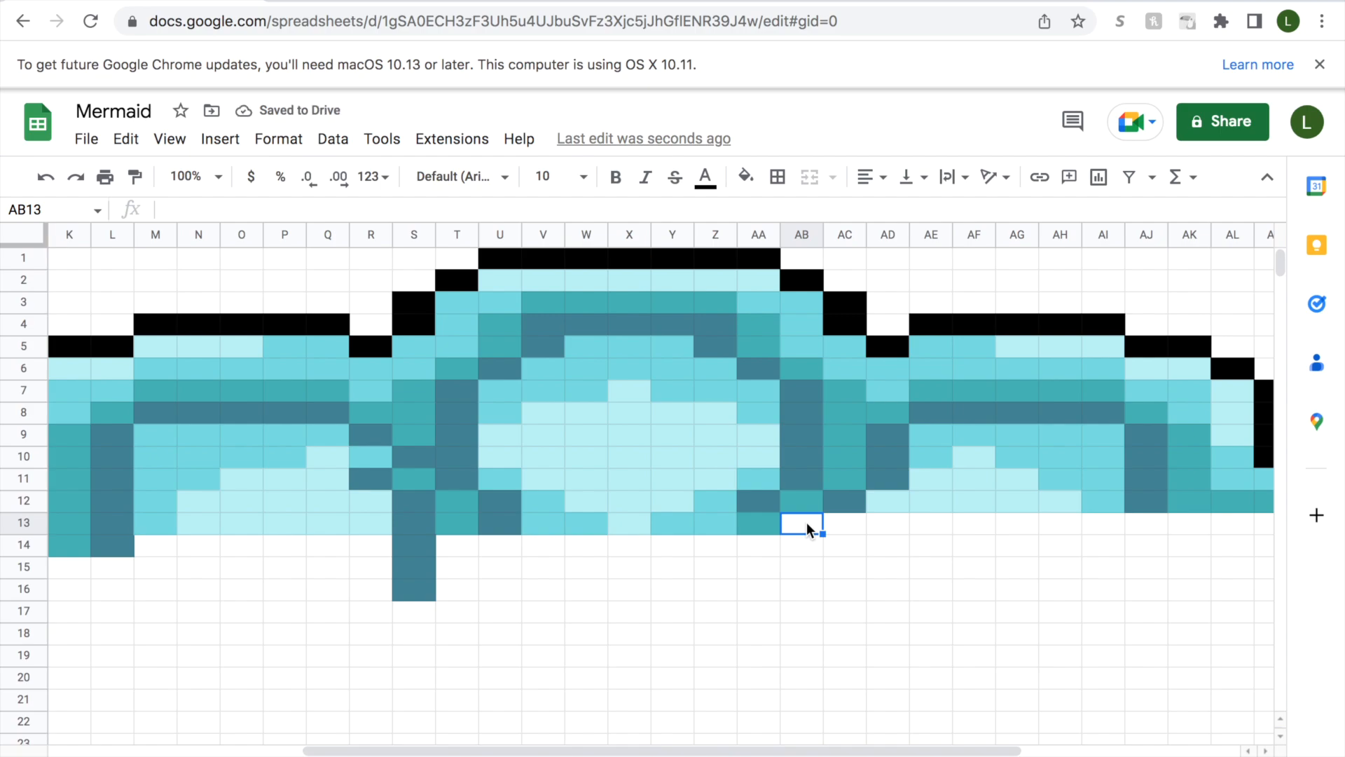
Fill cell AA13 with slate-blue and cell AB13 with teal.
left_click(760, 519)
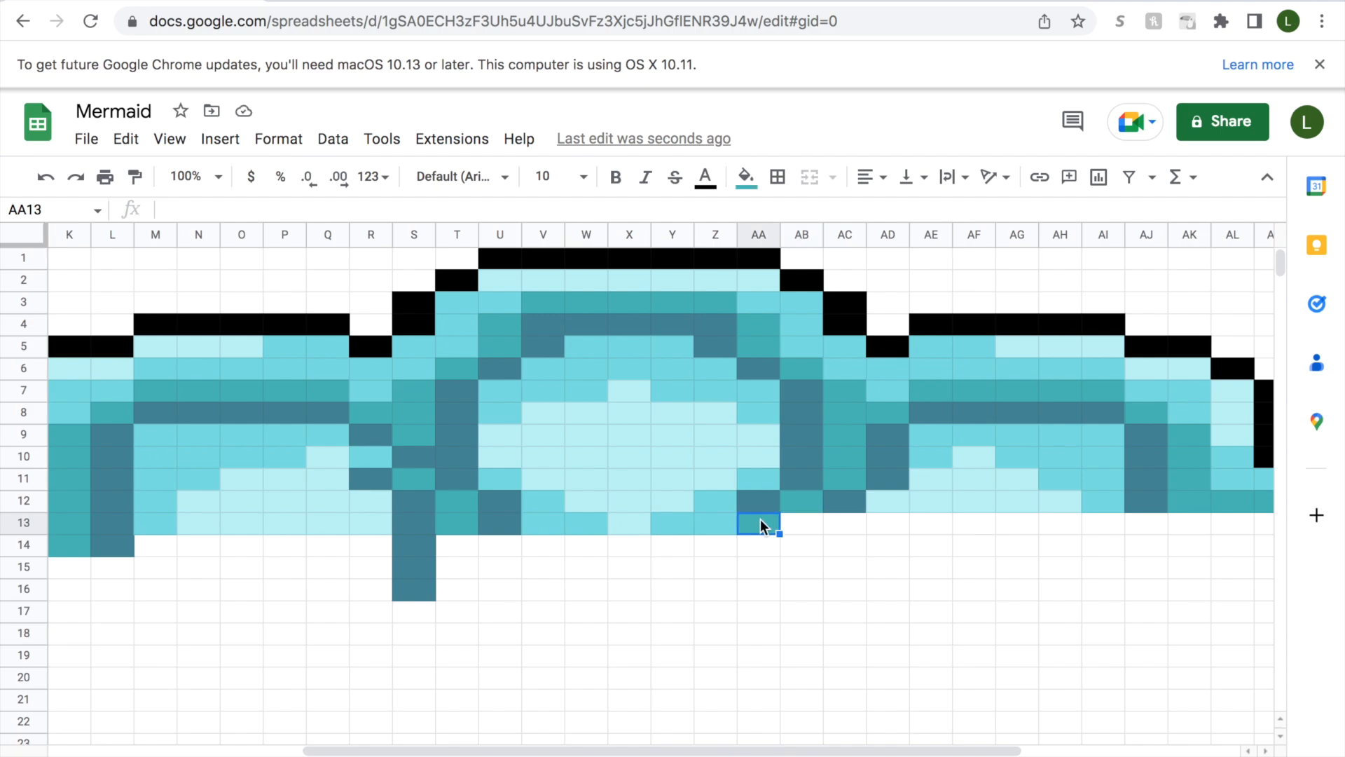
left_click(746, 177)
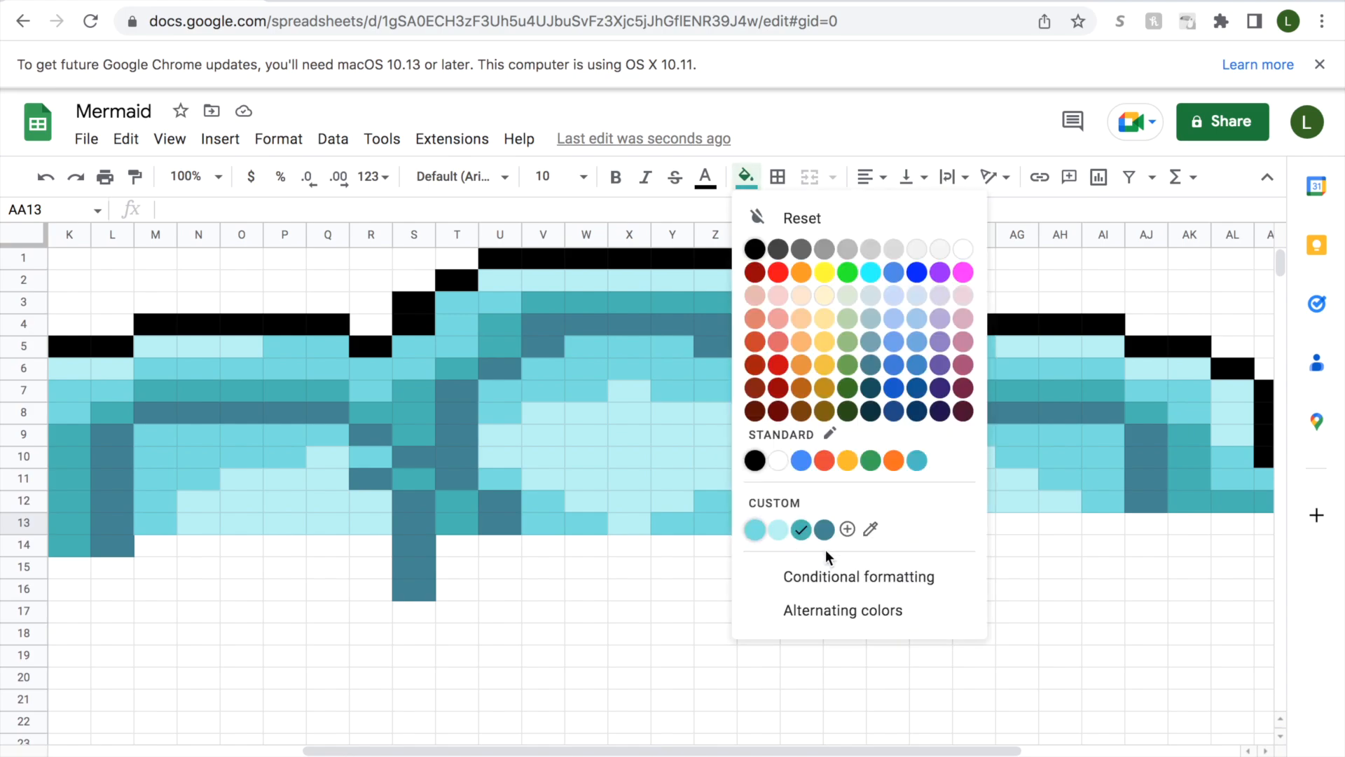
left_click(826, 525)
left_click(801, 525)
left_click(746, 177)
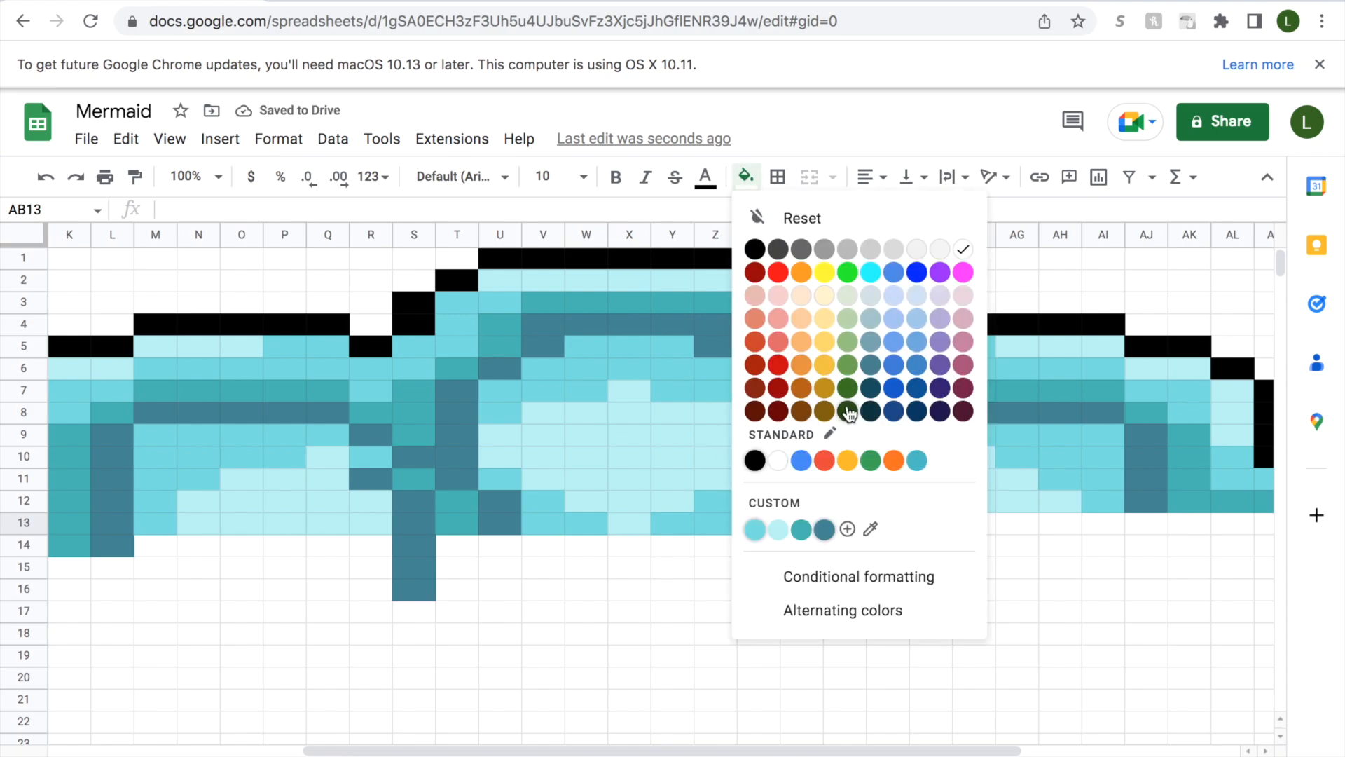
left_click(826, 525)
Fill cell AC13 with slate-blue and cells AD13:AH13 with pale aqua.
left_click(832, 527)
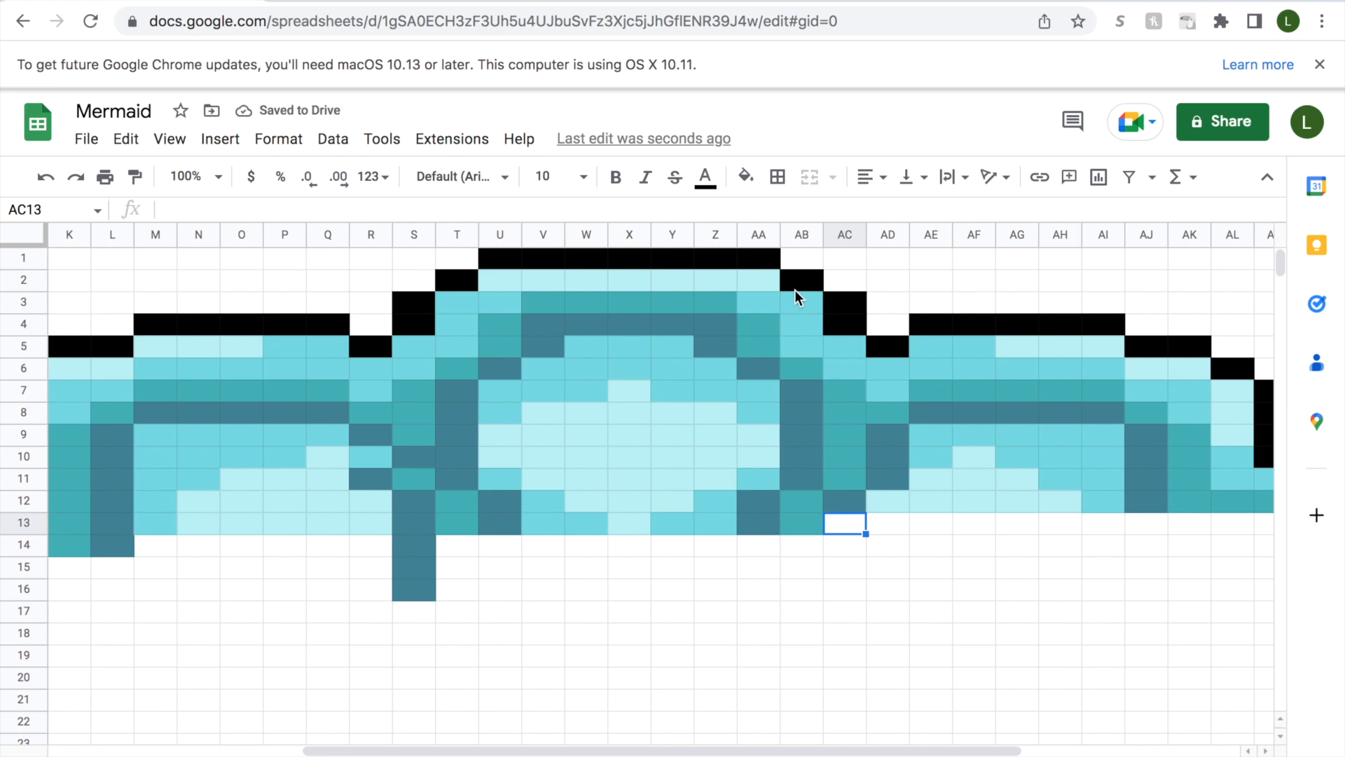
left_click(746, 176)
left_click(824, 529)
left_click_drag(880, 530, 1058, 525)
left_click(744, 176)
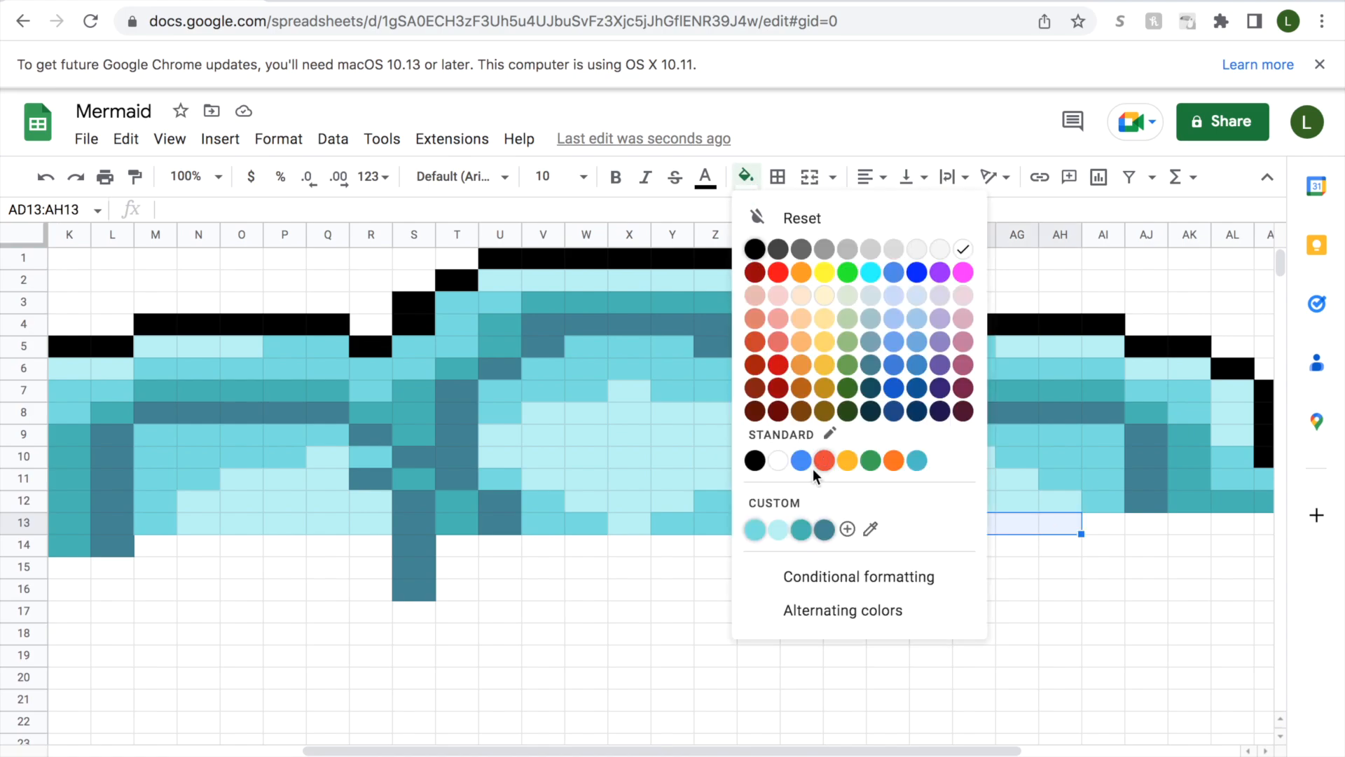
left_click(780, 531)
Fill cell AI13 with medium aqua, just after the pale aqua run in row 13.
left_click(1111, 526)
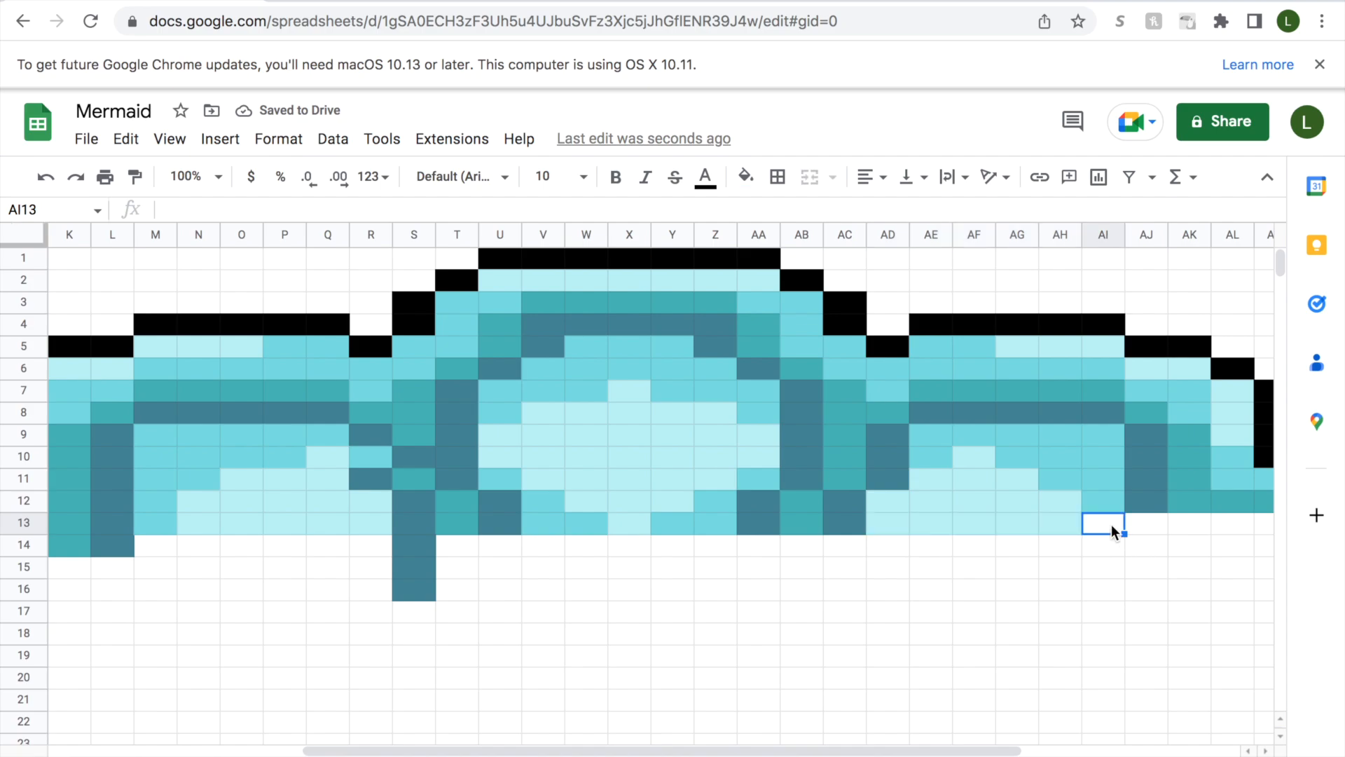
left_click(745, 177)
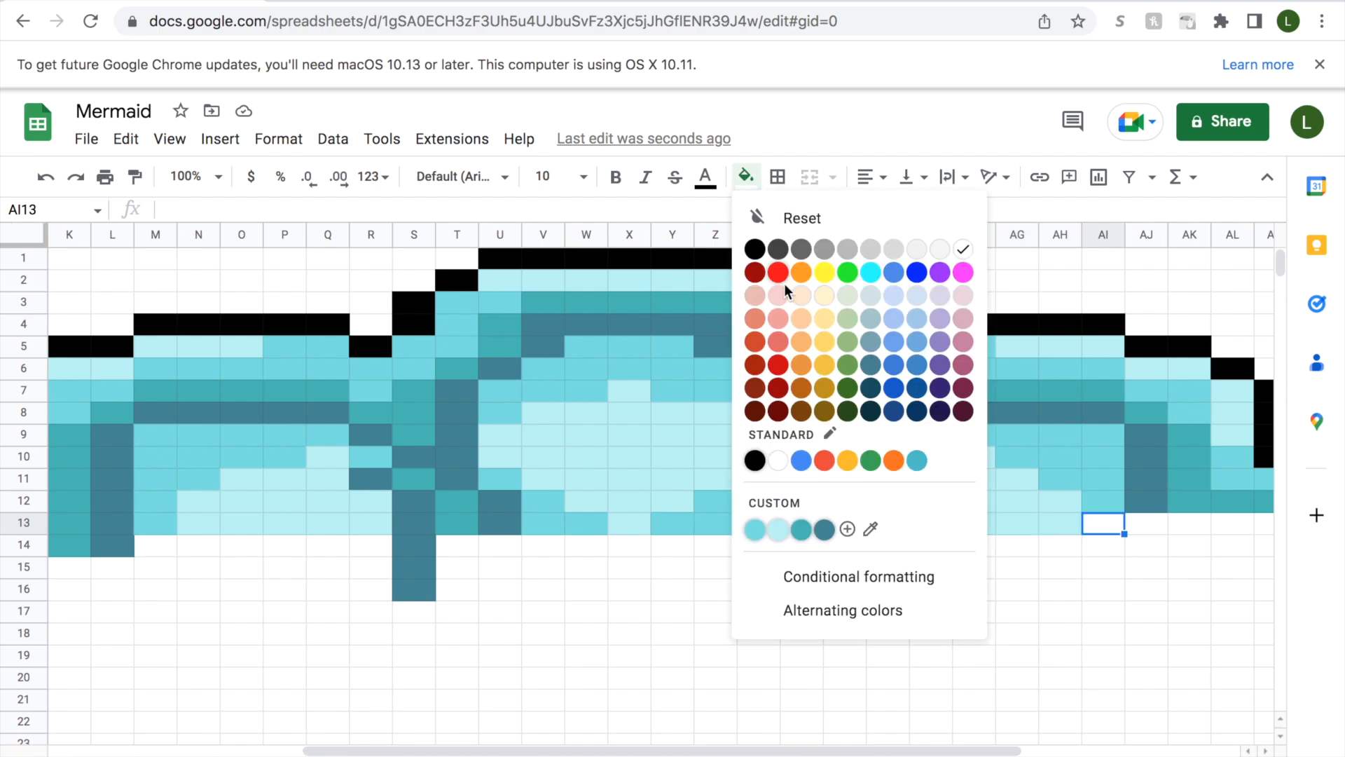
left_click(755, 529)
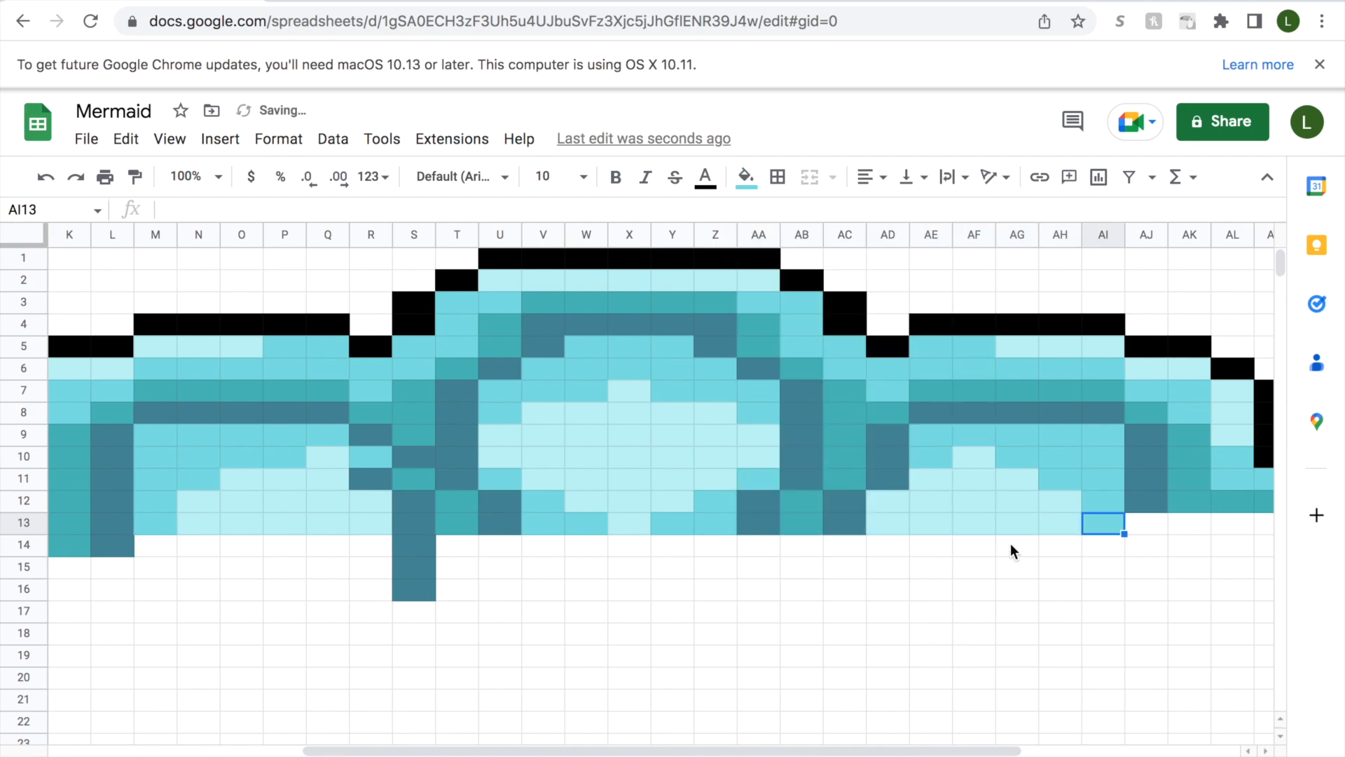
Fill cells AJ13 and AK13 with slate-blue.
left_click(1149, 523)
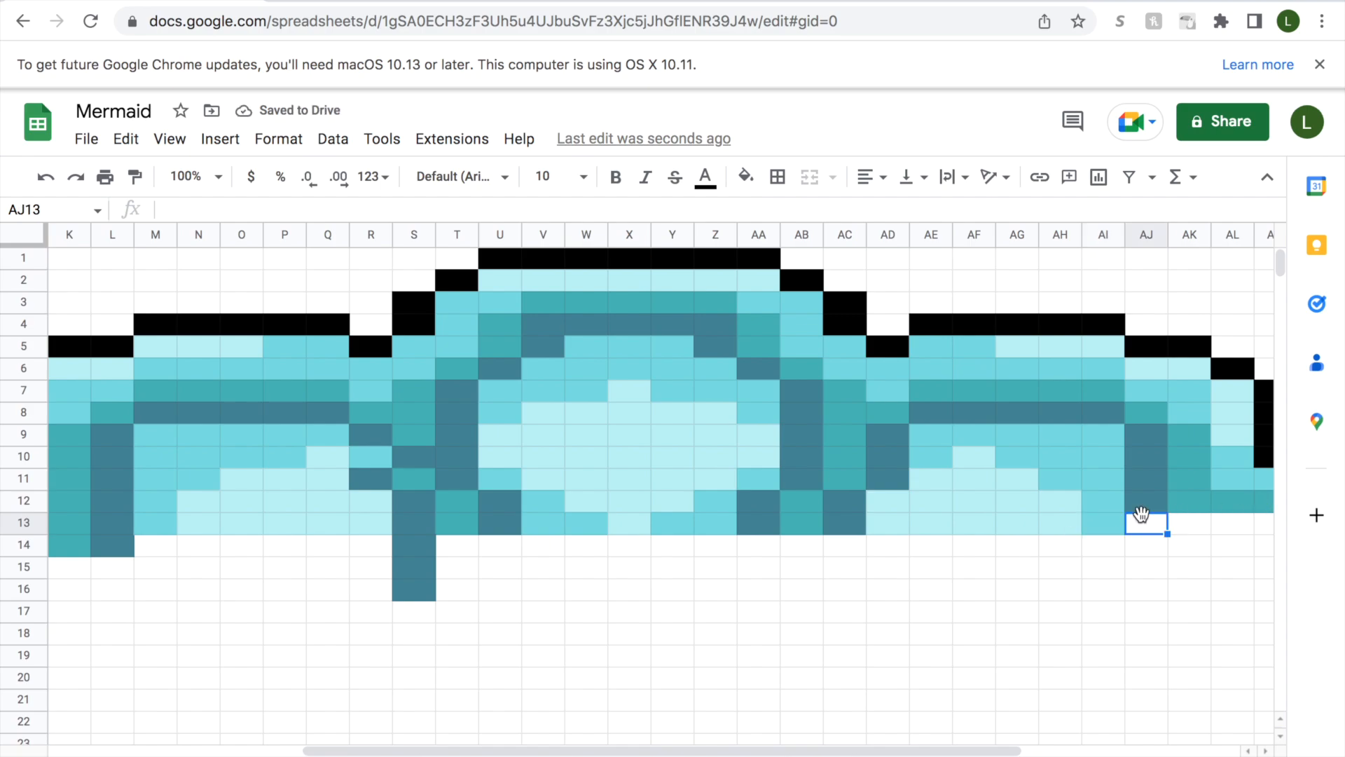
left_click(745, 176)
left_click(824, 529)
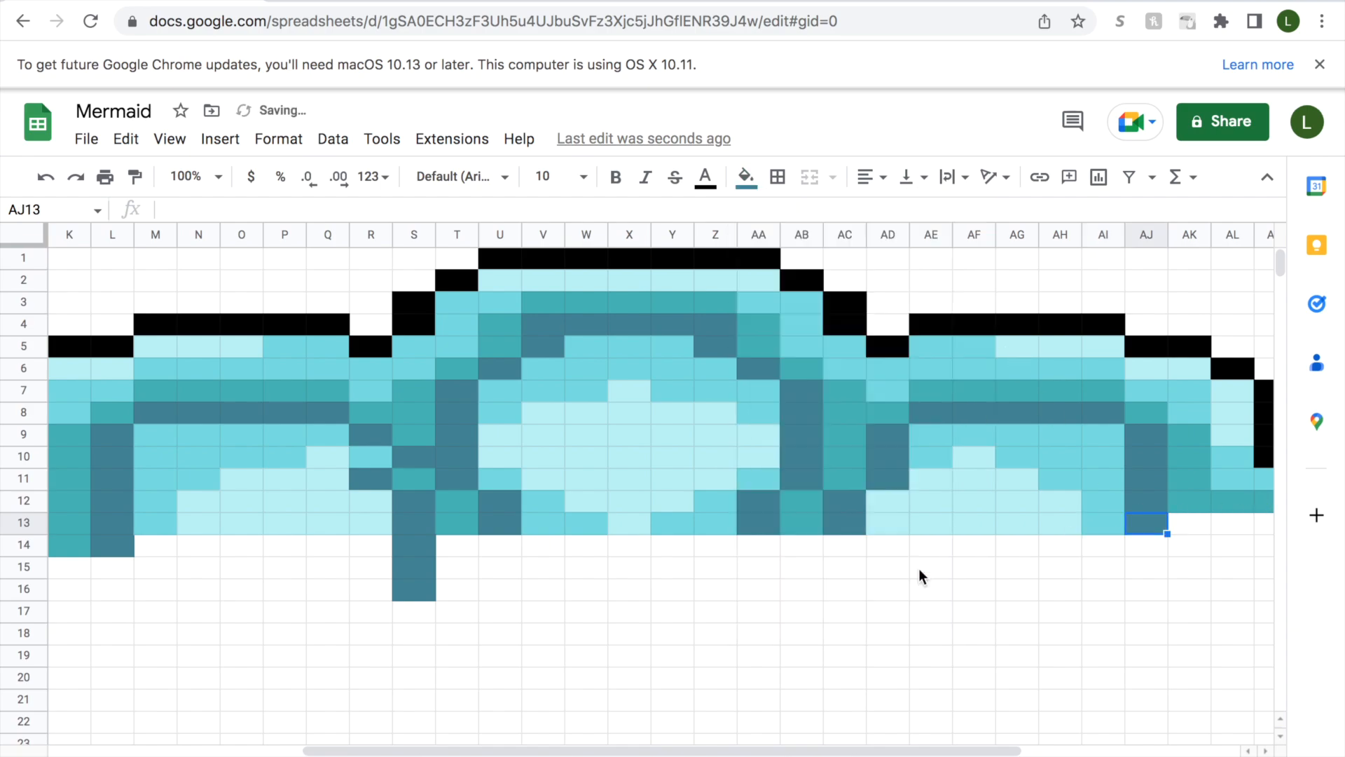
left_click_drag(881, 750, 1006, 739)
left_click(1017, 524)
left_click(747, 177)
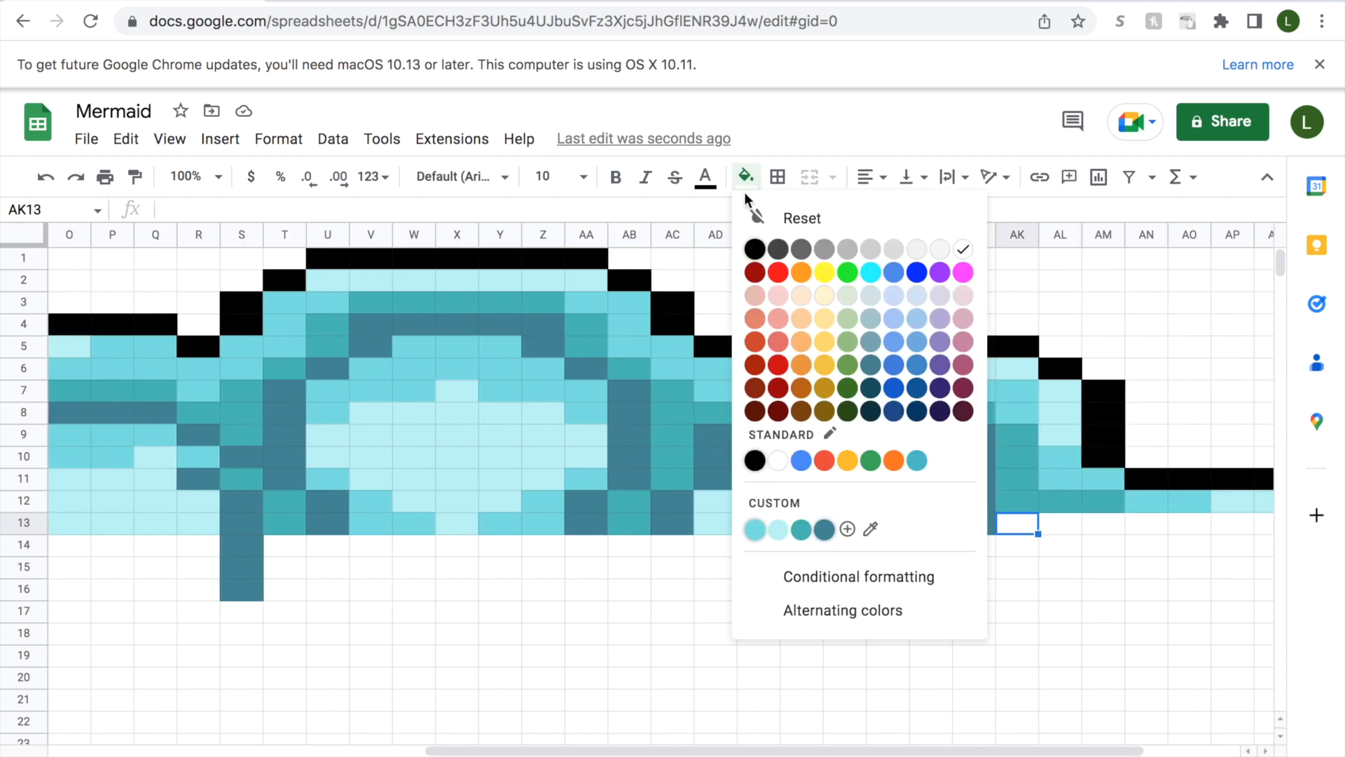
left_click(829, 533)
Fill cells AL13 and AM13 with teal.
left_click(1059, 524)
left_click(746, 177)
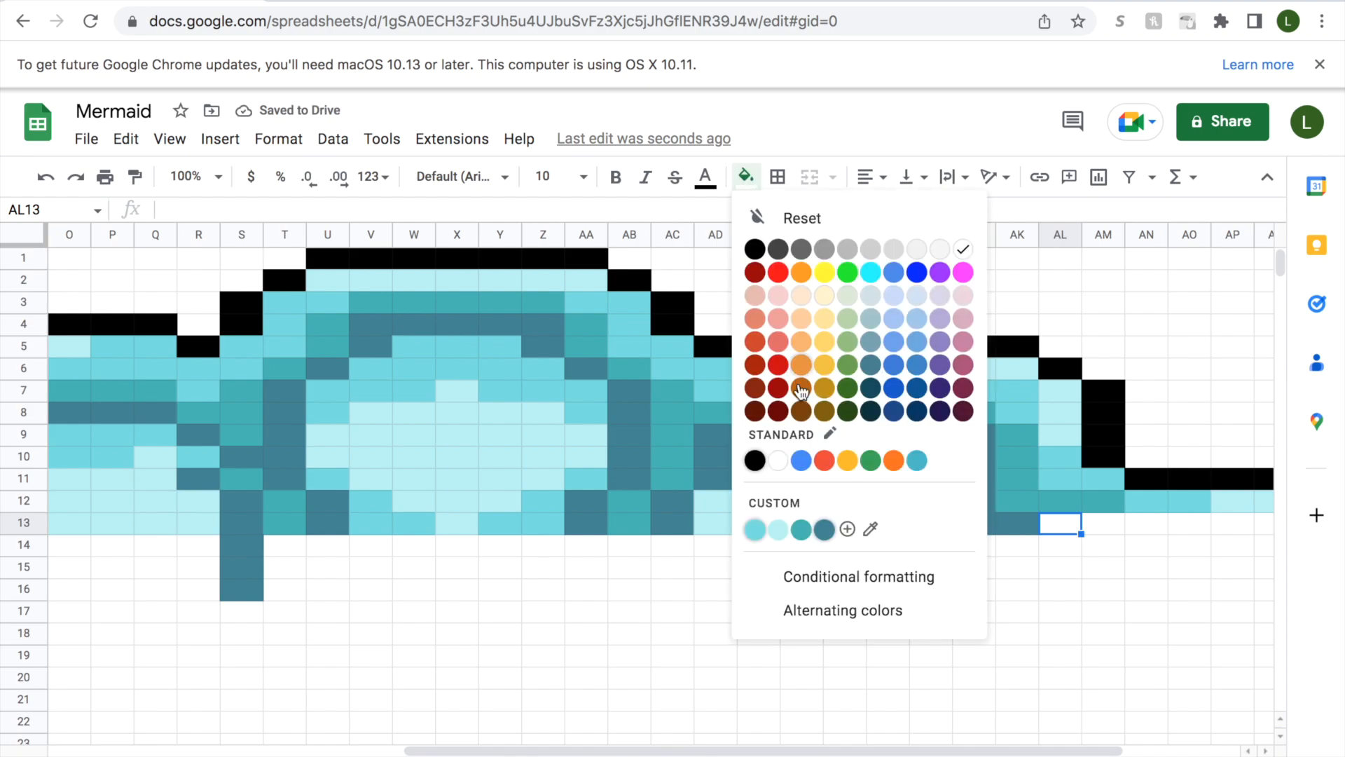
left_click(801, 529)
left_click(1088, 524)
left_click(746, 176)
left_click(804, 531)
Fill cells AN13:AO13 with medium aqua, directly below the medium aqua cells of row 12.
left_click_drag(866, 751, 987, 575)
left_click_drag(931, 524, 977, 527)
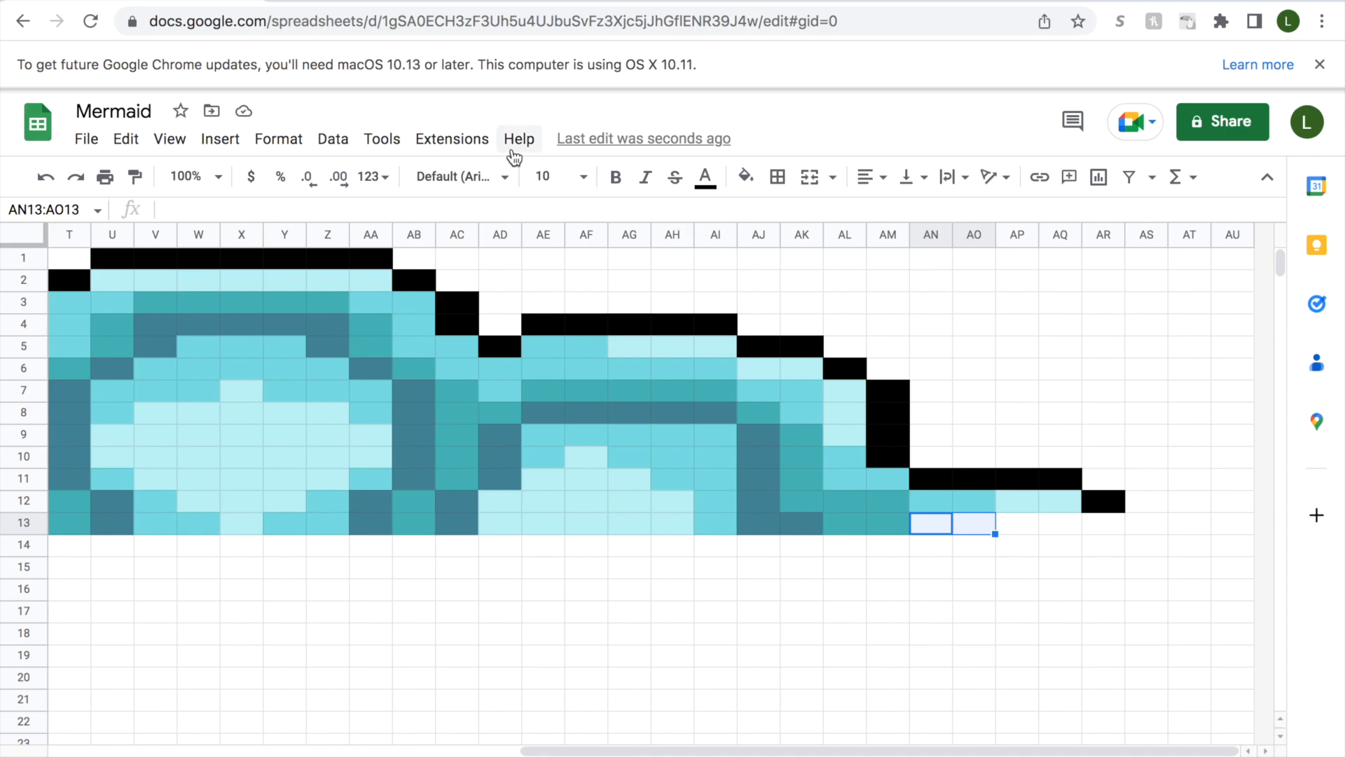
left_click(747, 176)
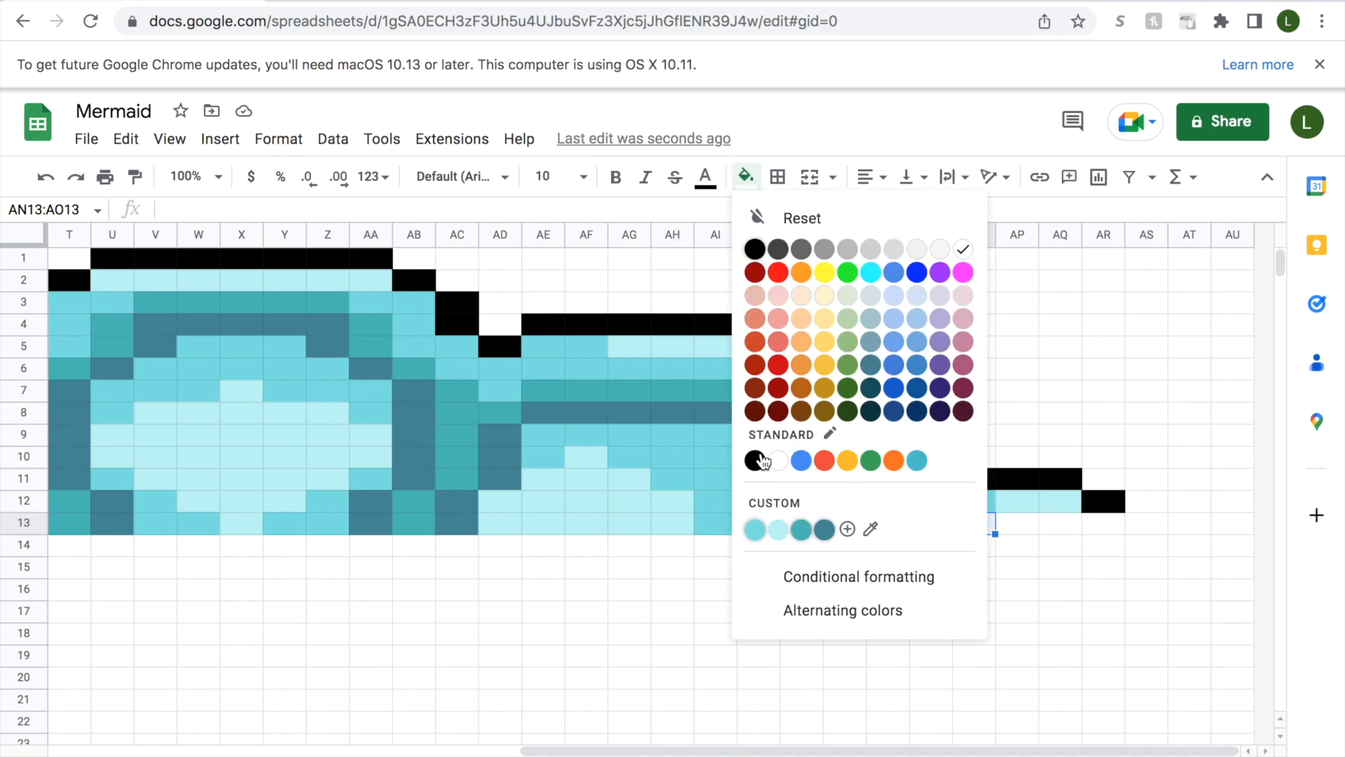
left_click(755, 530)
Select cell AP13, the next empty cell in row 13.
mouse_move(1026, 529)
left_mouse_down()
mouse_move(1056, 524)
mouse_move(1025, 524)
left_mouse_up()
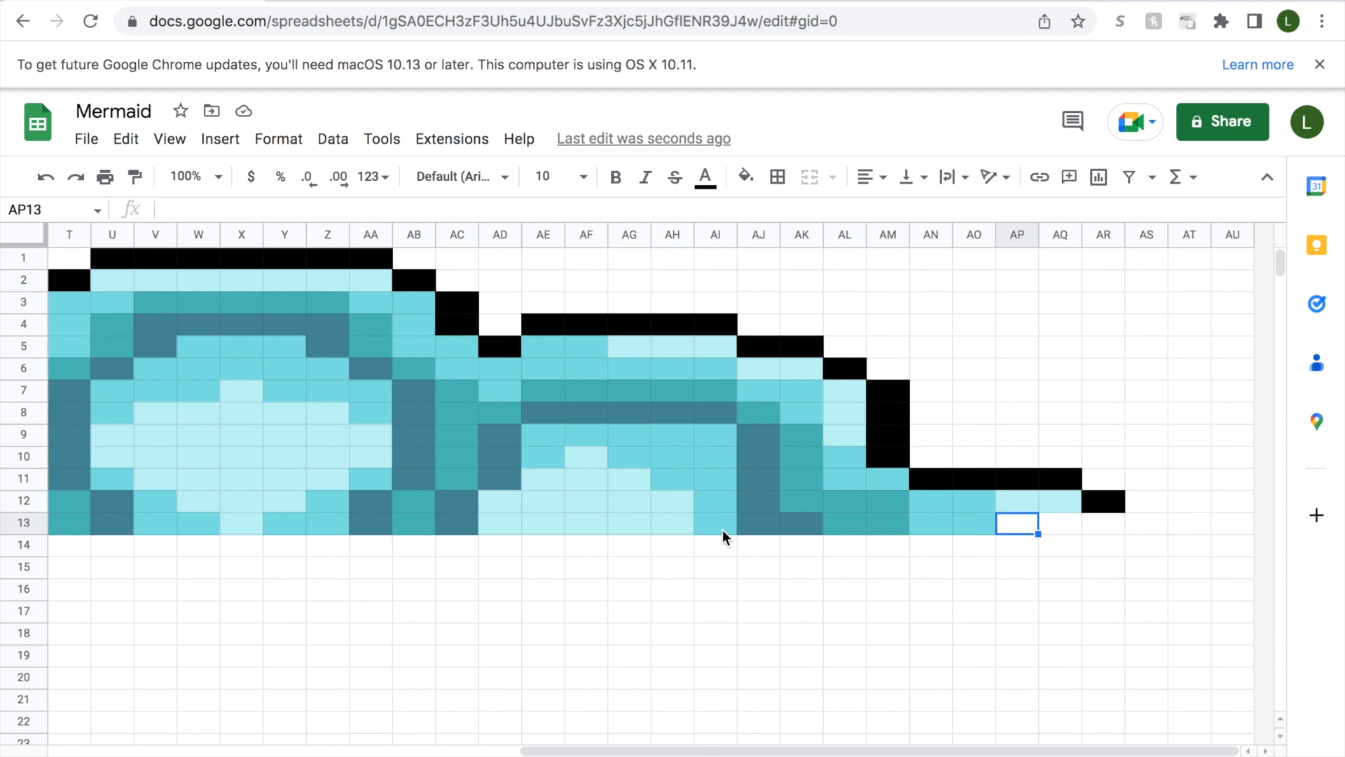
Check the fill colours along row 13 cell by cell, from C13 across to AK13.
left_click_drag(538, 748, 99, 744)
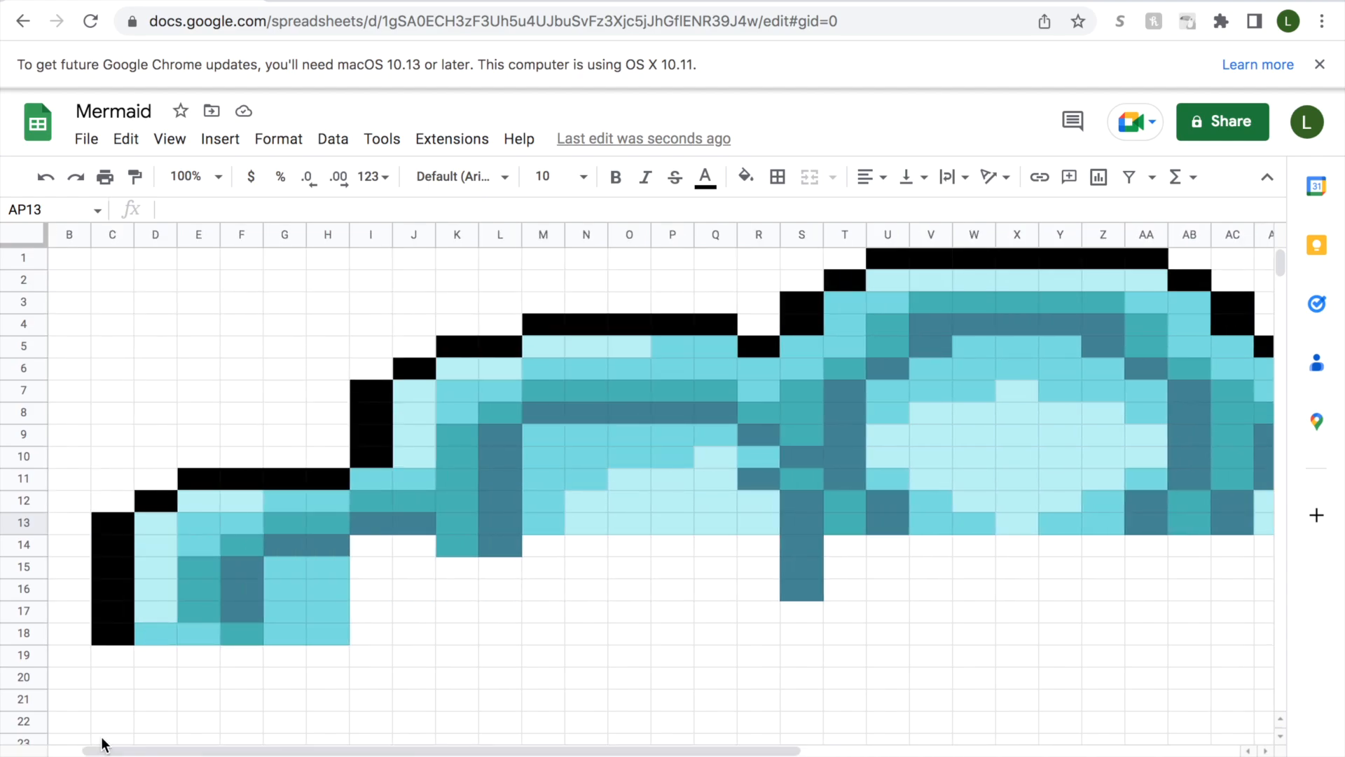
left_click(128, 532)
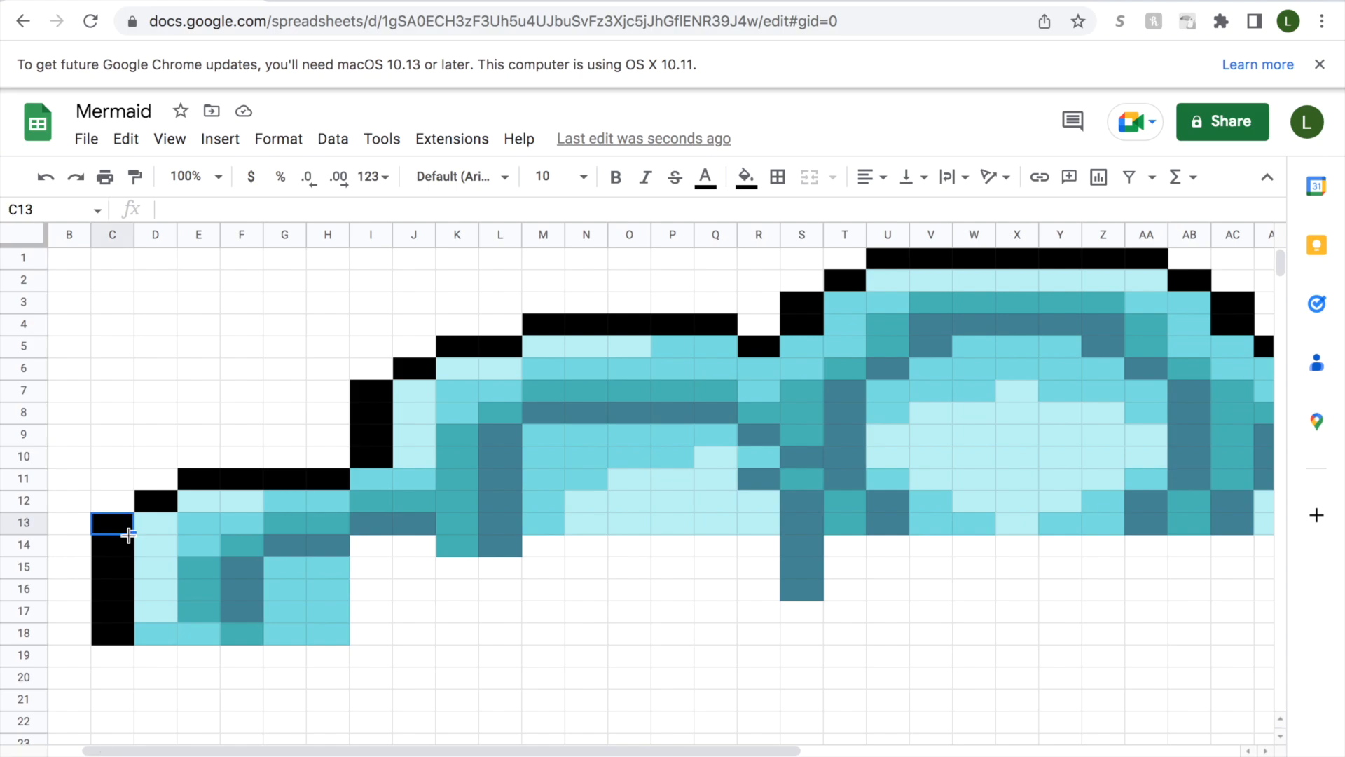
key("Right")
key("Right")
key("Right")
key("Right")
key("Right")
key("Right")
key("Right")
key("Right")
key("Right")
key("Right")
key("Right")
key("Right")
key("Right")
key("Right")
key("Right")
key("Right")
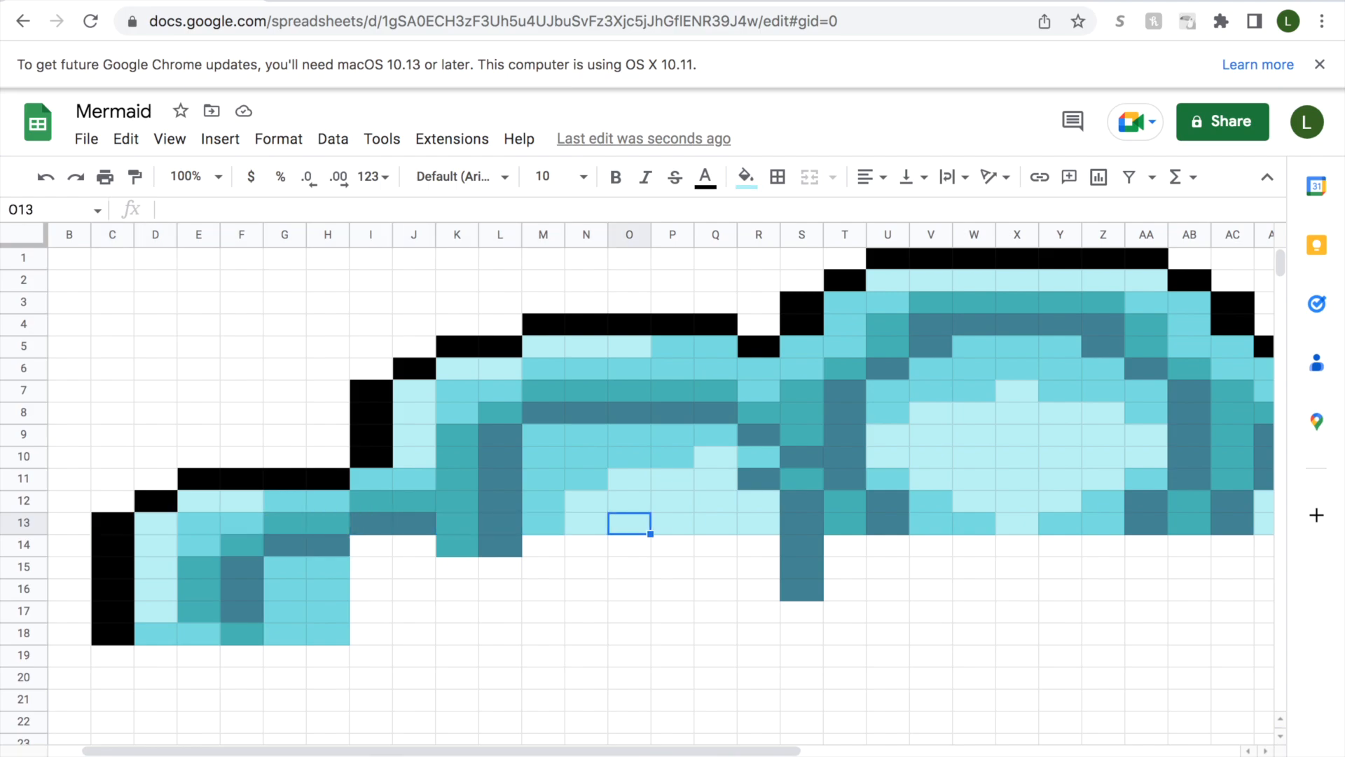
key("Right")
key("Right")
key("Right")
key("Right")
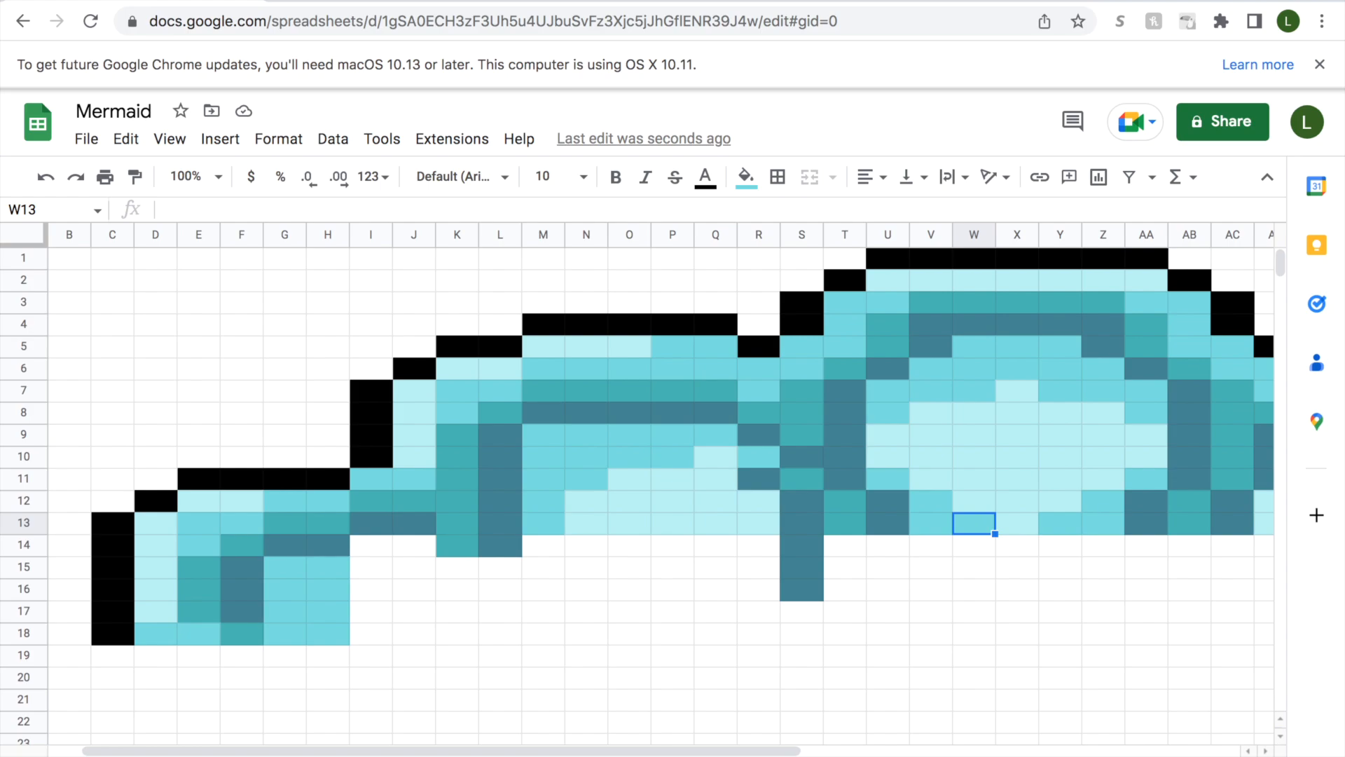
key("Right")
key("Right")
key("Right")
key("Right")
key("Right")
key("Right")
key("Right")
key("Right")
key("Right")
key("Right")
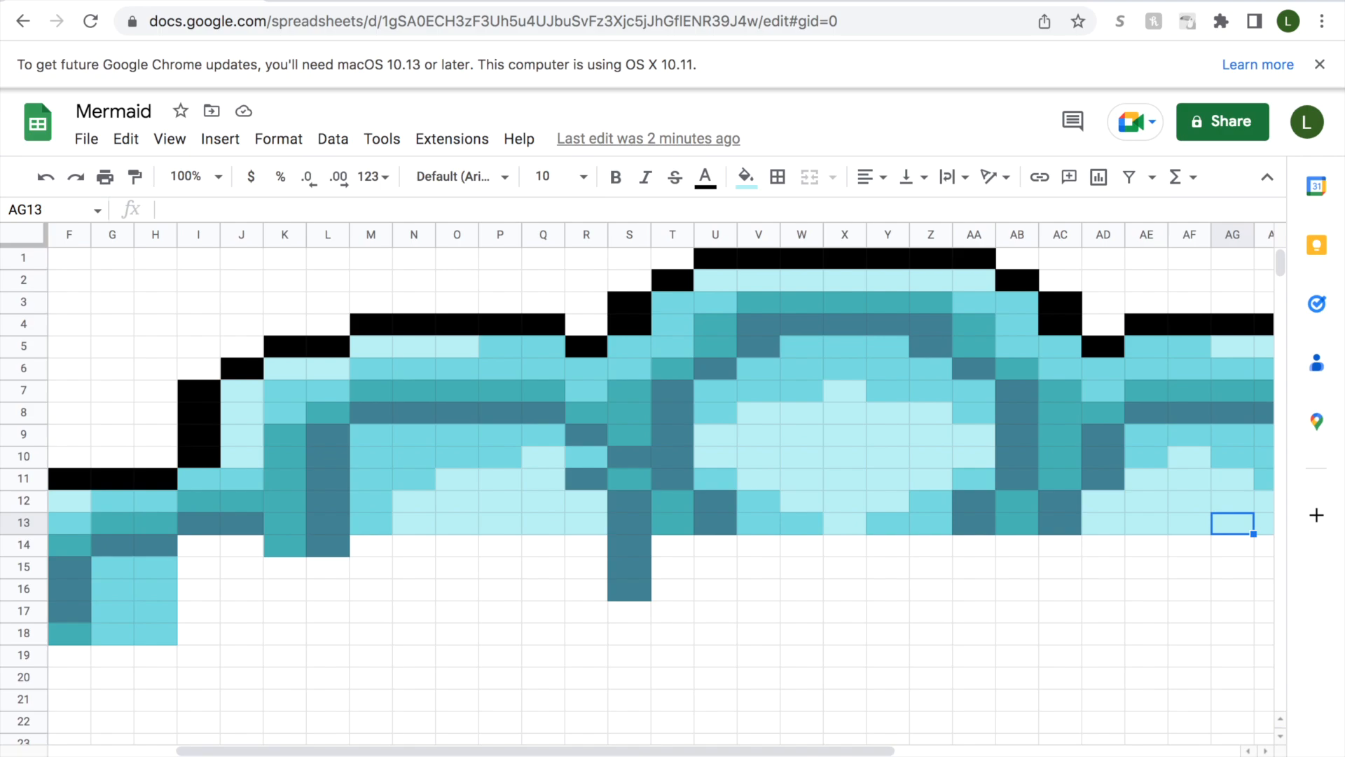
key("Right")
key("Right")
key("Right")
key("Right")
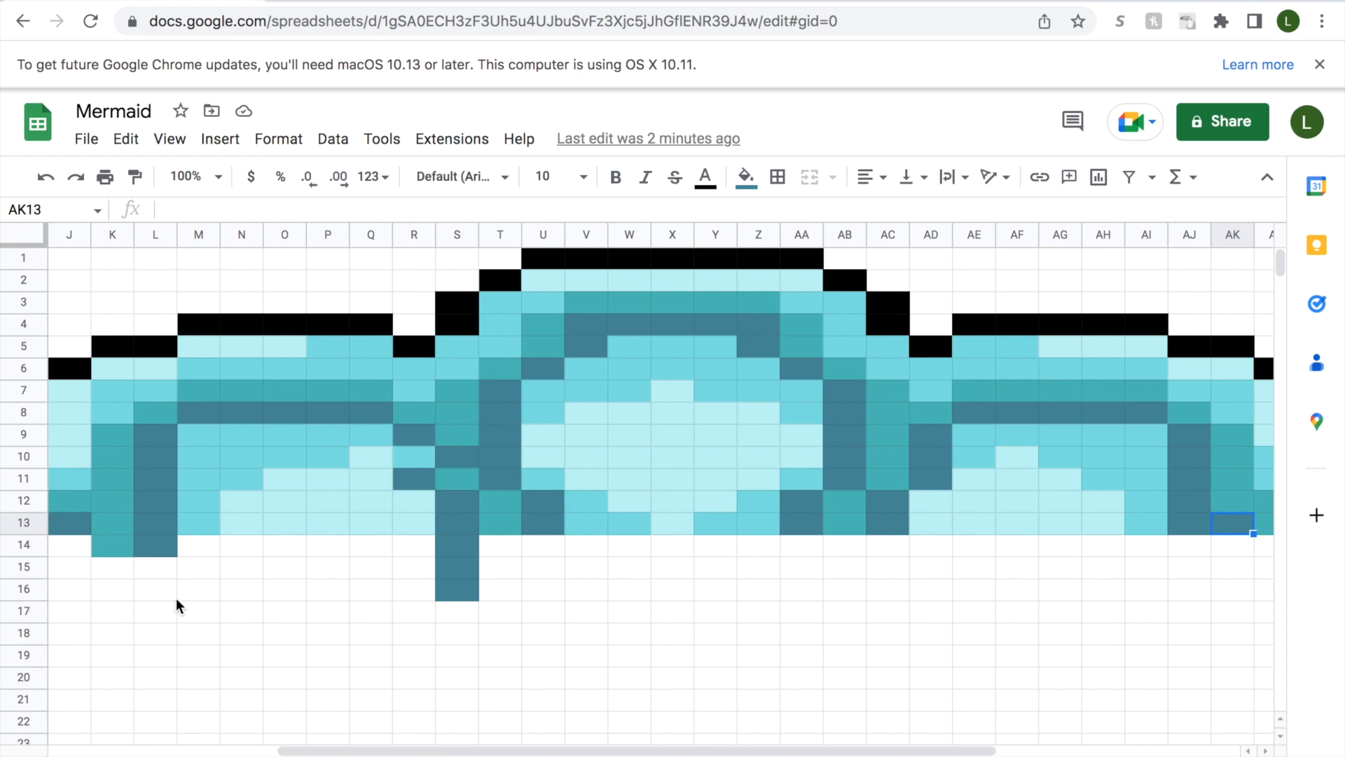
Recolour cell AK13 with teal and cells AL13:AM13 with slate-blue.
left_click_drag(471, 750, 611, 715)
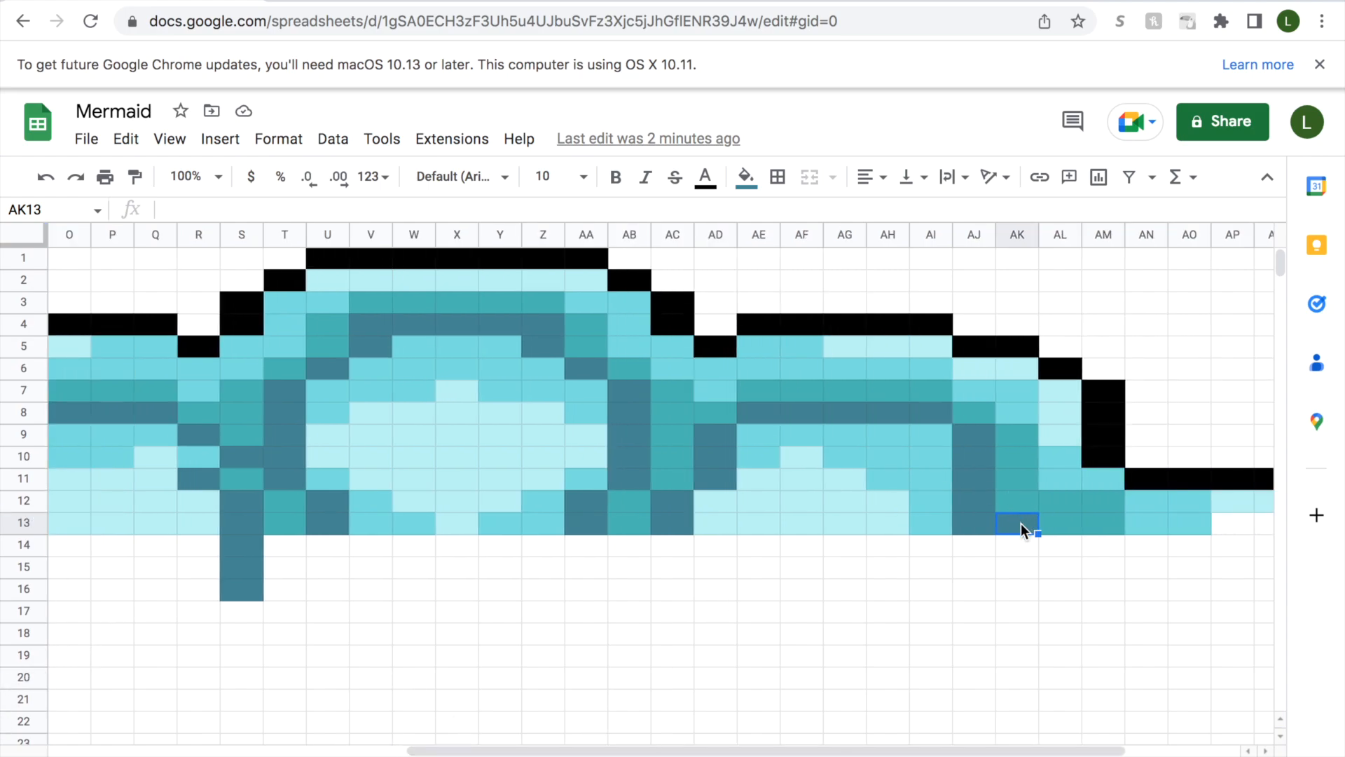
left_click(760, 186)
left_click(801, 527)
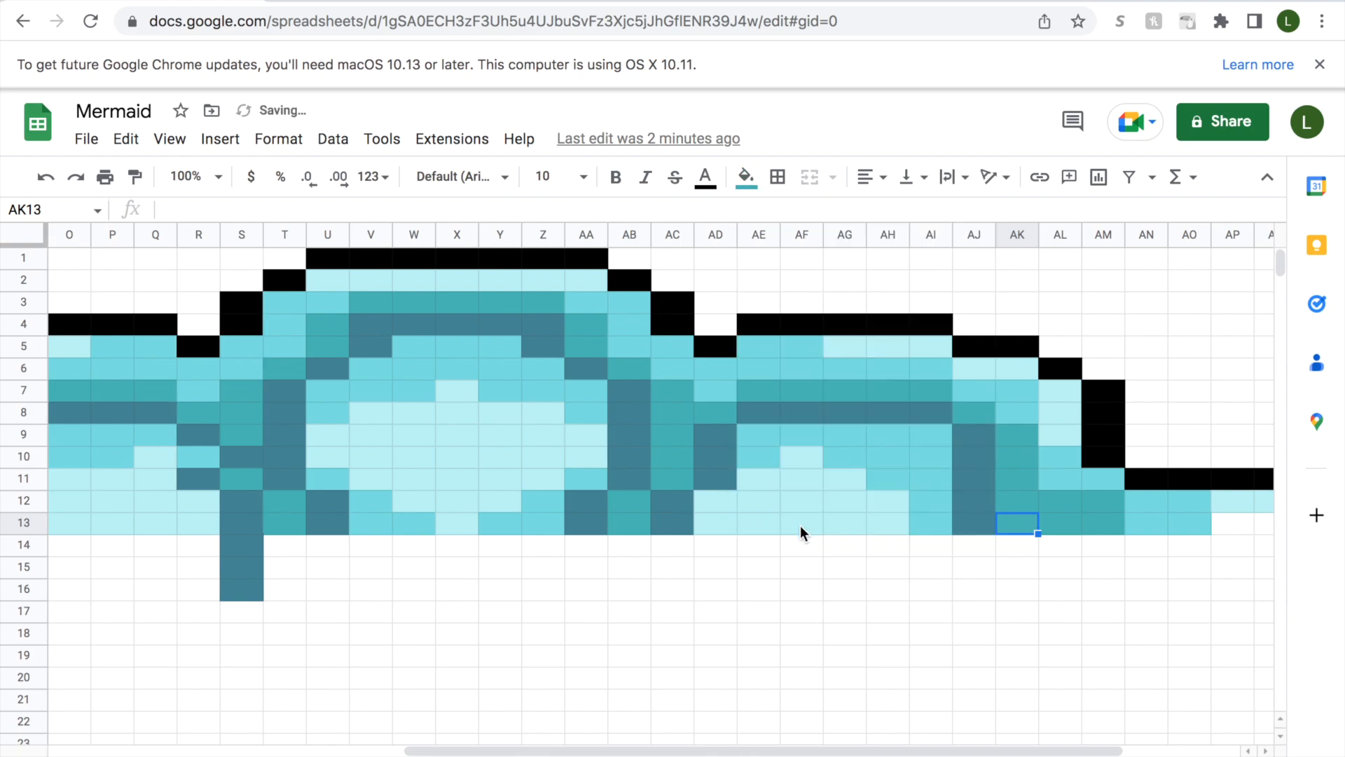
left_click(1065, 527)
left_click(1096, 524, "shift")
left_click(747, 176)
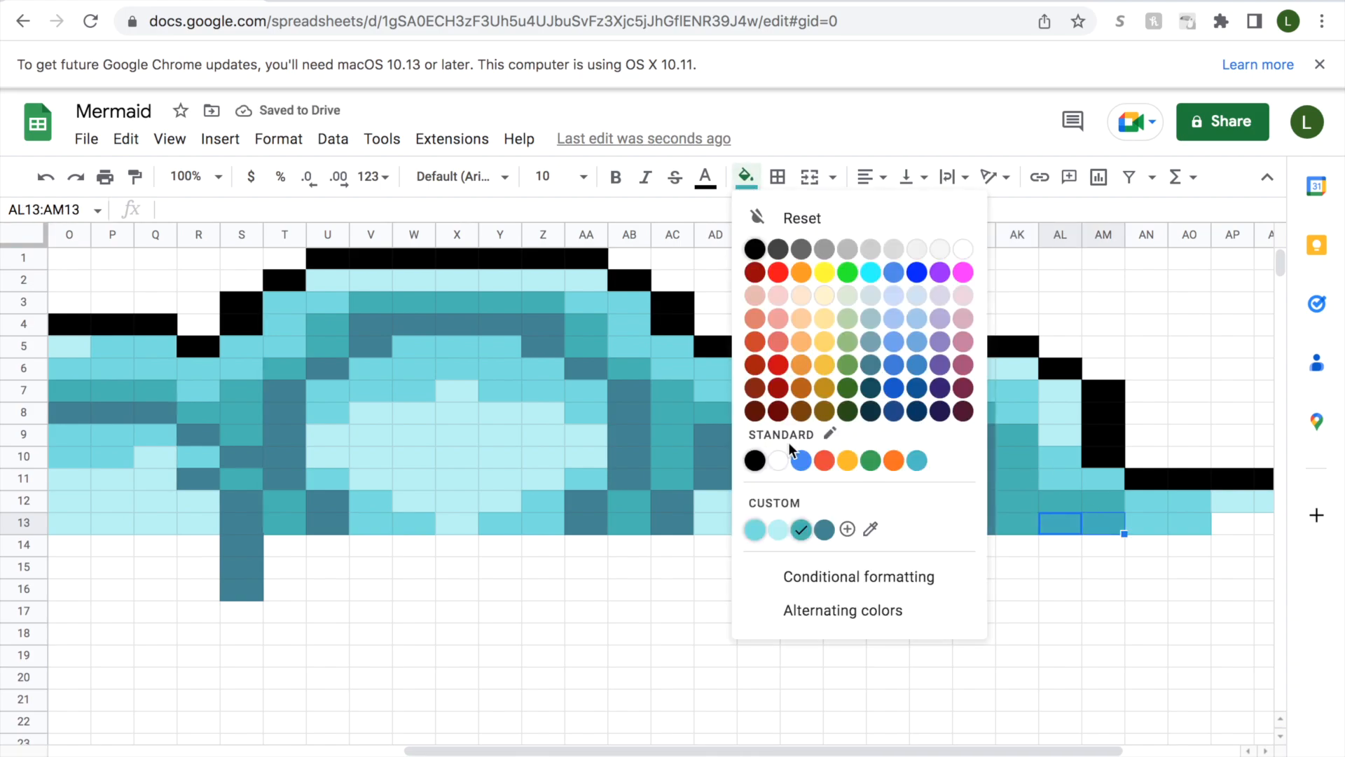
left_click(821, 527)
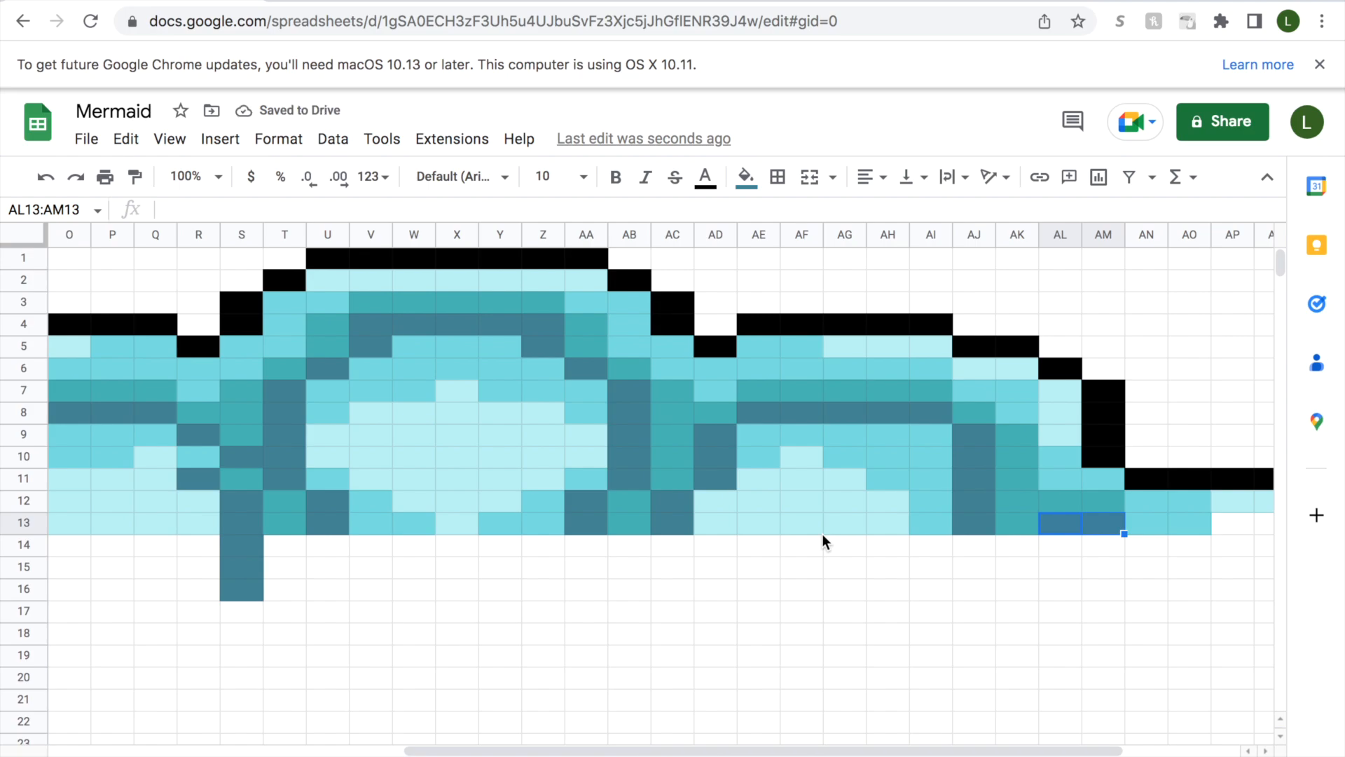
Recolour cells AN13:AO13 with teal and fill cells AP13:AQ13 with medium aqua.
left_click_drag(988, 751, 1074, 745)
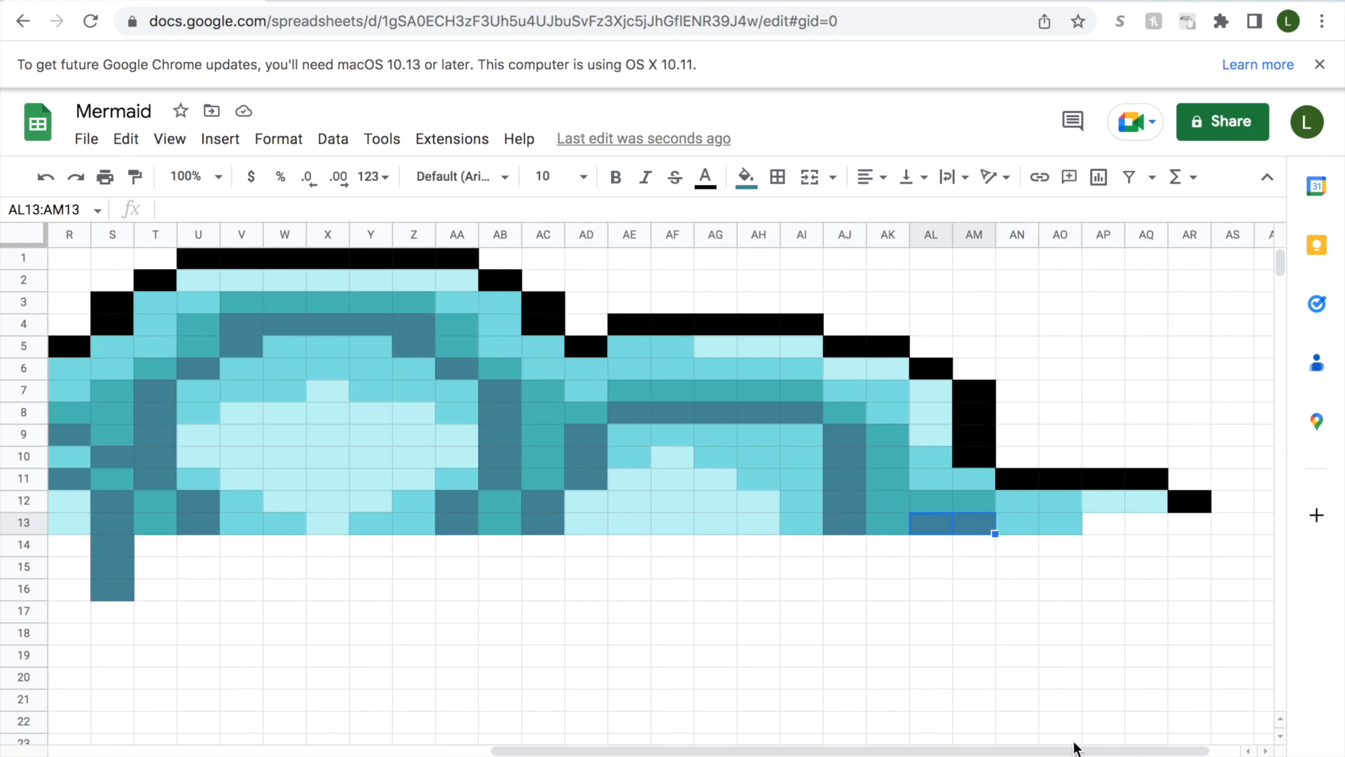
left_click_drag(1016, 526, 1061, 520)
left_click(746, 177)
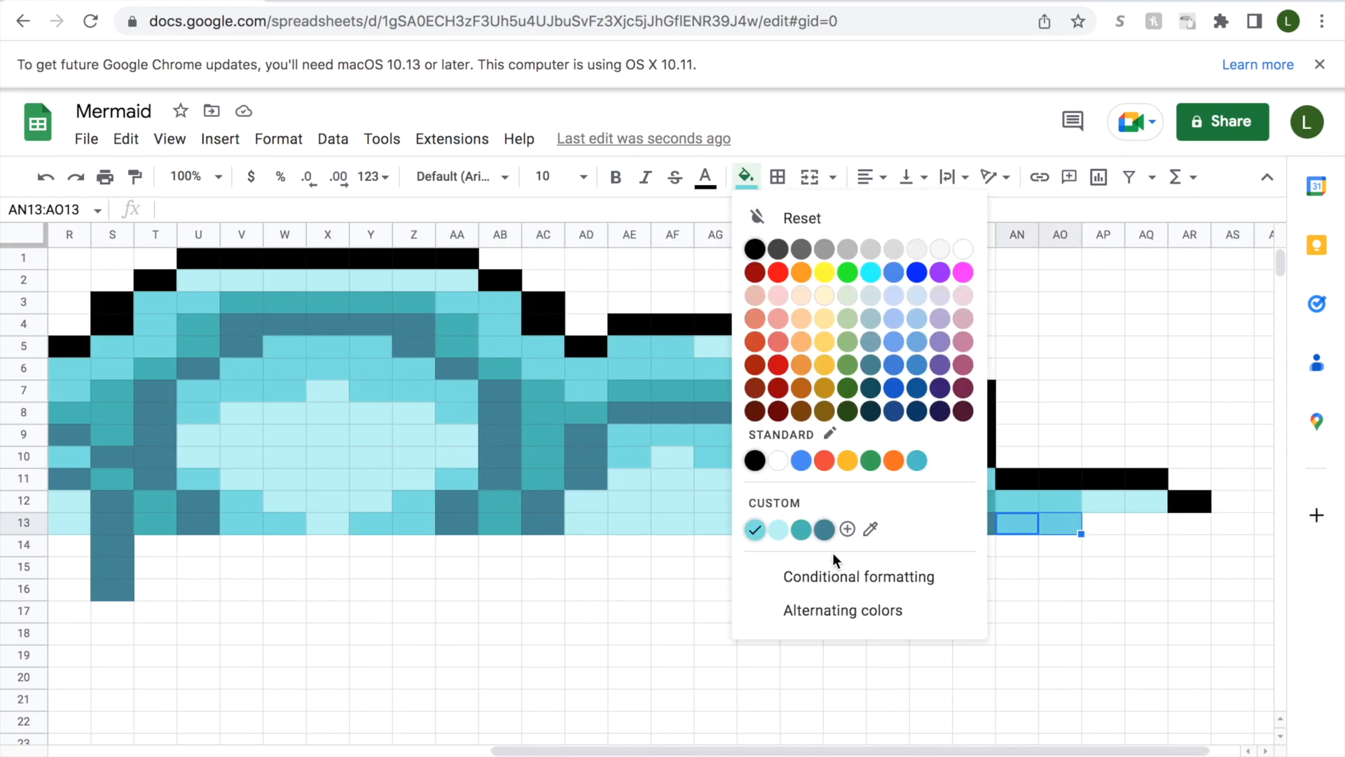
left_click(805, 527)
left_click(1114, 524)
left_click_drag(1134, 526, 1140, 525)
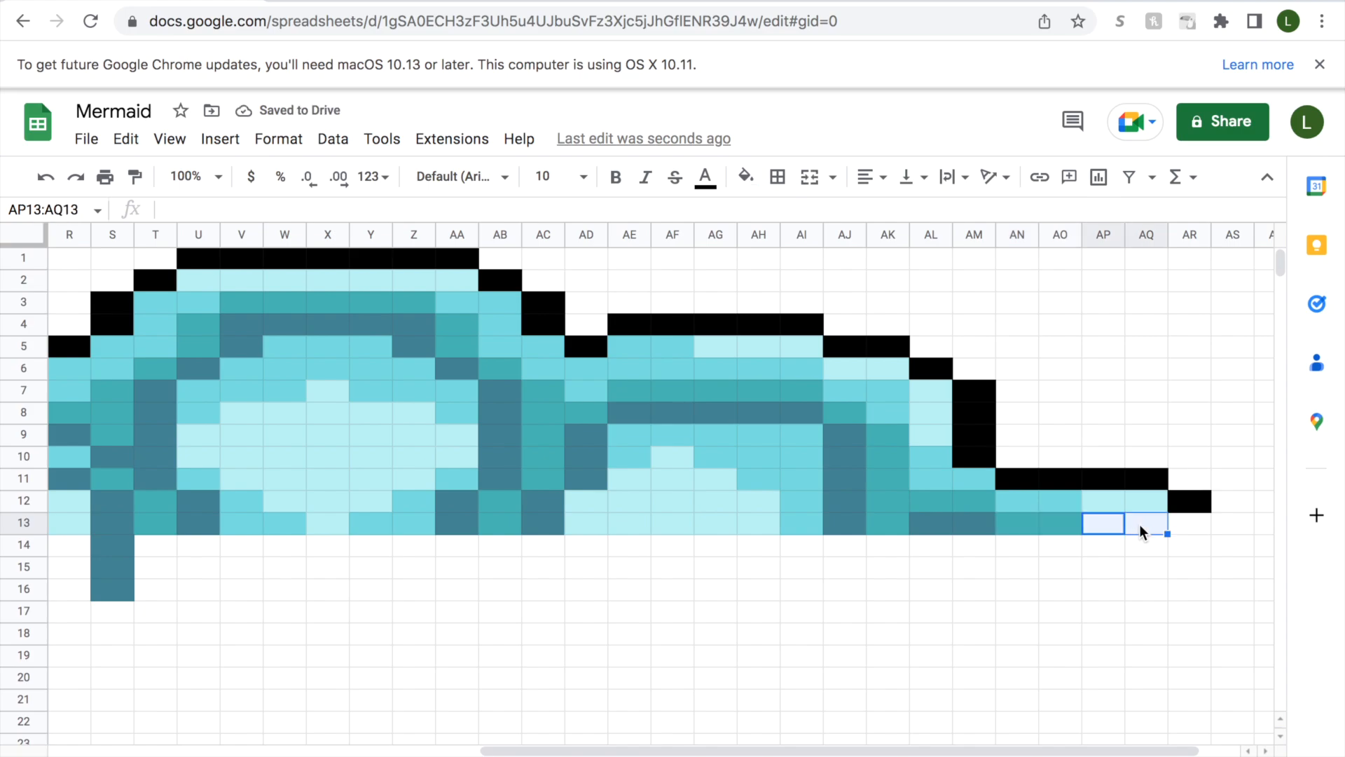
left_click(746, 177)
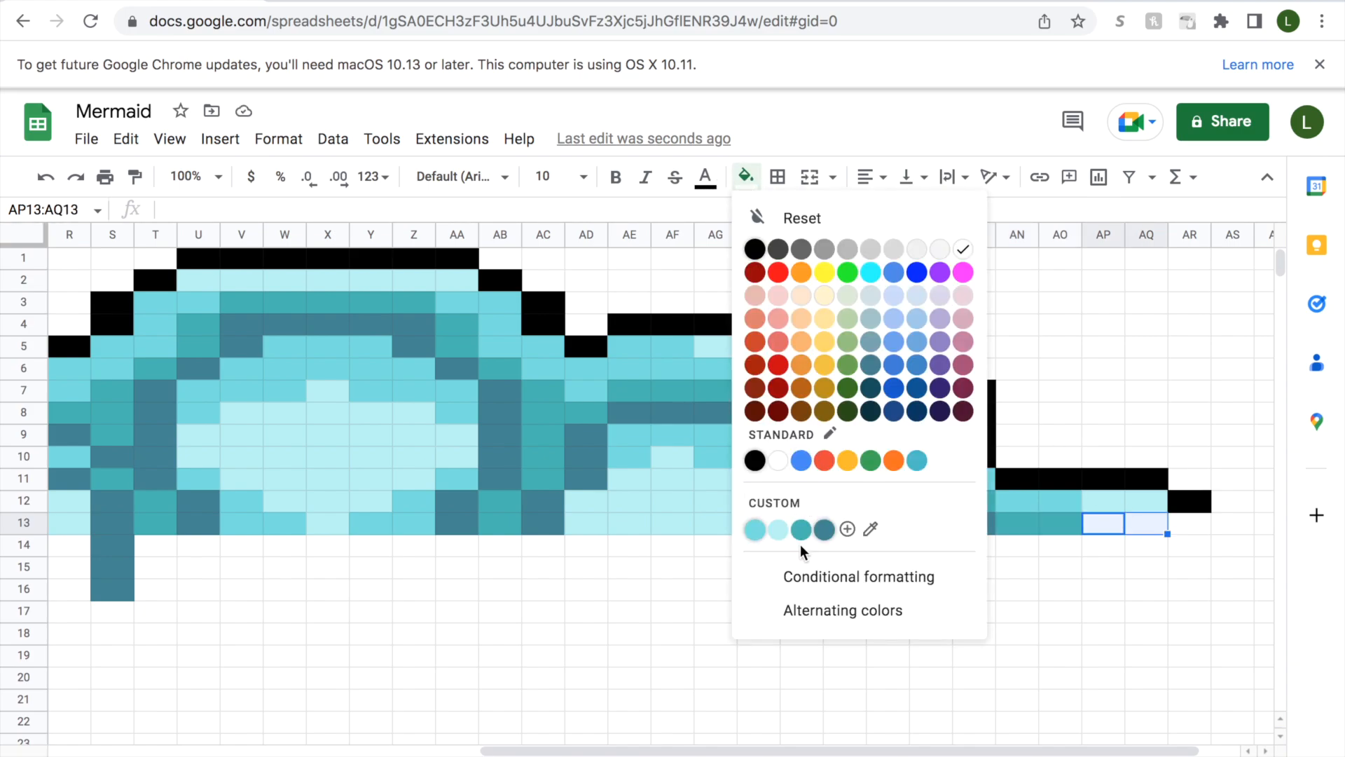
left_click(754, 530)
Fill cell AR13 with light aqua and cell AS13 with black to close the end of row 13.
left_click(1187, 524)
left_click(746, 177)
left_click(755, 529)
left_click(746, 176)
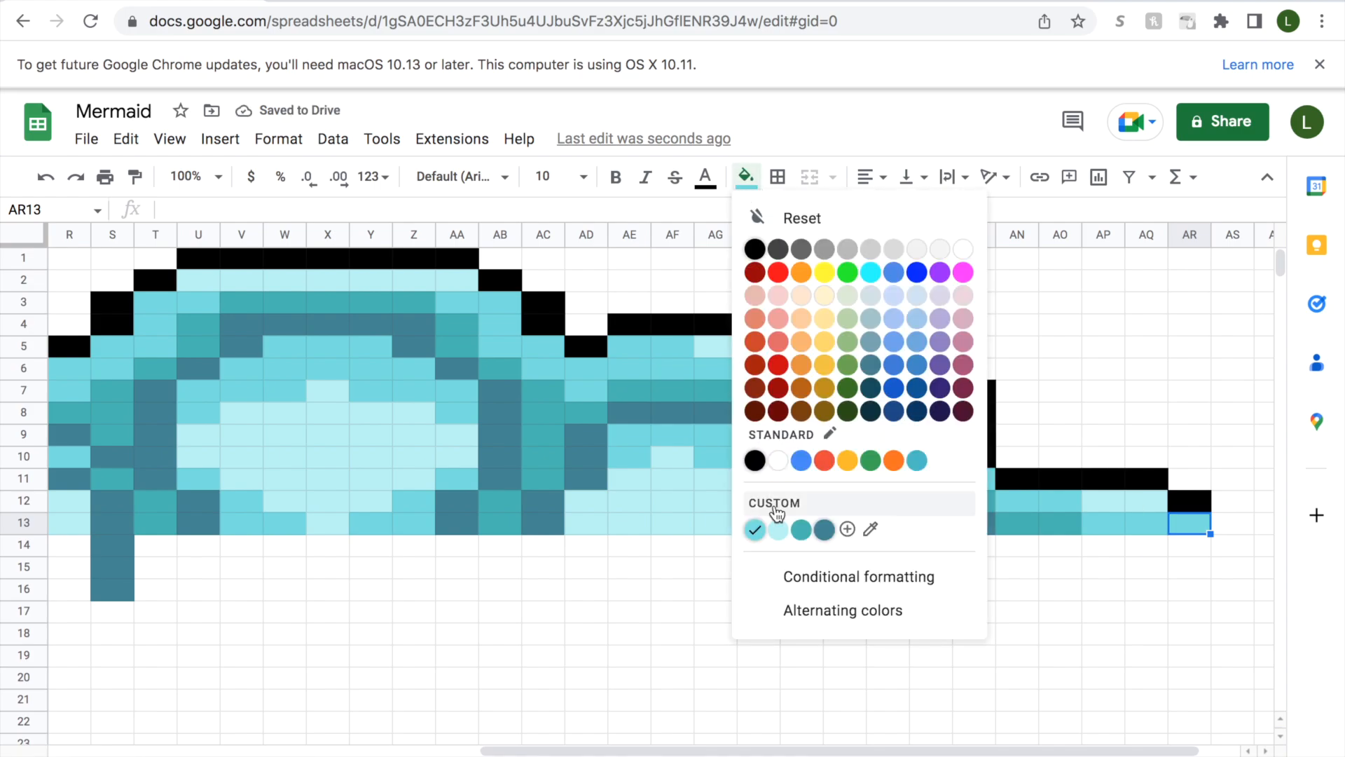
left_click(776, 529)
left_click(1227, 531)
left_click(746, 176)
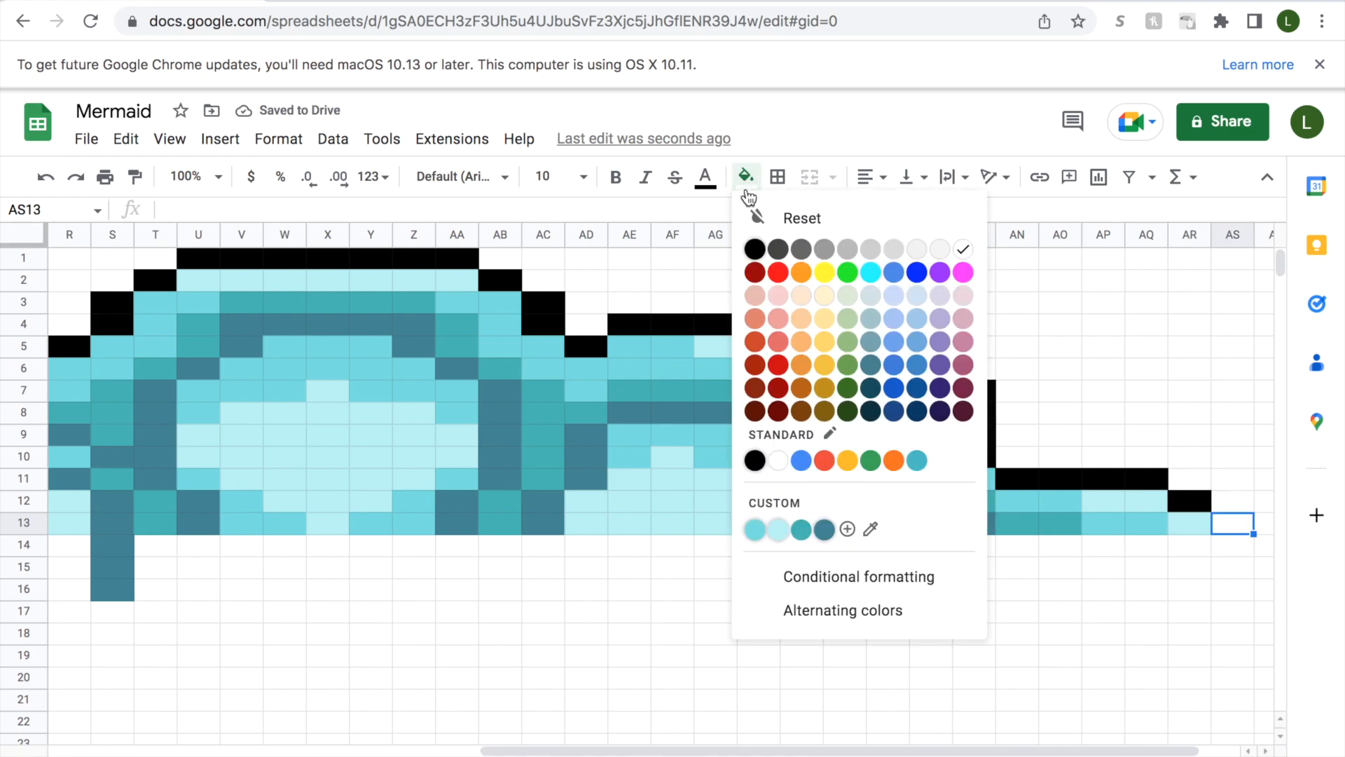
left_click(755, 460)
Fill cells AS14:AS18 with black to extend the outline straight down from AS13.
left_click_drag(764, 745, 337, 718)
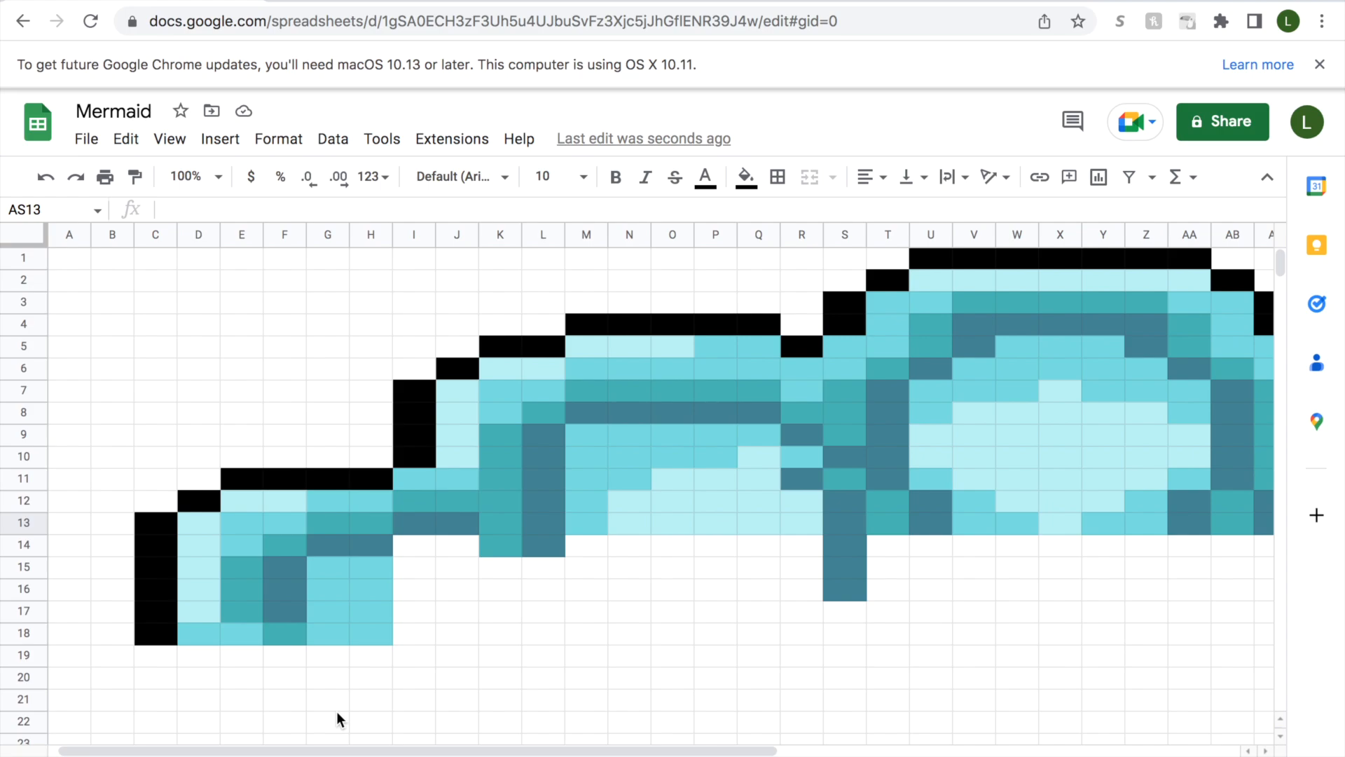
left_click_drag(452, 749, 918, 754)
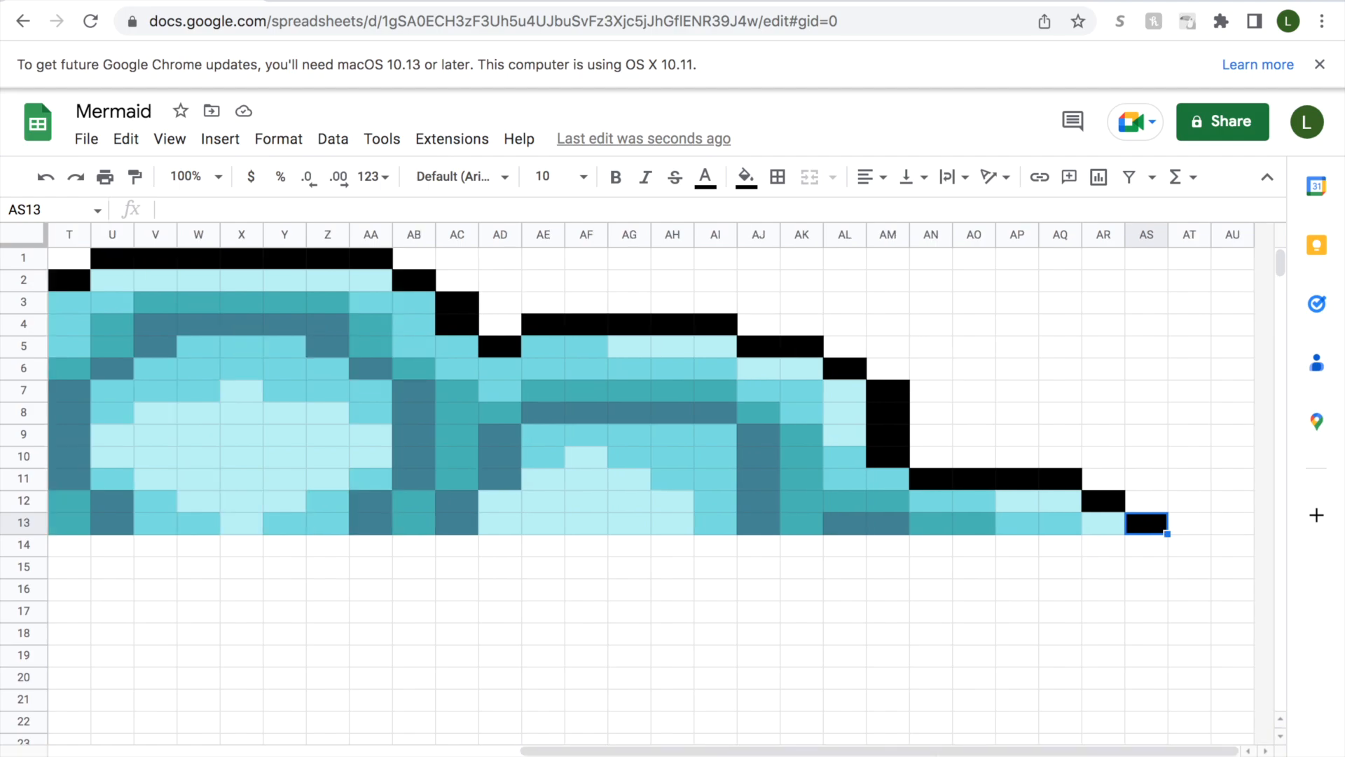
left_click_drag(1135, 553, 1142, 631)
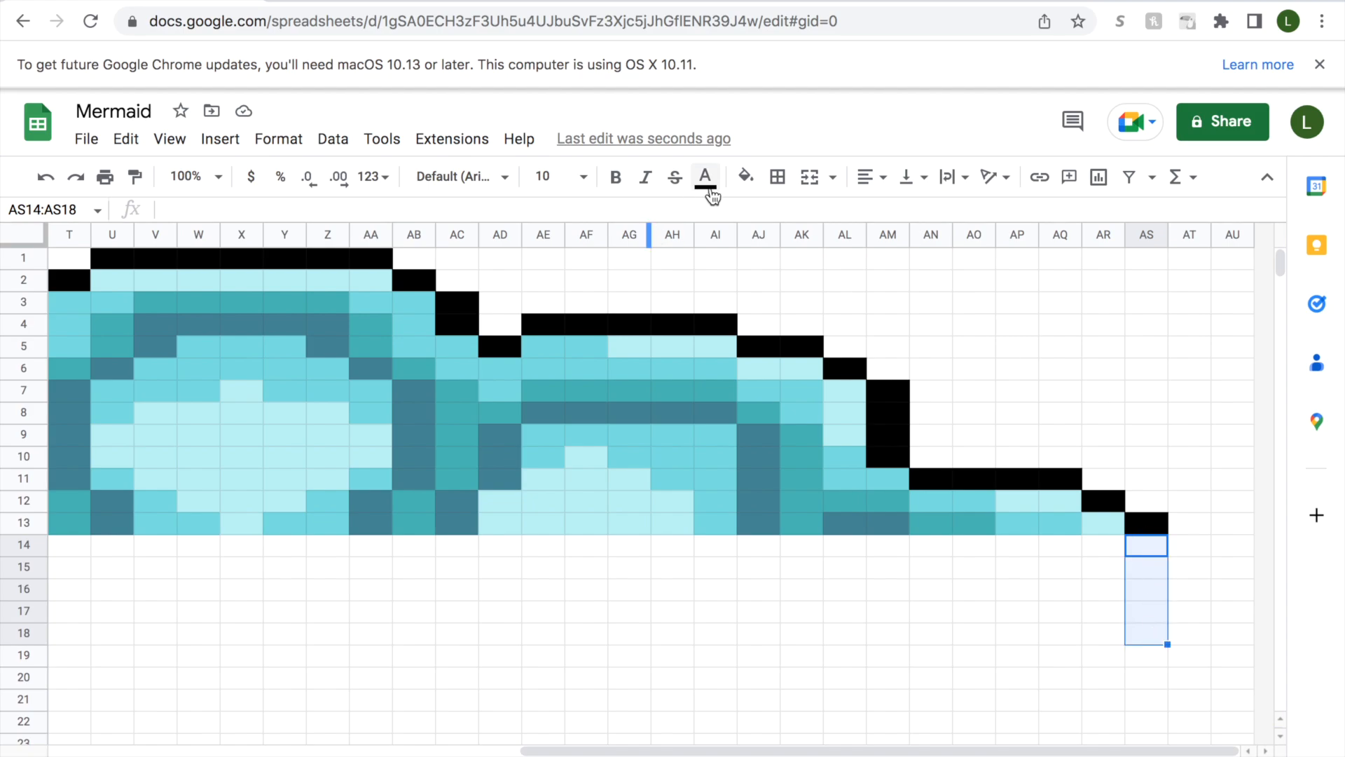
left_click(745, 175)
left_click(756, 248)
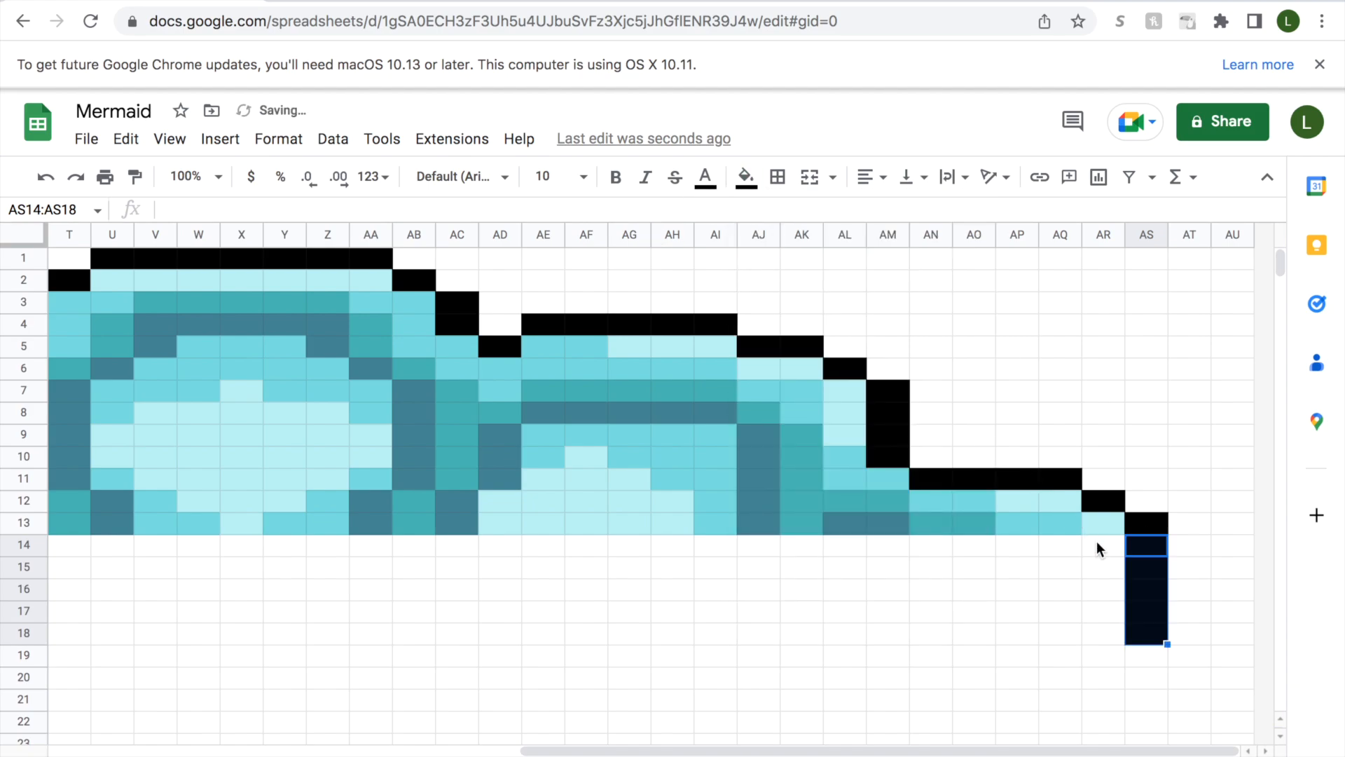
Fill cells AR14:AR17 with light aqua and cell AR18 with medium aqua, alongside the black outline.
left_click_drag(1095, 542, 1099, 602)
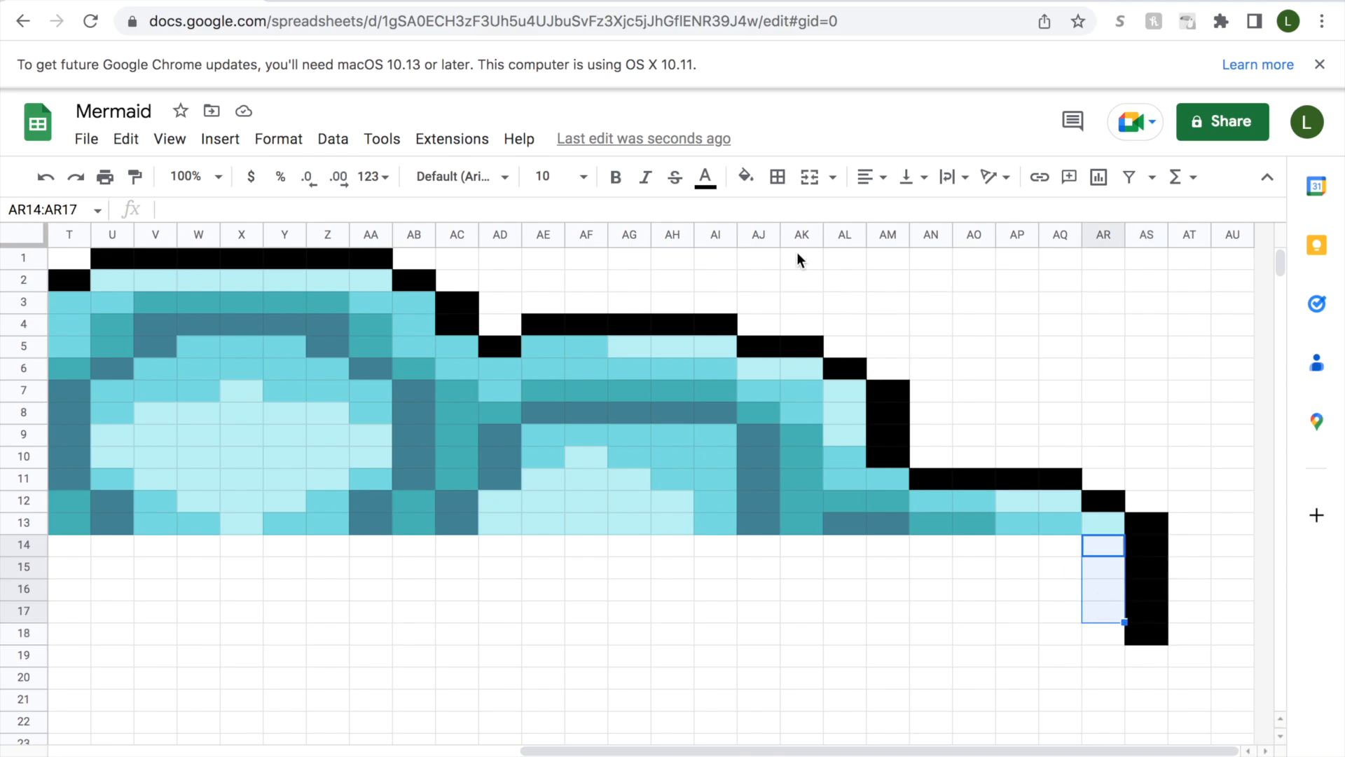
left_click(746, 176)
left_click(778, 538)
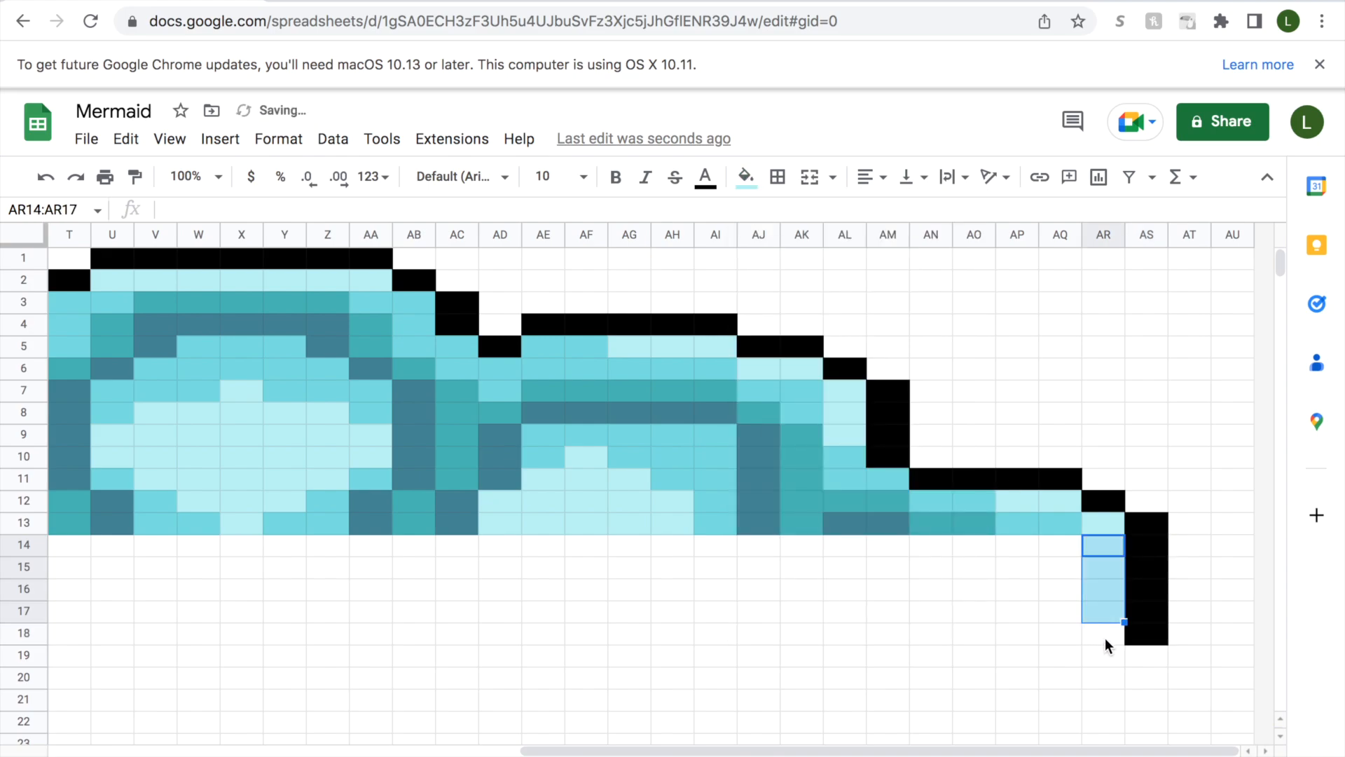
left_click(1105, 639)
left_click(746, 176)
left_click(756, 540)
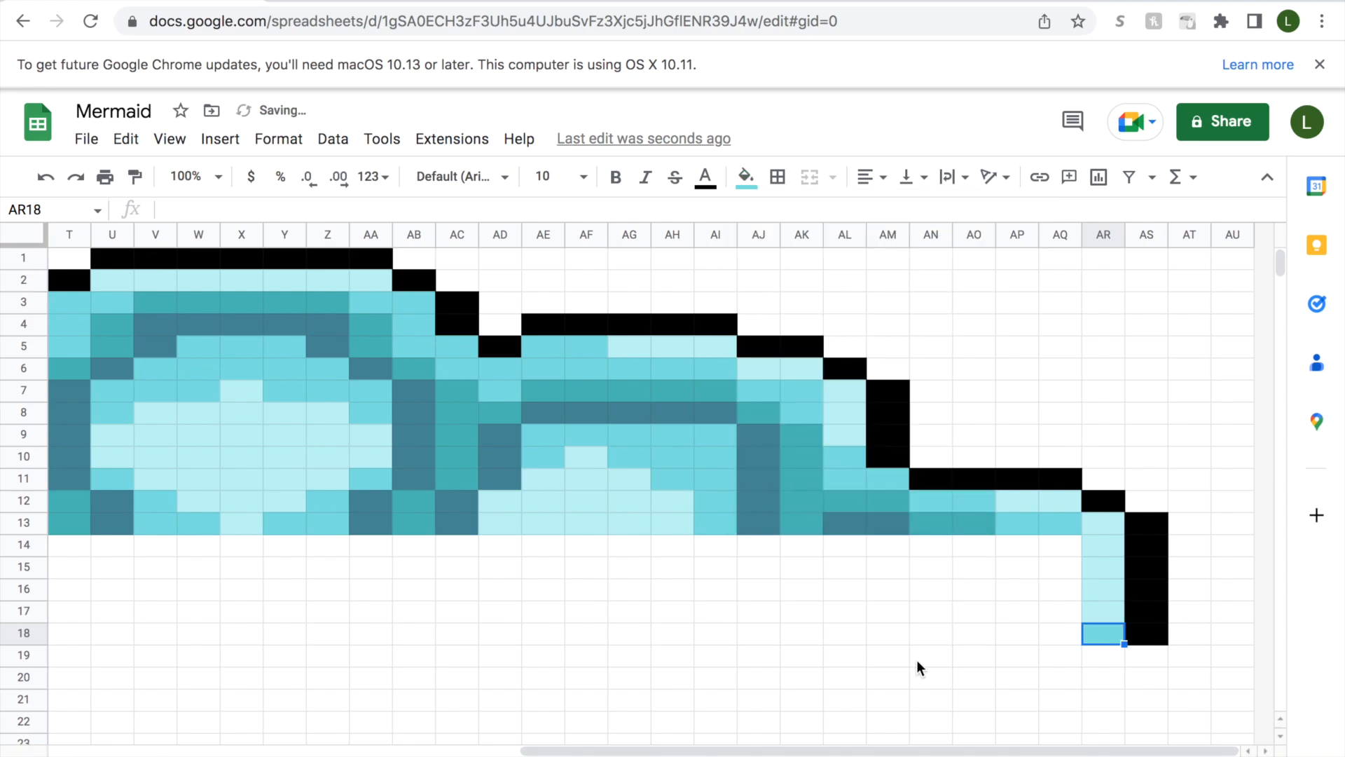
In column AQ, fill AQ14 and AQ18 with medium aqua and AQ15:AQ17 with teal.
left_click(1061, 546)
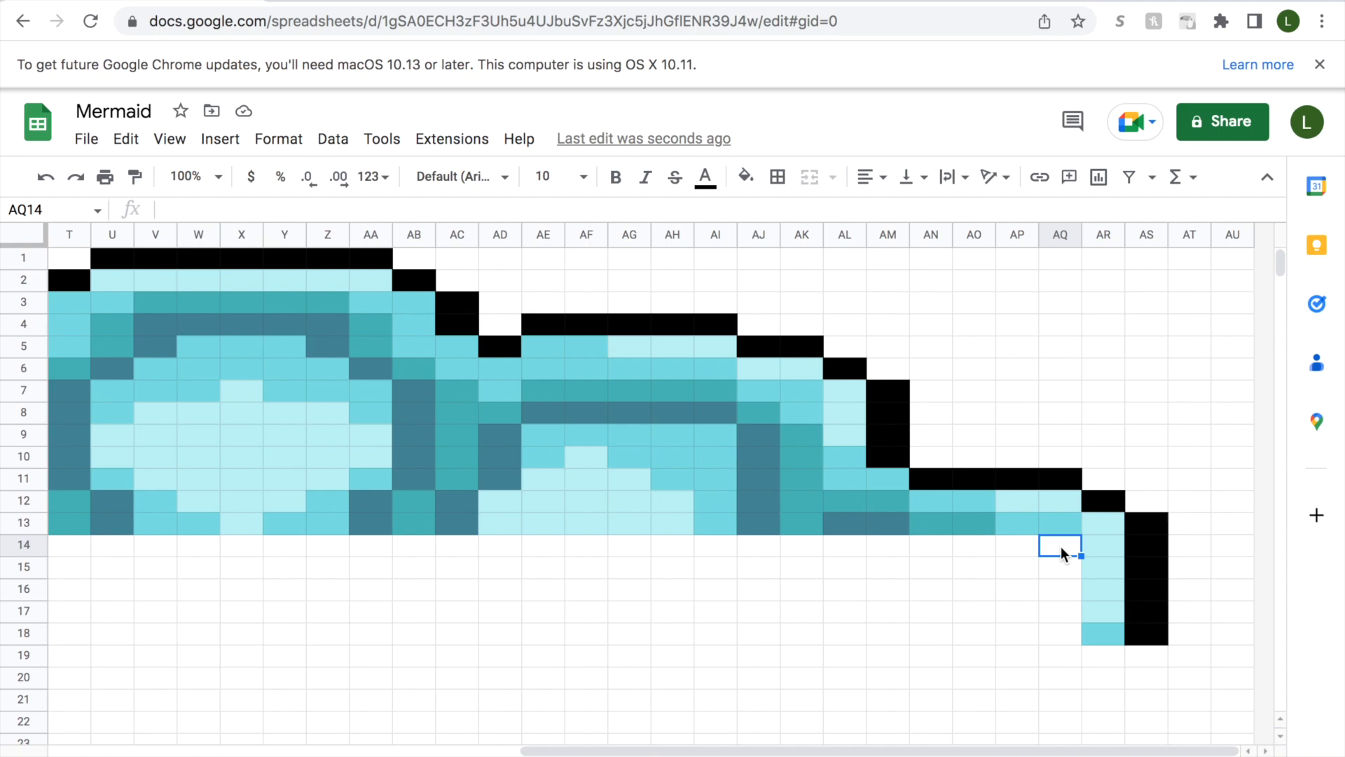
left_click(1070, 635)
left_click(745, 176)
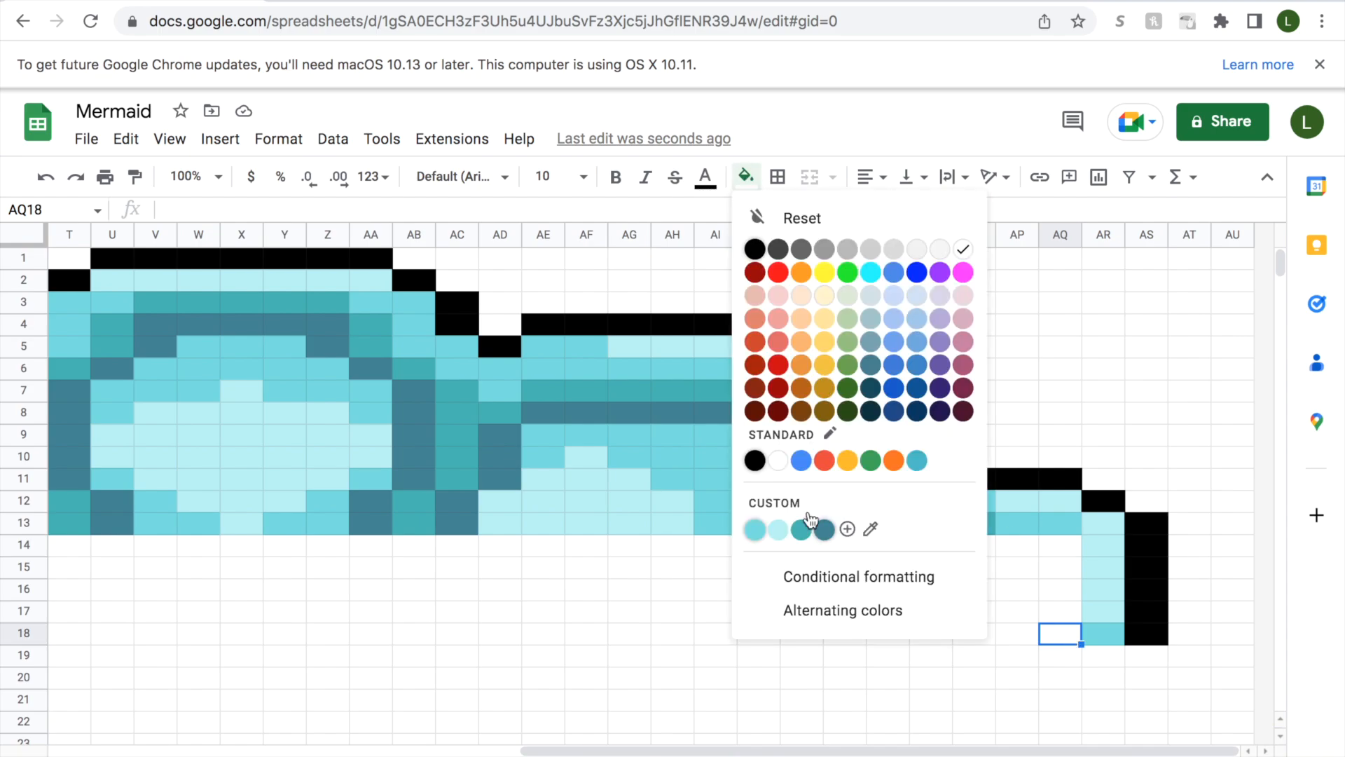
left_click(755, 530)
left_click_drag(1061, 610, 1060, 567)
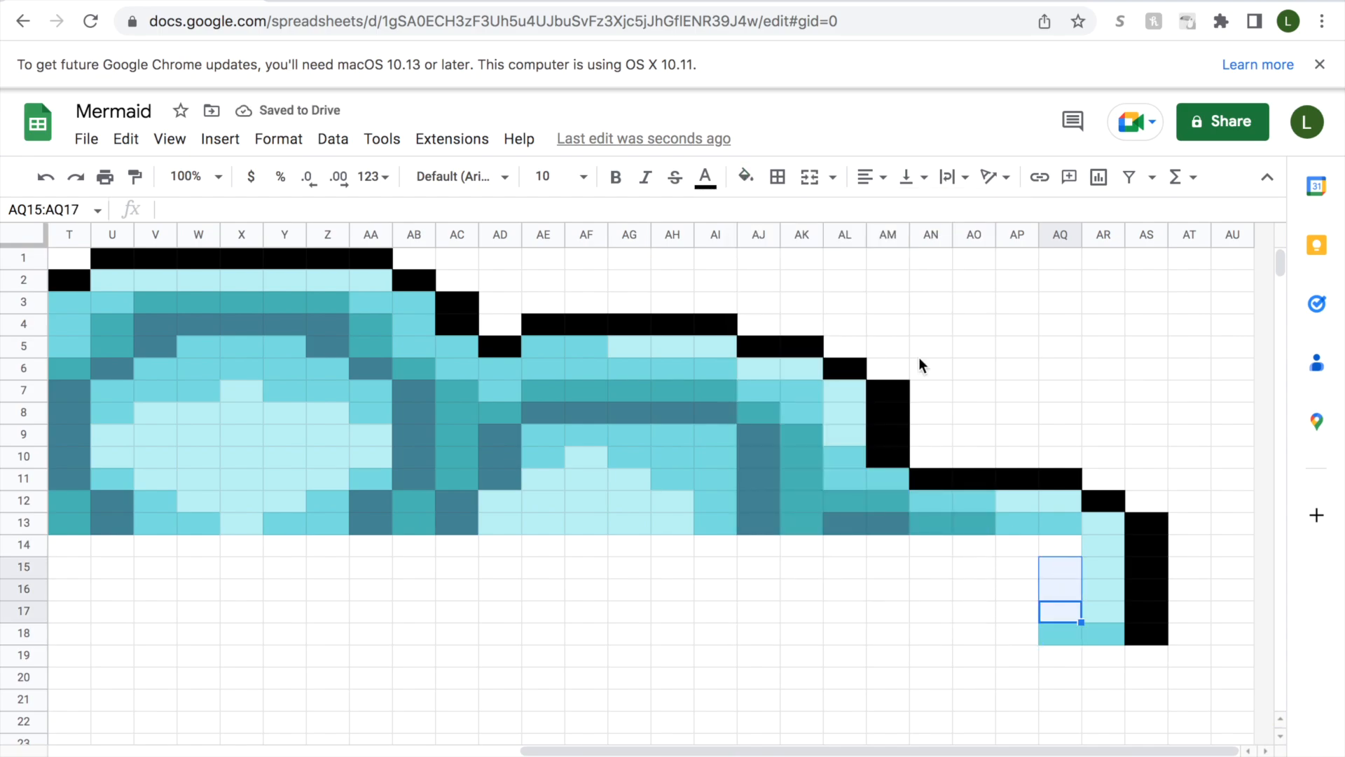
left_click(746, 177)
left_click(796, 529)
left_click(1054, 543)
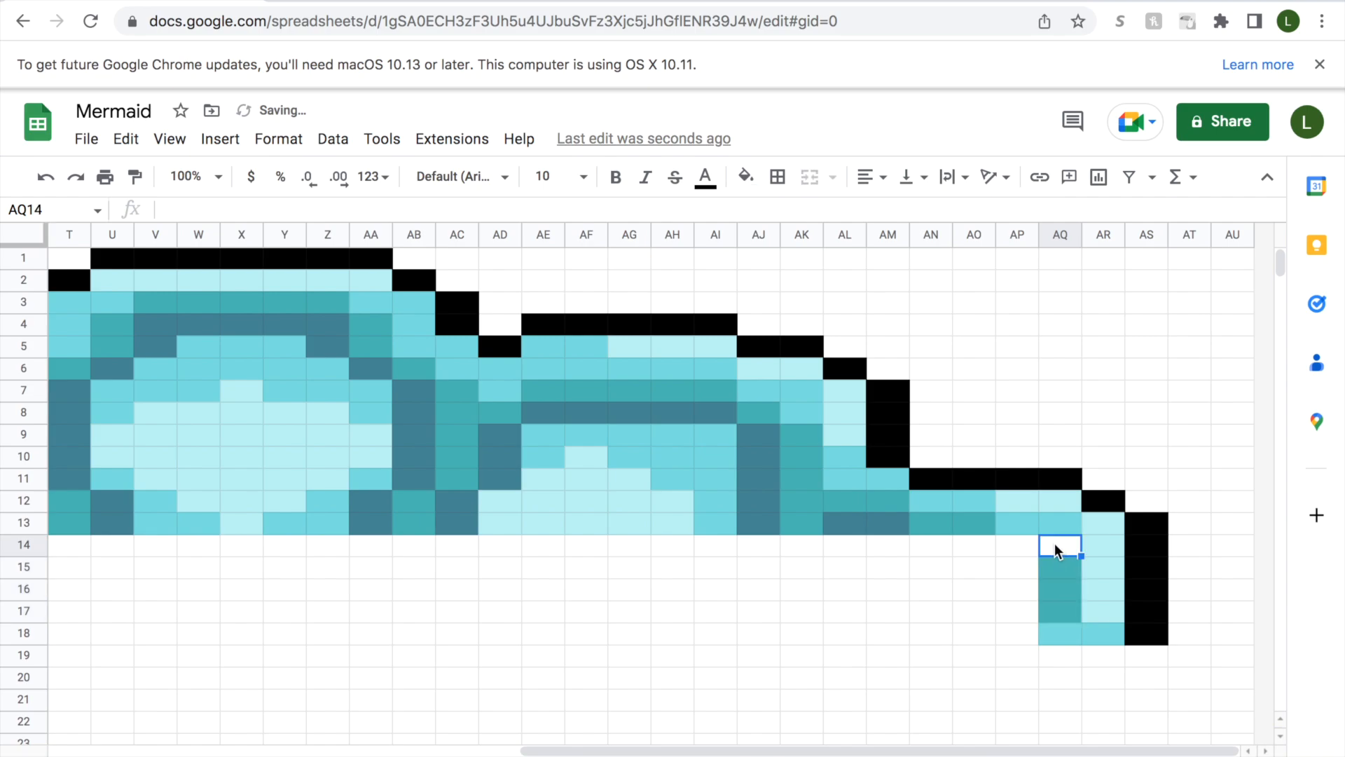
left_click(746, 177)
left_click(755, 530)
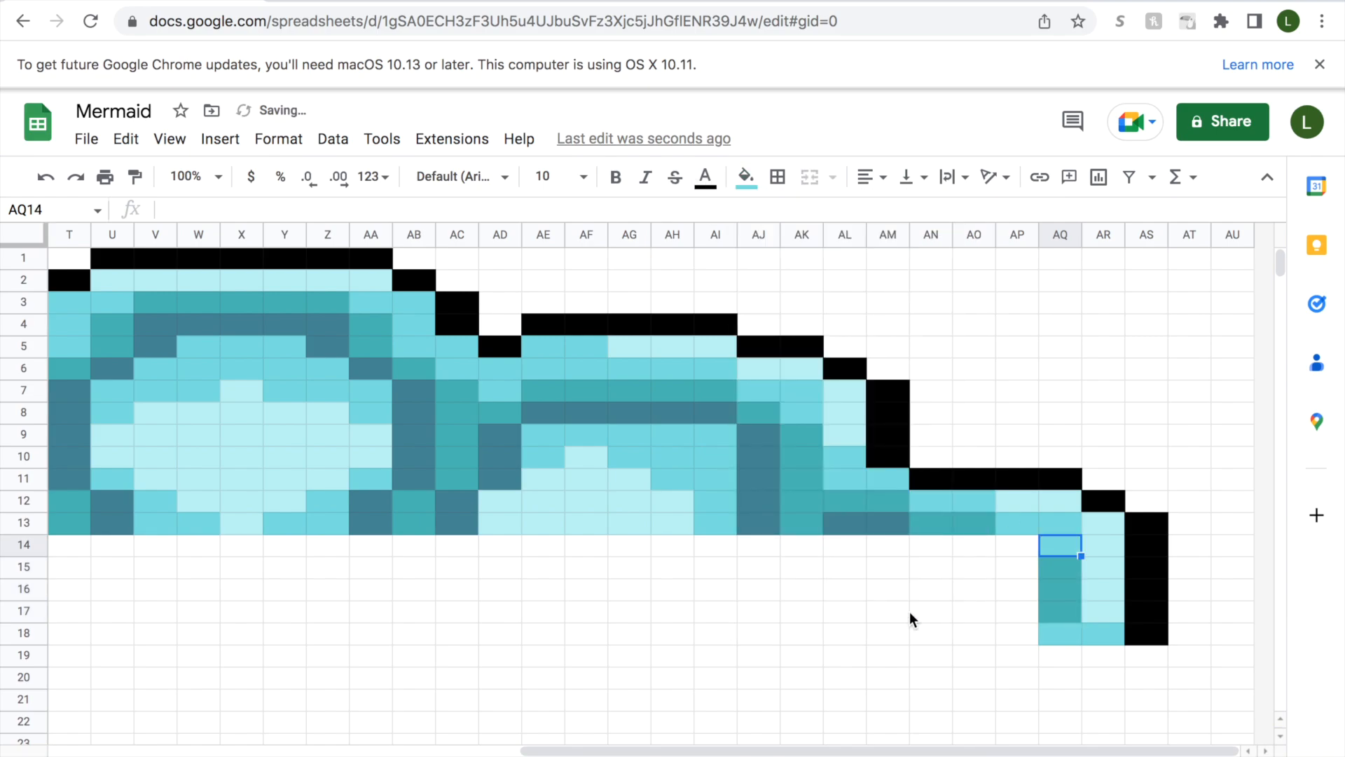
In column AP, fill AP14 and AP18 with teal and AP15:AP17 with slate-blue.
left_click(1015, 634)
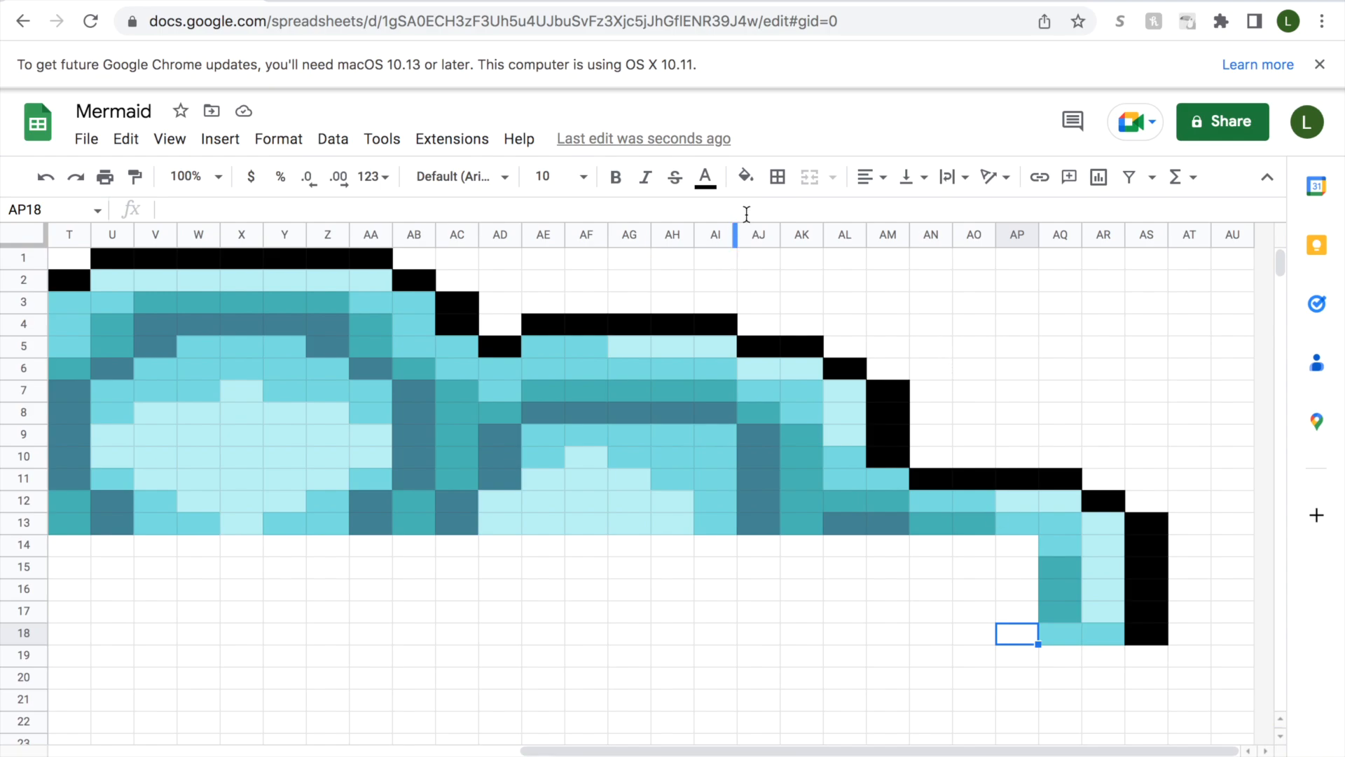
left_click(746, 176)
left_click(806, 537)
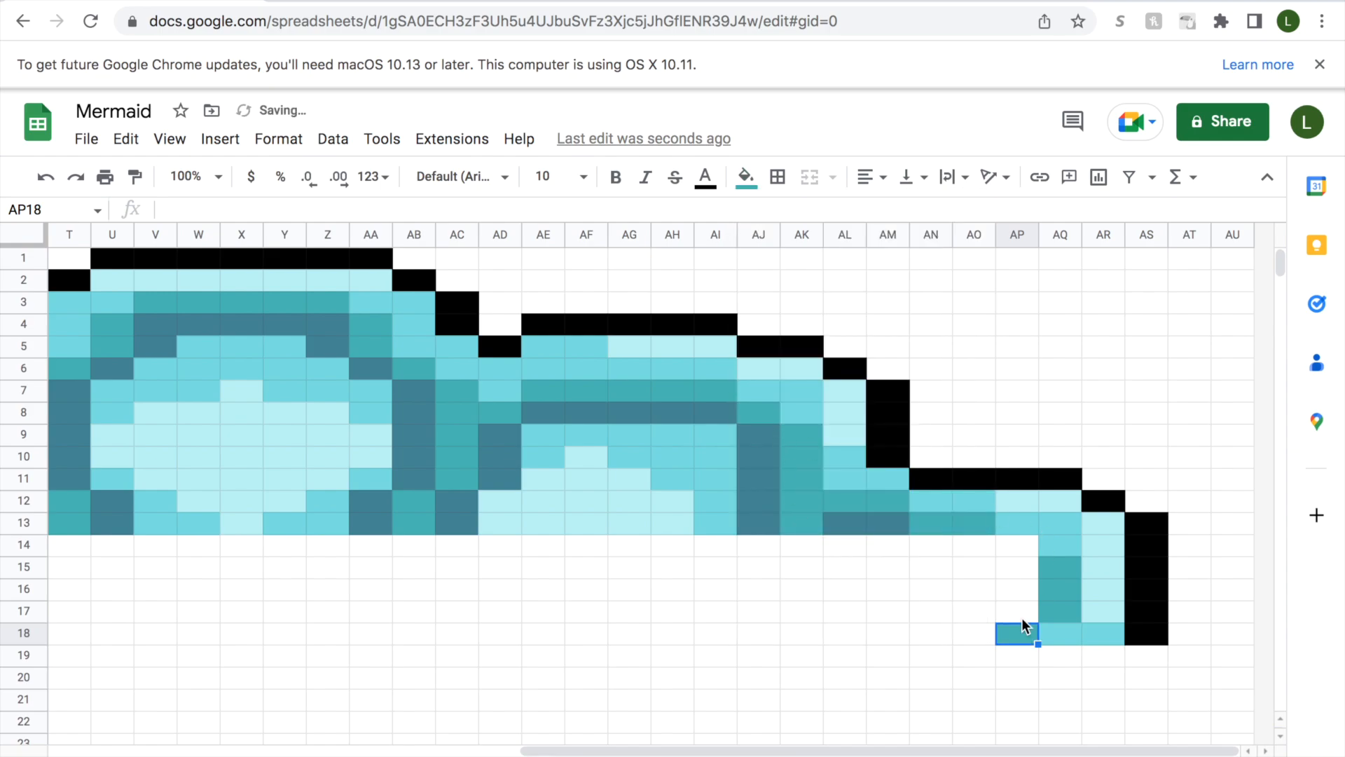
left_click(1021, 613)
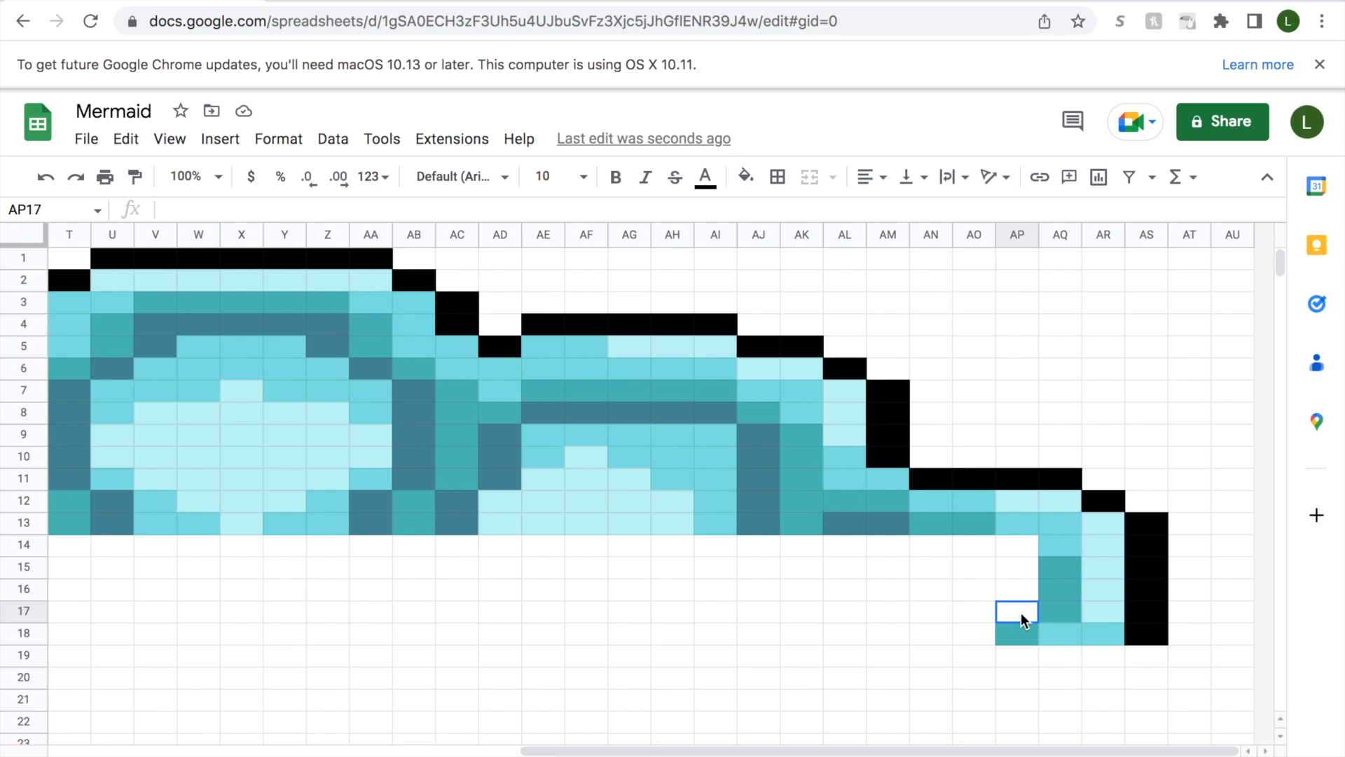
left_click_drag(1020, 613, 1020, 577)
left_click(745, 176)
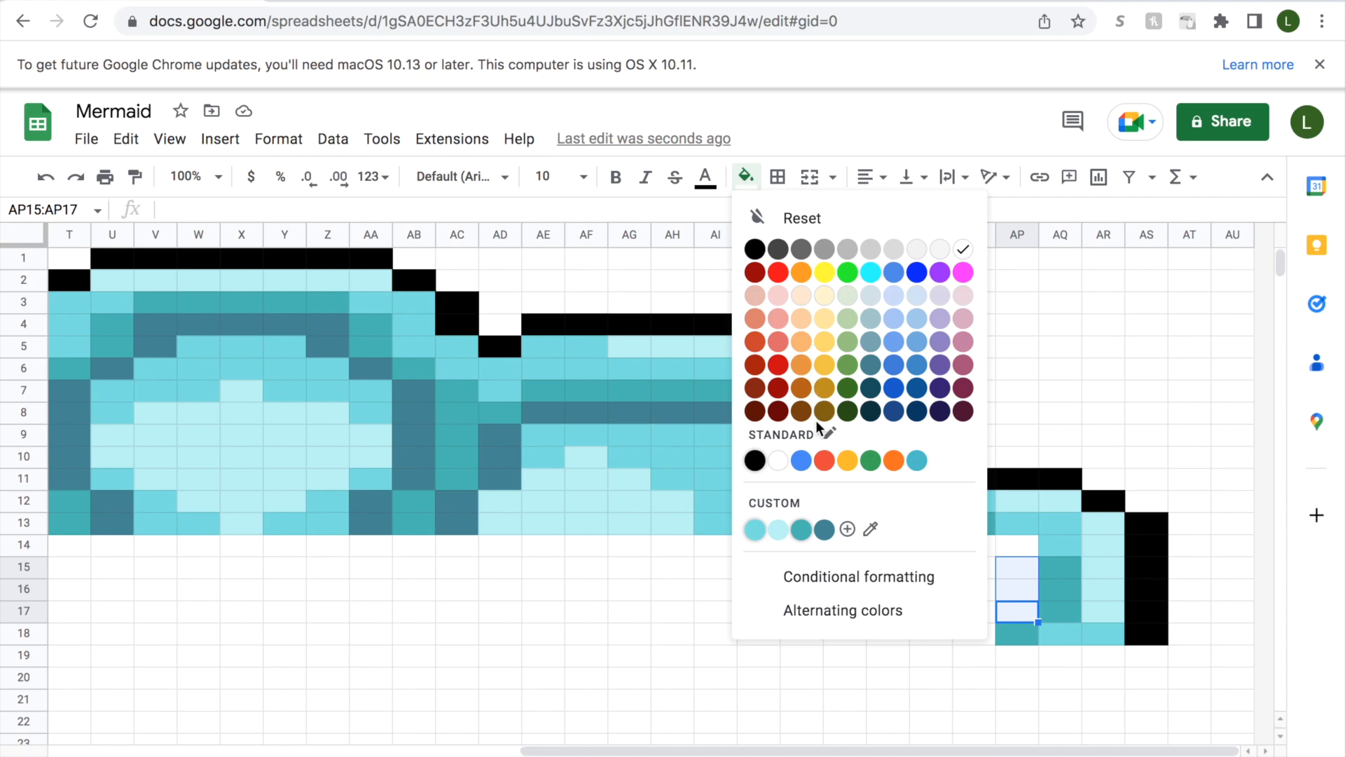
left_click(824, 529)
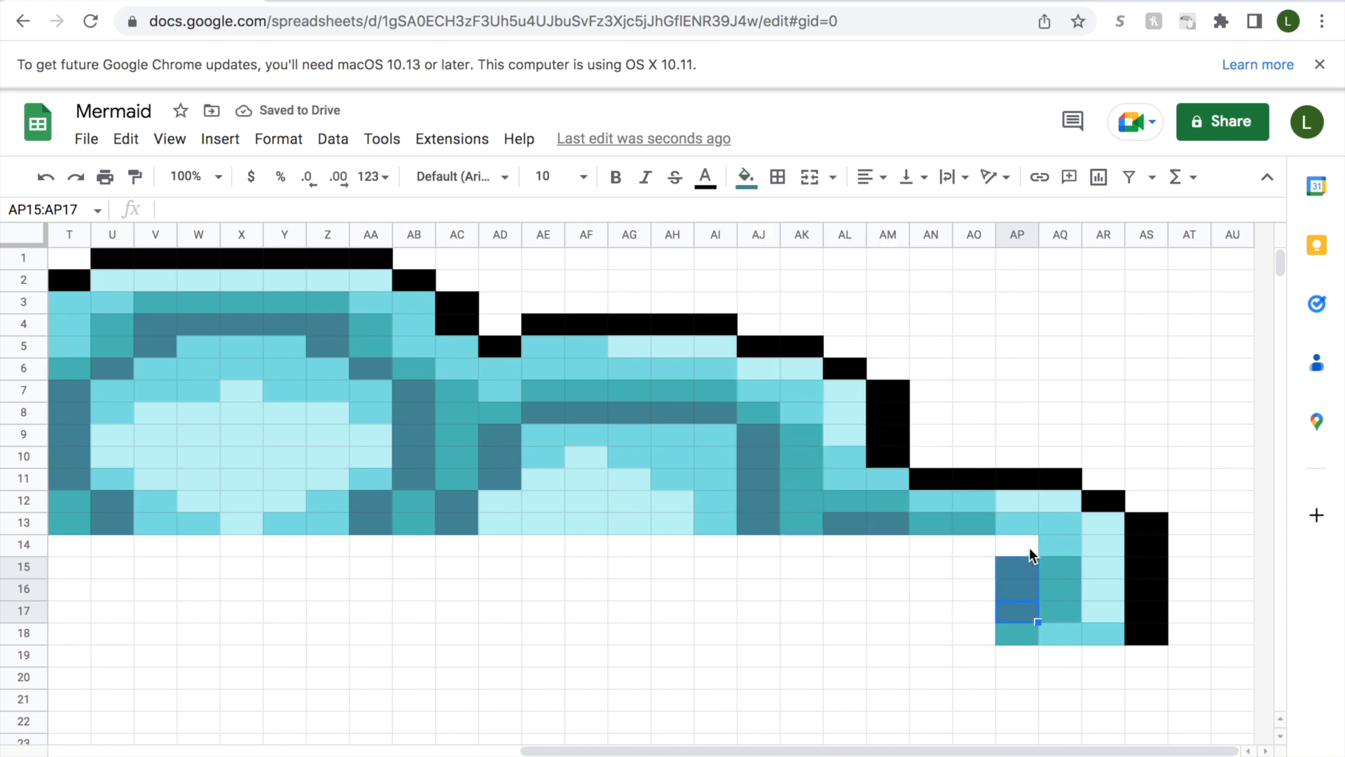
left_click(1023, 546)
left_click(745, 176)
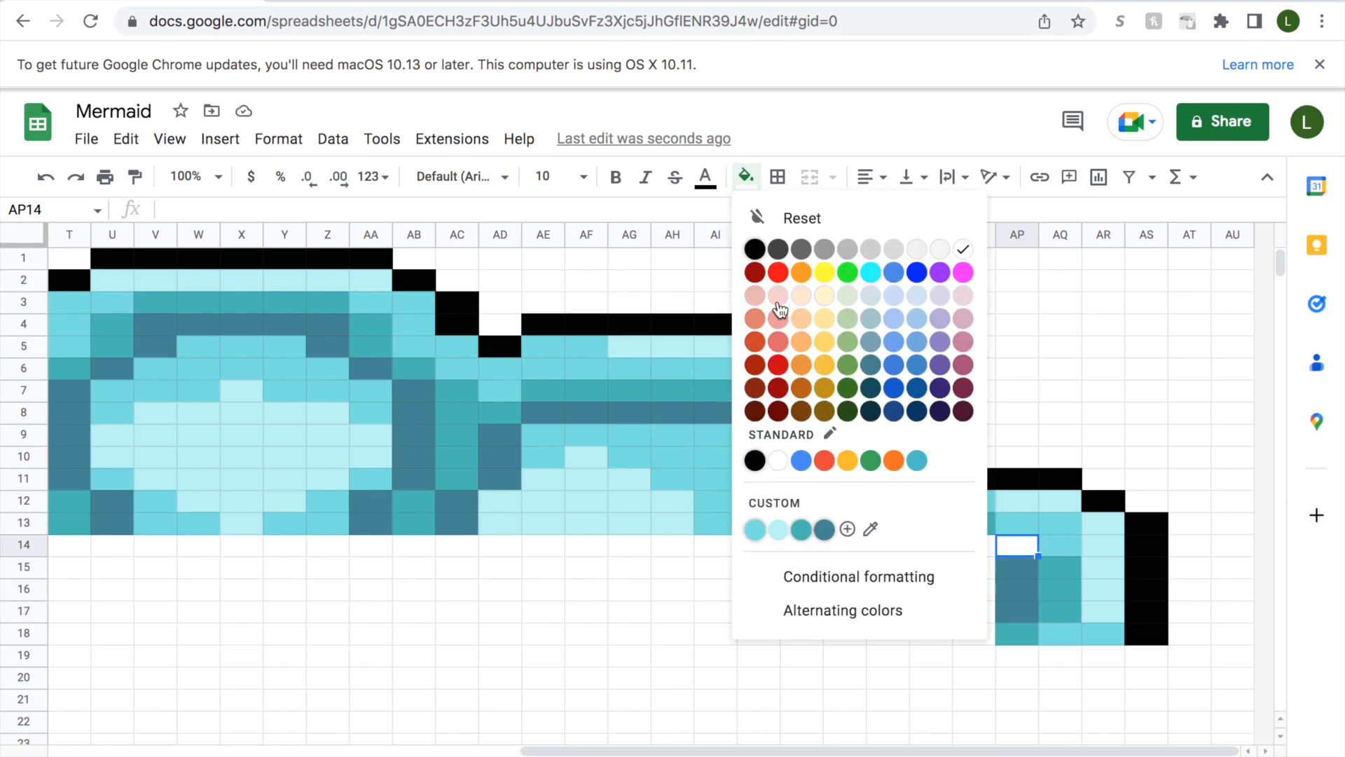
left_click(805, 534)
In column AO, fill AO14 and AO18 with slate-blue and AO15:AO17 with medium aqua.
left_click(980, 634)
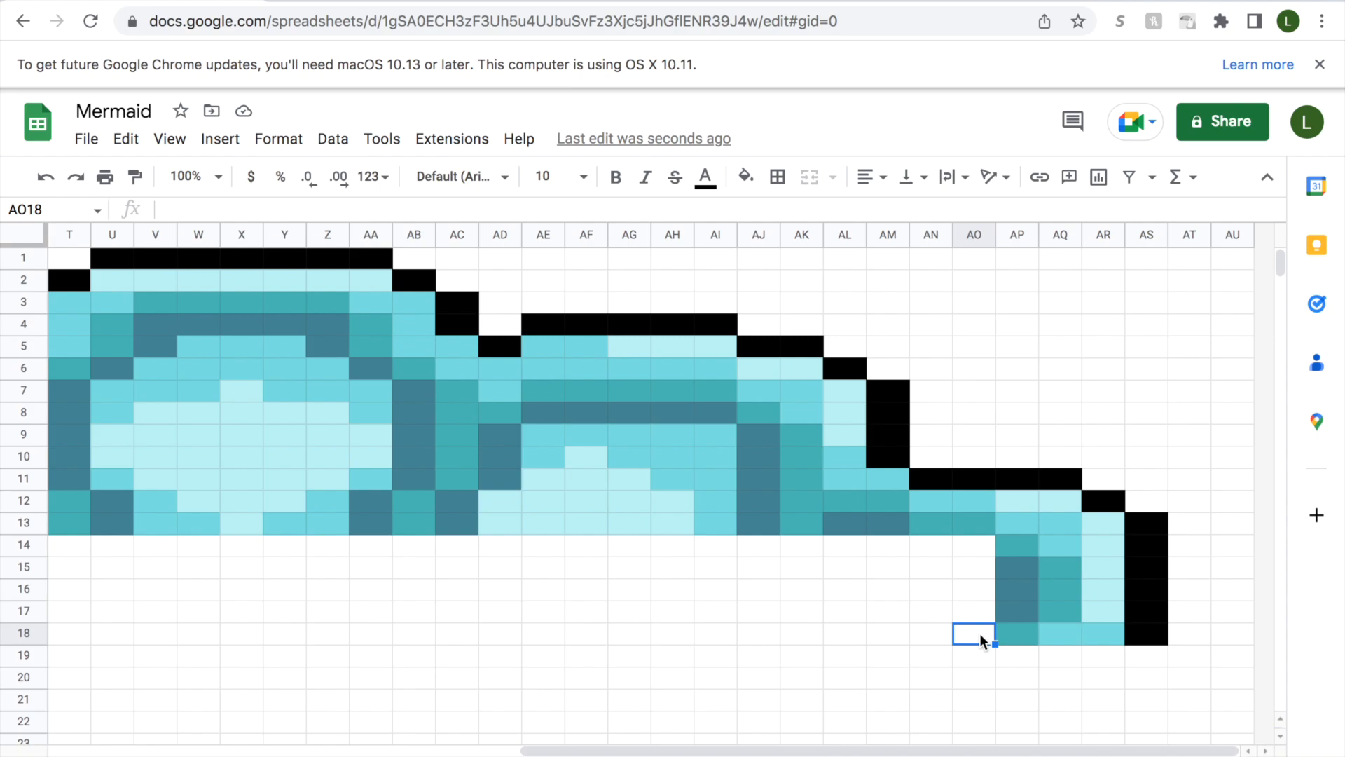
left_click(746, 176)
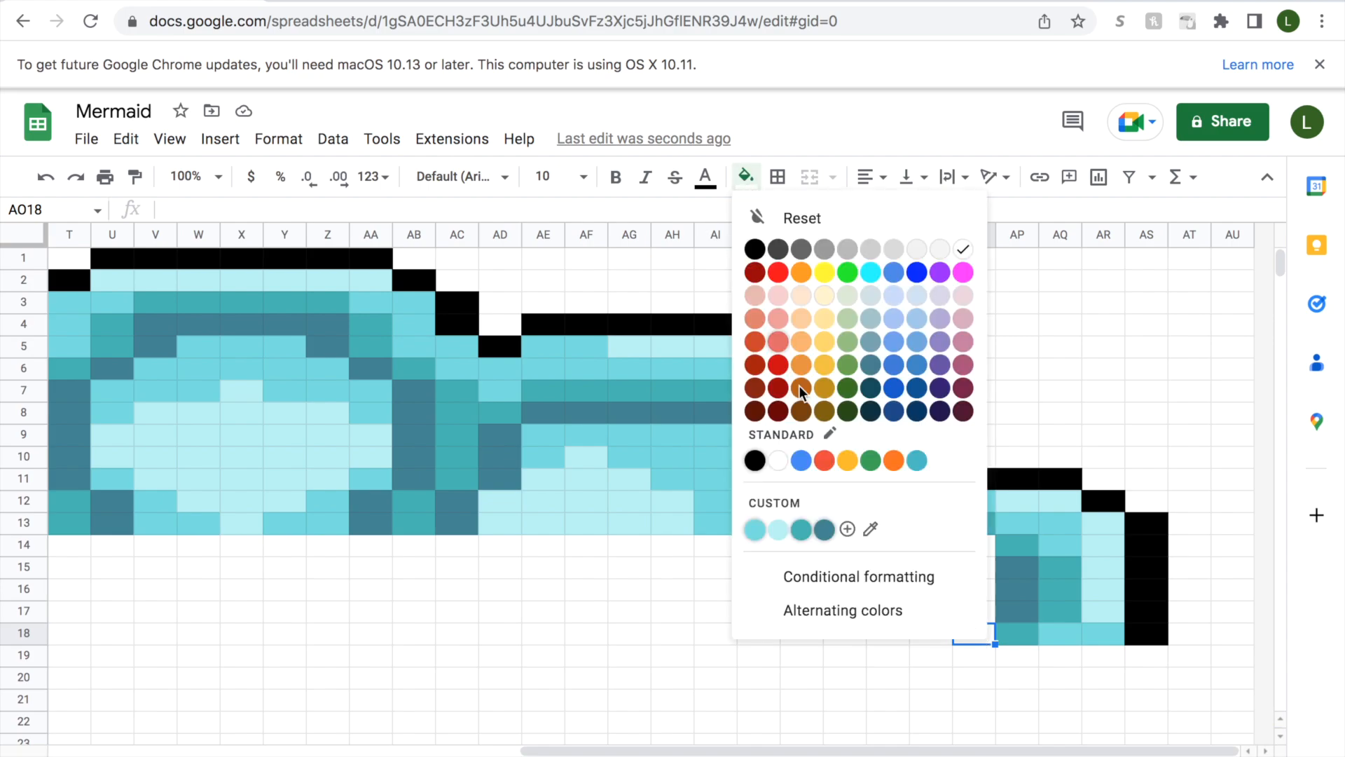
left_click(821, 527)
left_click_drag(967, 618, 967, 573)
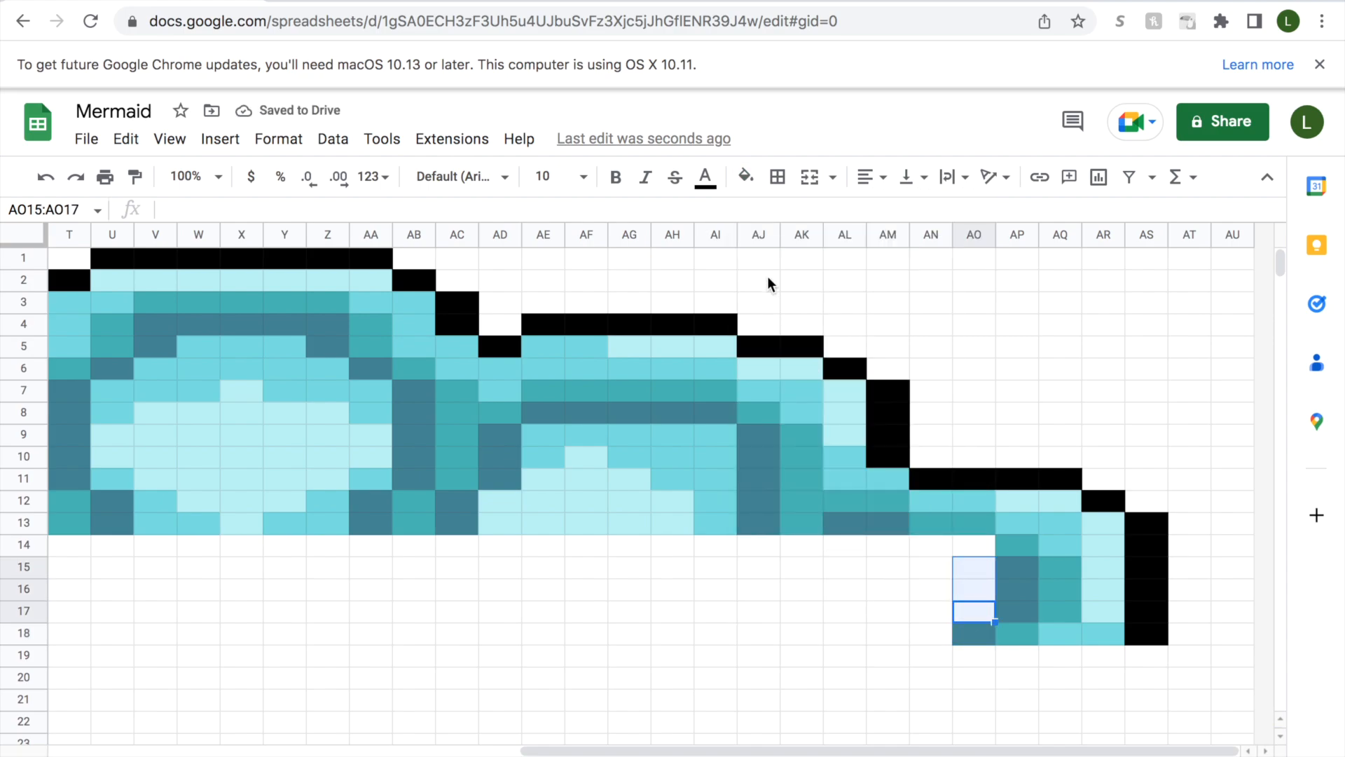
left_click(746, 176)
left_click(773, 539)
left_click(973, 545)
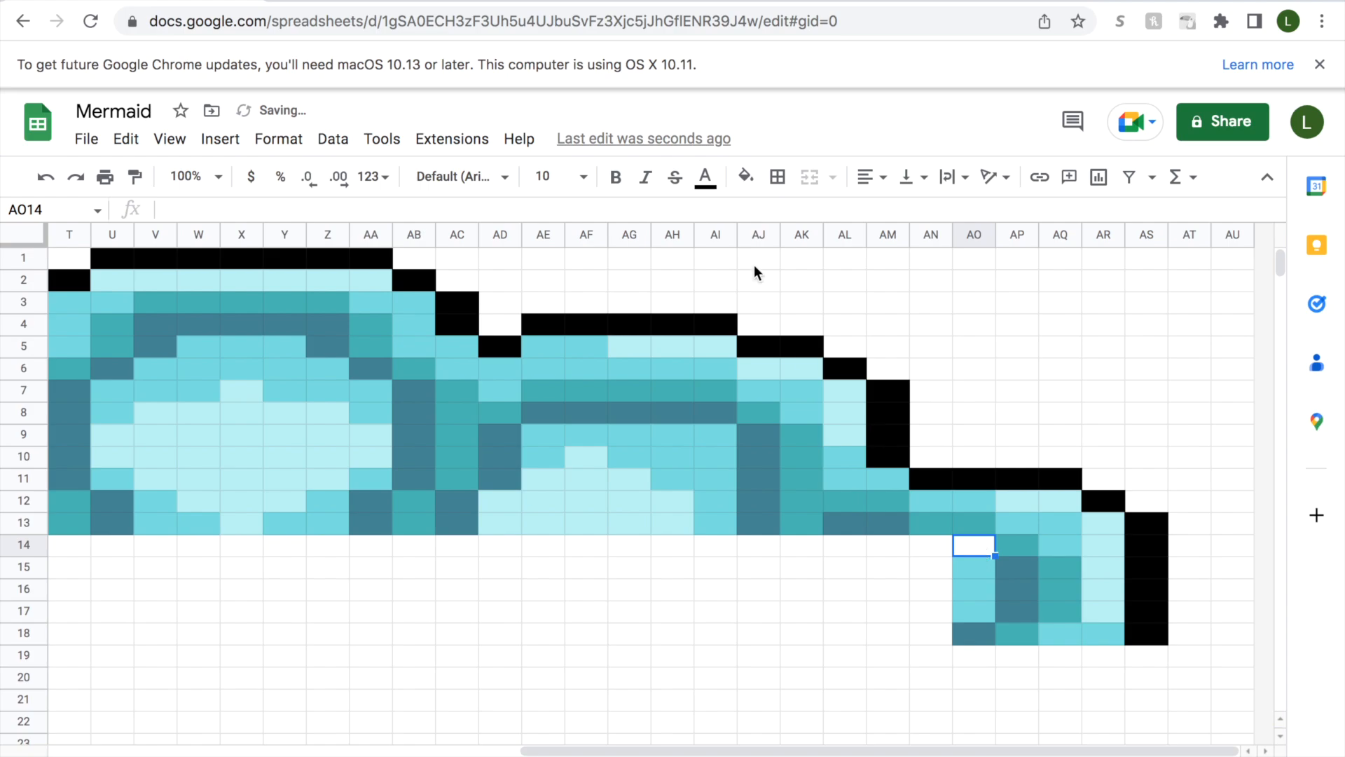
left_click(746, 177)
left_click(824, 531)
In column AN, fill AN15:AN18 with medium aqua and AN14 with slate-blue.
left_click_drag(849, 750, 789, 750)
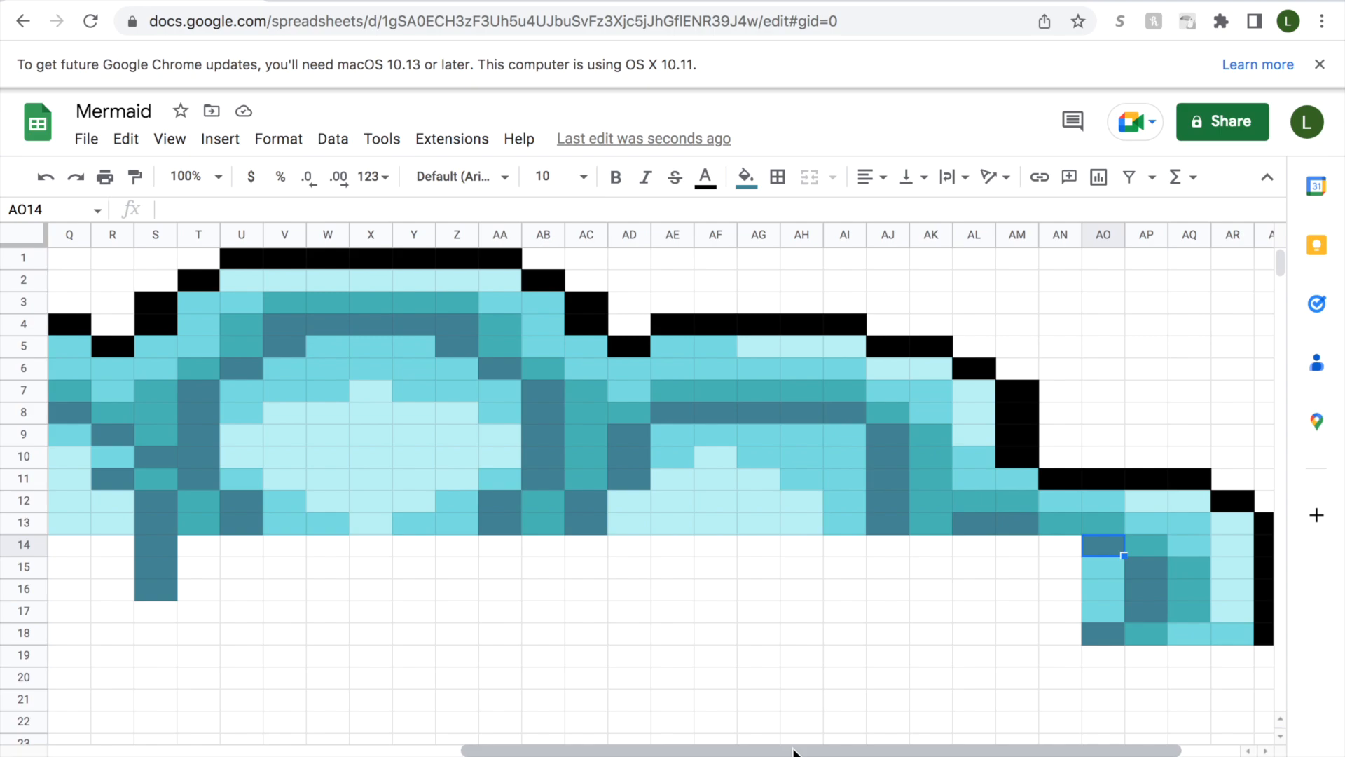
left_click(1070, 633)
left_click_drag(1070, 632, 1064, 569)
left_click(746, 177)
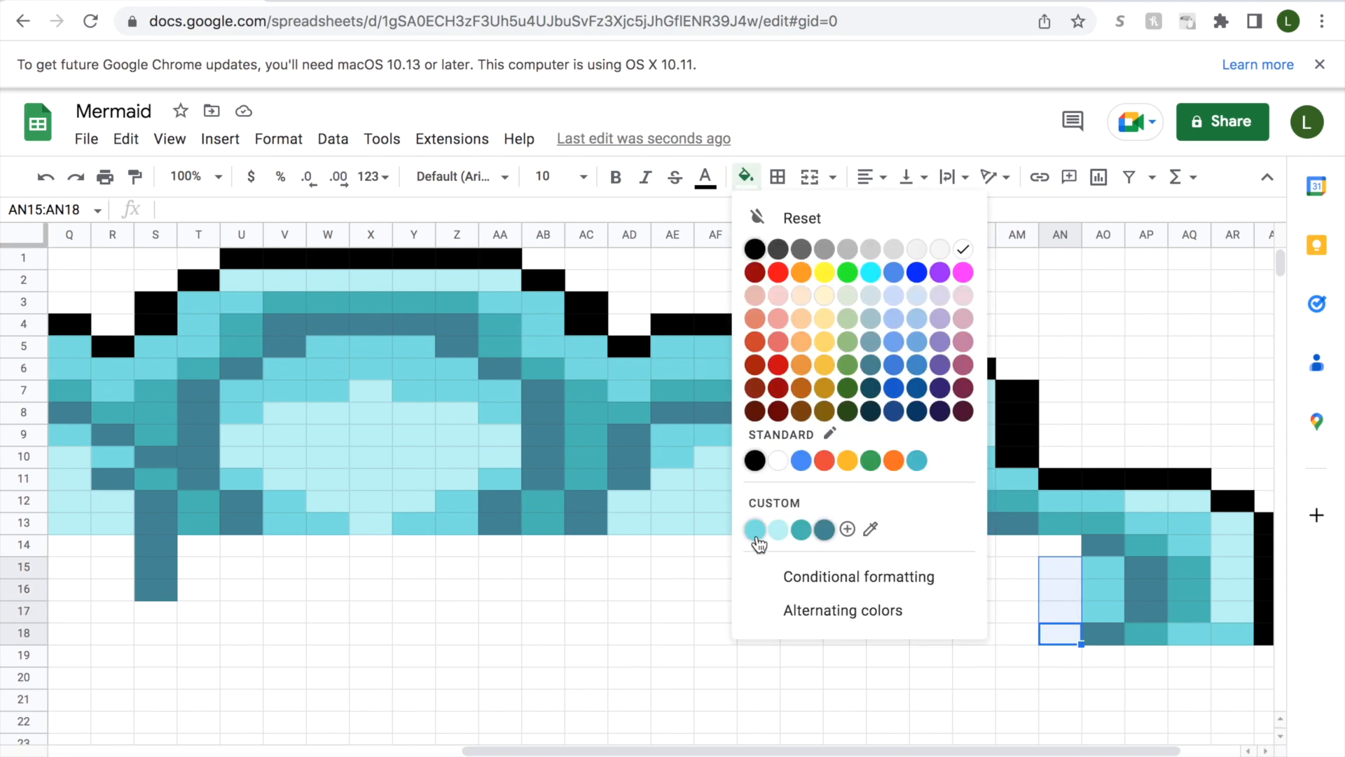
left_click(754, 529)
left_click(1061, 544)
left_click(746, 177)
left_click(824, 529)
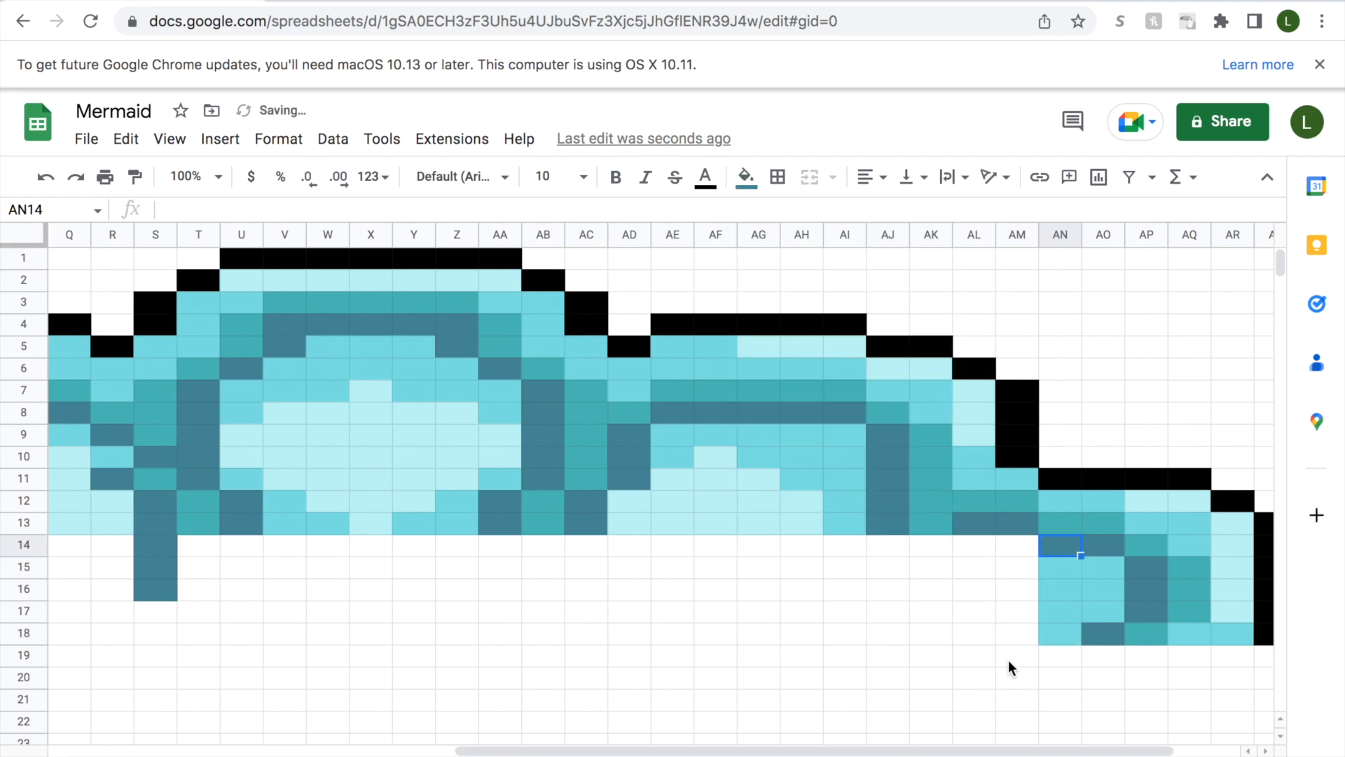
In column AM, fill AM17:AM18 with light aqua and AM14:AM16 with medium aqua.
left_click(1017, 634)
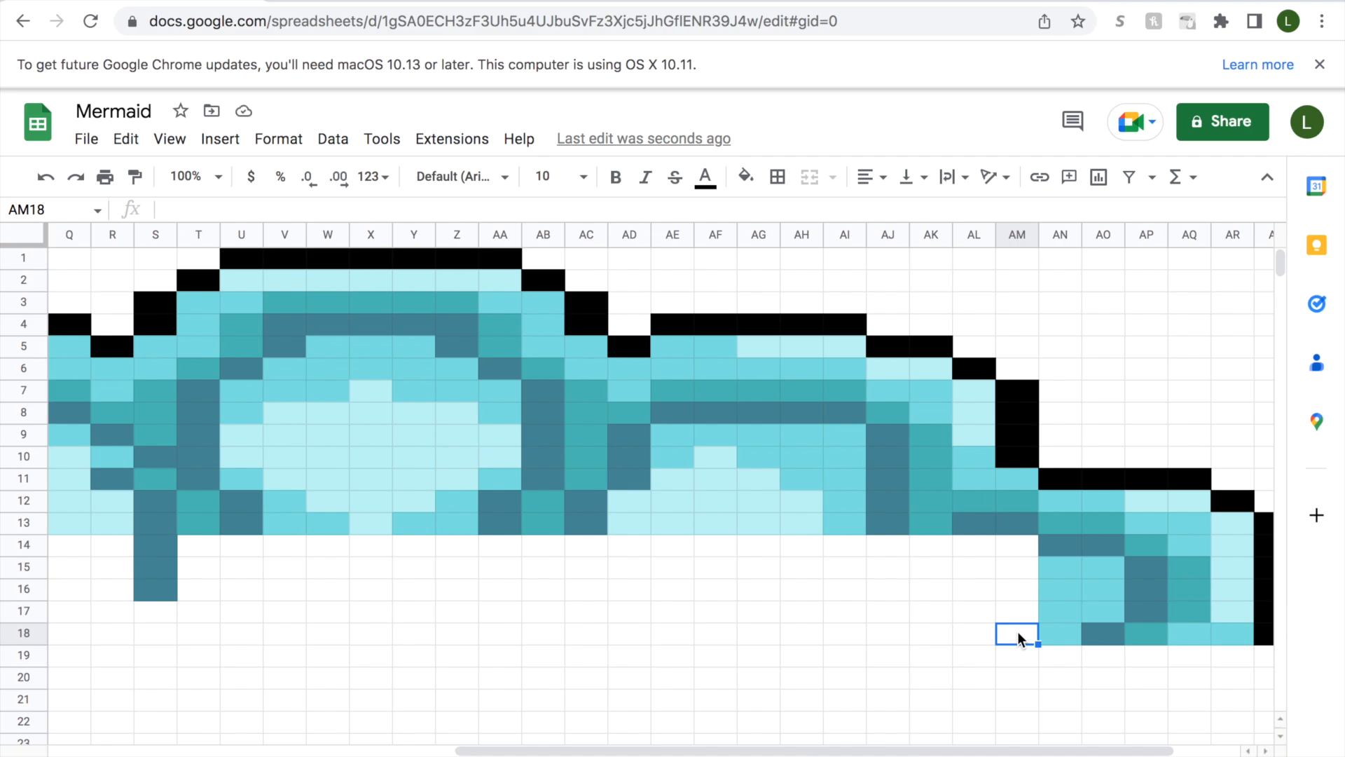
left_click_drag(1017, 632, 1011, 548)
left_click(746, 177)
left_click(778, 529)
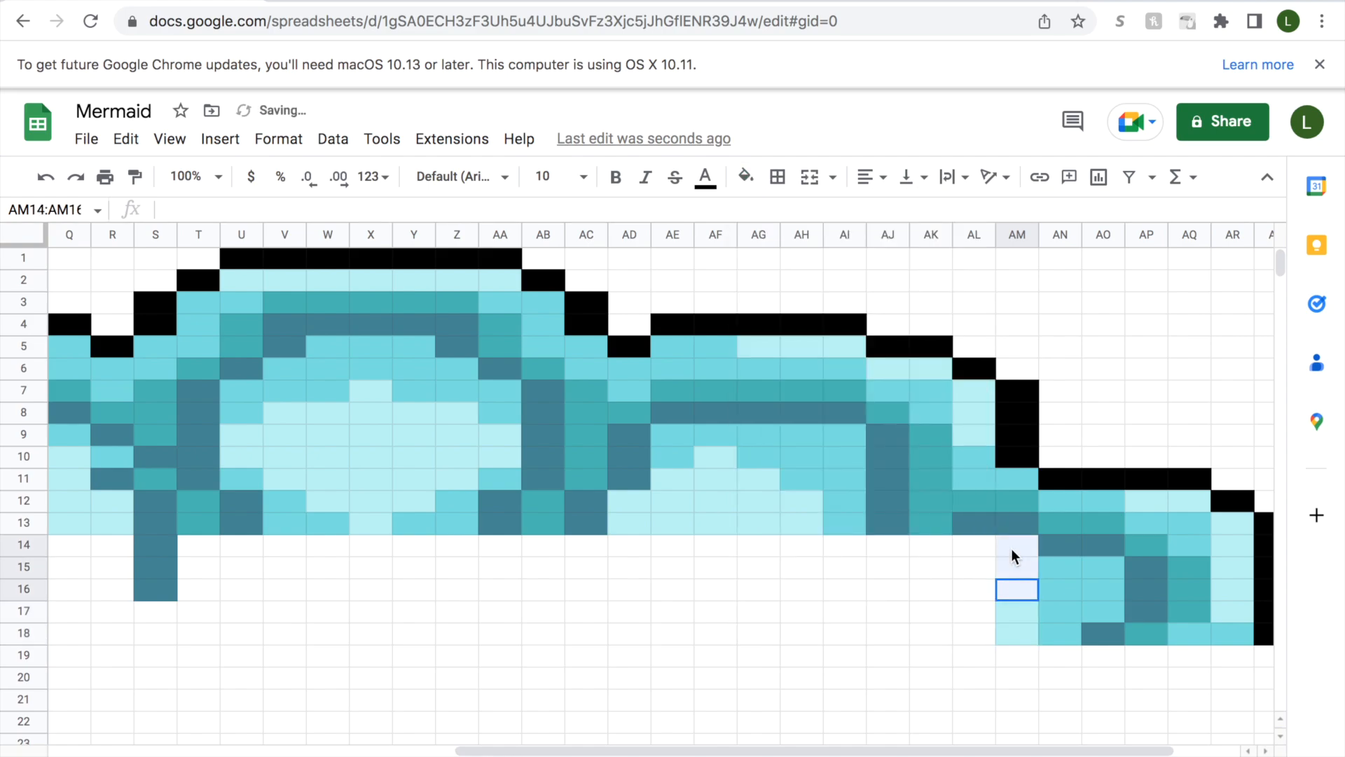
left_click(746, 176)
left_click(755, 529)
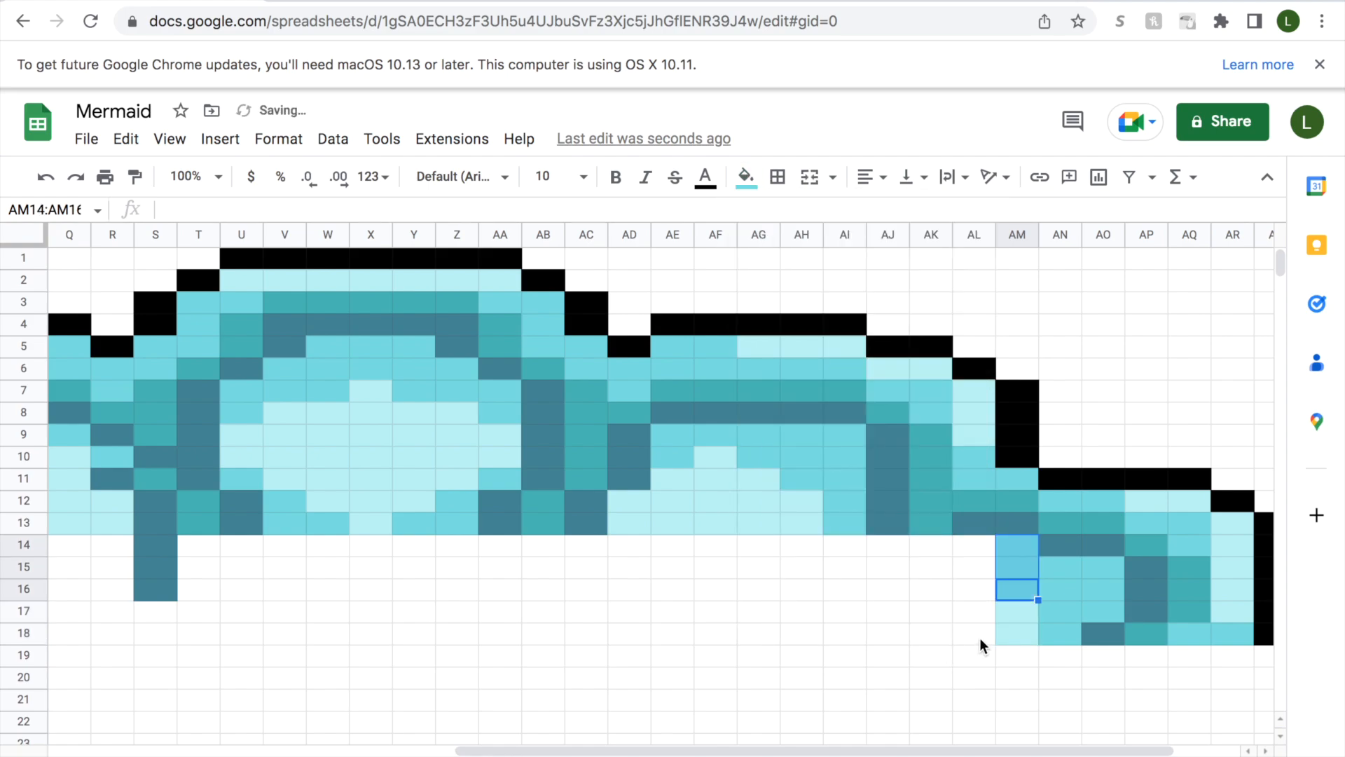
In column AL, fill AL16:AL18 with light aqua, AL15 with medium aqua and AL14 with slate-blue.
left_click(978, 639)
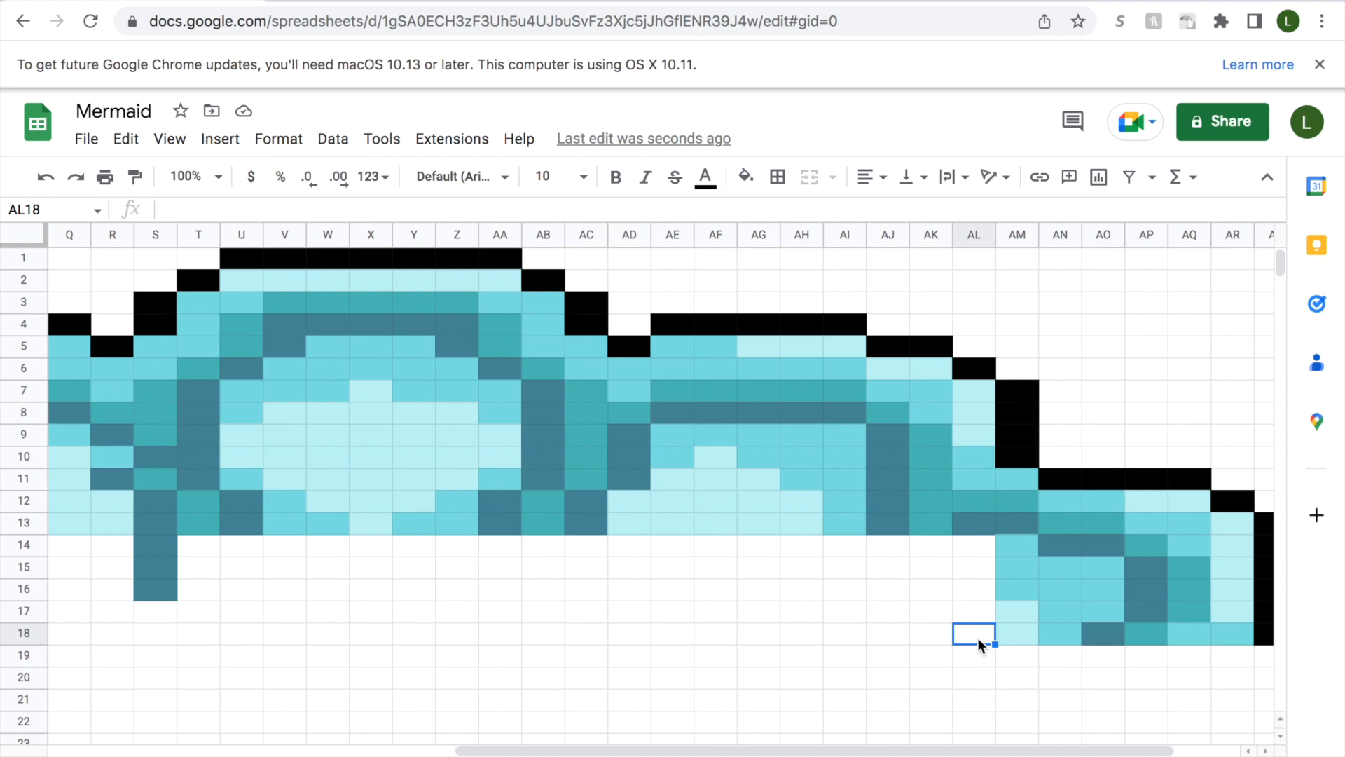
left_click_drag(978, 638, 975, 590)
left_click(745, 177)
left_click(772, 527)
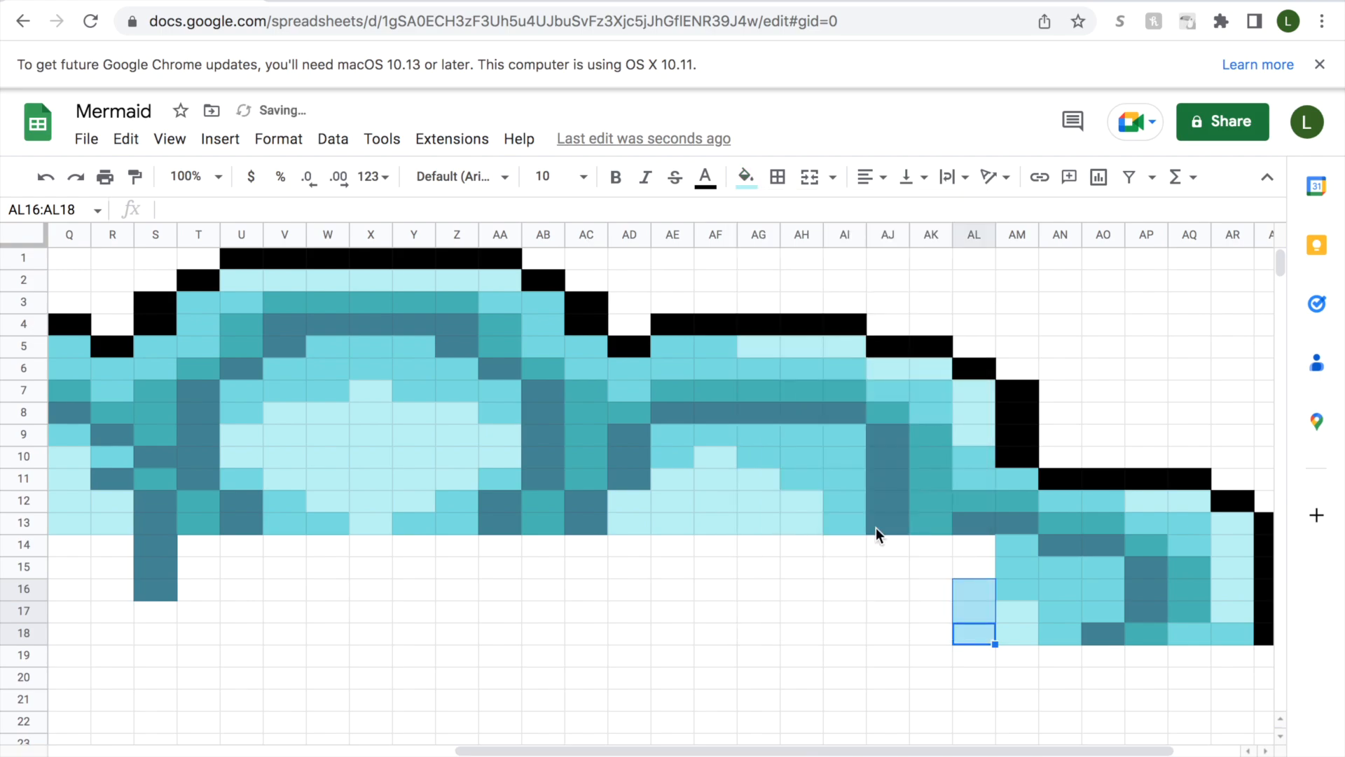
left_click(974, 567)
left_click(746, 177)
left_click(756, 530)
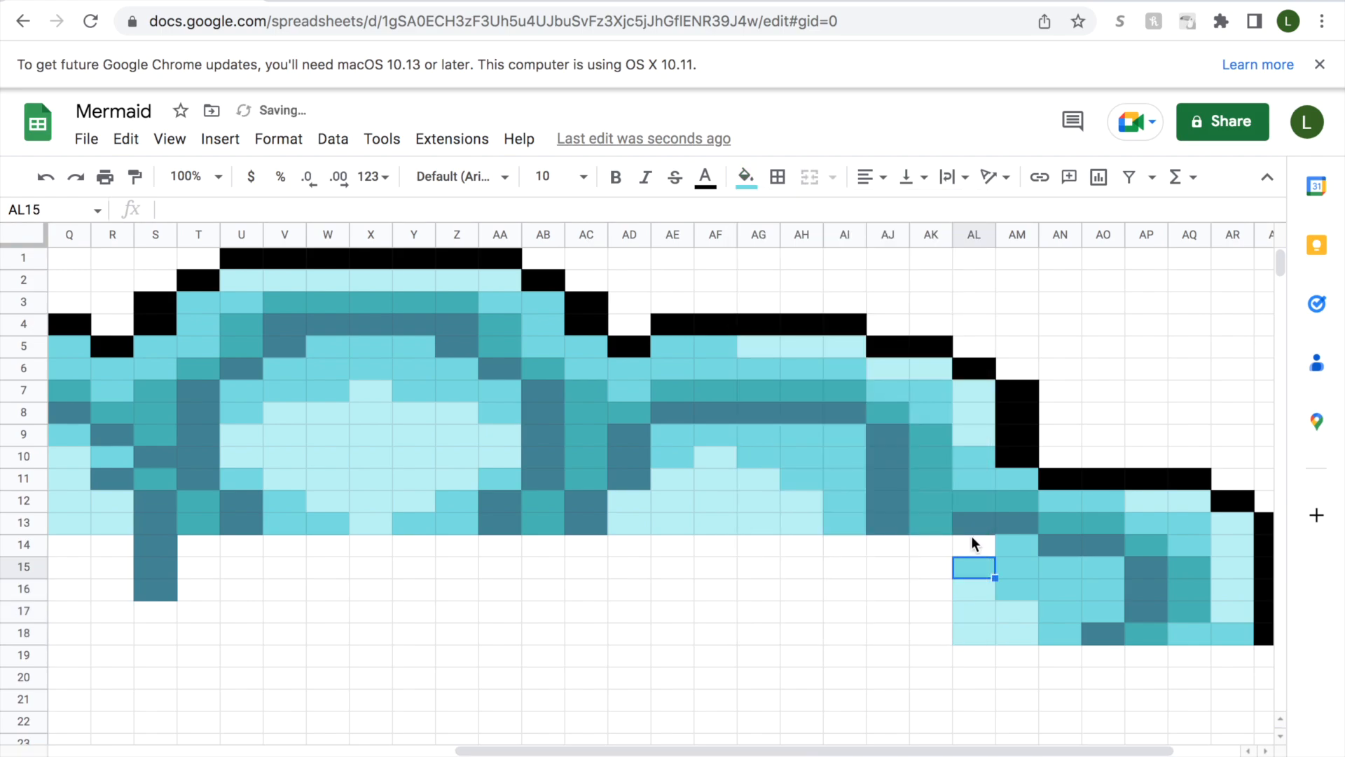
left_click(973, 544)
left_click(746, 177)
left_click(824, 530)
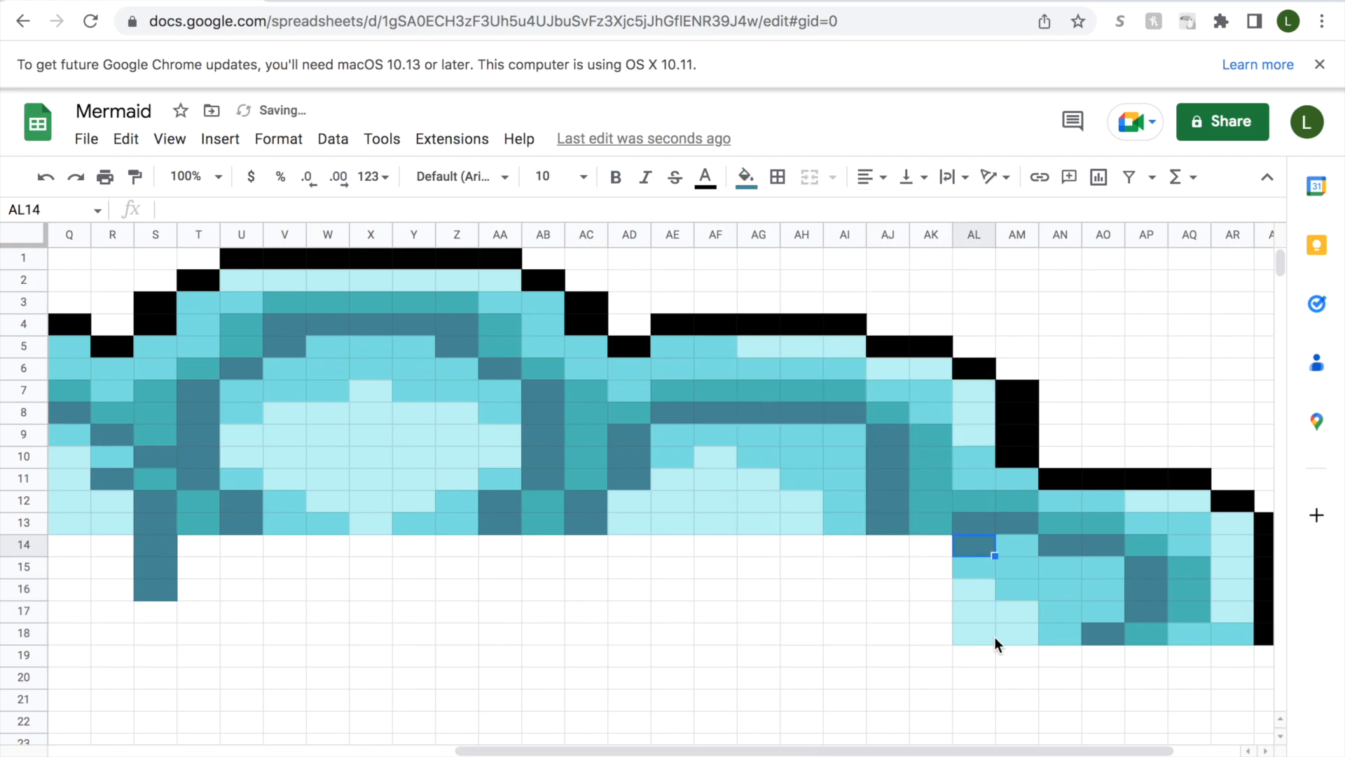
In column AK, fill AK16:AK18 with light aqua, AK15 with slate-blue and AK14 with teal.
left_click(940, 638)
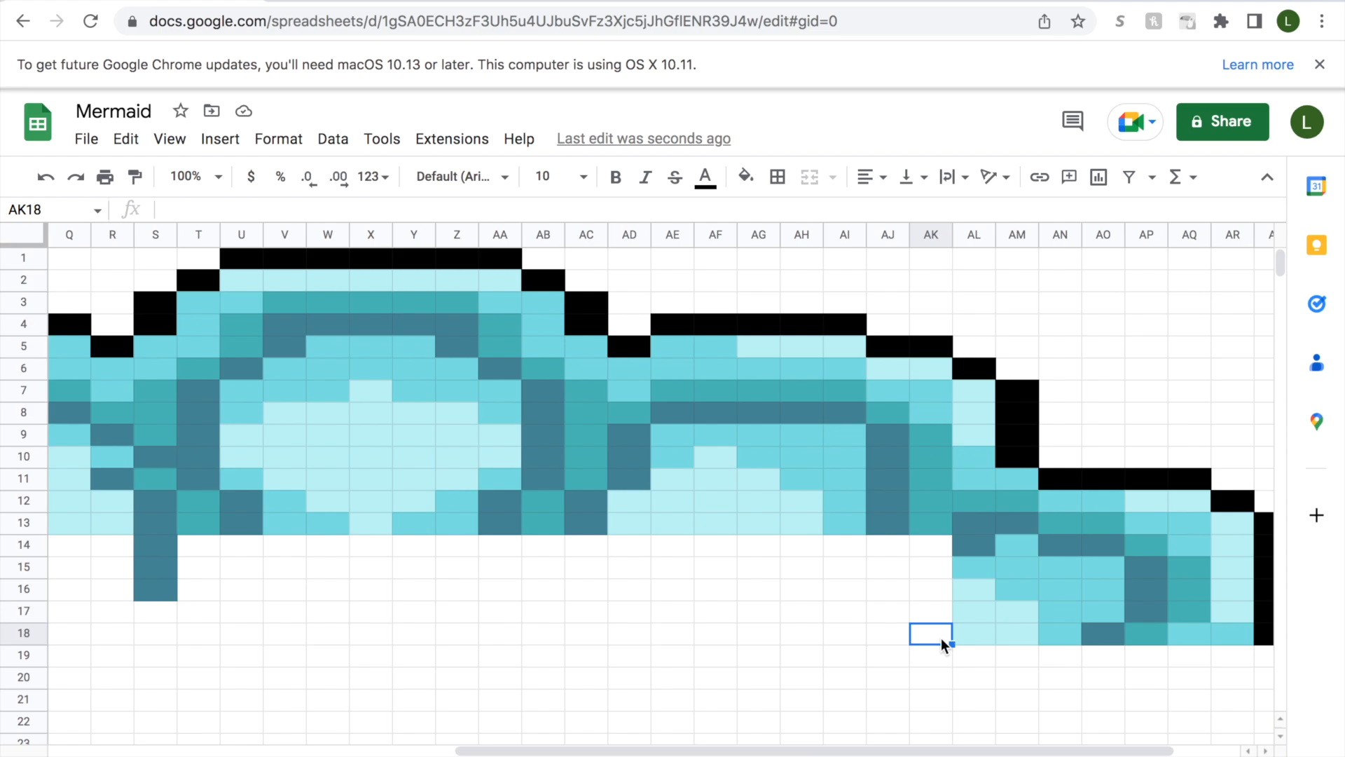
left_click_drag(941, 638, 937, 587)
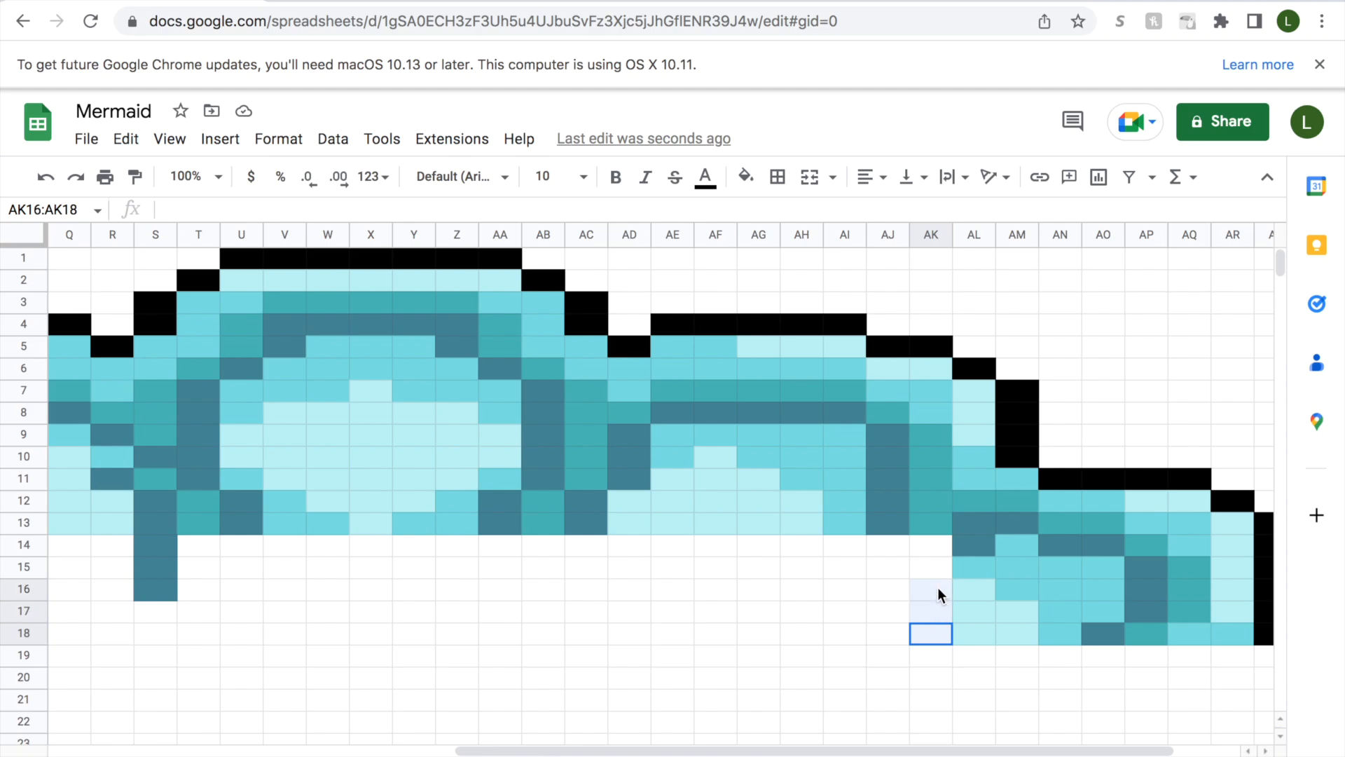
left_click(745, 177)
left_click(778, 529)
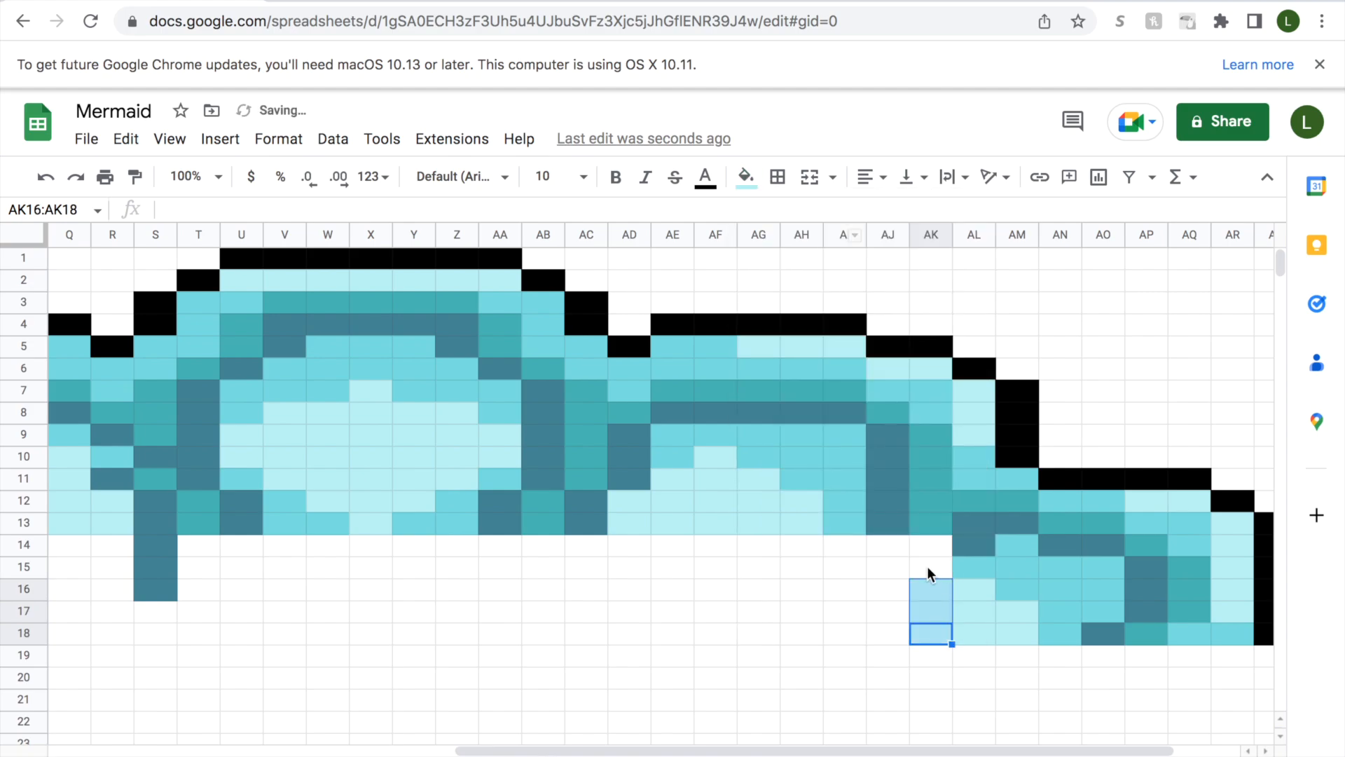
left_click(927, 564)
left_click(746, 177)
left_click(818, 531)
left_click(923, 545)
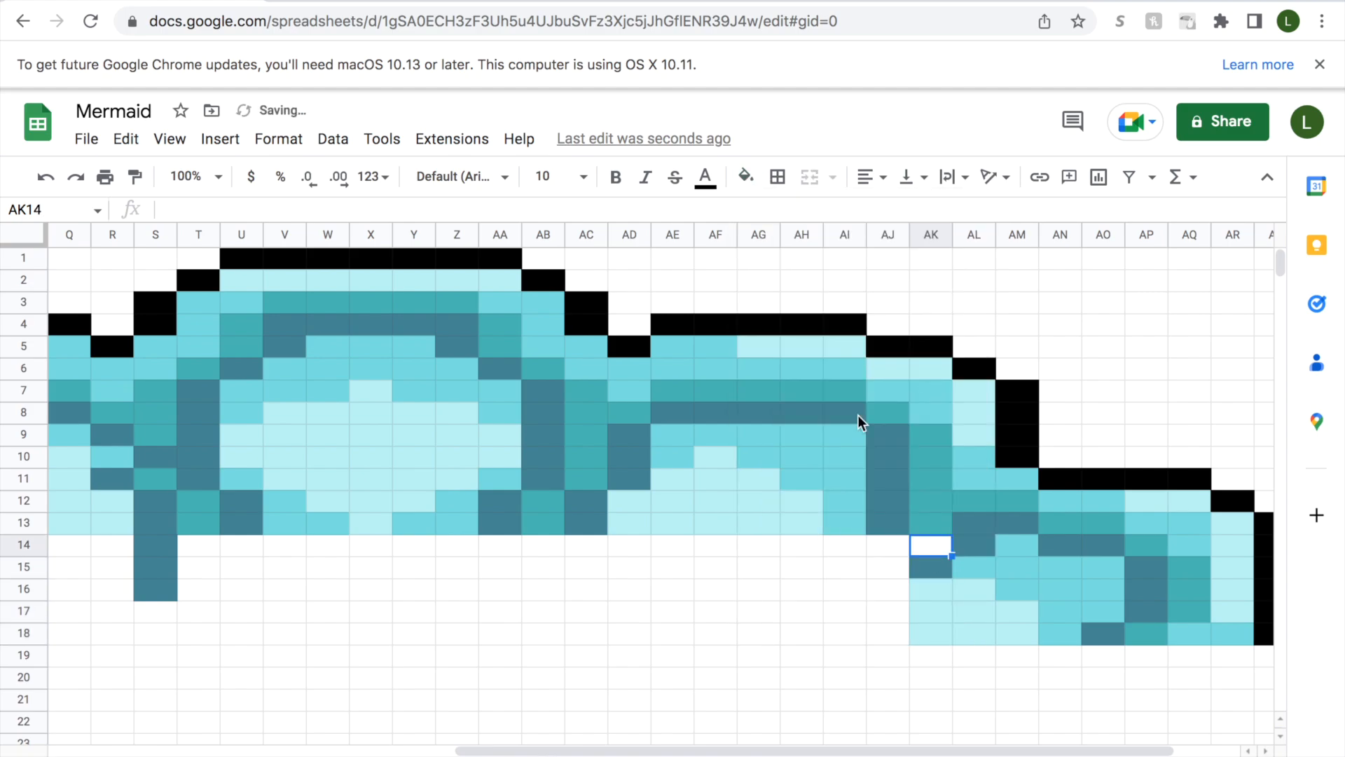
left_click(746, 177)
left_click(800, 529)
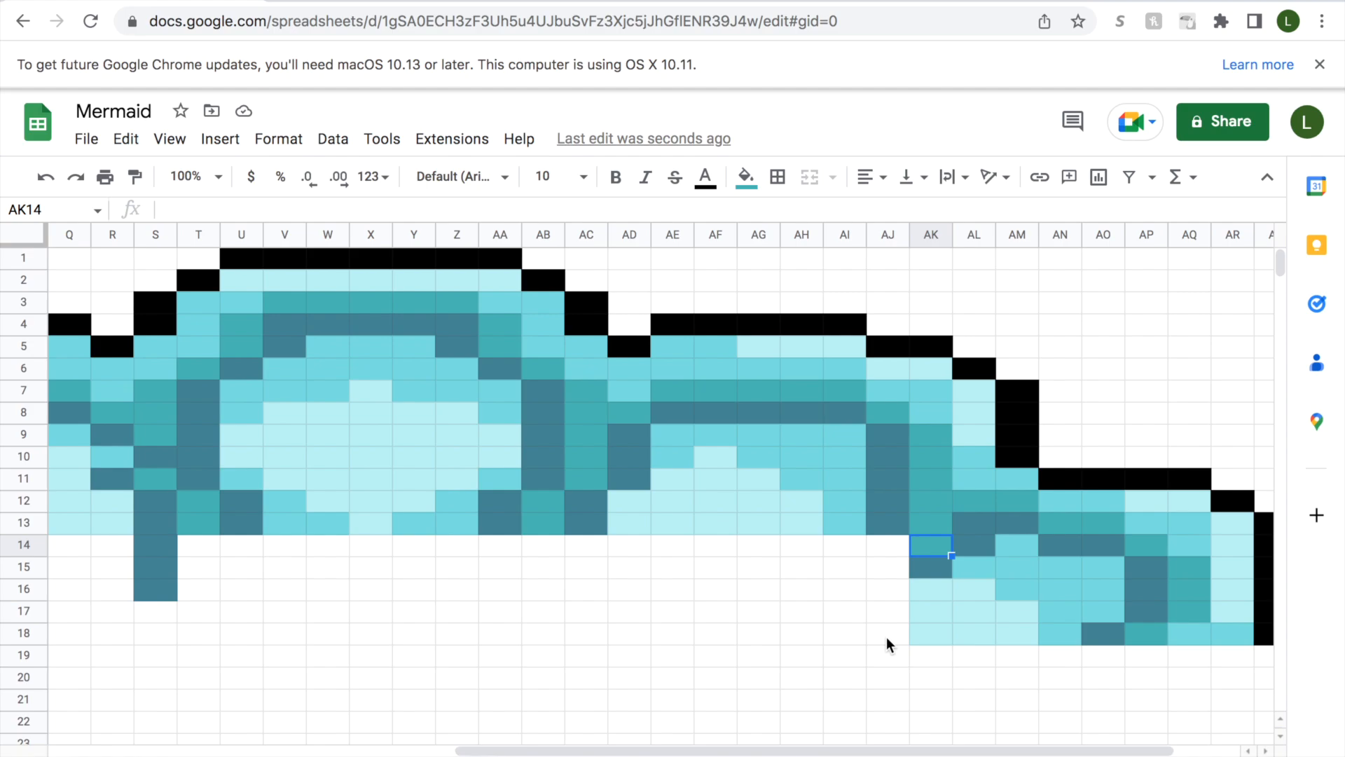
Fill cell AJ18 with light aqua and cells AJ16:AJ17 above it with slate-blue.
left_click(886, 637)
left_click(746, 176)
left_click(778, 529)
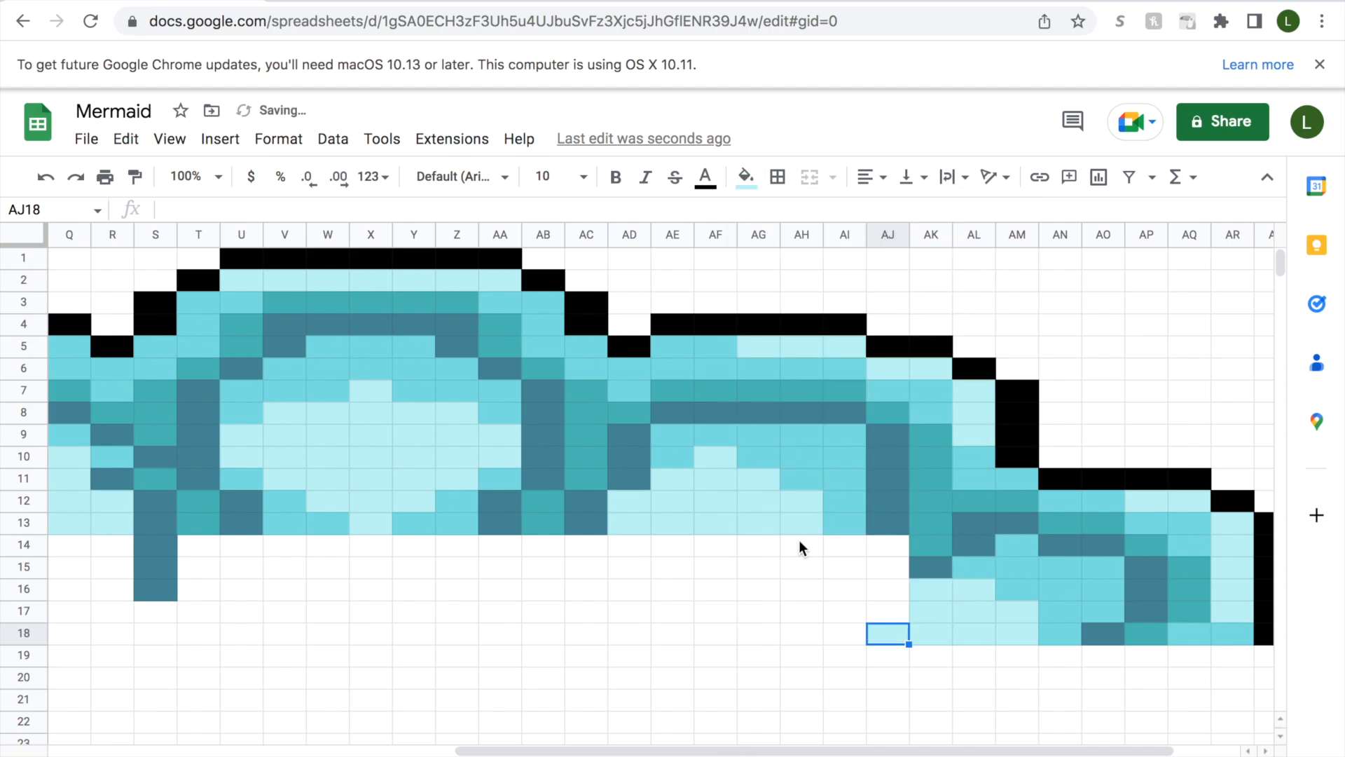
left_click(895, 611)
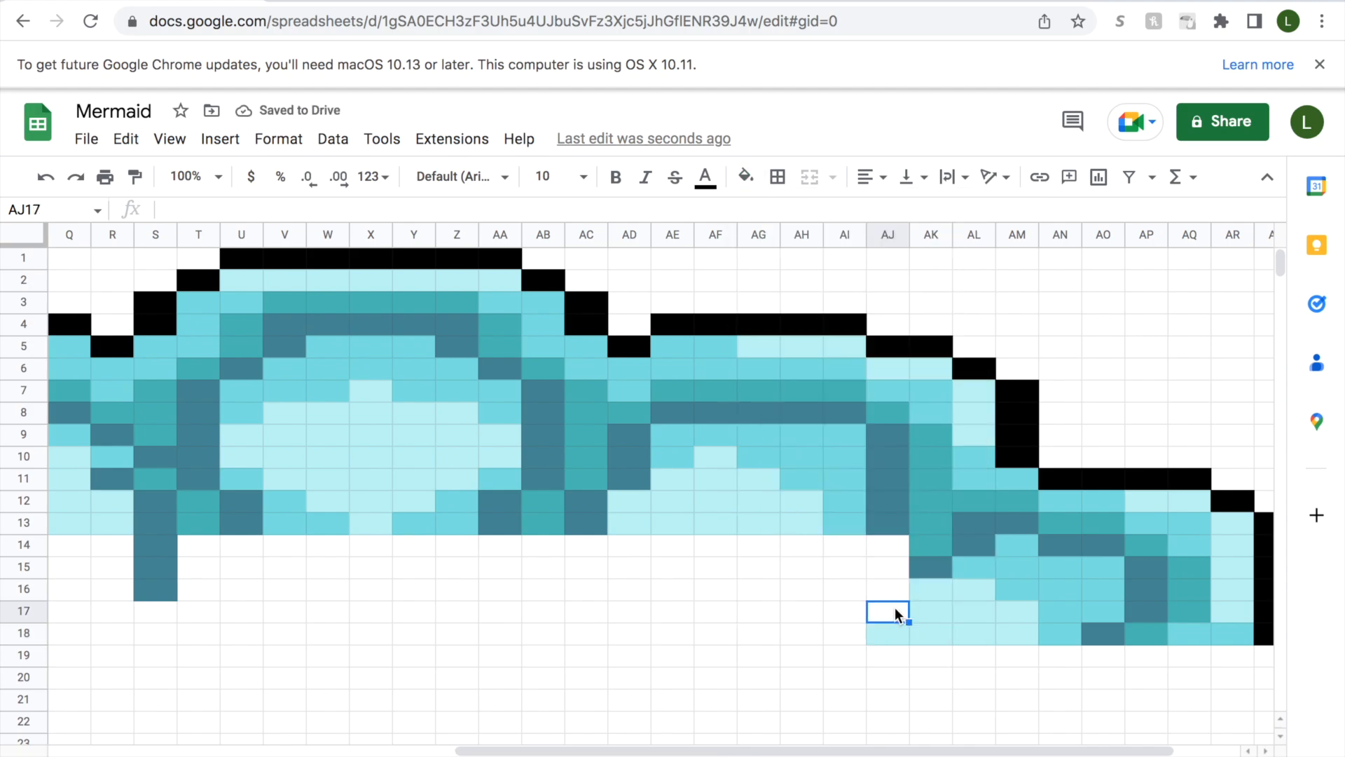
left_click_drag(895, 611, 887, 588)
left_click(745, 176)
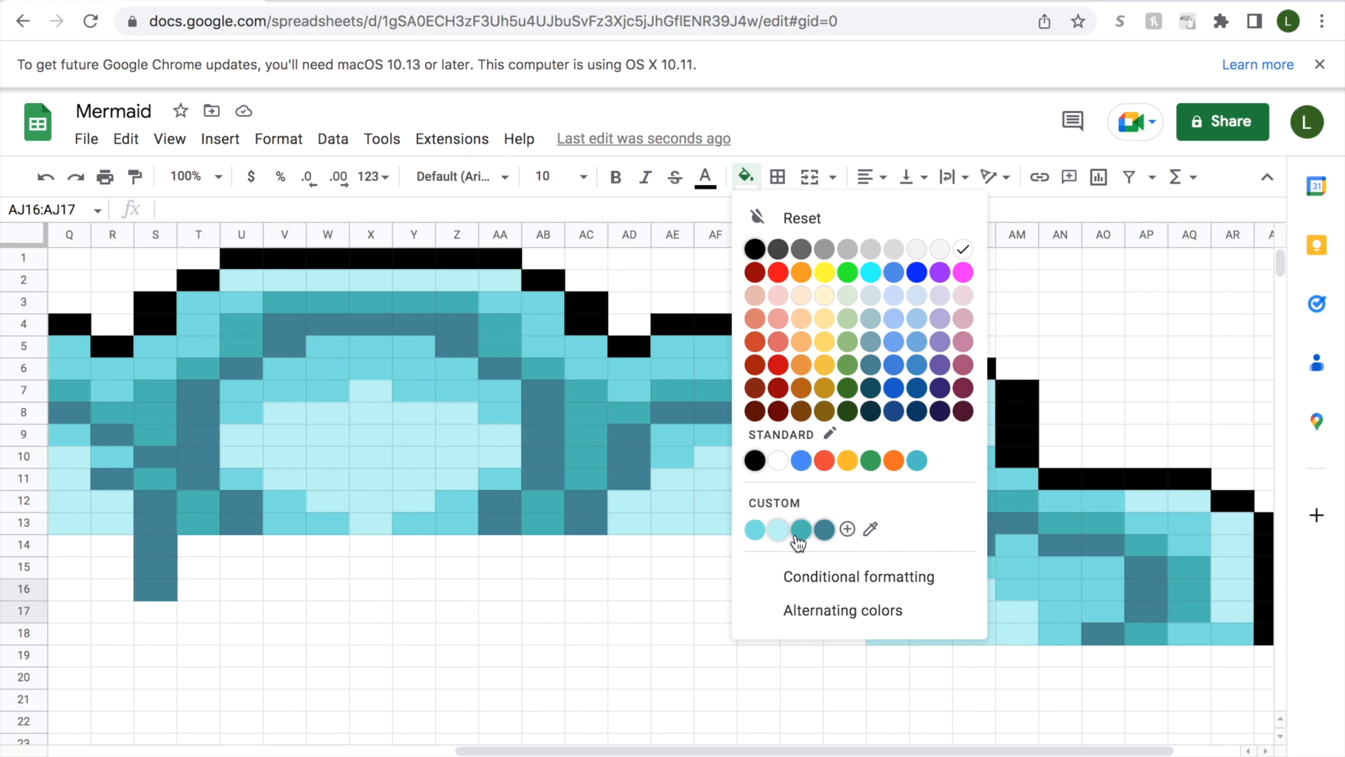
left_click(824, 530)
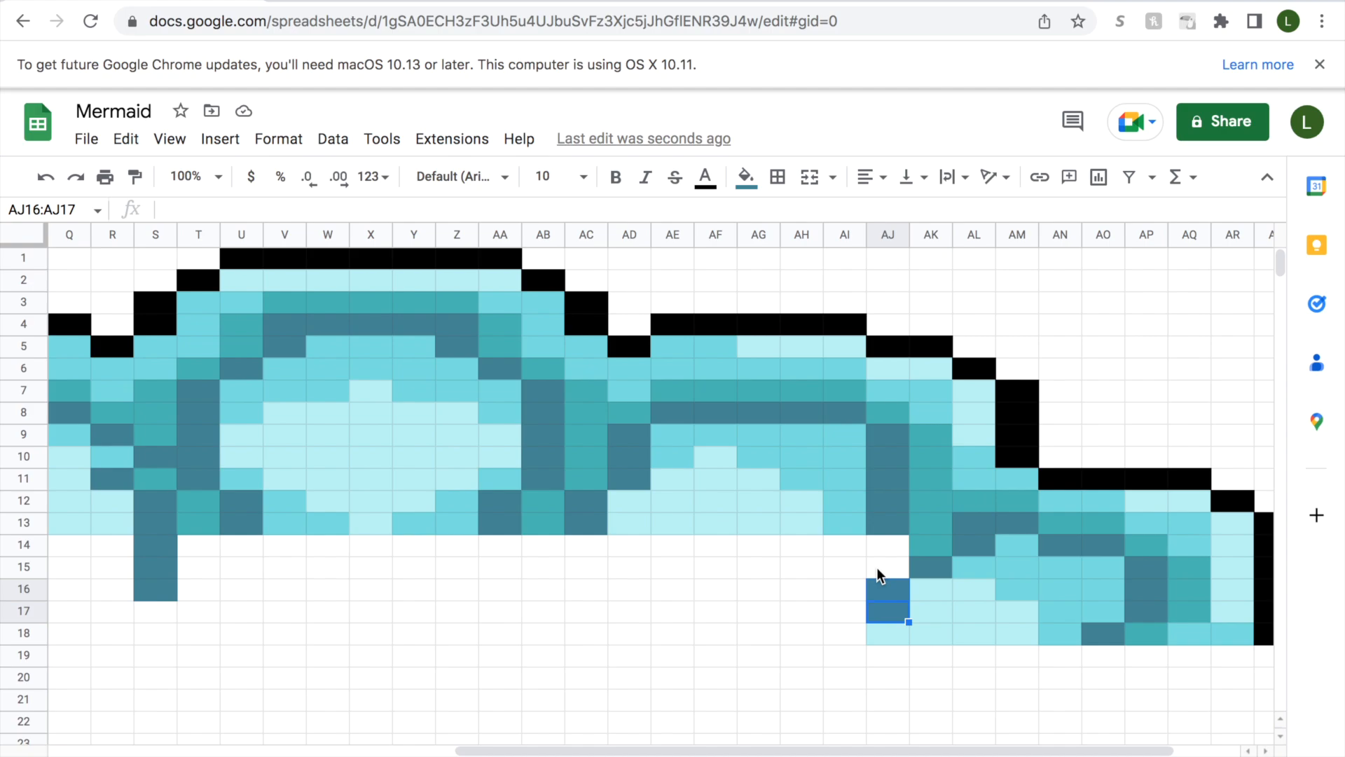
Fill cell AJ15 with teal and cell AJ14 with slate-blue.
left_click(877, 566)
left_click(746, 177)
left_click(806, 530)
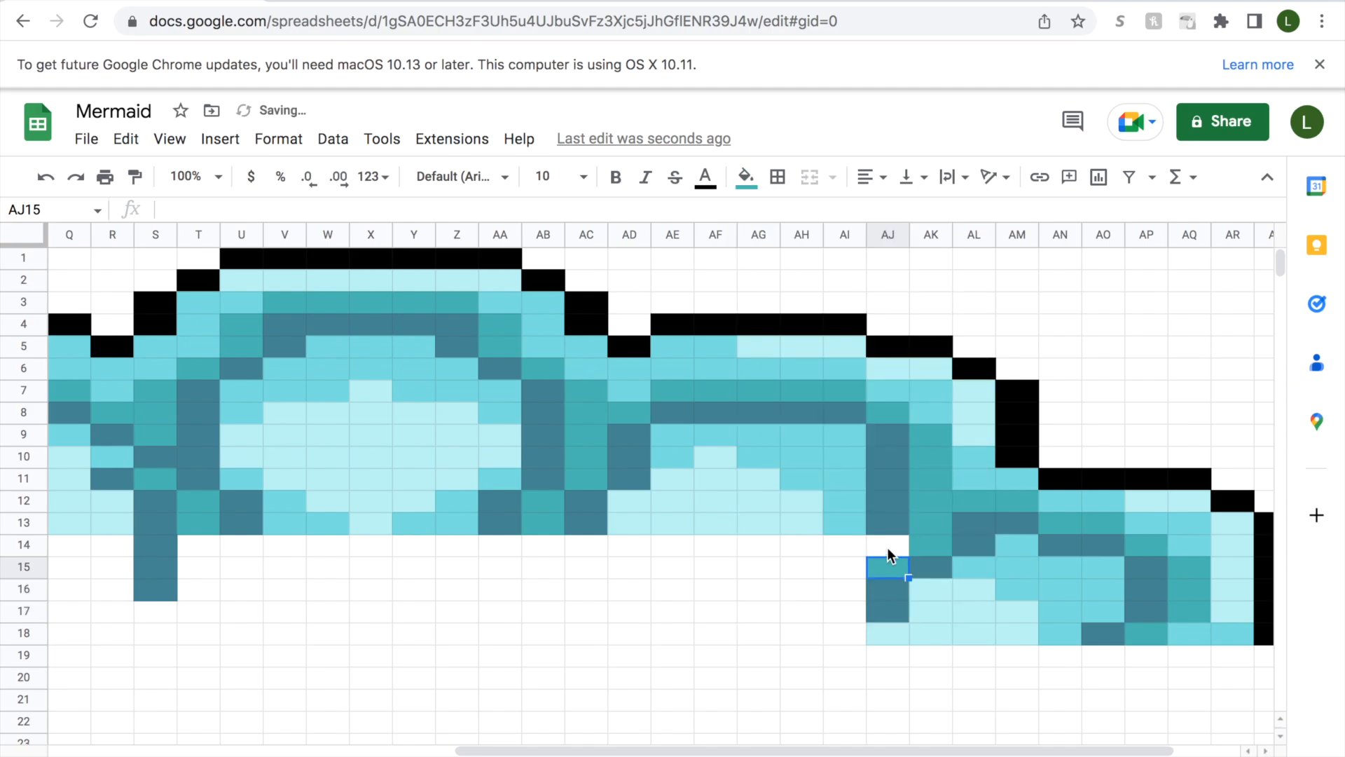
left_click(887, 547)
left_click(745, 177)
left_click(819, 530)
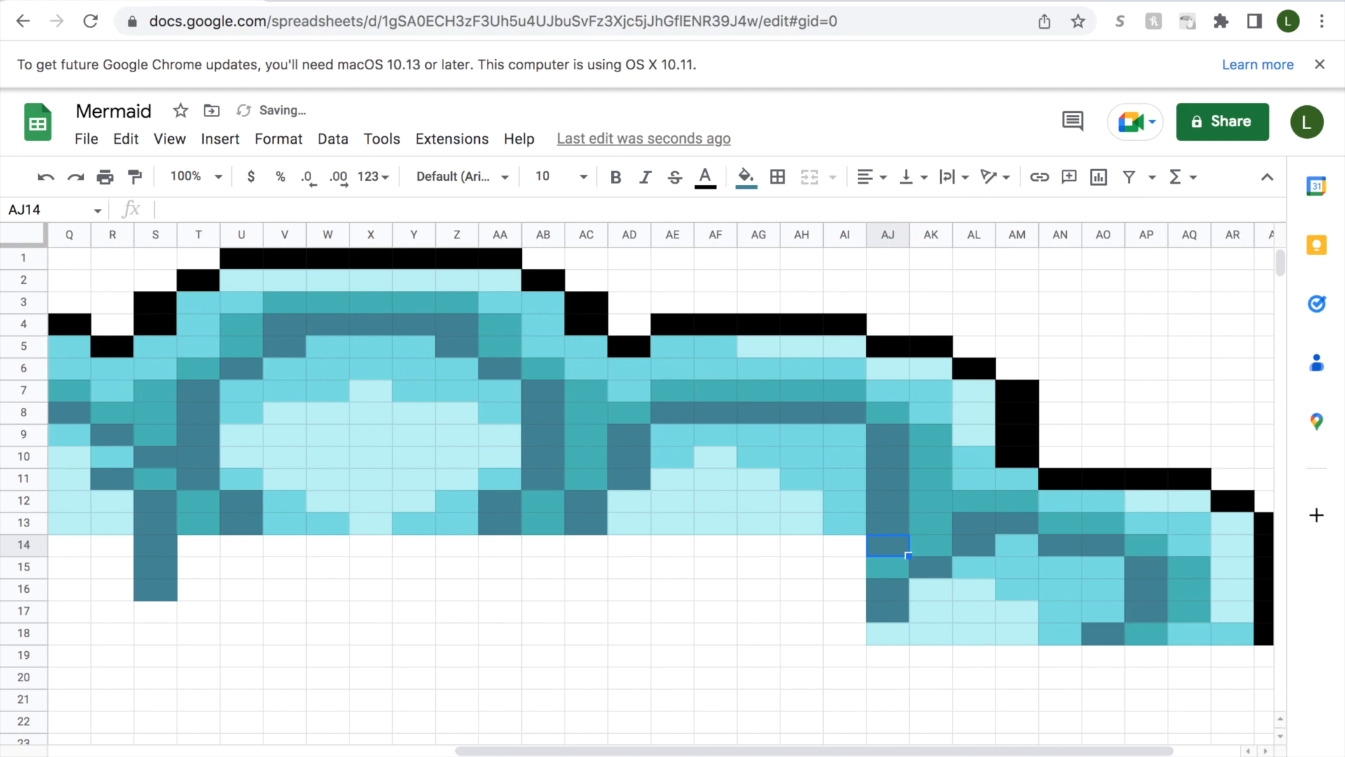
Fill cell AI18 with slate-blue and cells AI16:AI17 with teal.
left_click_drag(829, 750, 781, 750)
left_click(939, 633)
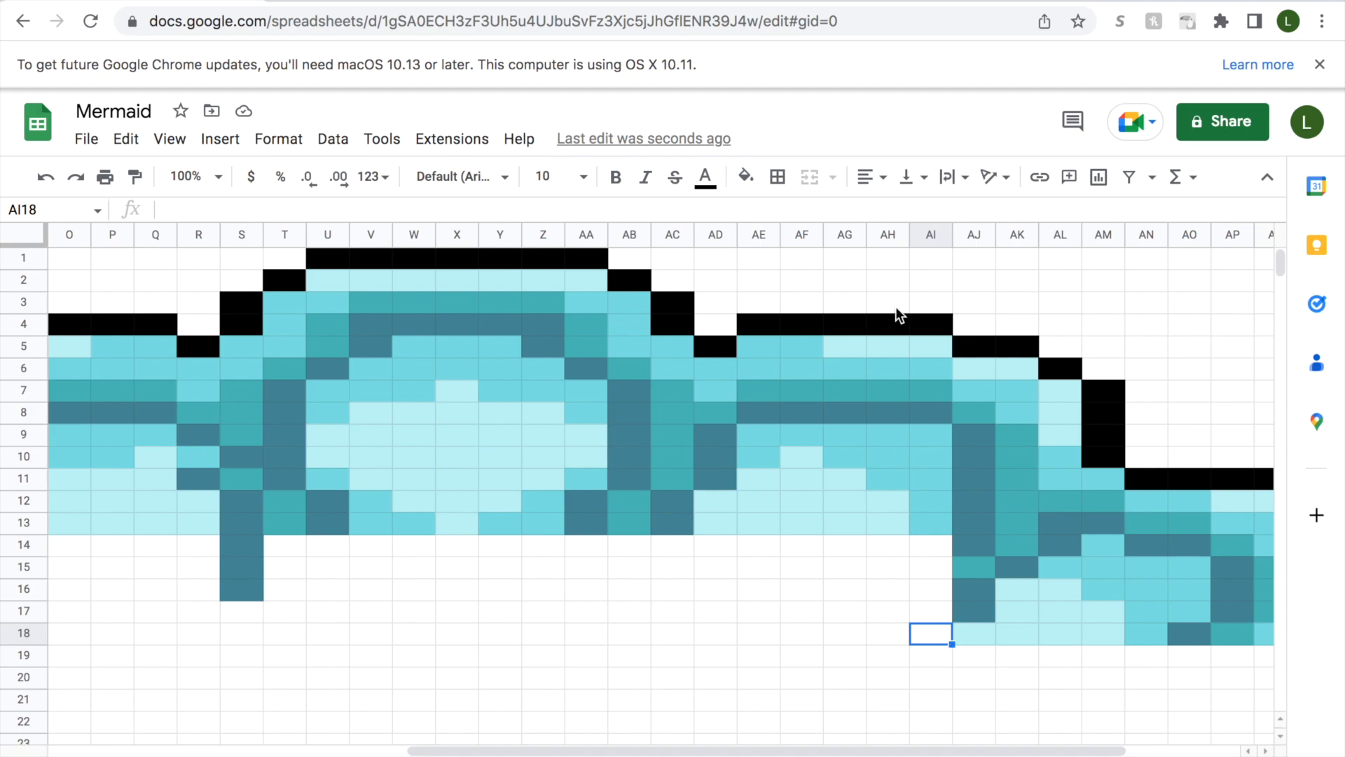
left_click(745, 177)
left_click(819, 530)
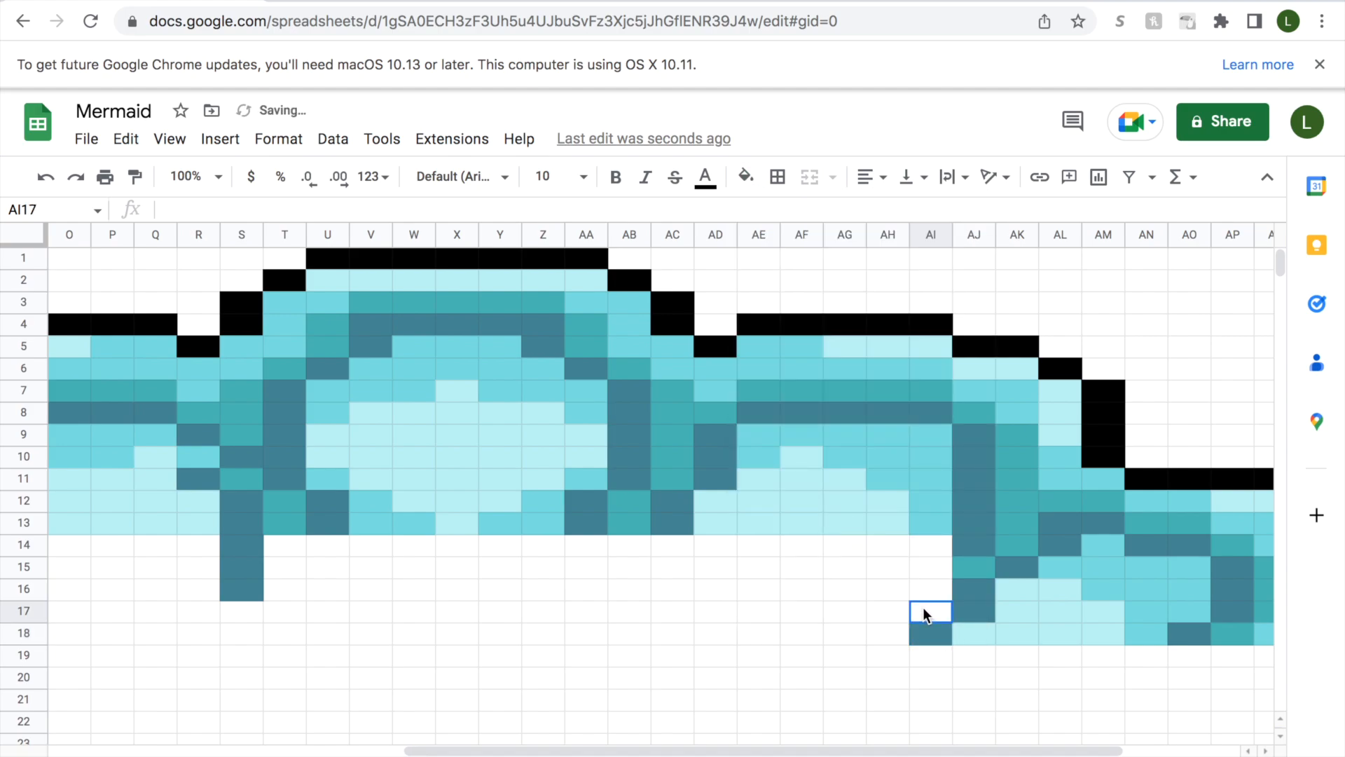
left_click_drag(923, 607, 927, 588)
left_click(745, 177)
left_click(801, 531)
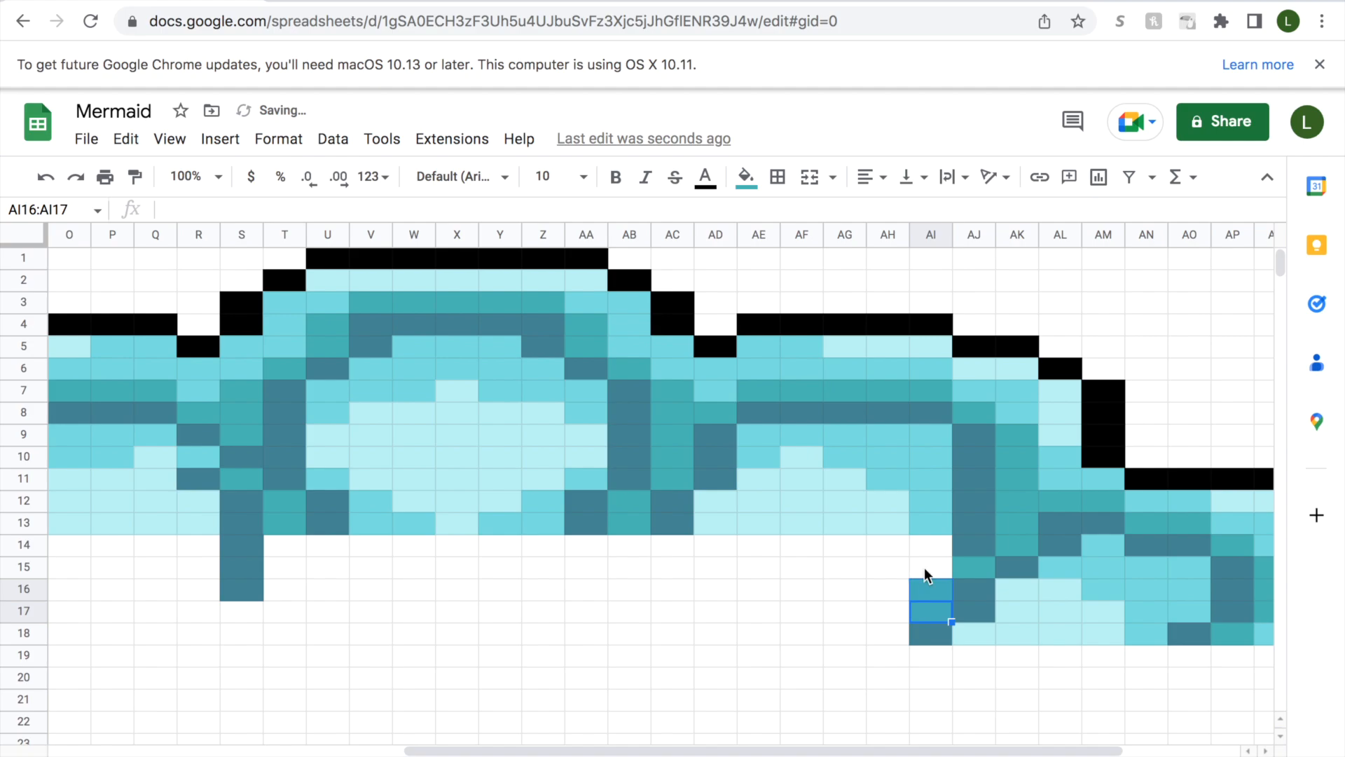
Fill cell AI15 with slate-blue and cell AI14 with medium aqua.
left_click(923, 567)
left_click(745, 176)
left_click(801, 531)
left_click(924, 548)
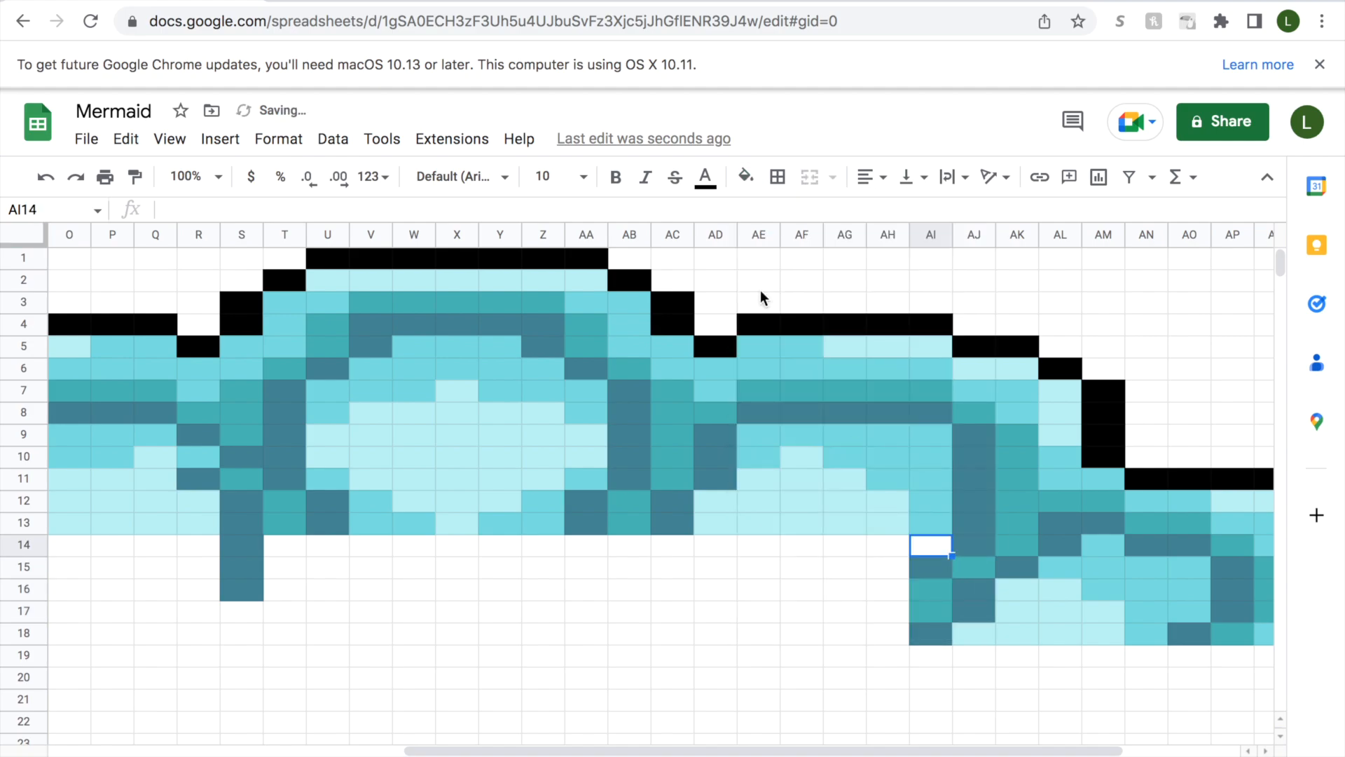
left_click(745, 176)
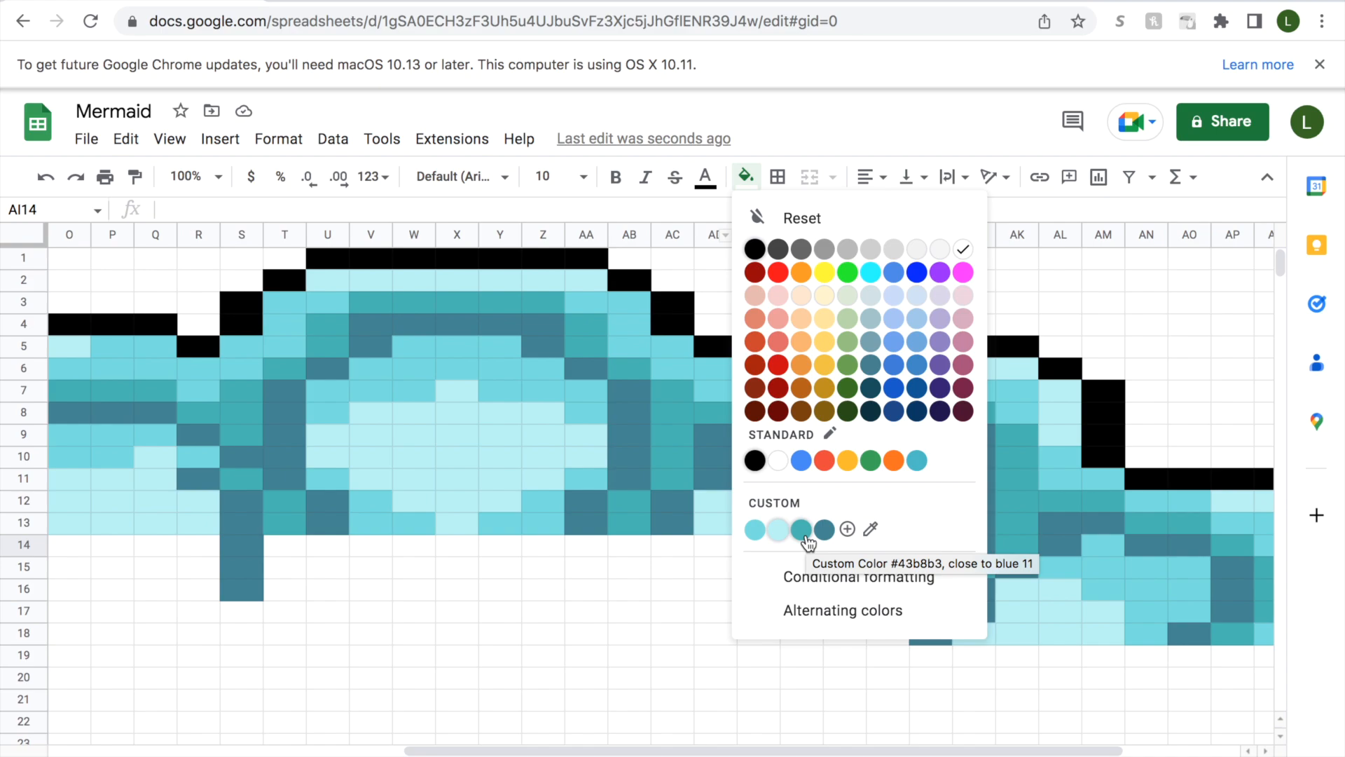
left_click(756, 530)
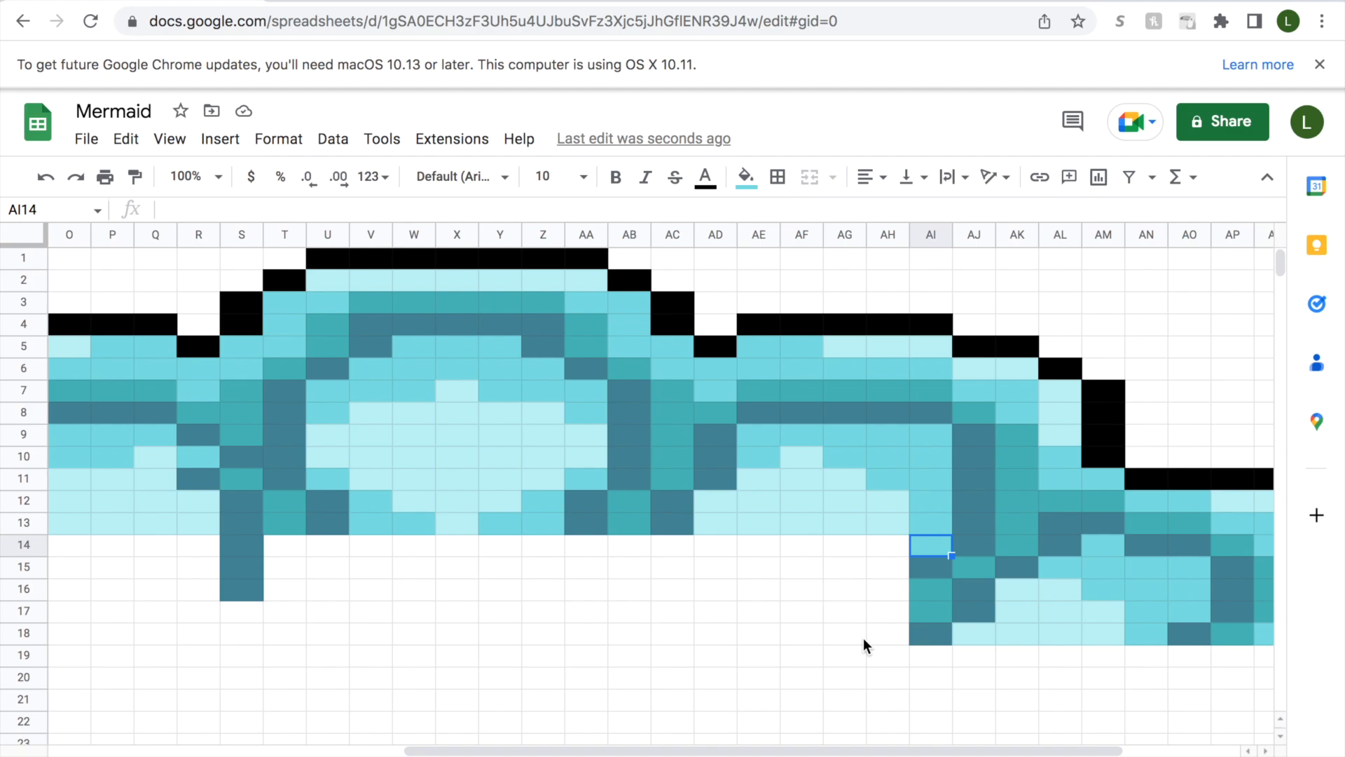
Fill cell AH18 with teal and cells AH16:AH17 with slate-blue.
left_click(894, 632)
left_click(745, 178)
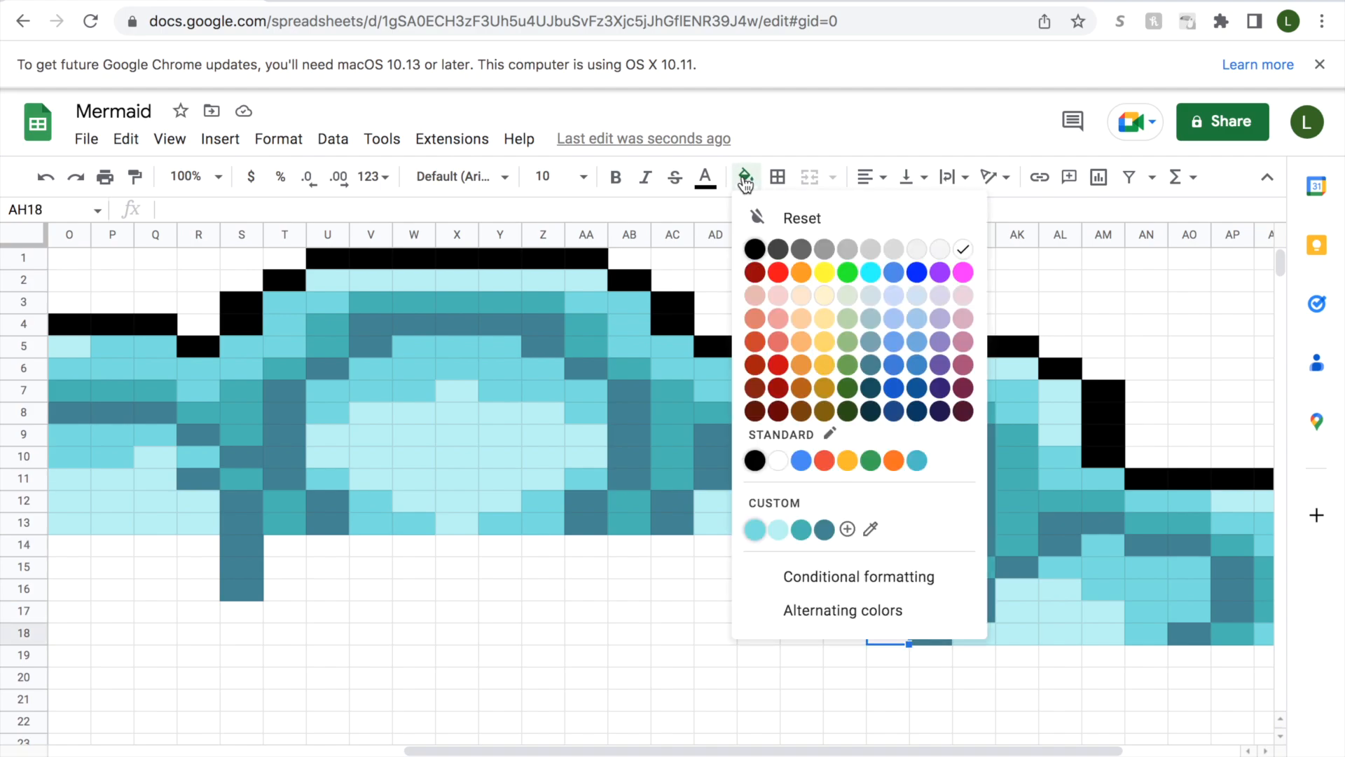
left_click(801, 529)
left_click(875, 612)
left_click_drag(876, 612, 873, 567)
left_click(745, 178)
left_click(831, 531)
Fill cell AH15 with medium aqua and cell AH14 with light aqua.
left_click(745, 178)
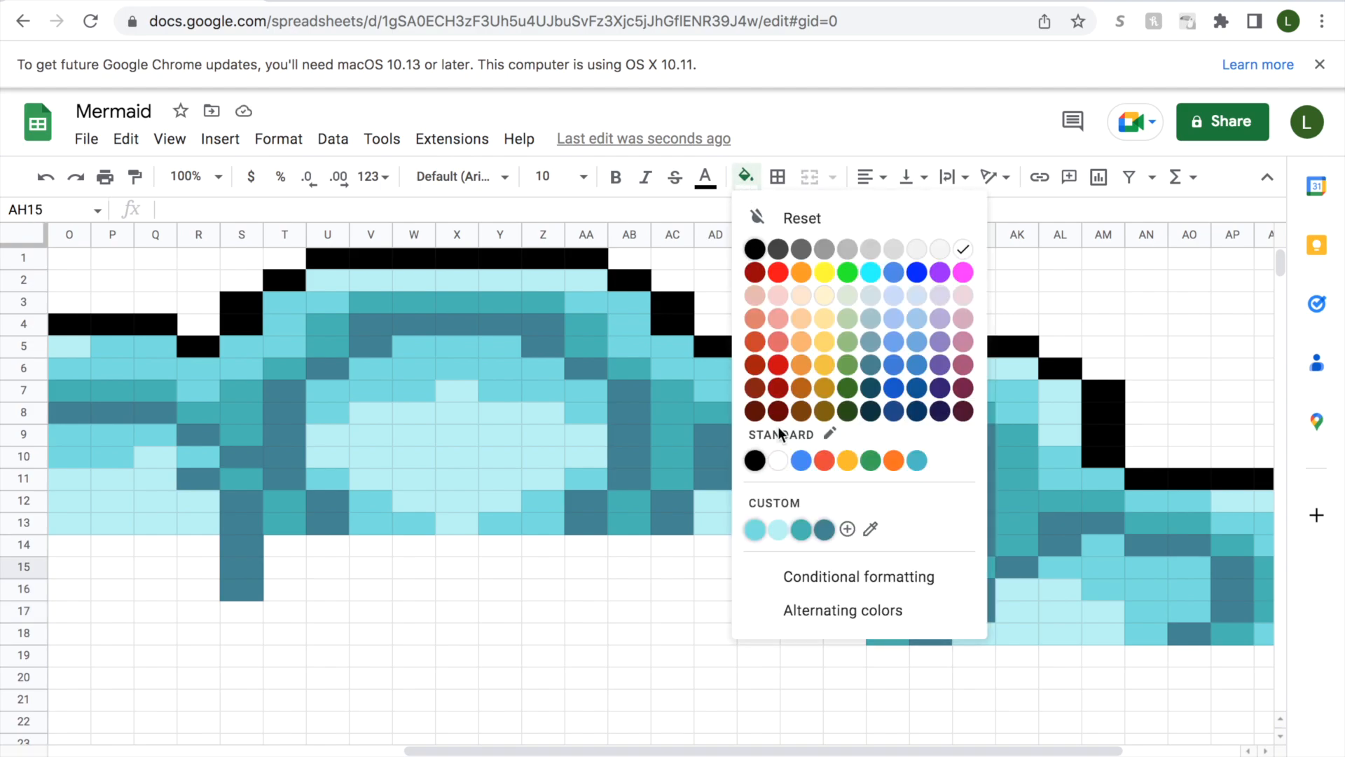
left_click(755, 530)
left_click(880, 550)
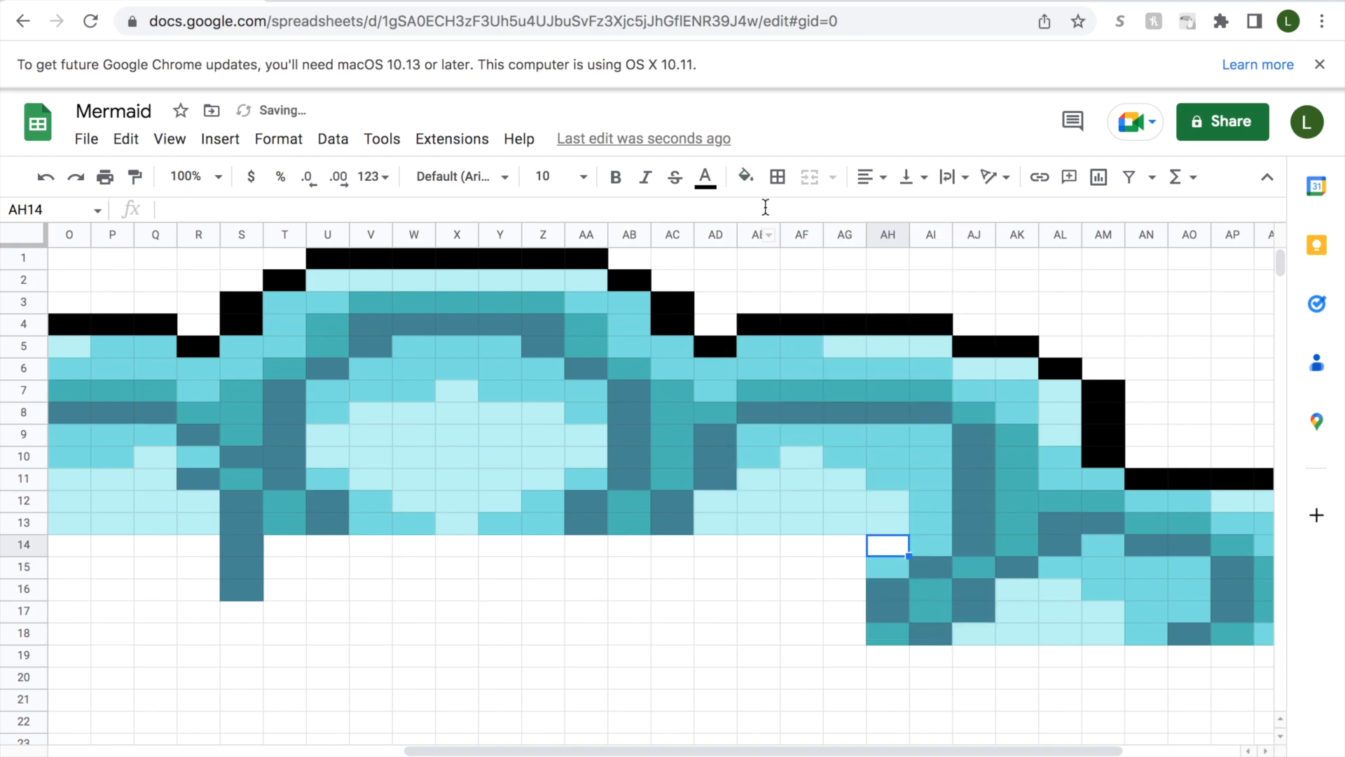
left_click(745, 178)
left_click(779, 530)
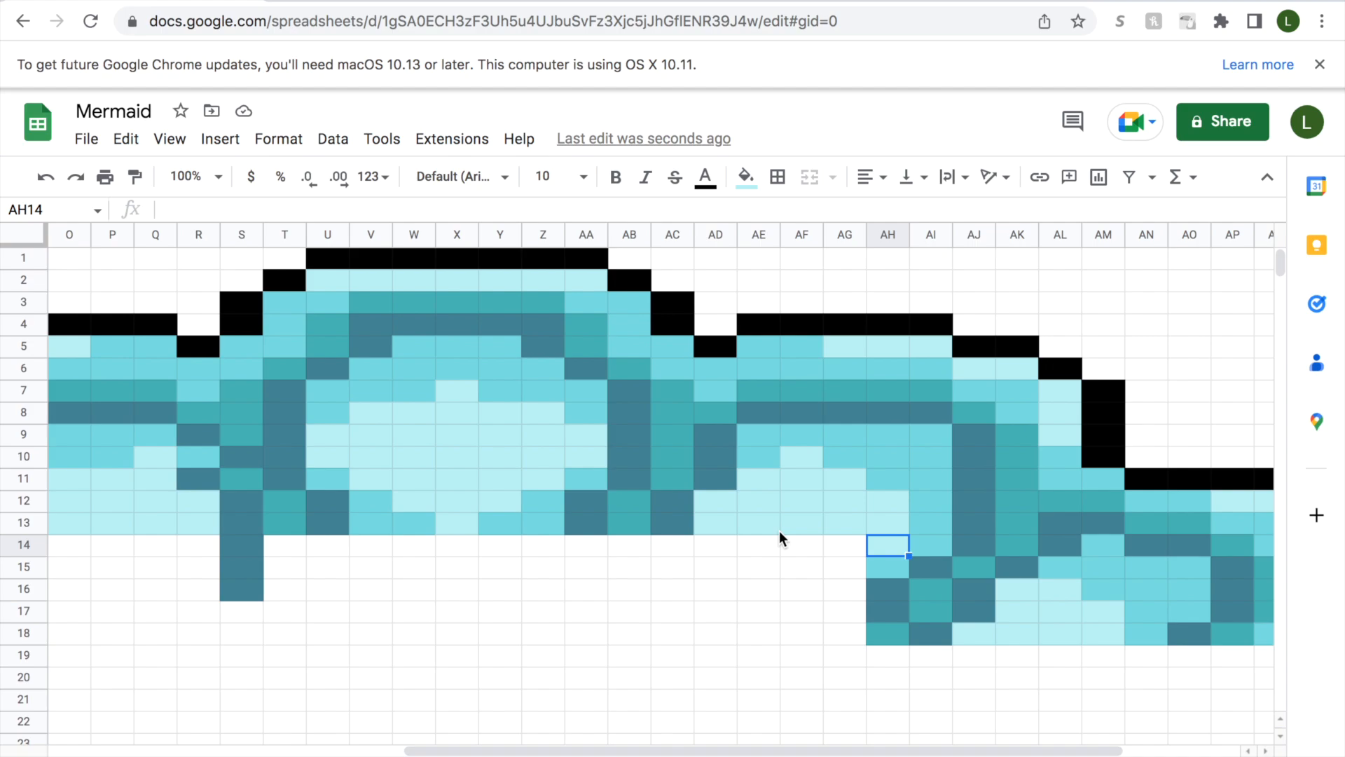
Fill cells AD14:AG14 and AE15:AG15 with light aqua.
mouse_move(830, 553)
left_mouse_down()
mouse_move(729, 544)
mouse_move(802, 570)
mouse_move(837, 566)
left_mouse_up()
left_click(745, 176)
left_click(779, 531)
left_click(746, 177)
left_click(775, 534)
Fill cell AF16 with light aqua and cell AG16 with medium aqua.
left_click(801, 588)
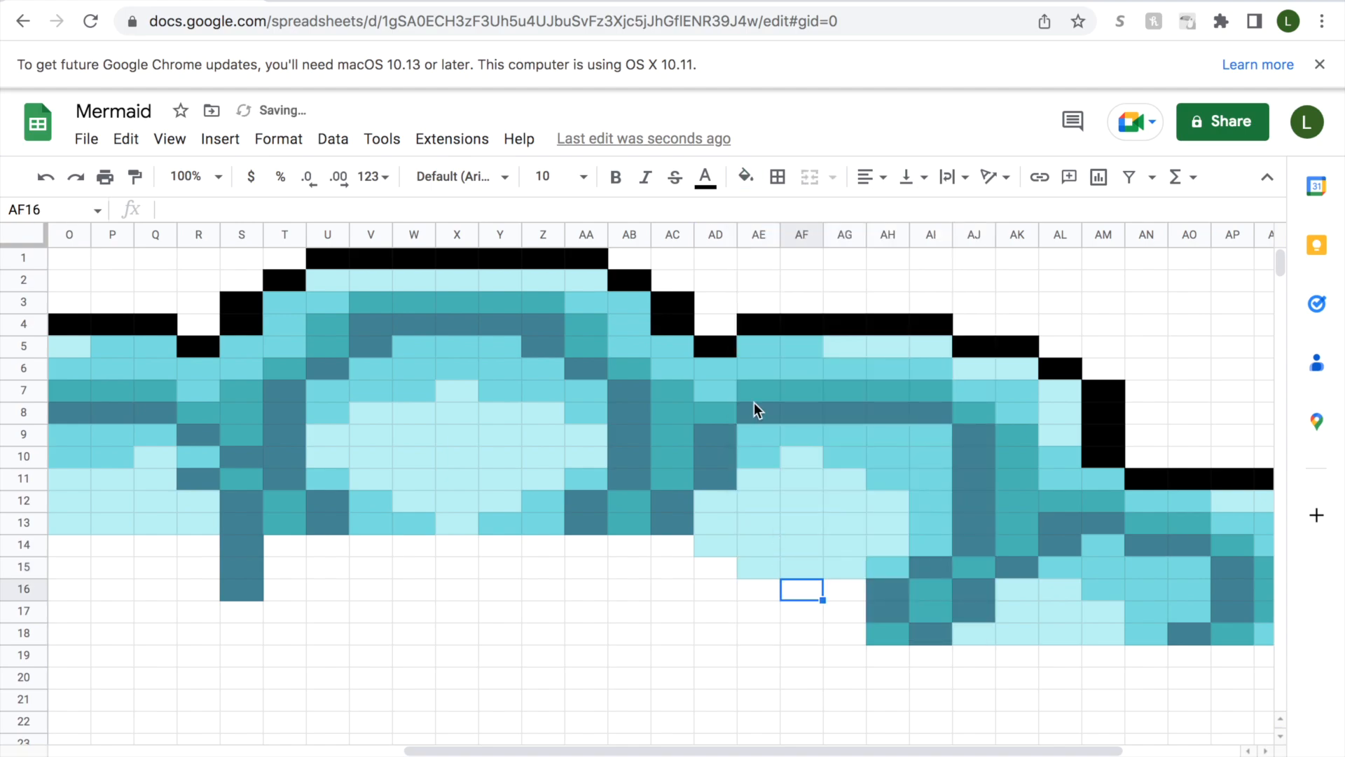
left_click(745, 176)
left_click(776, 534)
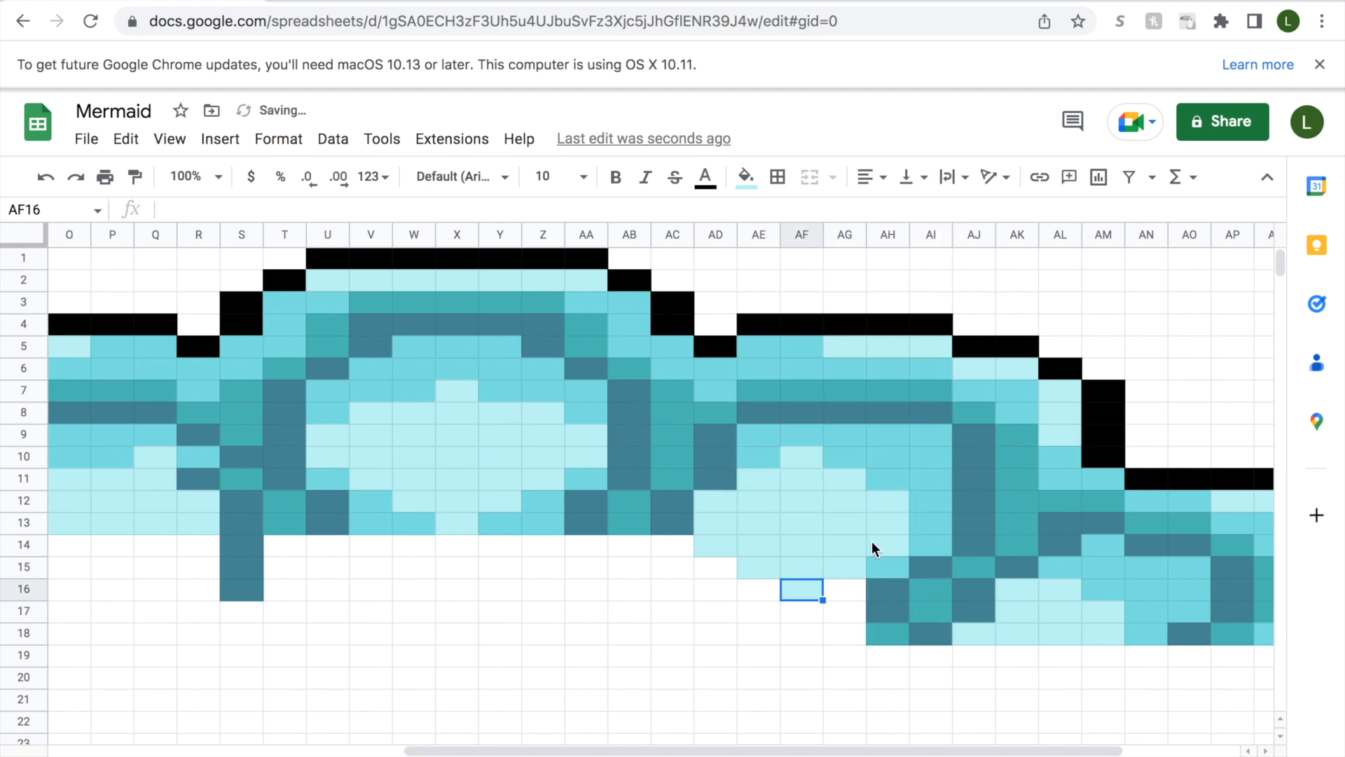
left_click(847, 587)
left_click(746, 177)
left_click(755, 526)
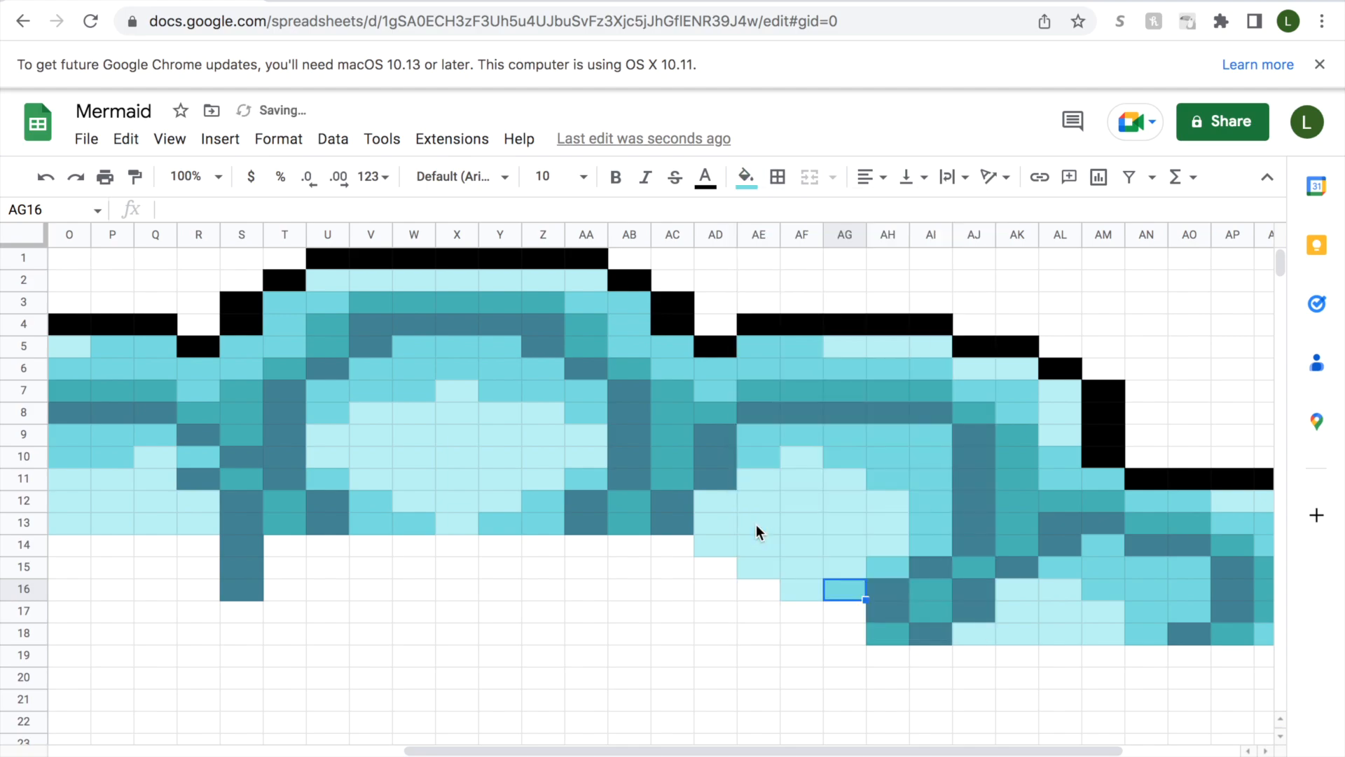
Fill cells AE16:AE17, AF17 and AG17 with medium aqua.
left_click_drag(755, 594, 757, 608)
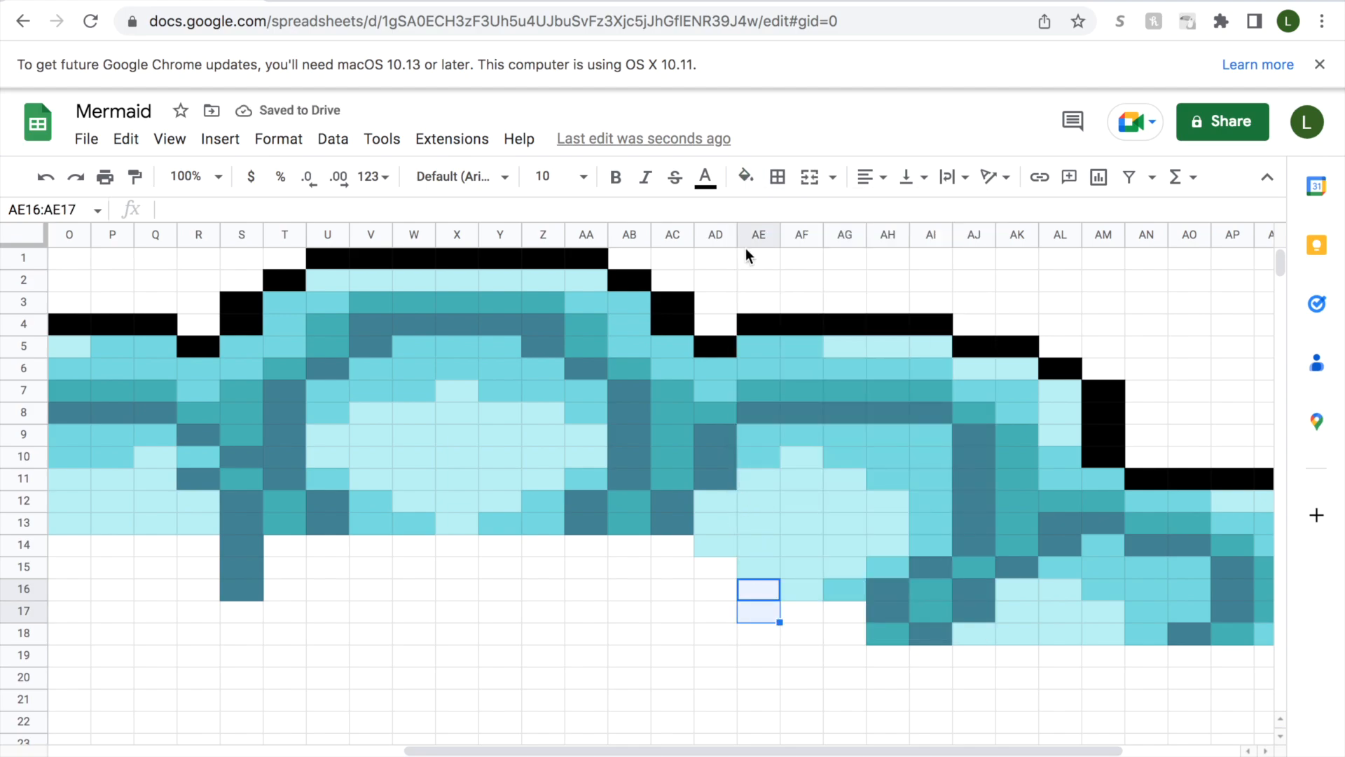
left_click(746, 177)
left_click(758, 531)
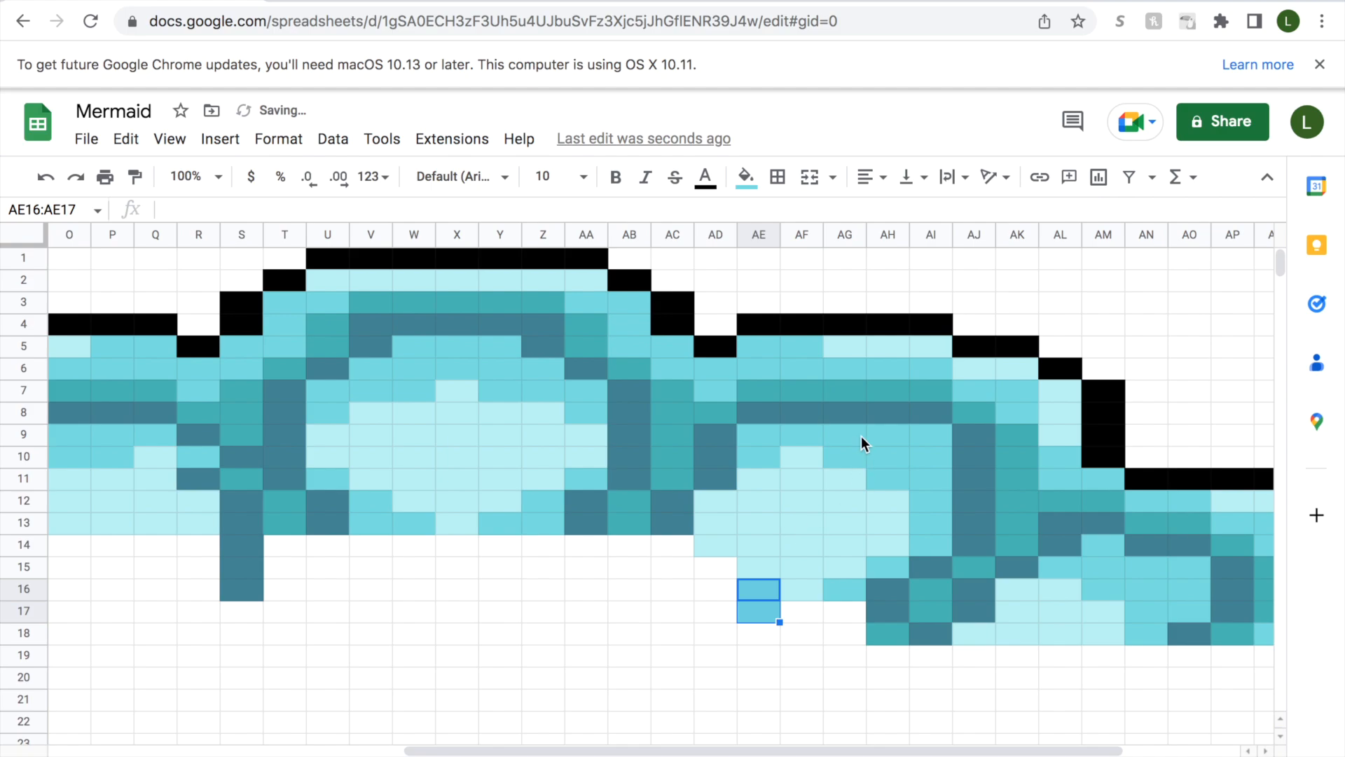
left_click(813, 606)
left_click(745, 177)
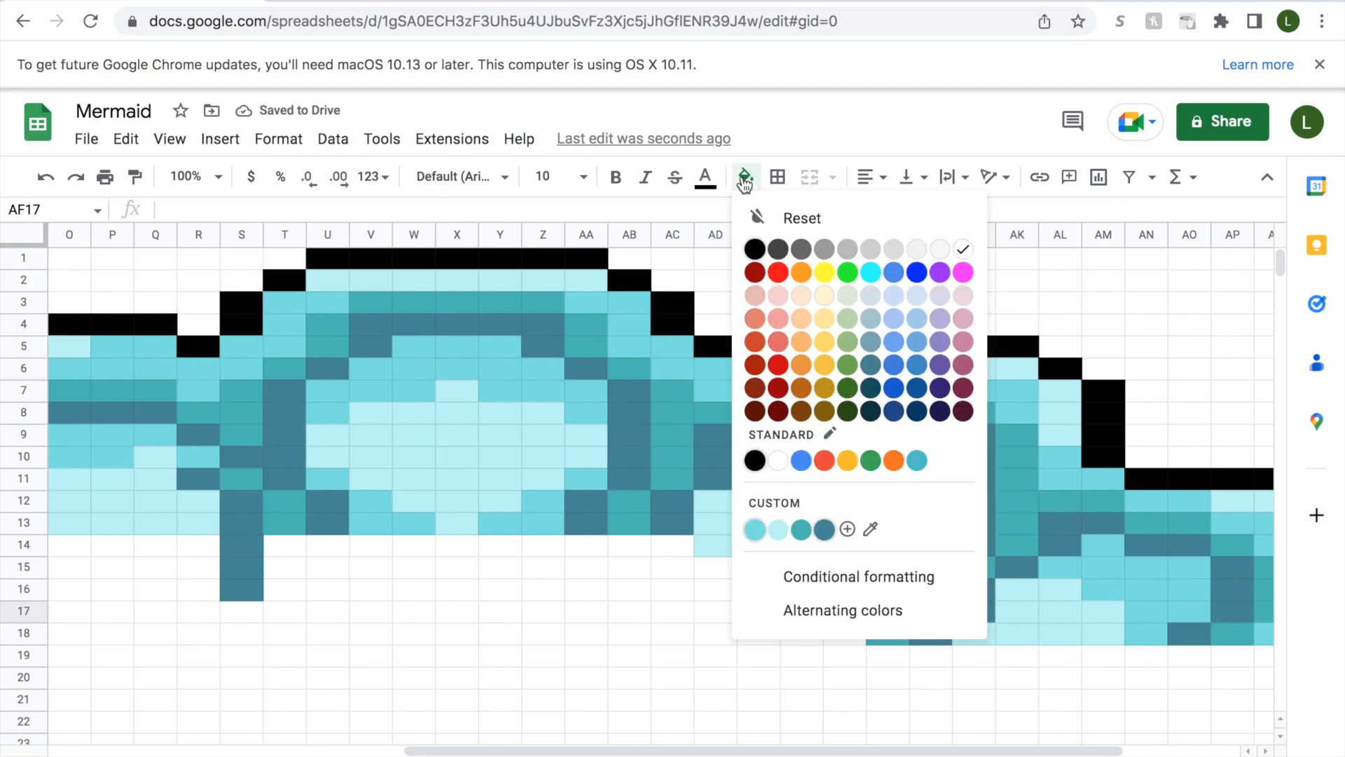
left_click(756, 530)
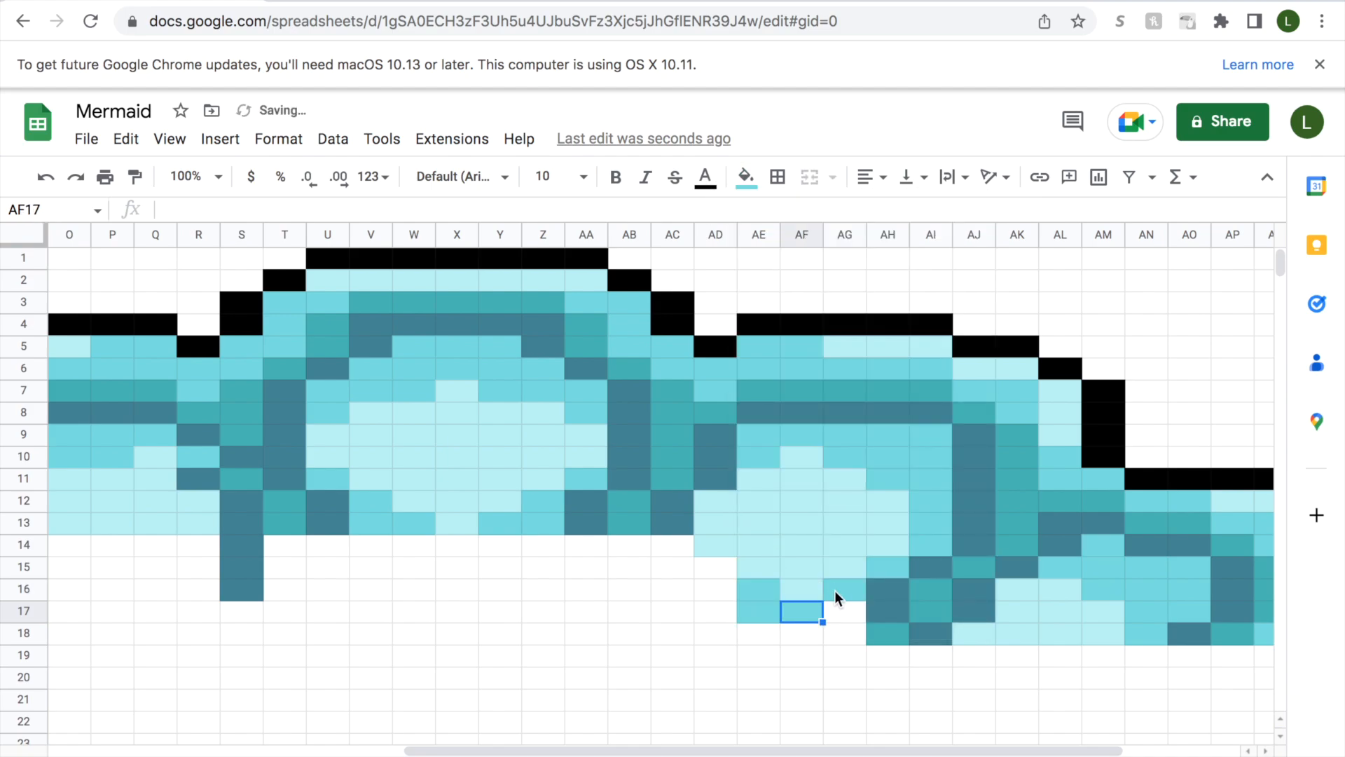
left_click(845, 611)
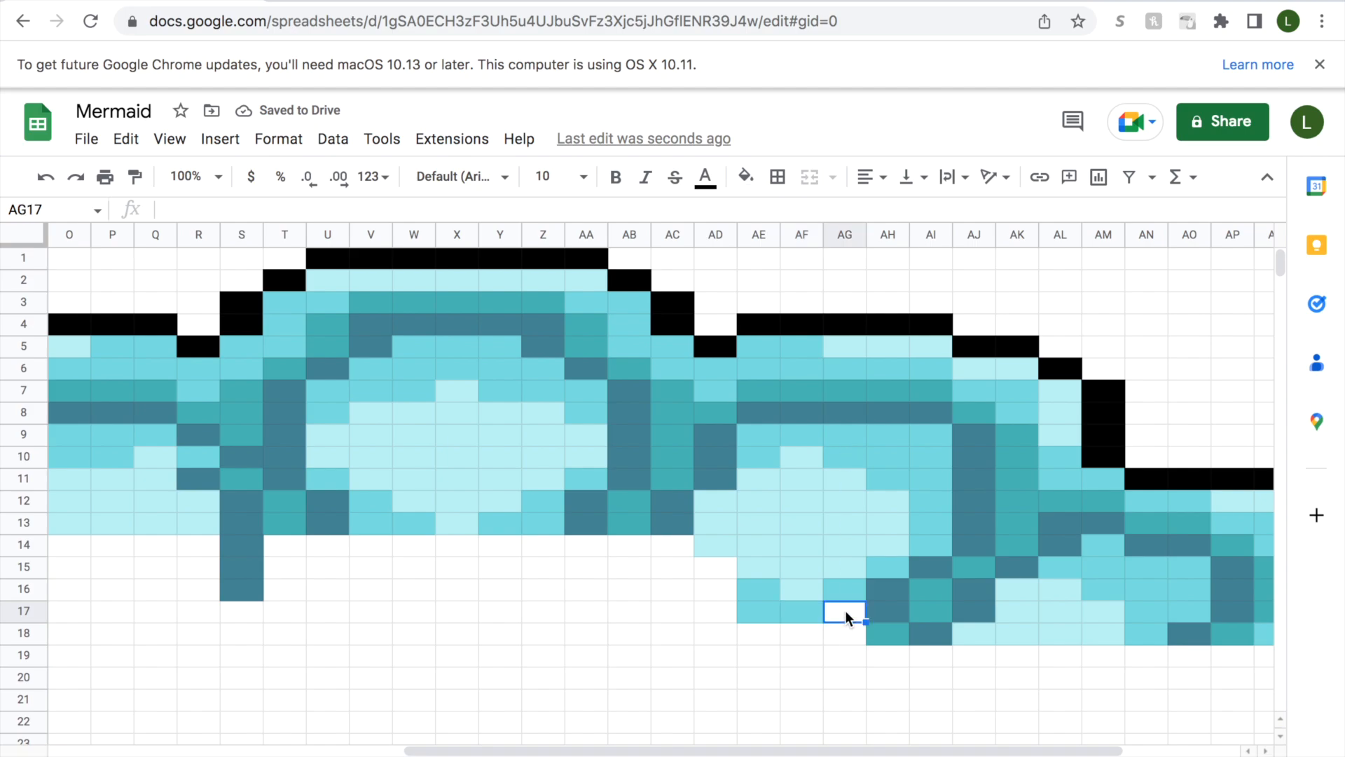
left_click(761, 175)
left_click(758, 530)
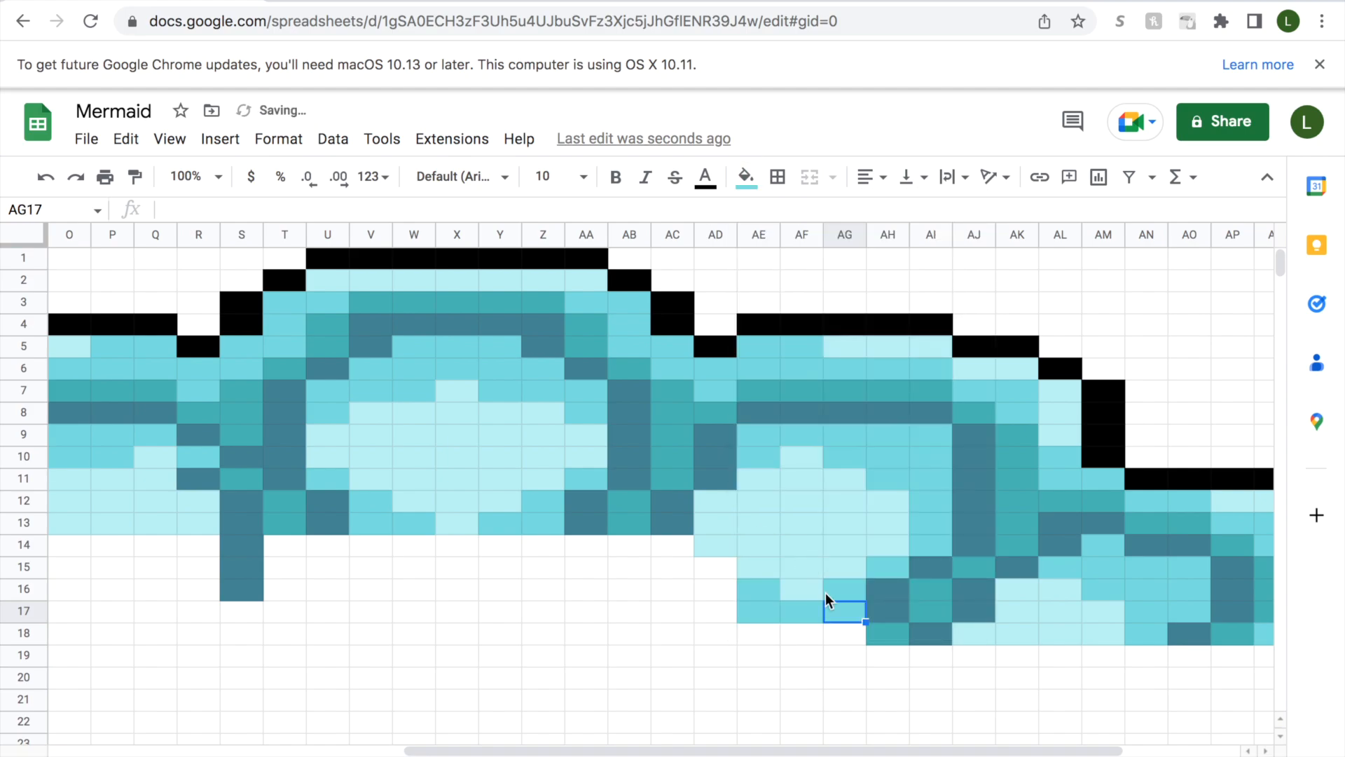
Fill cell AG18 with slate-blue and cells AD18:AF18 with medium aqua.
left_click_drag(840, 637, 768, 635)
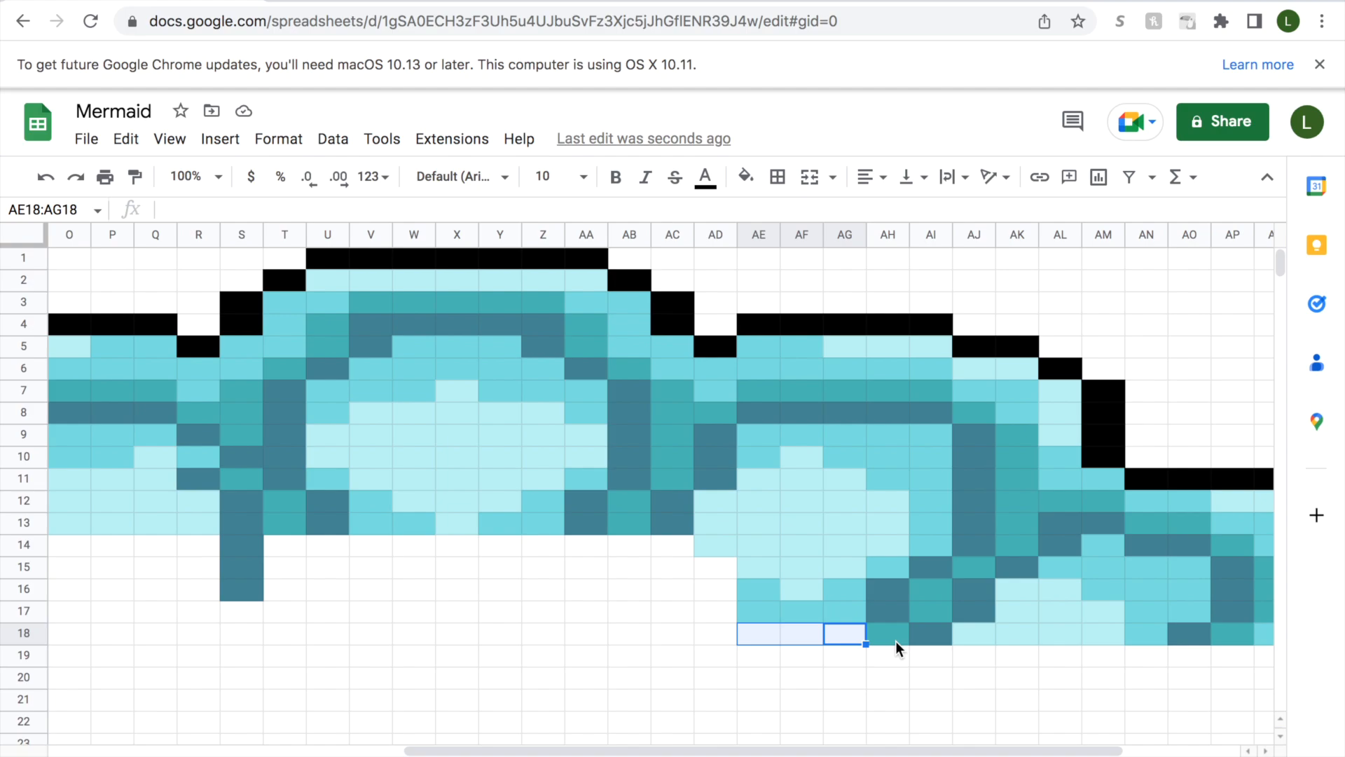
left_click(843, 632)
left_click(744, 178)
left_click(824, 529)
left_click_drag(805, 632, 725, 631)
left_click(744, 178)
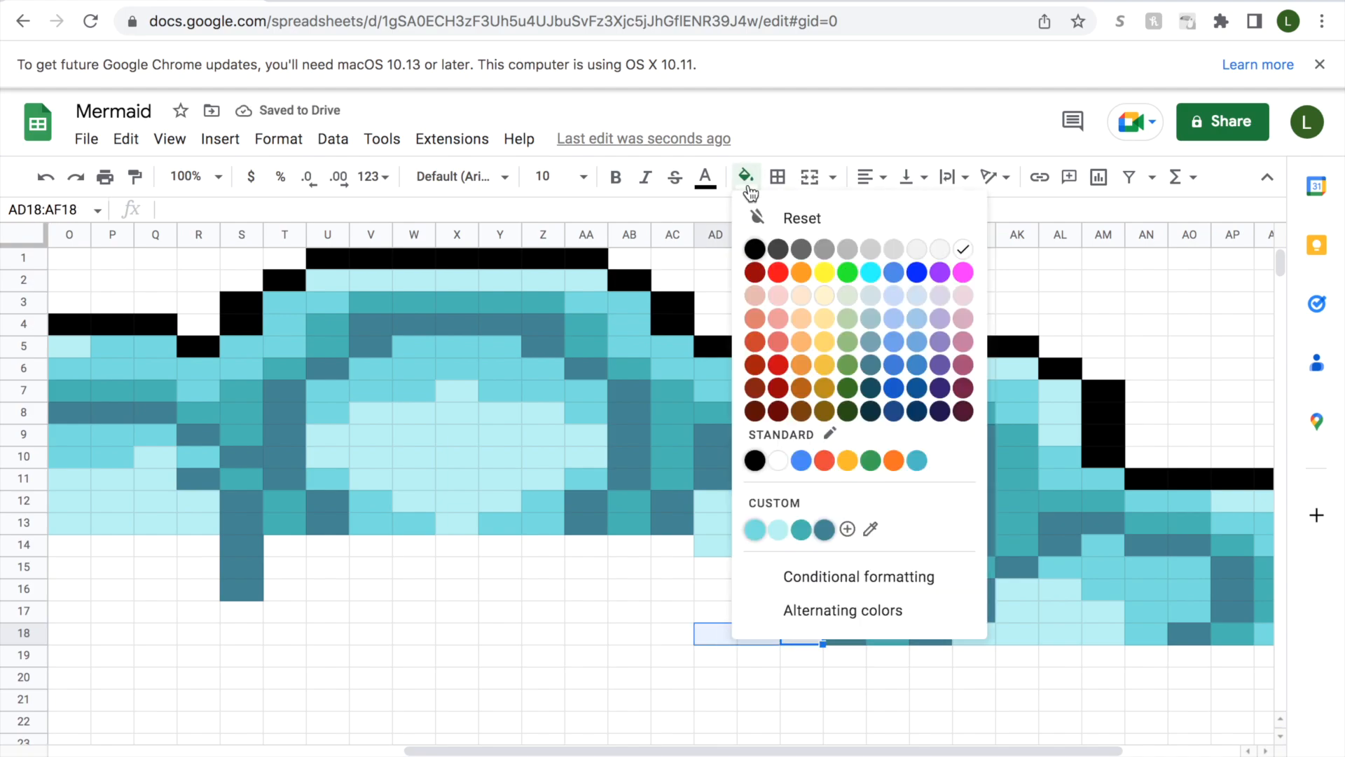
left_click(750, 527)
Fill cells AD15:AD17 with medium aqua.
left_click(719, 611)
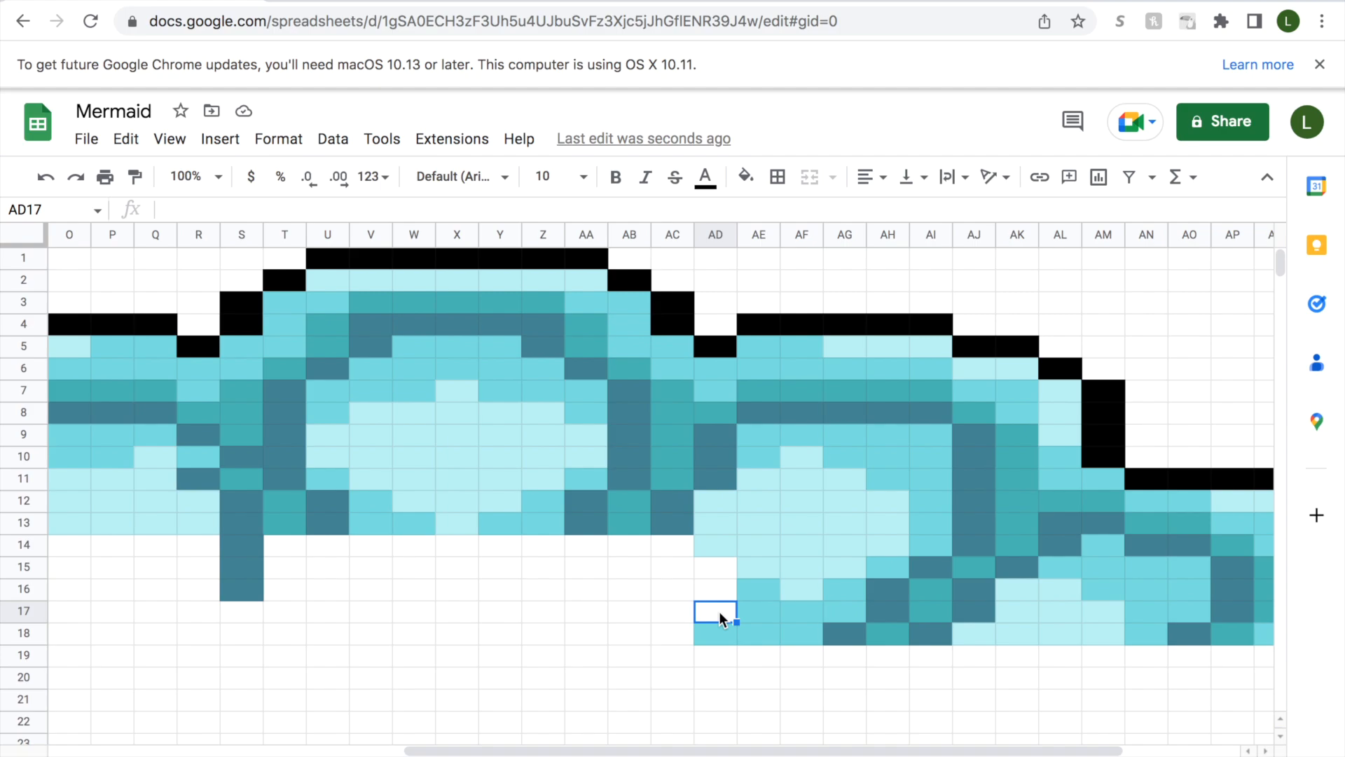
left_click_drag(719, 611, 721, 567)
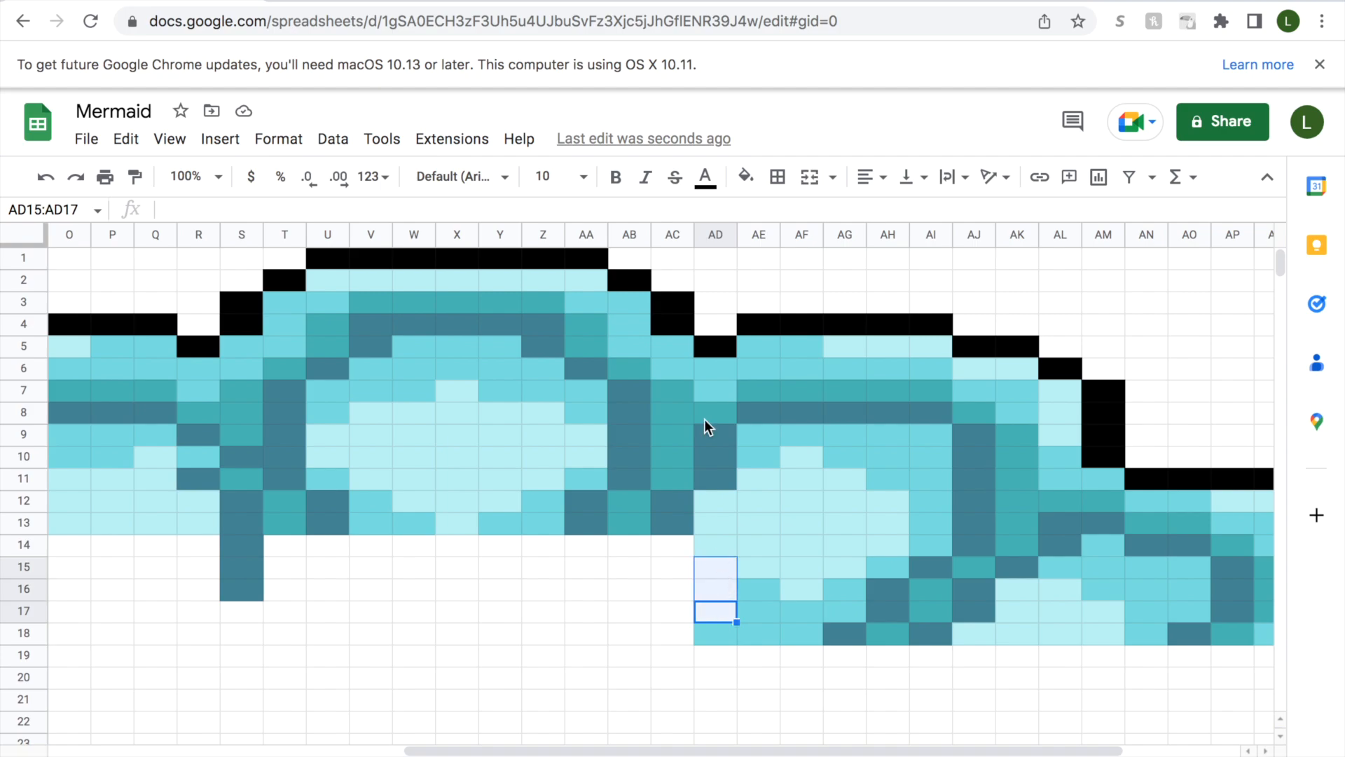
left_click(744, 178)
left_click(756, 531)
Fill cells AC14:AC18 with slate-blue and cells AB14:AB18 with teal.
mouse_move(638, 750)
left_mouse_down()
mouse_move(351, 741)
mouse_move(636, 733)
left_mouse_up()
left_click(803, 635)
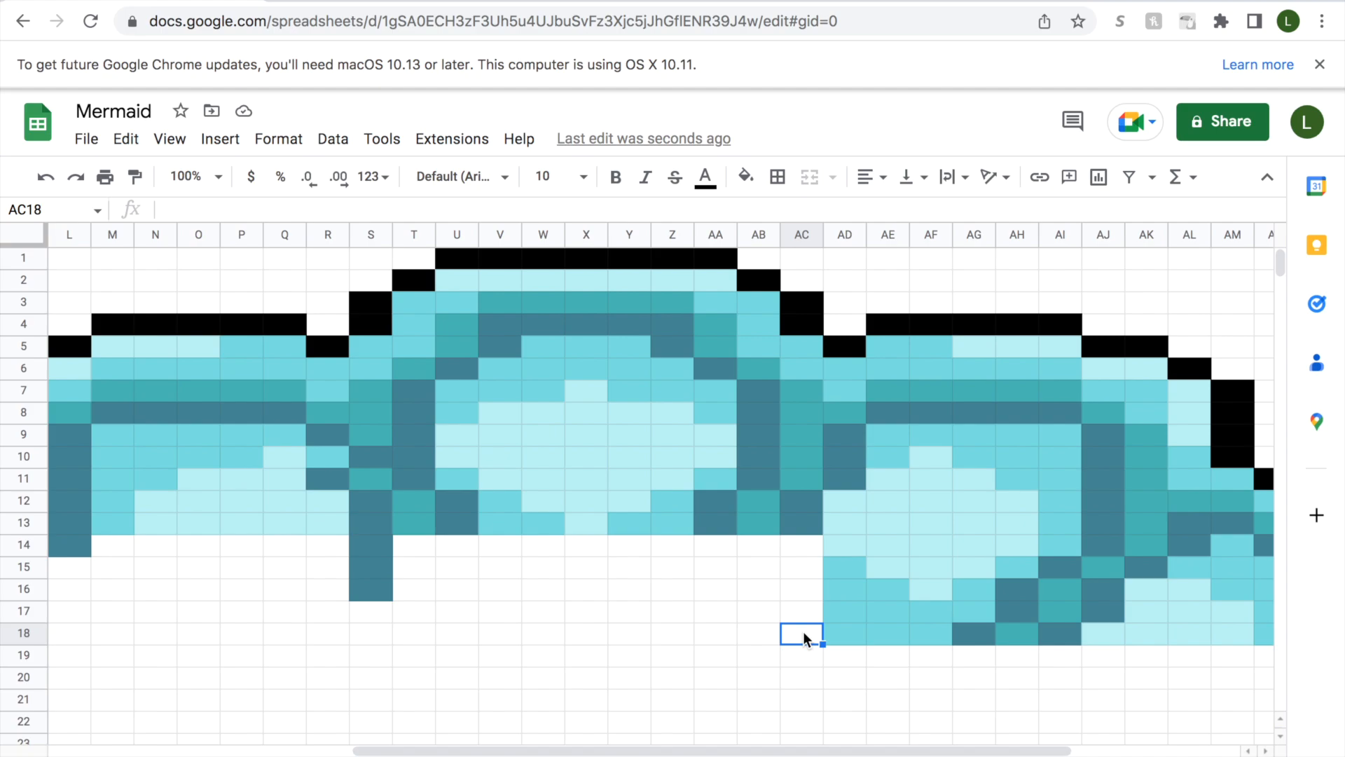
left_click_drag(803, 632, 800, 546)
left_click(746, 177)
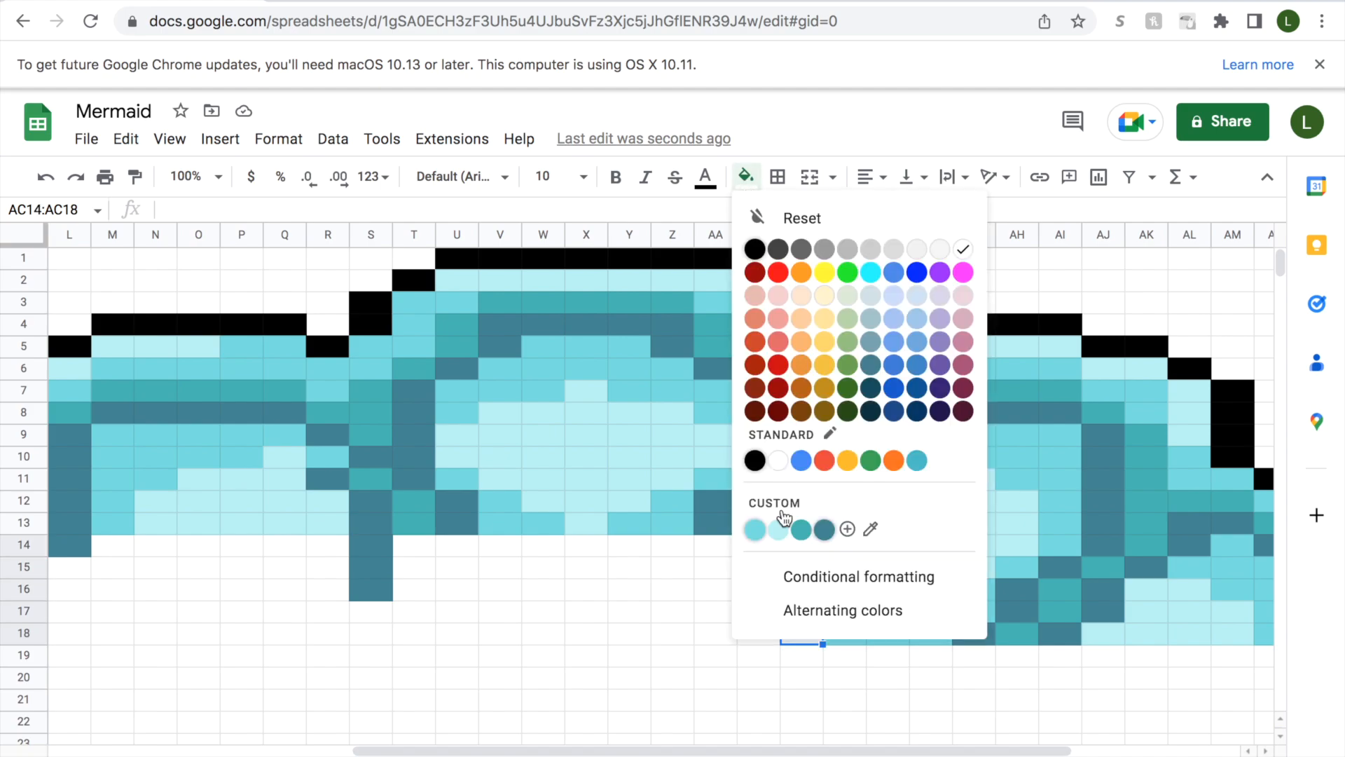
left_click(822, 527)
left_click_drag(770, 638, 763, 550)
left_click(745, 176)
left_click(803, 526)
Fill cells AA14:AA18 with slate-blue and the block V14:Z18 with medium aqua.
left_click(720, 629)
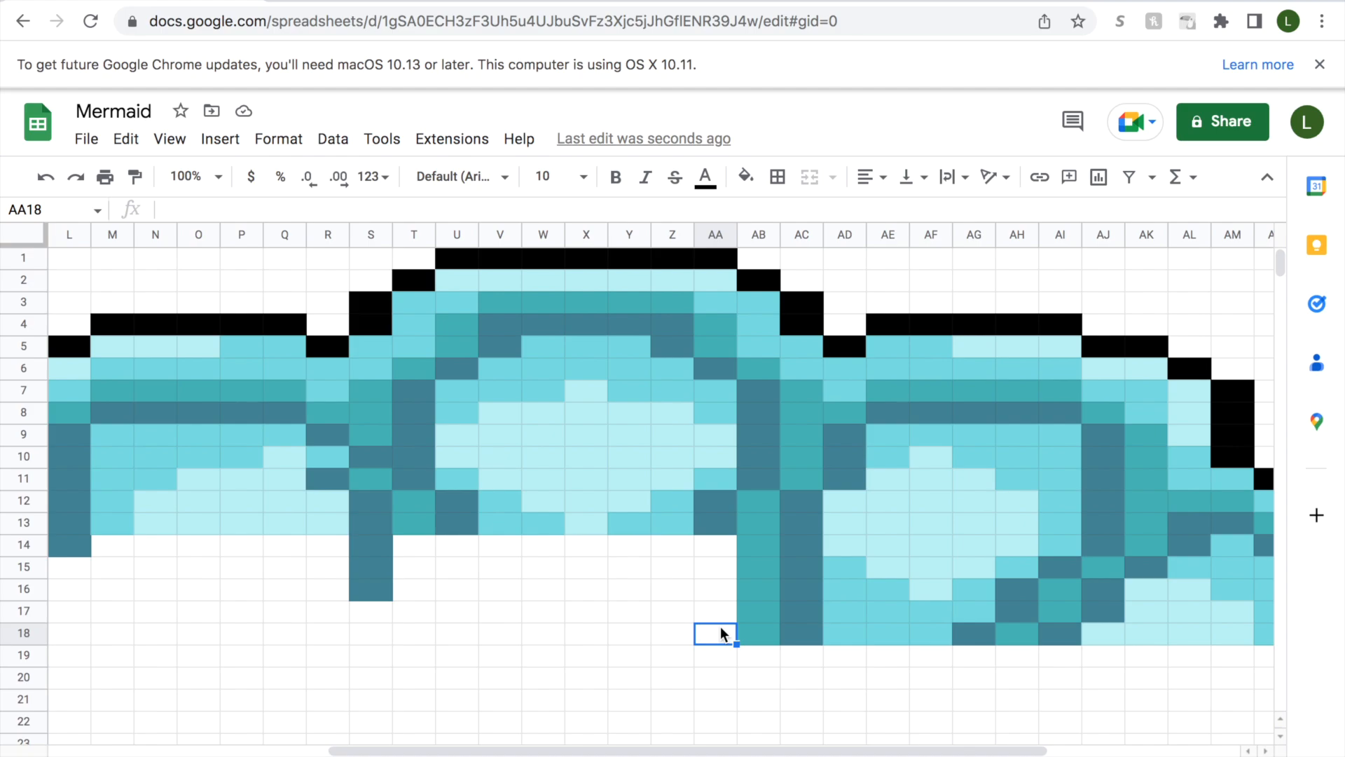
left_click_drag(720, 633, 720, 548)
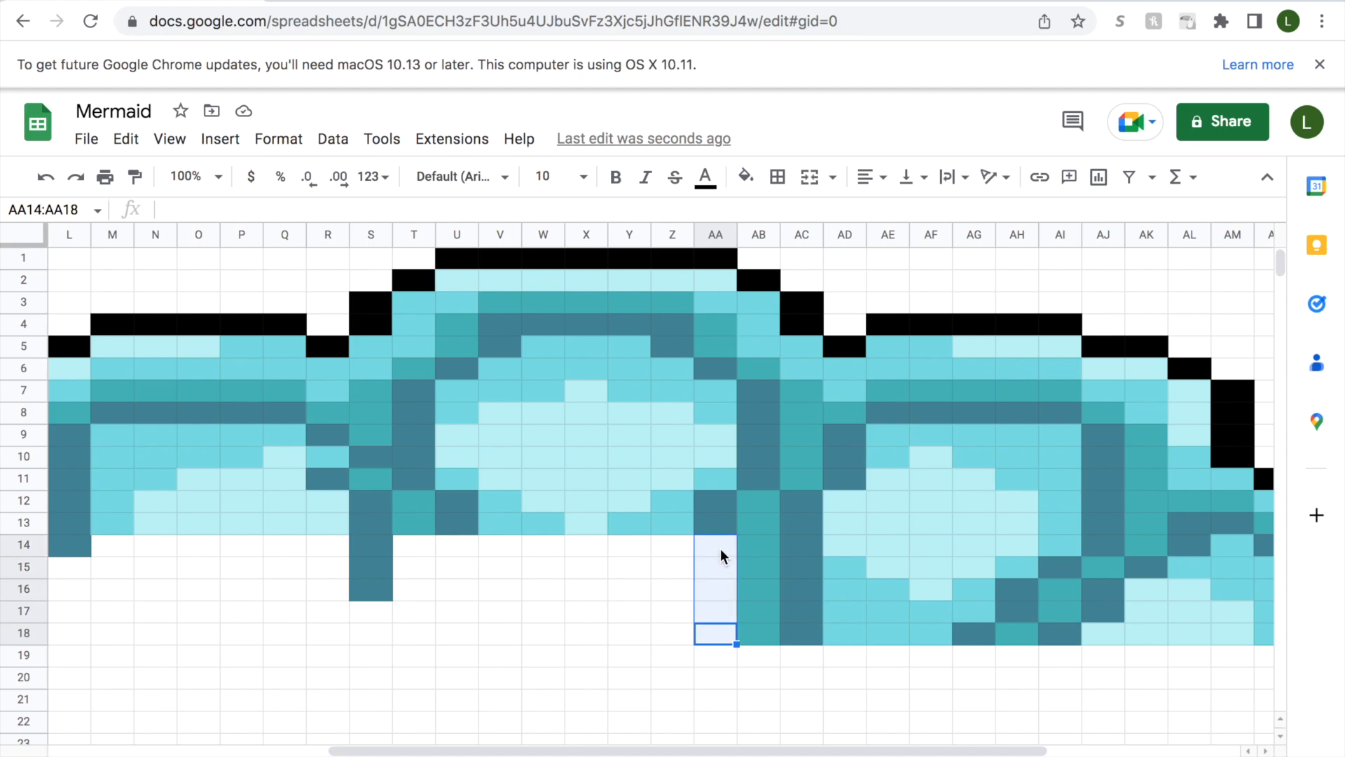
left_click(745, 177)
left_click(825, 530)
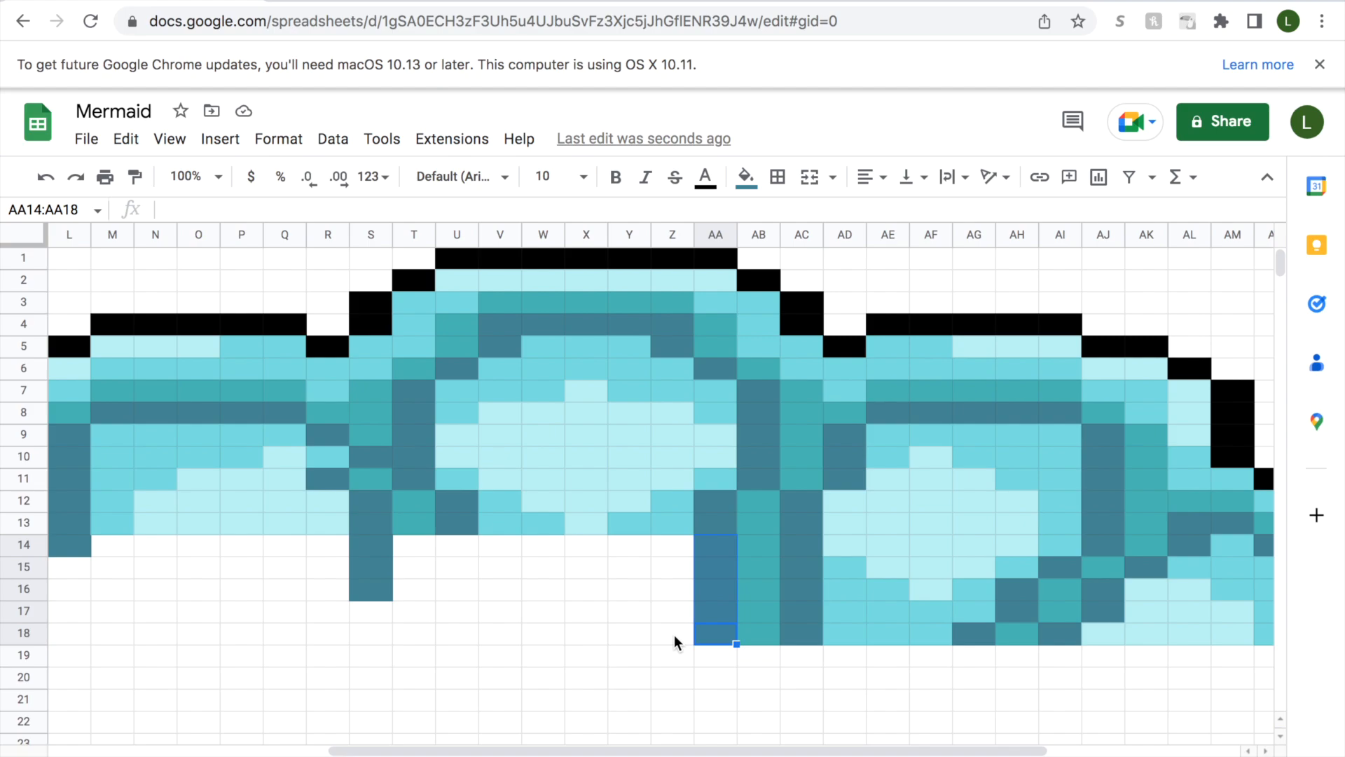
left_click_drag(666, 546, 514, 629)
left_click(746, 177)
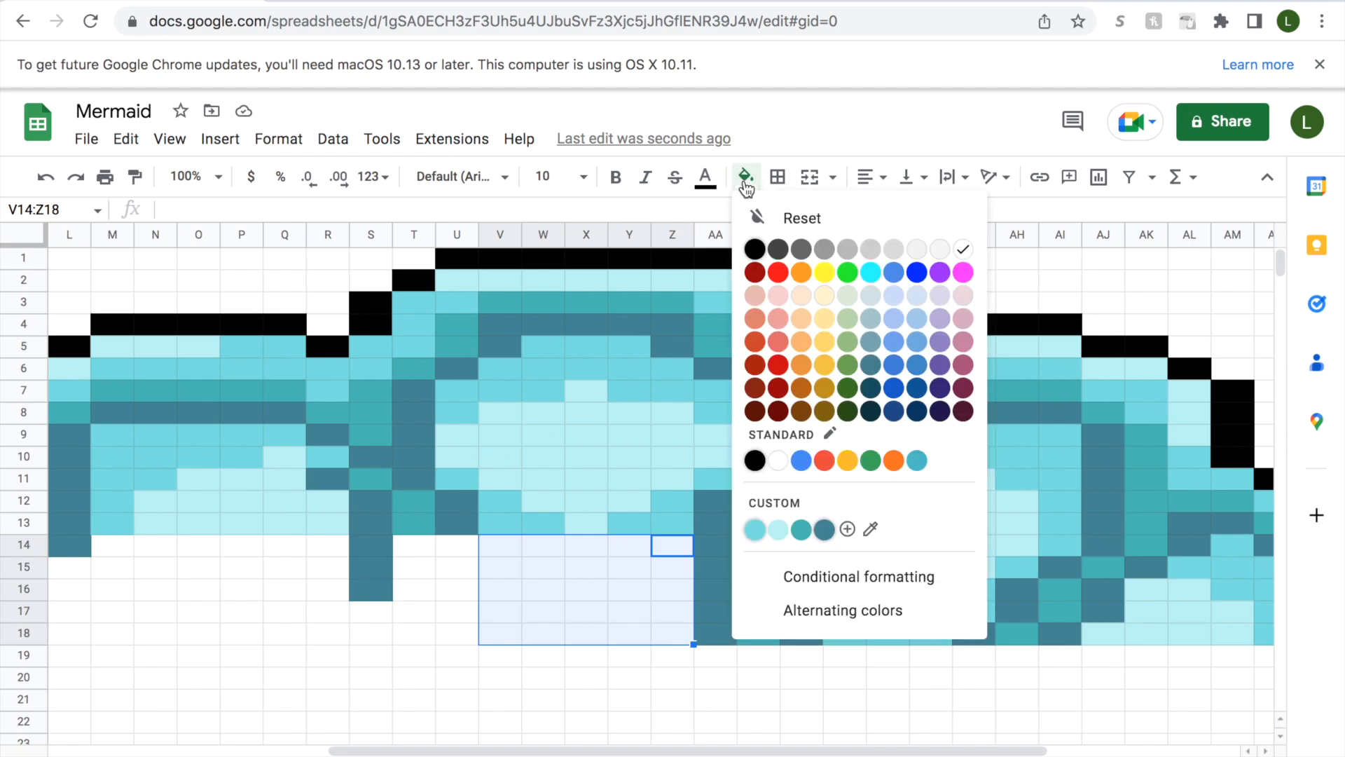
left_click(757, 532)
Fill cells U14:U18 with slate-blue.
left_click_drag(576, 751, 463, 750)
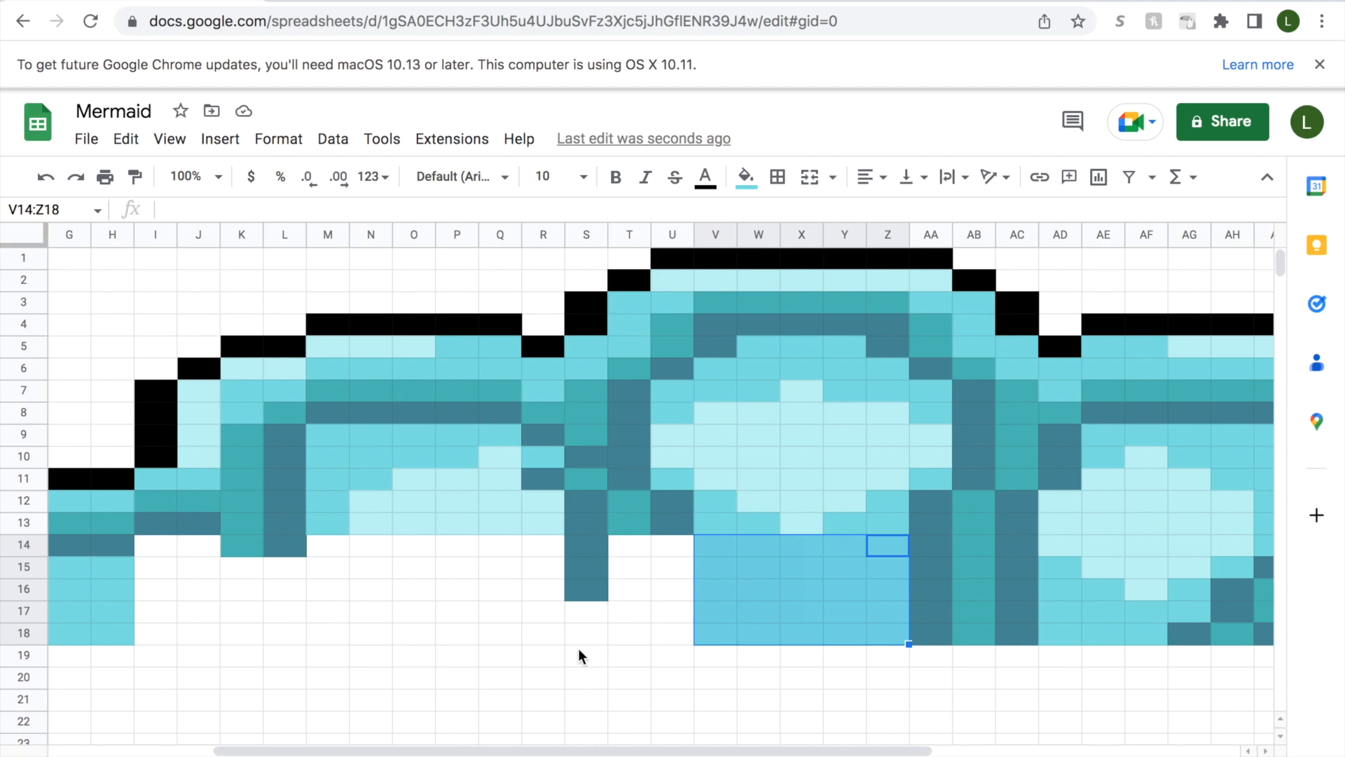
left_click_drag(667, 548, 667, 634)
left_click(746, 176)
left_click(825, 531)
Fill cells T14:T18 with teal and cells S17:S18 with slate-blue.
left_click(629, 545)
left_click_drag(626, 581, 586, 634)
left_click(745, 176)
left_click(807, 531)
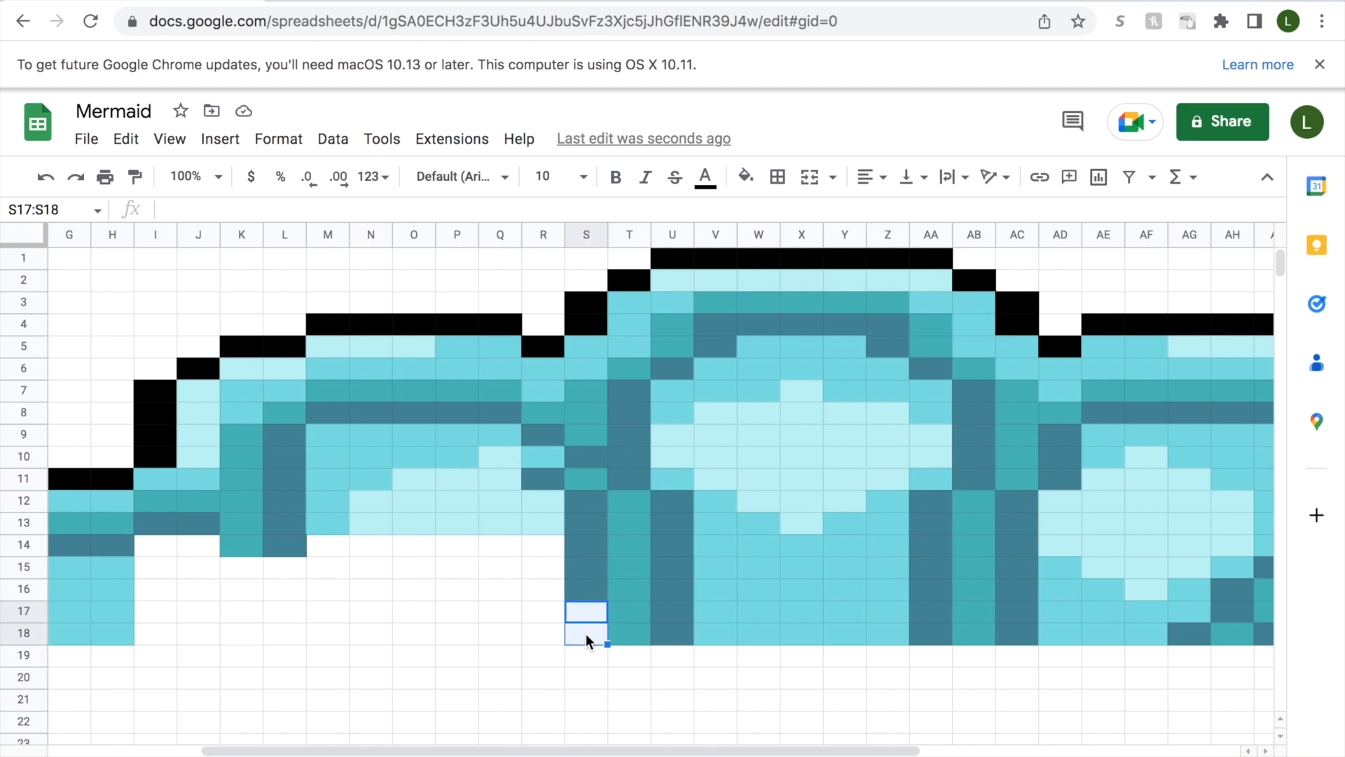
left_click(745, 177)
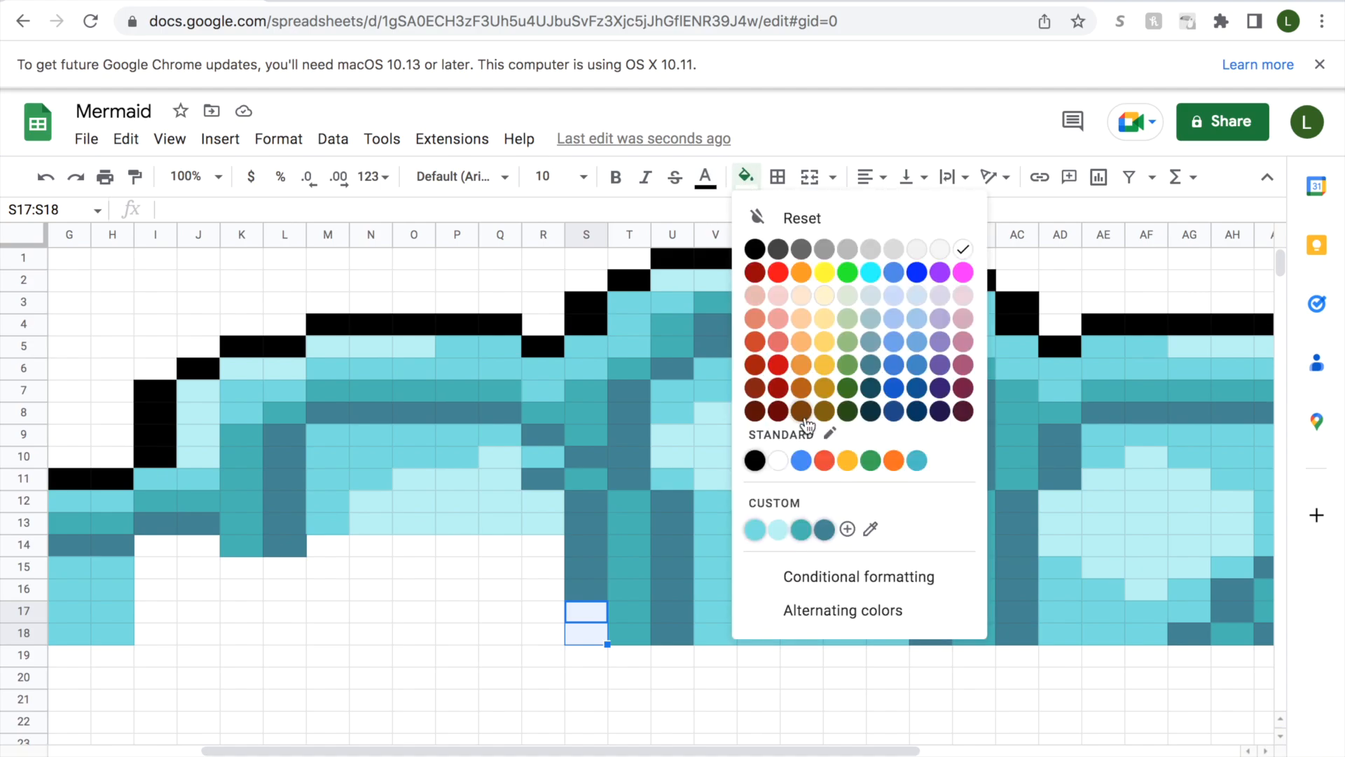
left_click(825, 532)
Fill cells R16:R18 with medium aqua and cells R14:R15 with light aqua.
left_click(543, 628)
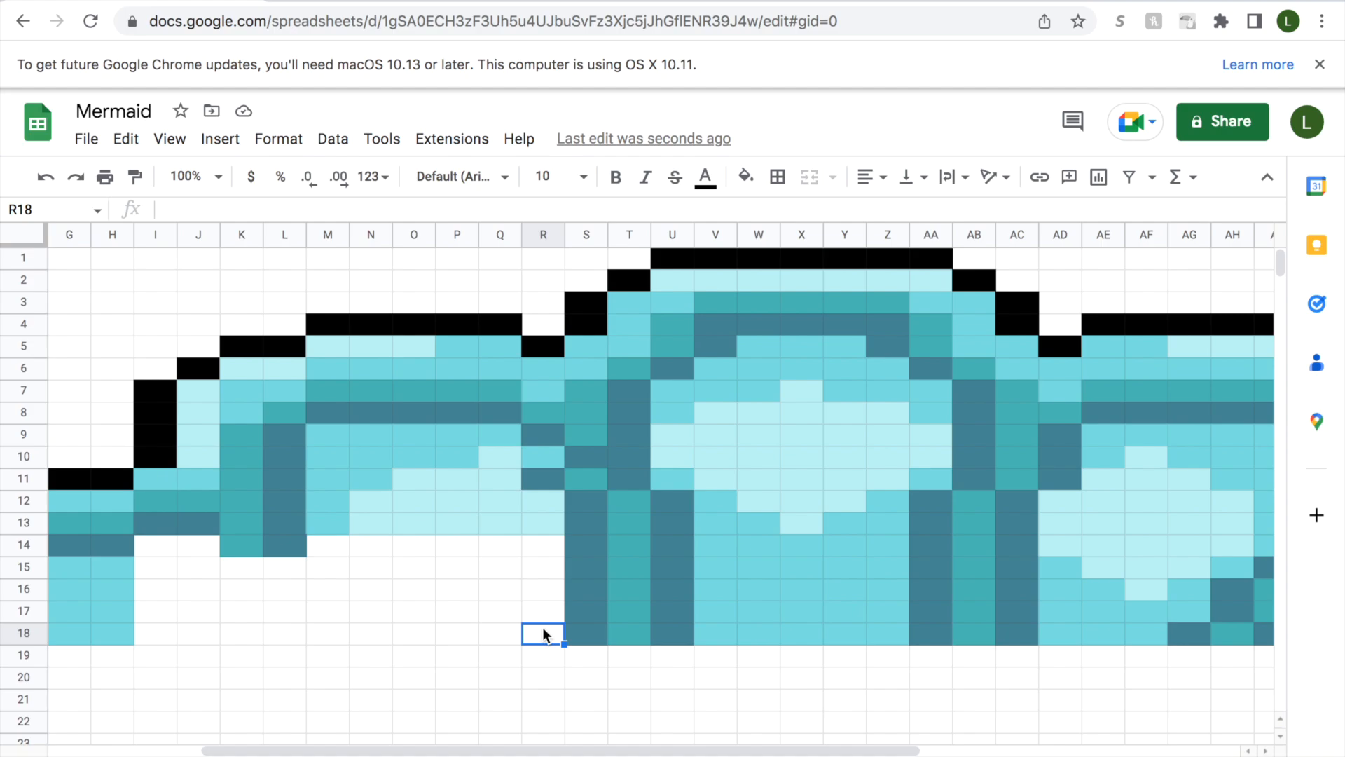
left_click_drag(544, 629, 543, 591)
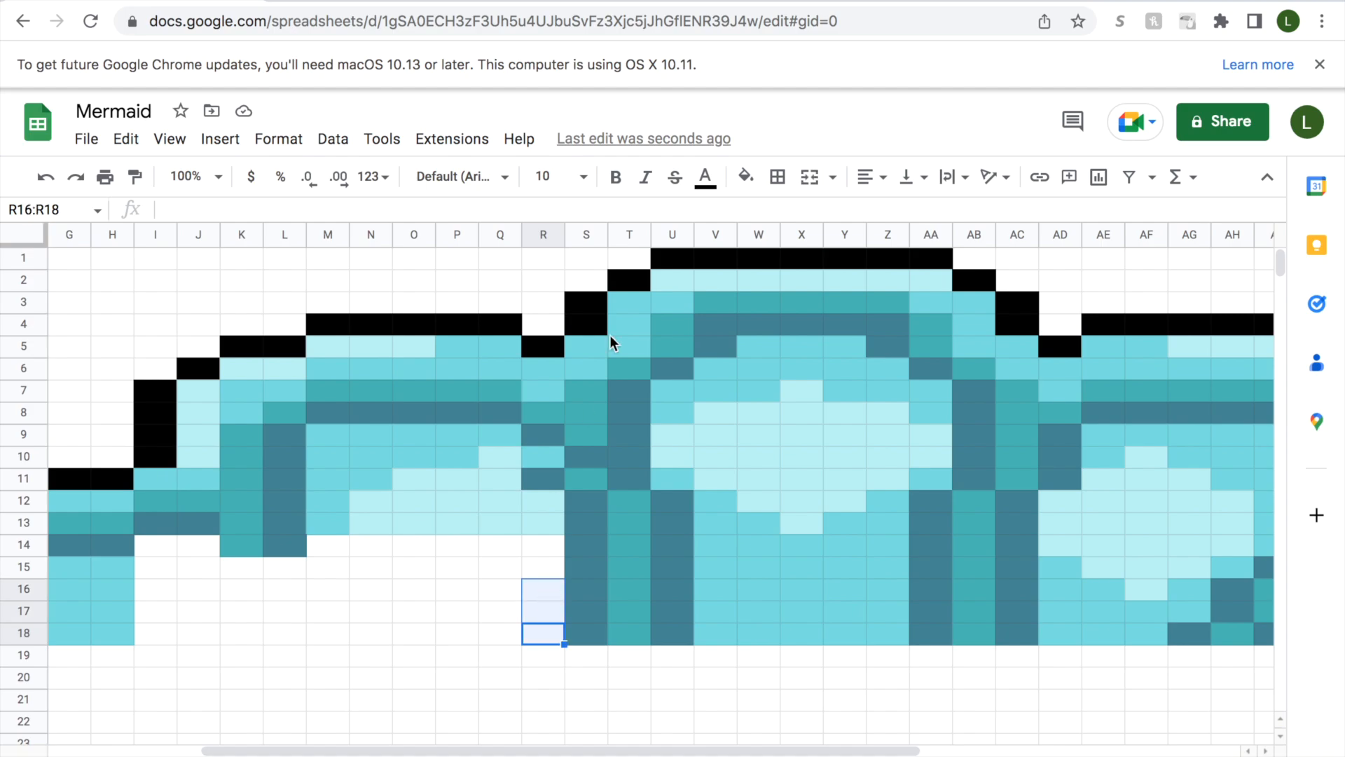
left_click(746, 177)
left_click(756, 527)
right_click(560, 571)
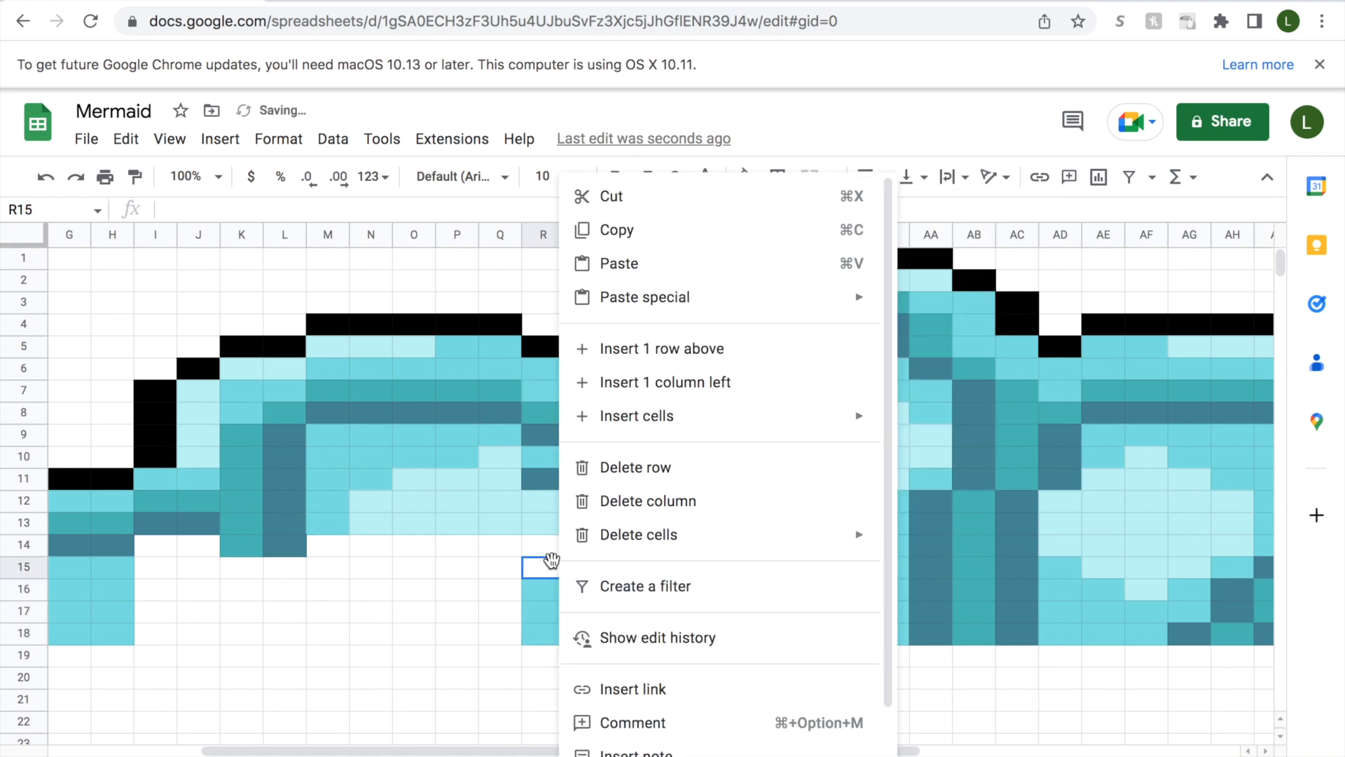
left_click_drag(542, 566, 544, 538)
left_click(746, 176)
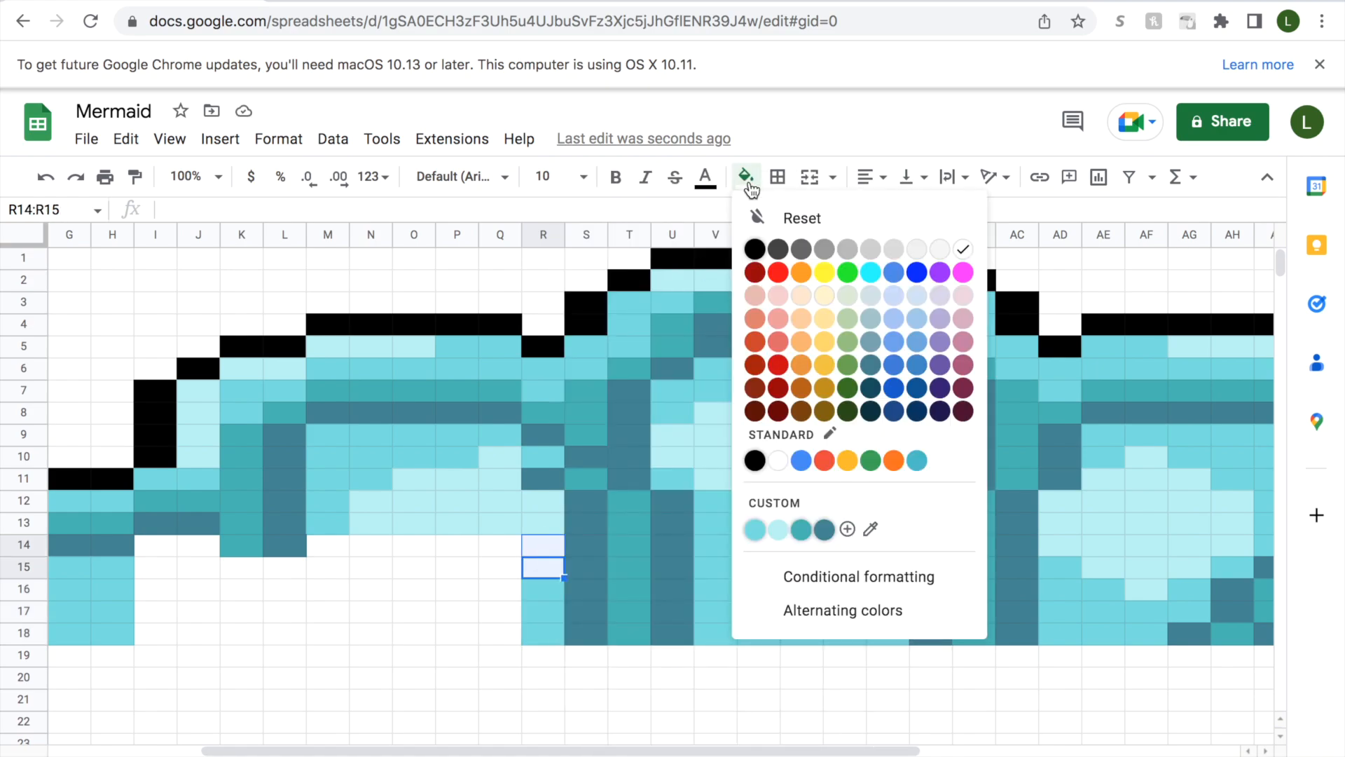
left_click(775, 529)
Fill cells Q16:Q18 with medium aqua and cells Q14:Q15 with light aqua.
left_click_drag(517, 751, 459, 751)
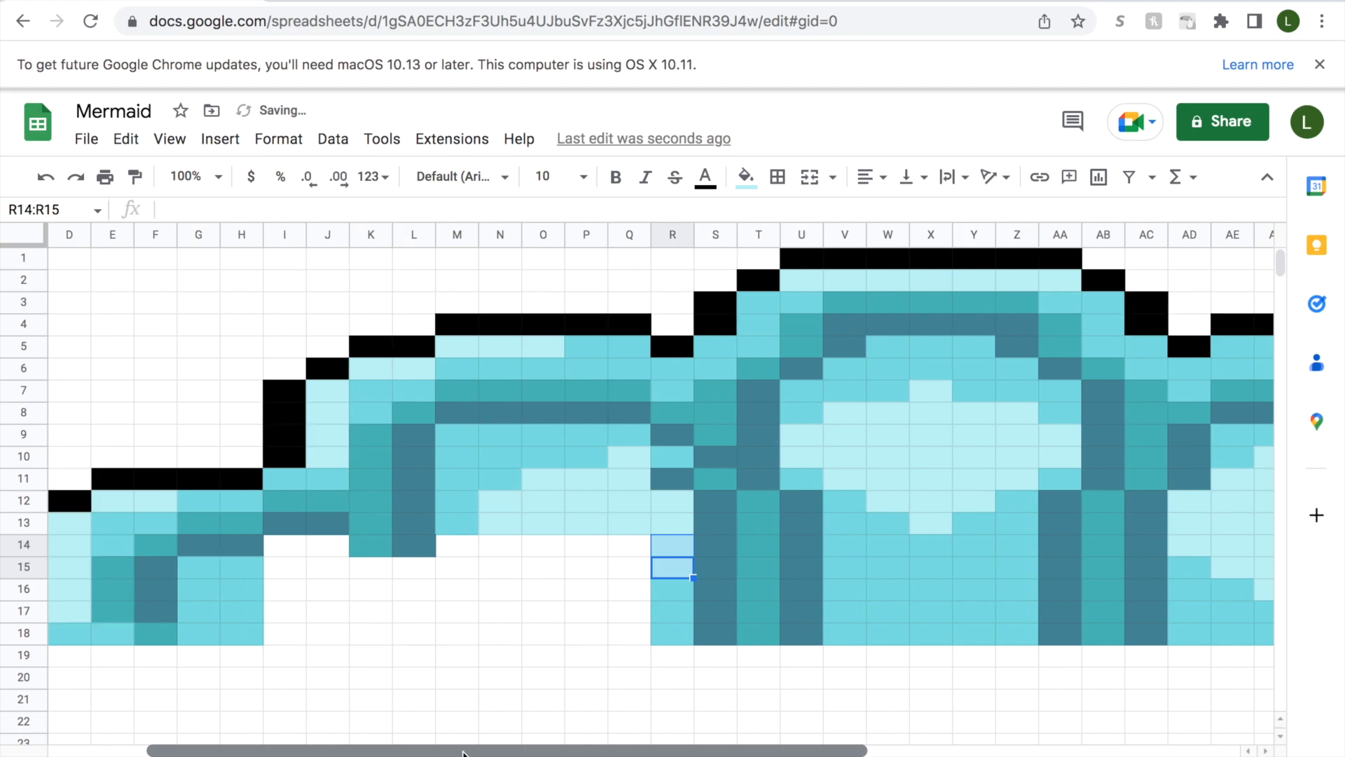
left_click(631, 634)
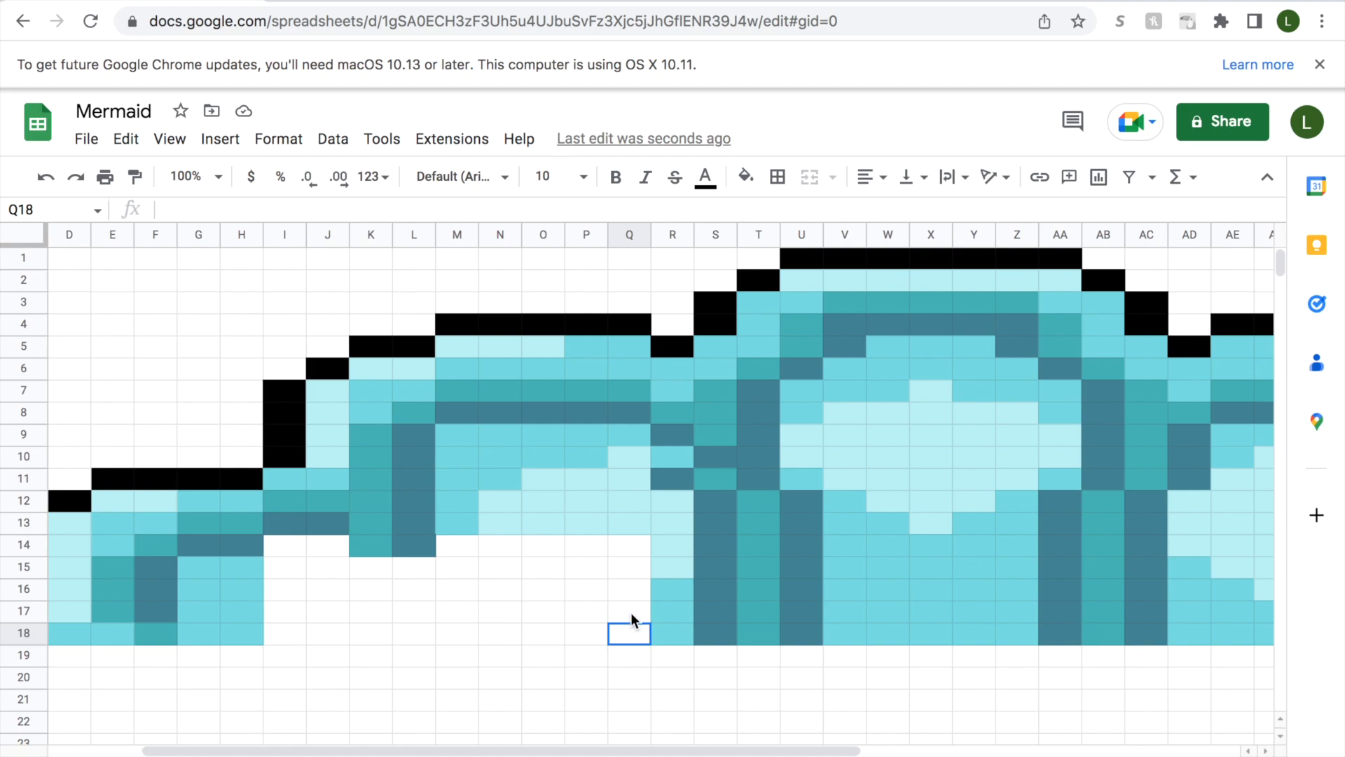
left_click_drag(632, 614, 631, 585)
left_click(745, 177)
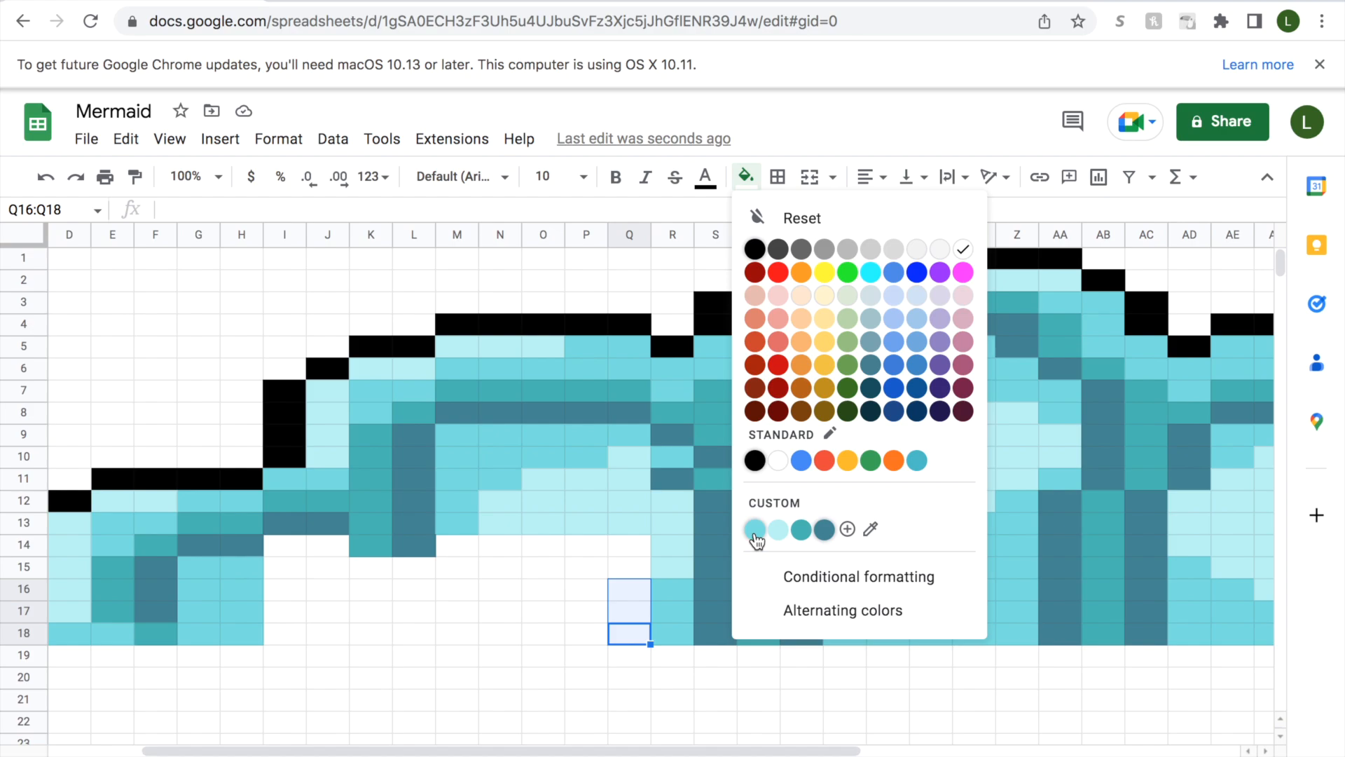
left_click(754, 531)
left_click_drag(636, 572, 633, 548)
left_click(746, 176)
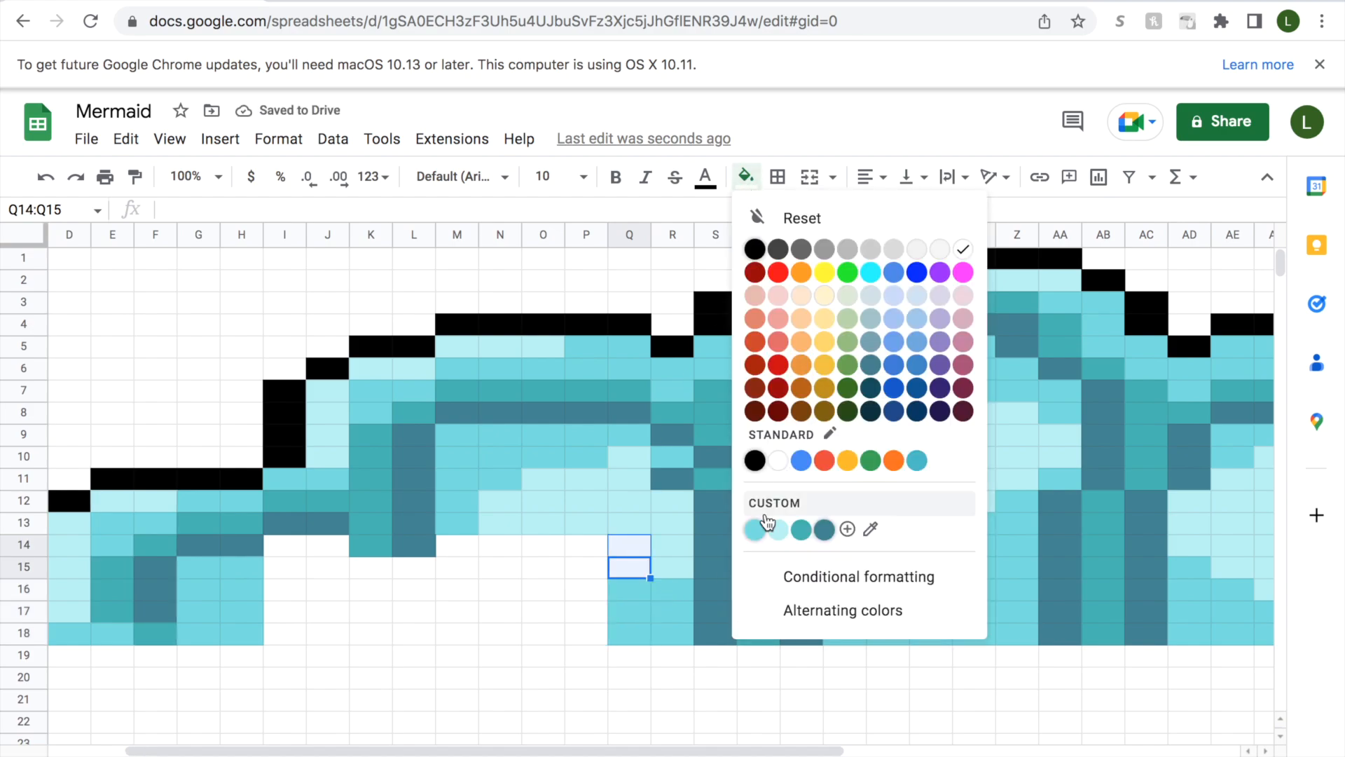
left_click(776, 529)
Fill cell P18 with slate-blue and cells P16:P17 with medium aqua.
left_click(590, 633)
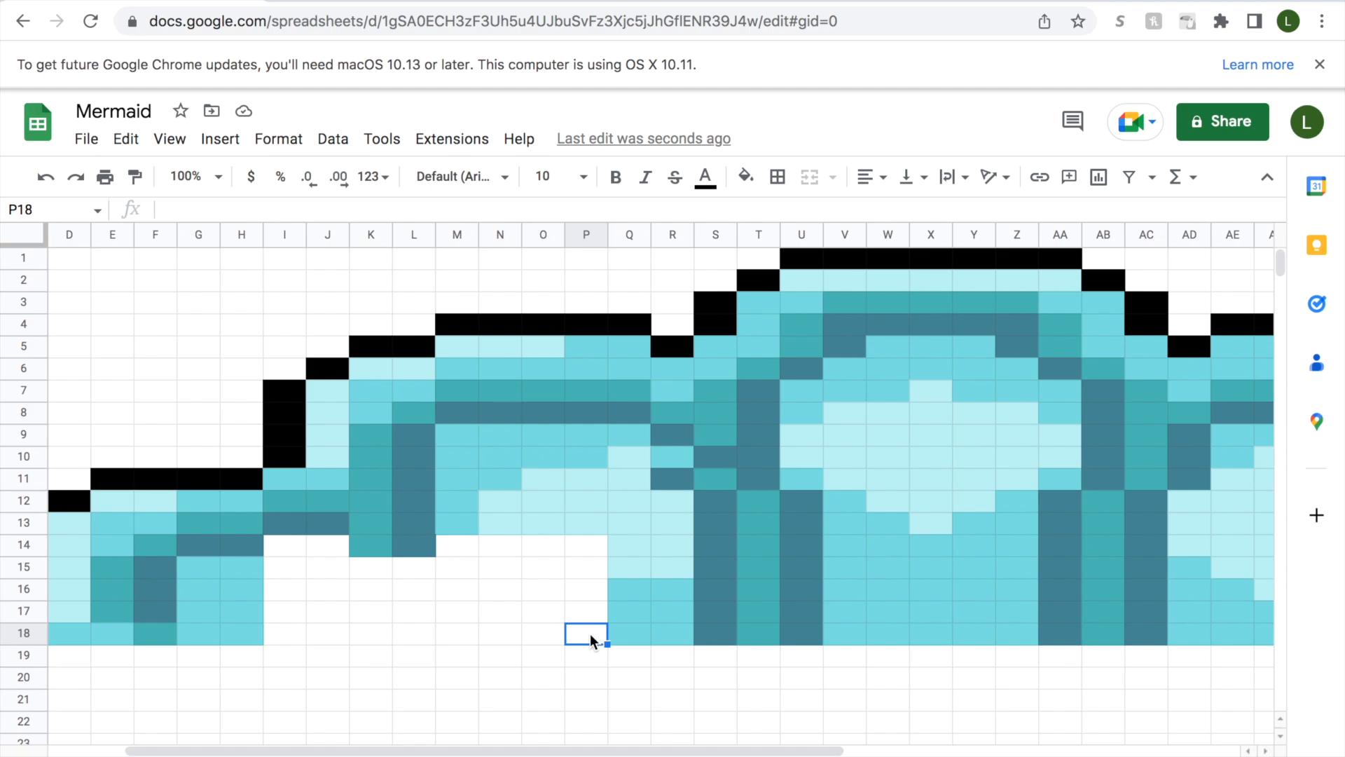
left_click(746, 176)
left_click(820, 530)
left_click_drag(596, 618, 592, 592)
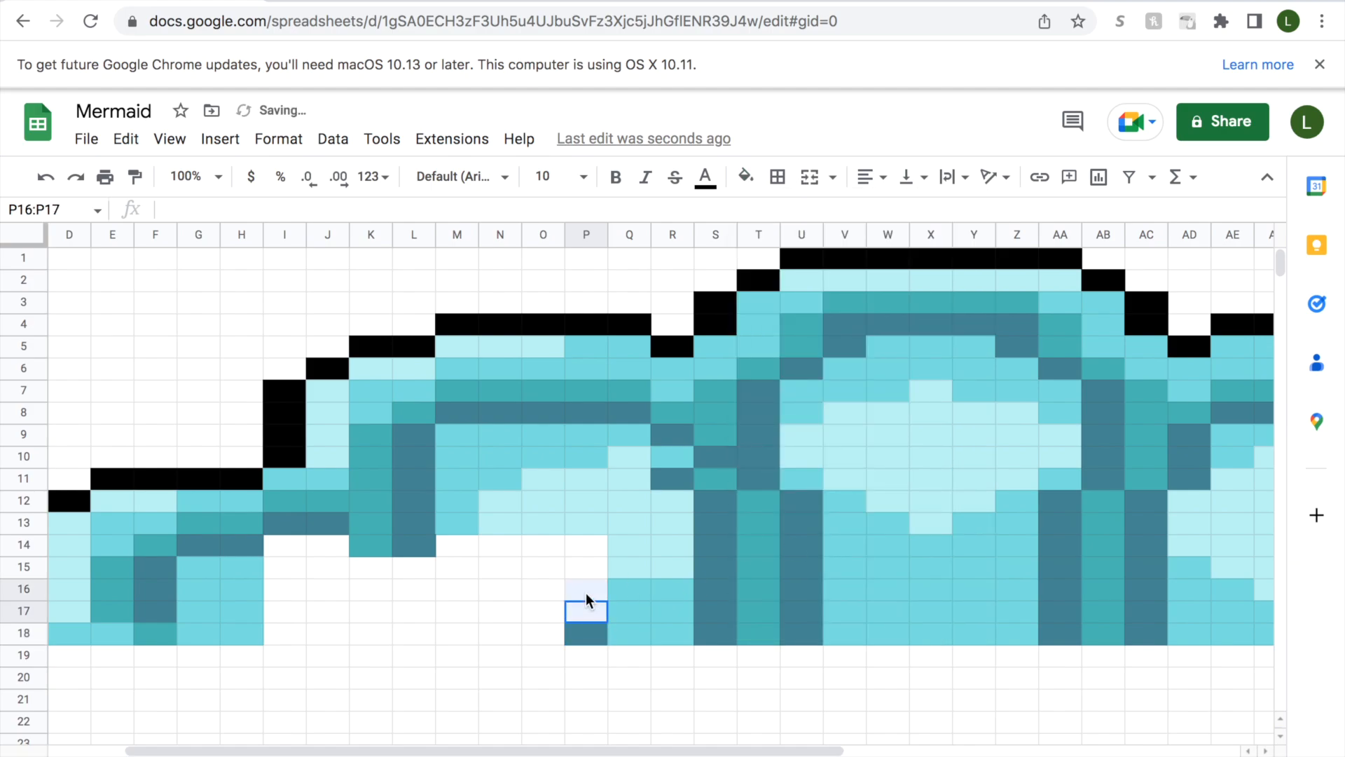
left_click(746, 177)
left_click(754, 529)
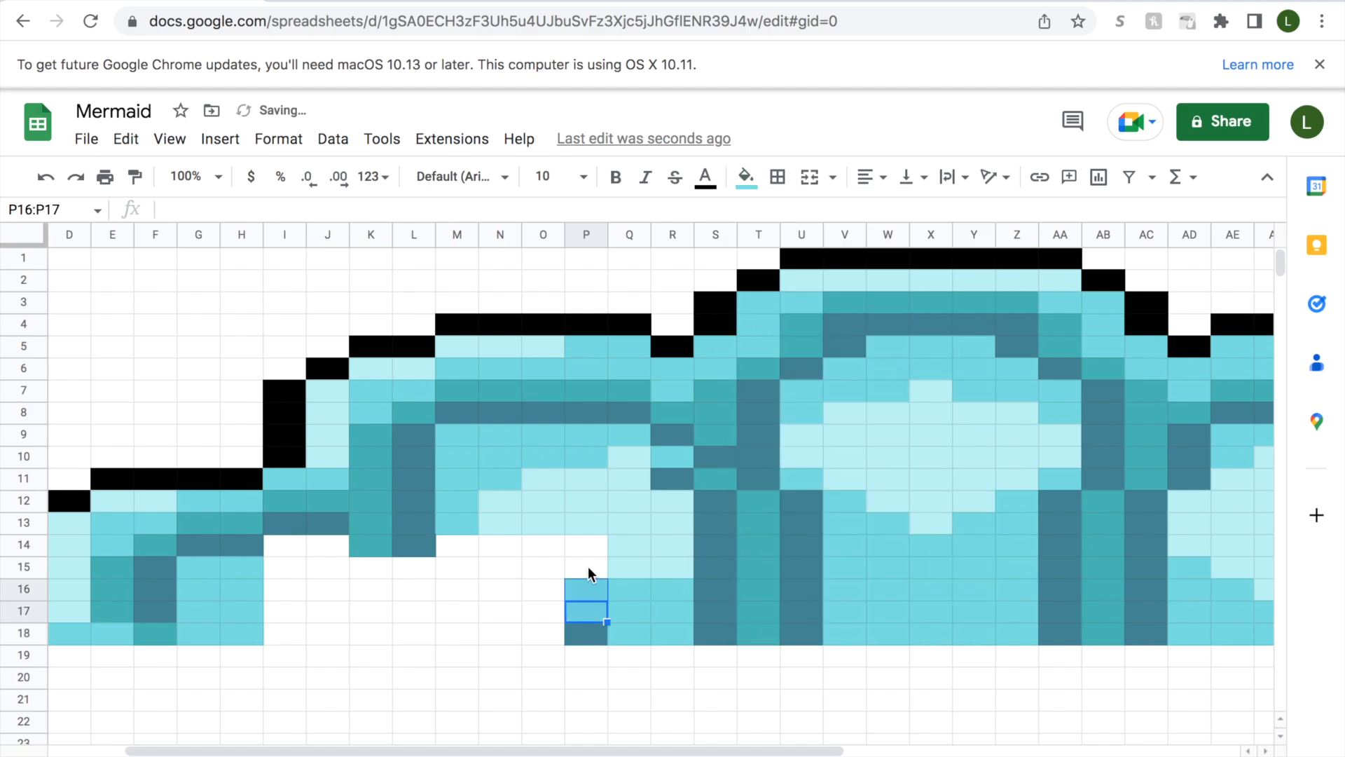
Fill cells P14:P15 with light aqua.
left_click_drag(591, 570, 592, 554)
left_click(745, 177)
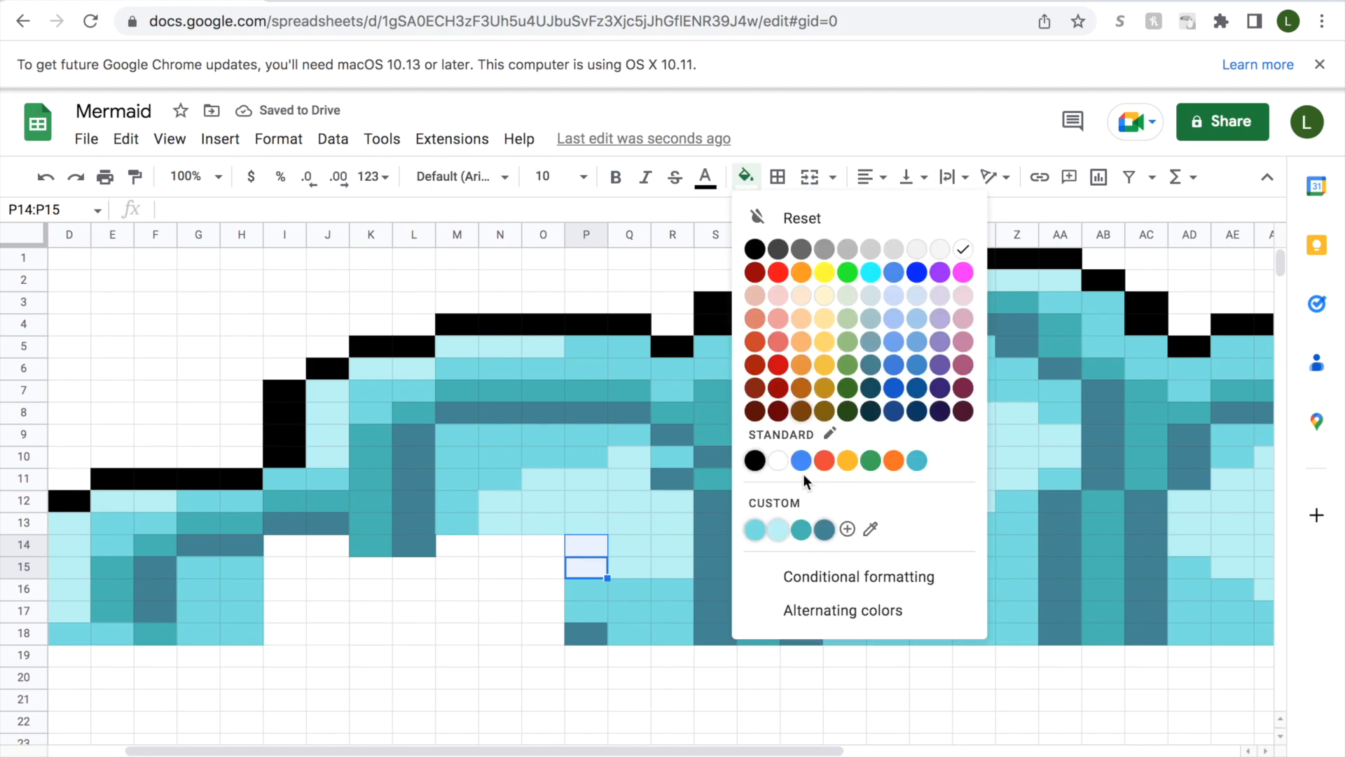
left_click(777, 529)
Fill cell O18 with teal and cells O16:O17 with slate-blue.
scroll(667, 630, "left", 3)
left_click(667, 630)
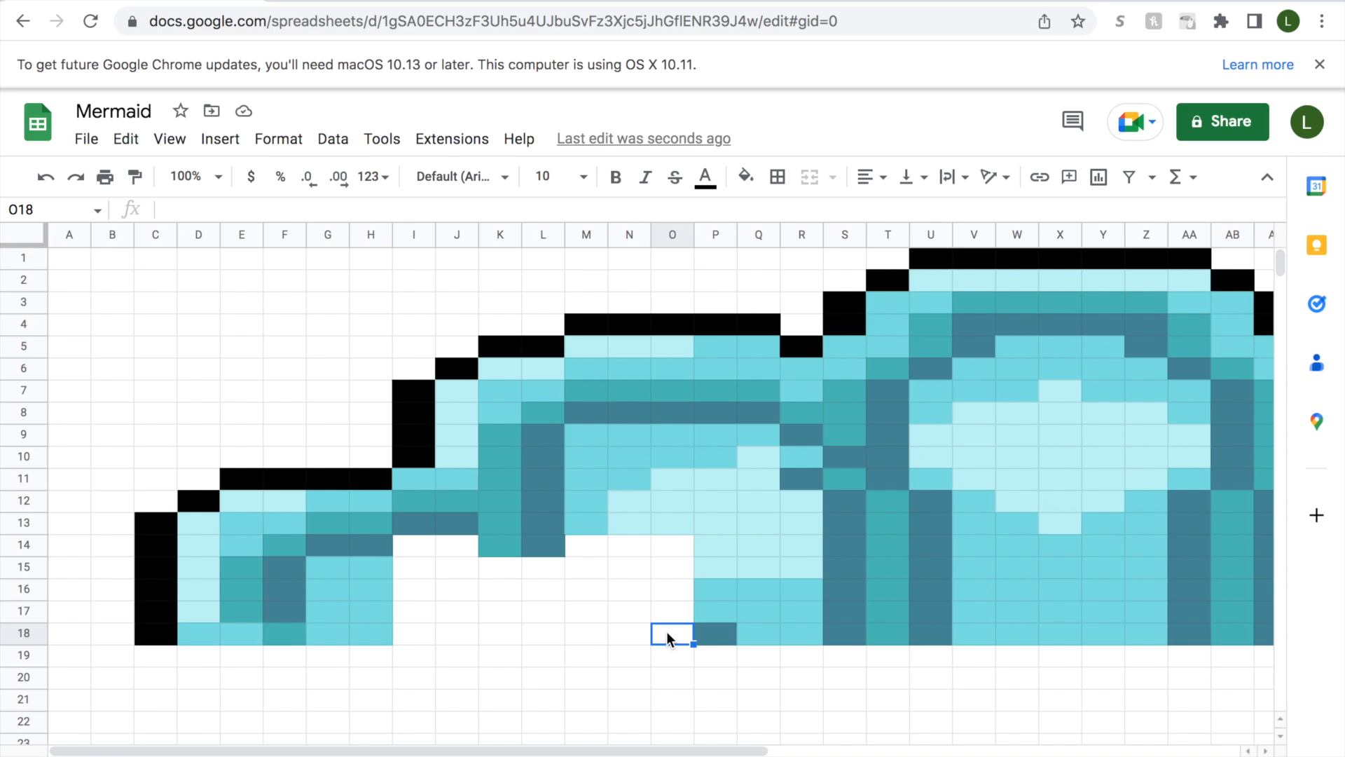
left_click(746, 177)
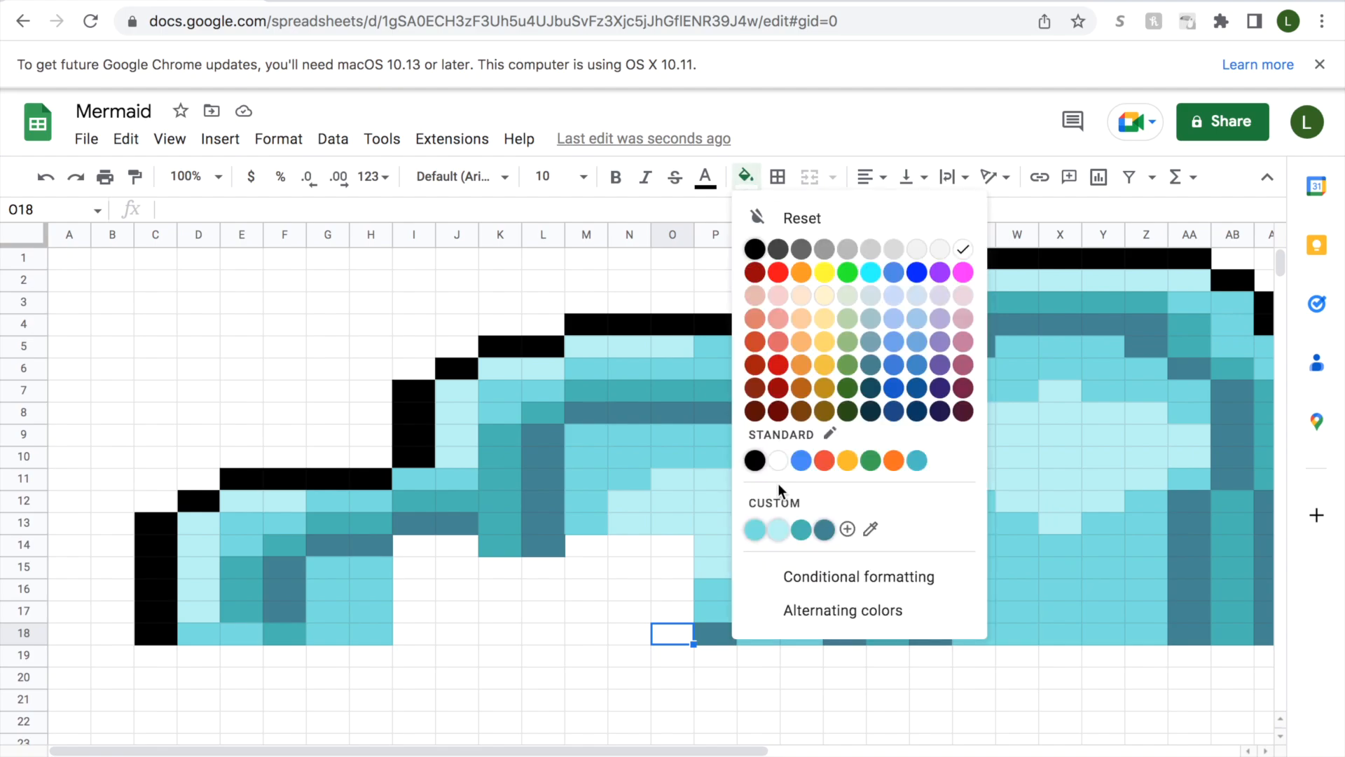
left_click(788, 536)
left_click_drag(674, 615, 672, 594)
left_click(746, 176)
left_click(820, 530)
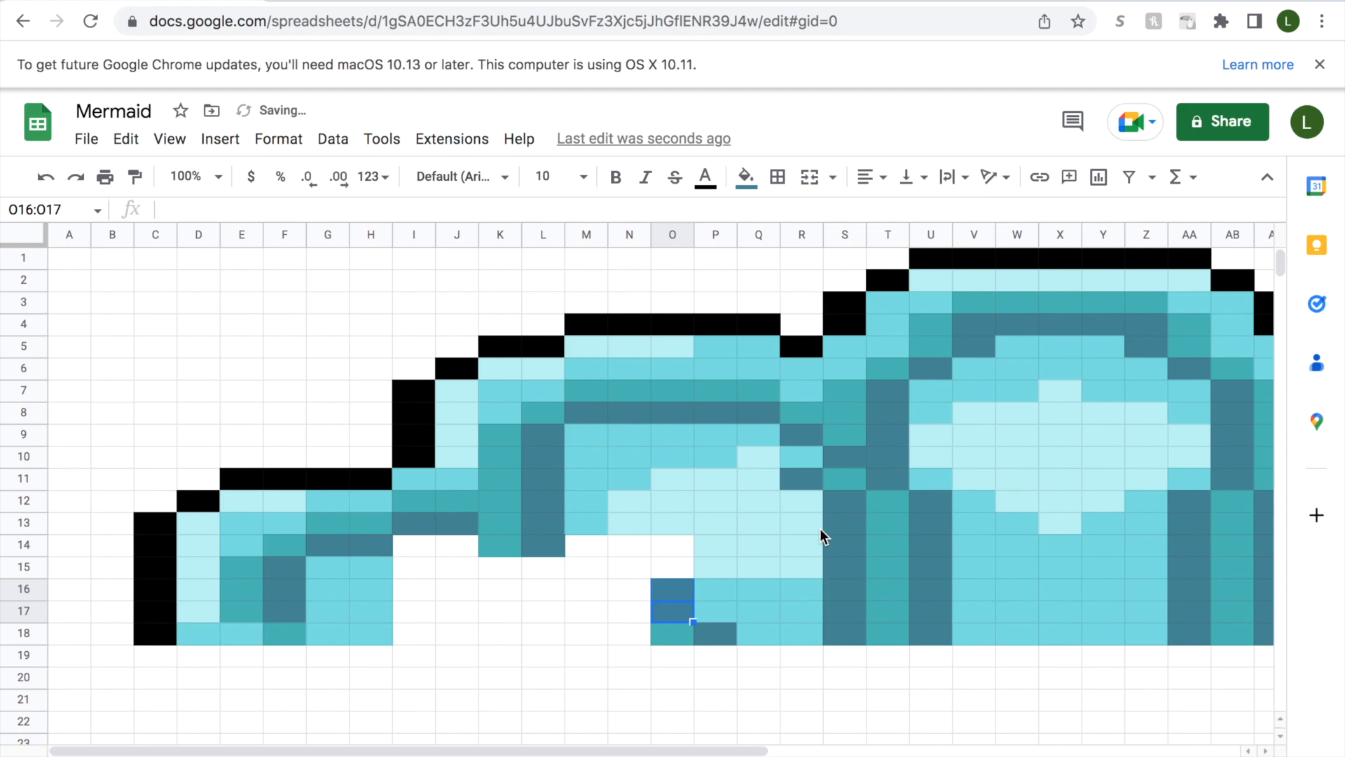
Fill cell O15 with medium aqua and cell O14 with light aqua.
left_click(671, 571)
left_click(747, 177)
left_click(756, 534)
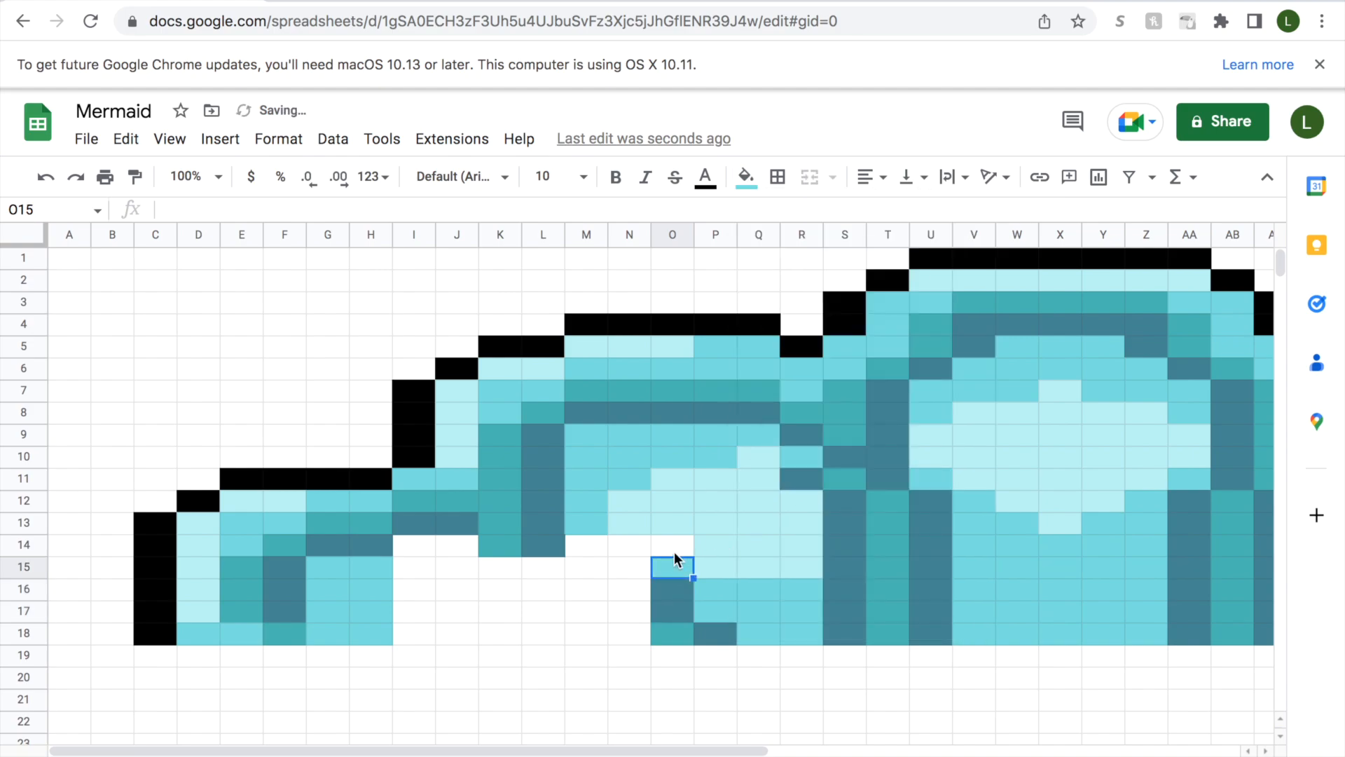
left_click(674, 550)
left_click(746, 176)
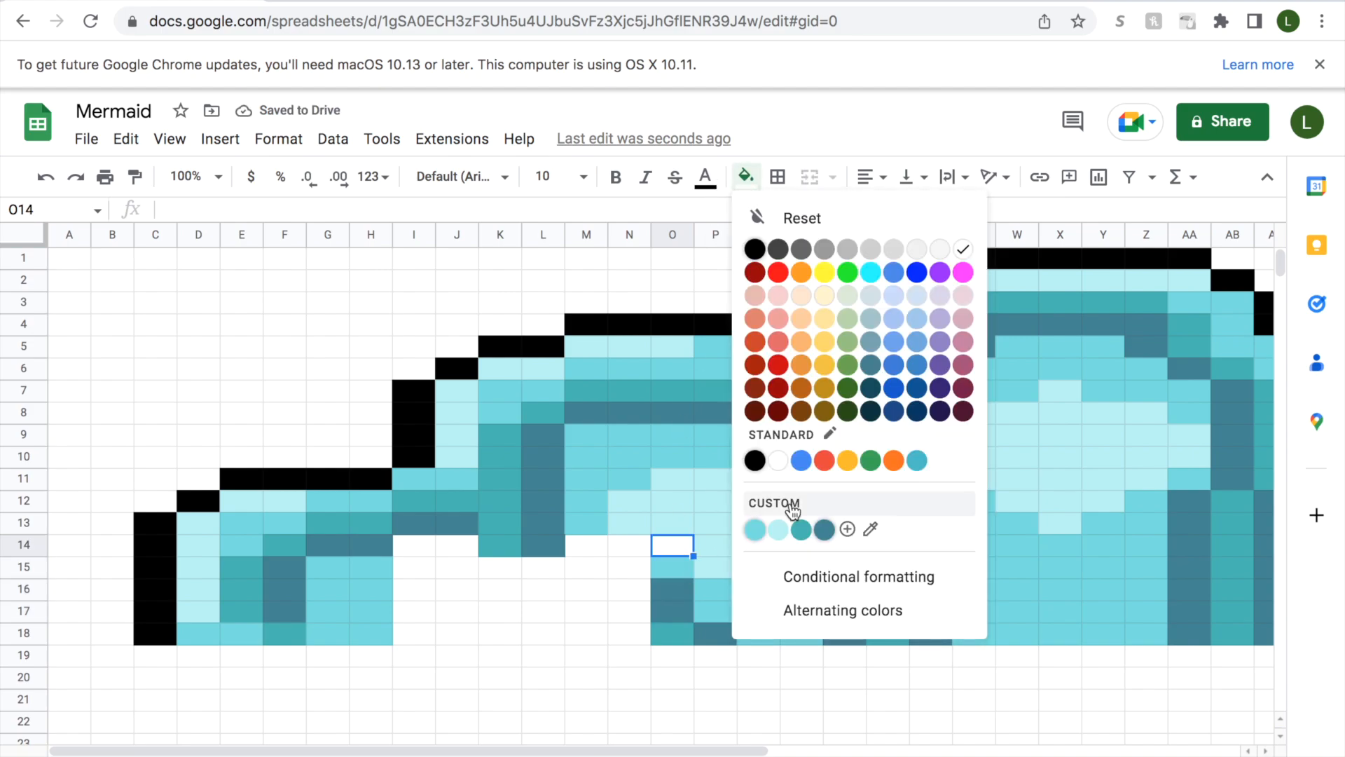
left_click(772, 534)
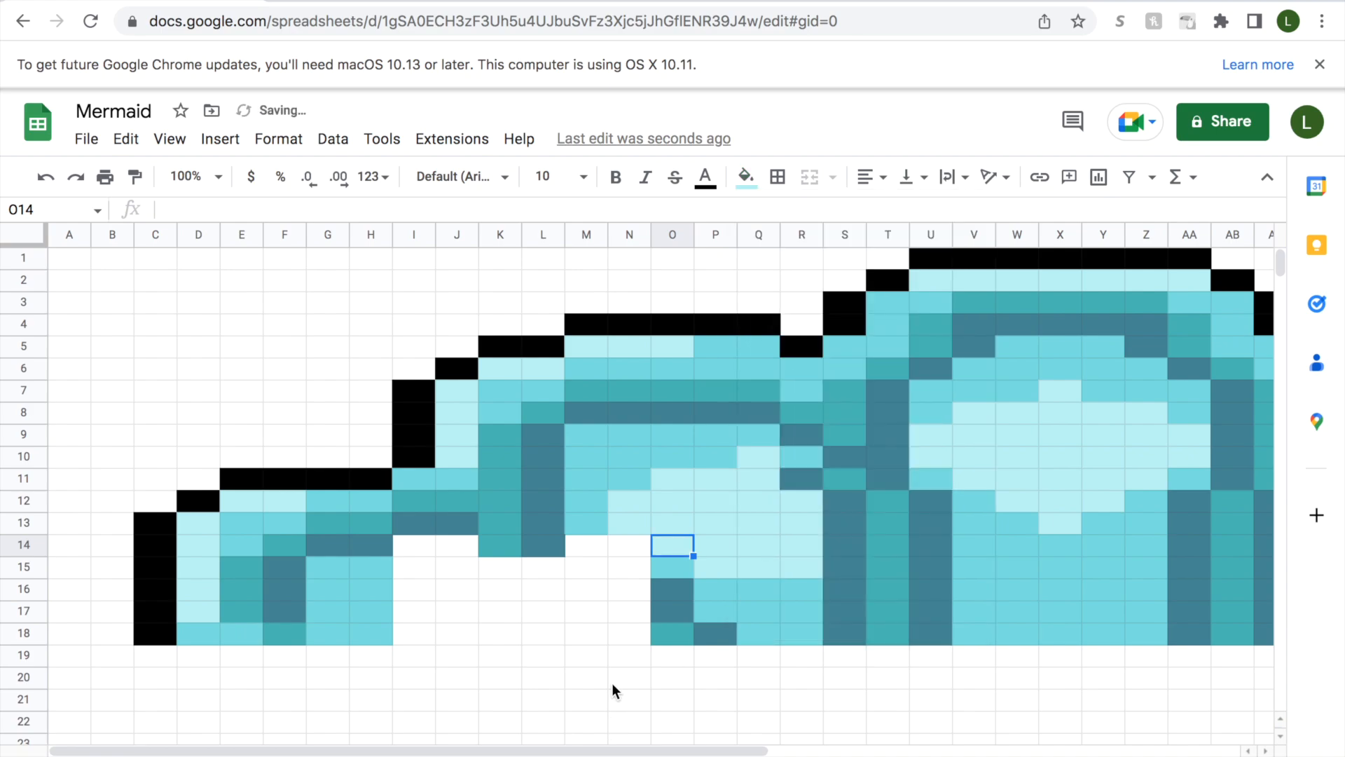
Fill cell N18 with slate-blue and cells N16:N17 with teal.
left_click(629, 632)
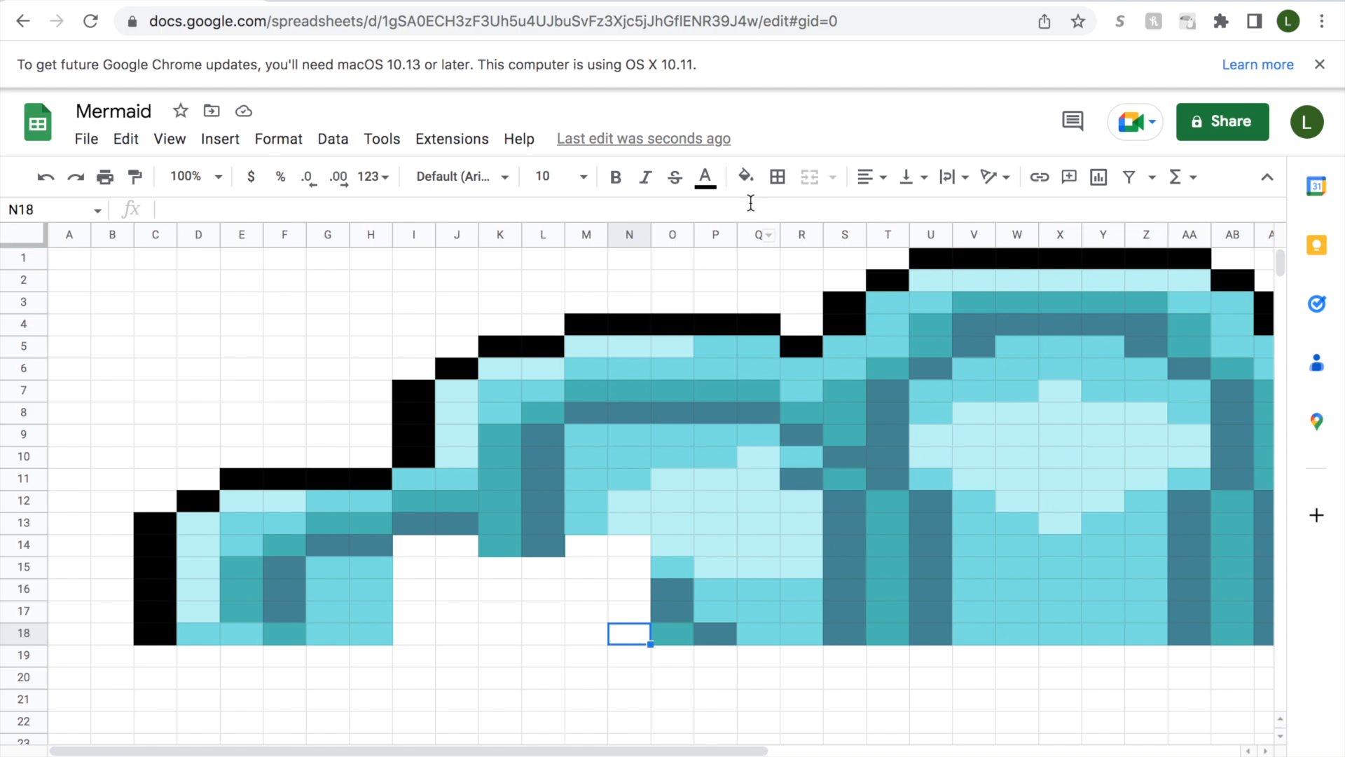
left_click(746, 176)
left_click(825, 531)
left_click_drag(629, 588, 629, 611)
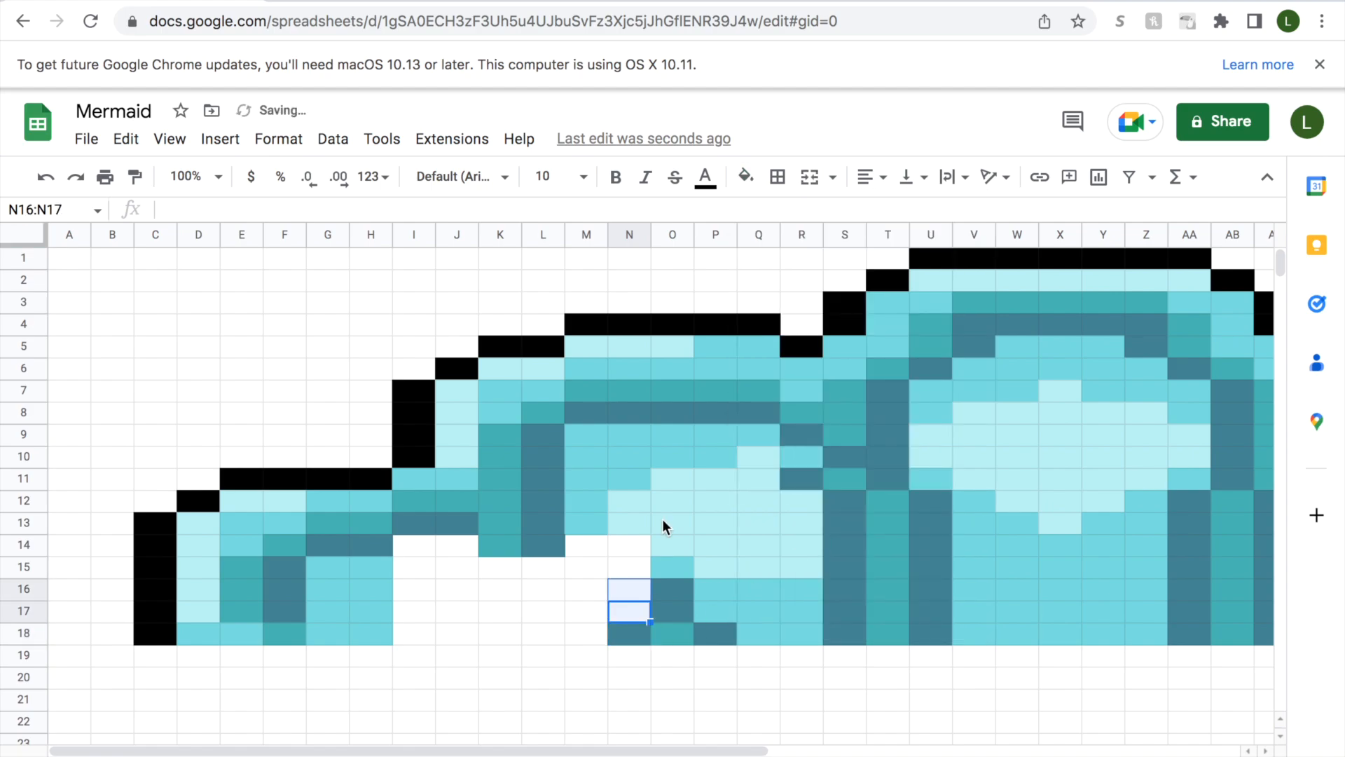
left_click(746, 177)
left_click(801, 530)
Fill cell N15 with slate-blue and cell N14 with medium aqua #73e0e0.
left_click(634, 571)
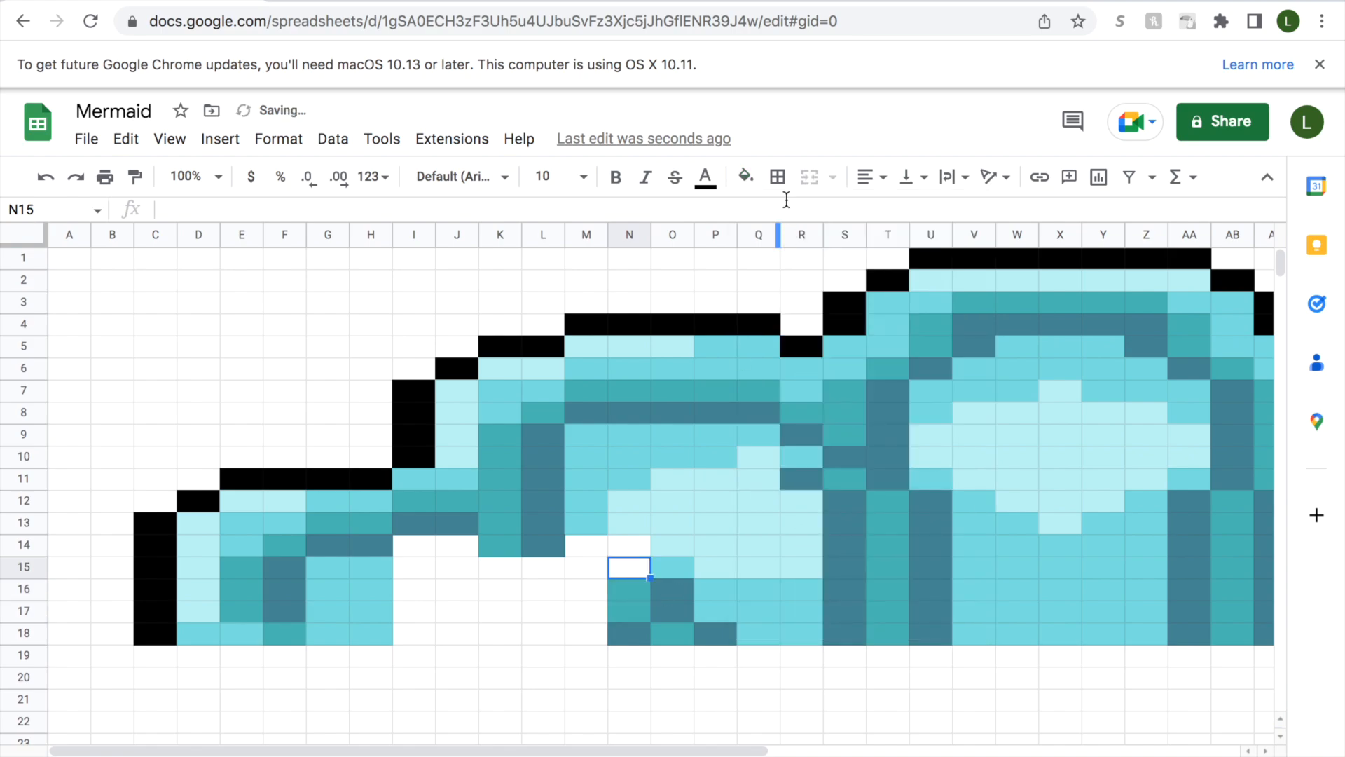
left_click(746, 177)
left_click(825, 530)
left_click(629, 545)
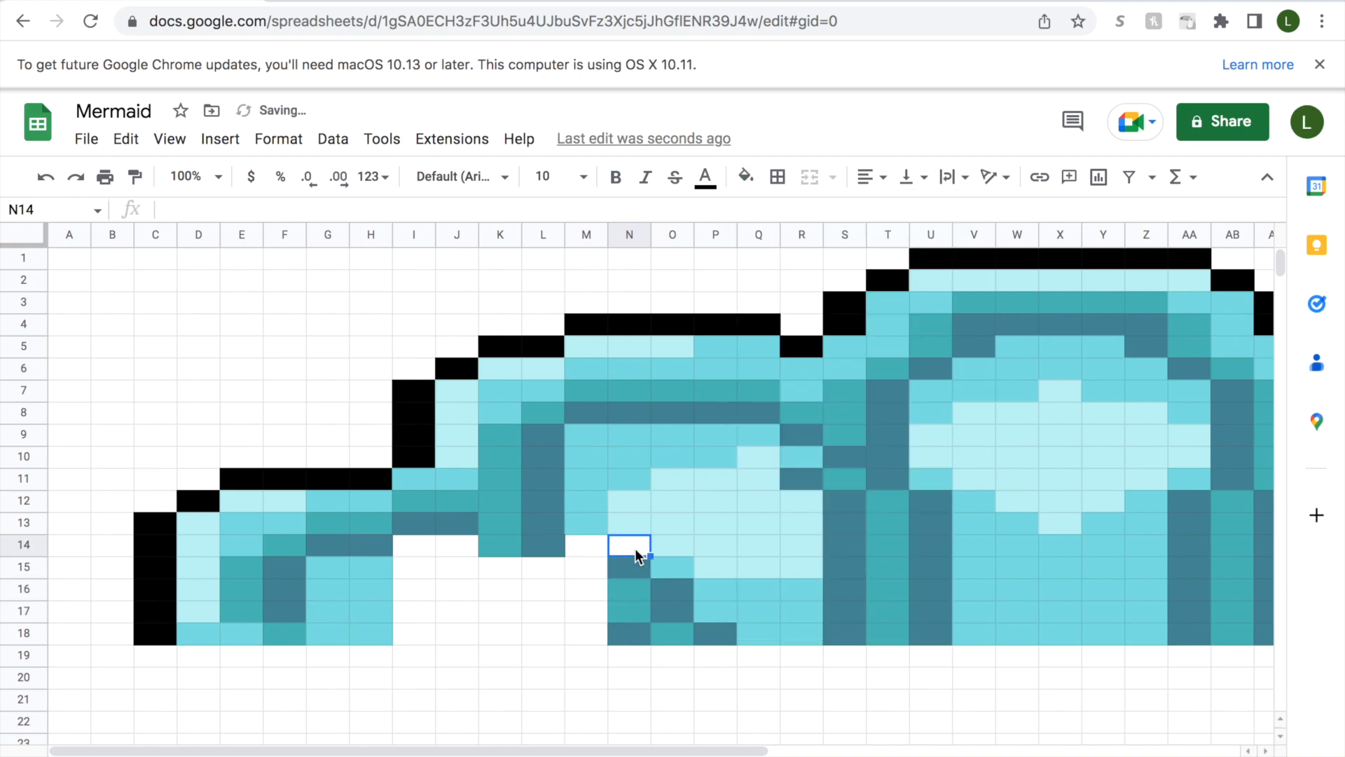
left_click(746, 177)
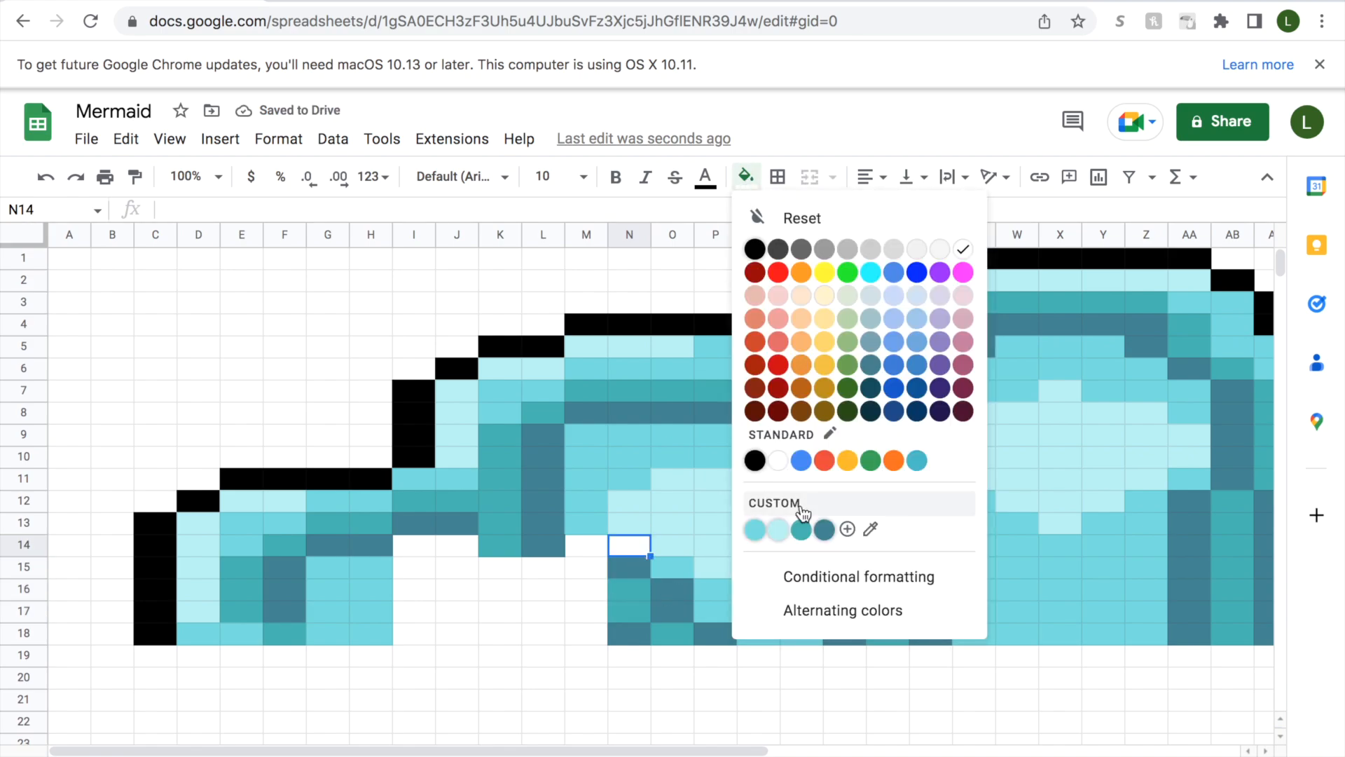
left_click(755, 531)
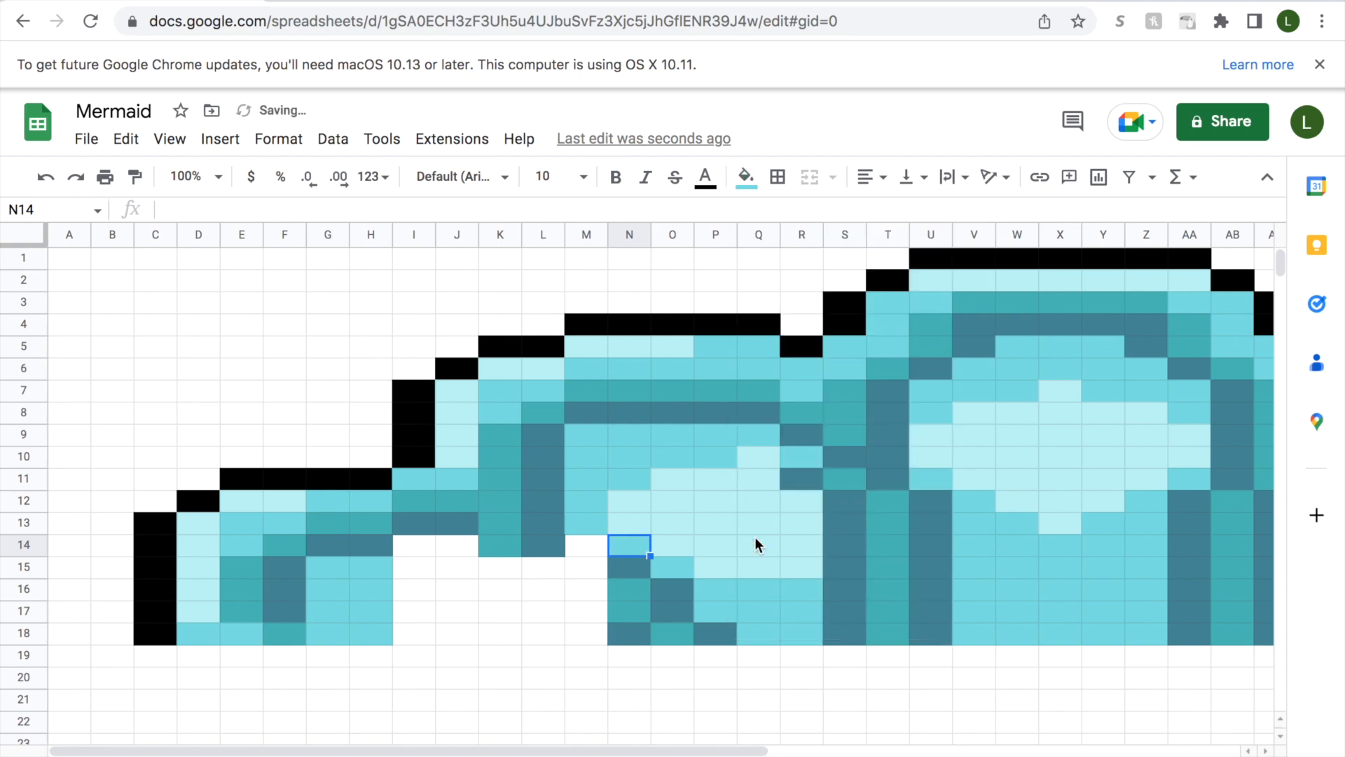
Fill cell M18 with light aqua and cells M16 and M17 with slate-blue.
left_click(598, 634)
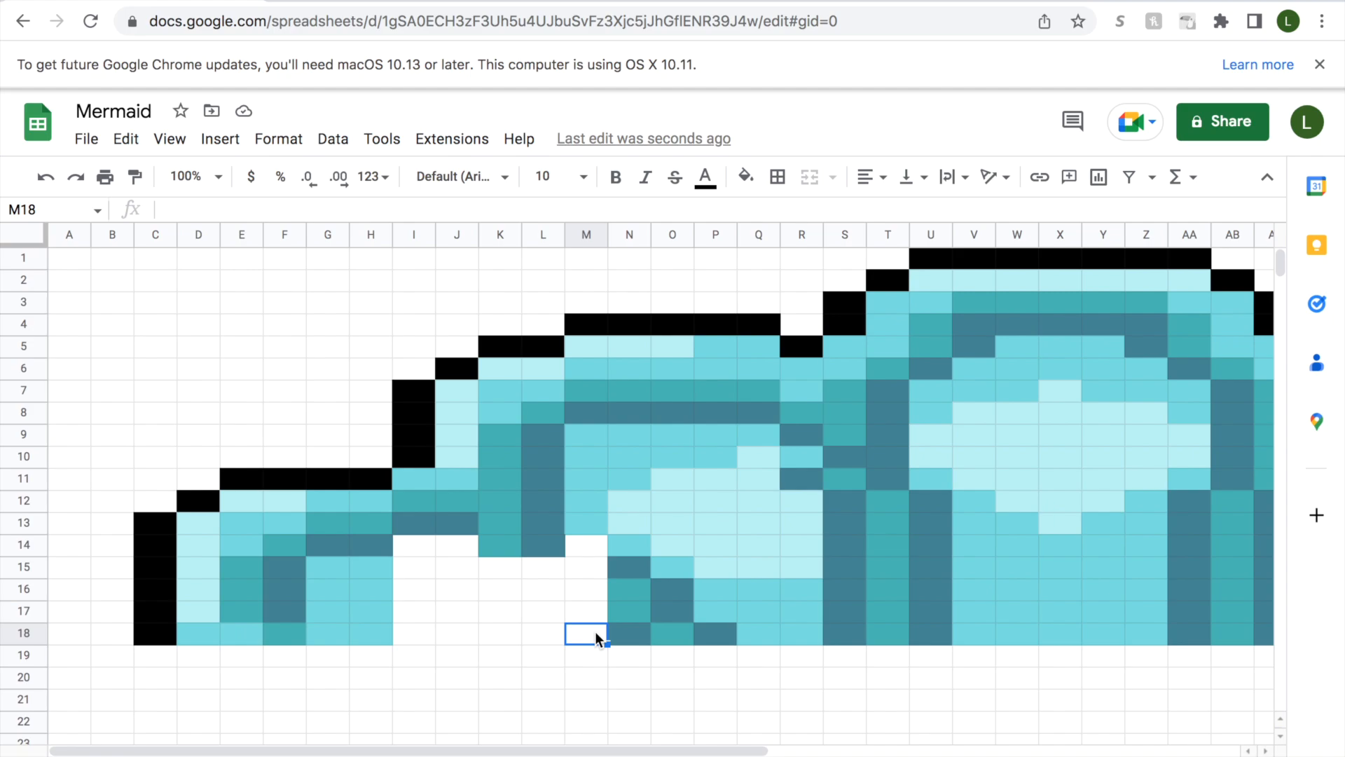
left_click(746, 177)
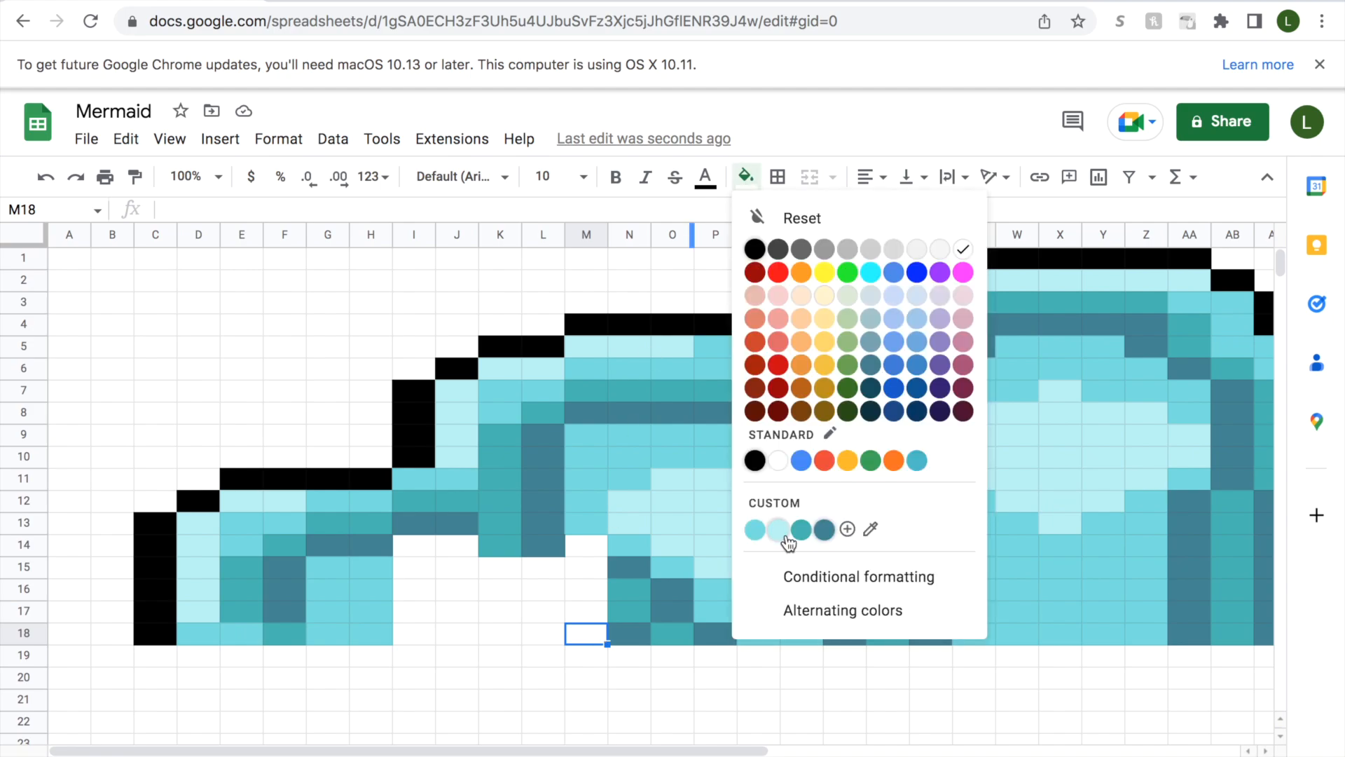
left_click(789, 530)
left_click(595, 612)
left_click(746, 176)
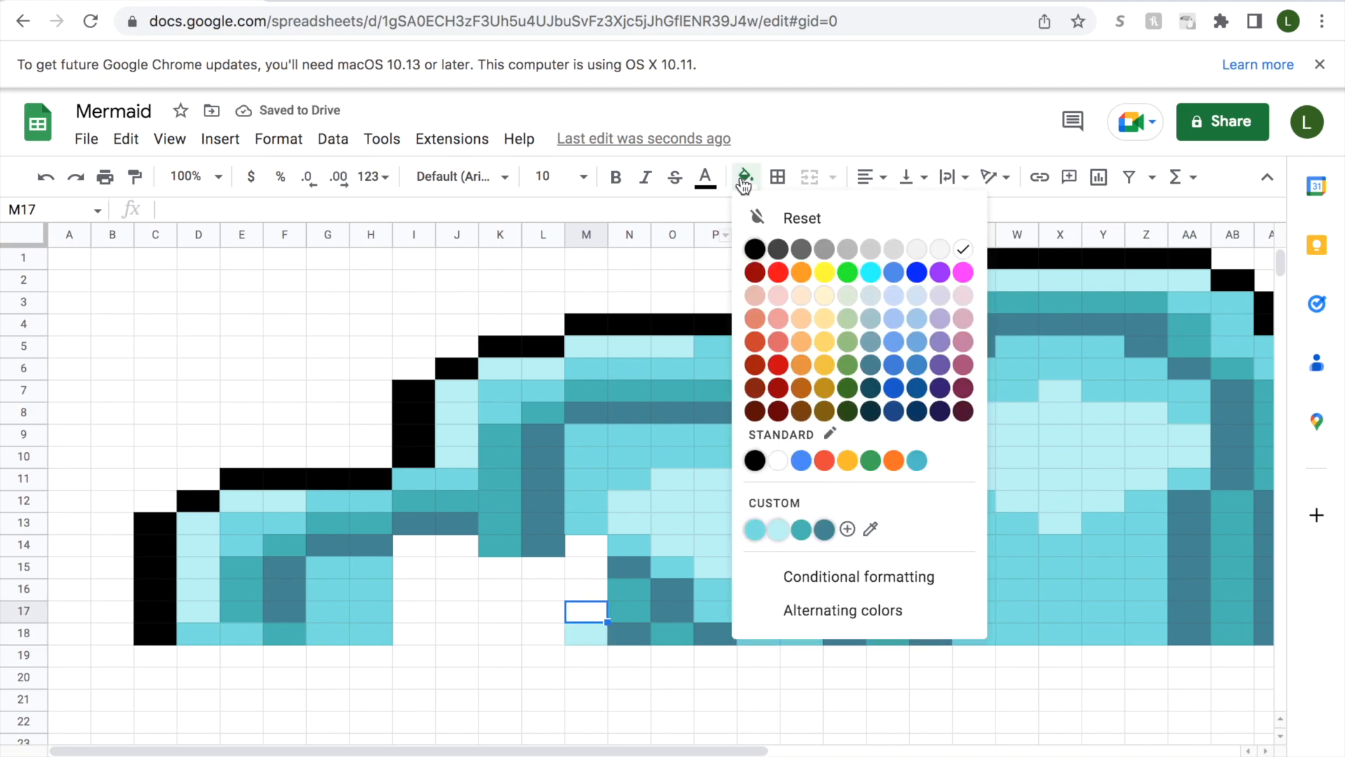
left_click(824, 528)
left_click(590, 589)
left_click(746, 177)
left_click(824, 529)
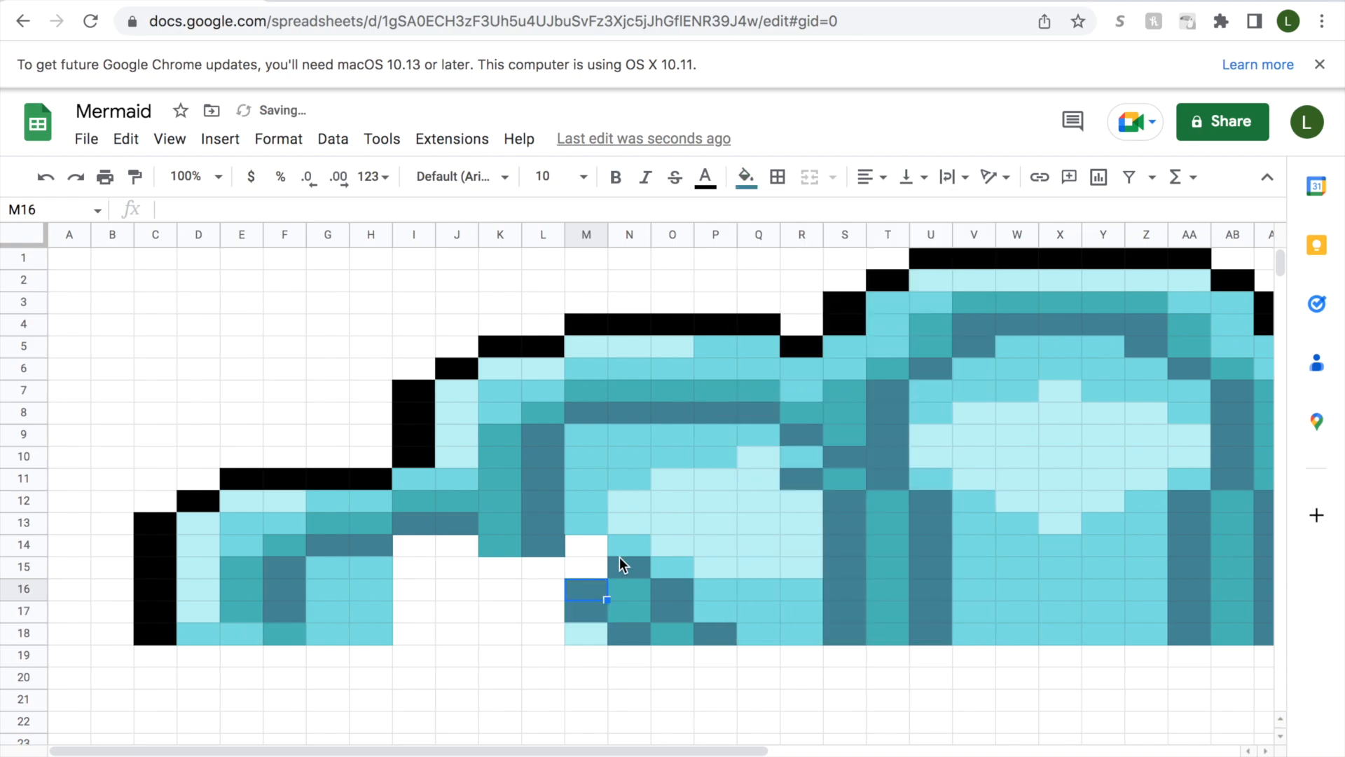
Fill cell M15 with teal and cell M14 with slate-blue.
left_click(596, 569)
left_click(746, 177)
left_click(801, 529)
left_click(595, 544)
left_click(747, 176)
left_click(824, 529)
Fill cells K16:L18 with light aqua and cell L15 with slate-blue.
left_click(548, 633)
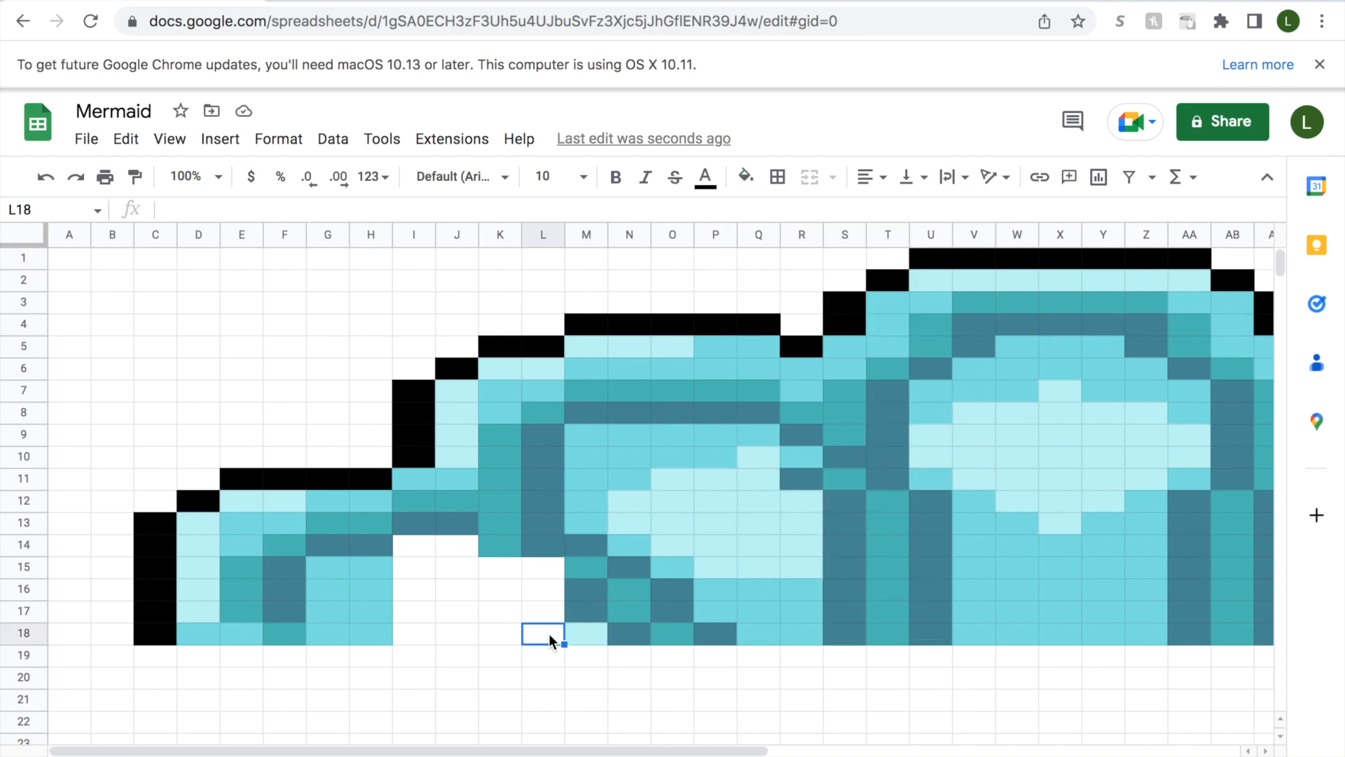
left_click_drag(549, 633, 505, 595)
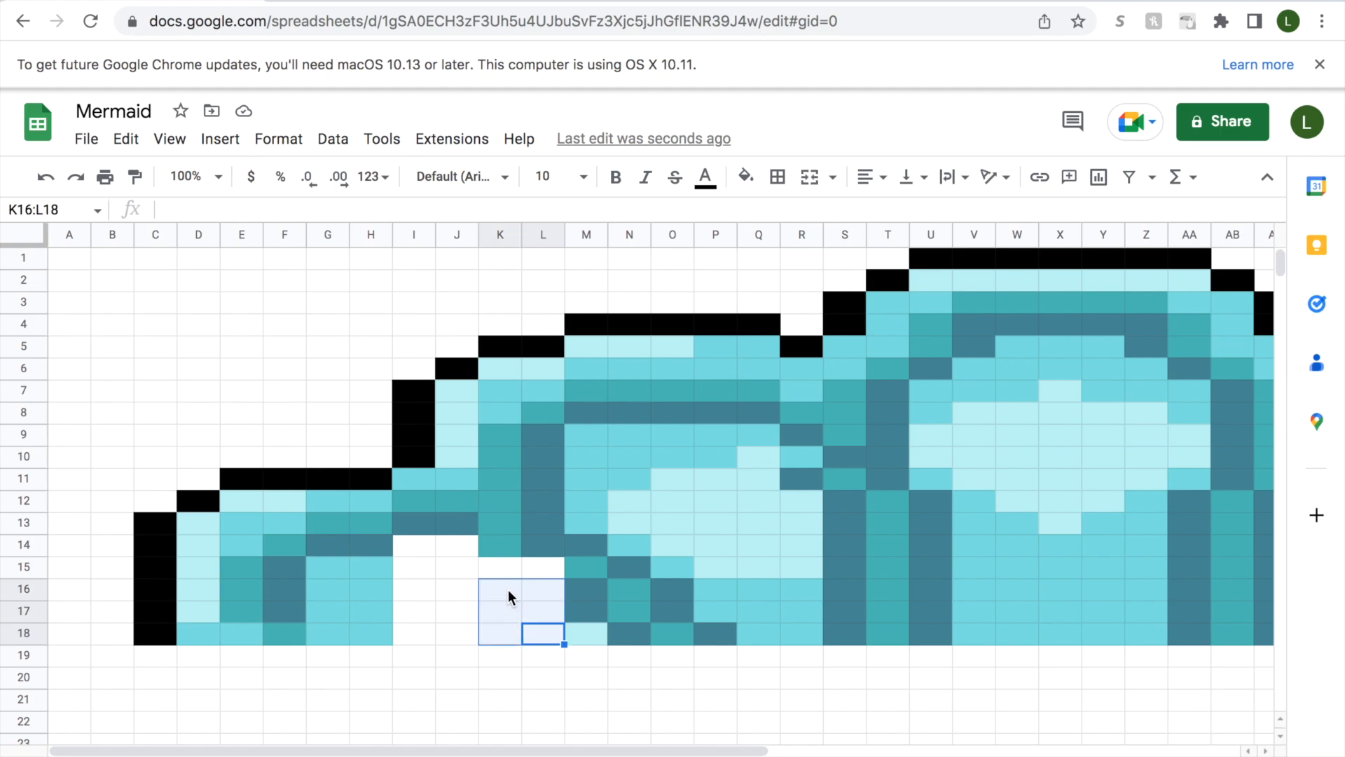
left_click(745, 178)
left_click(776, 527)
left_click(538, 565)
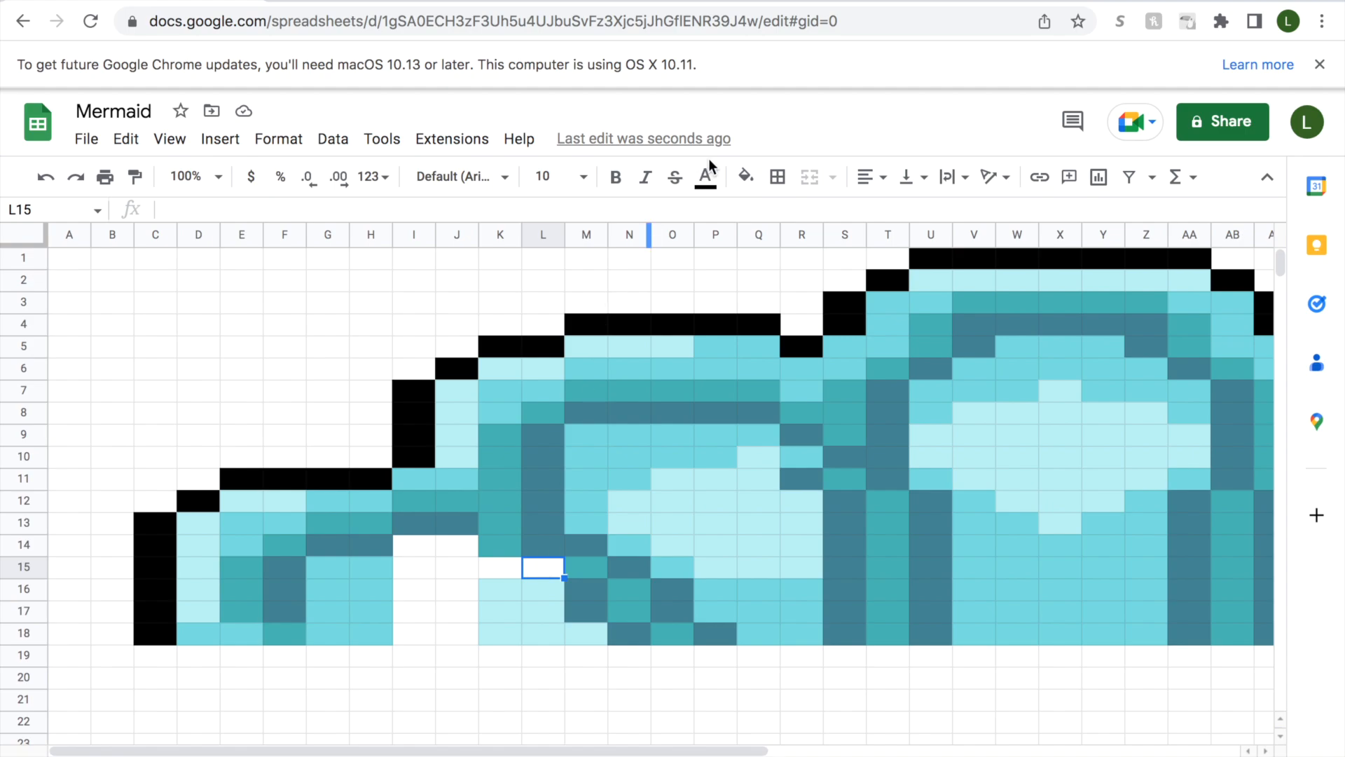
left_click(745, 178)
left_click(828, 532)
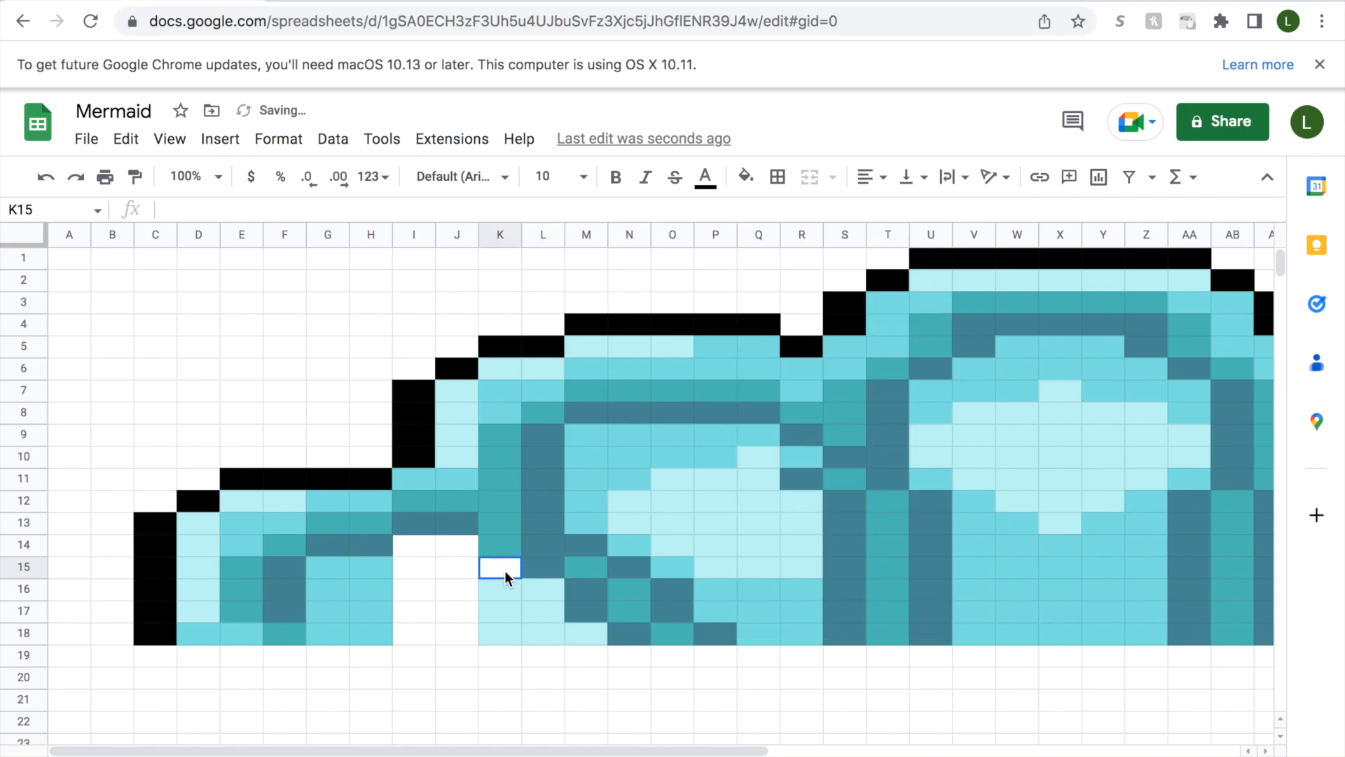
Fill cells H15:K15 with medium aqua.
left_click_drag(505, 570, 419, 566)
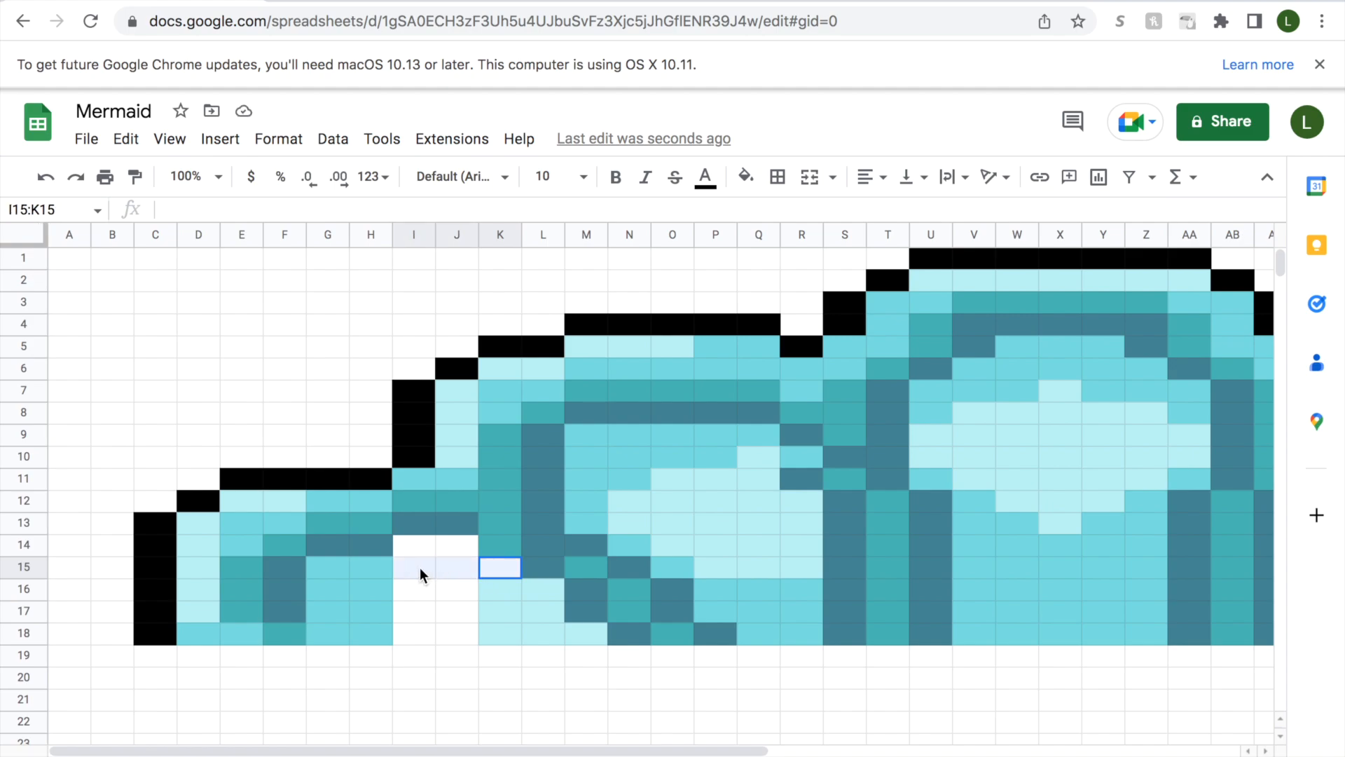
left_click_drag(419, 568, 367, 568)
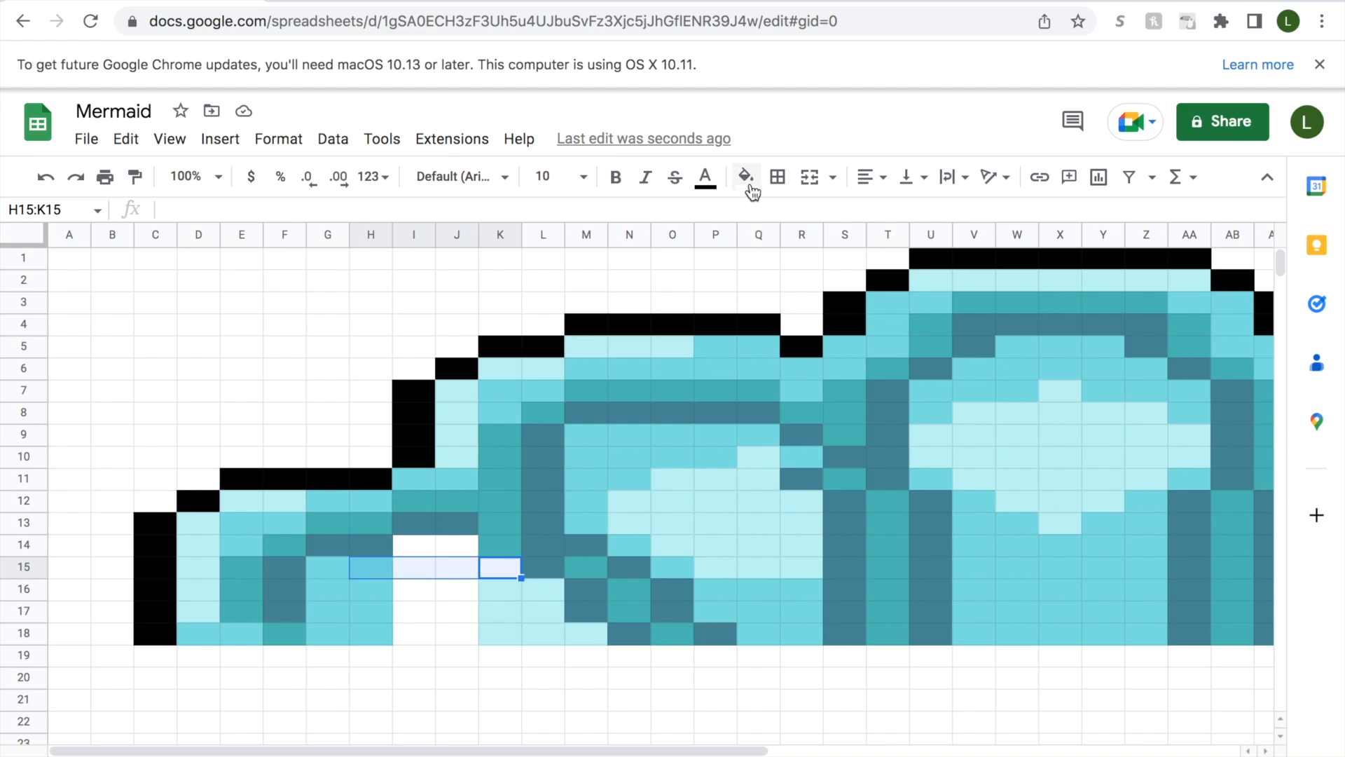
left_click(751, 188)
left_click(753, 539)
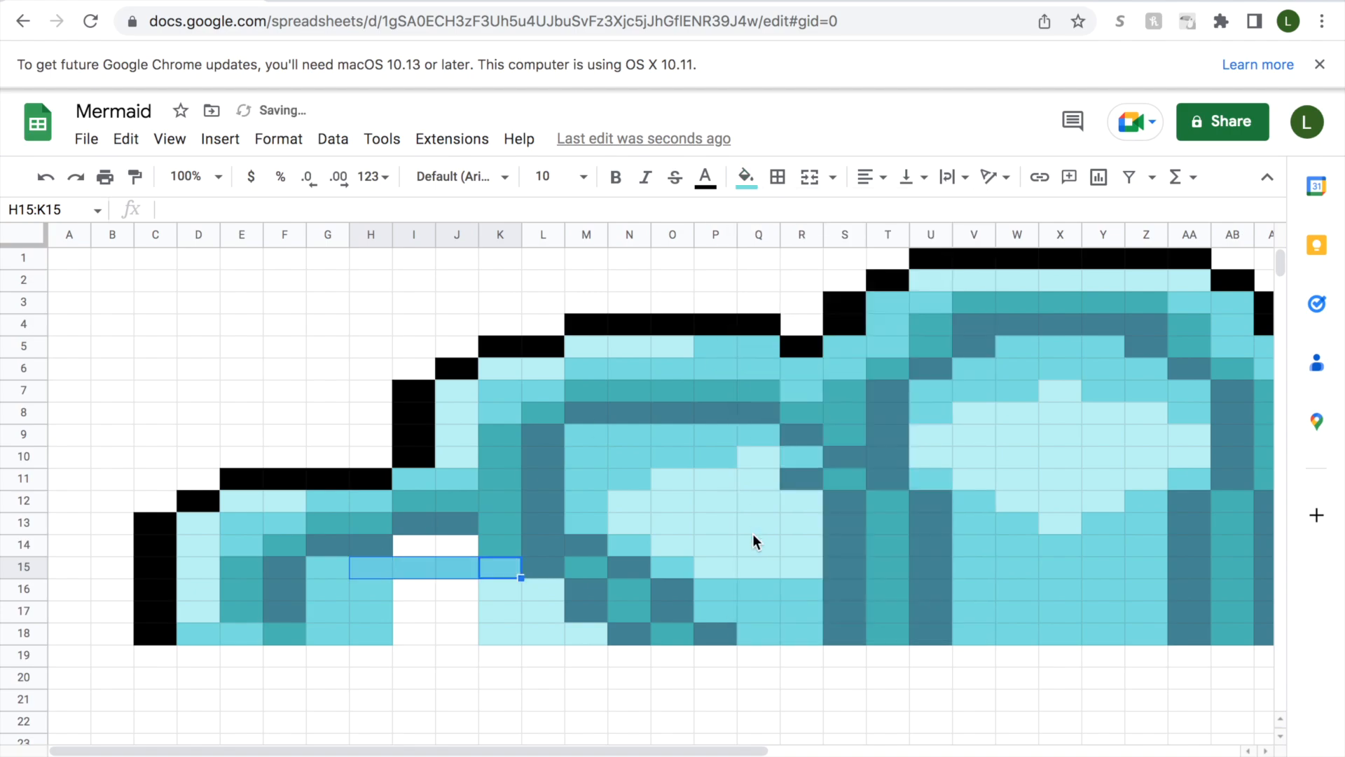
left_click(330, 572)
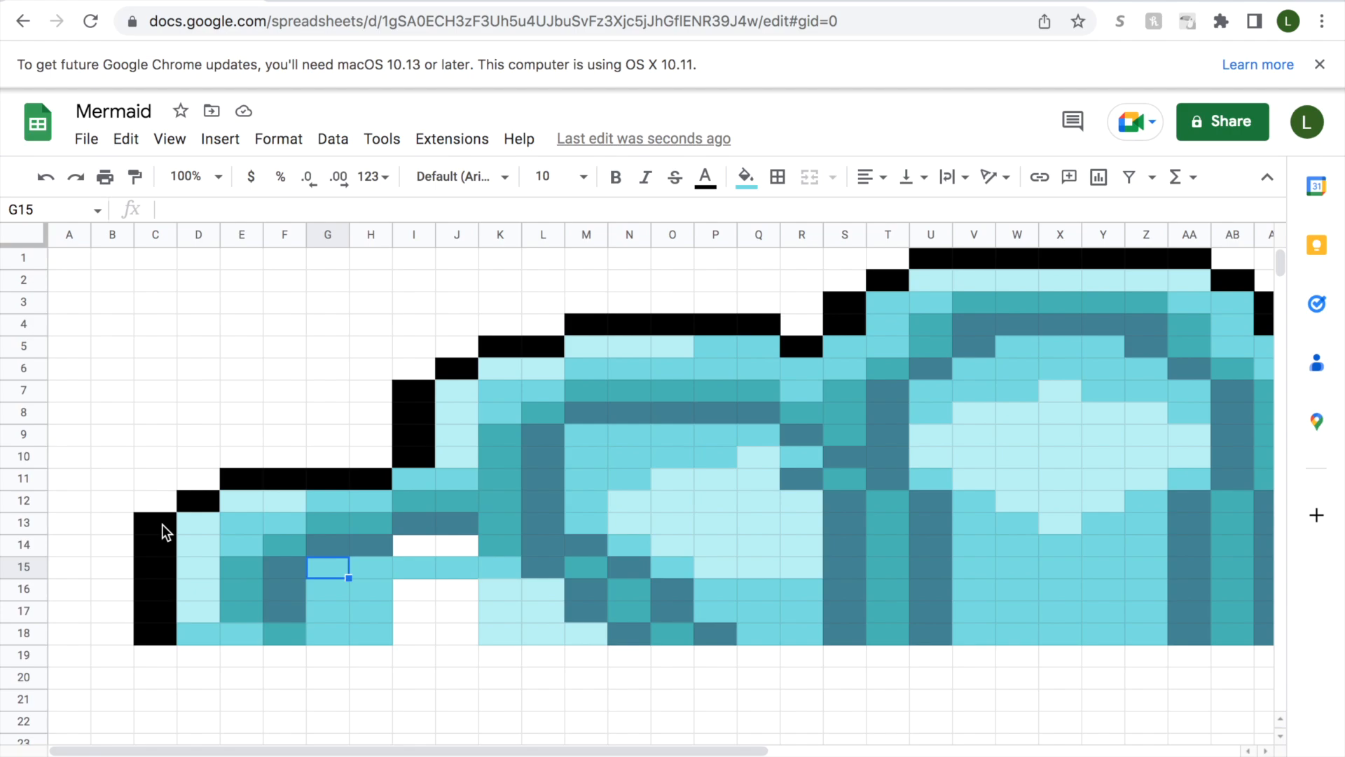
Fill cell I14 with medium aqua and cell J14 with slate-blue.
left_click(421, 544)
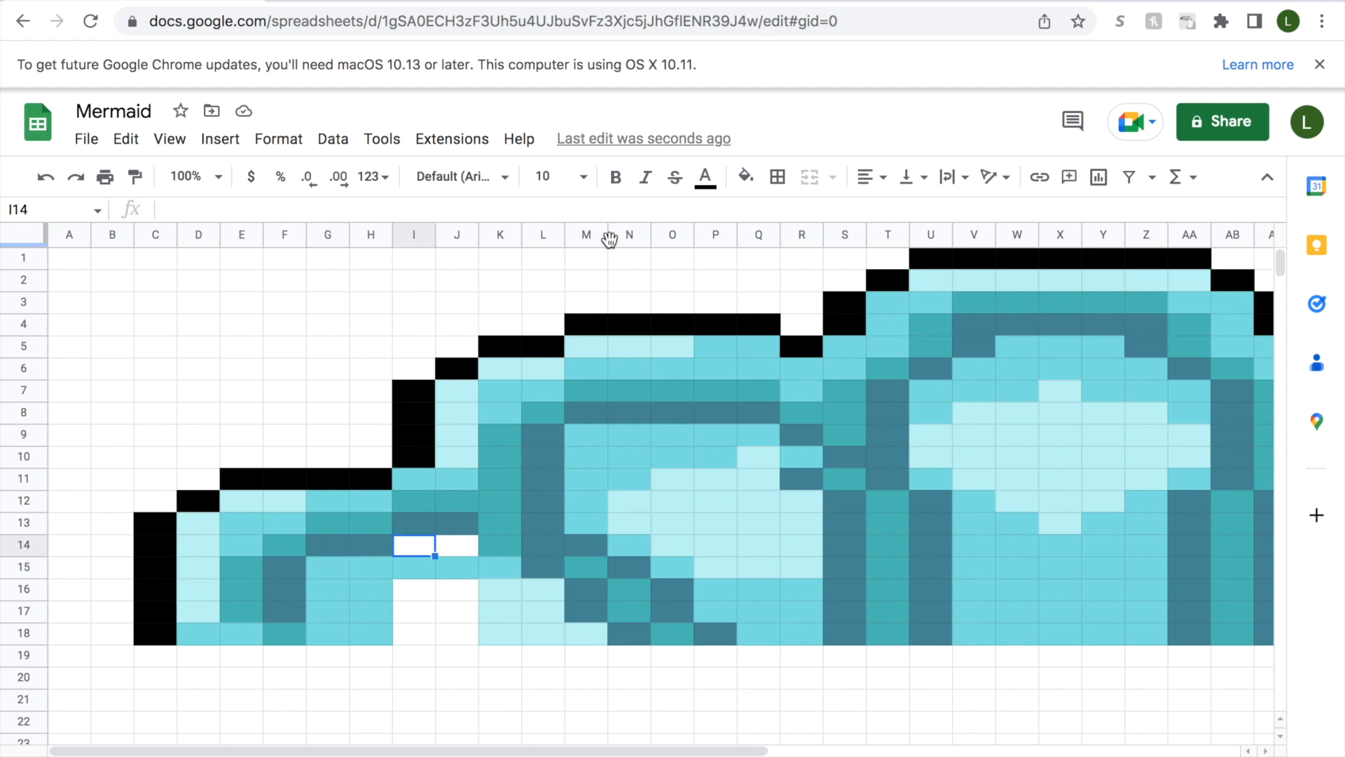
left_click(746, 176)
left_click(777, 529)
left_click(456, 547)
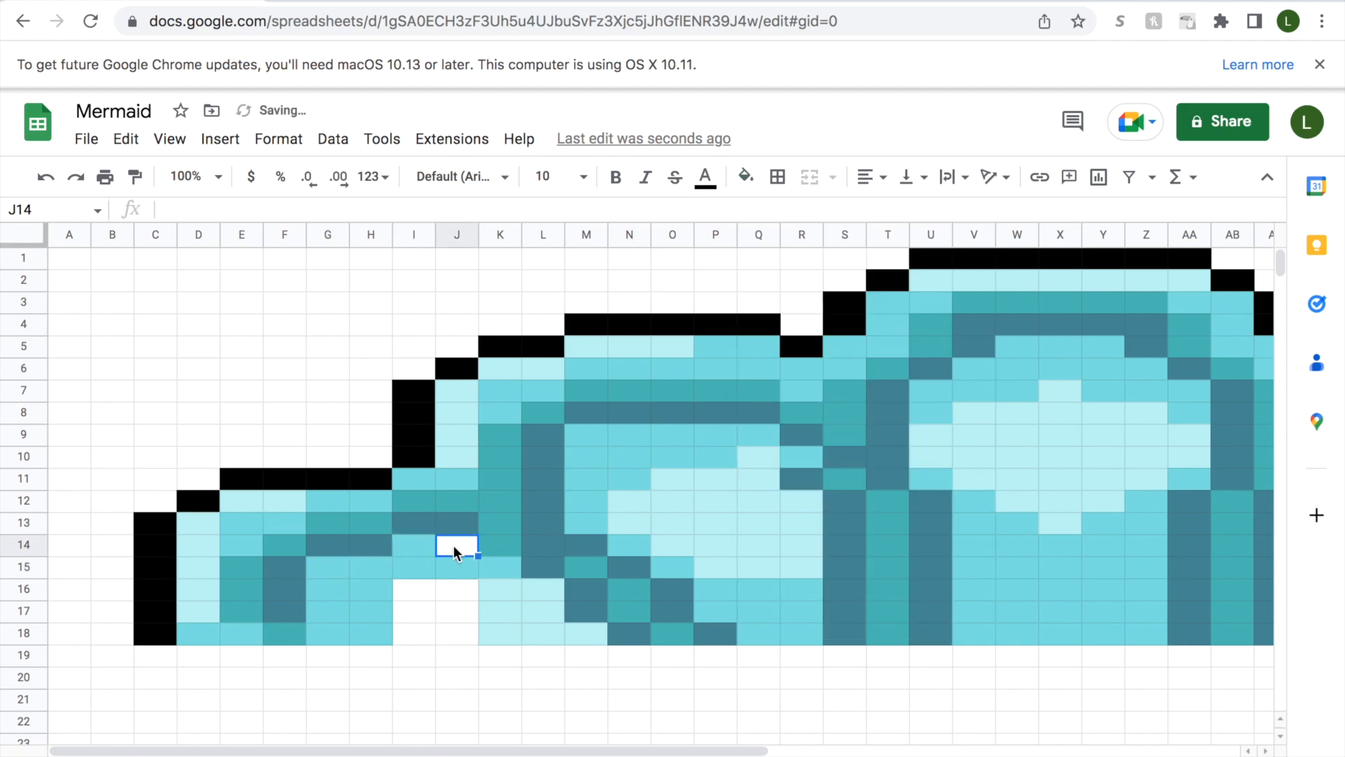
left_click(745, 176)
left_click(824, 529)
Fill cell I16 with medium aqua and cells I17:I18 with light aqua.
left_click(415, 569)
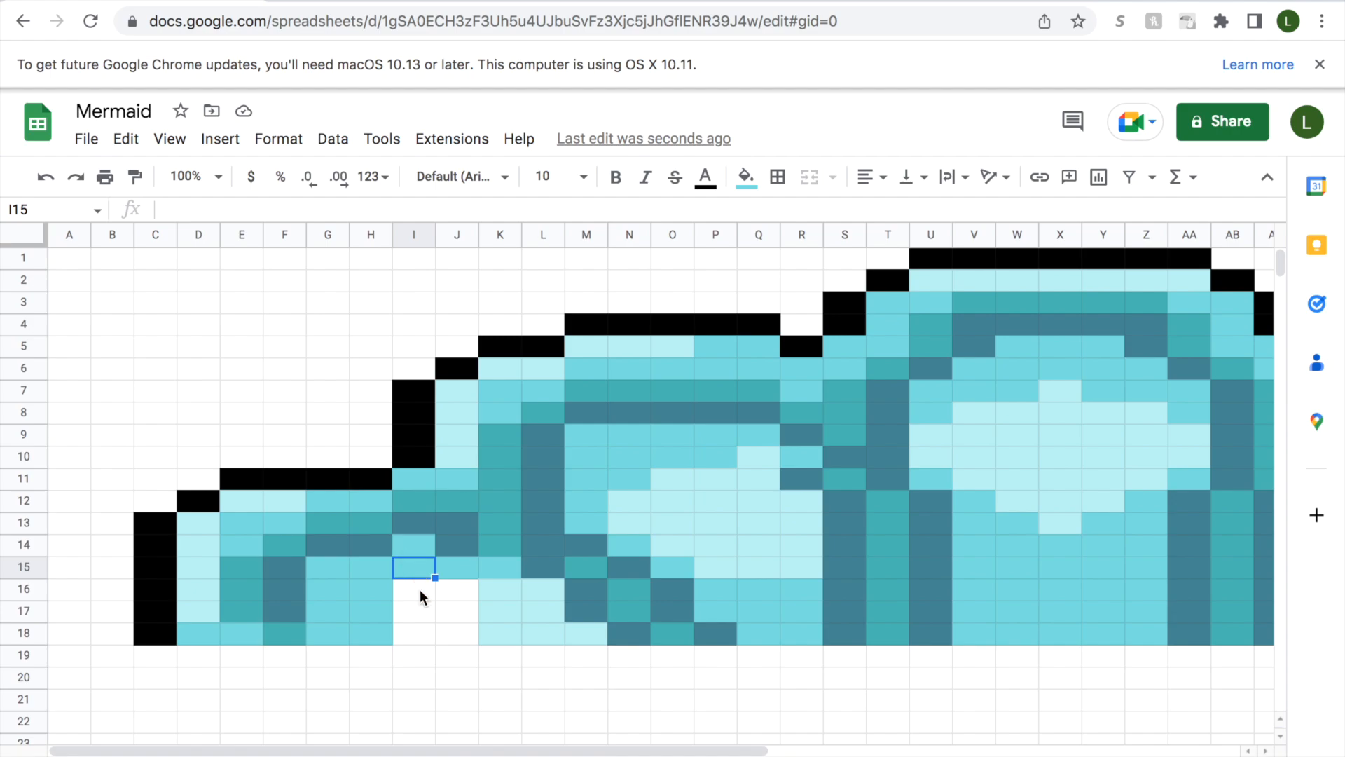
left_click(419, 592)
left_click(746, 177)
left_click(757, 531)
left_click_drag(410, 610, 409, 629)
left_click(746, 177)
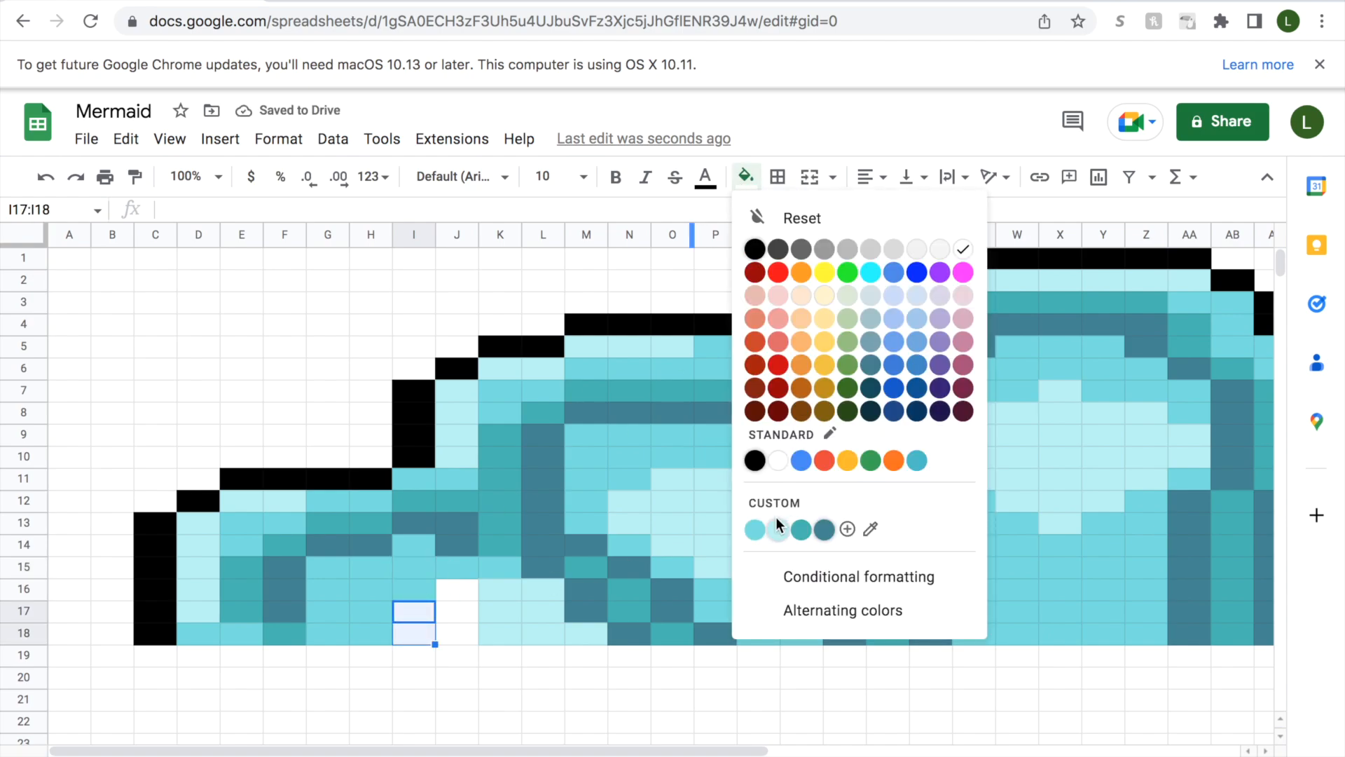
left_click(778, 529)
Fill cells J16:J18 with light aqua.
left_click_drag(456, 588, 456, 633)
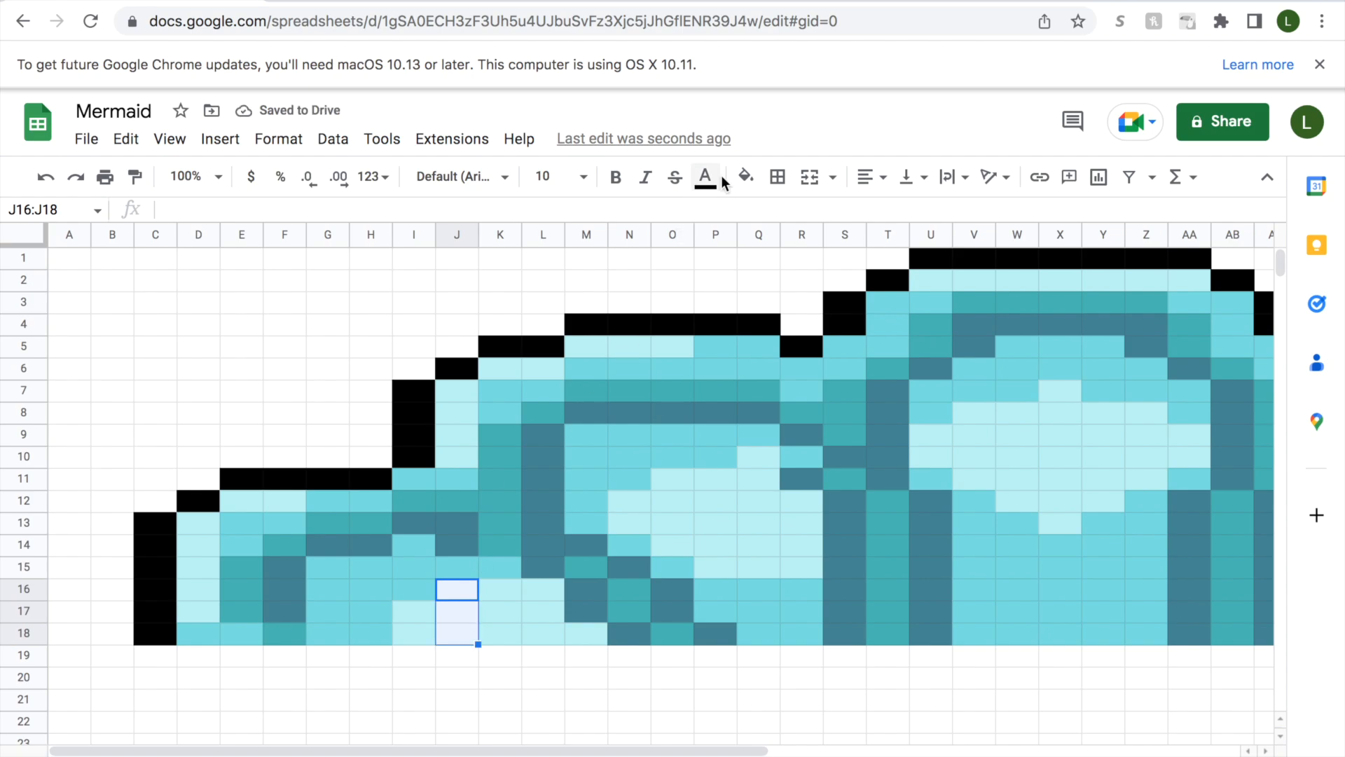
left_click(746, 177)
left_click(778, 531)
Set the sheet zoom to 50% to view the full width of the pixel art.
left_click_drag(671, 753, 872, 712)
scroll(869, 711, "down", 1)
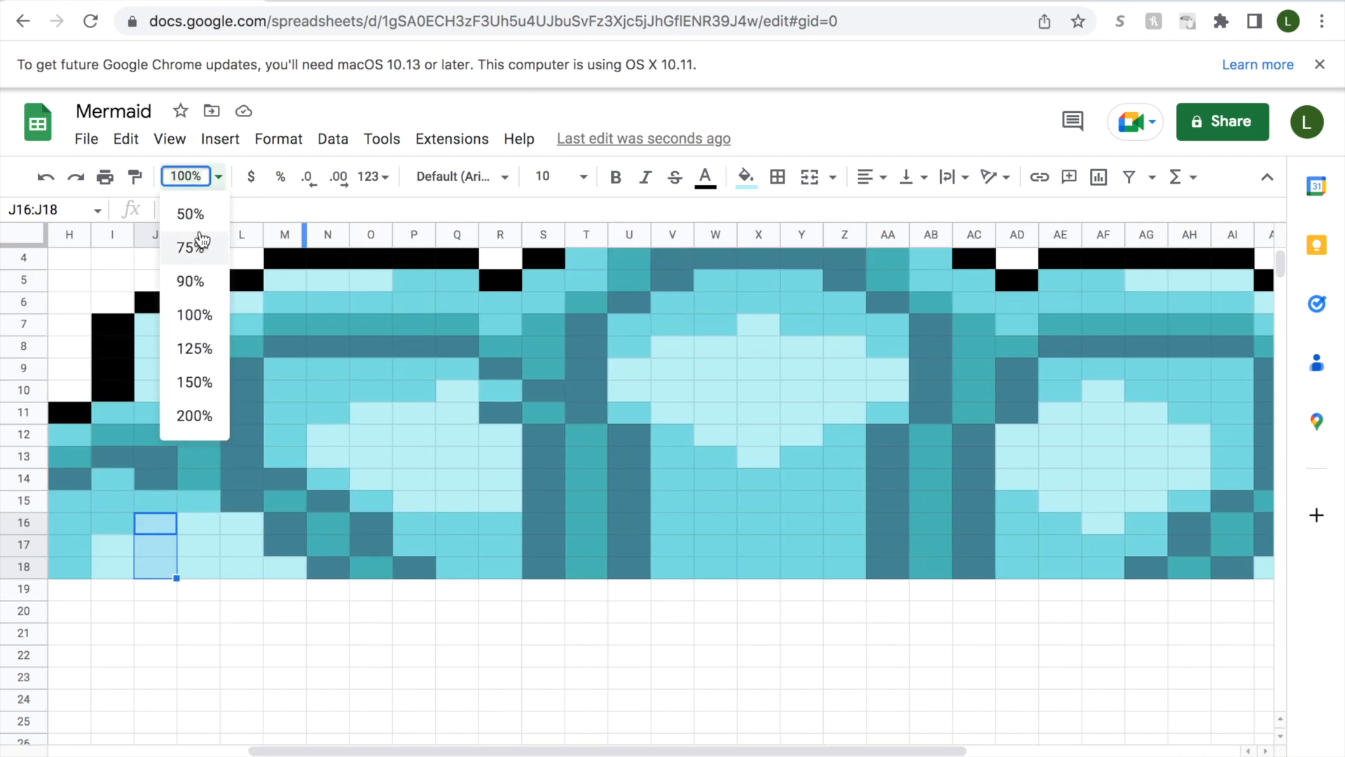
left_click(190, 214)
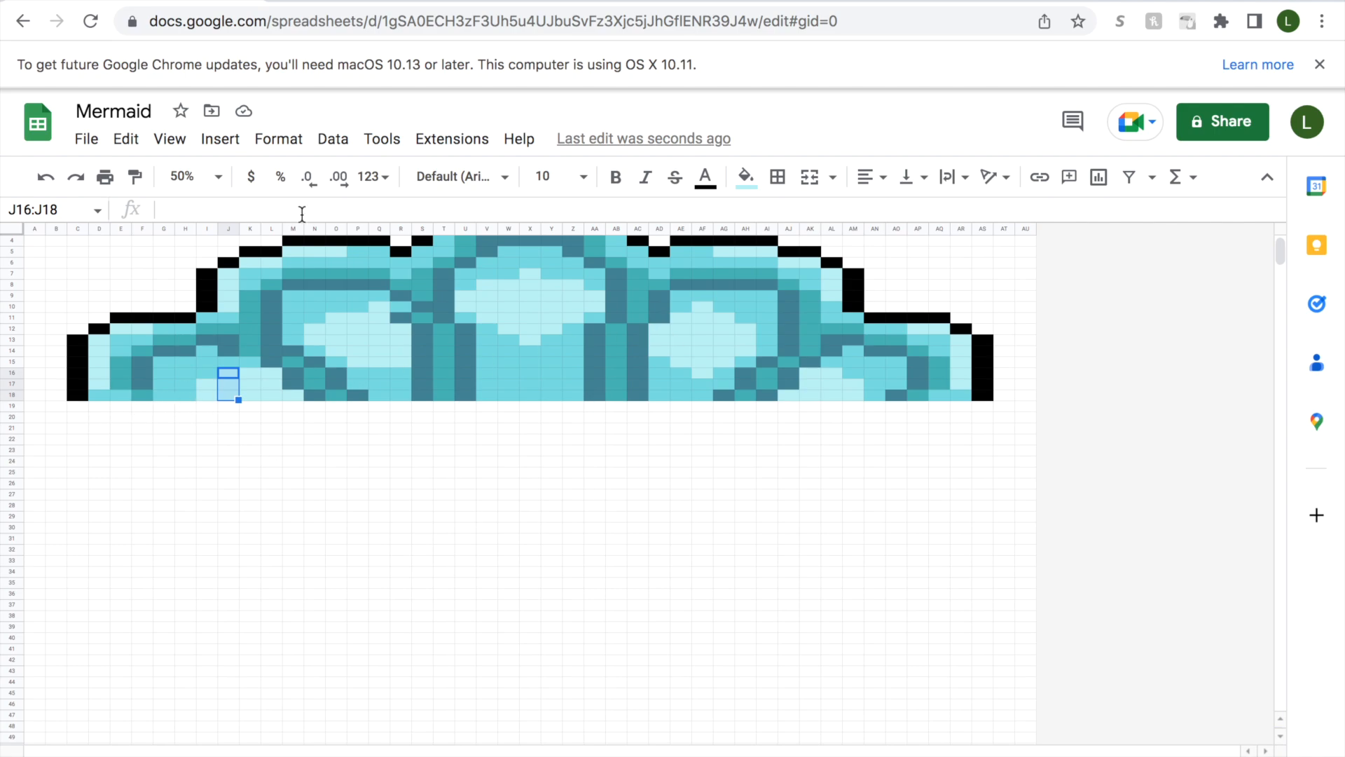
left_click(639, 506)
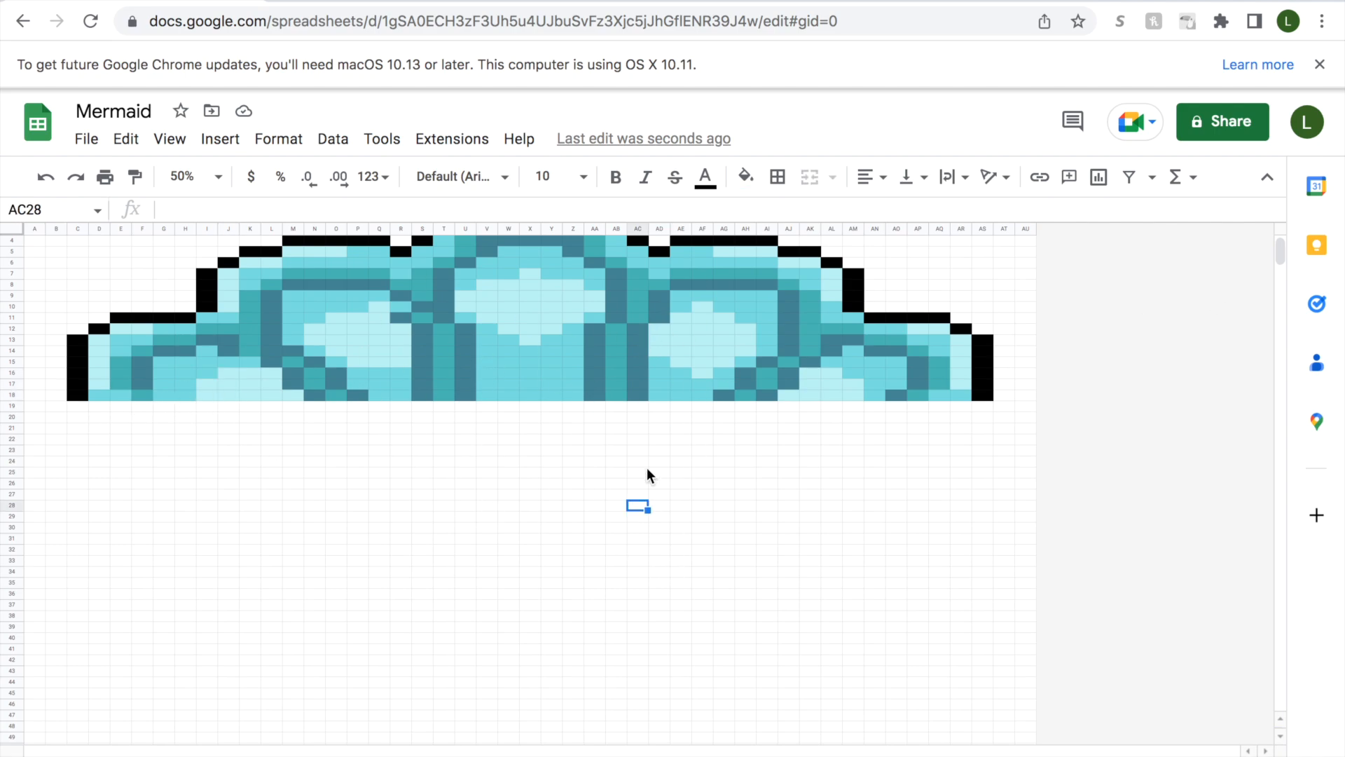